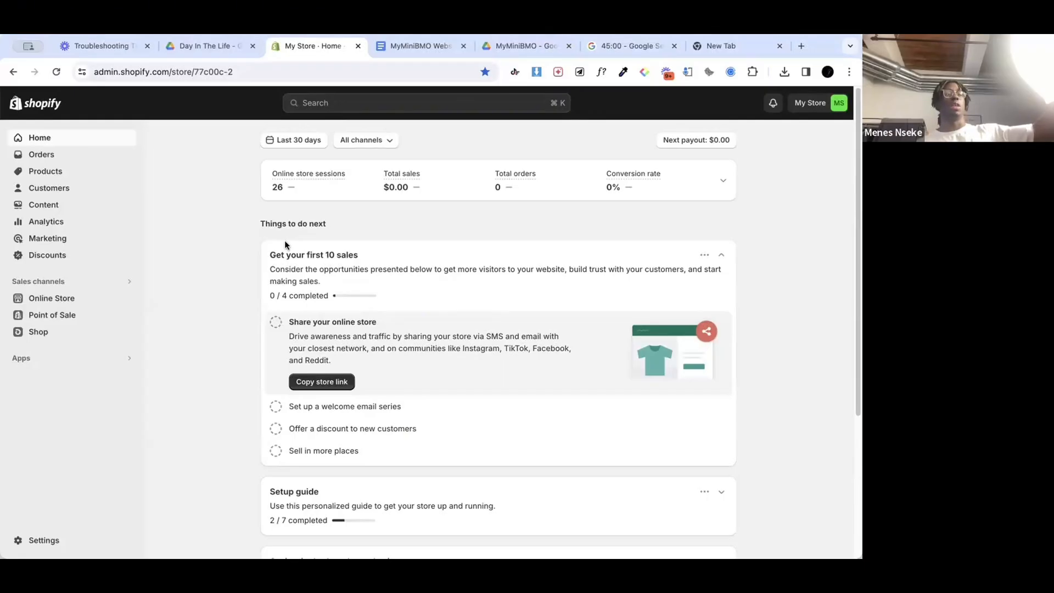
Step: View the MyMiniBMO product's details from the store's product list and return to the list
left_click(49, 173)
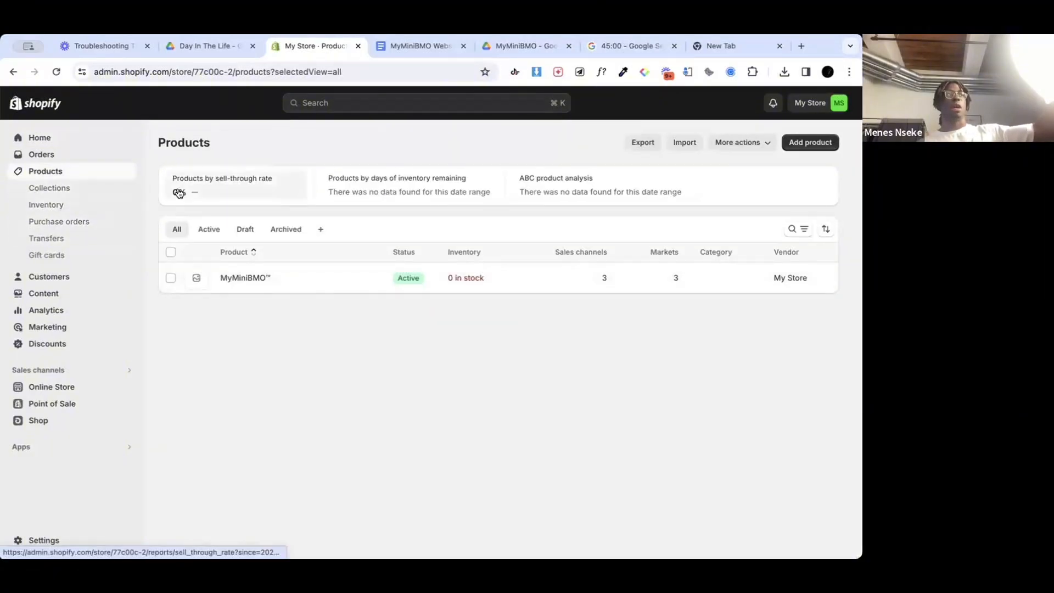
left_click(195, 280)
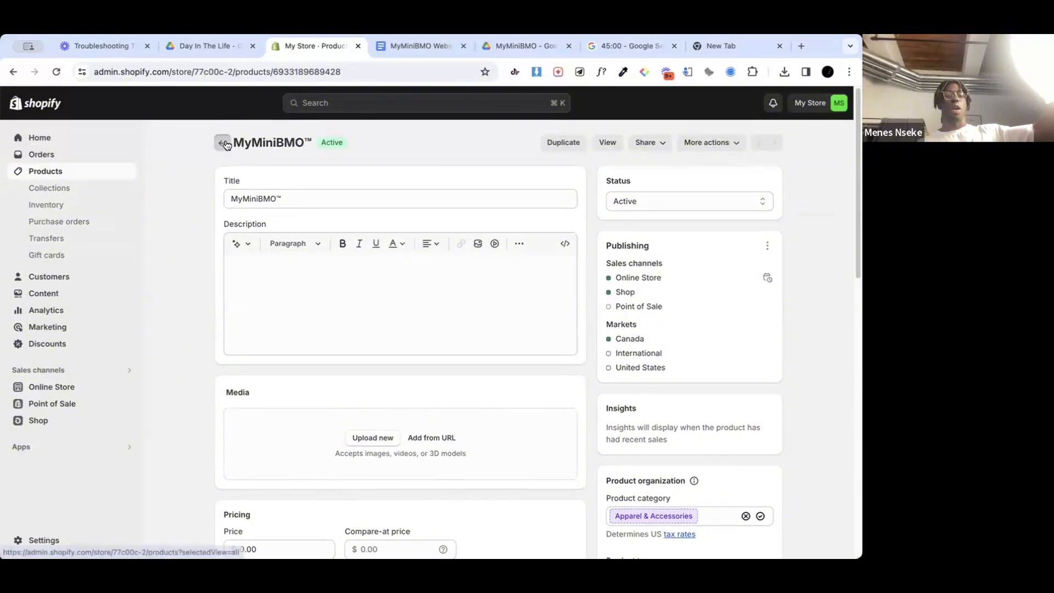
left_click(224, 143)
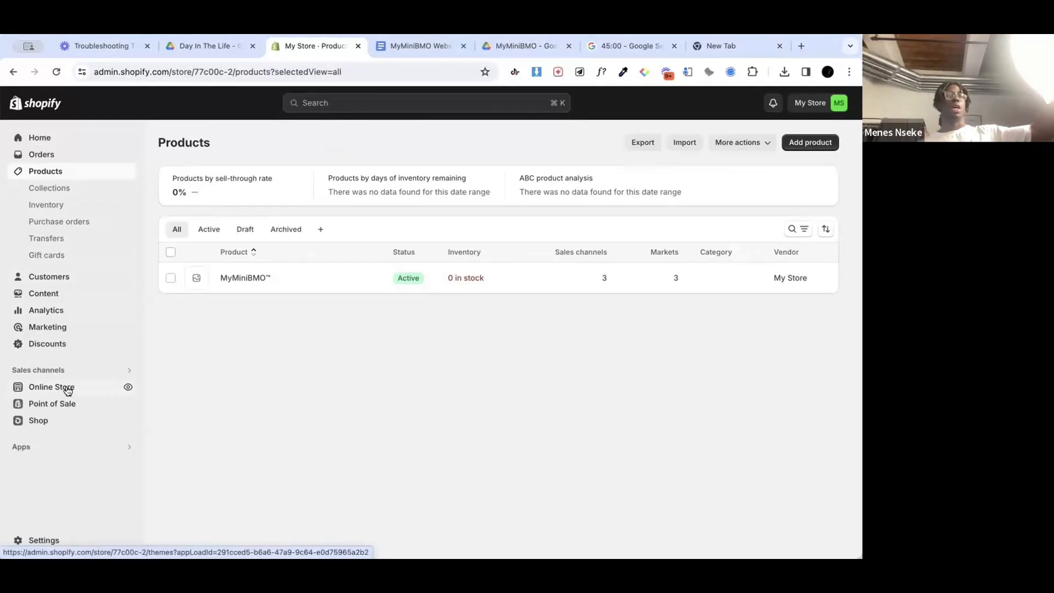
Step: Open the online store's themes and look over the current theme, the theme library and the popular free themes
left_click(66, 389)
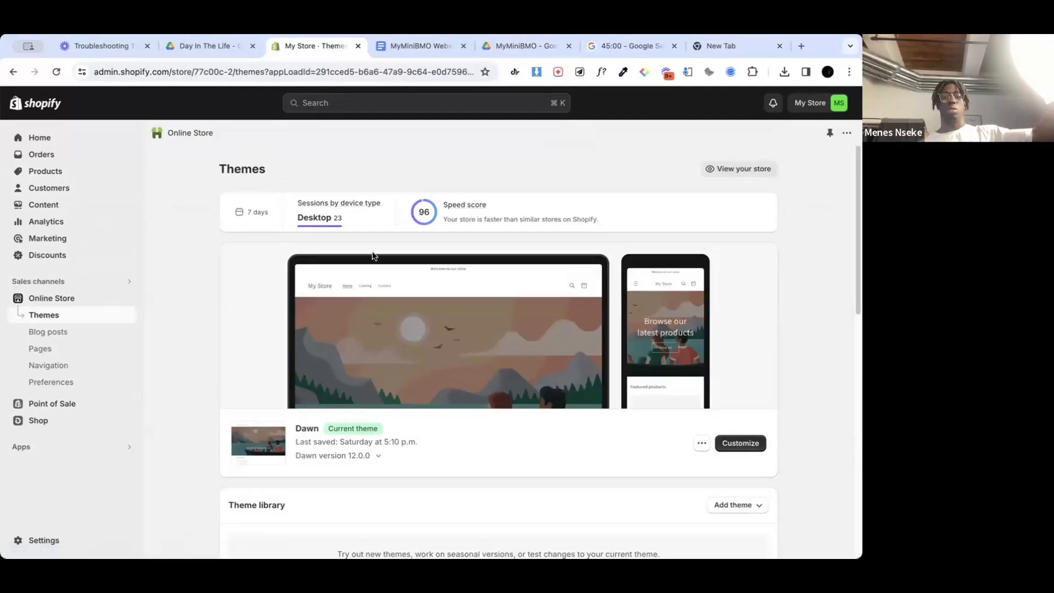
scroll(439, 296, "down", 1)
scroll(438, 295, "up", 1)
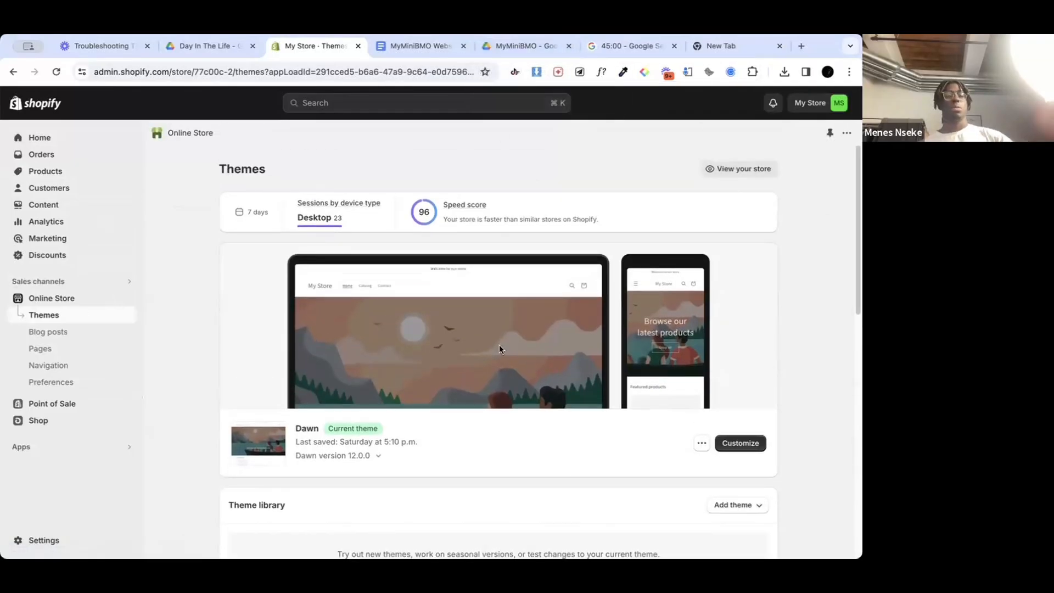
scroll(499, 346, "down", 5)
scroll(499, 347, "up", 6)
scroll(567, 411, "down", 8)
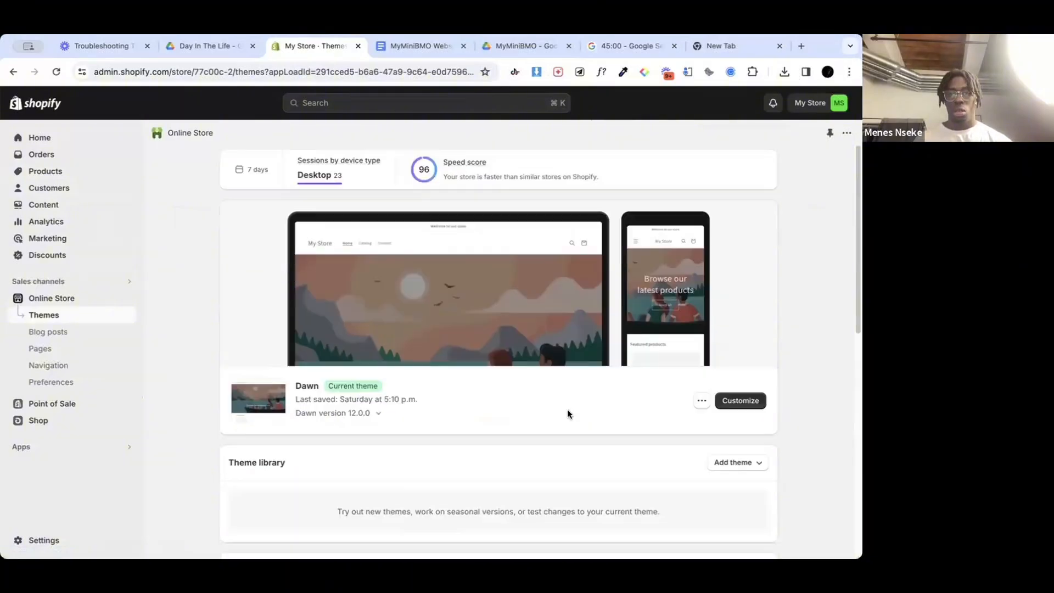
scroll(568, 412, "down", 5)
scroll(568, 411, "up", 12)
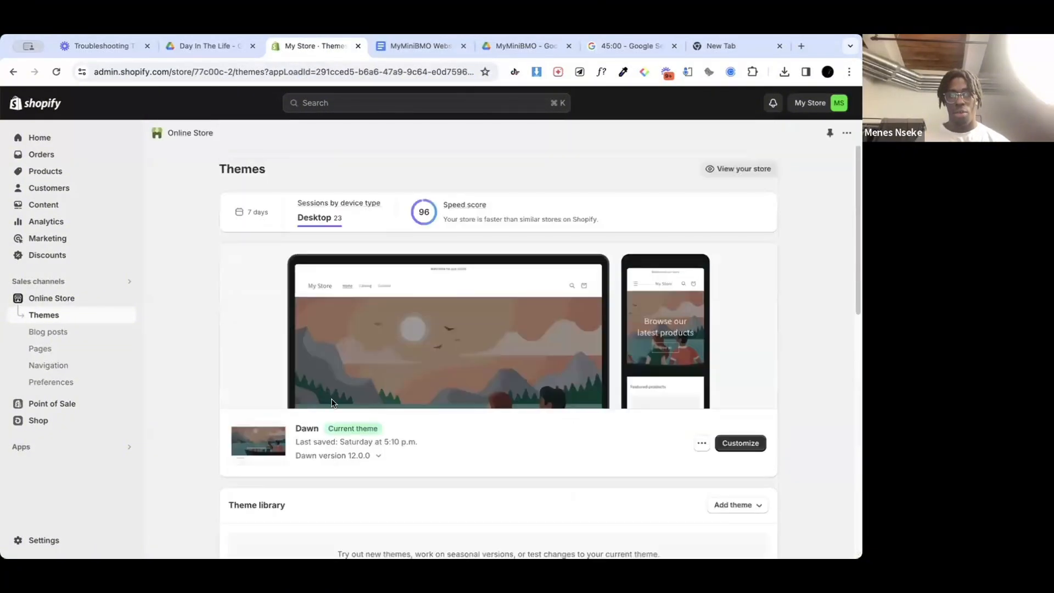
scroll(426, 405, "down", 12)
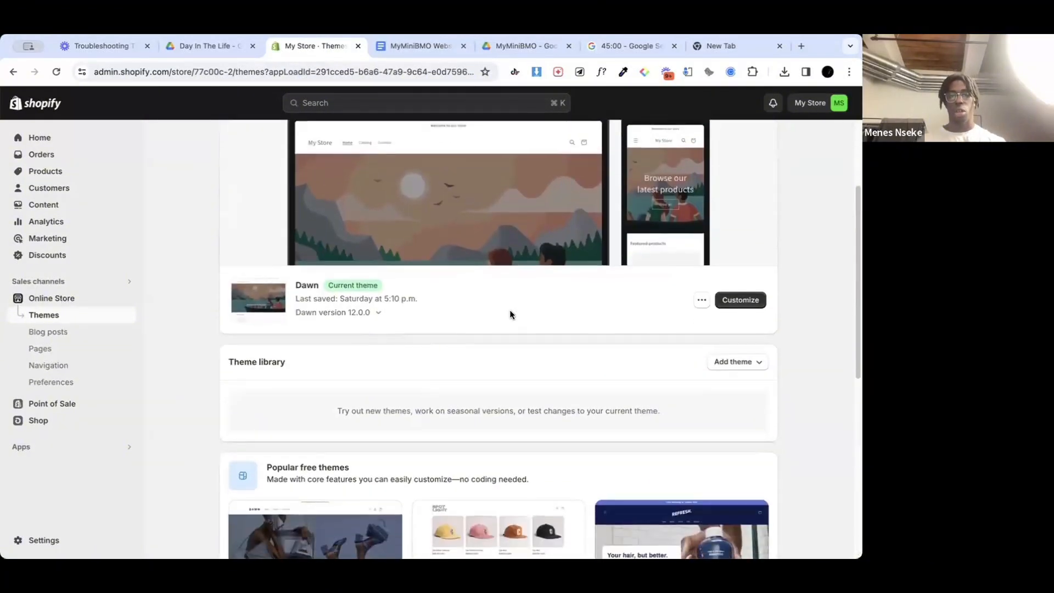
scroll(510, 313, "up", 12)
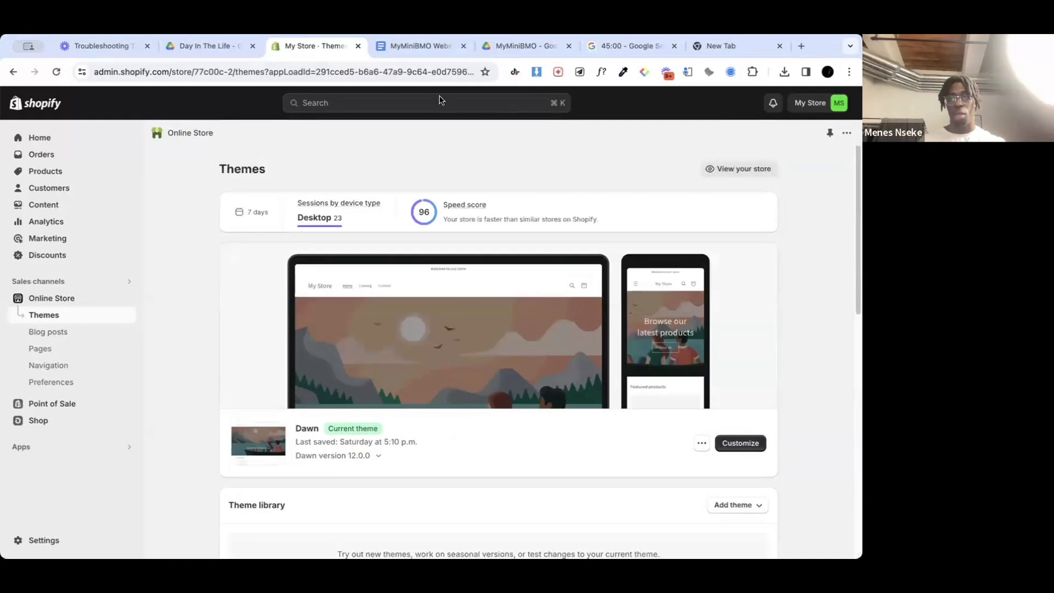
Step: Upload the theme file PLUGNPLAY_THEME.zip to the store's theme library
left_click(750, 507)
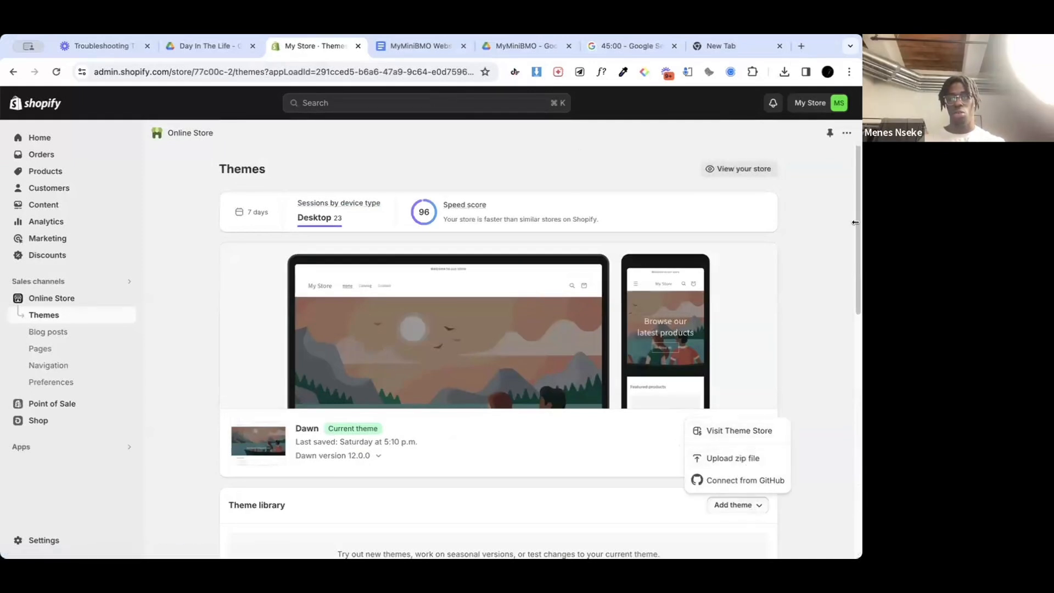
left_click(743, 459)
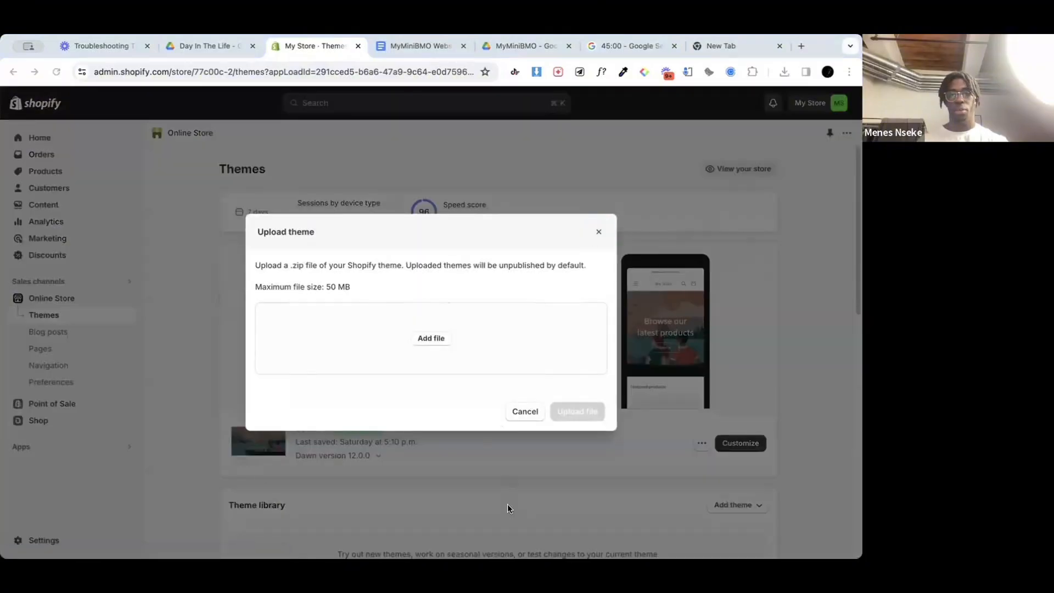
left_click_drag(507, 504, 494, 311)
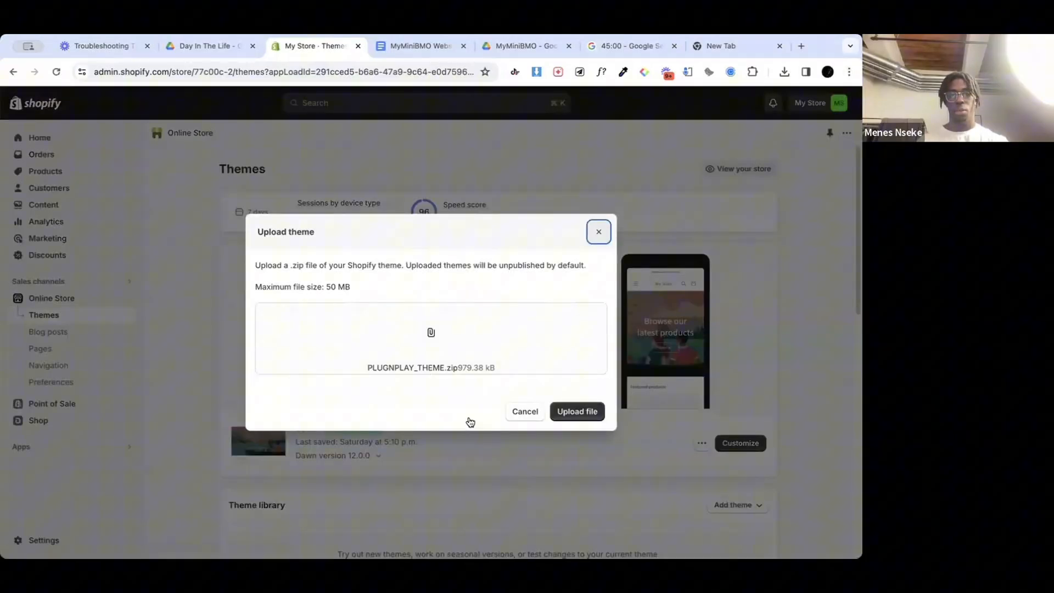
left_click(576, 413)
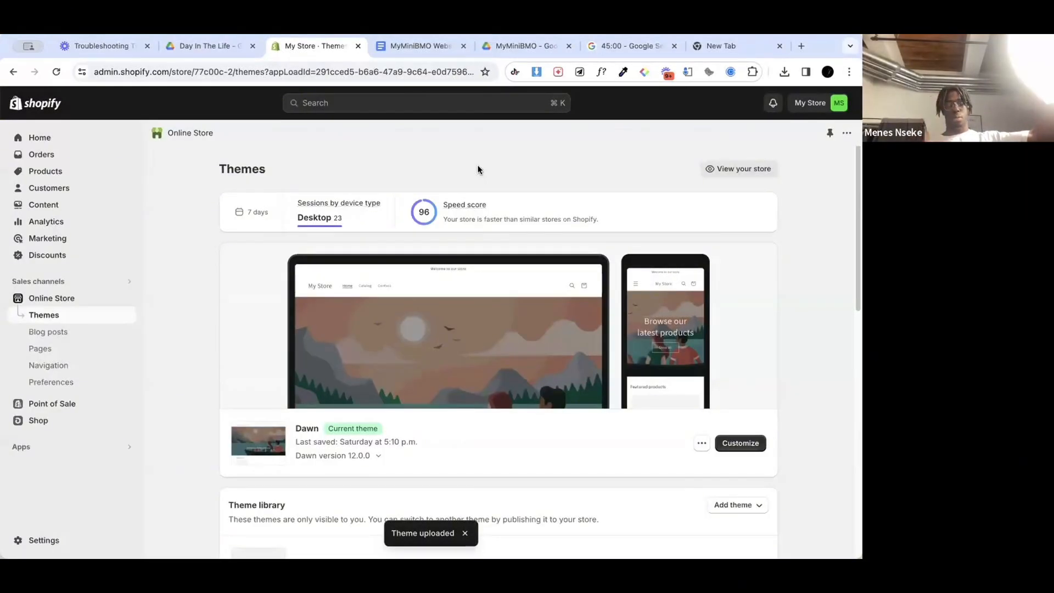
Step: Publish the Plugnplay theme as the store's current theme and open it for customization
scroll(279, 300, "down", 4)
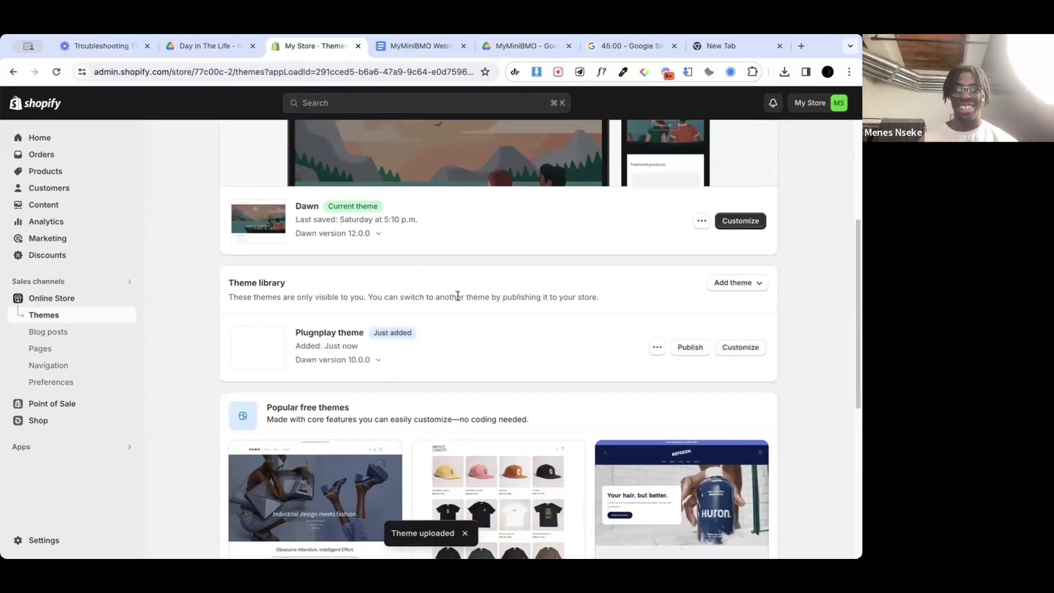
scroll(570, 316, "up", 2)
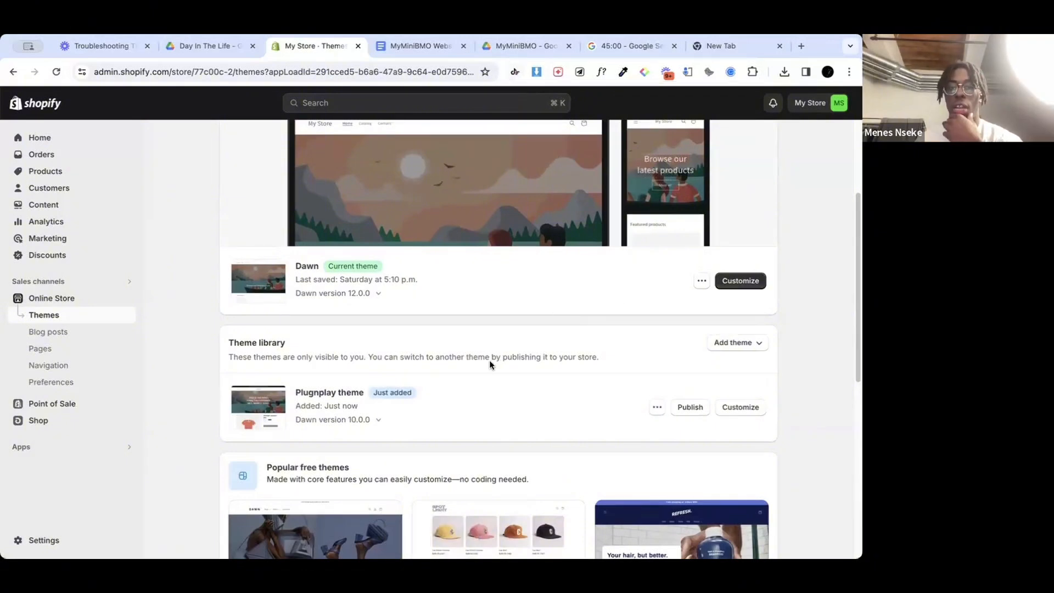
left_click(690, 408)
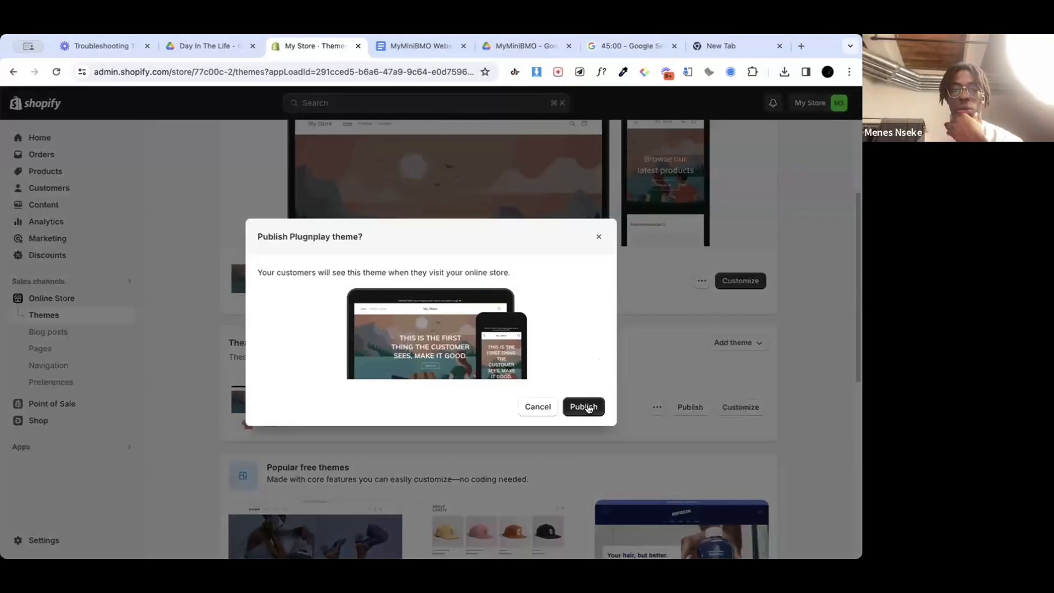
left_click(587, 405)
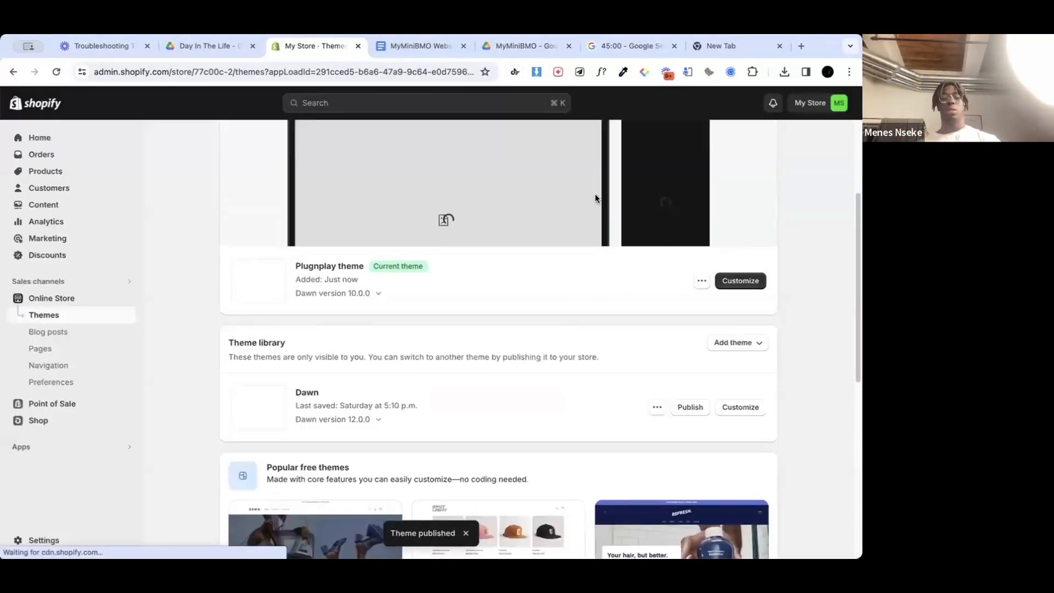
scroll(576, 320, "up", 3)
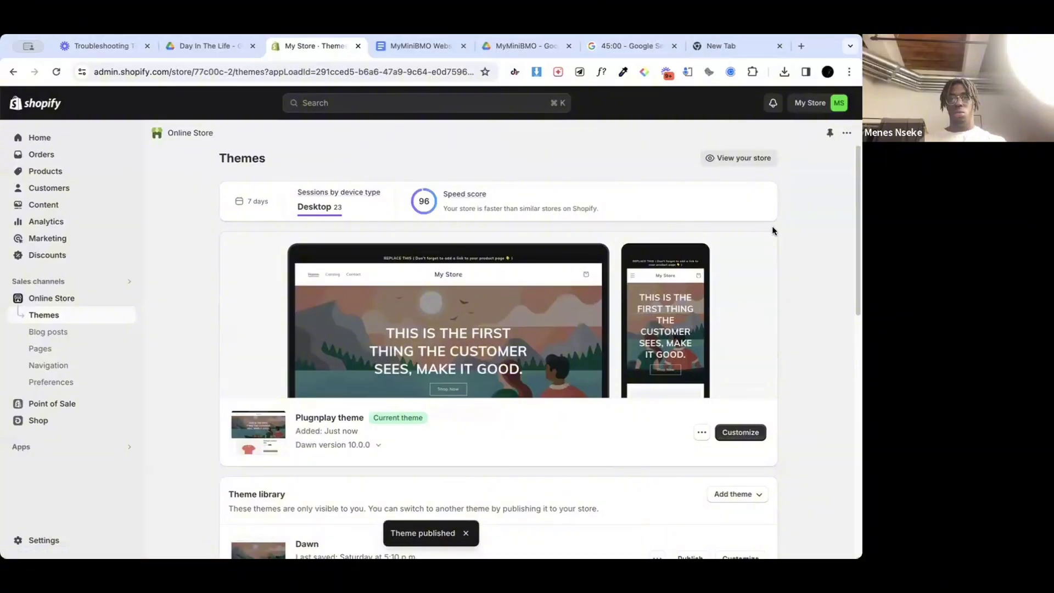
left_click(758, 435)
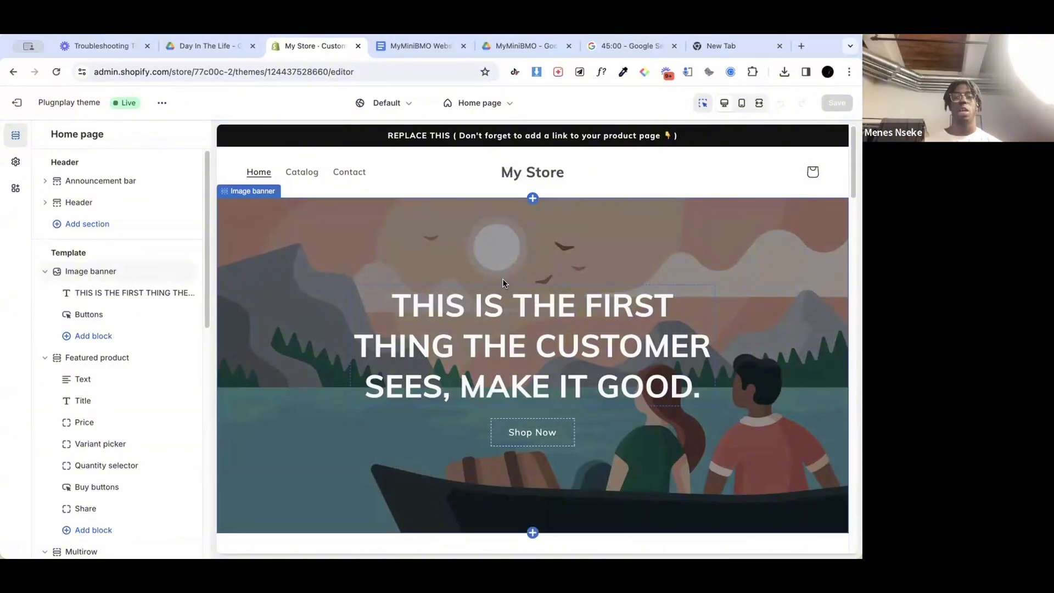
Step: Switch to ChatGPT in the empty browser tab and open today's MyMiniBMO product conversation
left_click(736, 47)
type("chat.openai.com/auth/login")
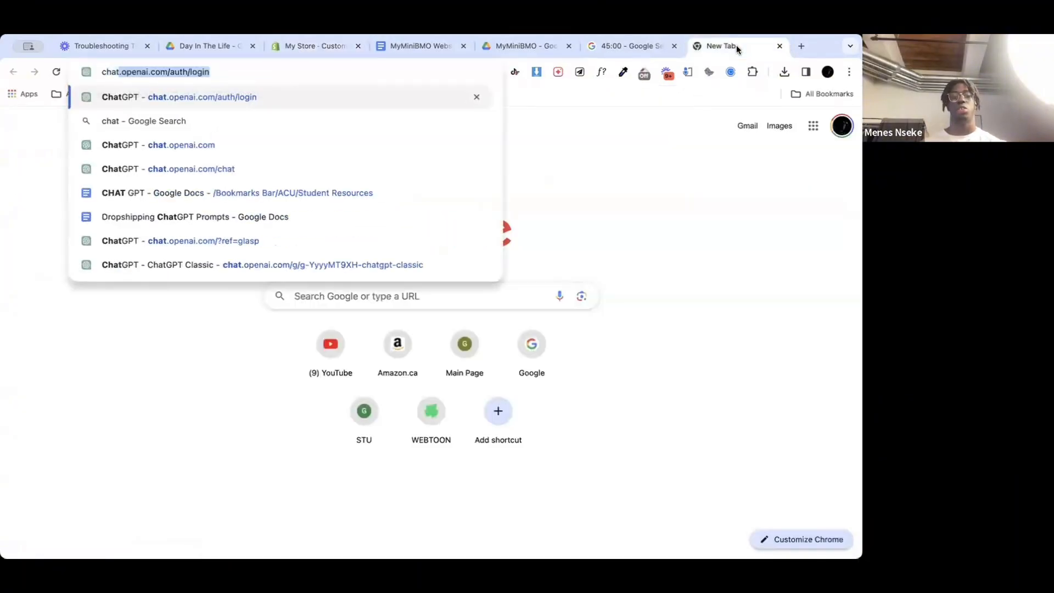
key("Return")
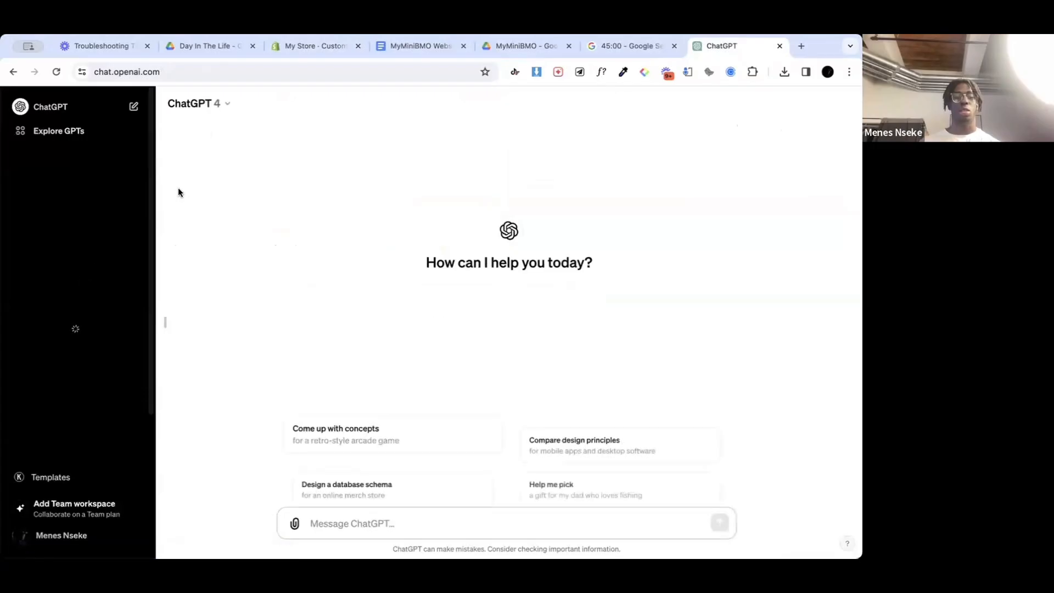
left_click(62, 281)
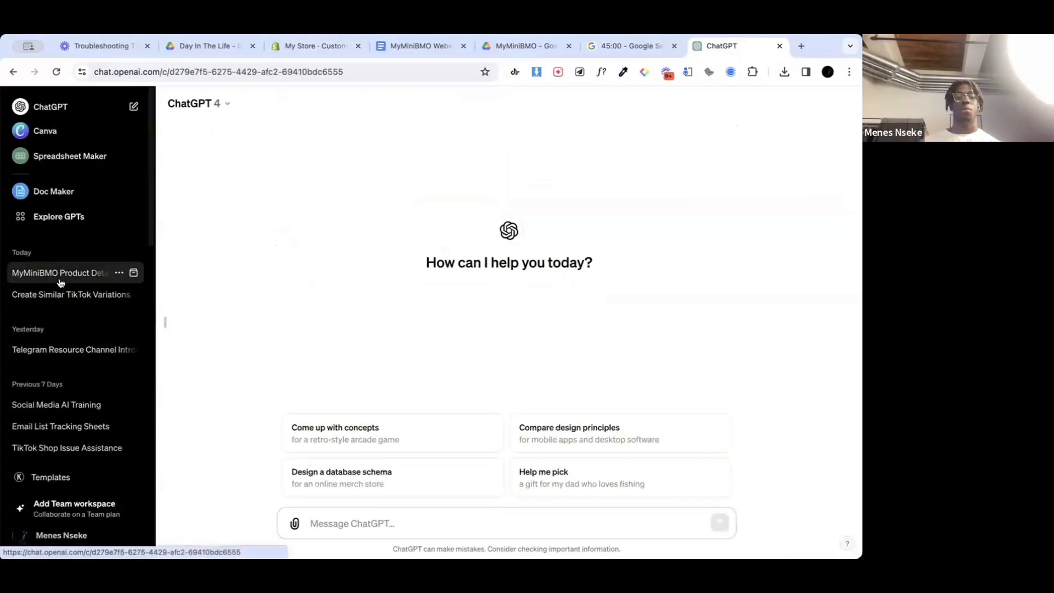
Step: Examine the conversation's opening prompt, highlighting the product name and the description of what the product does
scroll(324, 283, "up", 20)
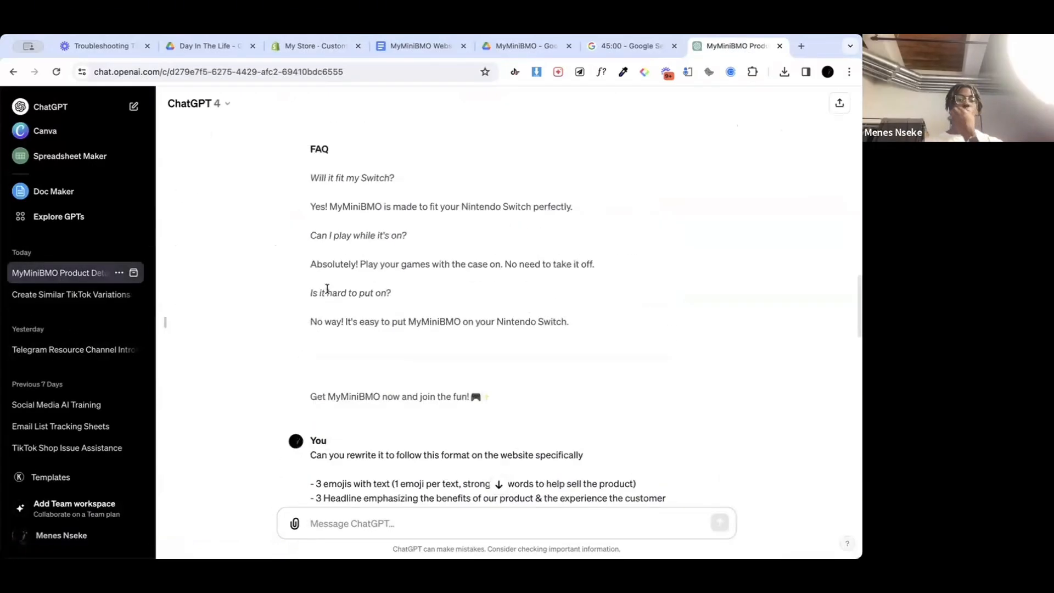
left_click_drag(310, 147, 490, 436)
scroll(489, 436, "down", 3)
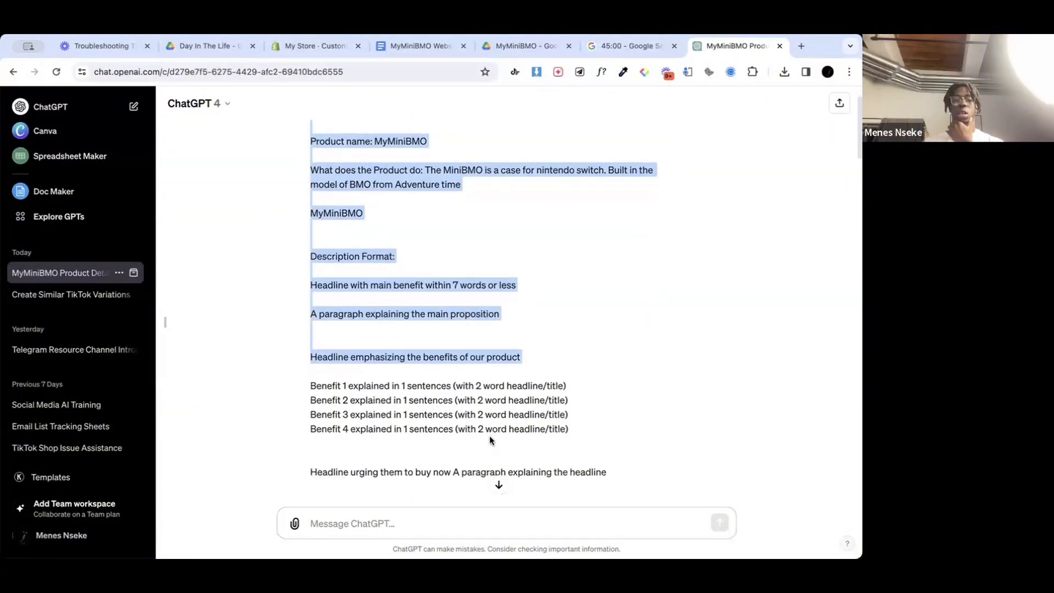
scroll(438, 298, "down", 4)
scroll(438, 298, "up", 7)
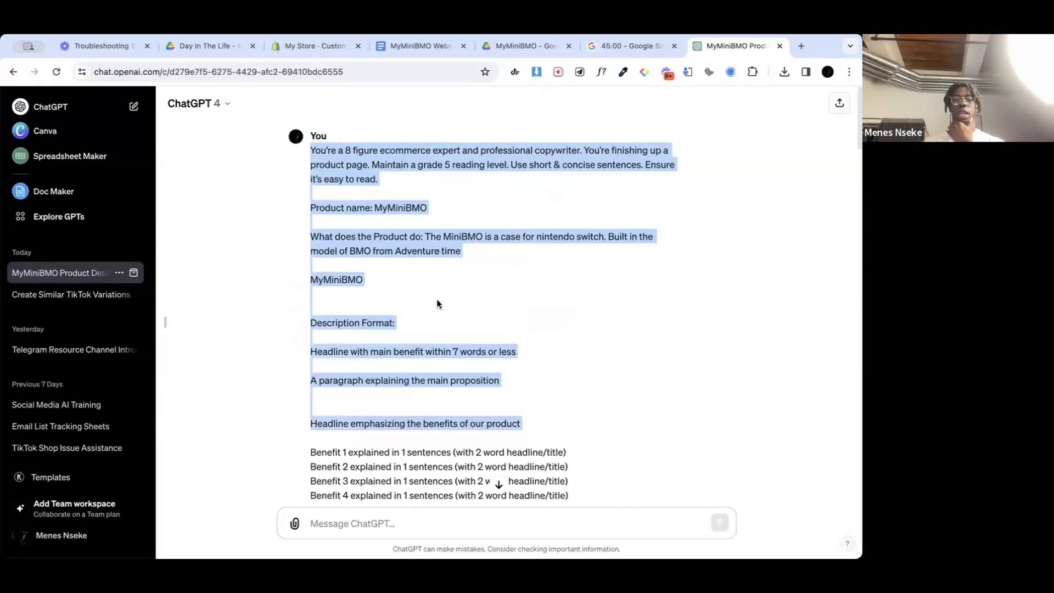
left_click(447, 220)
left_click_drag(401, 203, 376, 201)
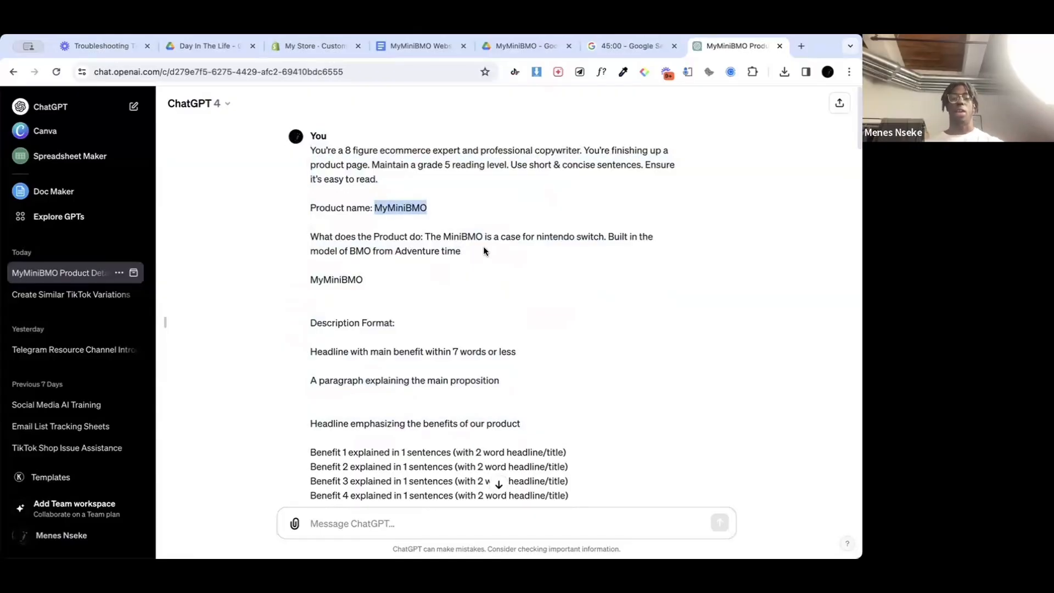
left_click_drag(484, 247, 426, 231)
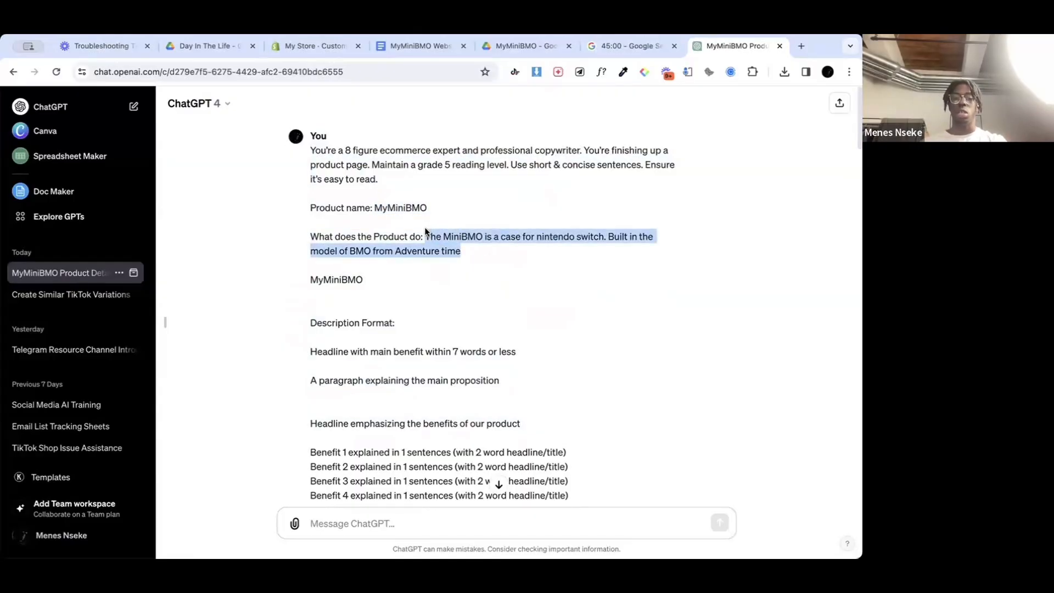
left_click(426, 286)
left_click_drag(399, 281, 307, 280)
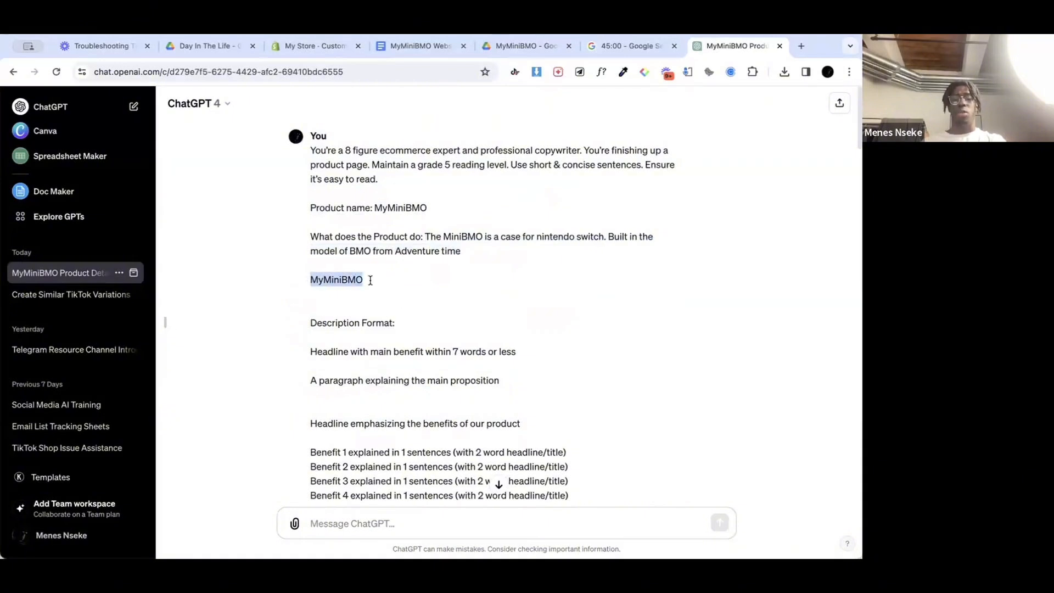
left_click_drag(424, 236, 453, 255)
left_click(452, 314)
Step: Compare the prompt's description format with the MyMiniBMO product copy generated in the first reply
scroll(453, 315, "down", 8)
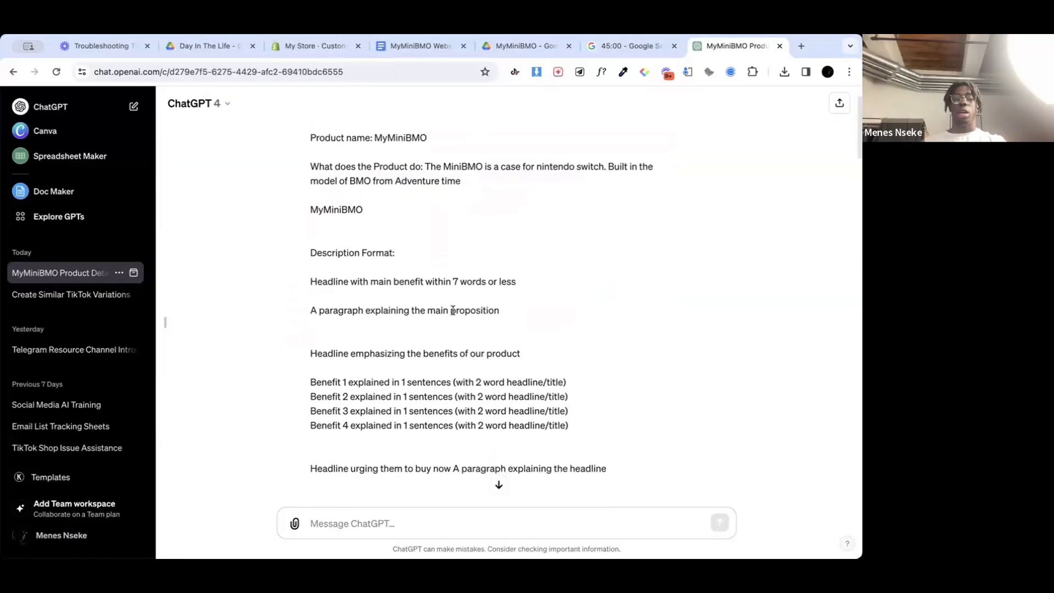
scroll(452, 314, "down", 2)
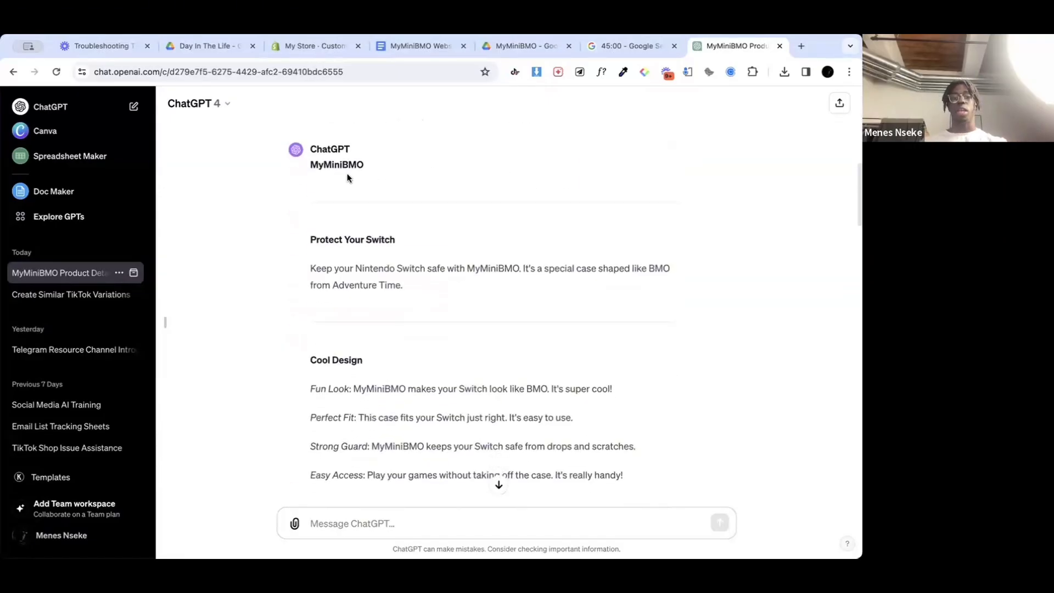
scroll(381, 190, "down", 1)
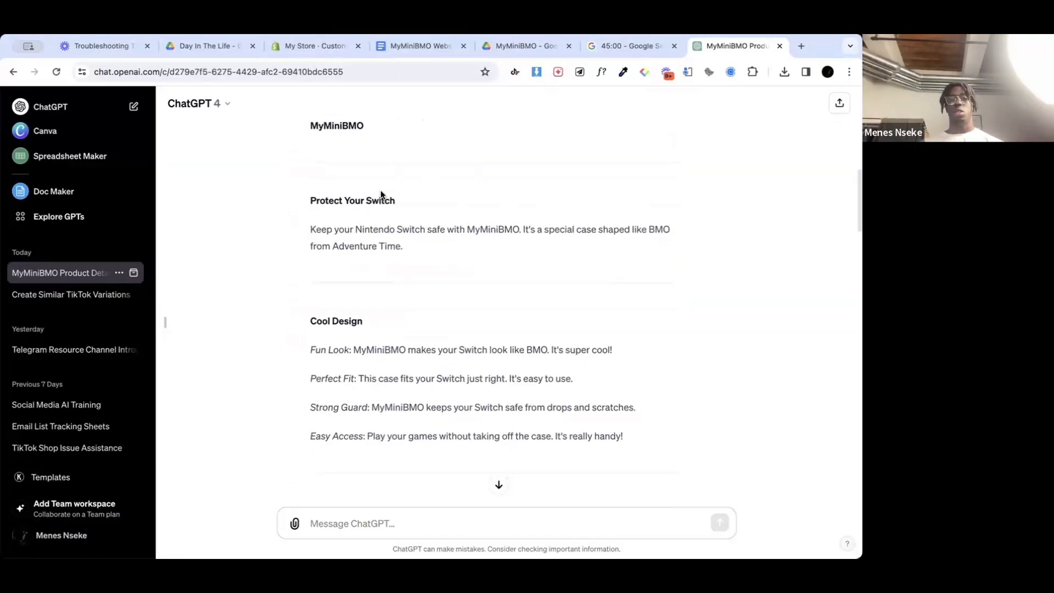
scroll(380, 190, "up", 1)
scroll(357, 175, "up", 7)
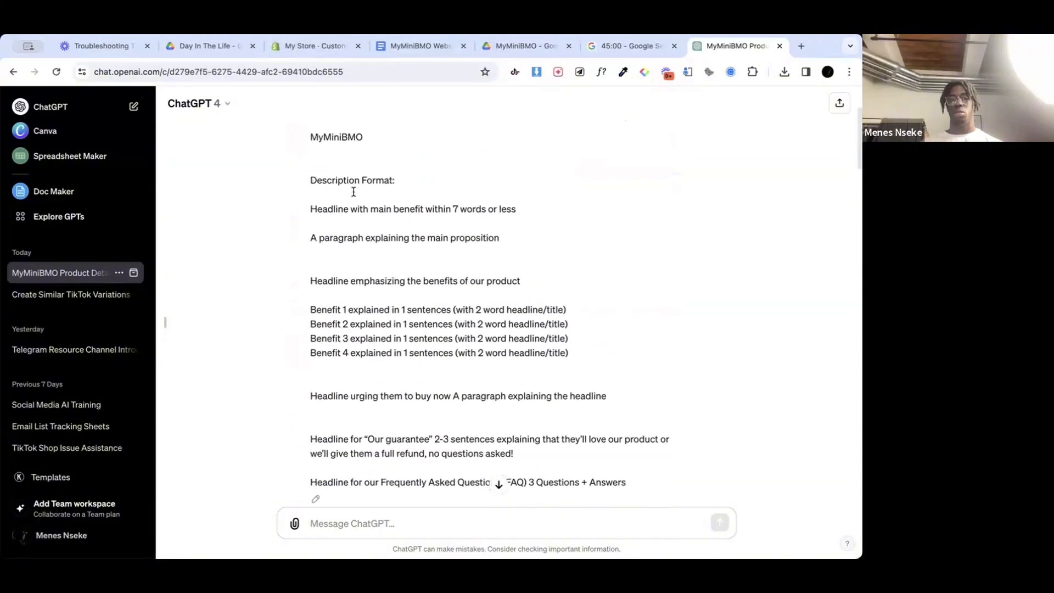
left_click_drag(367, 165, 286, 169)
left_click(336, 165)
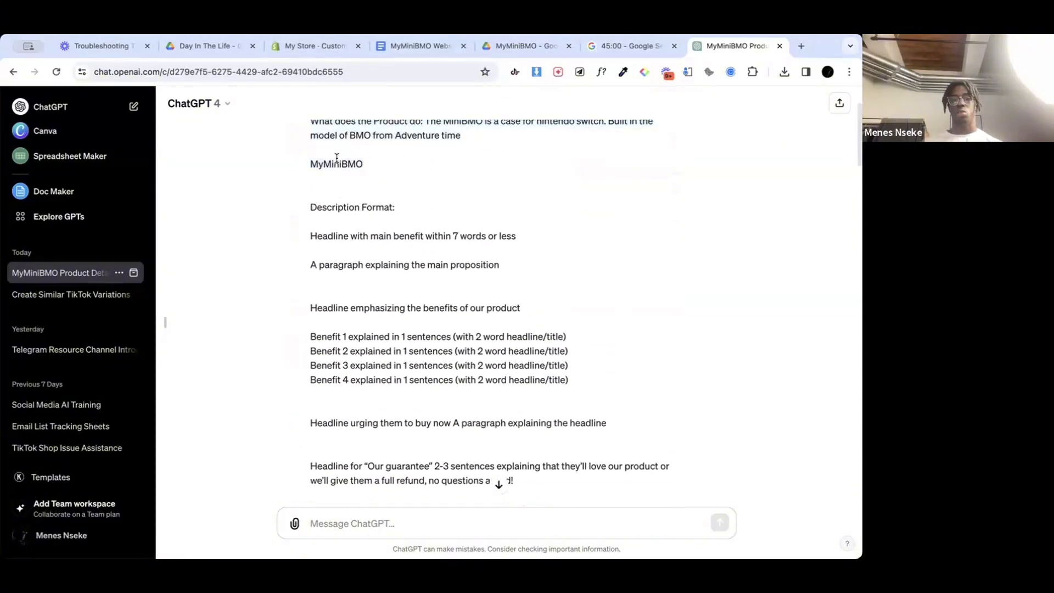
double_click(336, 165)
scroll(362, 214, "down", 2)
scroll(364, 216, "down", 6)
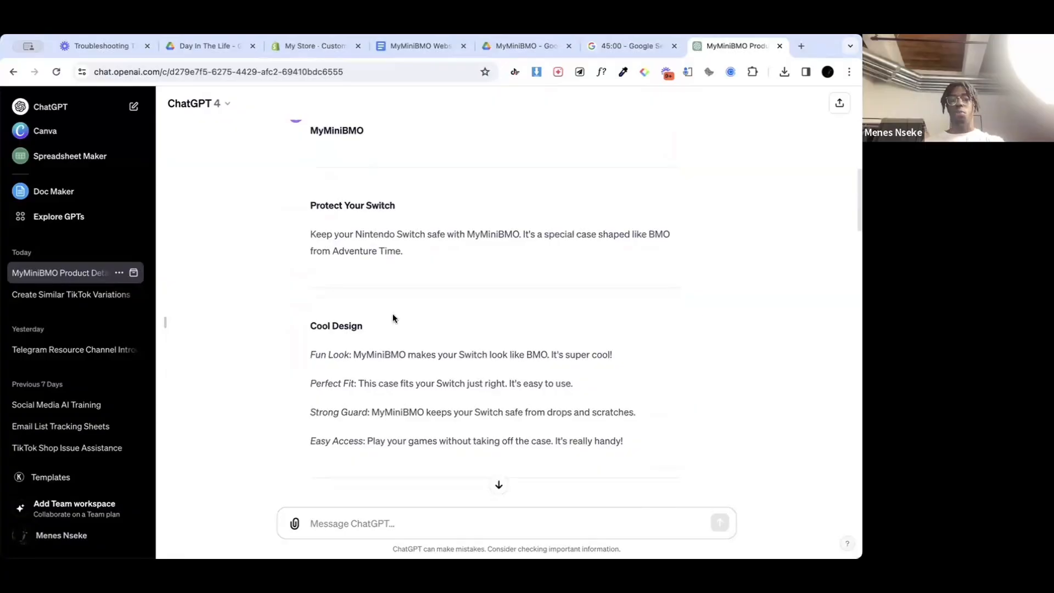
scroll(393, 318, "down", 1)
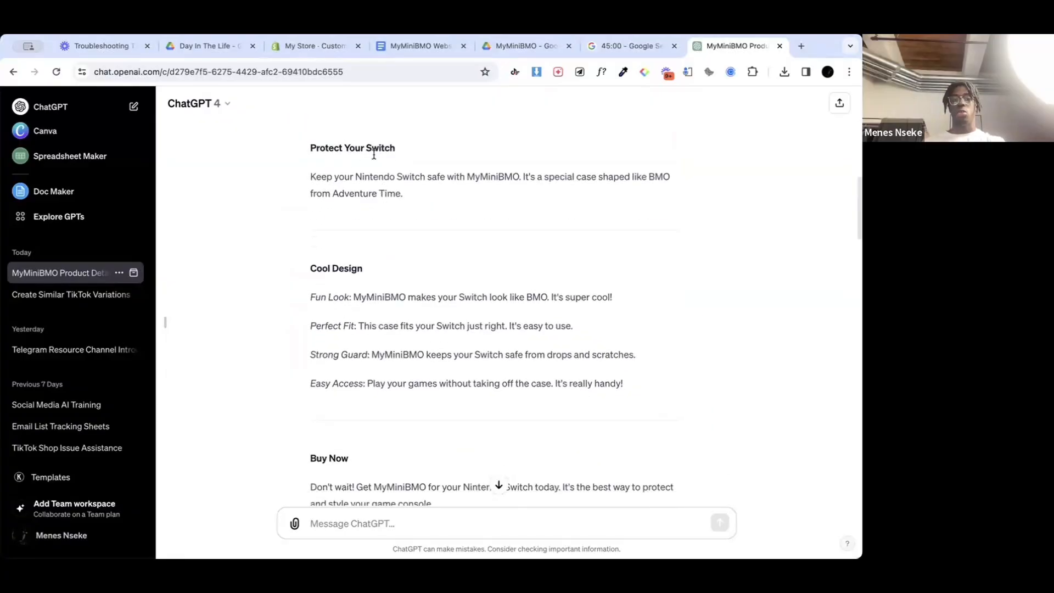
Step: Review the first reply's Cool Design, Buy Now, Our Guarantee and FAQ sections
scroll(408, 301, "down", 1)
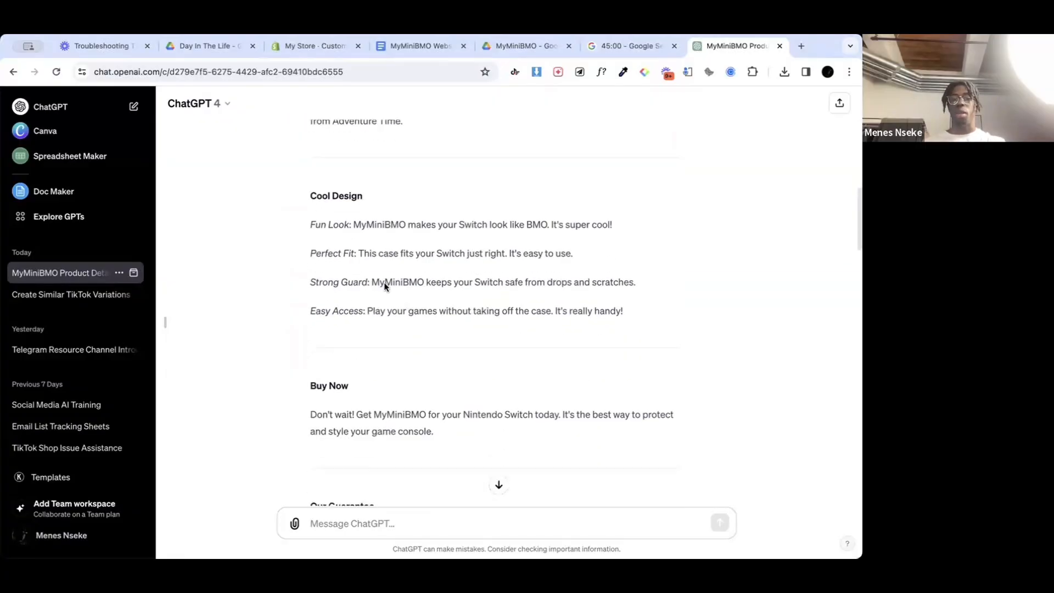
scroll(358, 271, "down", 3)
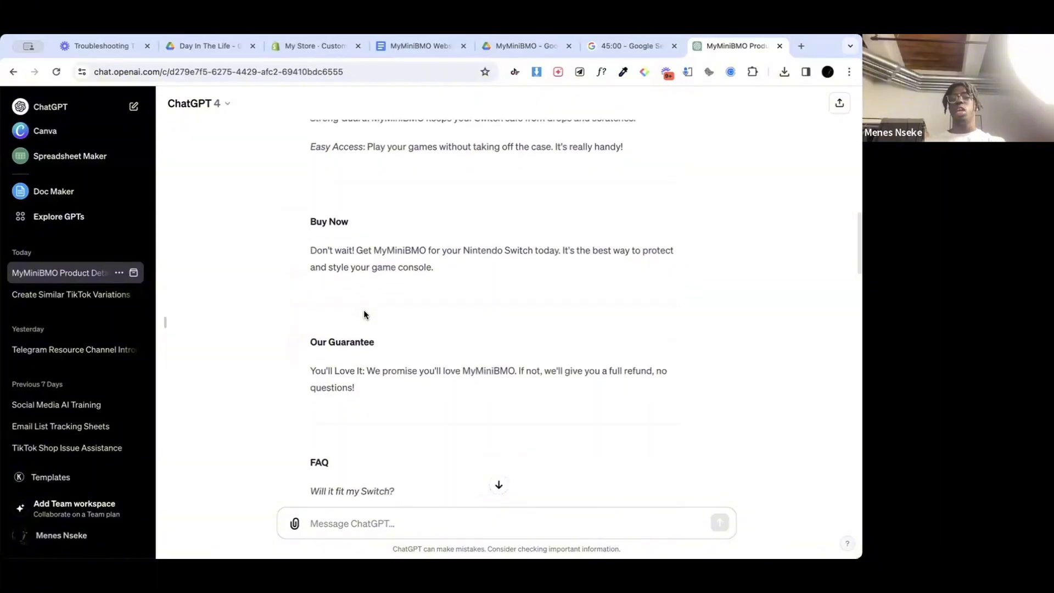
scroll(364, 313, "up", 2)
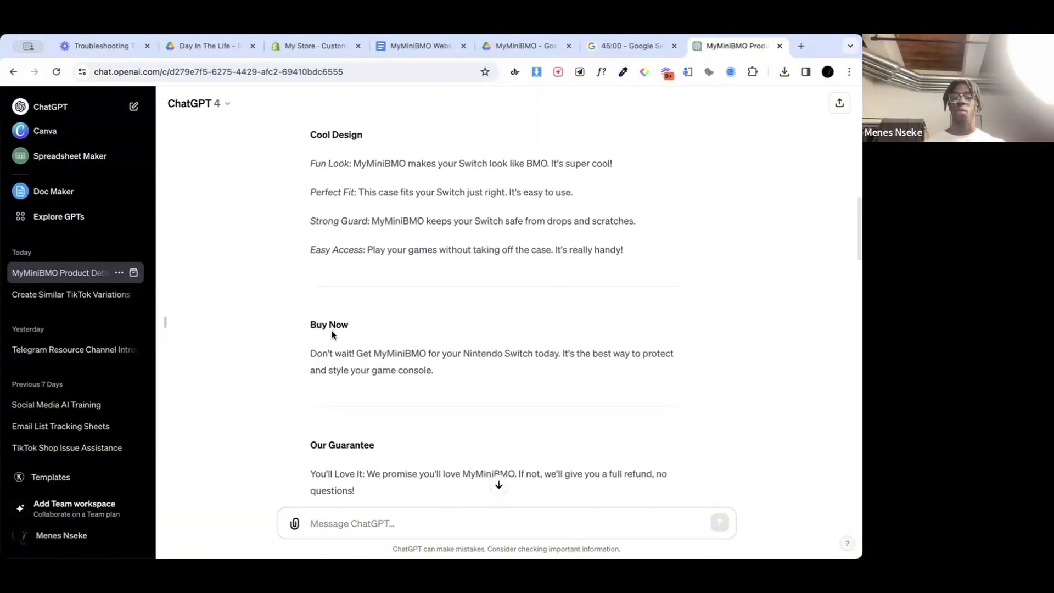
scroll(479, 369, "down", 3)
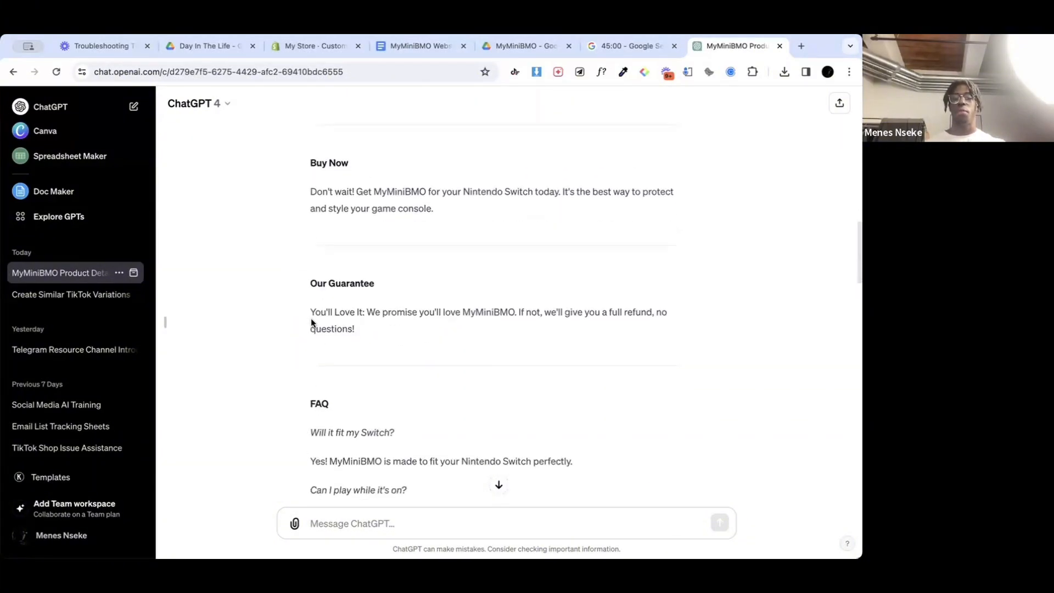
scroll(494, 328, "down", 2)
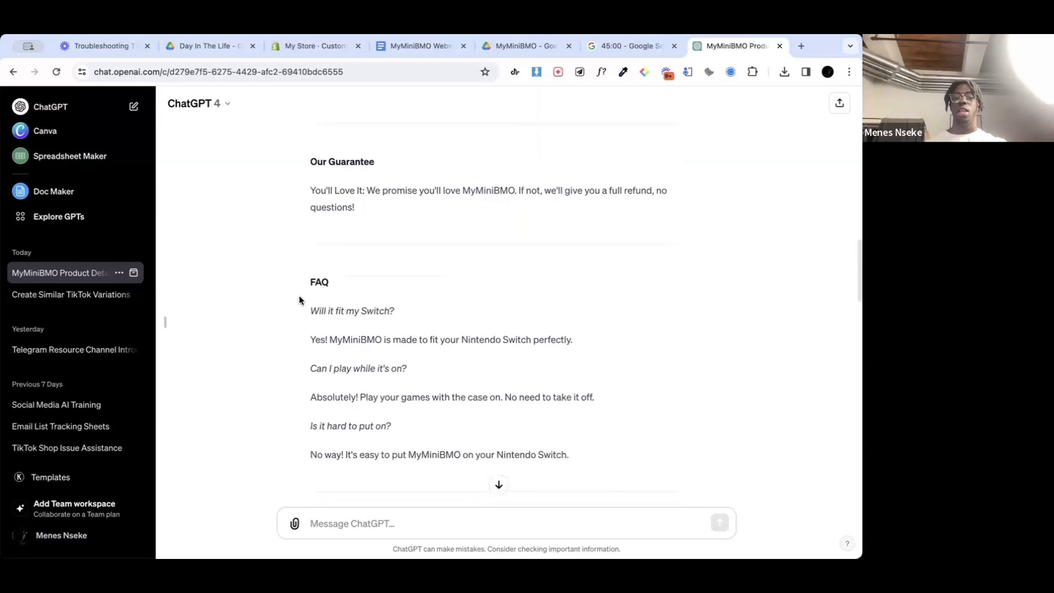
scroll(455, 355, "down", 5)
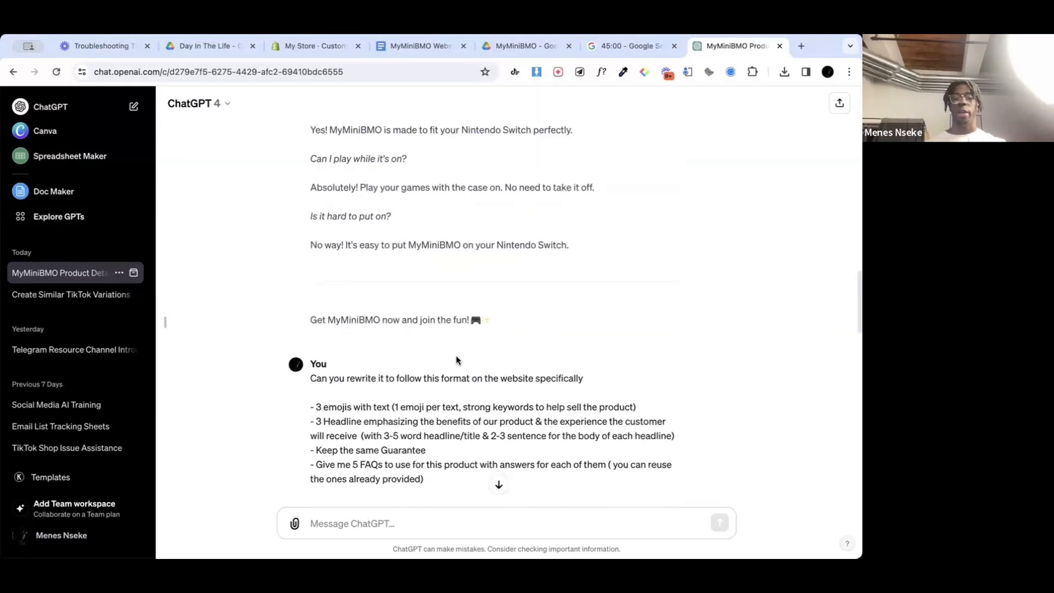
Step: Examine the follow-up prompt requesting a website-format rewrite, checking it against the guarantee and FAQ in the first reply
scroll(456, 355, "down", 1)
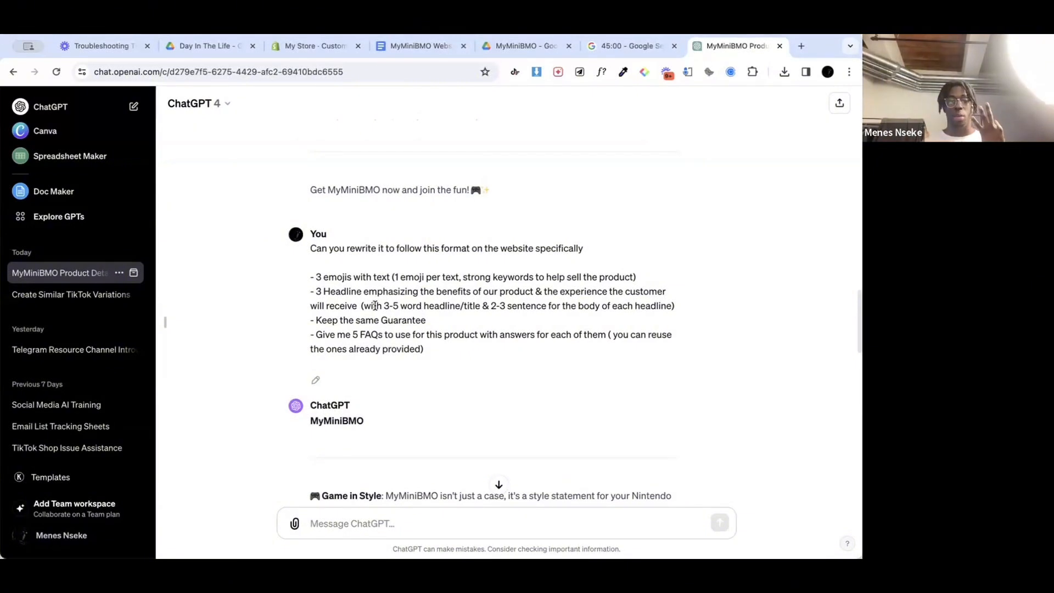
scroll(427, 321, "up", 10)
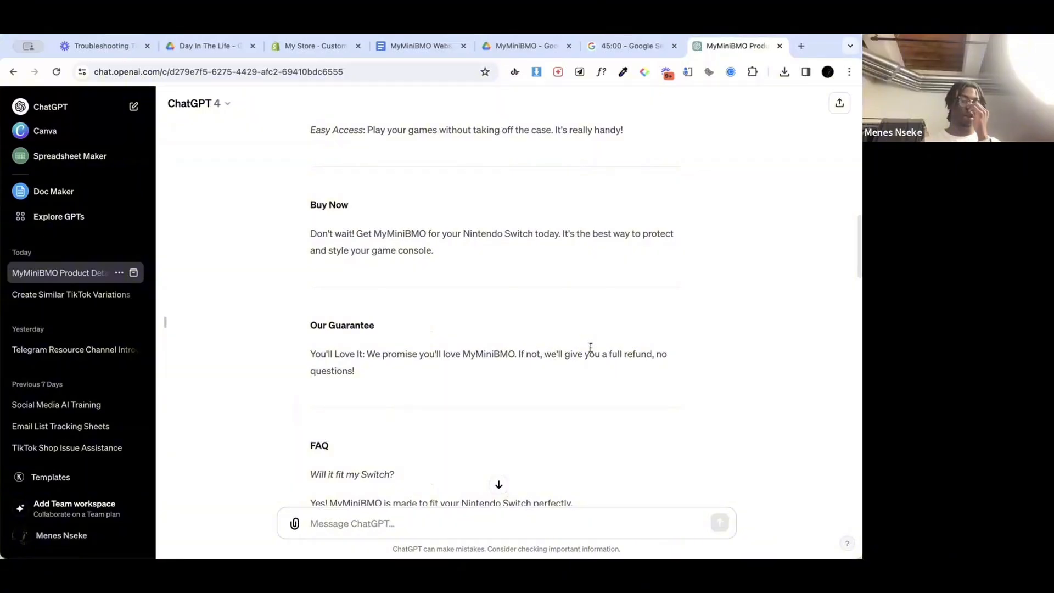
scroll(522, 391, "down", 7)
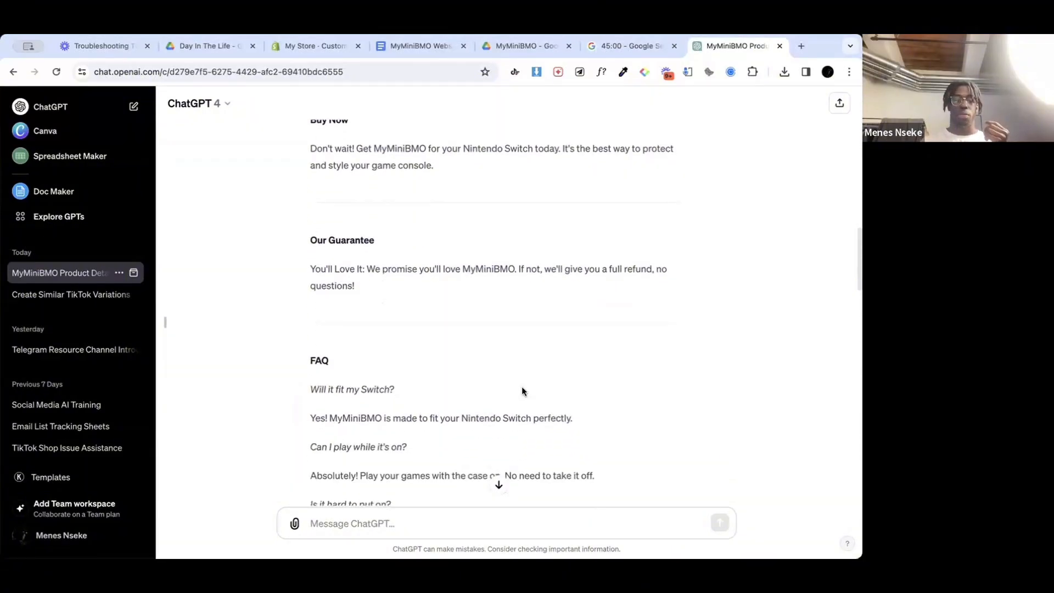
scroll(522, 388, "down", 2)
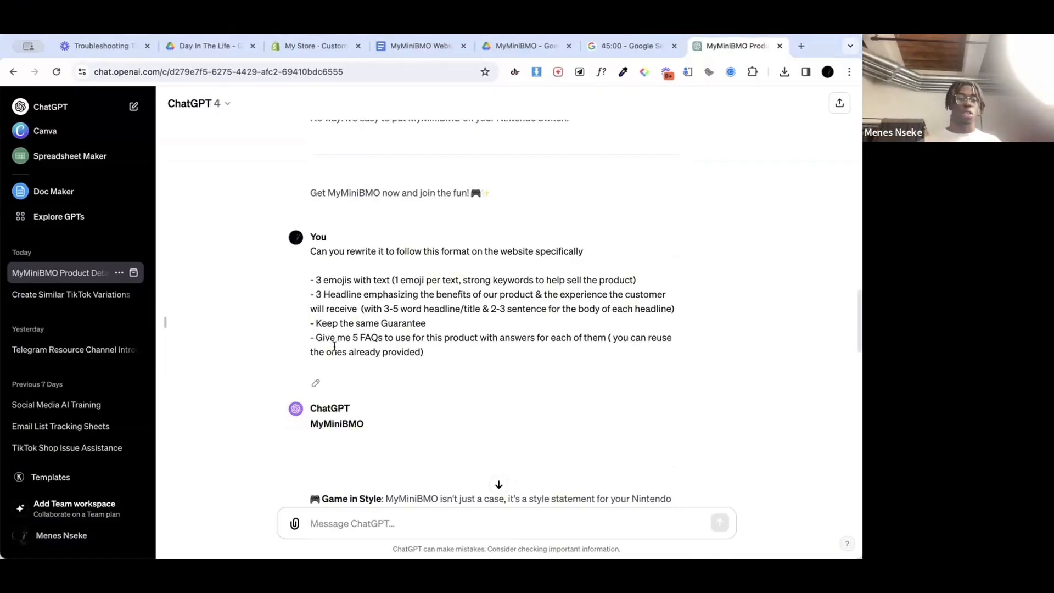
Step: Examine the three emoji selling points in the rewritten reply, highlighting the Game in Style description
scroll(334, 346, "down", 4)
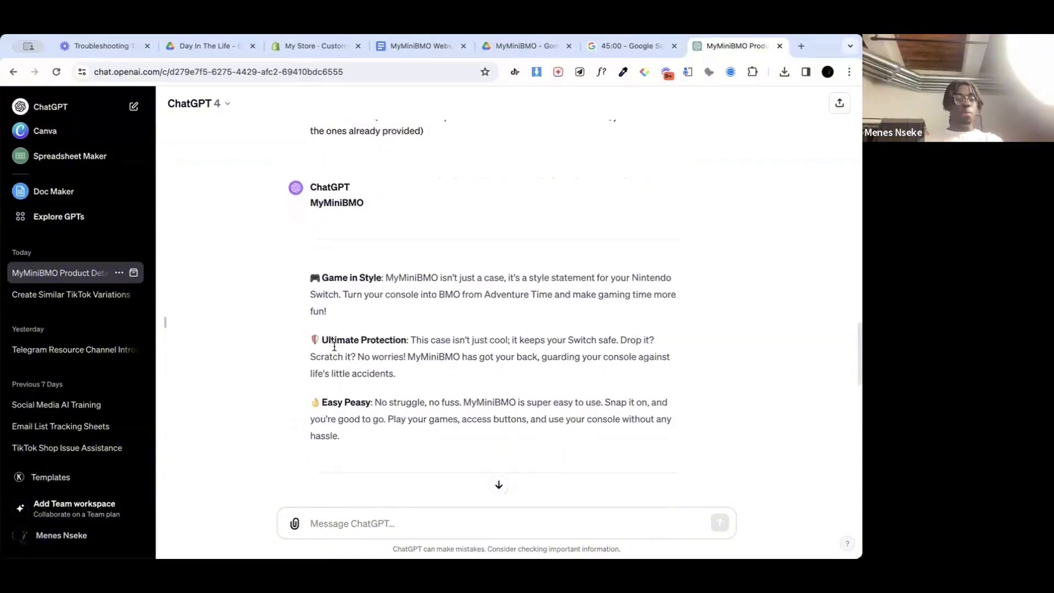
scroll(336, 330, "down", 1)
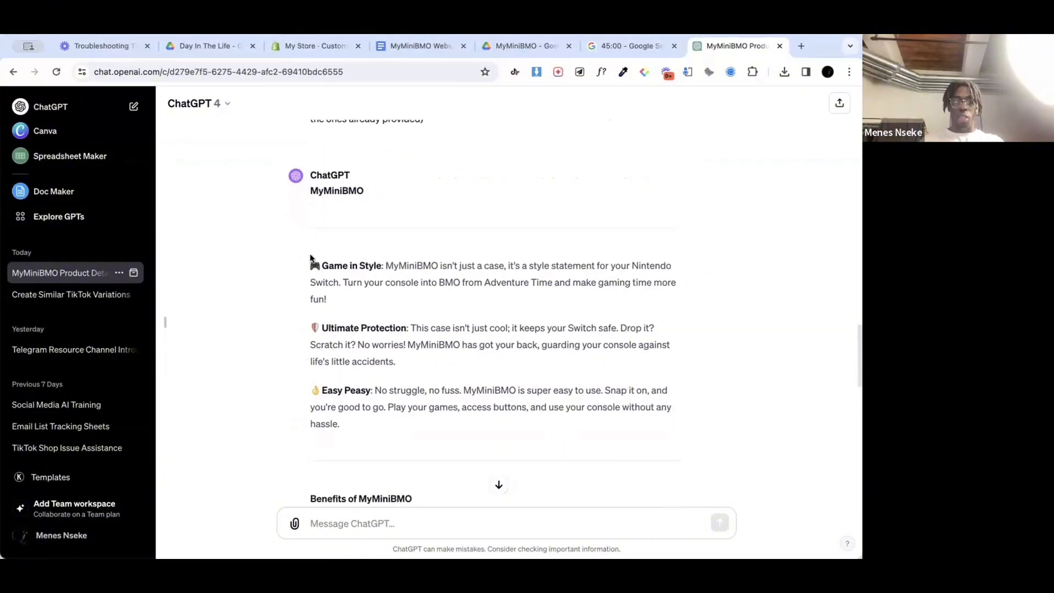
left_click_drag(327, 264, 397, 308)
left_click(395, 262)
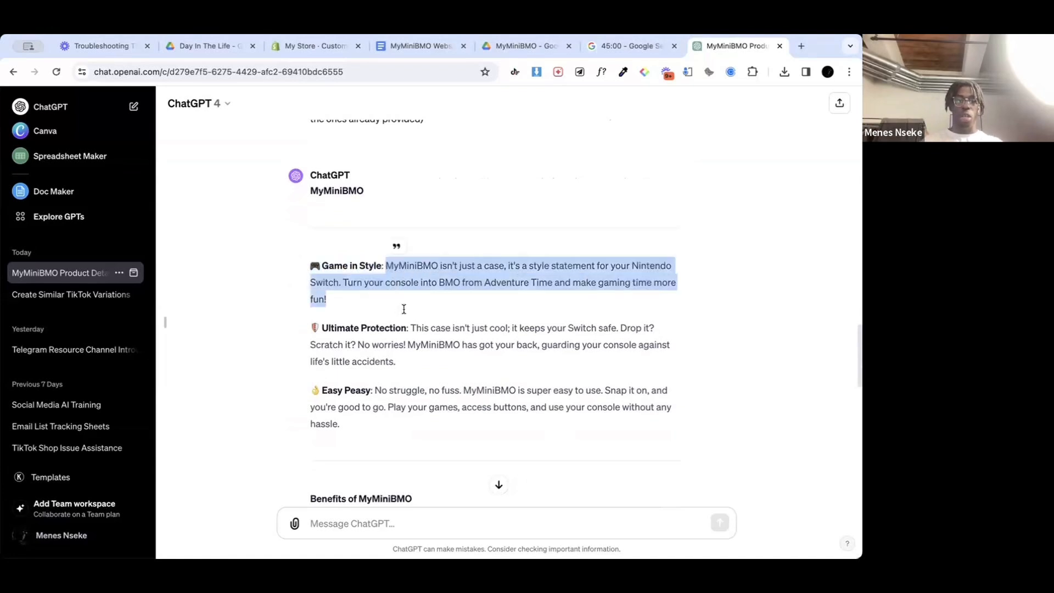
scroll(402, 311, "down", 3)
scroll(384, 278, "down", 1)
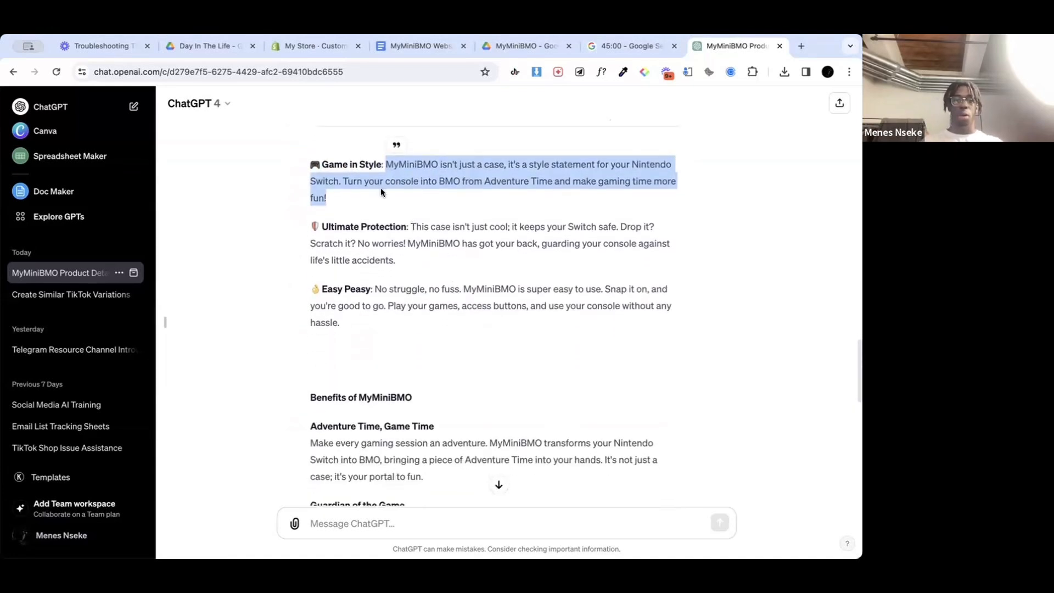
scroll(455, 325, "up", 1)
Step: Read through the benefit headlines, guarantee and FAQ answers in the rewritten MyMiniBMO copy
scroll(393, 269, "down", 5)
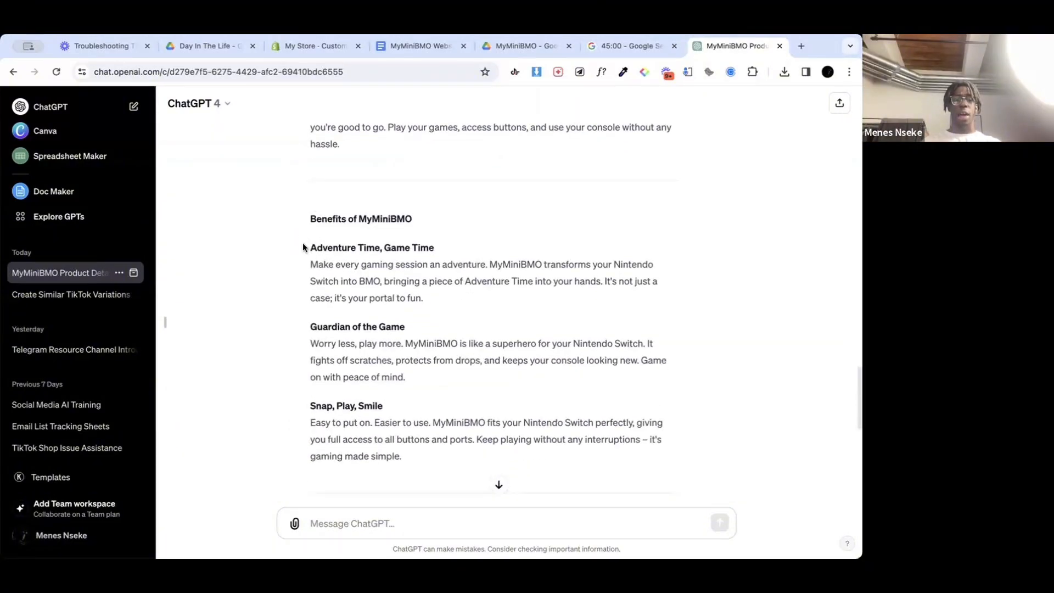
scroll(324, 206, "down", 3)
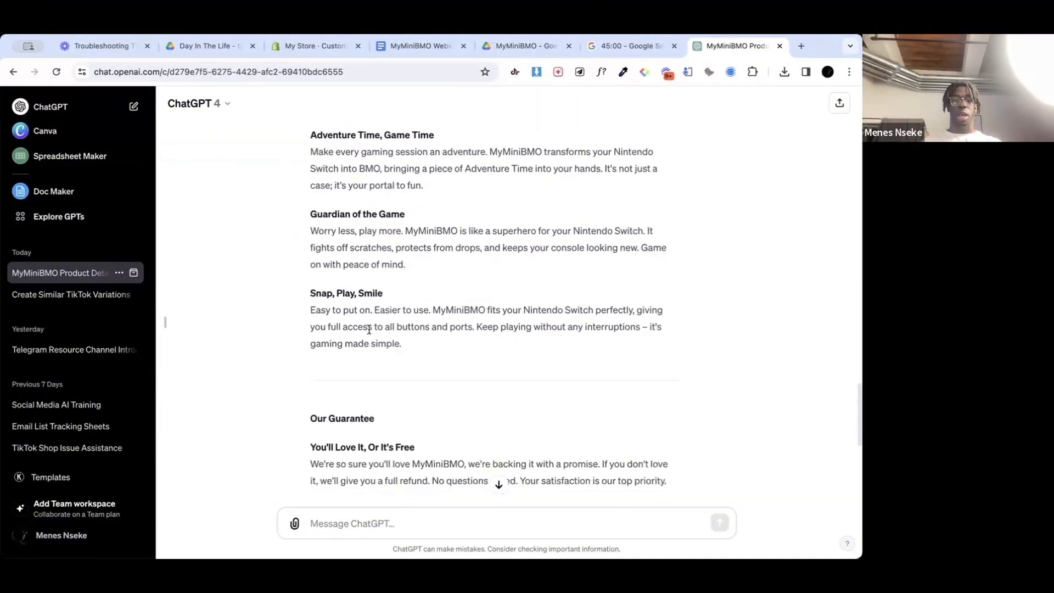
scroll(436, 313, "down", 4)
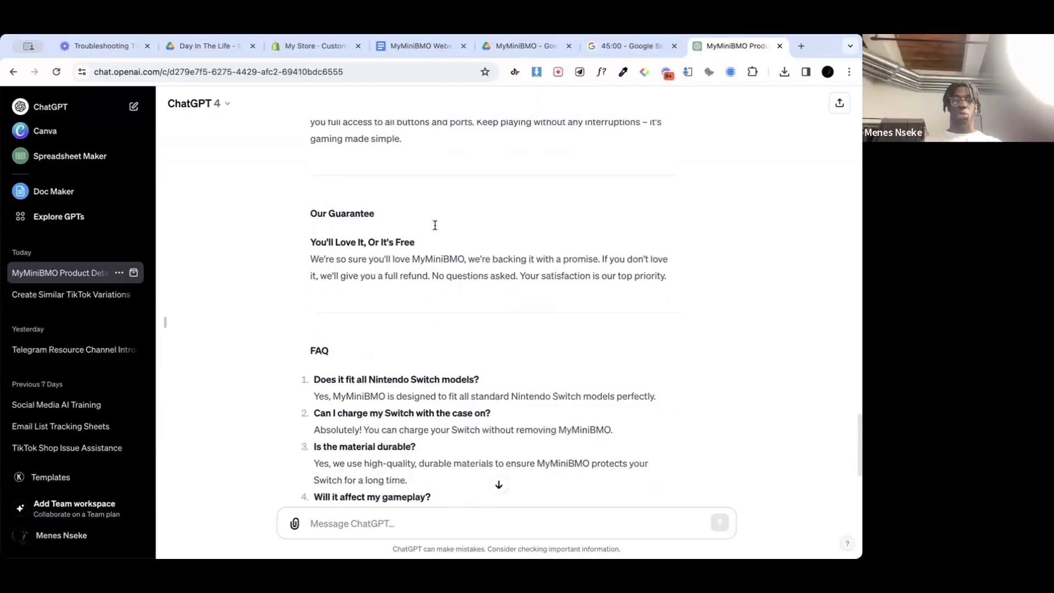
scroll(427, 252, "down", 4)
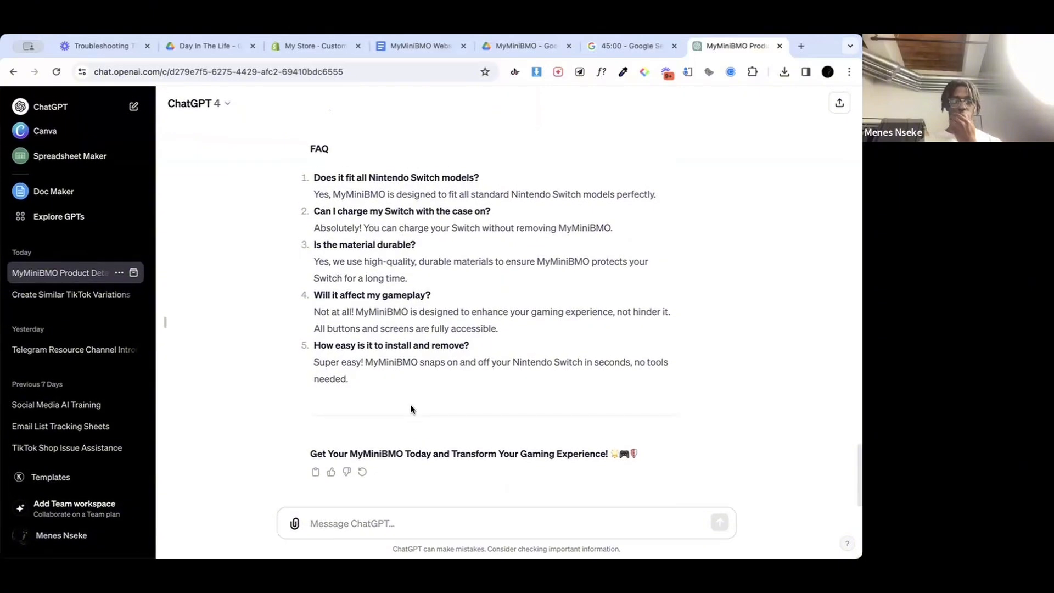
Step: Switch to the MyMiniBMO Website Copy document in Google Docs and review its headlines, guarantee and FAQ
left_click(421, 44)
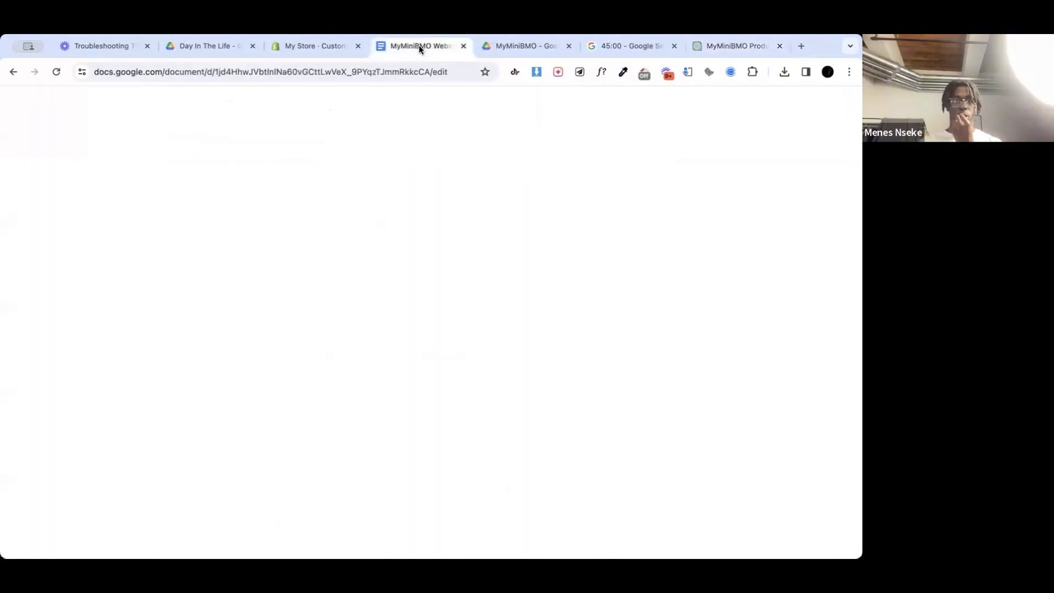
scroll(398, 256, "down", 5)
scroll(399, 256, "down", 4)
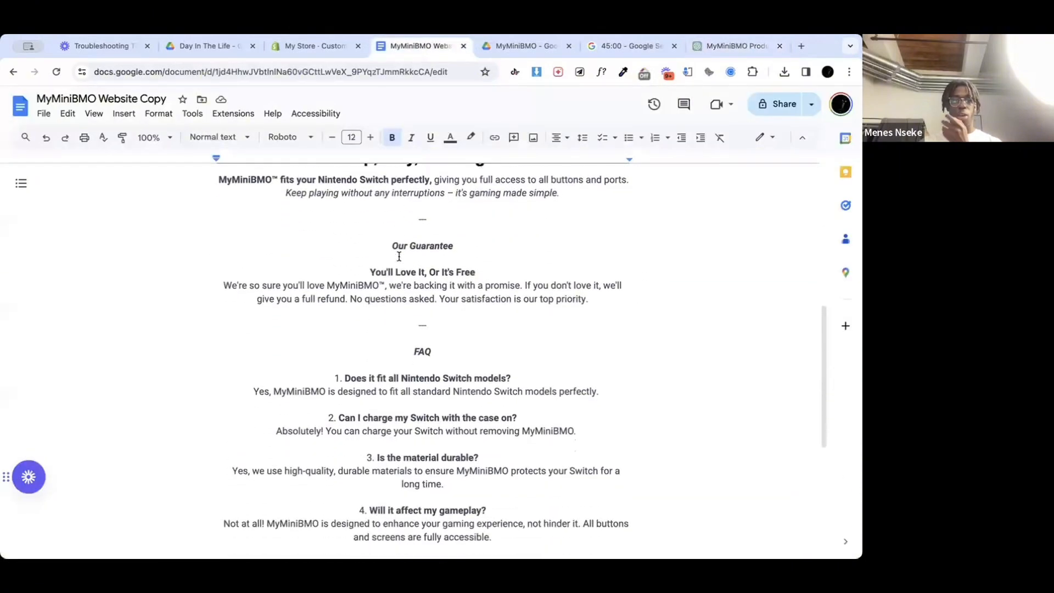
scroll(430, 257, "up", 4)
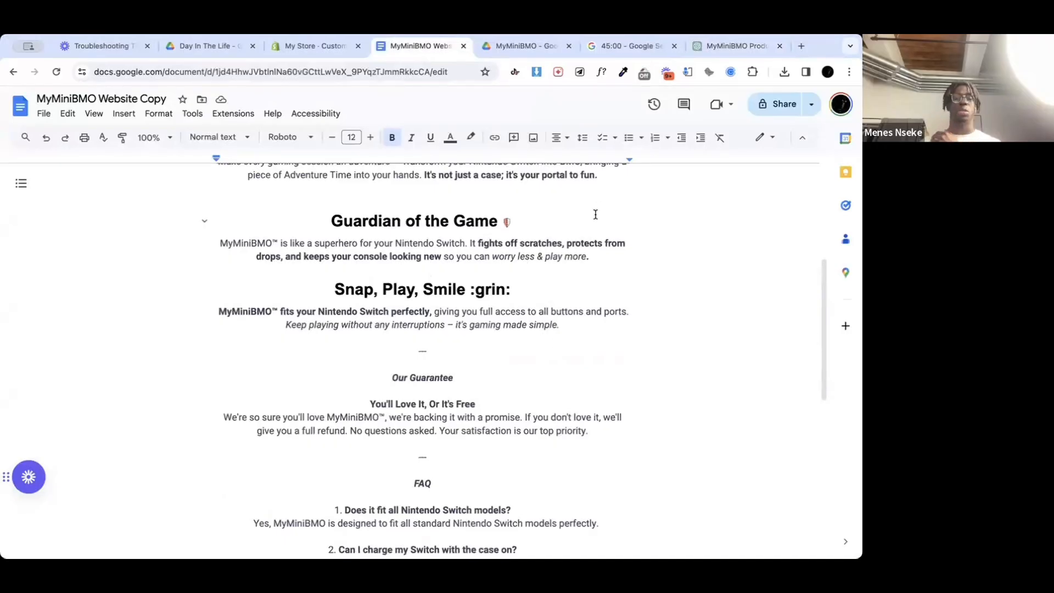
scroll(598, 211, "down", 2)
scroll(595, 214, "down", 6)
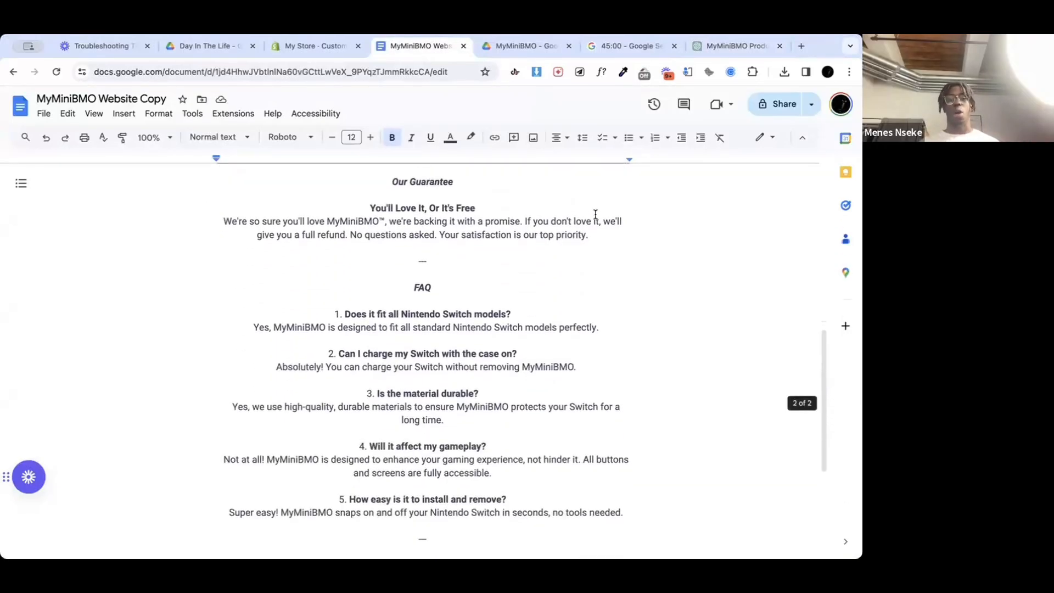
scroll(593, 212, "up", 15)
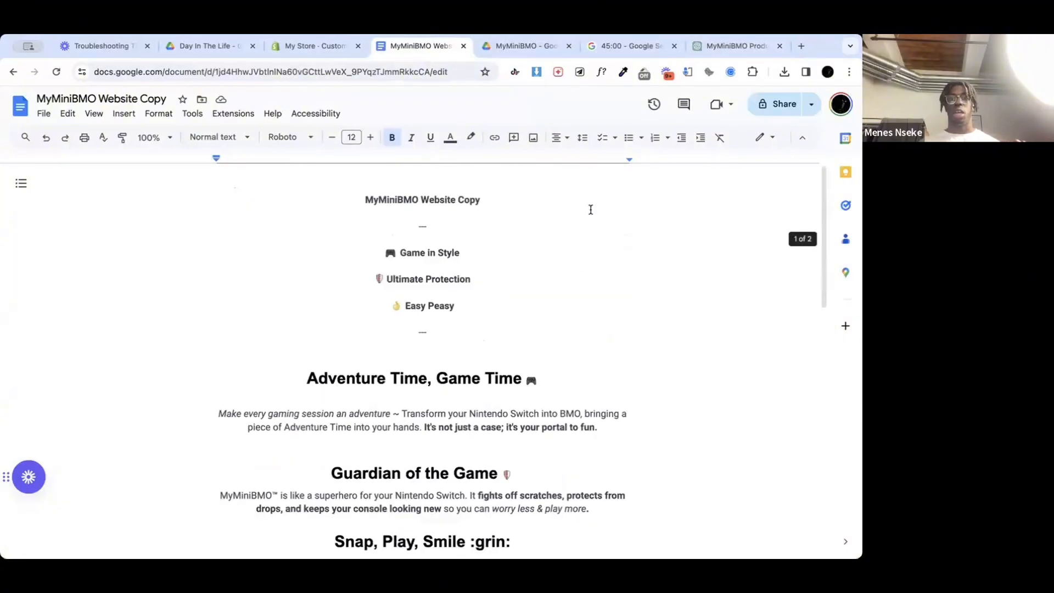
Step: Switch to the Shopify theme editor and inspect the home page's Image banner and Header settings
left_click(305, 46)
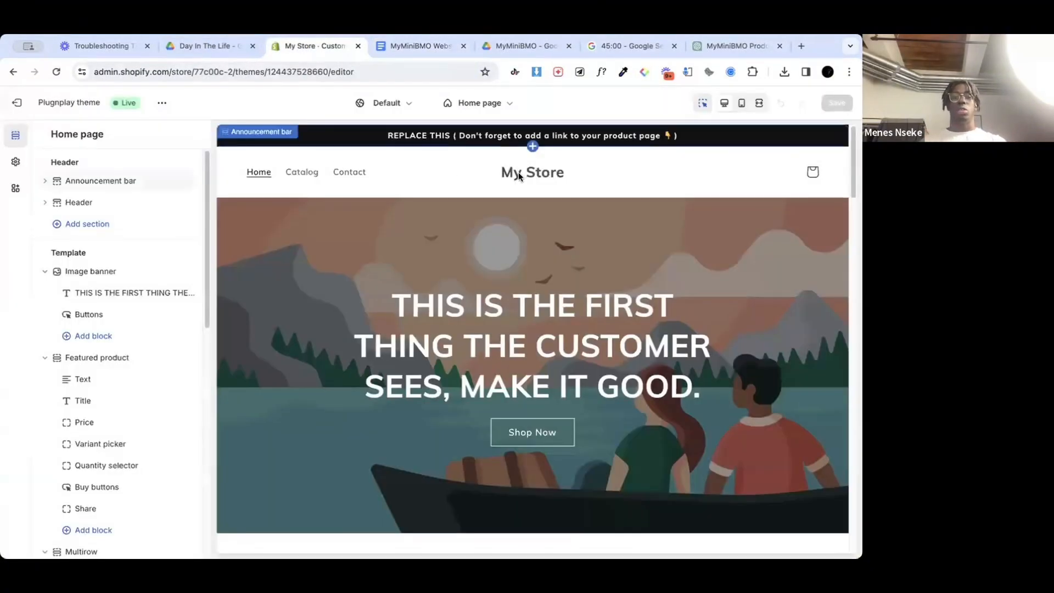
left_click(357, 213)
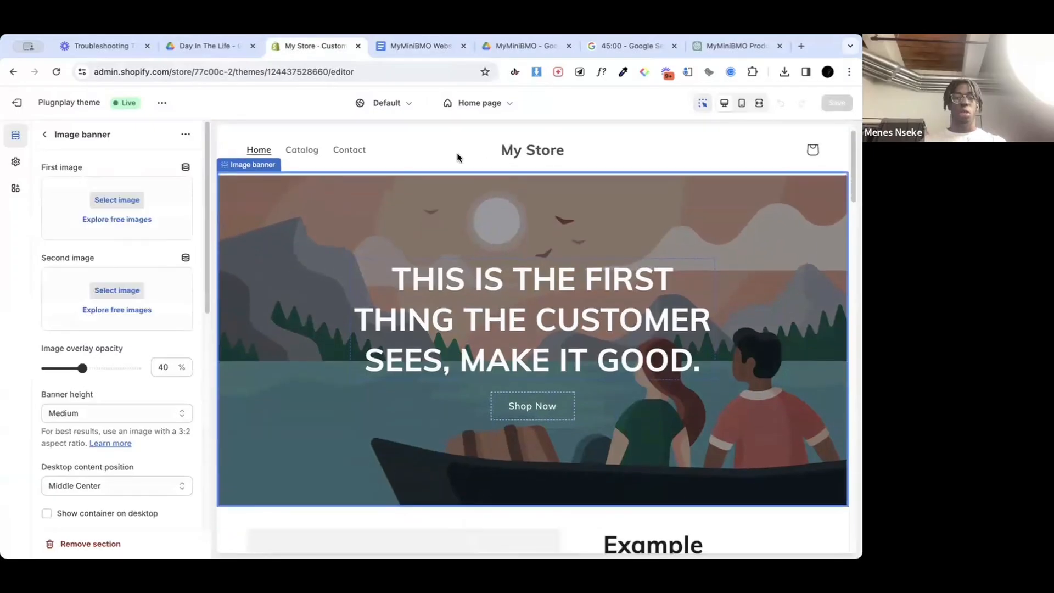
left_click(457, 154)
left_click(376, 232)
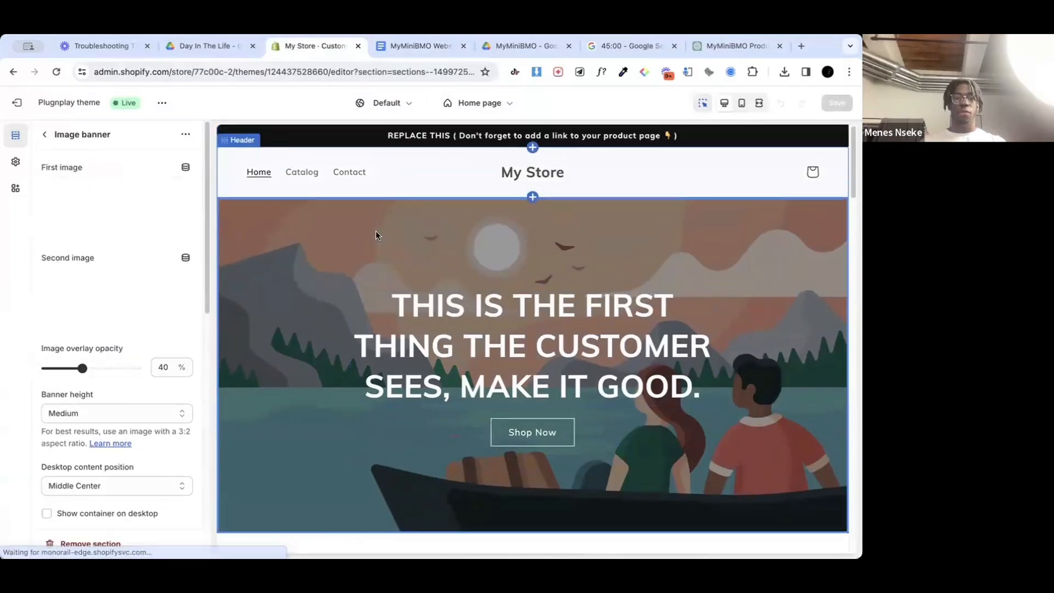
left_click(296, 180)
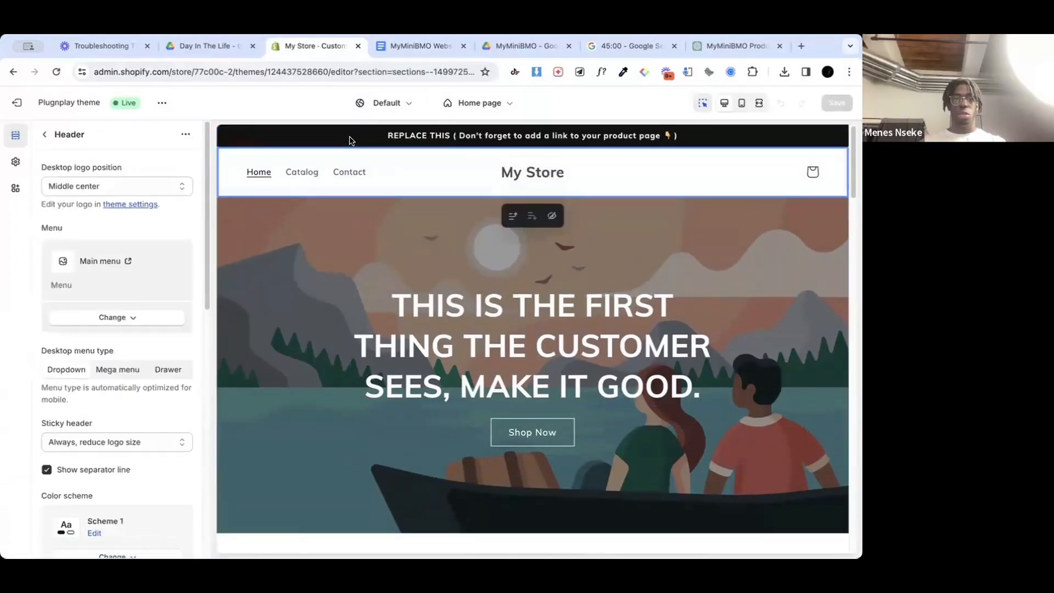
left_click(41, 134)
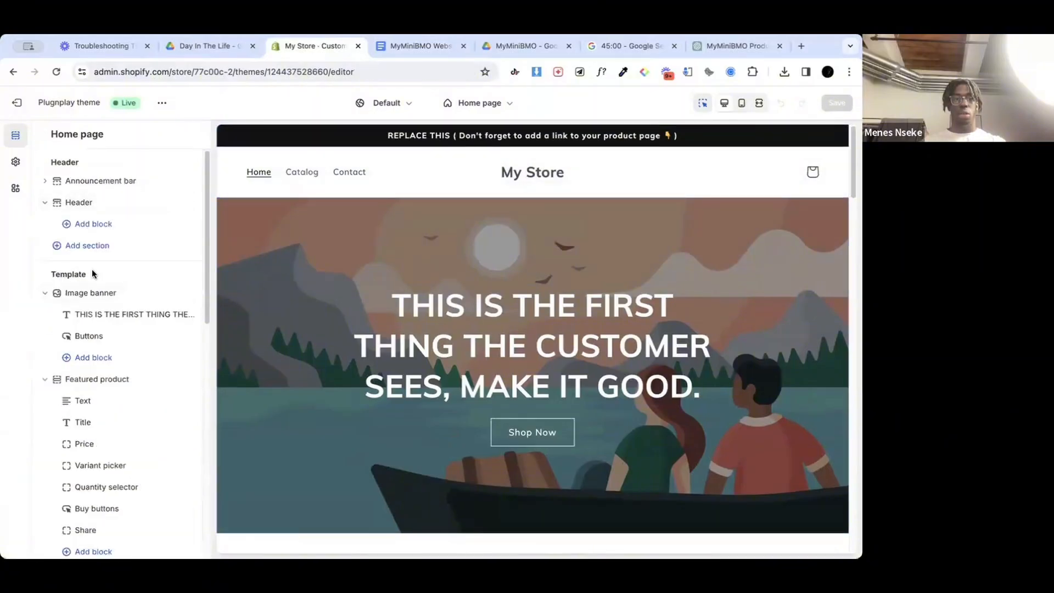
Step: Collapse the Image banner's blocks and open the settings of the home page's Featured product section
scroll(91, 273, "down", 1)
left_click(45, 276)
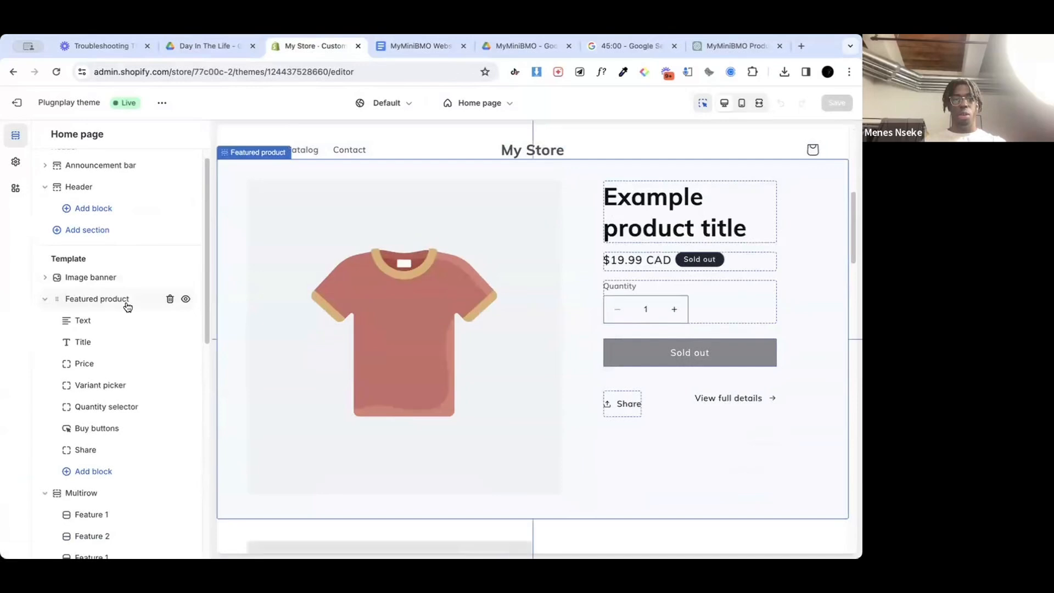
left_click(127, 303)
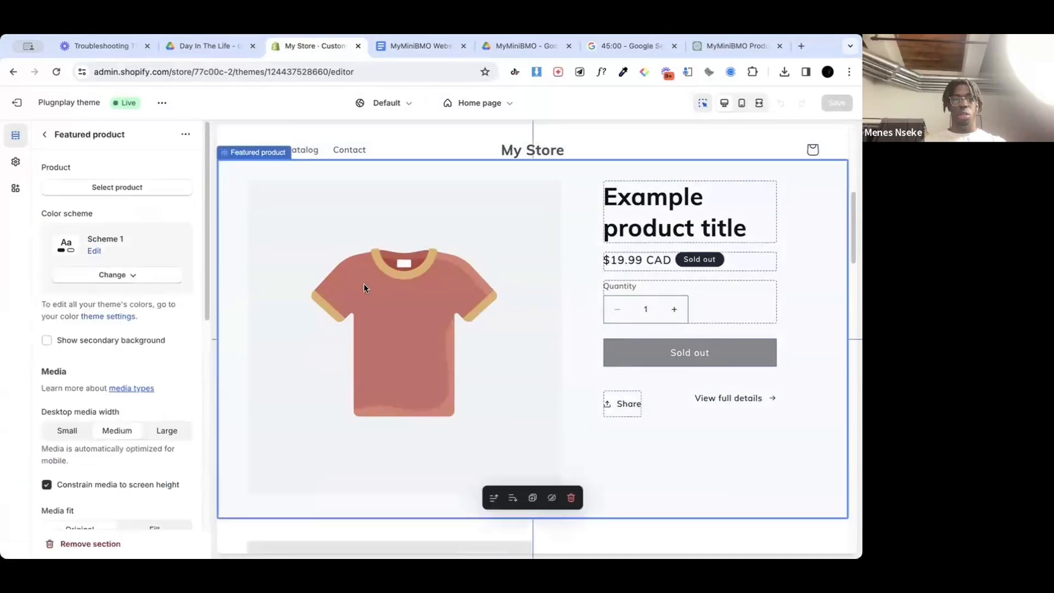
left_click(117, 187)
left_click(118, 231)
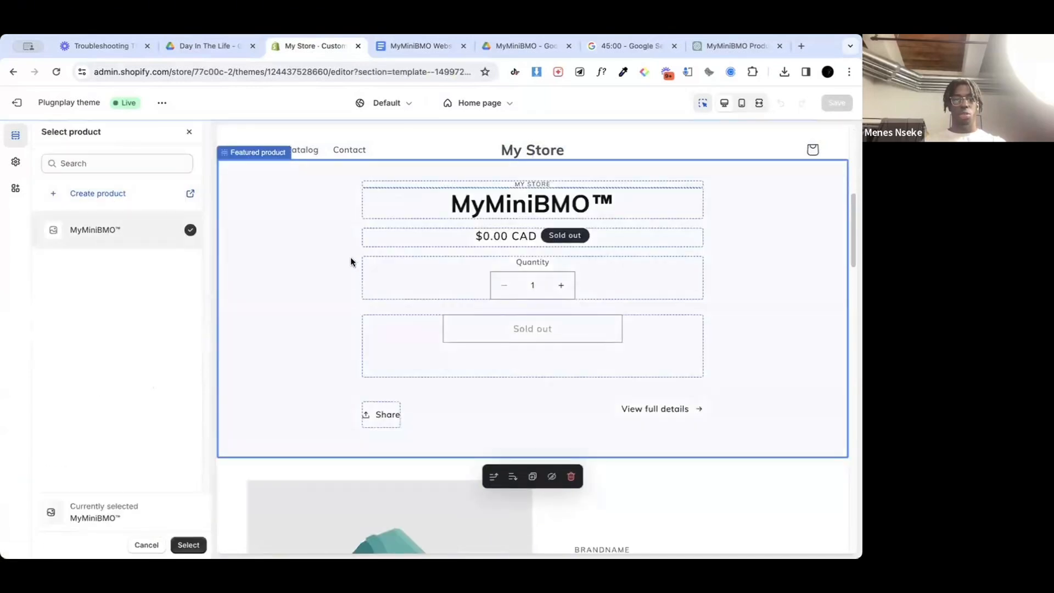
left_click(192, 132)
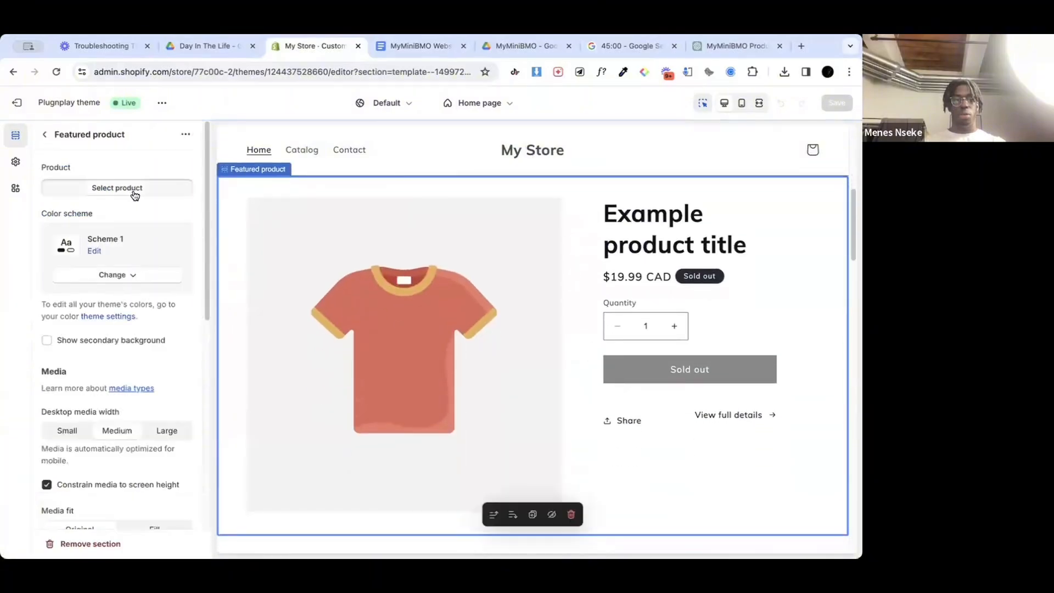
Step: Assign MyMiniBMO™ as the product of the Featured product section and return to the home page's section list
left_click(132, 191)
left_click(112, 245)
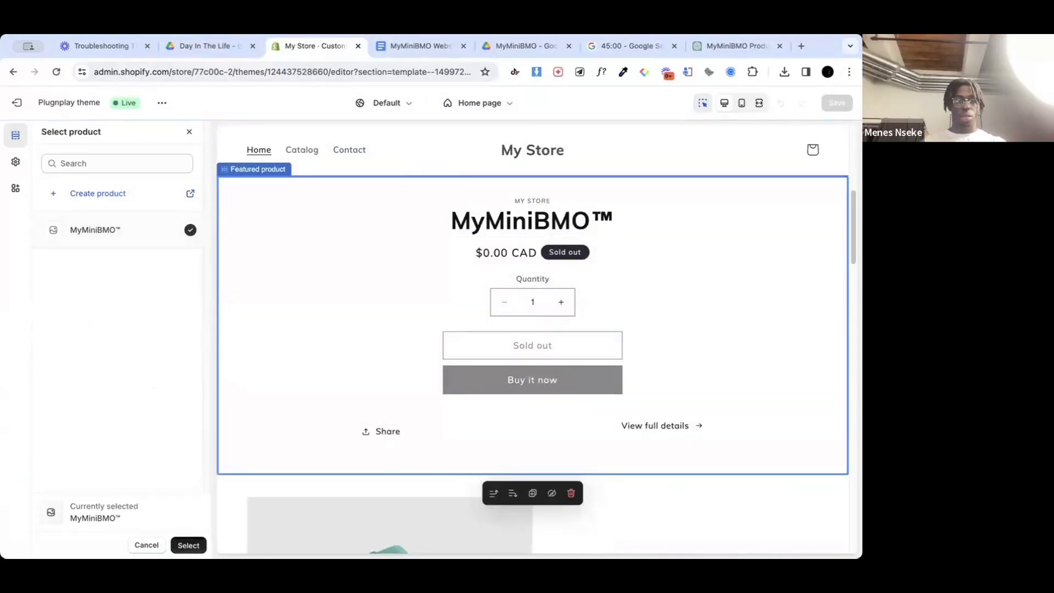
left_click(187, 543)
scroll(116, 310, "up", 1)
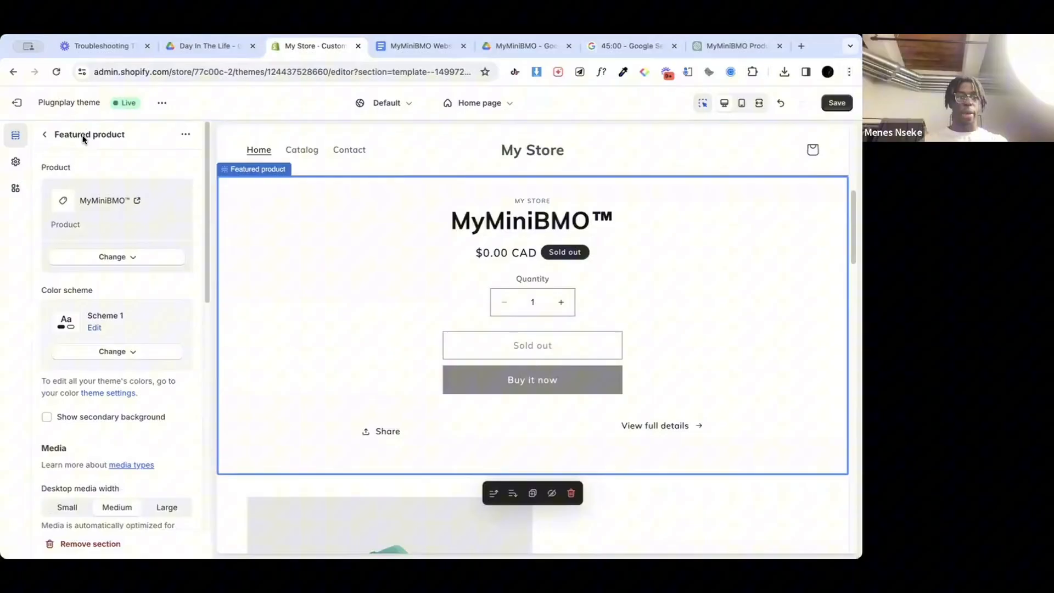
left_click(46, 135)
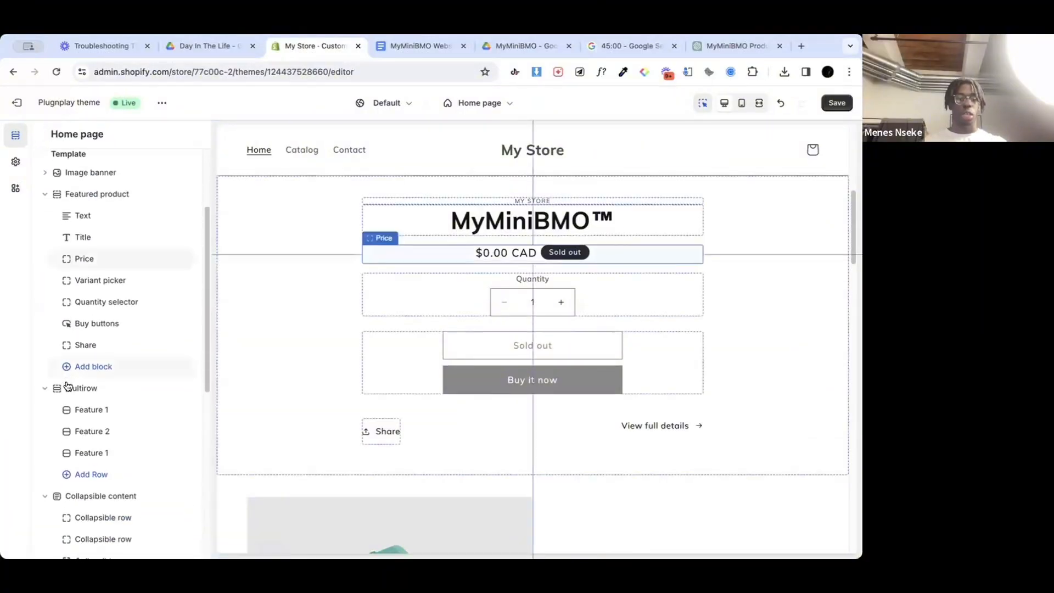
Step: Inspect the settings of the home page's Multirow and Collapsible content sections and return to the section list
scroll(118, 322, "down", 2)
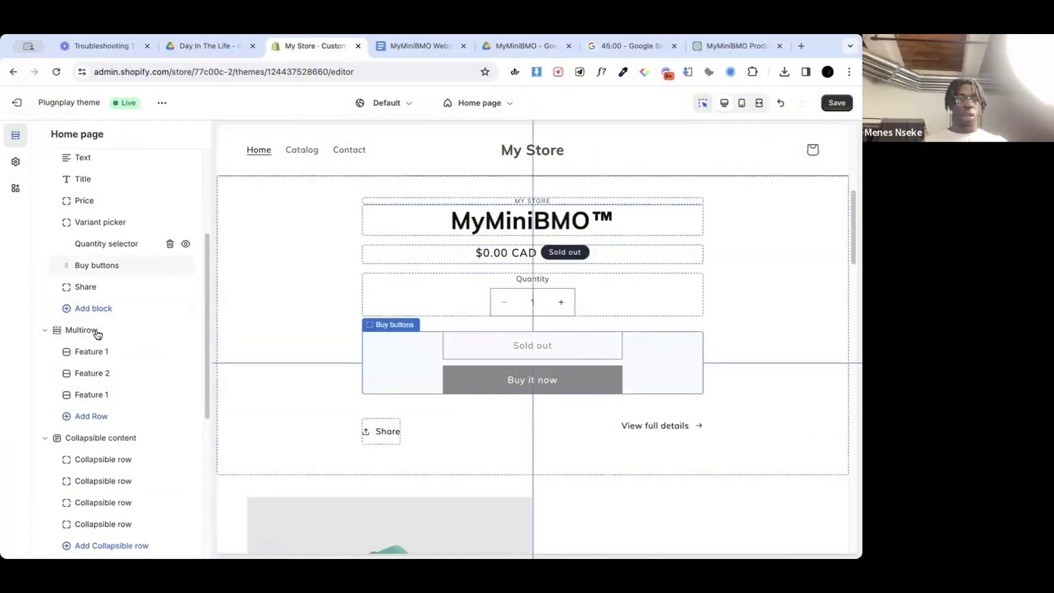
left_click(83, 330)
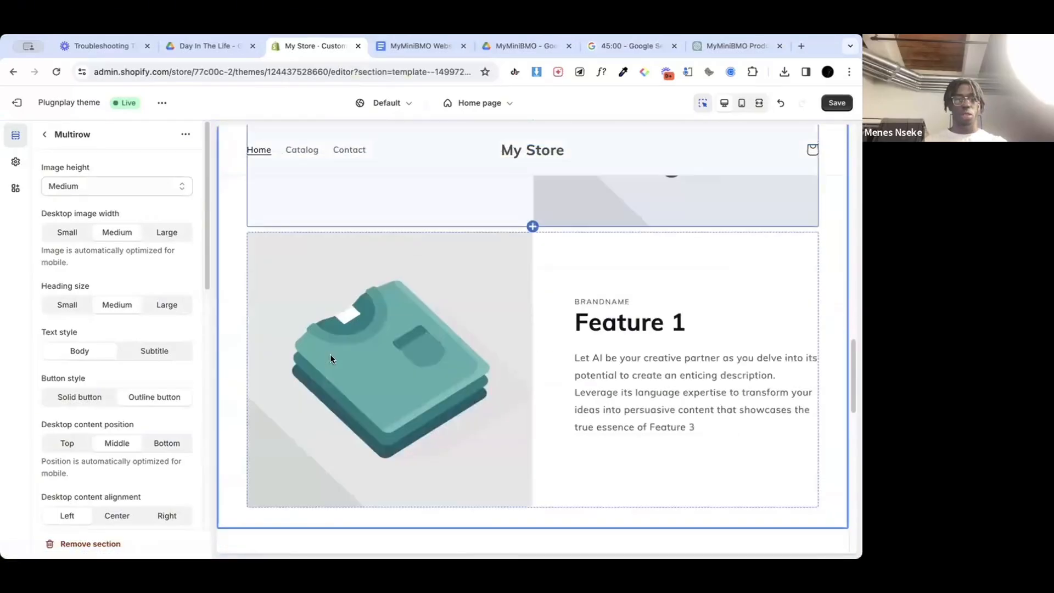
left_click(46, 136)
scroll(85, 316, "down", 5)
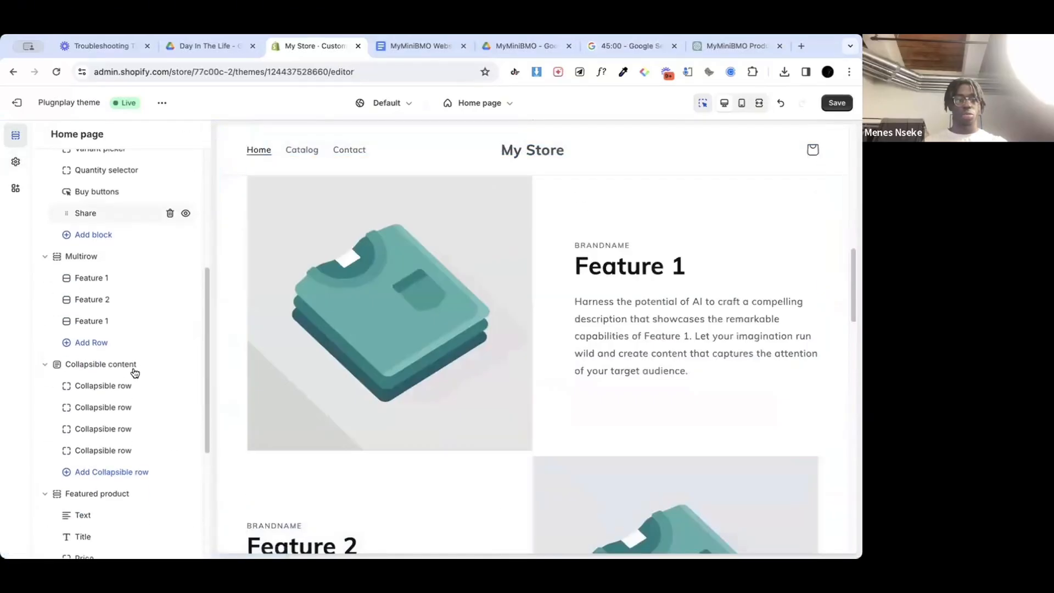
left_click(85, 316)
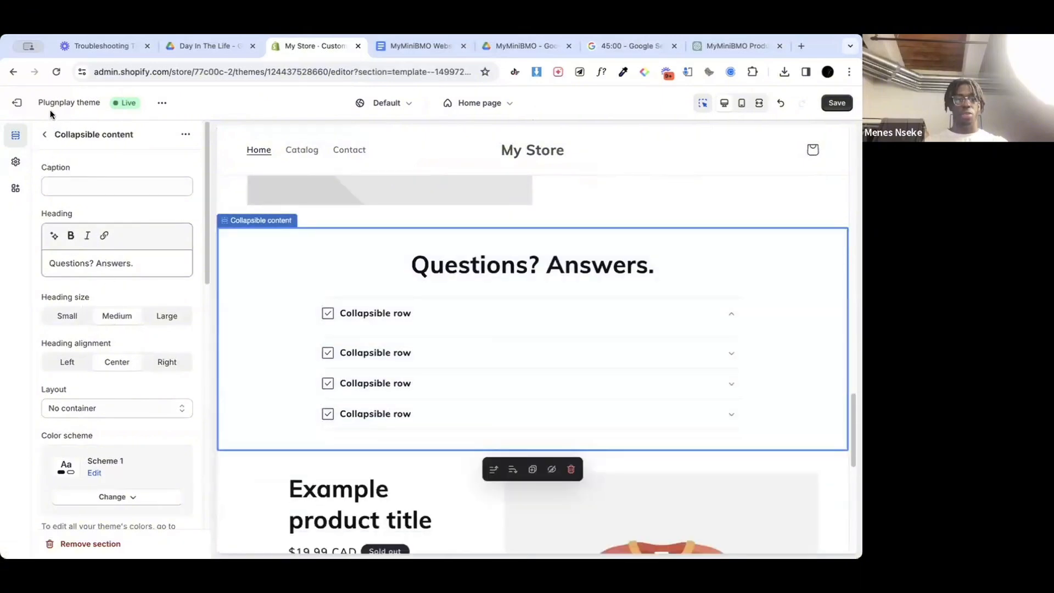
left_click(47, 136)
scroll(470, 395, "down", 2)
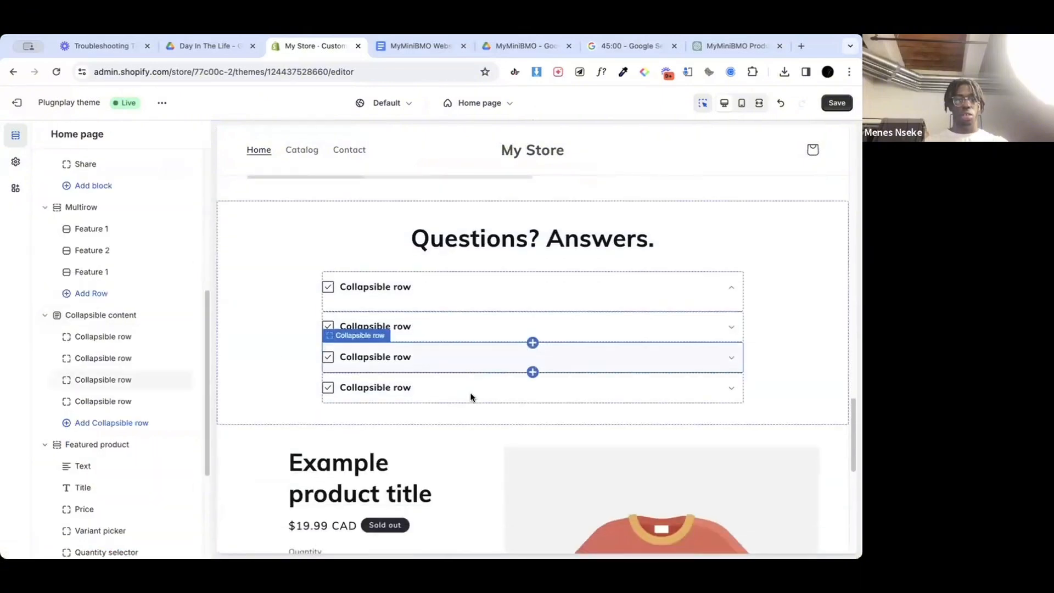
Step: Collapse the Collapsible content blocks and delete the second Featured product section with the example product from the home page
left_click(44, 316)
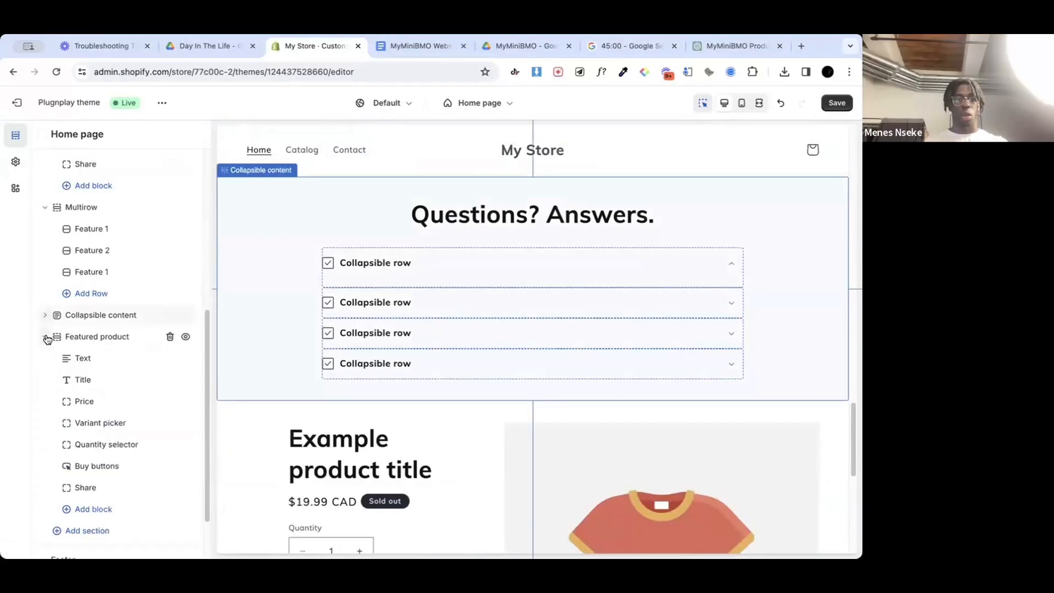
left_click(44, 337)
left_click(169, 443)
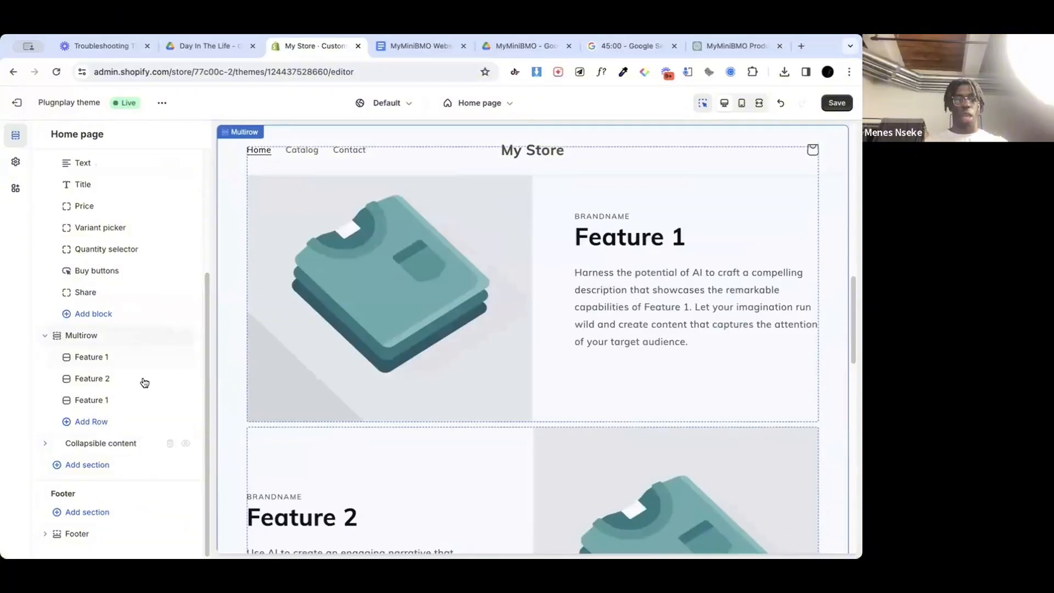
Step: Review the home page's remaining sections, from the Featured product through the feature rows to the questions area
scroll(167, 309, "up", 2)
scroll(167, 309, "down", 1)
scroll(167, 308, "up", 1)
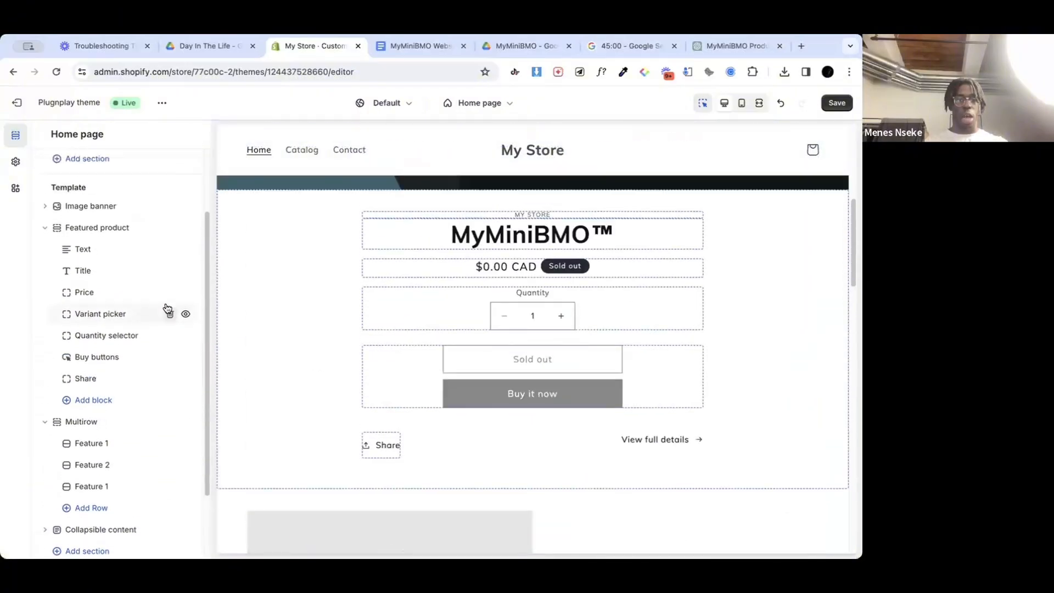
scroll(334, 396, "up", 6)
scroll(334, 395, "down", 11)
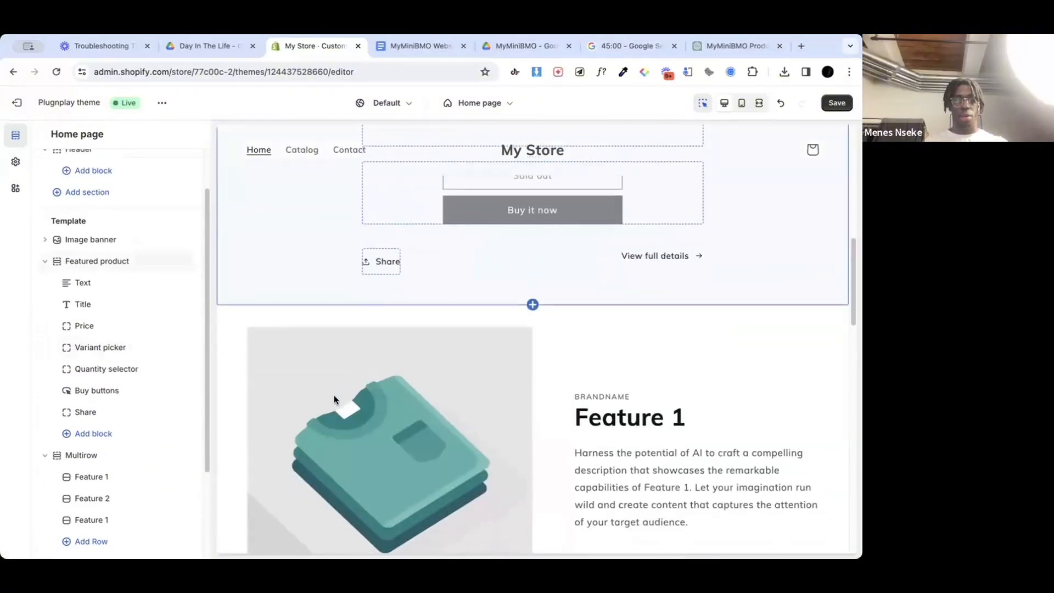
scroll(333, 394, "down", 12)
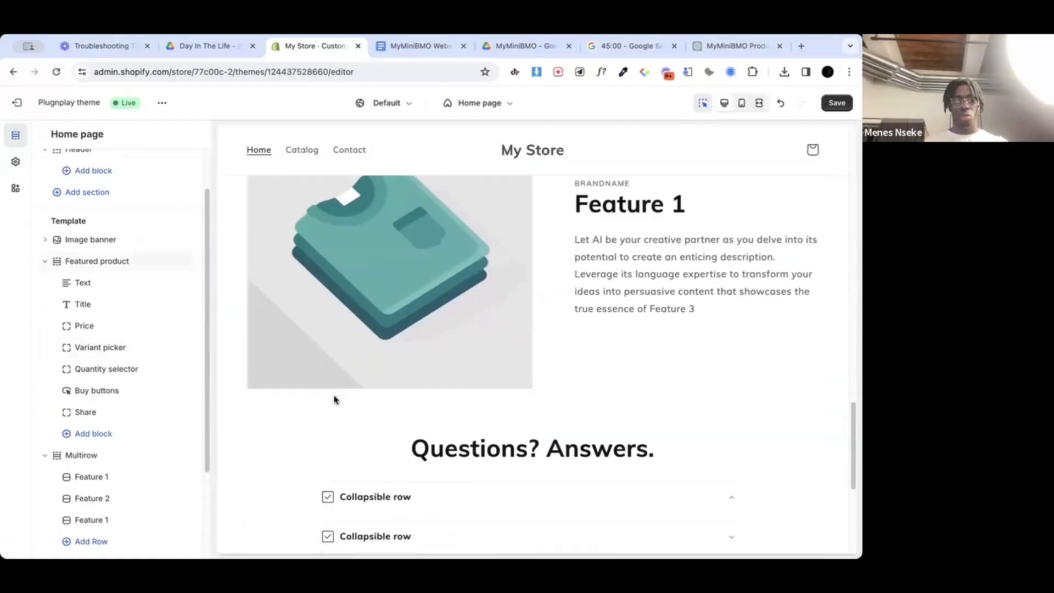
scroll(333, 395, "down", 2)
scroll(333, 396, "up", 10)
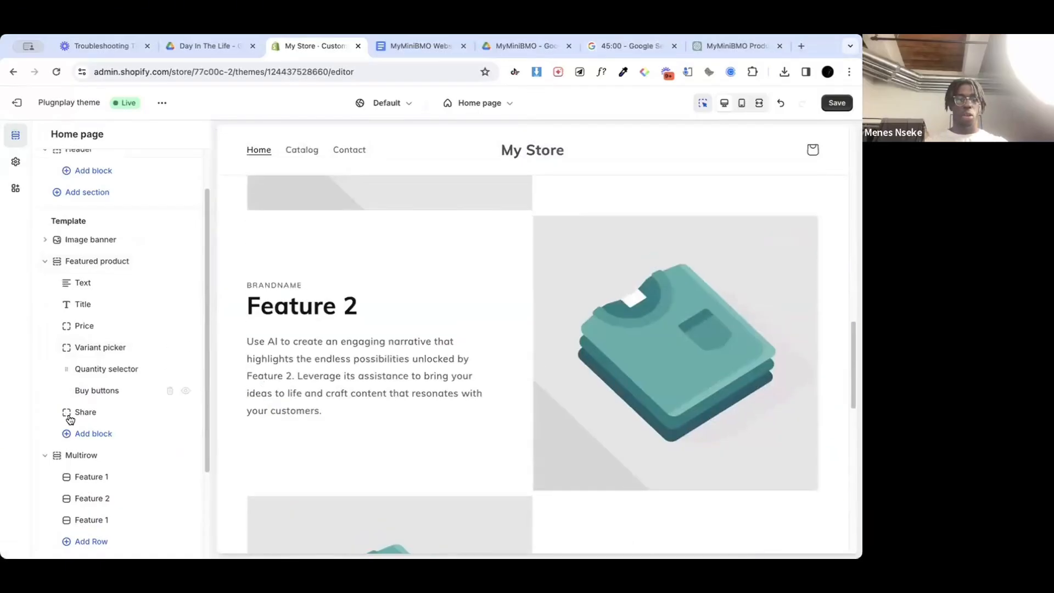
Step: Add a Multicolumn section to the end of the home page template
scroll(69, 420, "down", 2)
left_click(99, 466)
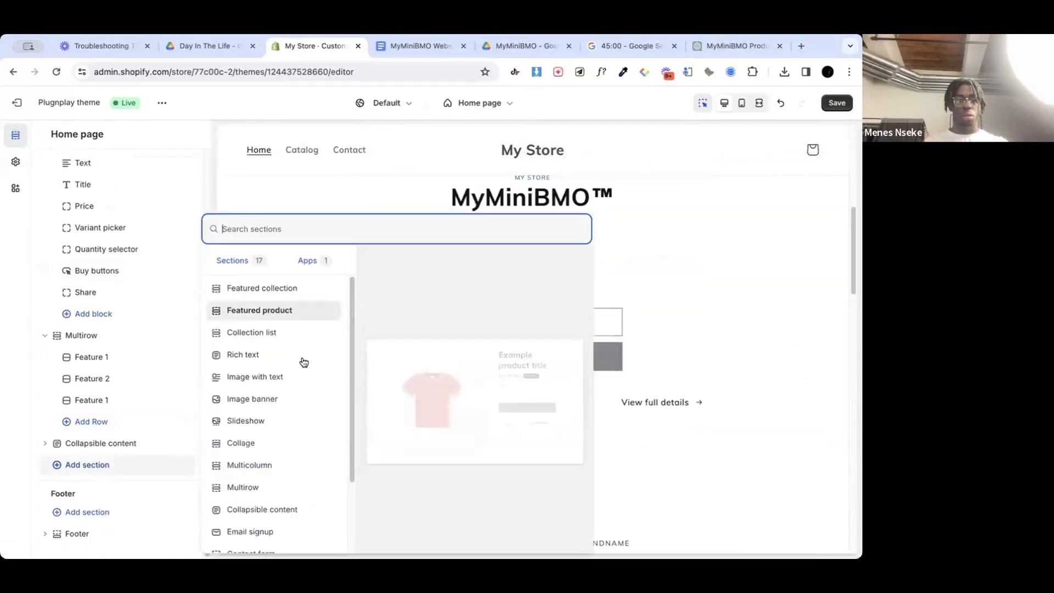
scroll(264, 467, "down", 1)
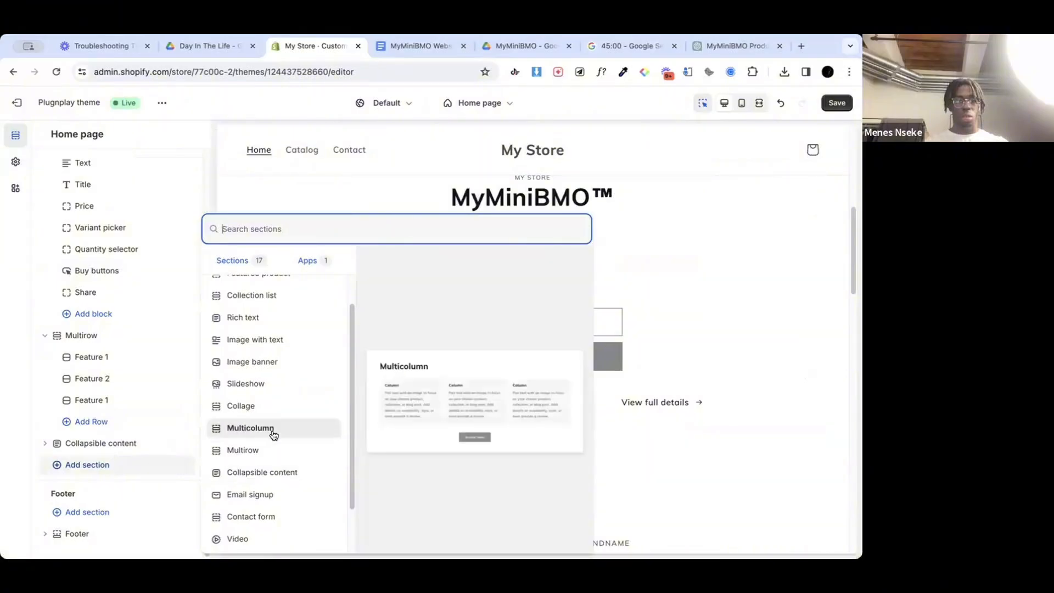
left_click(272, 434)
Step: Check the Multicolumn section against the rest of the page and move it directly below the Featured product section
scroll(434, 422, "down", 20)
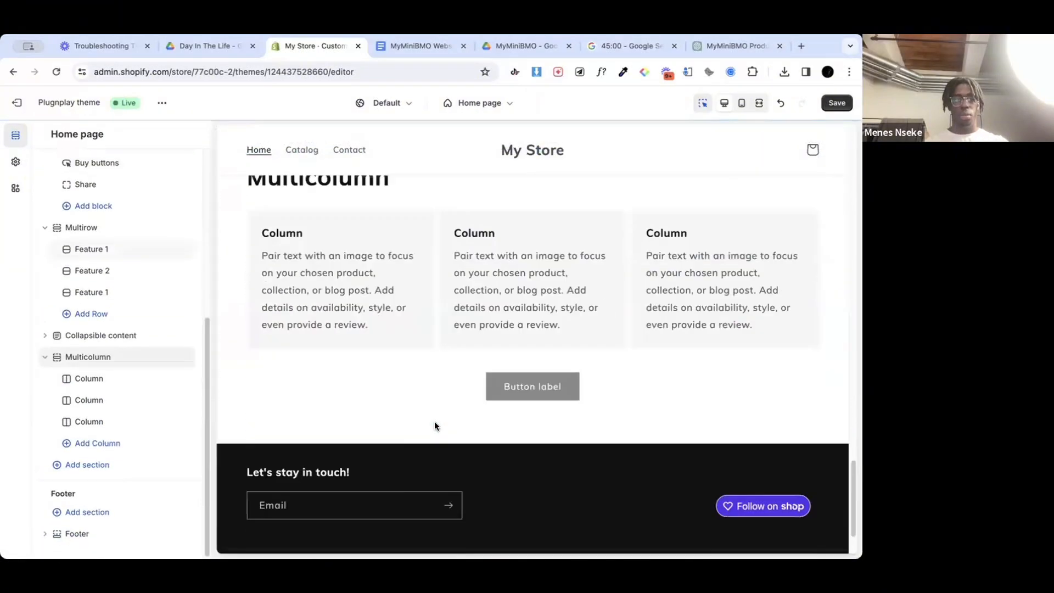
scroll(433, 421, "up", 8)
scroll(435, 423, "down", 9)
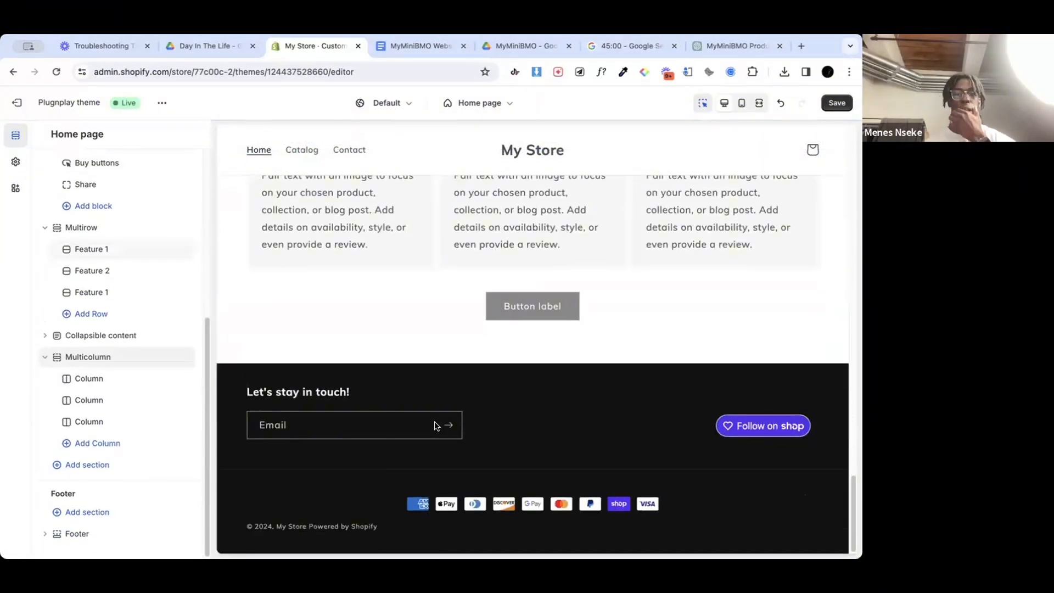
scroll(434, 423, "up", 9)
scroll(435, 425, "up", 6)
scroll(435, 426, "down", 6)
scroll(435, 426, "up", 10)
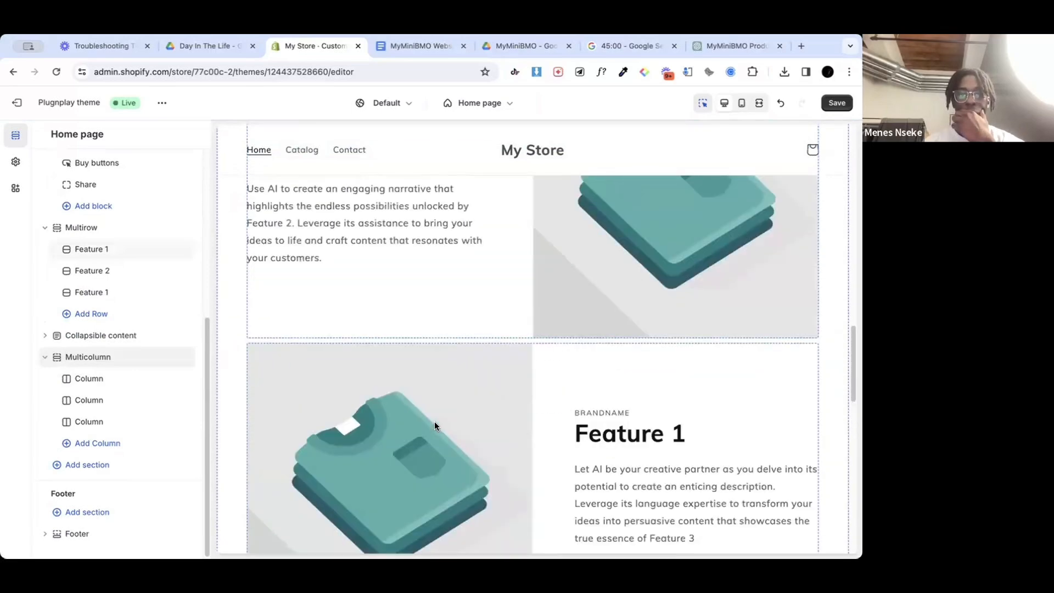
scroll(435, 425, "up", 8)
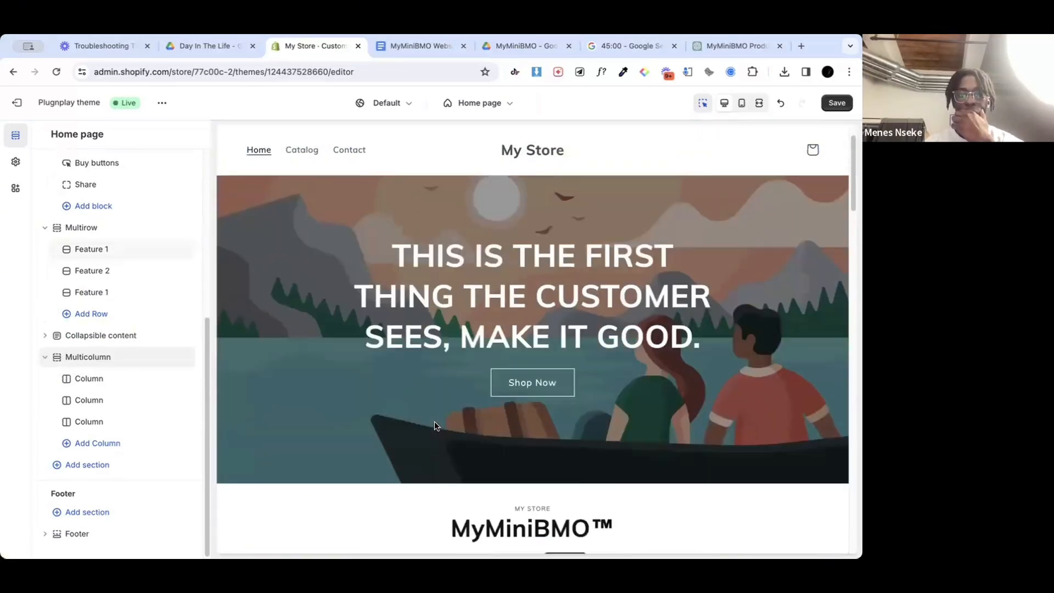
scroll(435, 425, "down", 5)
scroll(434, 422, "down", 10)
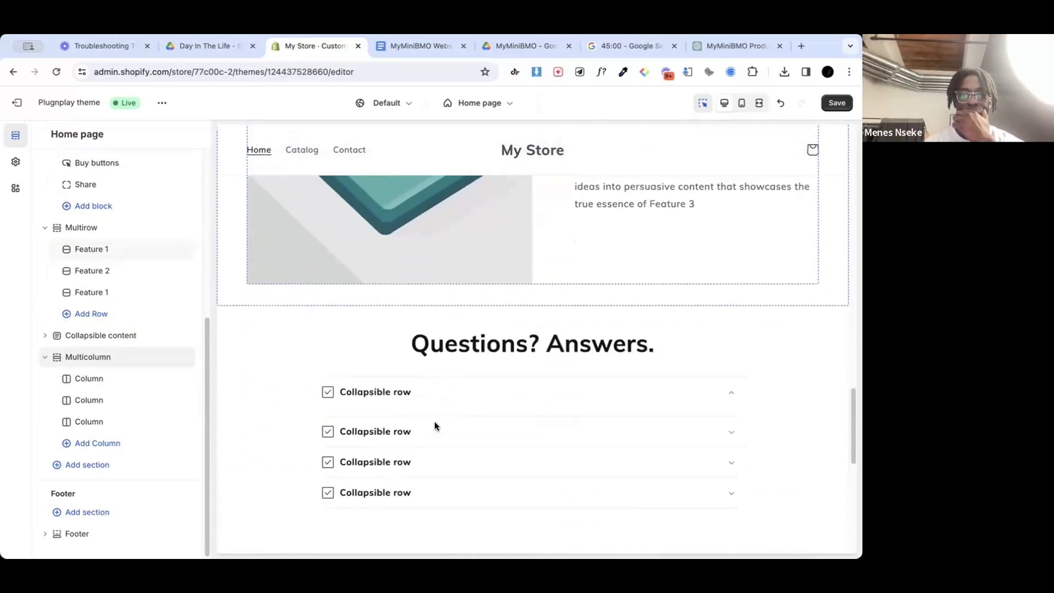
left_click_drag(91, 365, 82, 318)
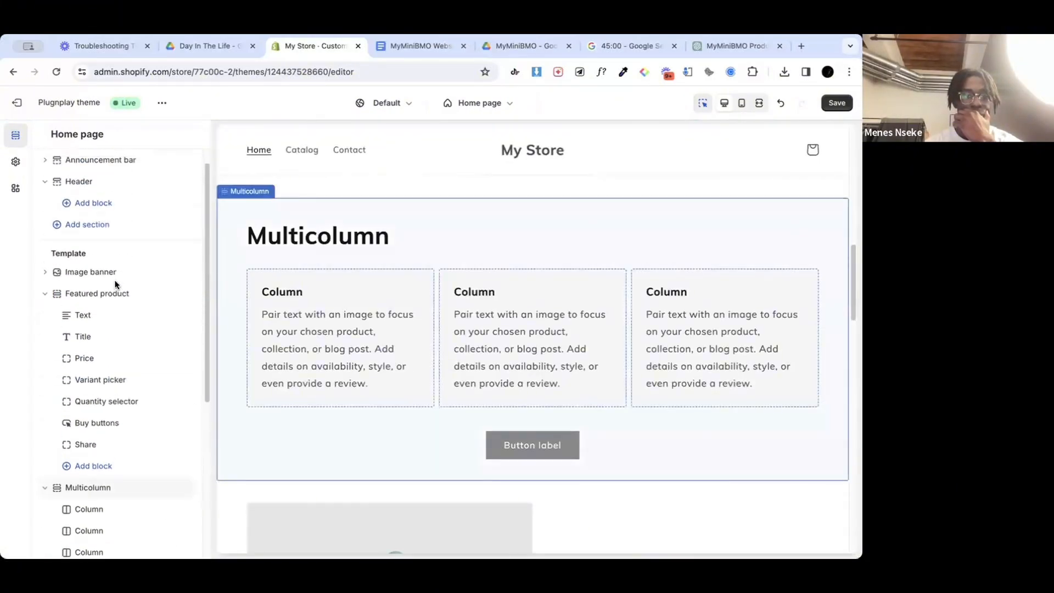
Step: Switch to the Google timer, set it to 35 minutes and start the countdown
left_click(608, 45)
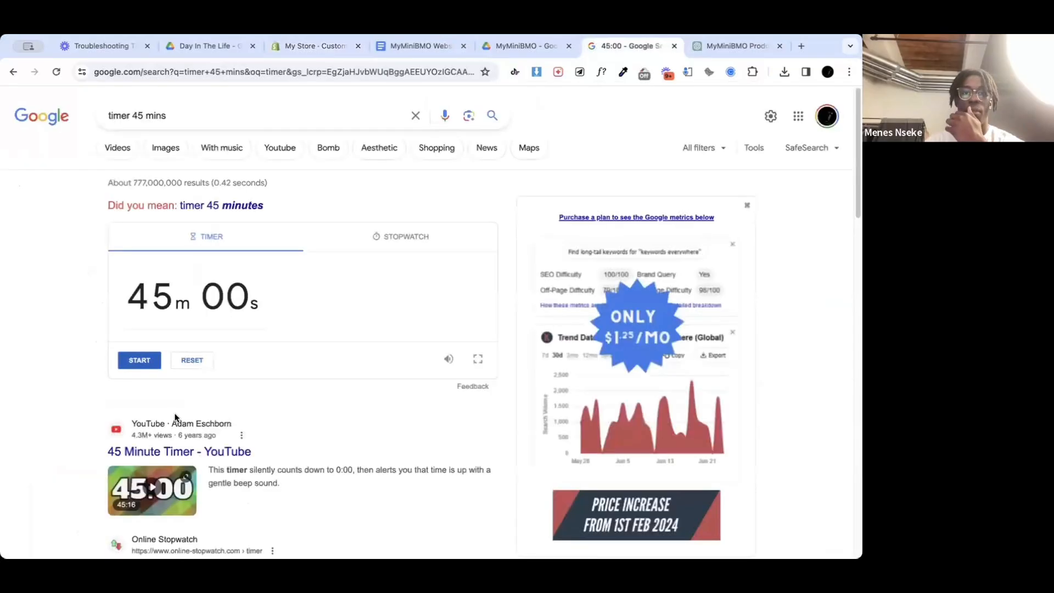
left_click(169, 319)
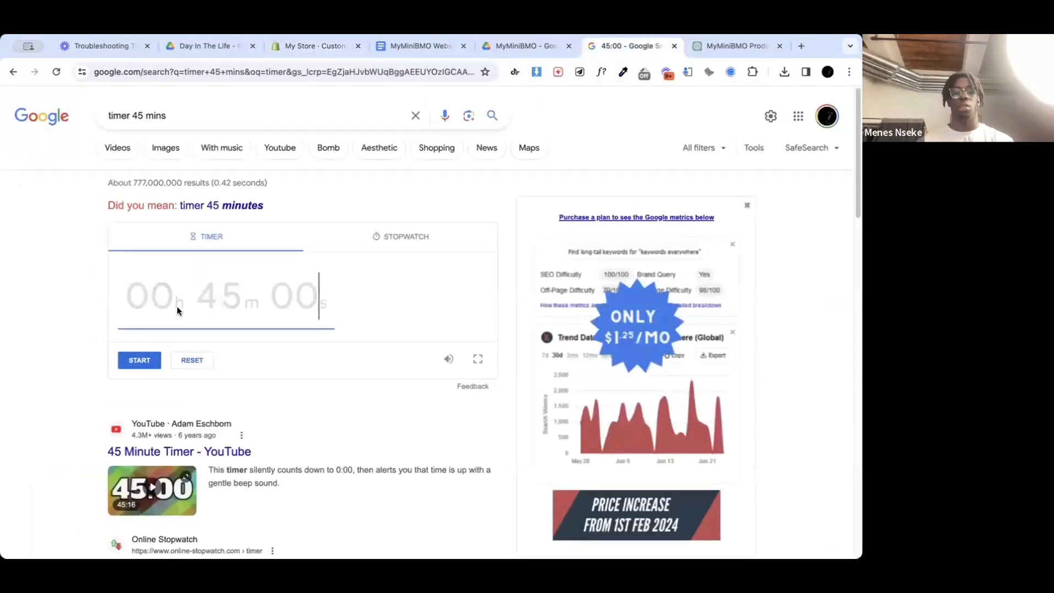
type("35m 00s")
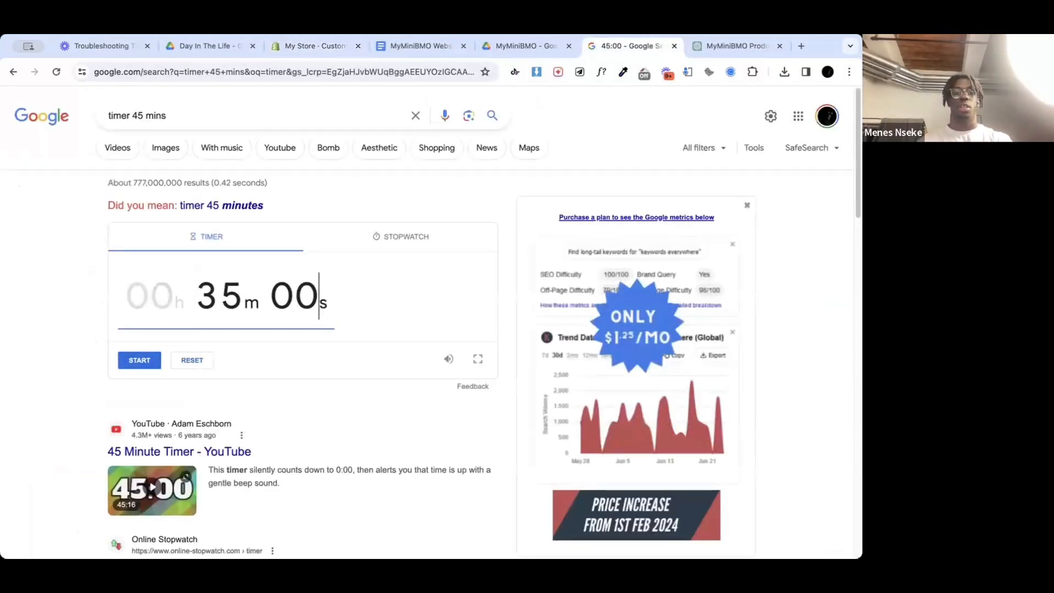
left_click(153, 355)
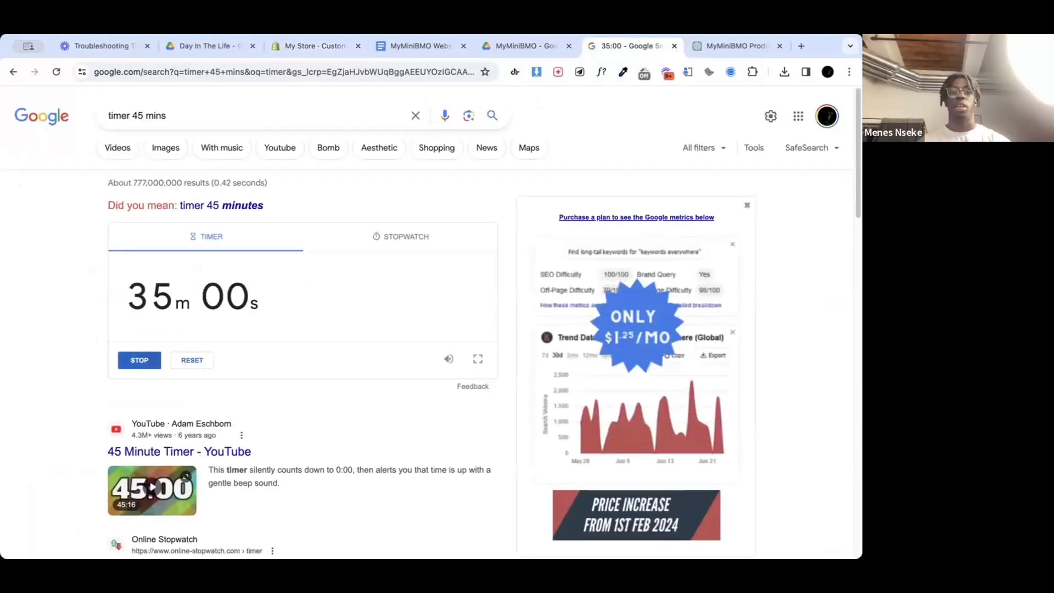
Step: Switch back to the Shopify theme editor, inspect the Multirow section's settings and return to the section list
left_click(304, 50)
scroll(108, 354, "down", 2)
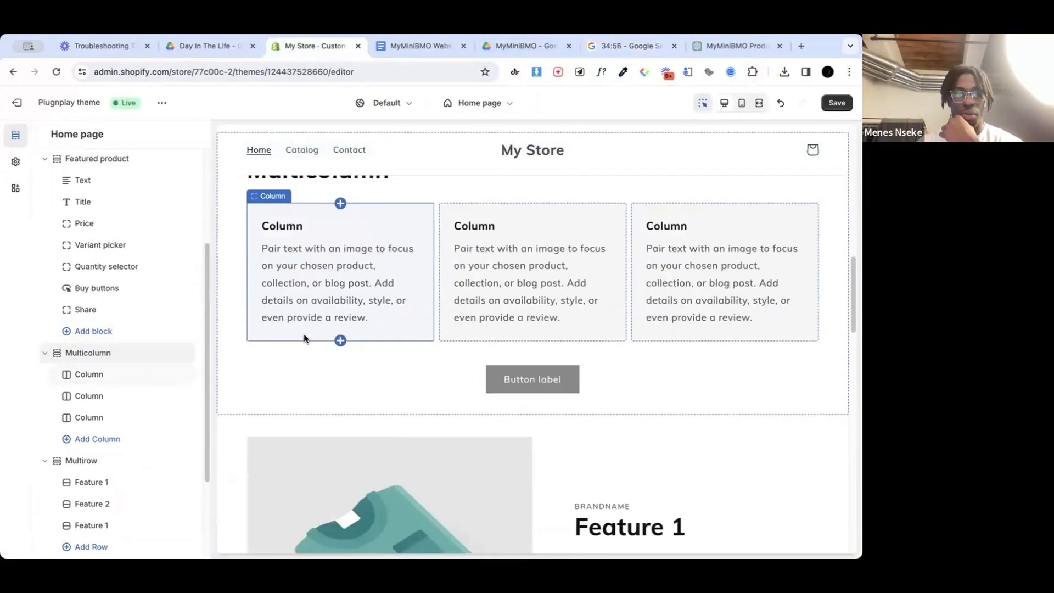
scroll(99, 352, "down", 2)
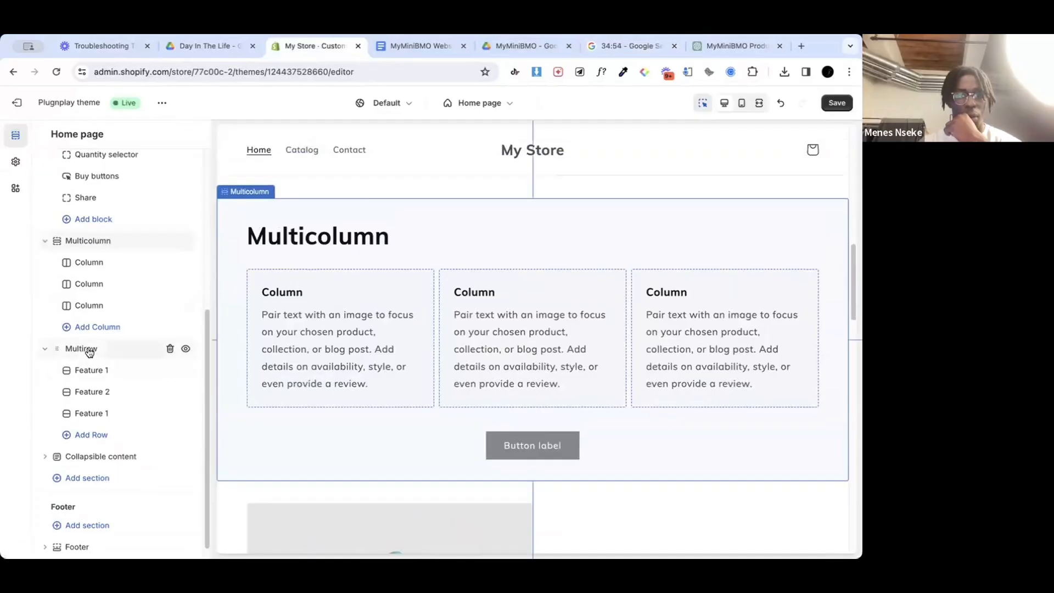
left_click(81, 350)
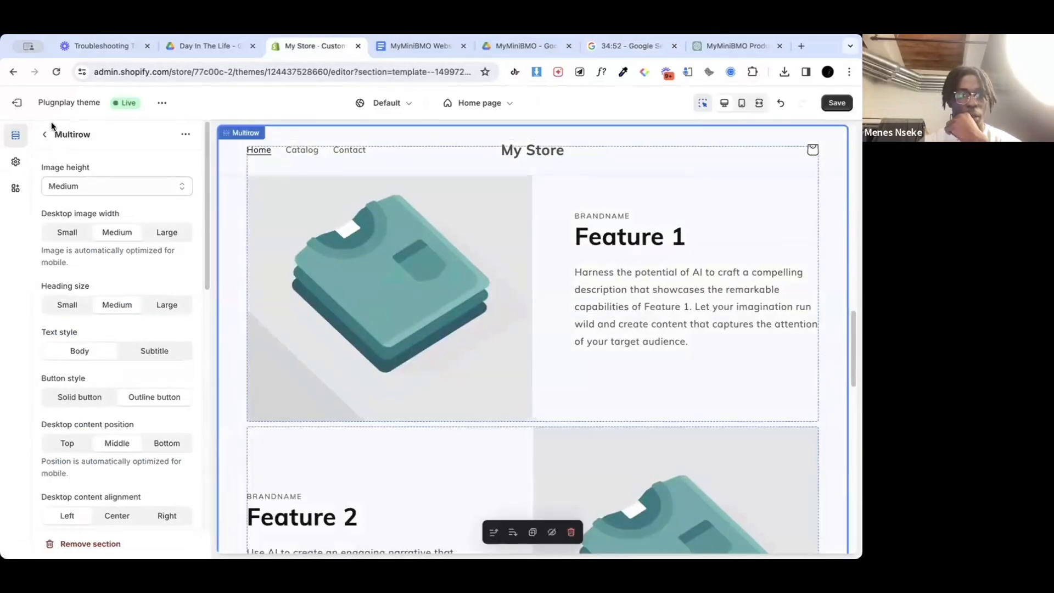
left_click(47, 133)
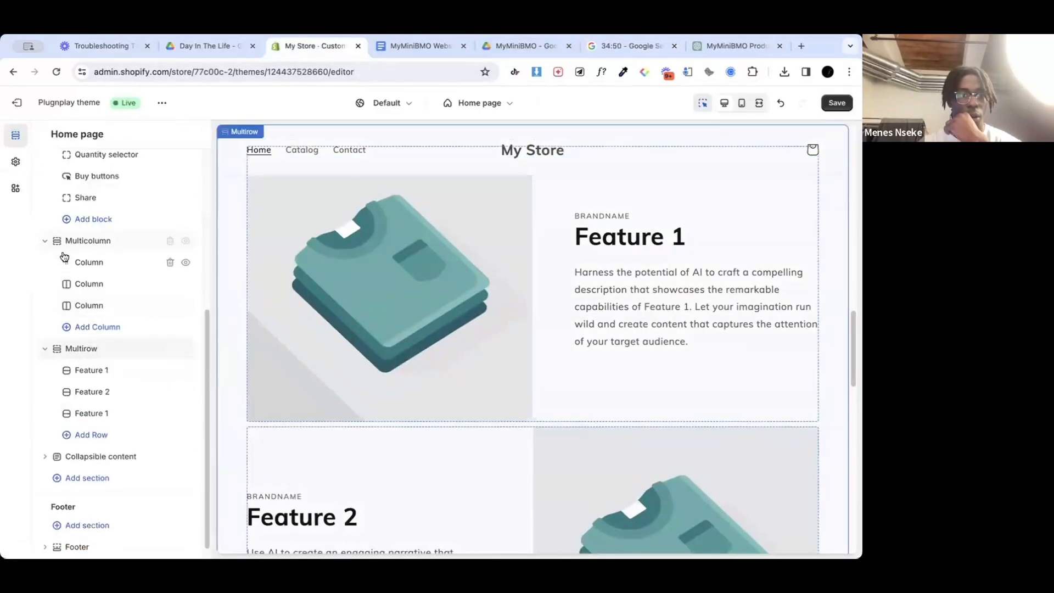
Step: Collapse the Multirow and Multicolumn blocks and move the Multicolumn section between Multirow and Collapsible content
left_click(44, 349)
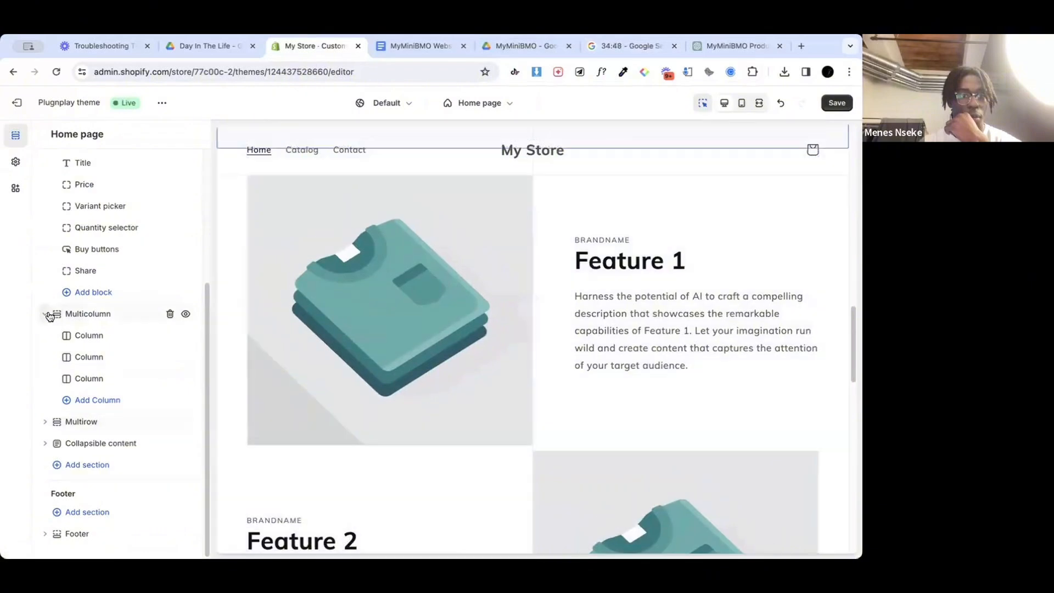
left_click(47, 312)
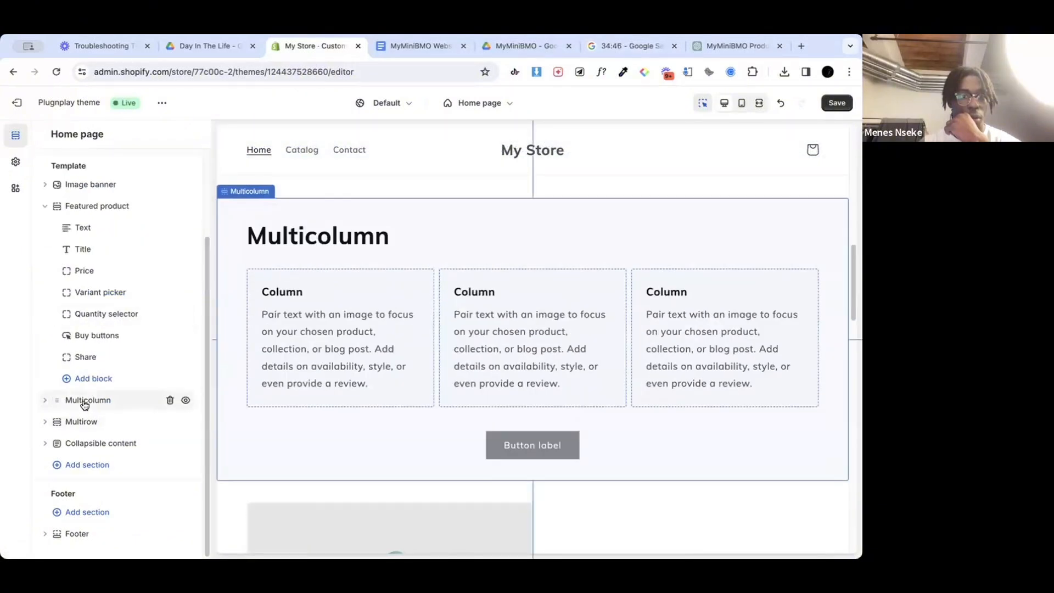
left_click_drag(84, 405, 82, 422)
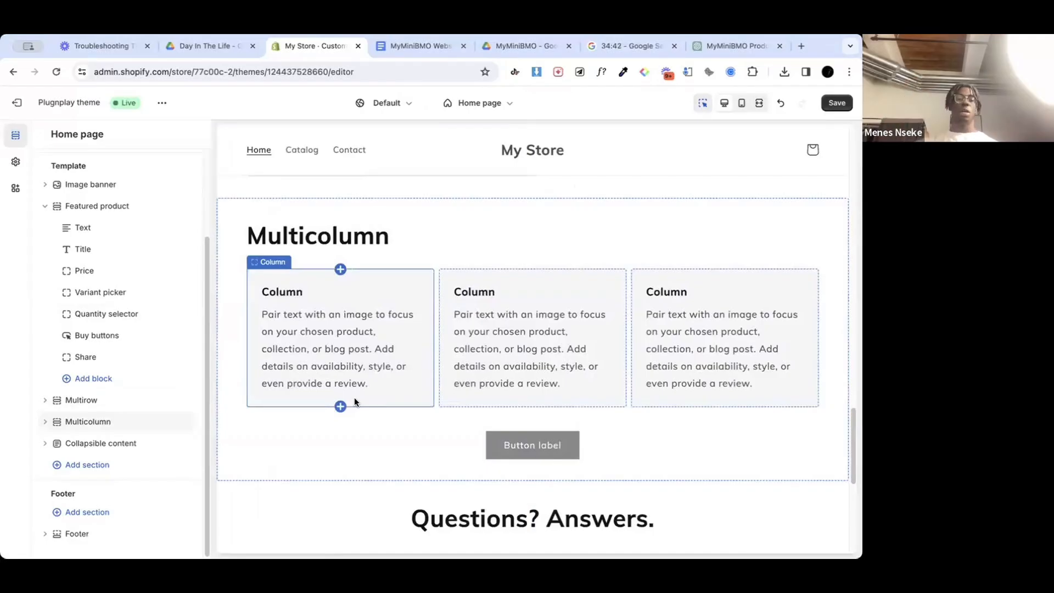
Step: Set the Multicolumn section's heading to "Get Yours Here 🩵"
scroll(355, 396, "down", 2)
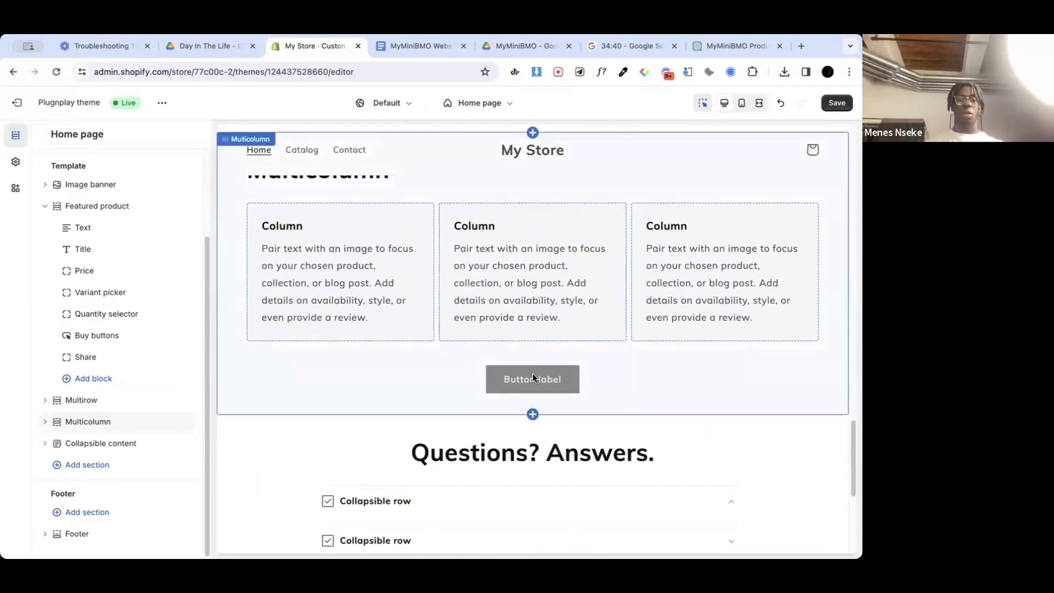
left_click(289, 389)
double_click(74, 219)
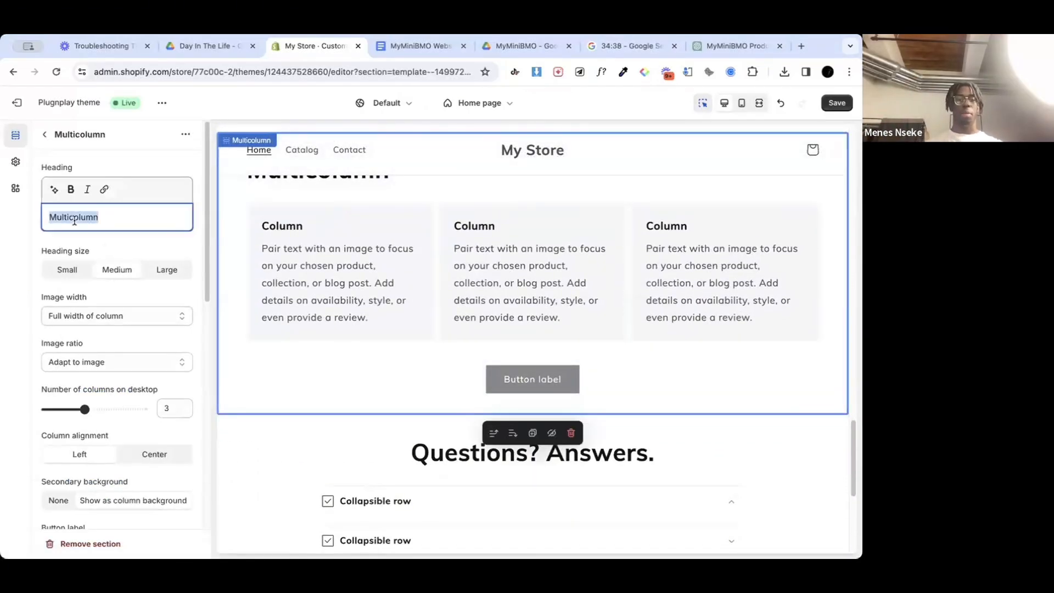
type("Gre")
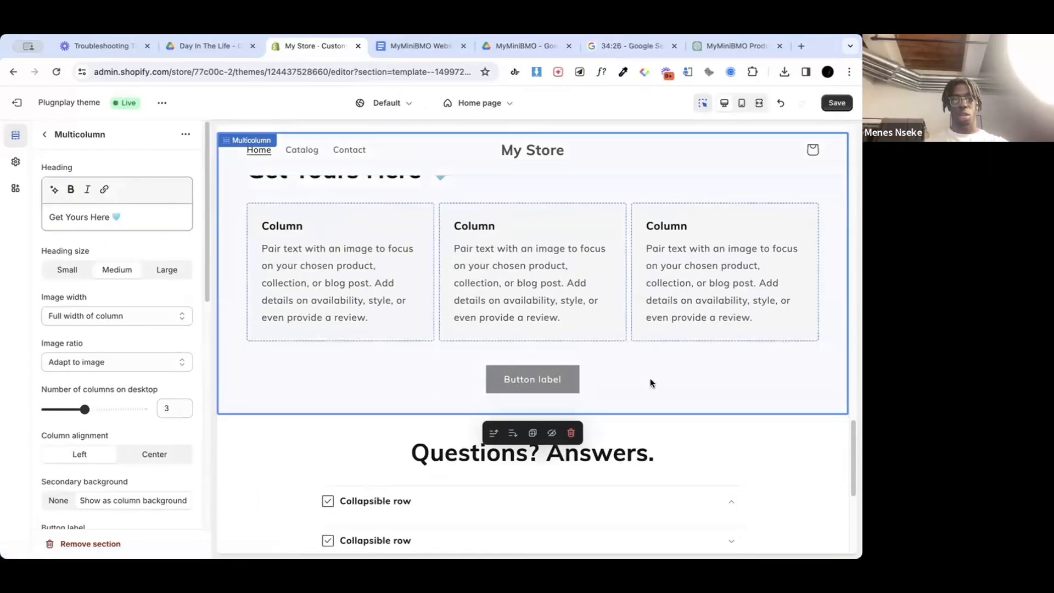
Step: Copy the Multicolumn section's heading text and use it as the button label, "Get Yours Here 🩵"
scroll(650, 378, "up", 3)
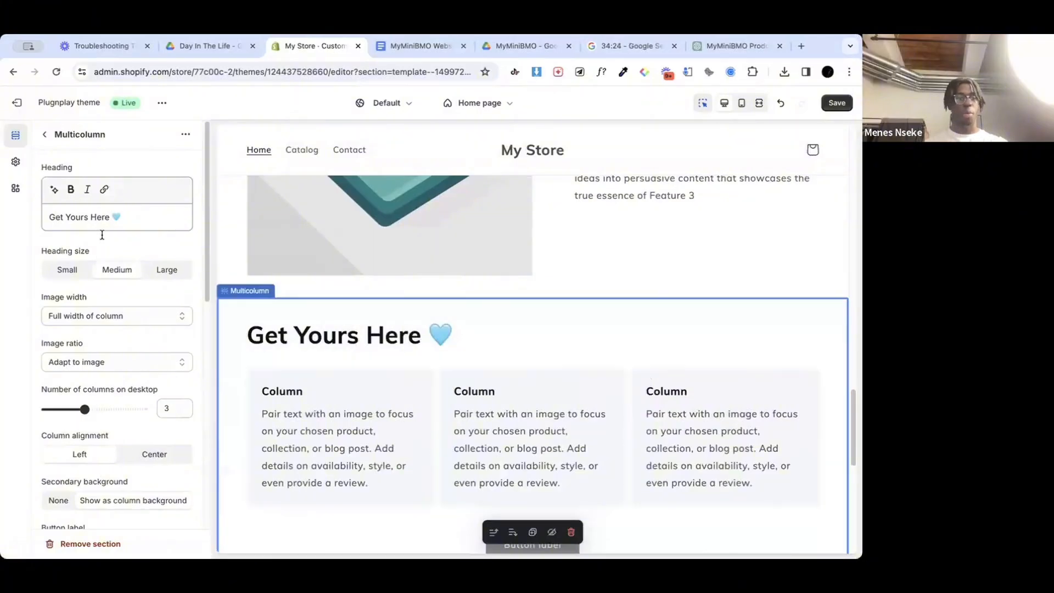
double_click(99, 217)
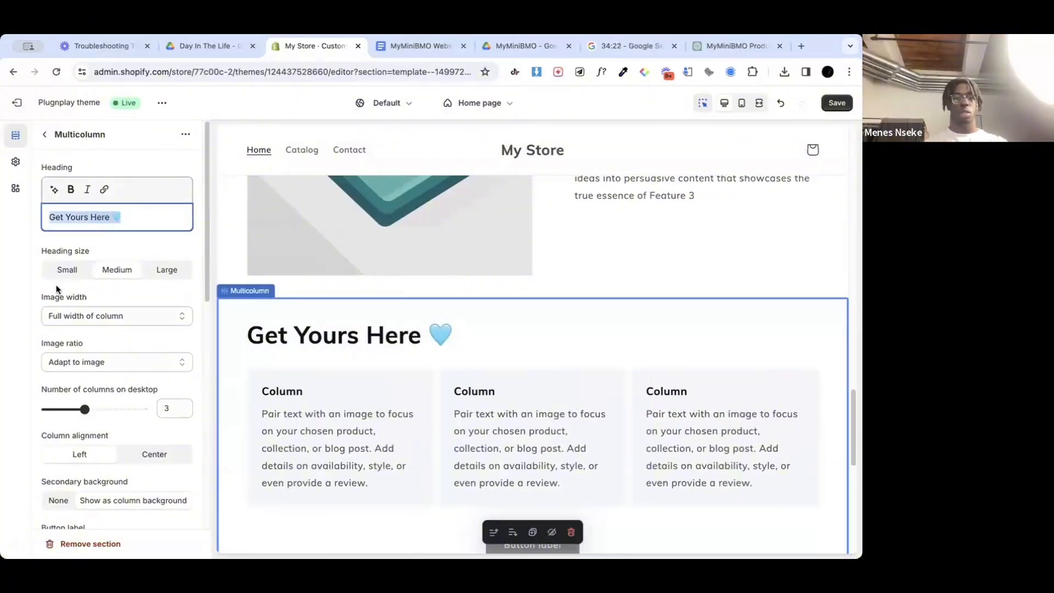
left_click(41, 135)
scroll(82, 412, "down", 2)
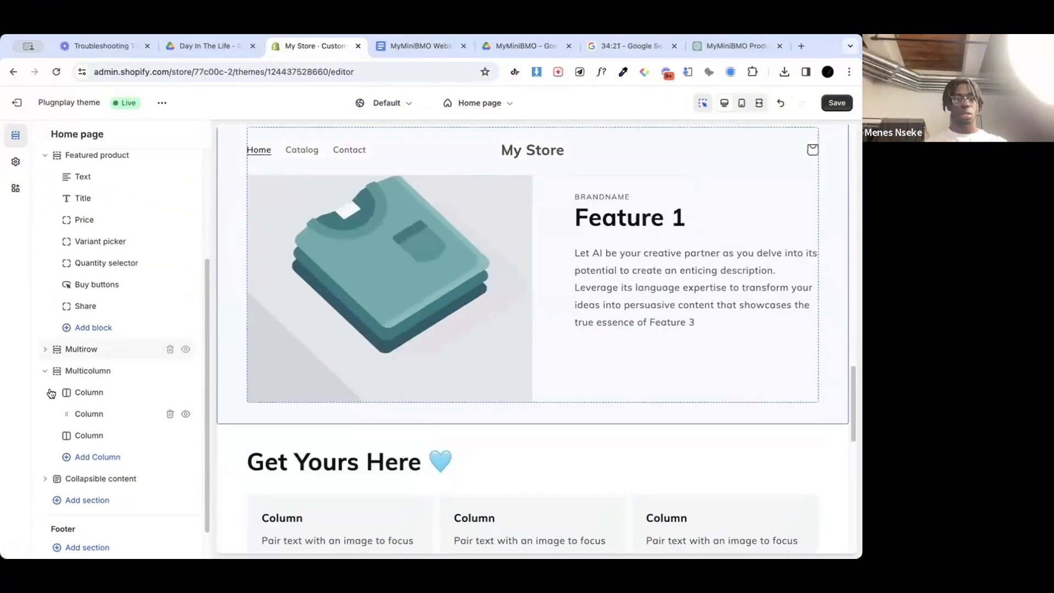
scroll(90, 452, "down", 1)
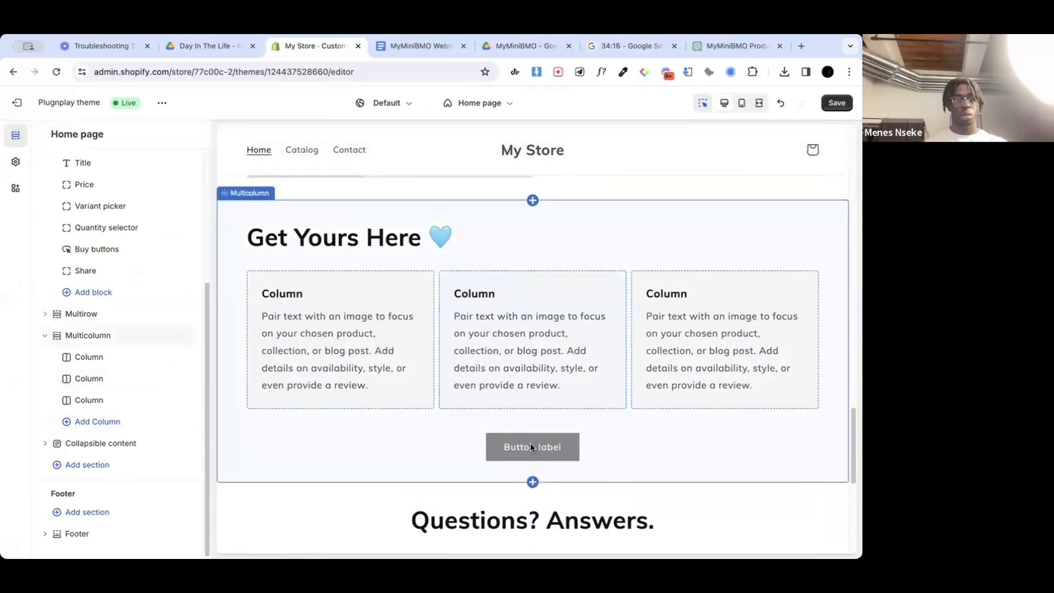
left_click(531, 447)
scroll(161, 358, "down", 6)
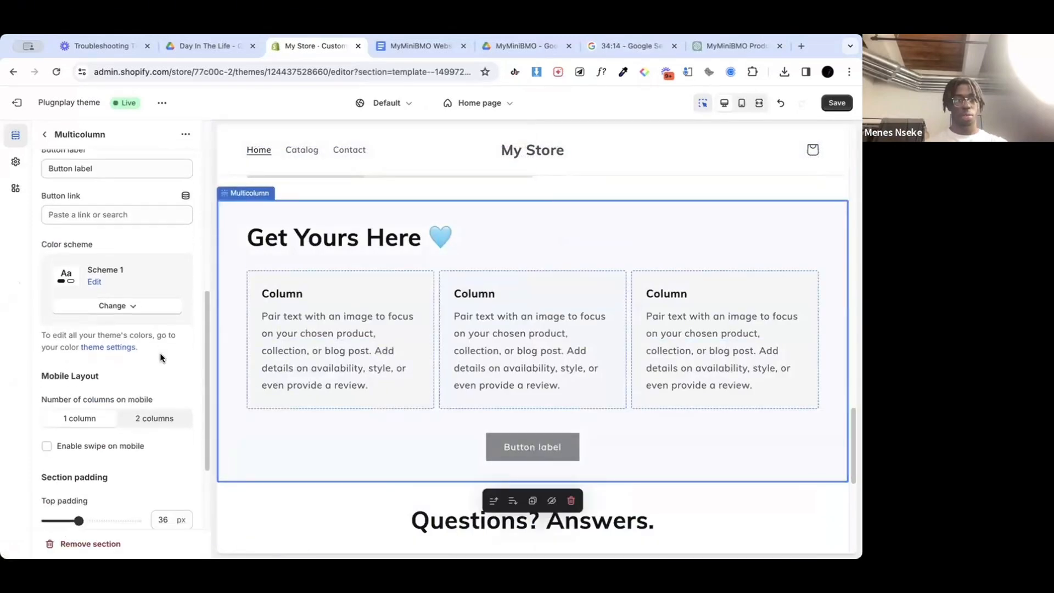
scroll(160, 357, "up", 2)
left_click(71, 228)
type("Get Yours Here 🩵")
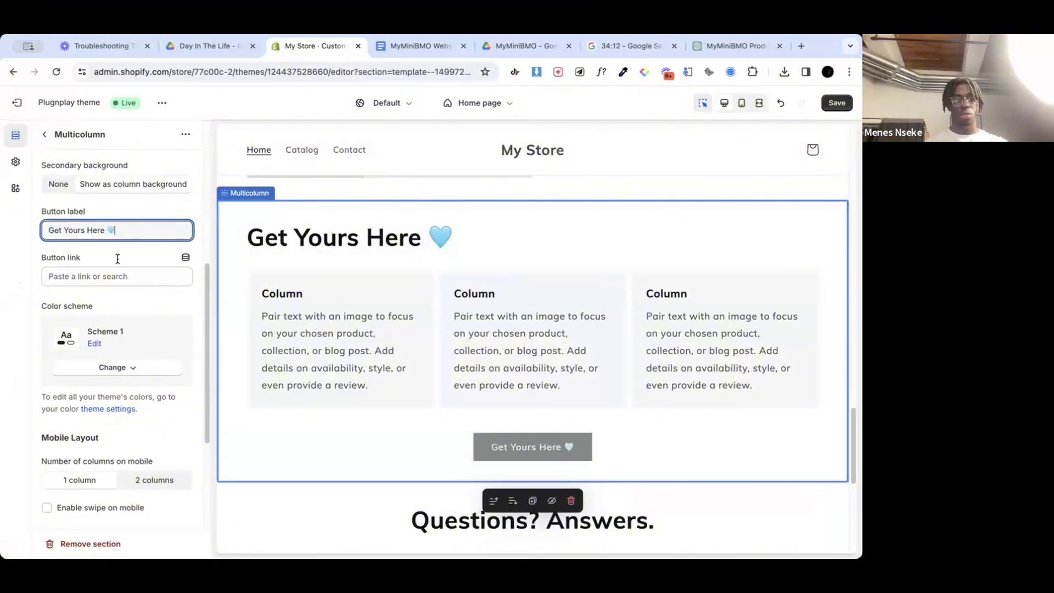
Step: Link the Multicolumn section's button to the MyMiniBMO™ product
left_click(128, 277)
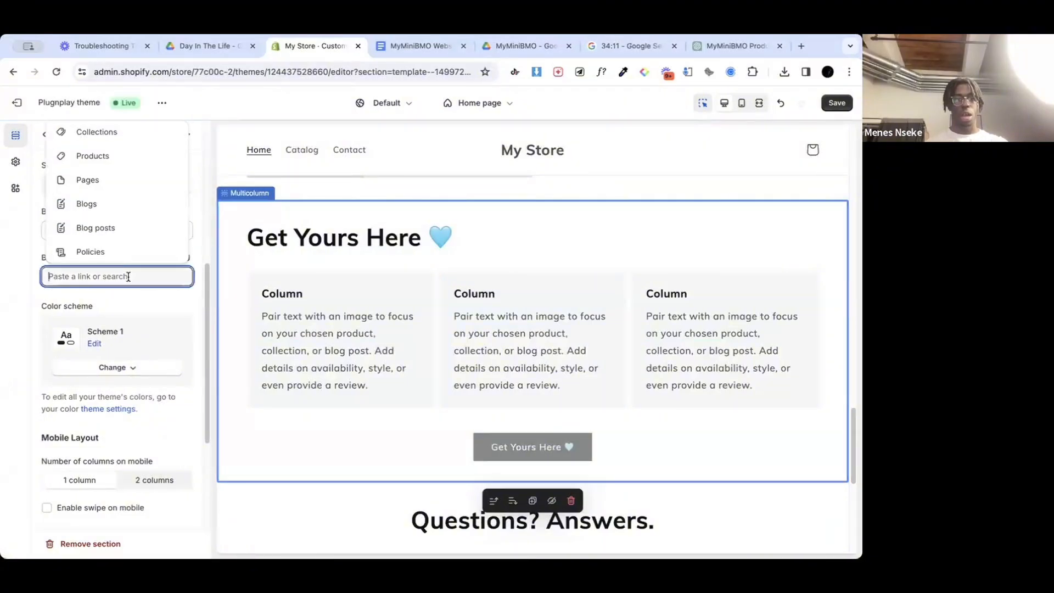
left_click(99, 157)
left_click(99, 252)
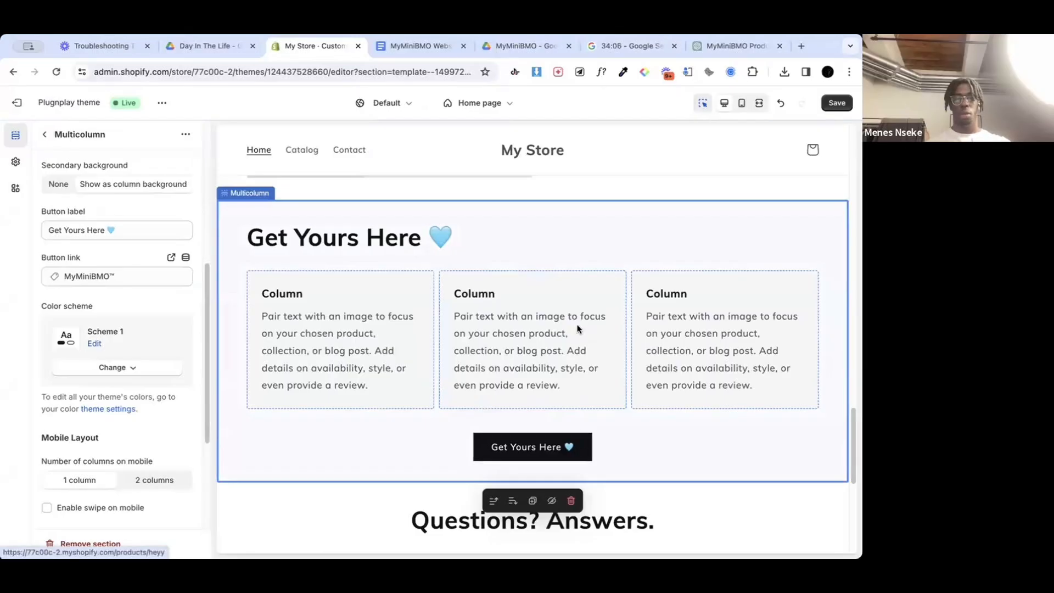
Step: Set the Multicolumn section's secondary background to None and its column alignment to Center
scroll(130, 252, "up", 1)
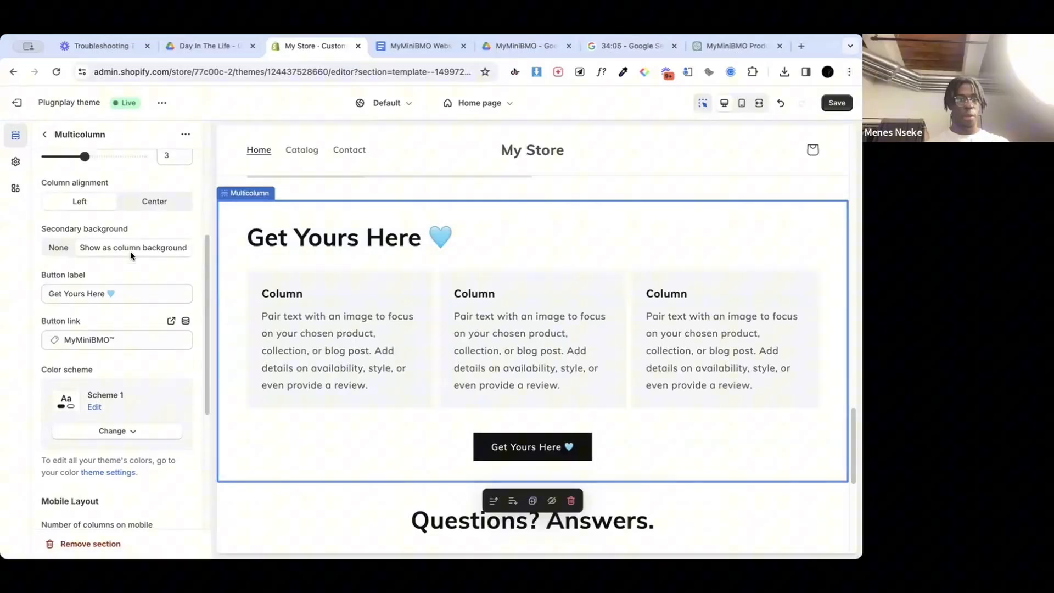
left_click(60, 250)
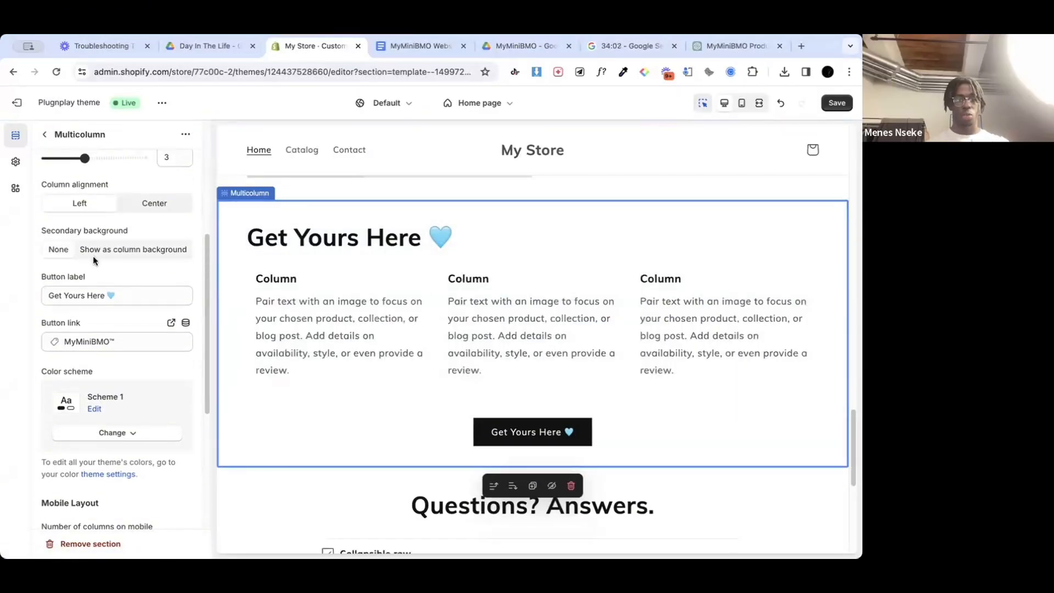
scroll(95, 260, "up", 2)
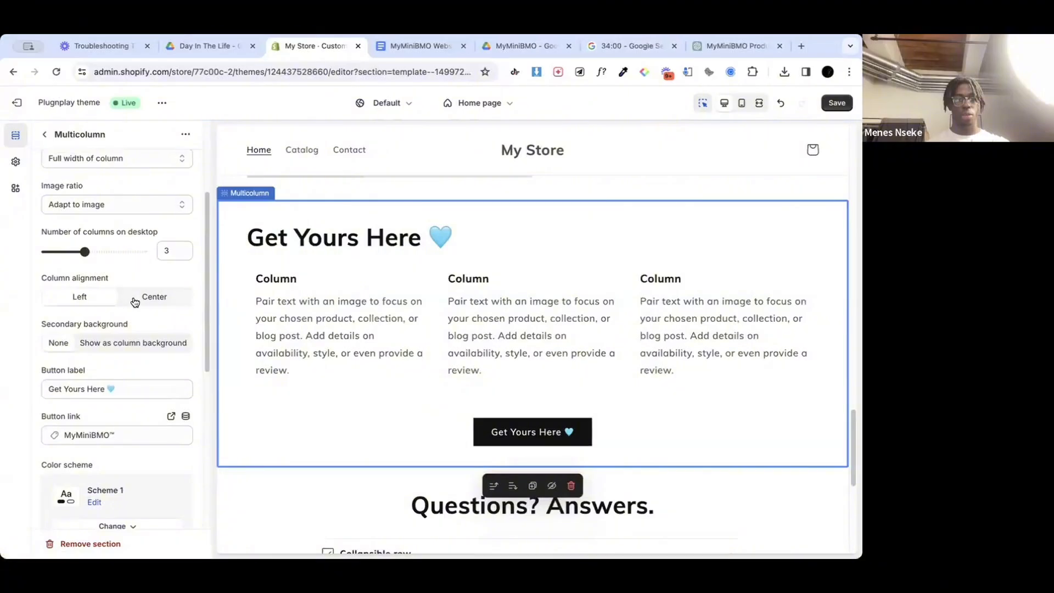
left_click(134, 301)
scroll(82, 297, "down", 2)
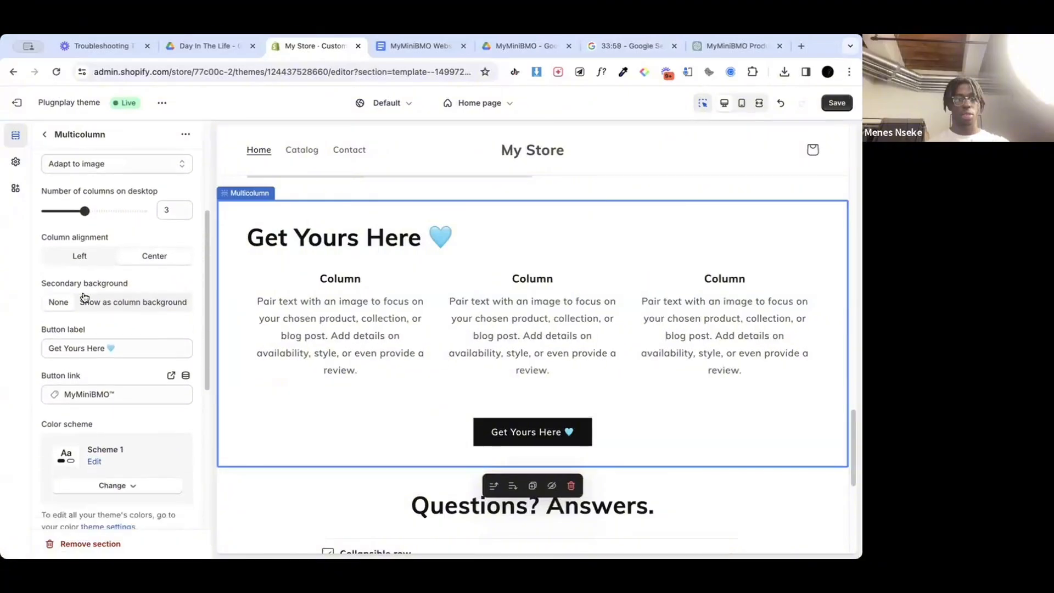
Step: Clear the Multicolumn section's heading, look over its remaining settings and return to the section list
scroll(84, 298, "up", 4)
scroll(84, 298, "up", 2)
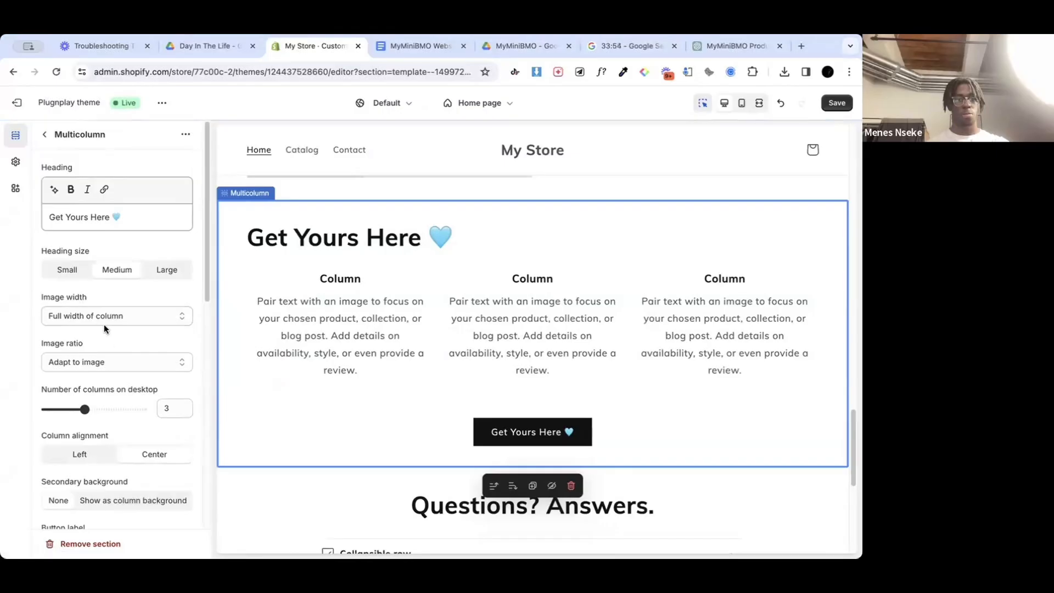
scroll(118, 338, "down", 3)
scroll(117, 338, "up", 2)
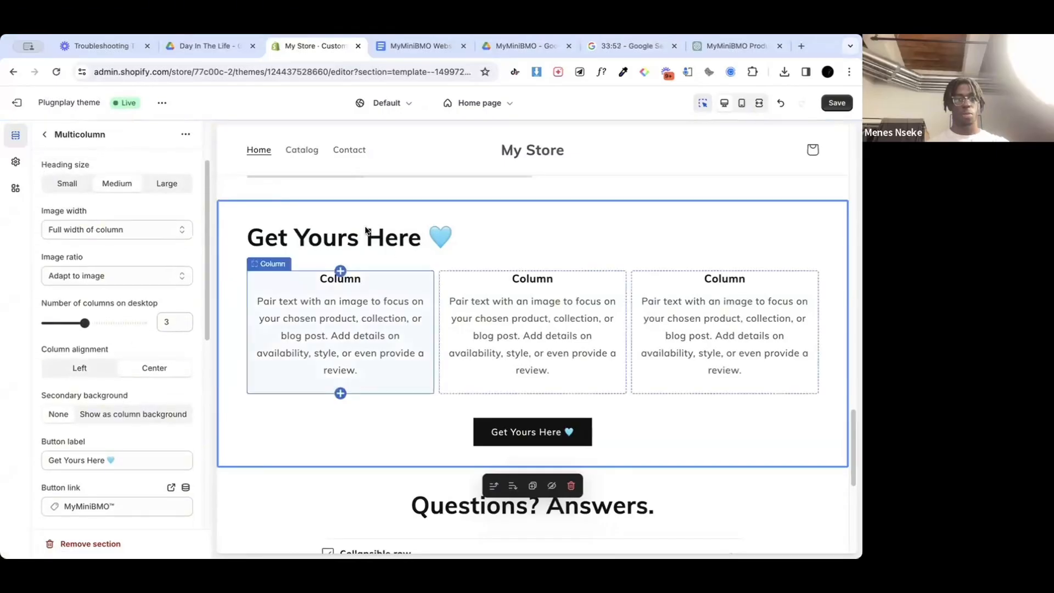
scroll(120, 247, "up", 2)
left_click(85, 209)
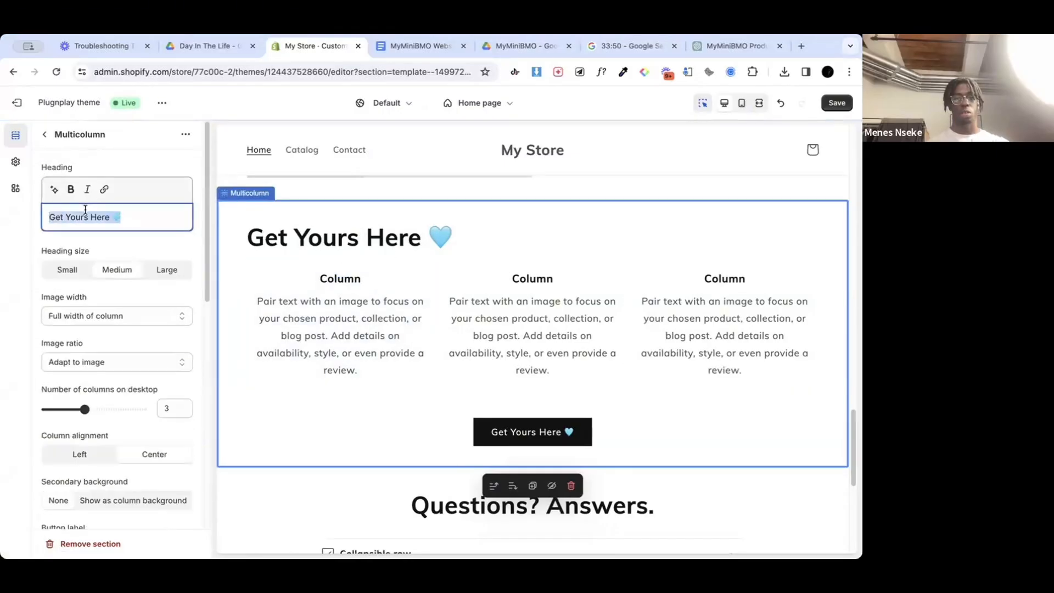
key("BackSpace")
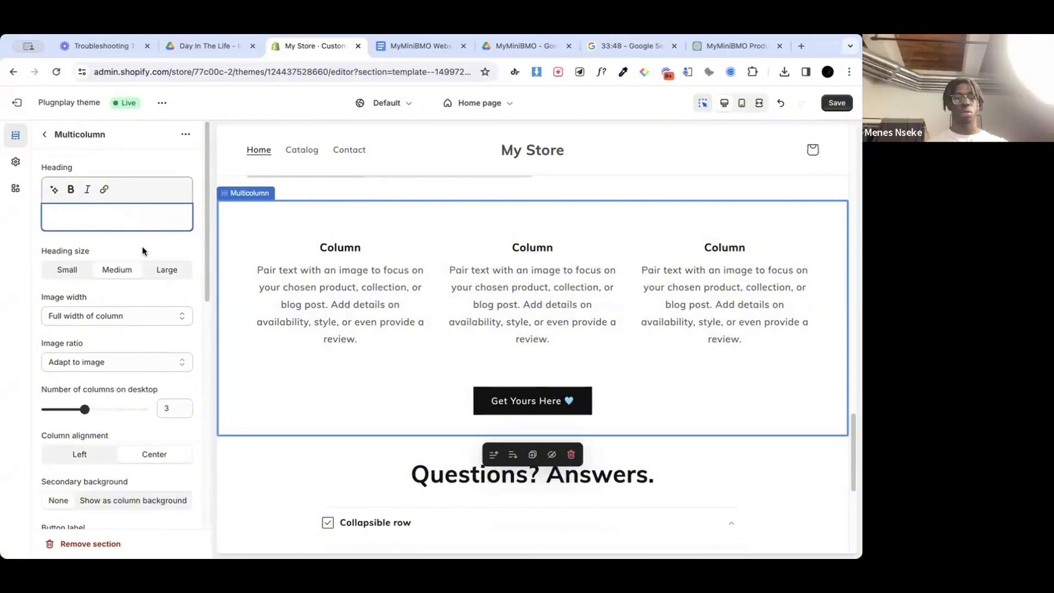
scroll(144, 356, "down", 10)
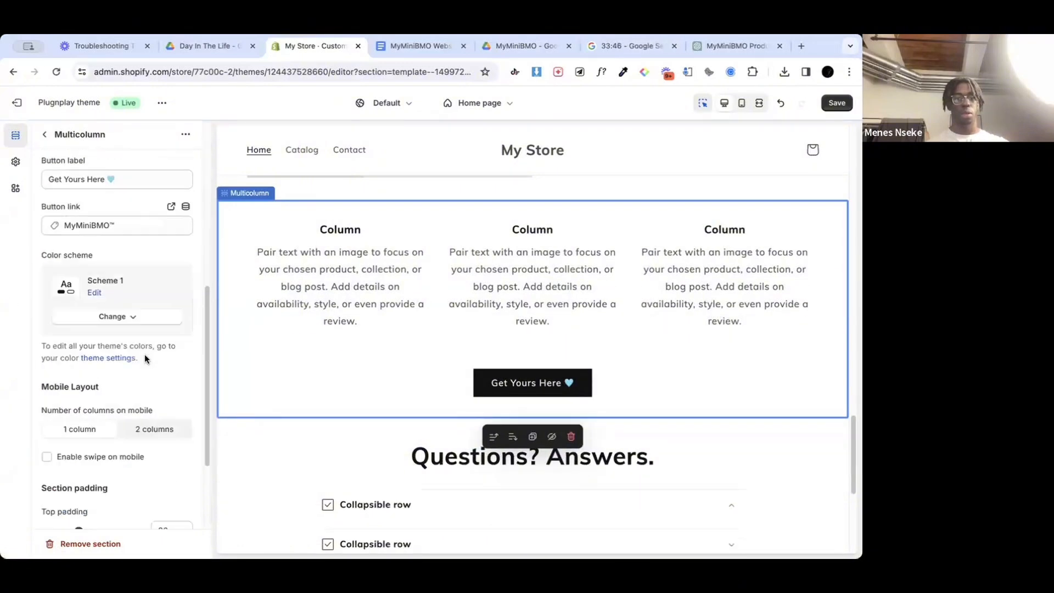
scroll(154, 407, "up", 10)
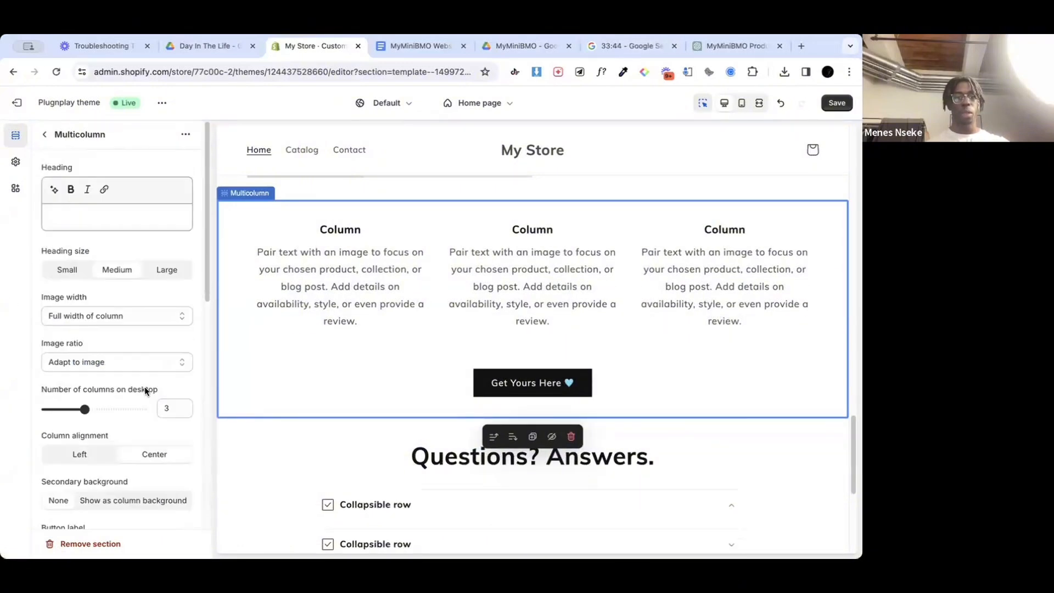
scroll(136, 317, "down", 10)
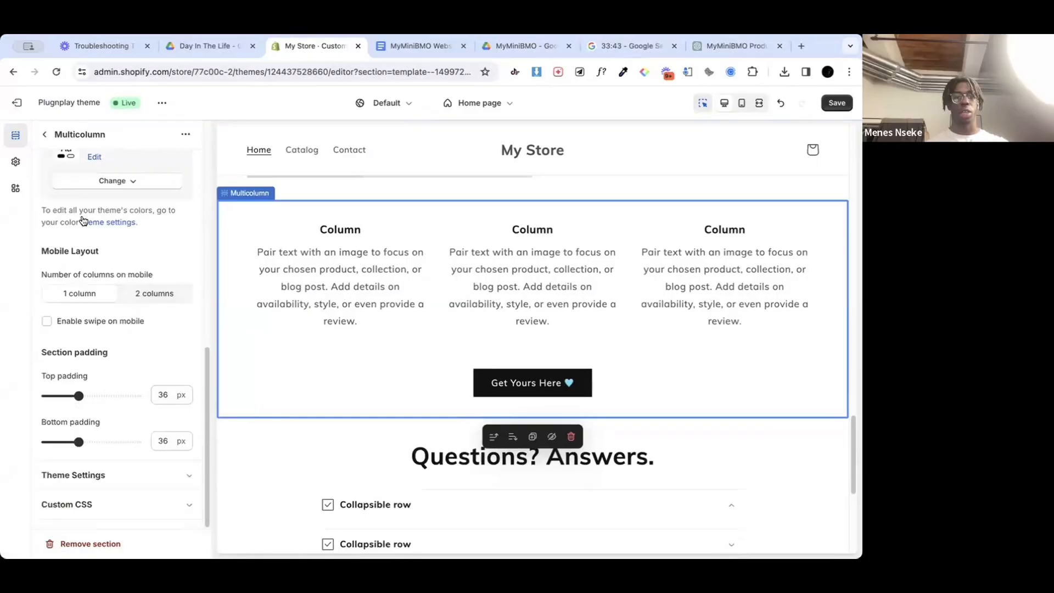
left_click(52, 135)
Step: Open the Footer section's settings and disable Follow on Shop
scroll(413, 288, "down", 5)
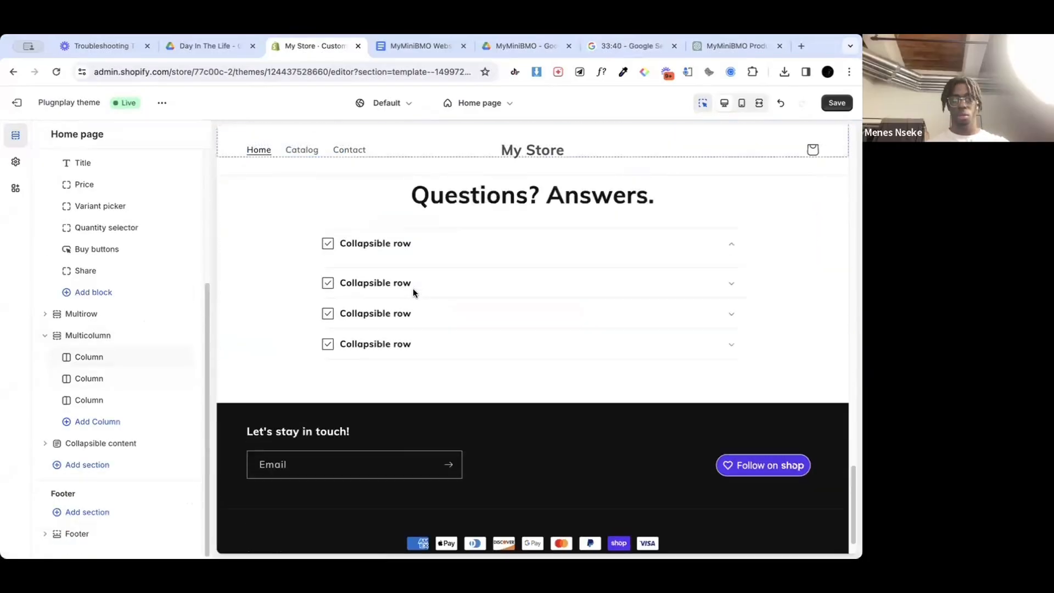
scroll(413, 288, "down", 2)
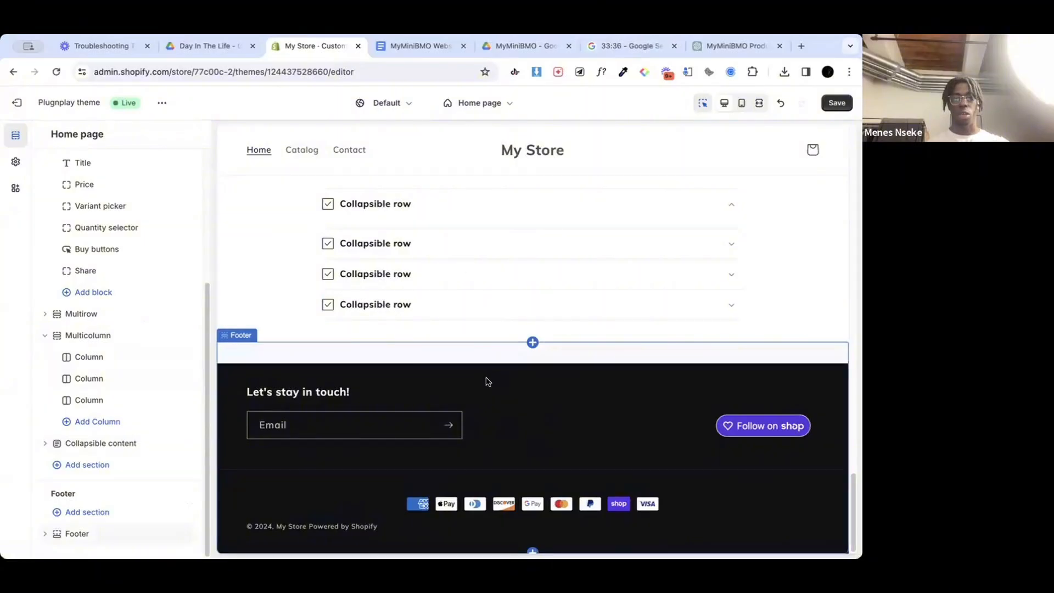
scroll(489, 249, "up", 3)
scroll(489, 245, "down", 3)
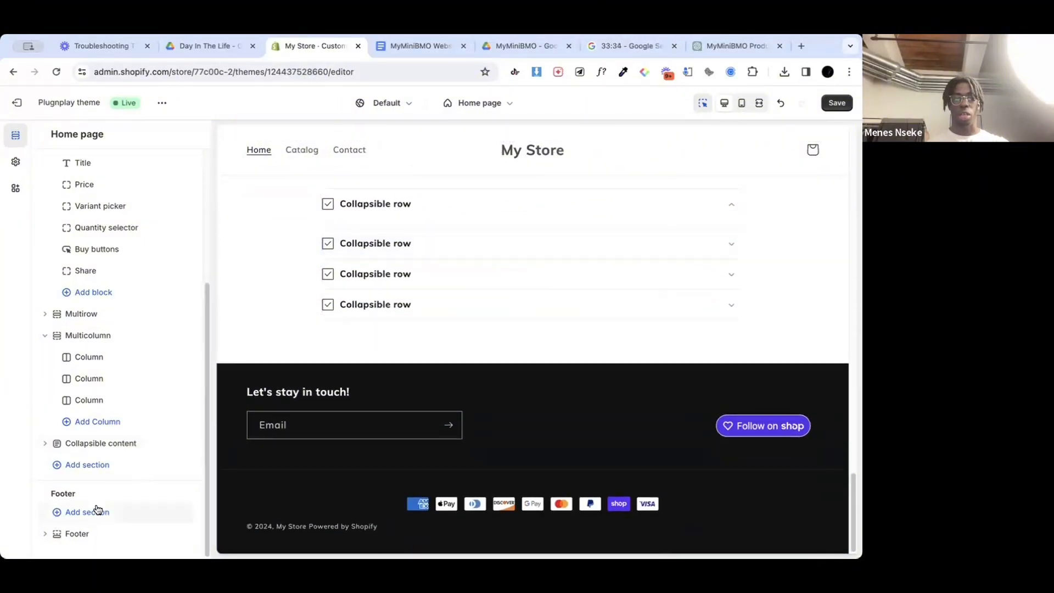
left_click(546, 431)
scroll(82, 329, "down", 10)
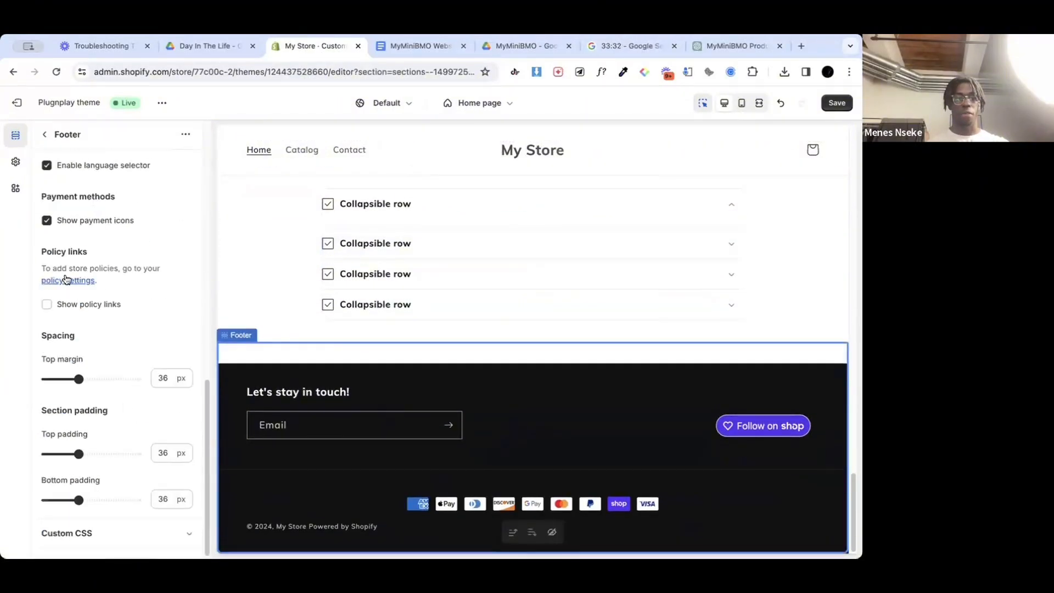
scroll(66, 280, "up", 4)
scroll(66, 280, "up", 3)
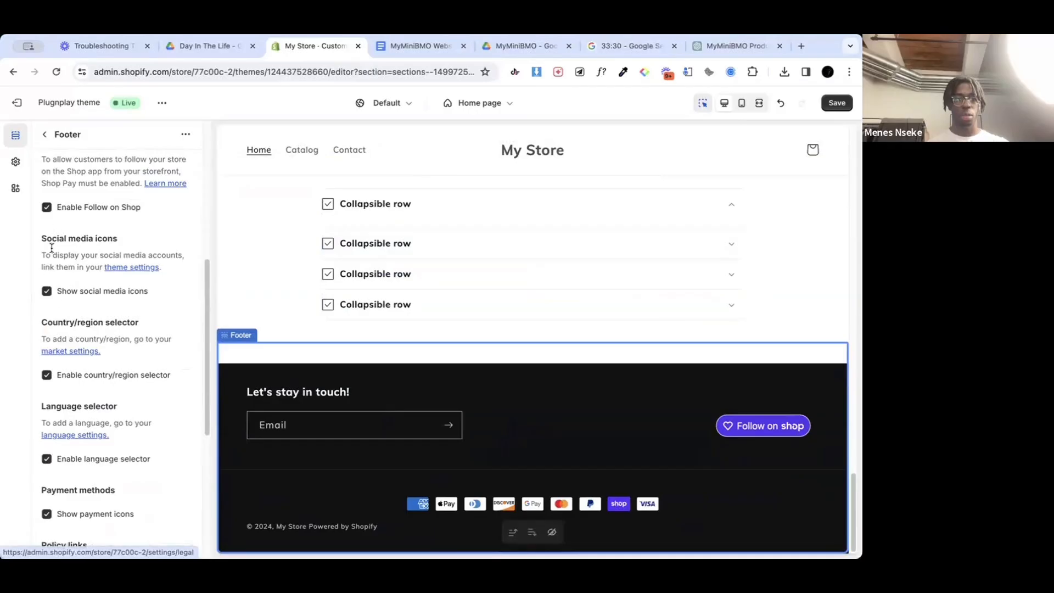
left_click(47, 207)
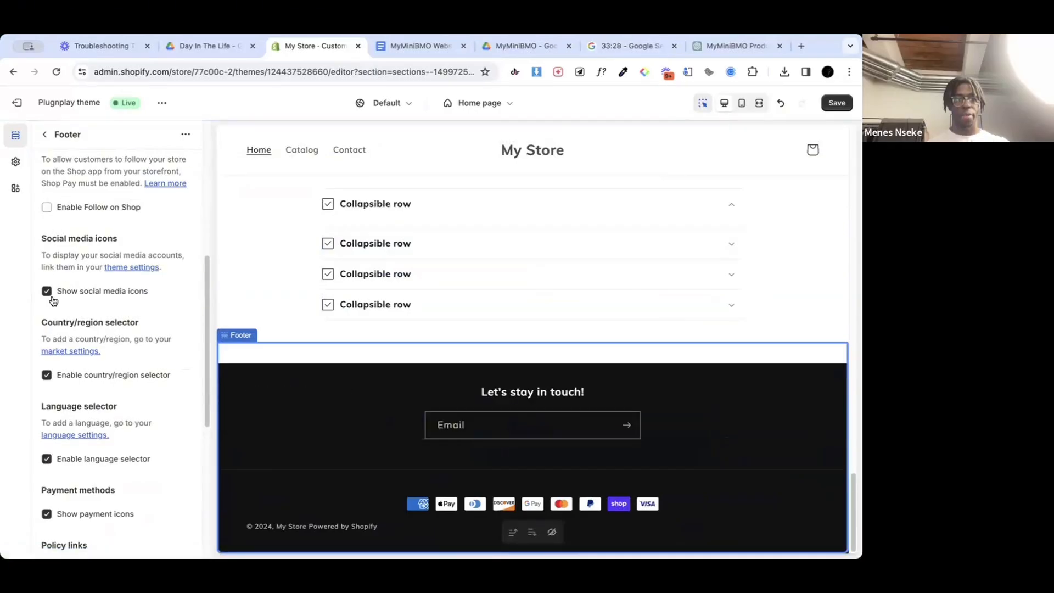
Step: Enable policy links in the Footer section and return to the section list
scroll(63, 330, "down", 2)
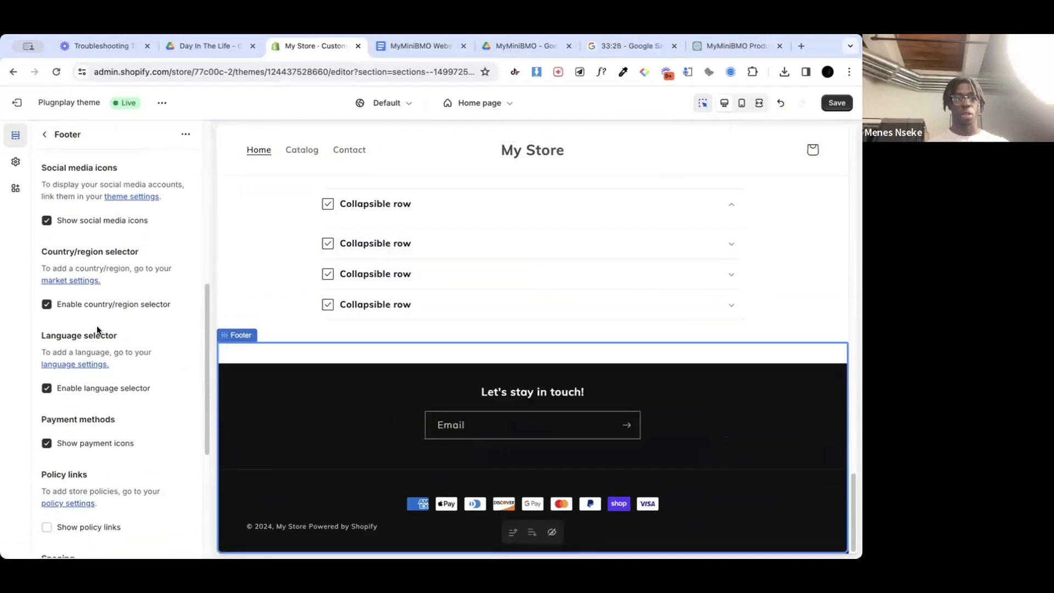
scroll(89, 405, "down", 2)
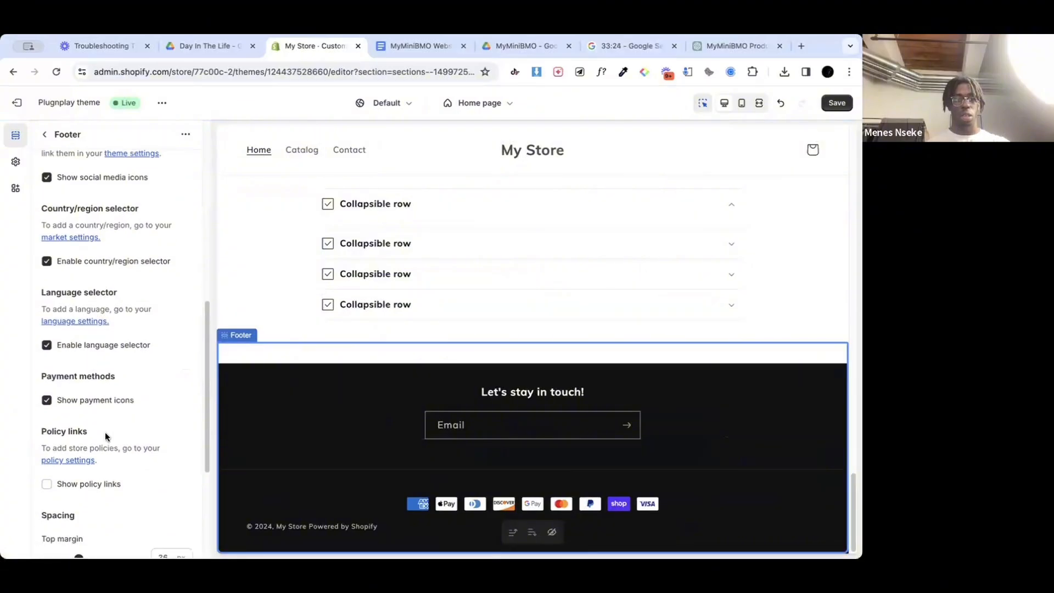
scroll(87, 387, "down", 1)
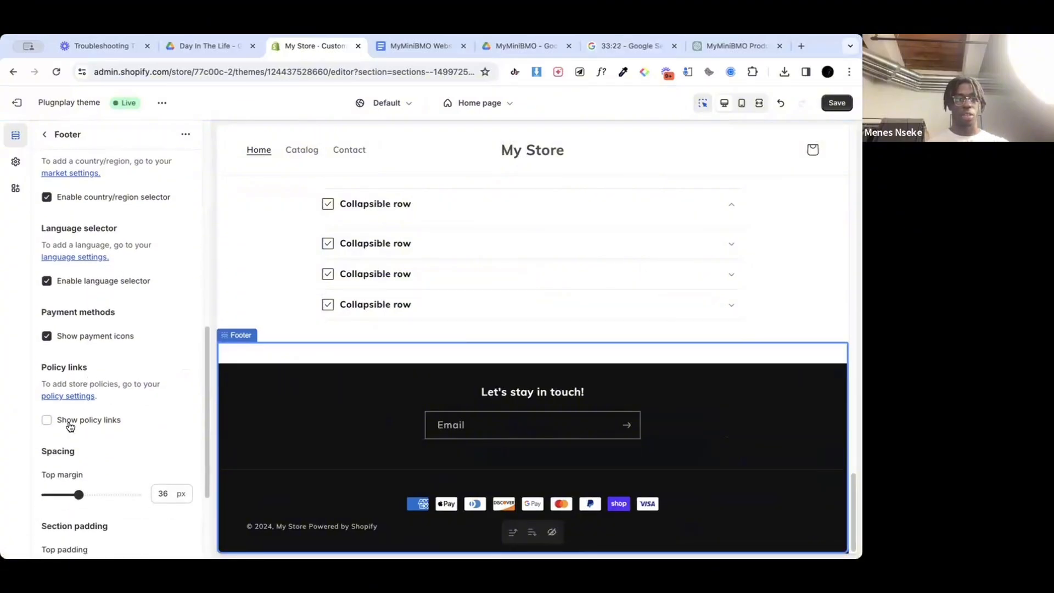
left_click(87, 419)
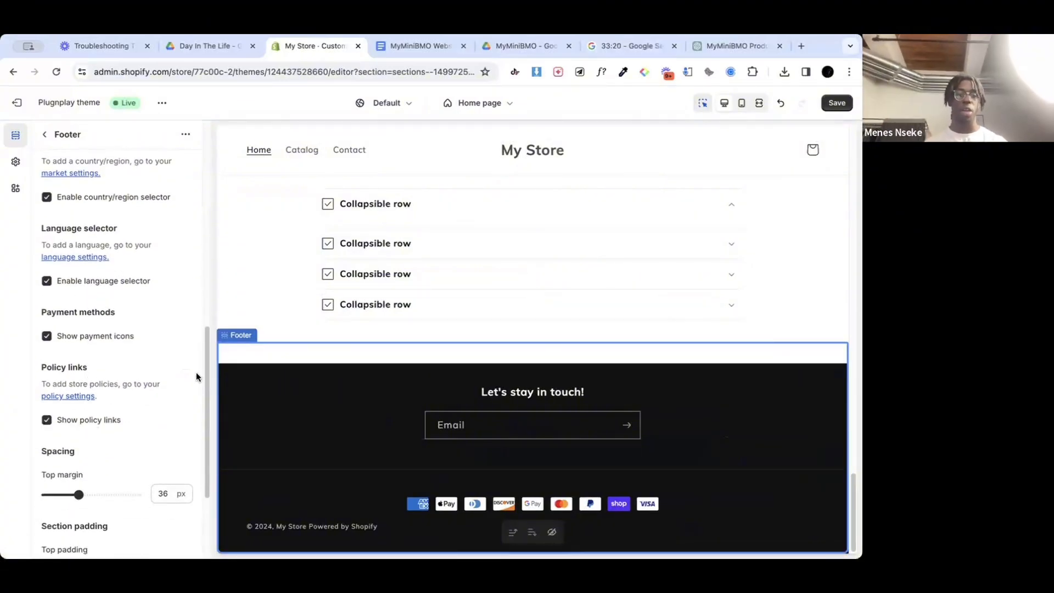
scroll(196, 372, "down", 4)
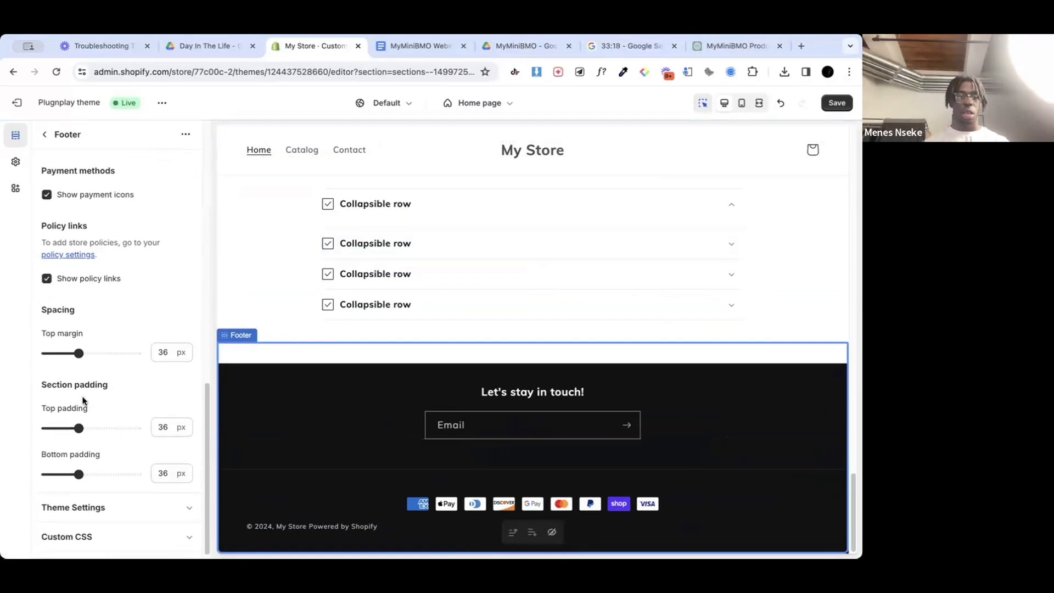
scroll(83, 400, "up", 8)
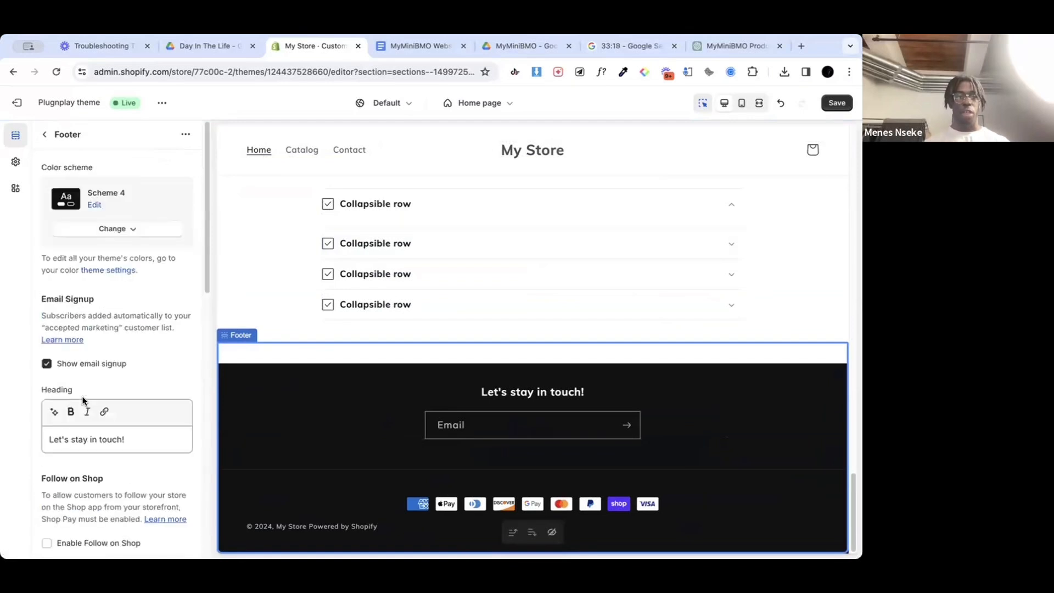
left_click(48, 135)
Step: Review the home page preview up to the announcement bar and save the theme changes
scroll(466, 399, "up", 10)
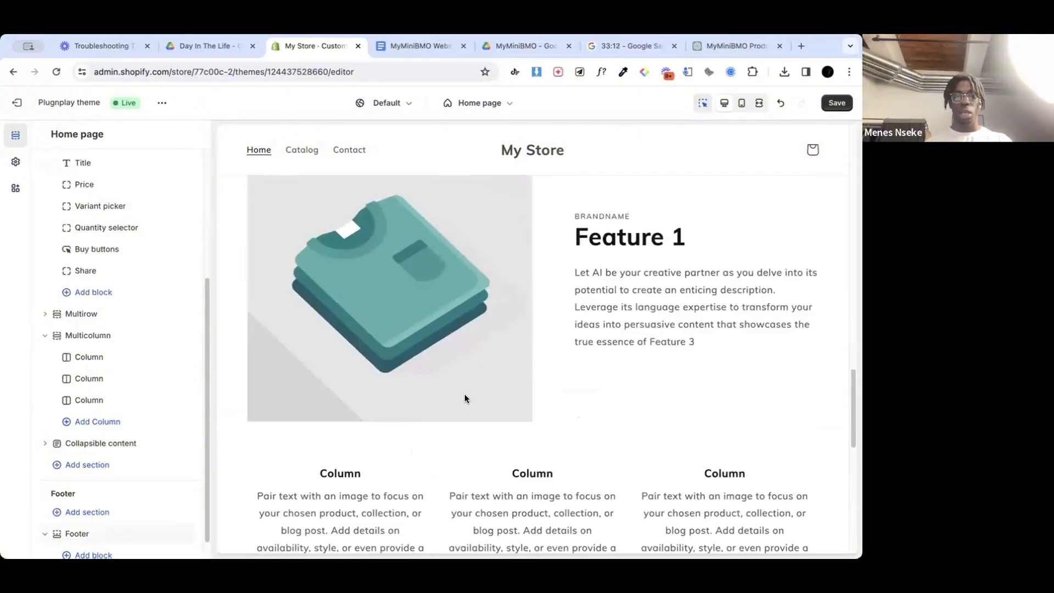
scroll(464, 397, "up", 15)
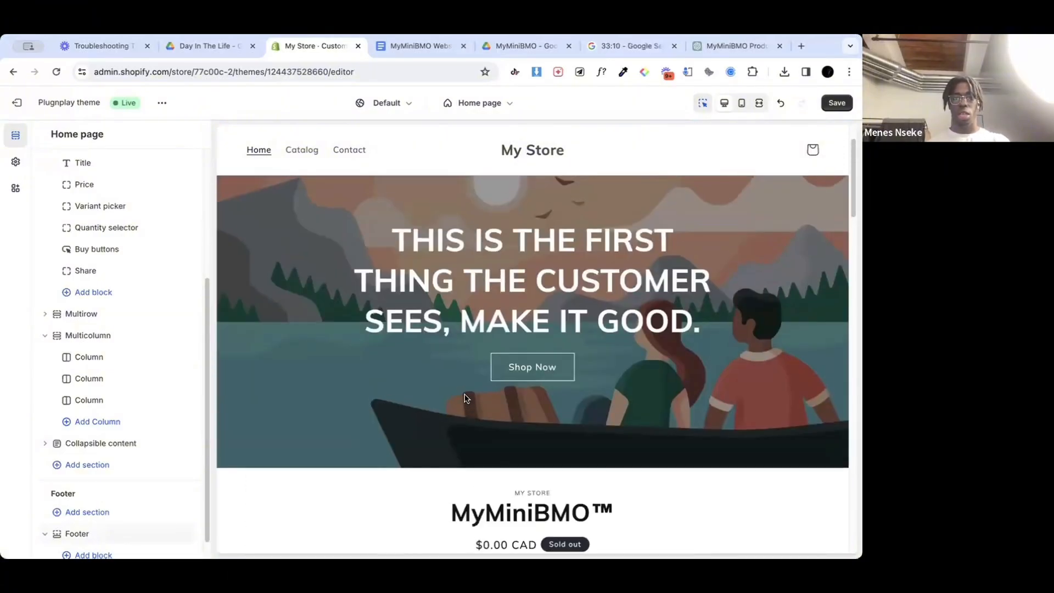
scroll(464, 398, "up", 2)
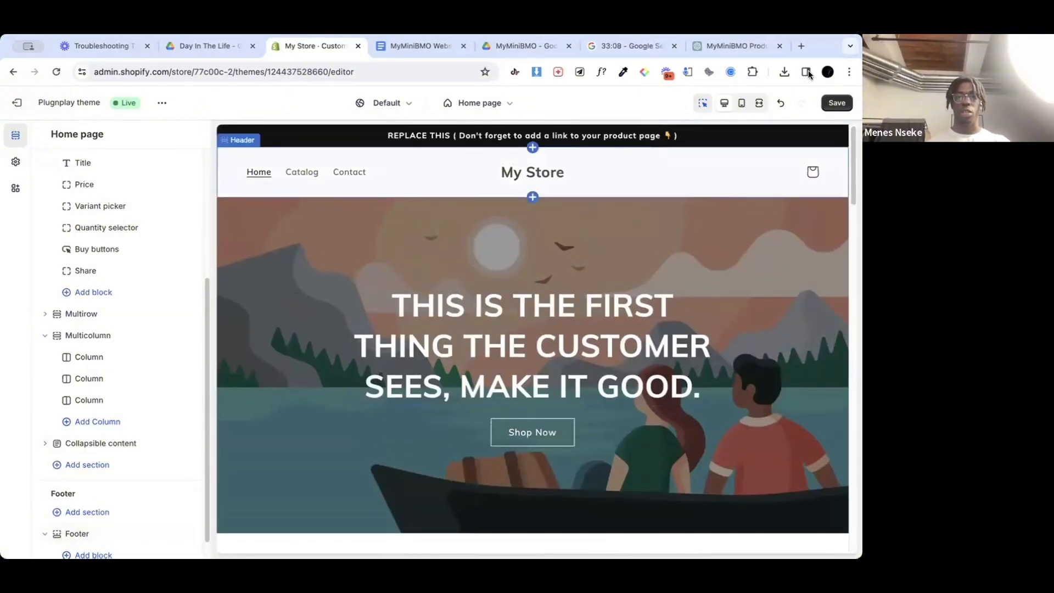
left_click(837, 104)
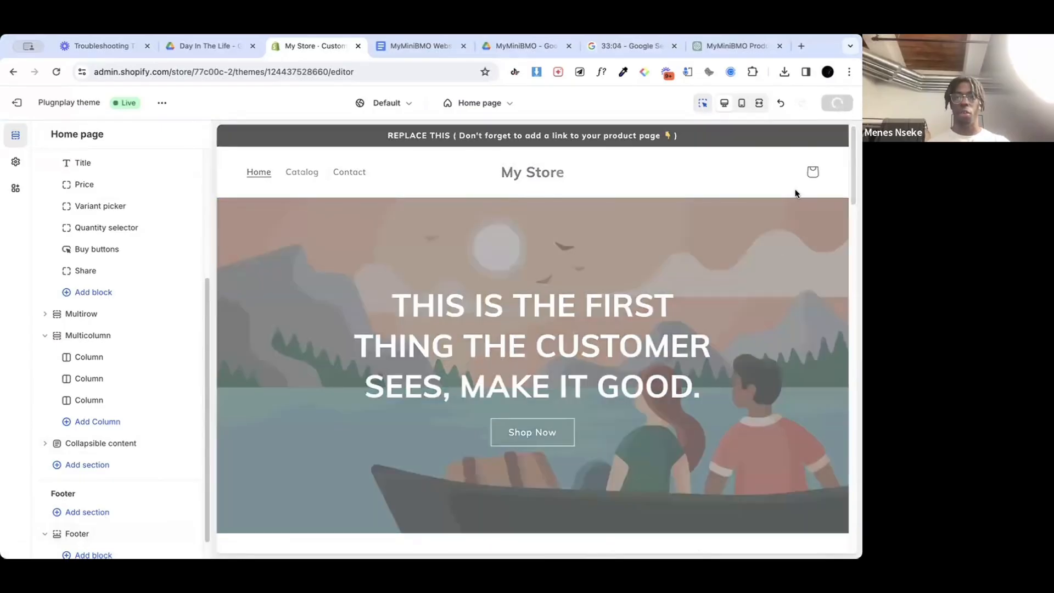
Step: Open the MyMiniBMO product page from the store's catalog in the preview and look over its layout
scroll(54, 236, "up", 5)
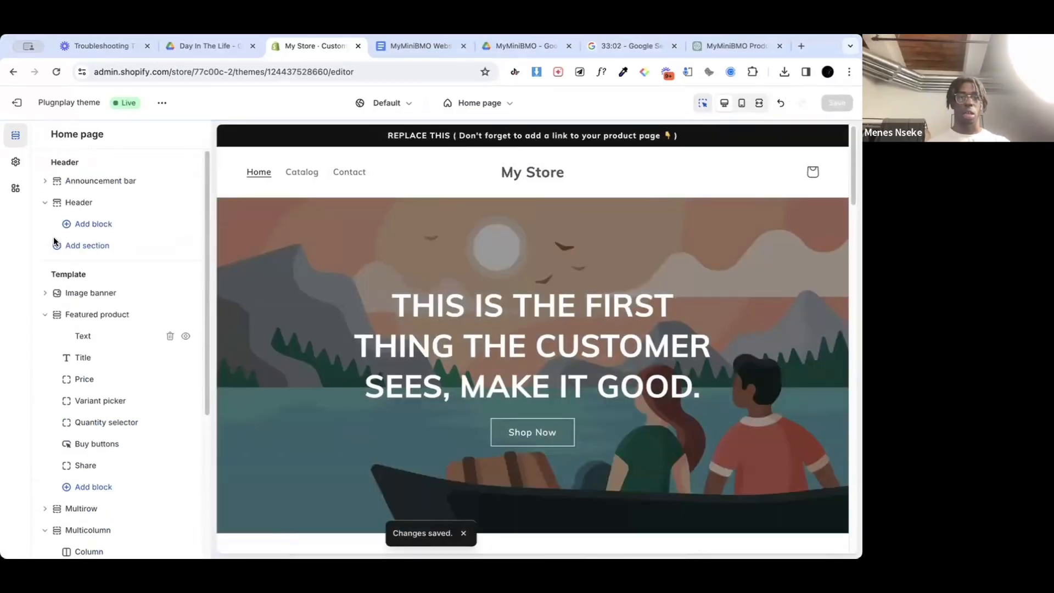
left_click(308, 174)
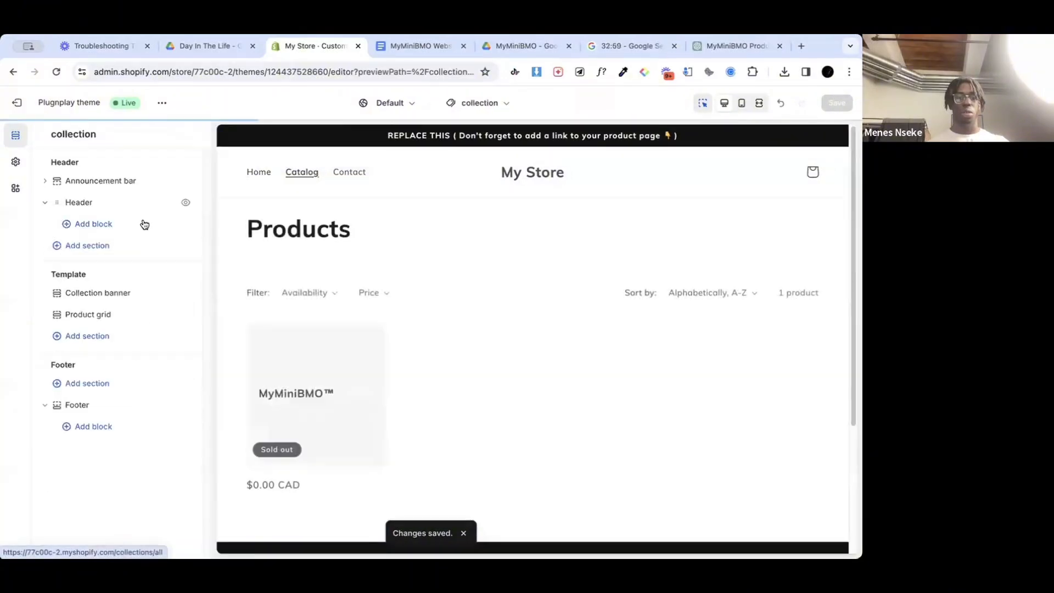
left_click(308, 373)
scroll(329, 371, "down", 1)
left_click(341, 372)
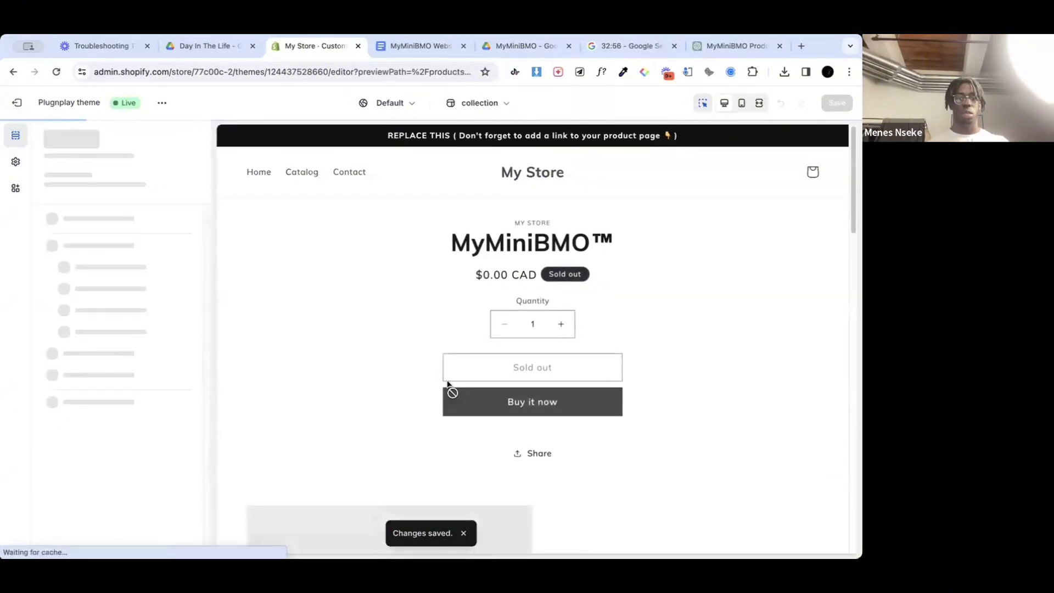
scroll(473, 440, "down", 6)
scroll(473, 441, "down", 4)
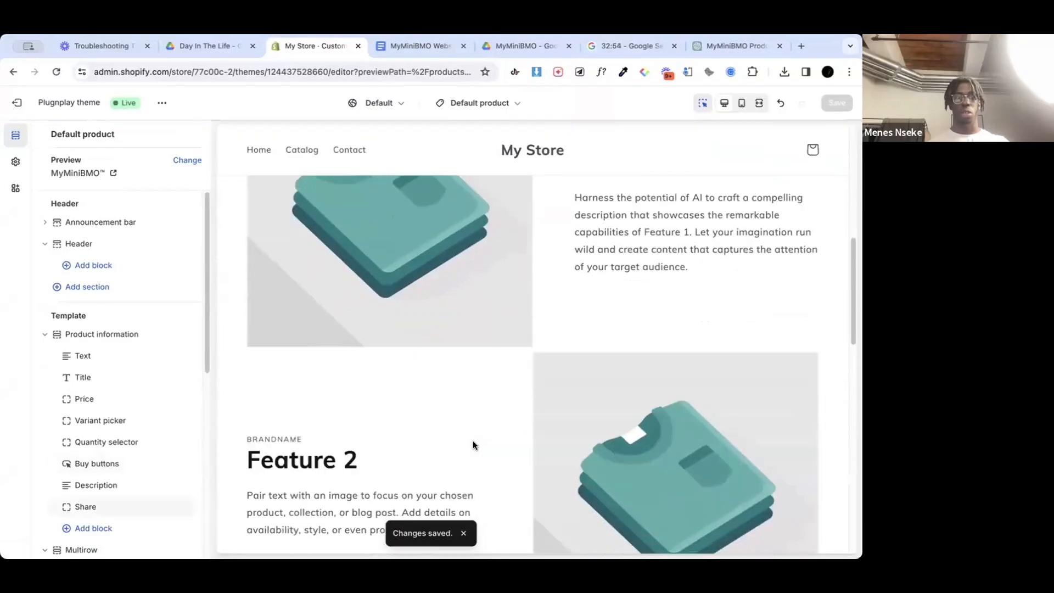
Step: Collapse the Product information and Multirow sections and delete Multirow from the default product template
left_click(46, 334)
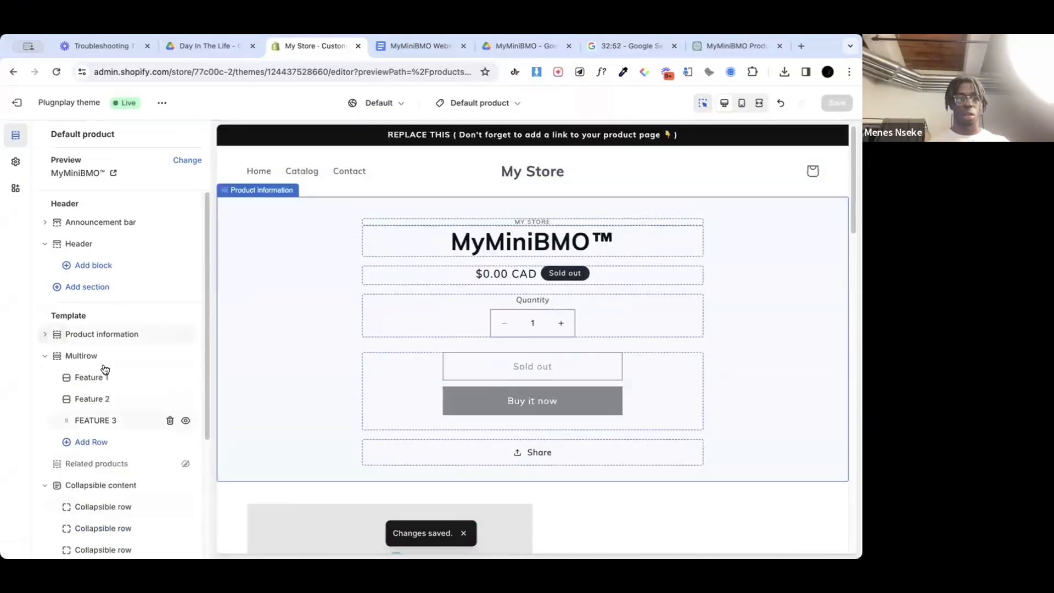
left_click(46, 357)
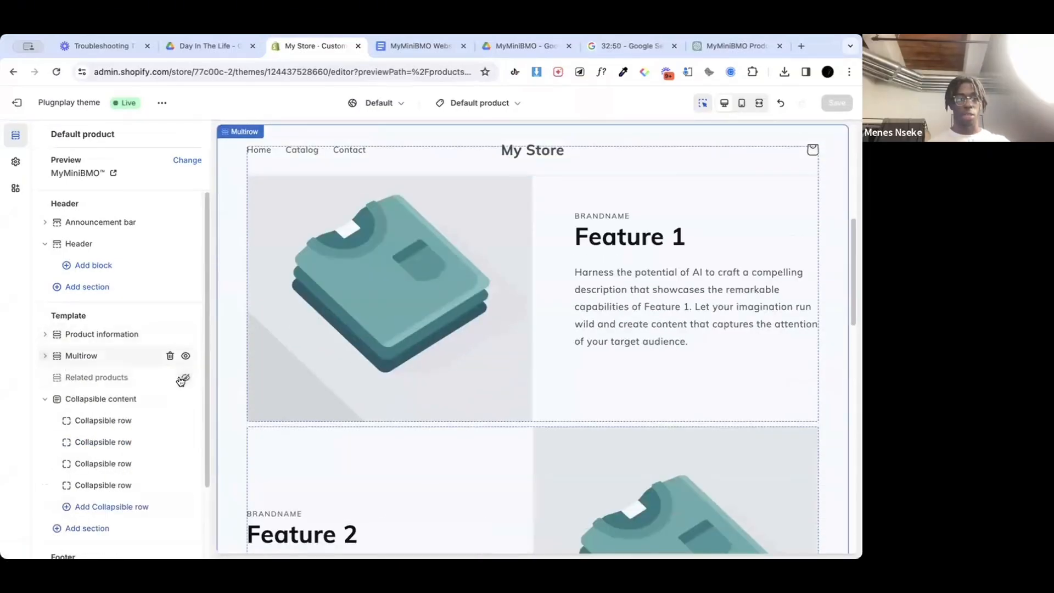
left_click(170, 357)
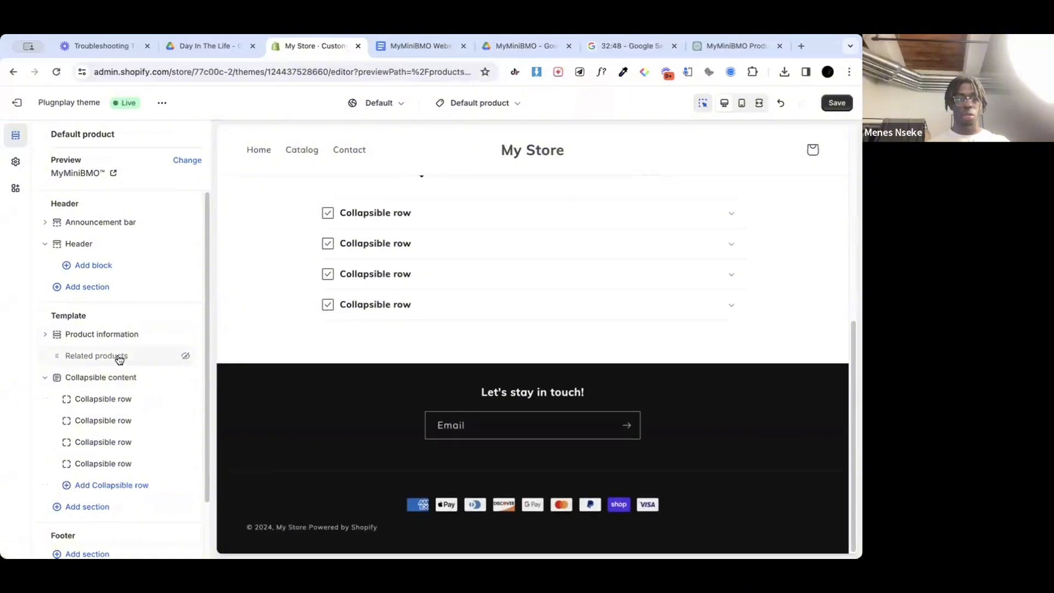
Step: Examine the product template's Related products, Product information and Collapsible content sections and their blocks against the page preview
left_click(84, 357)
left_click(45, 135)
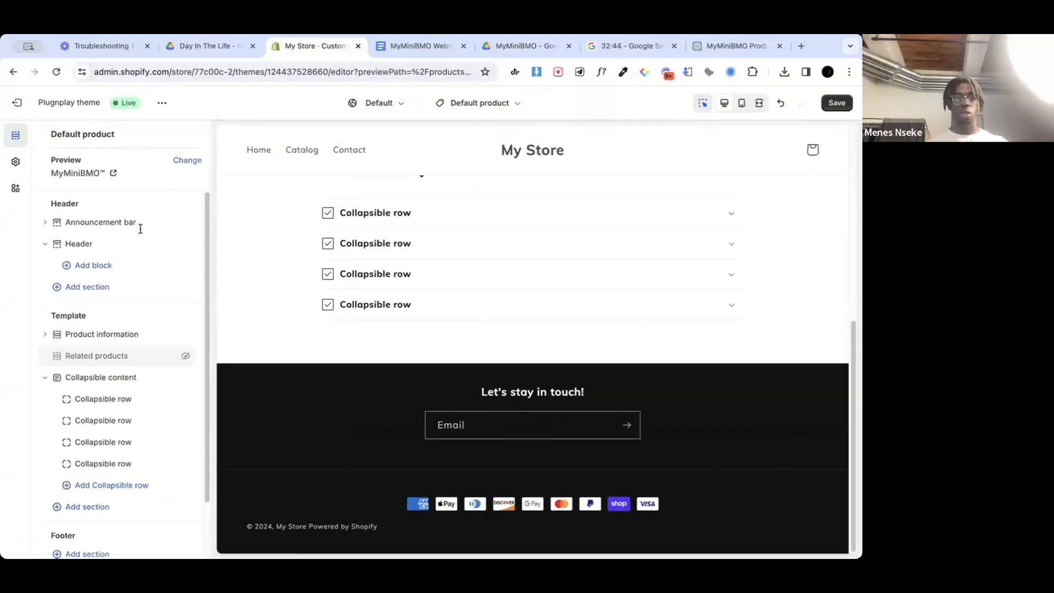
scroll(377, 335, "up", 10)
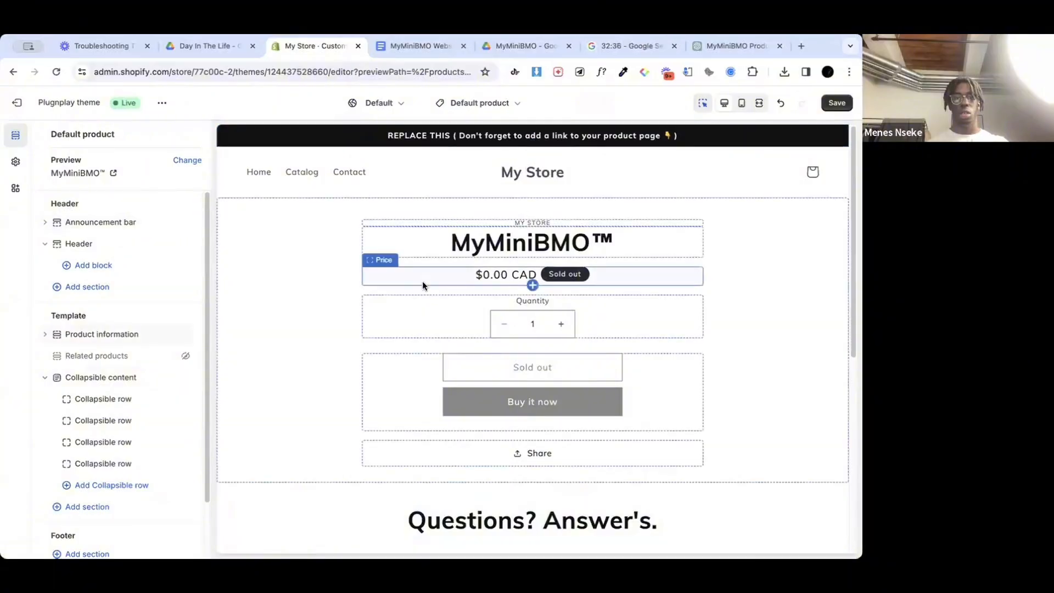
left_click(308, 304)
scroll(321, 314, "down", 2)
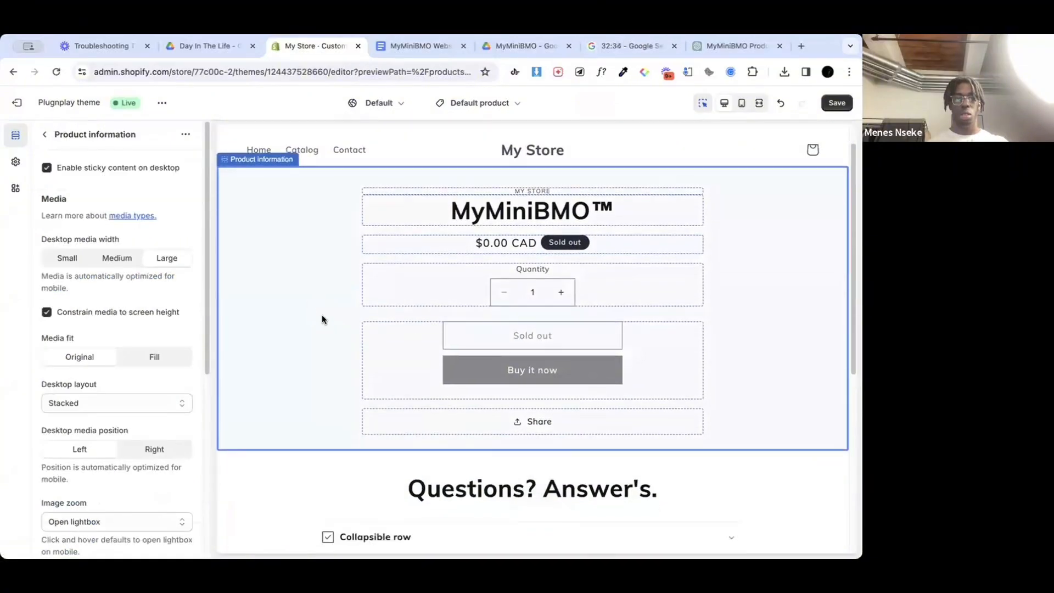
left_click(311, 394)
scroll(311, 393, "down", 4)
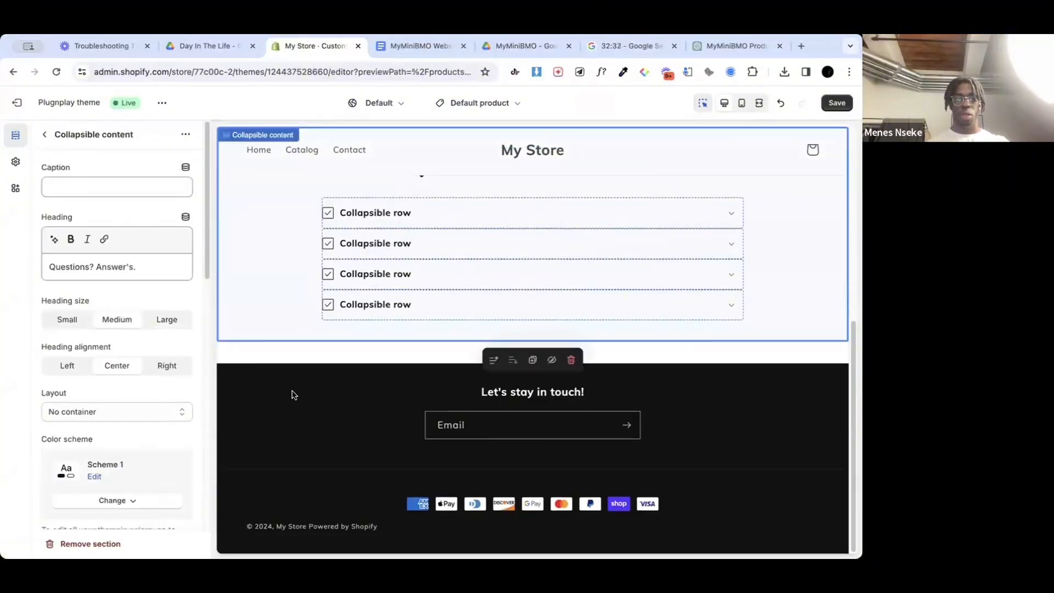
left_click(44, 135)
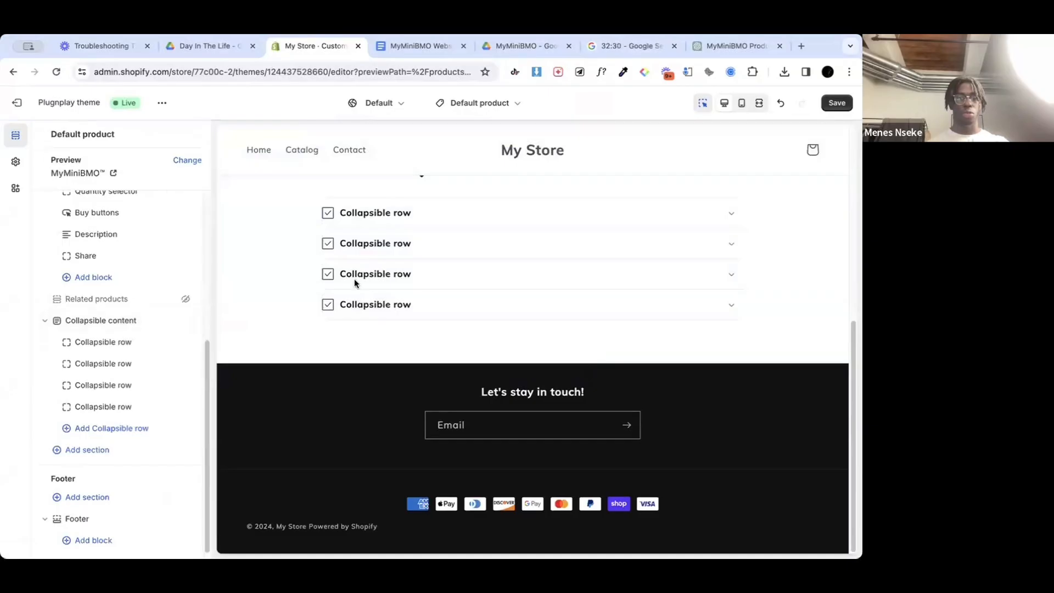
scroll(354, 278, "up", 5)
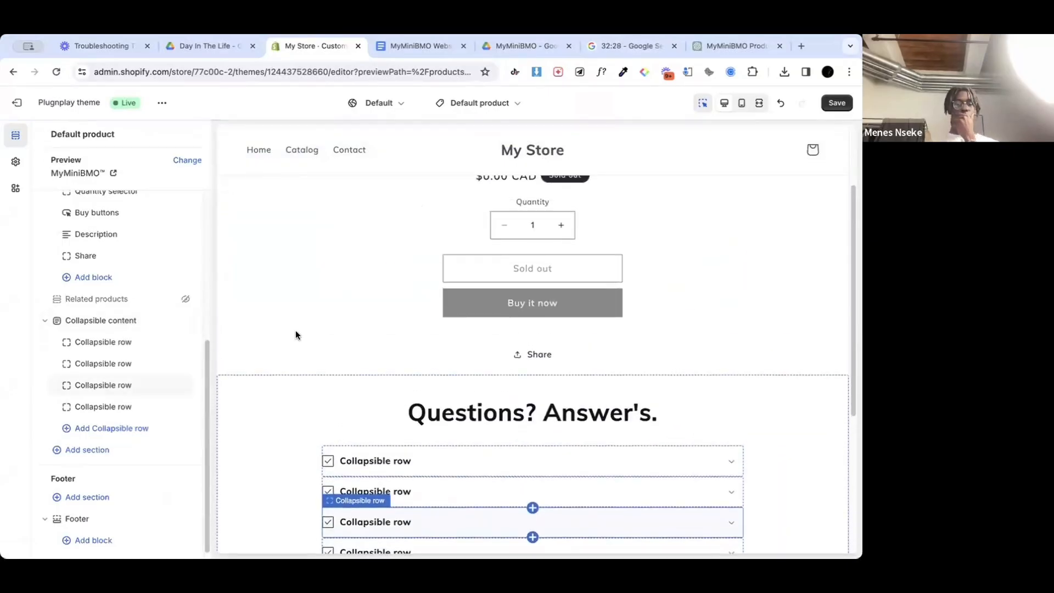
scroll(413, 355, "up", 3)
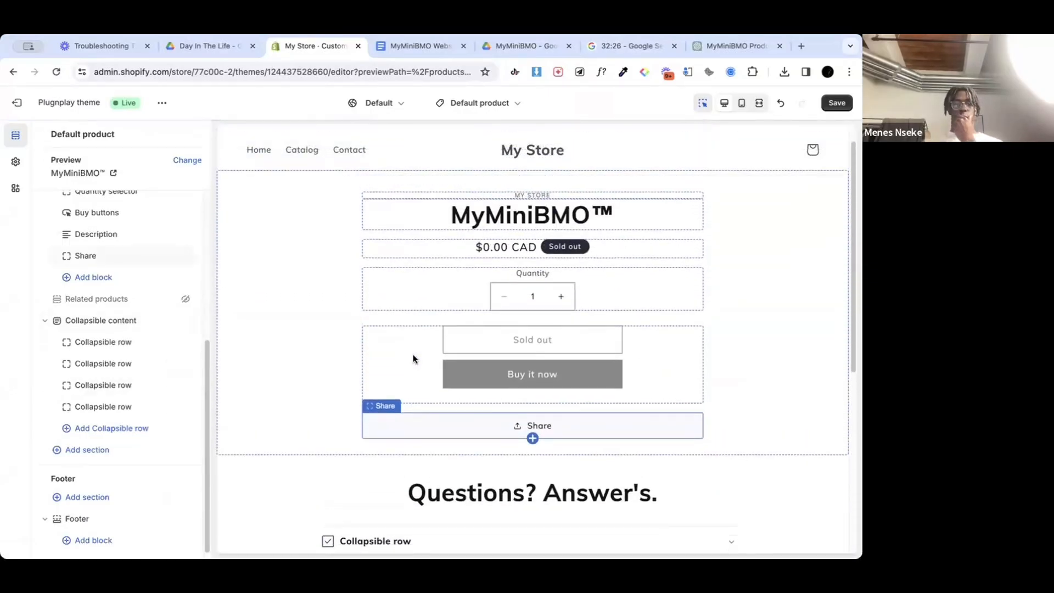
scroll(413, 354, "up", 2)
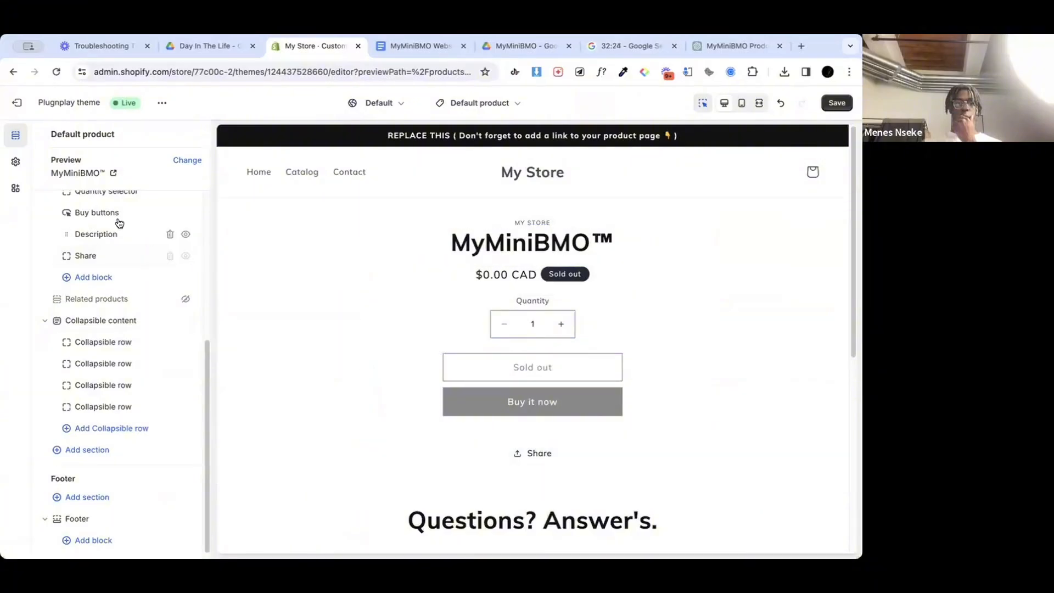
scroll(121, 247, "up", 3)
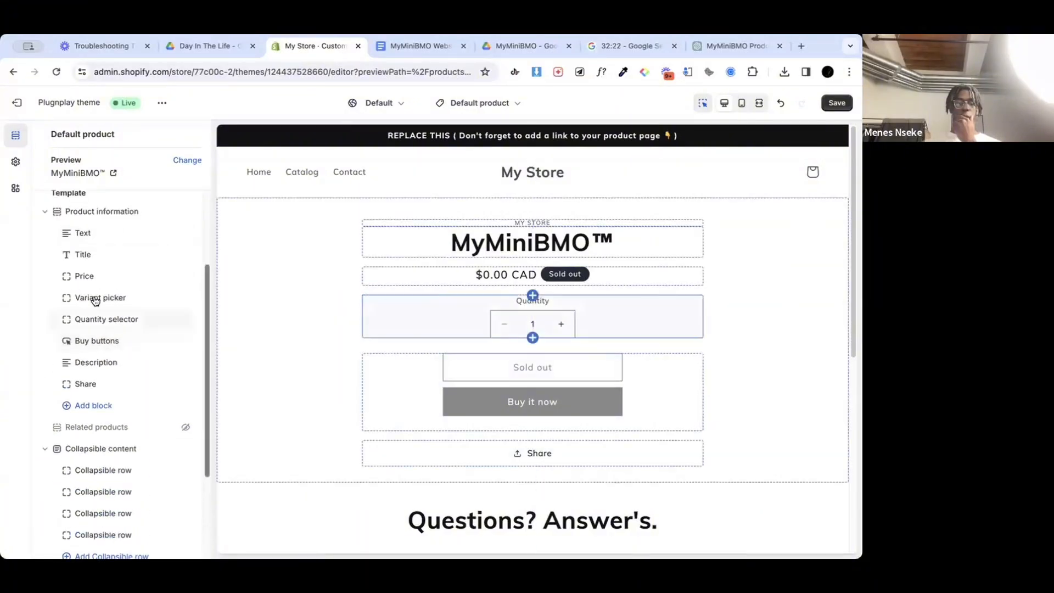
scroll(402, 449, "down", 3)
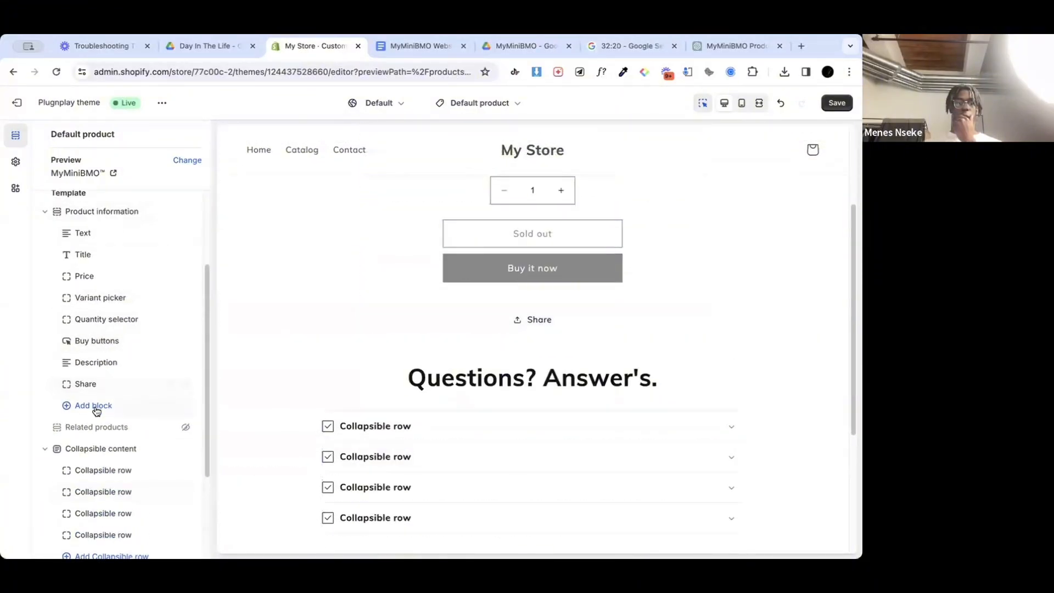
scroll(110, 409, "down", 3)
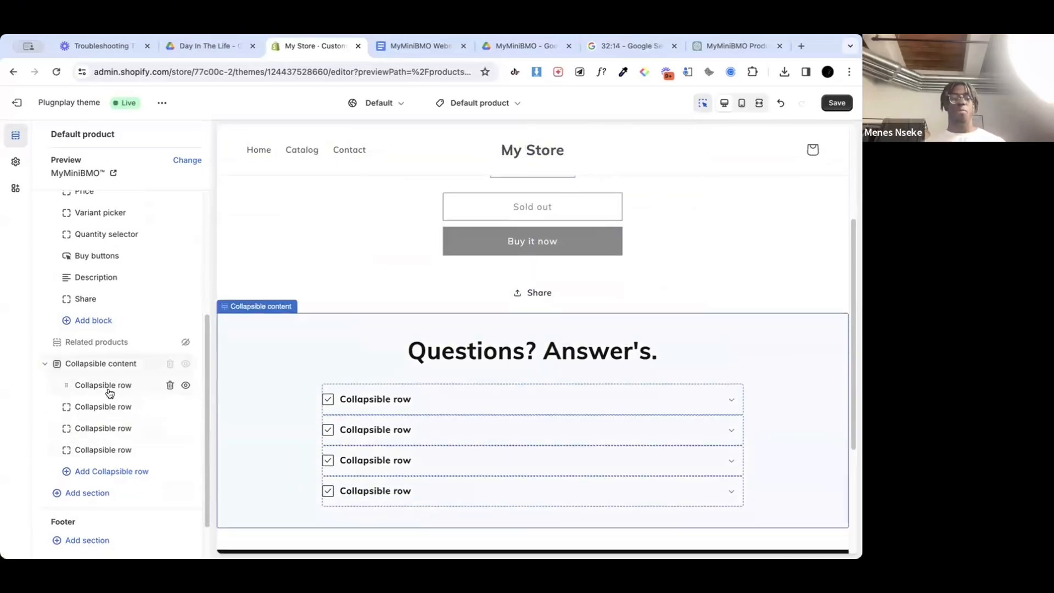
Step: Add a Multicolumn section to the product template and move it above the Collapsible content section
left_click(82, 493)
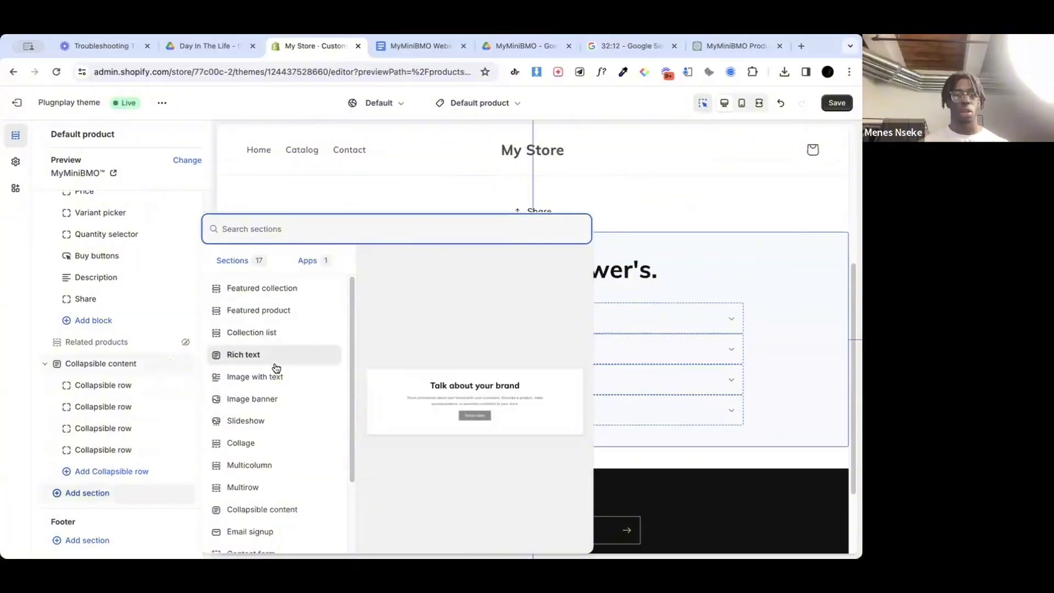
left_click(269, 475)
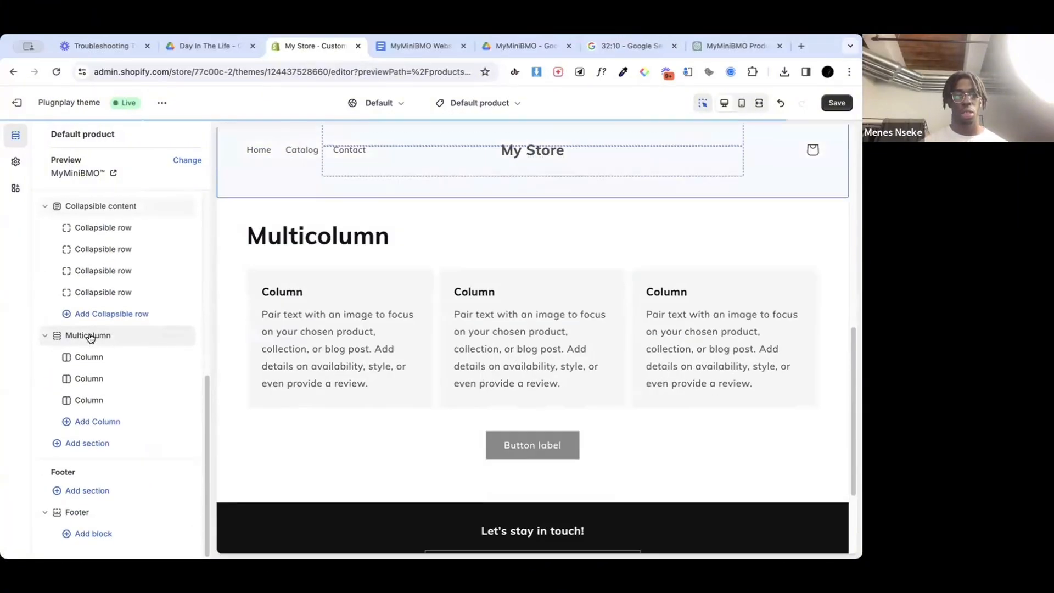
left_click(46, 301)
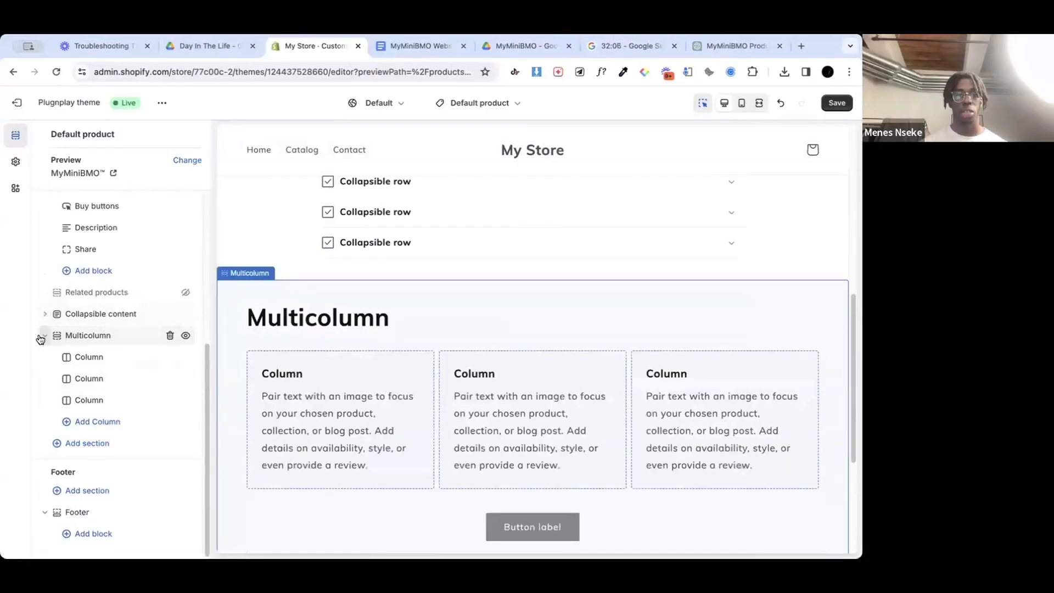
left_click(41, 336)
scroll(352, 318, "up", 5)
scroll(360, 325, "up", 3)
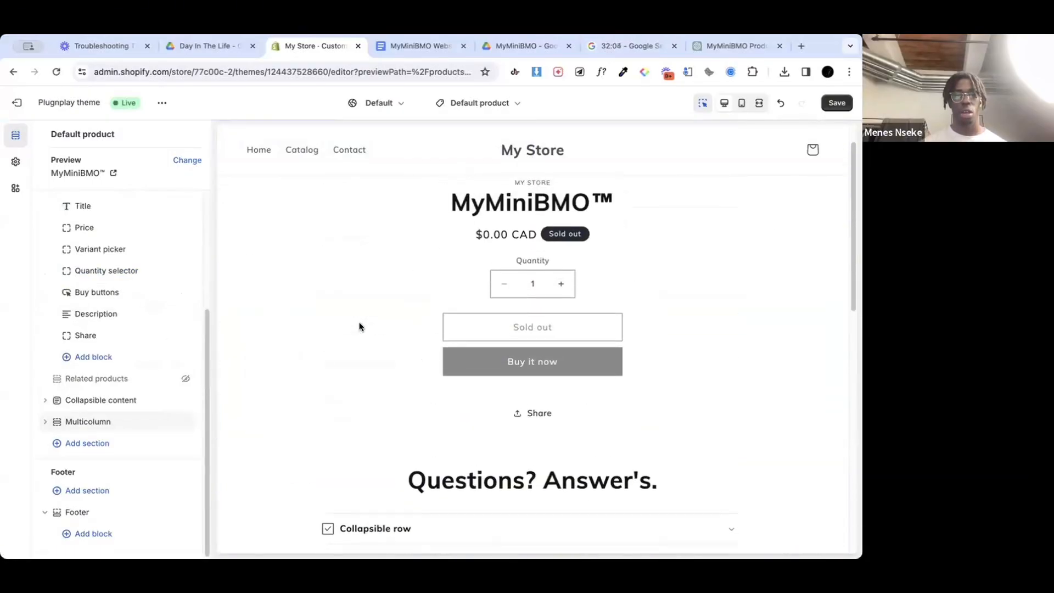
scroll(360, 325, "down", 2)
left_click_drag(98, 424, 146, 399)
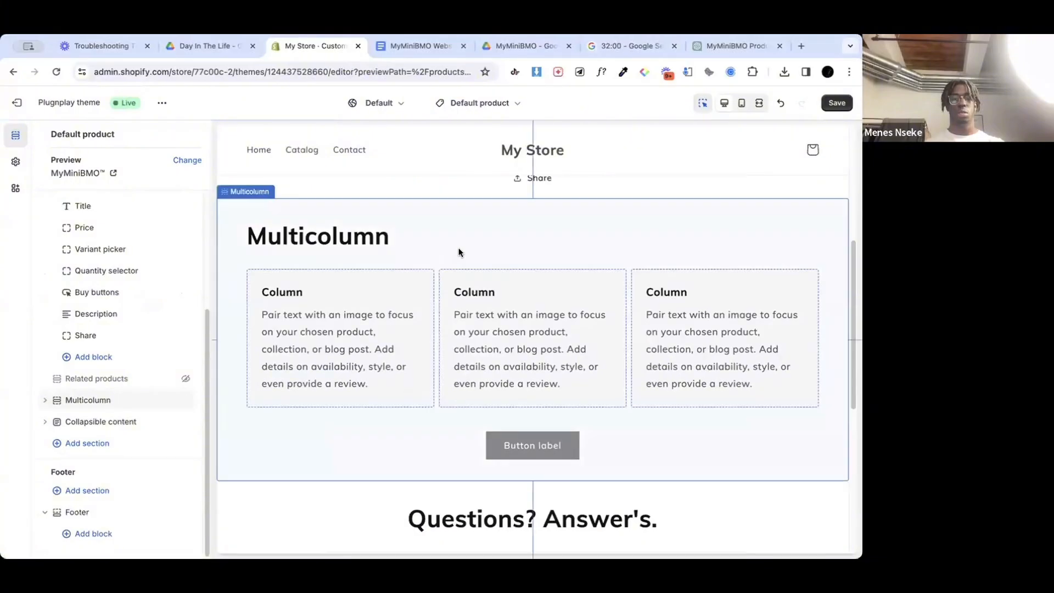
Step: Check the Multicolumn section's placement on the product page and clear its button label
scroll(426, 236, "up", 5)
scroll(460, 252, "down", 6)
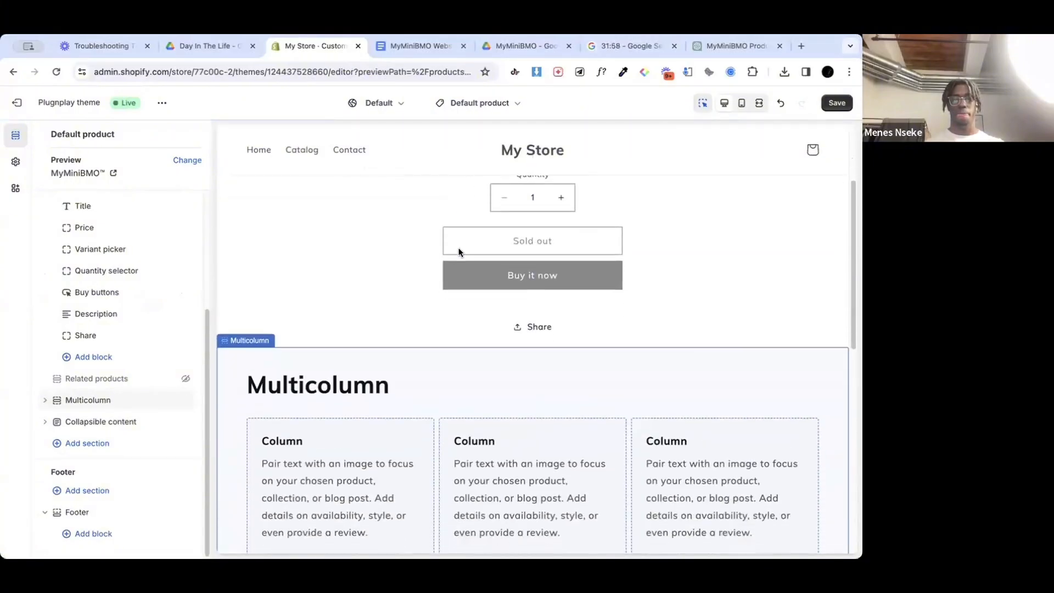
scroll(461, 252, "up", 5)
scroll(459, 251, "down", 3)
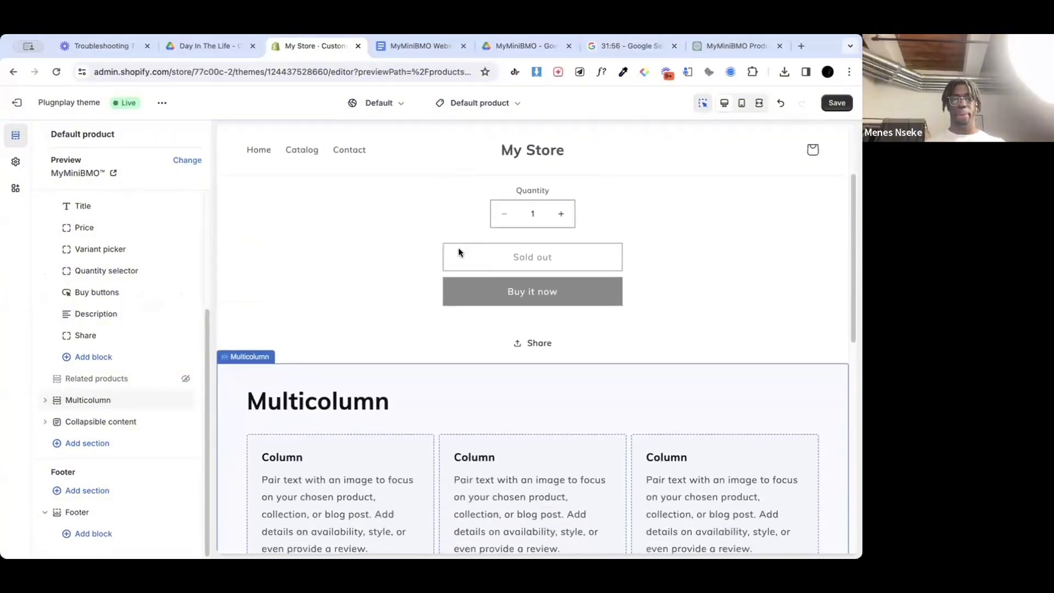
scroll(401, 343, "up", 3)
scroll(401, 344, "down", 4)
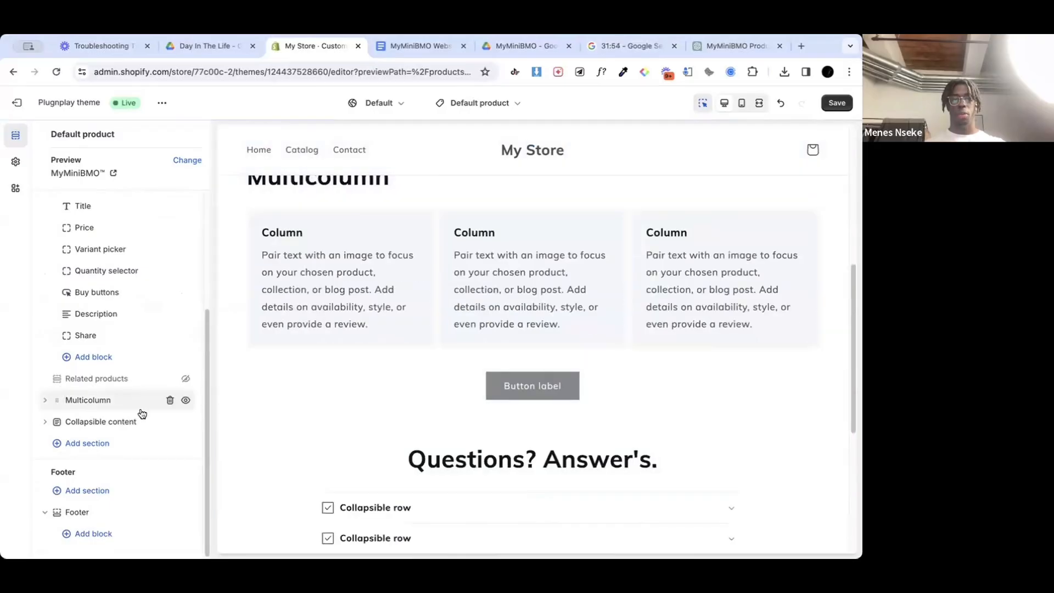
left_click(125, 406)
scroll(117, 335, "down", 10)
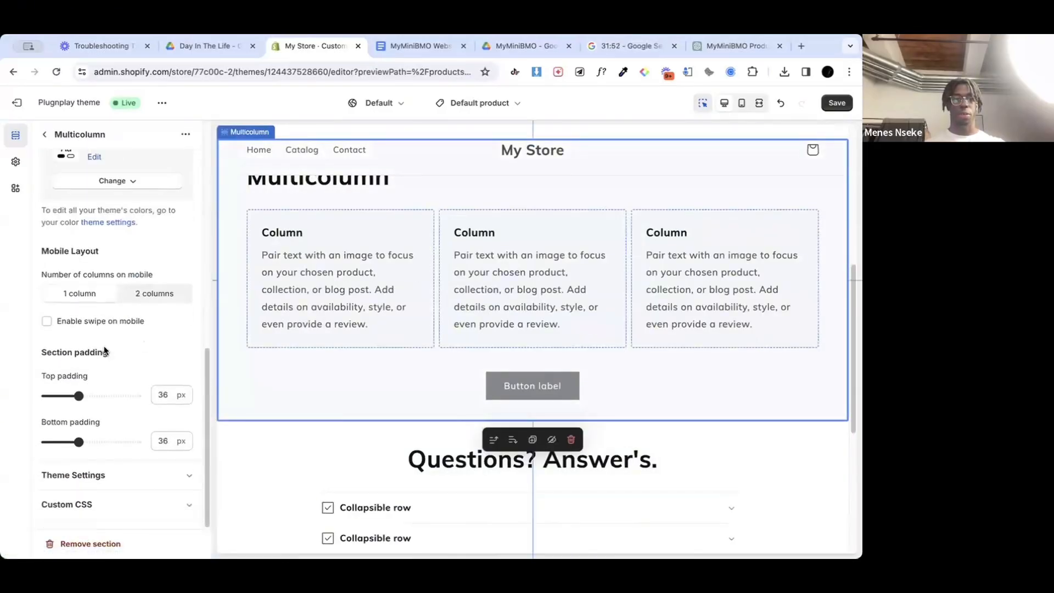
scroll(104, 351, "up", 5)
double_click(66, 333)
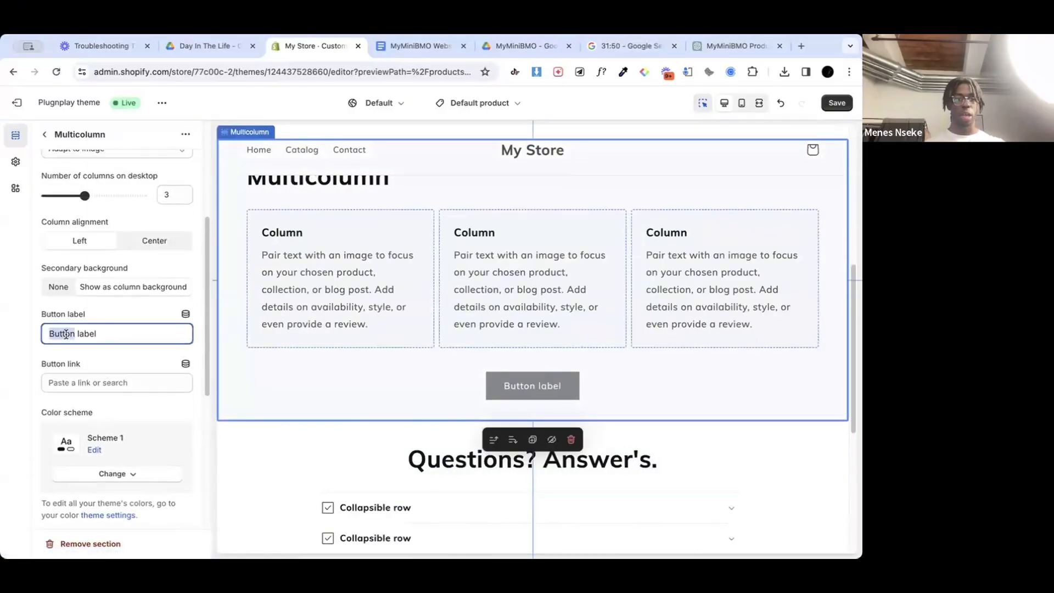
key("BackSpace")
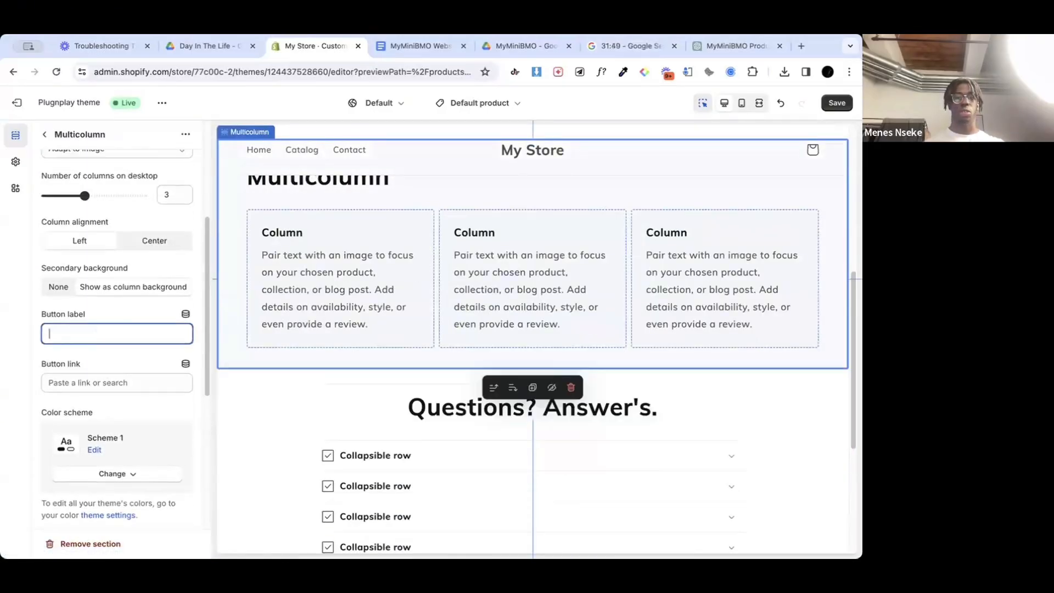
left_click(124, 312)
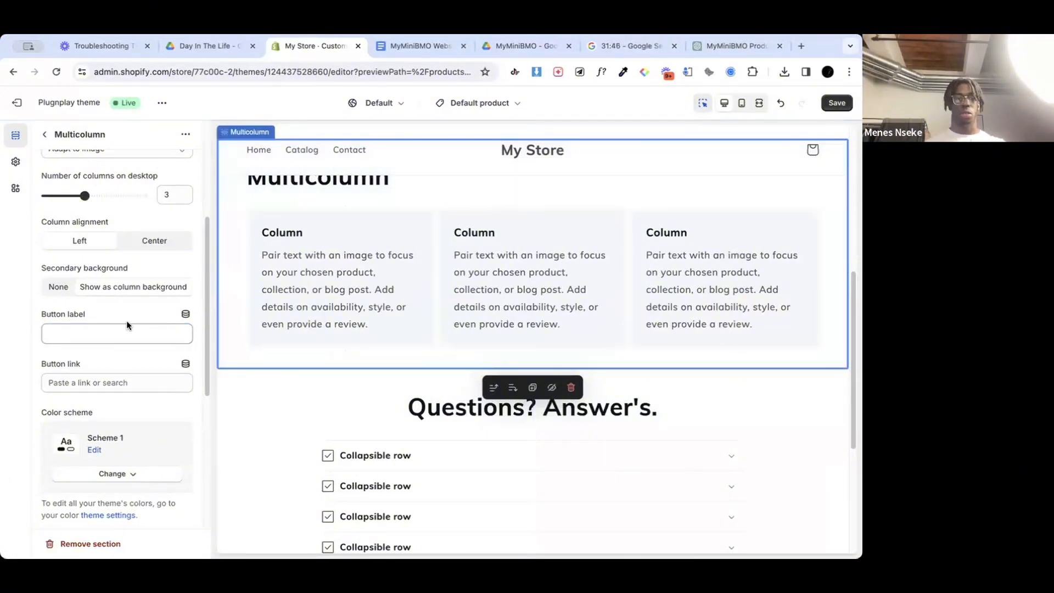
Step: Set the Multicolumn section's column alignment to Center and its secondary background to None
scroll(126, 320, "up", 3)
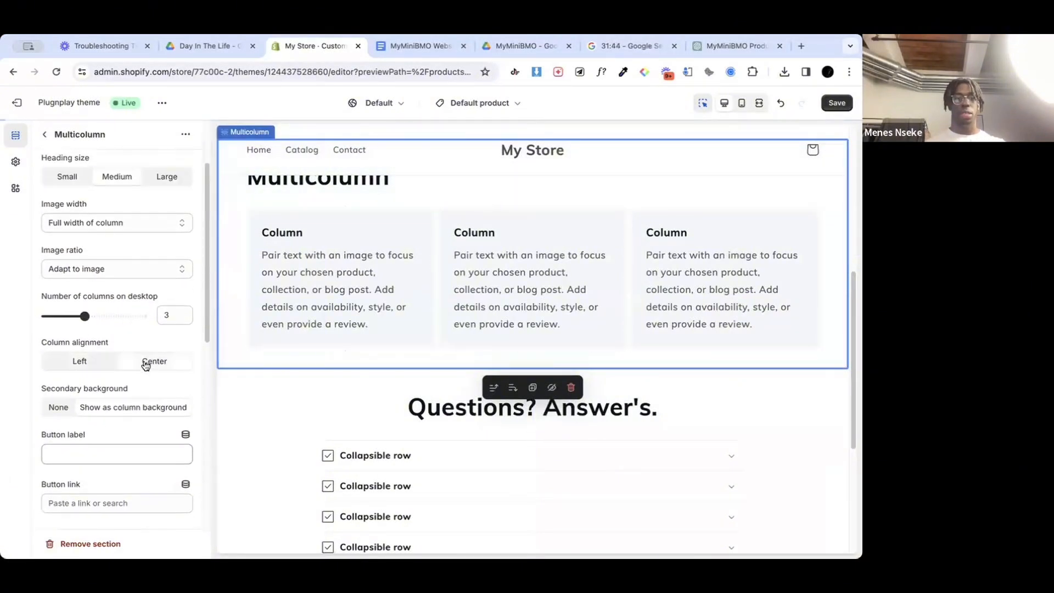
left_click(146, 365)
scroll(140, 407, "down", 1)
left_click(58, 381)
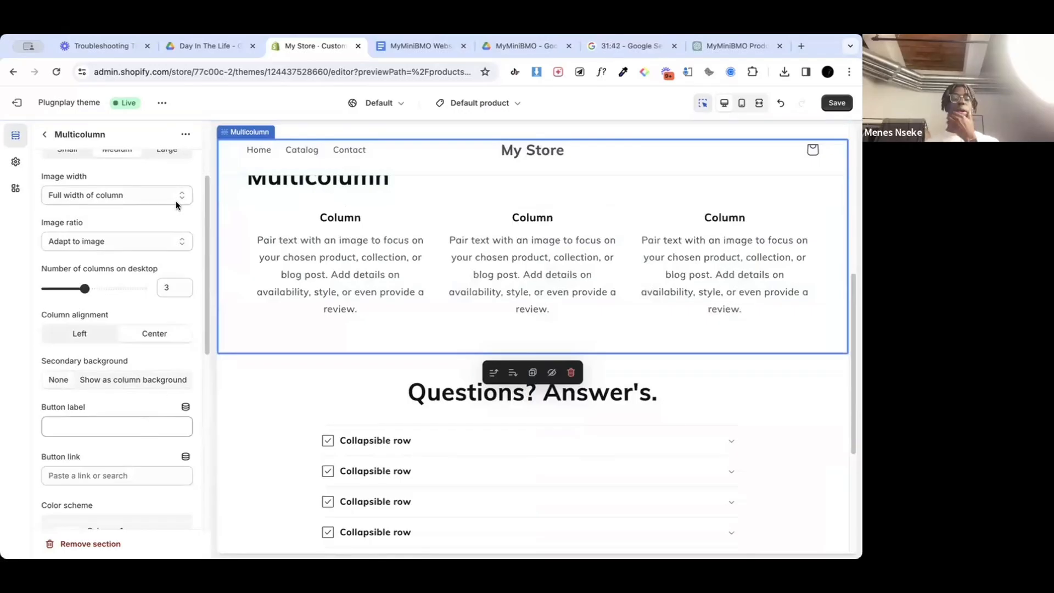
Step: Clear the heading of the product page's Multicolumn section and review the page preview
scroll(120, 362, "up", 1)
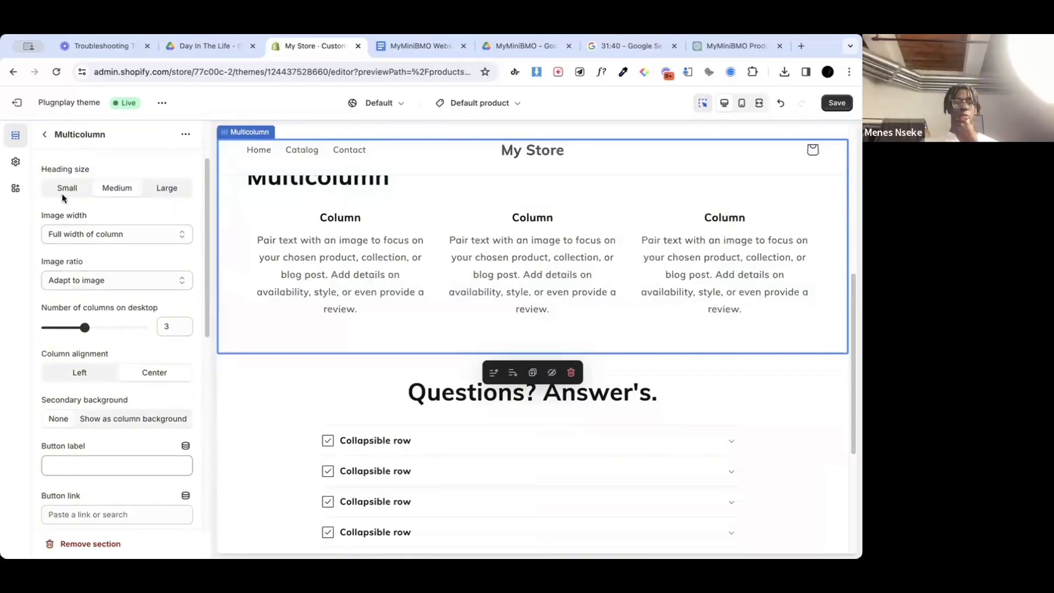
scroll(61, 193, "up", 2)
double_click(66, 216)
key("BackSpace")
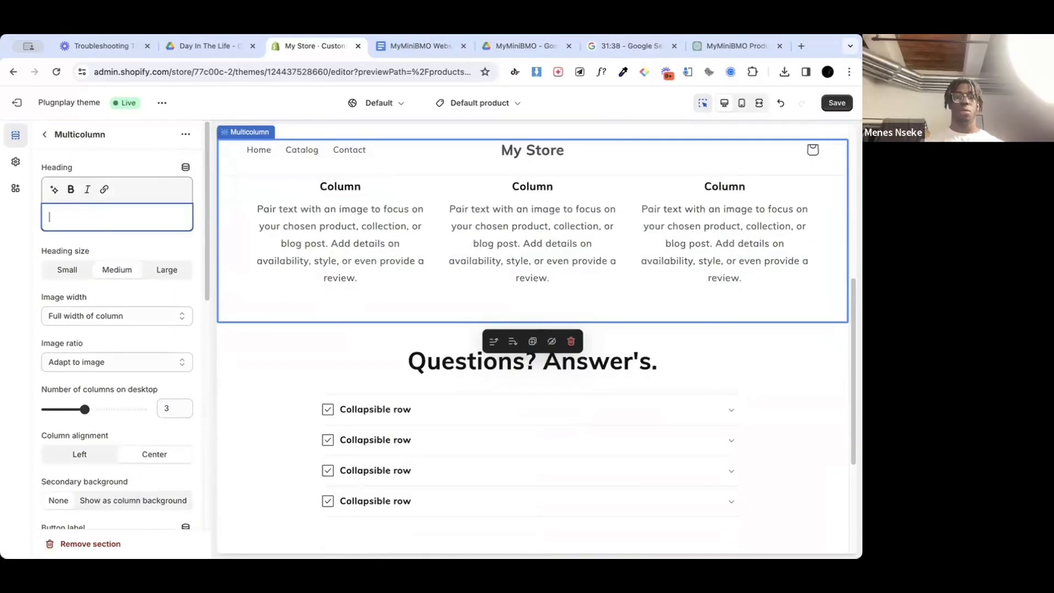
scroll(374, 294, "up", 7)
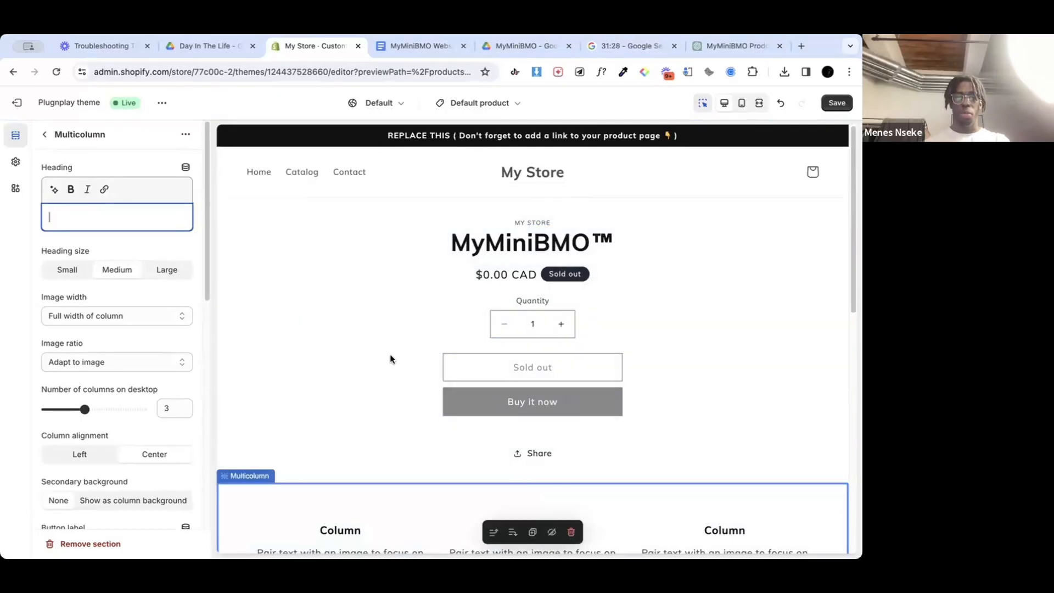
Step: Review the product page preview around the Multicolumn and Collapsible content sections, and return to the template's section list
scroll(390, 358, "down", 5)
scroll(391, 358, "down", 4)
scroll(407, 237, "up", 5)
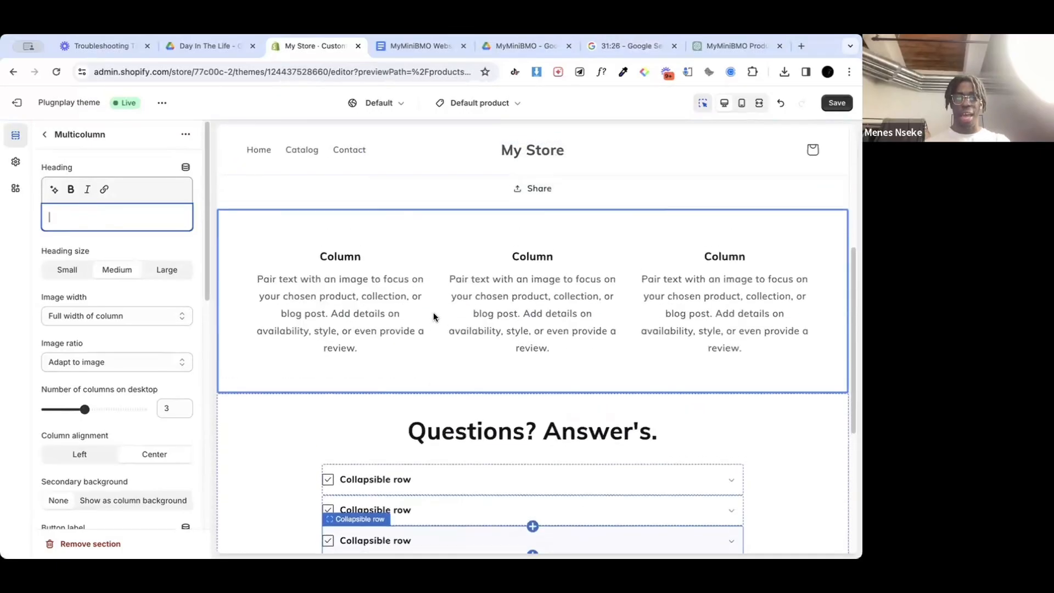
scroll(461, 340, "down", 2)
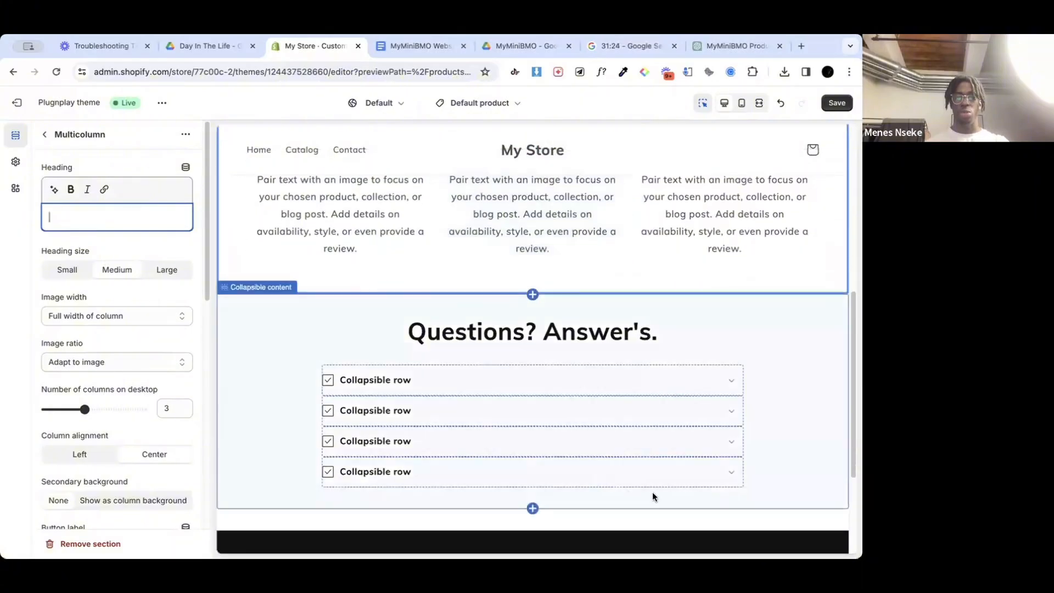
scroll(480, 263, "up", 2)
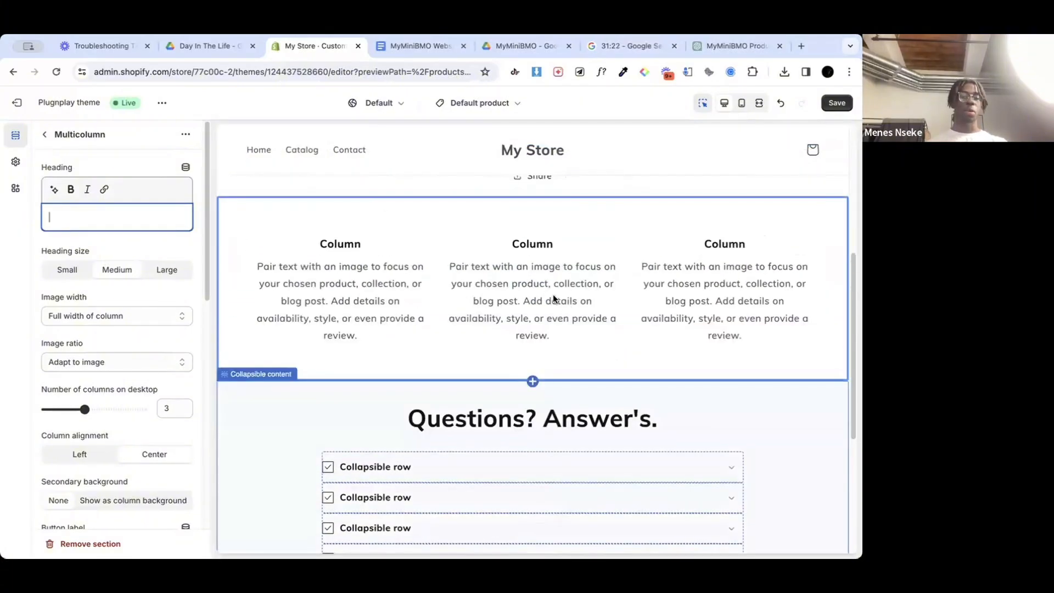
scroll(541, 258, "up", 6)
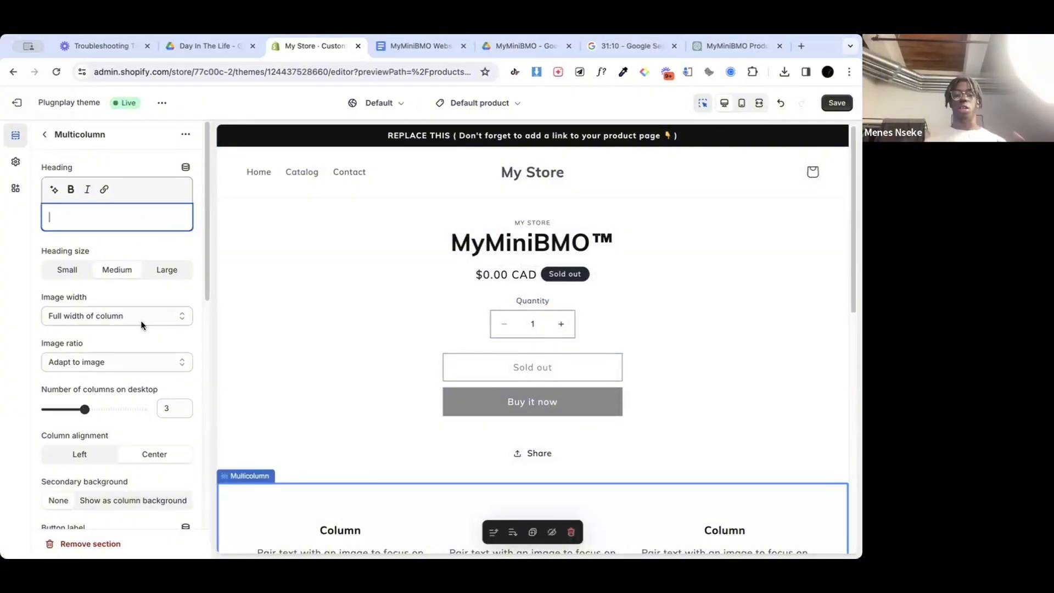
scroll(142, 325, "down", 10)
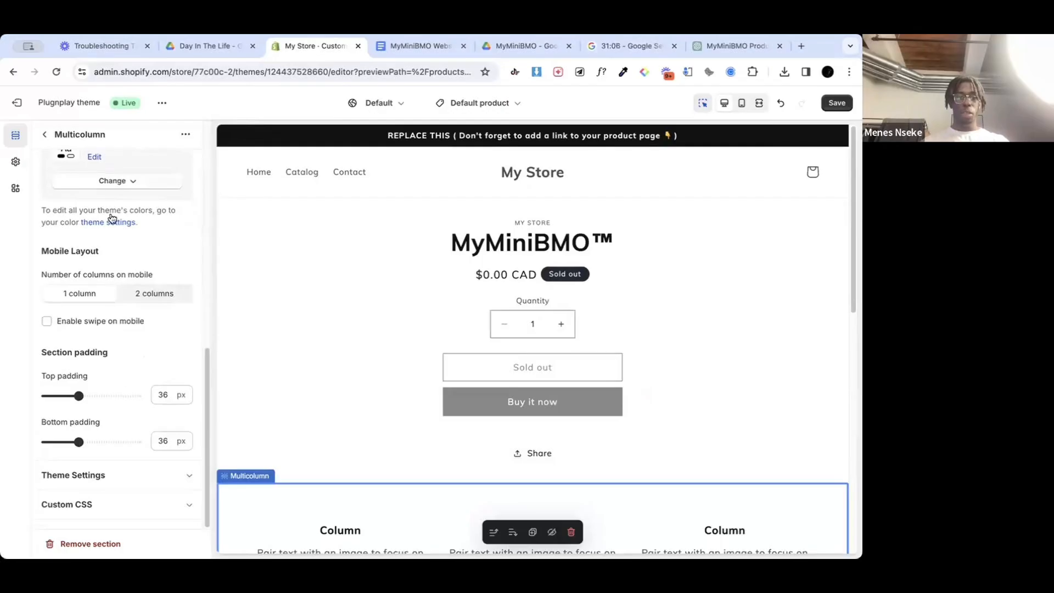
left_click(46, 134)
scroll(285, 283, "down", 5)
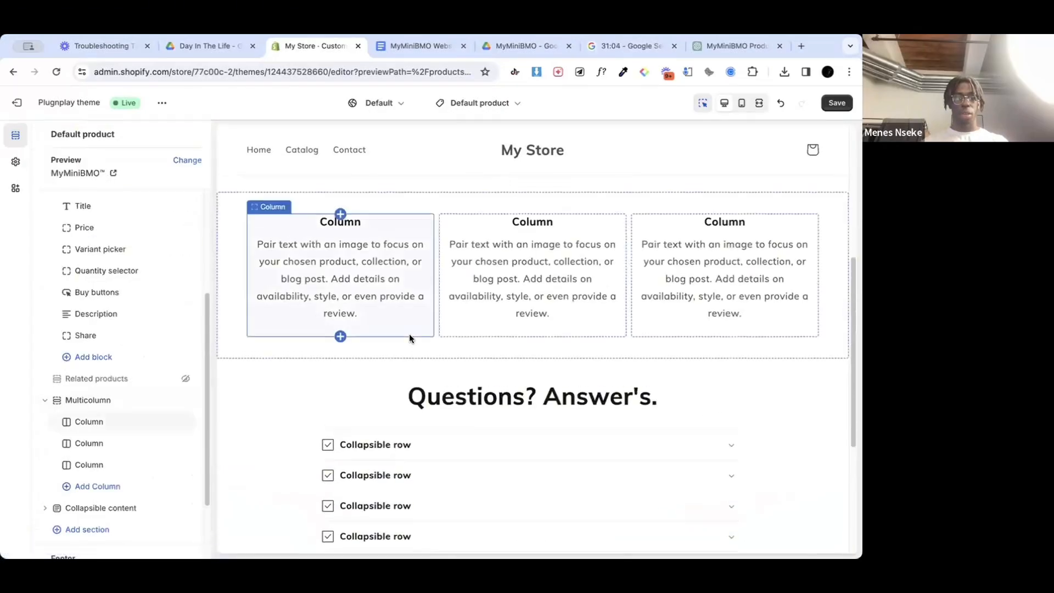
scroll(409, 333, "down", 3)
scroll(410, 335, "up", 3)
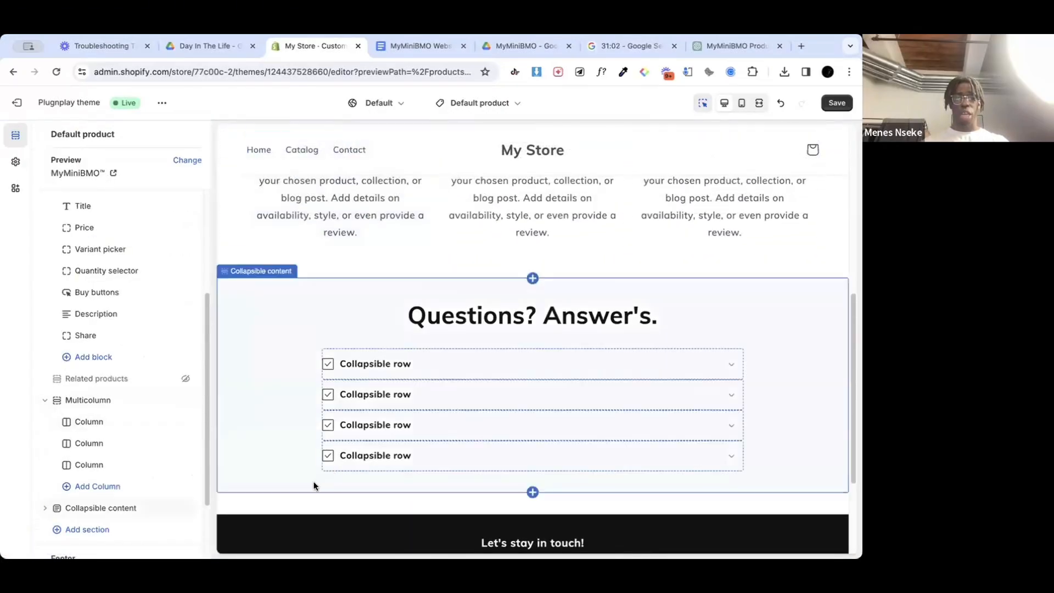
scroll(599, 421, "up", 3)
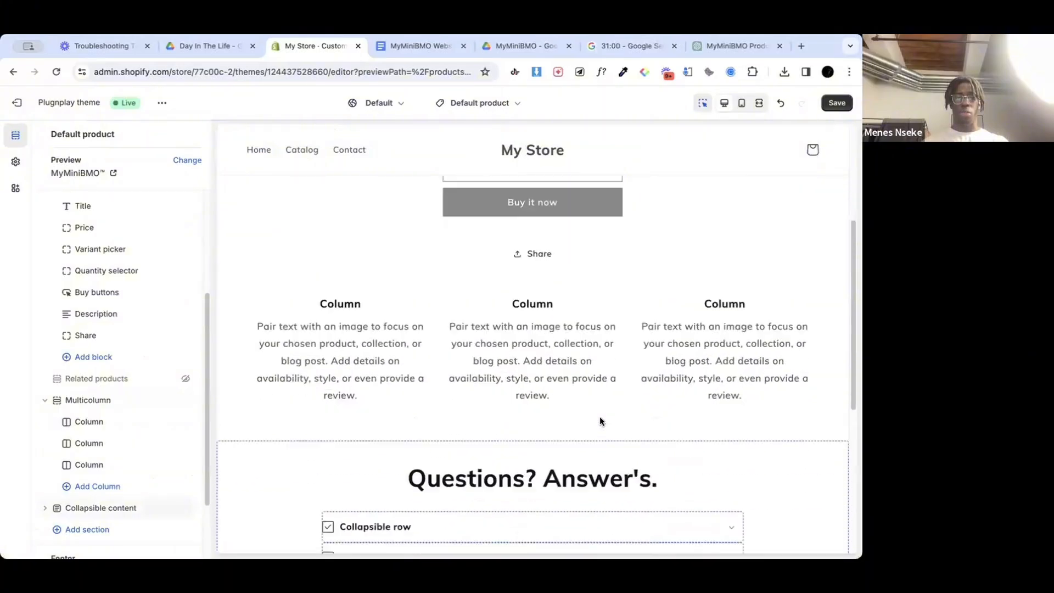
scroll(600, 421, "down", 2)
scroll(599, 421, "up", 4)
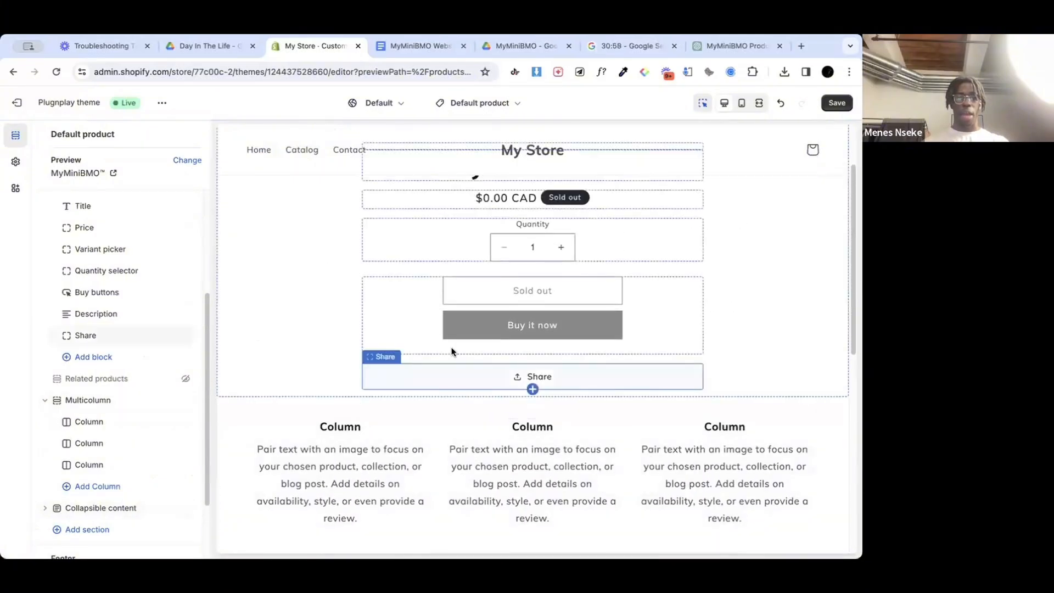
scroll(452, 348, "down", 5)
scroll(104, 439, "up", 4)
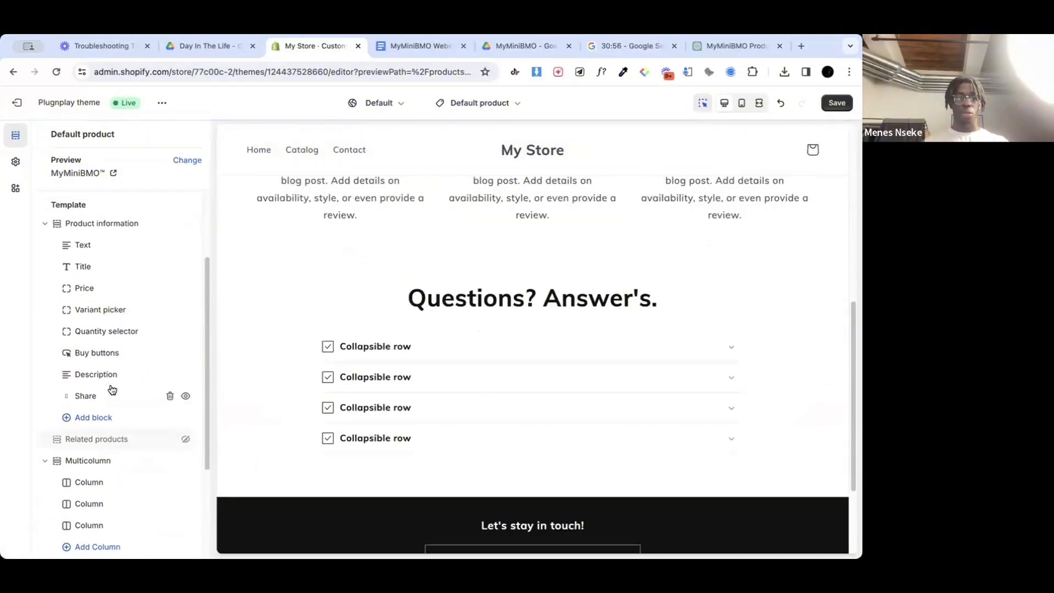
Step: Add a Collapsible row block to the Product information section and set its heading to "Our Guarantee"
left_click(97, 464)
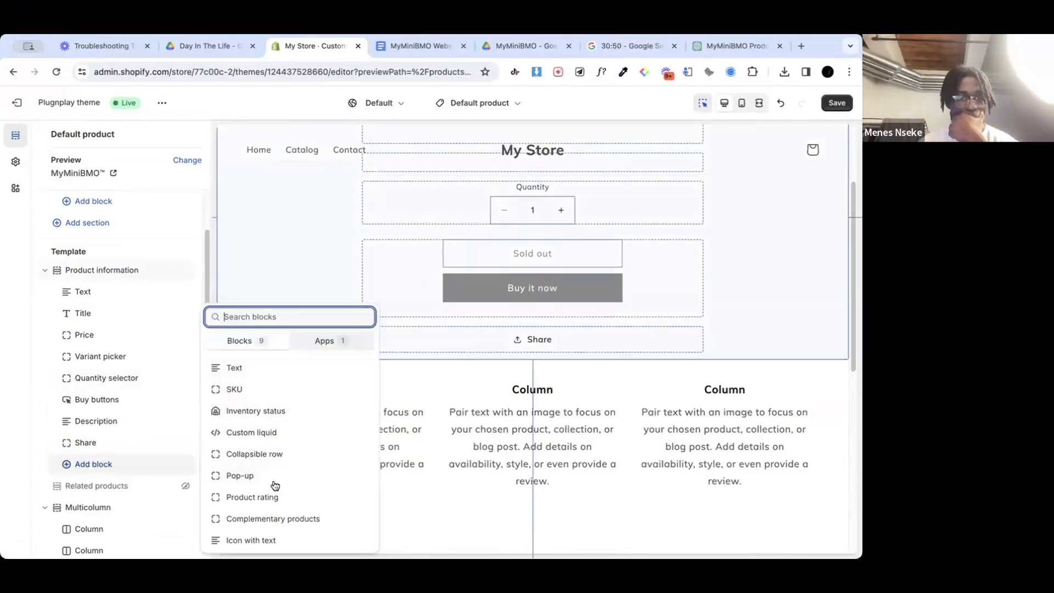
left_click(281, 458)
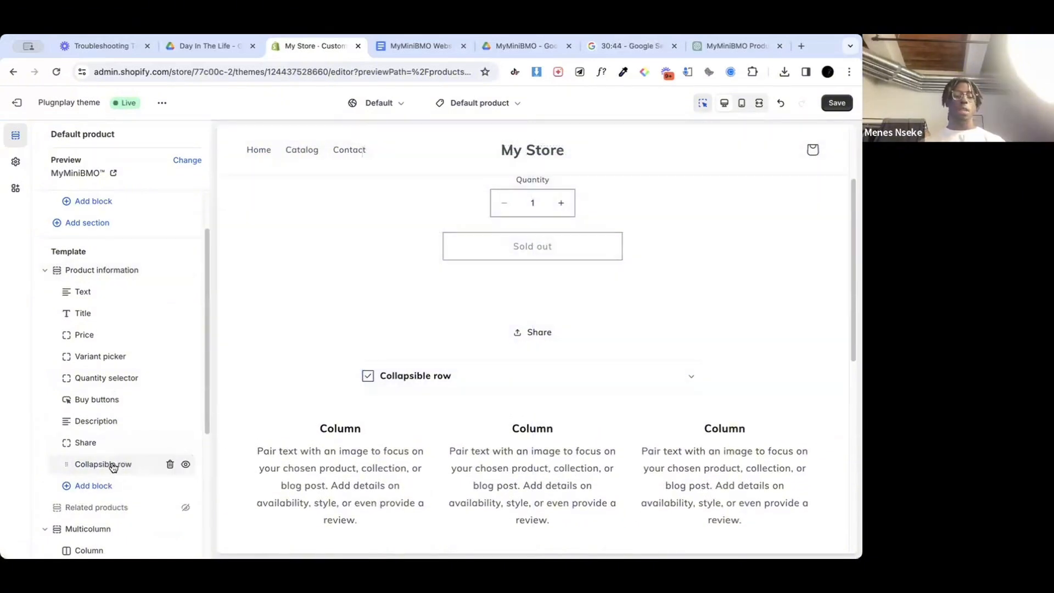
left_click(110, 464)
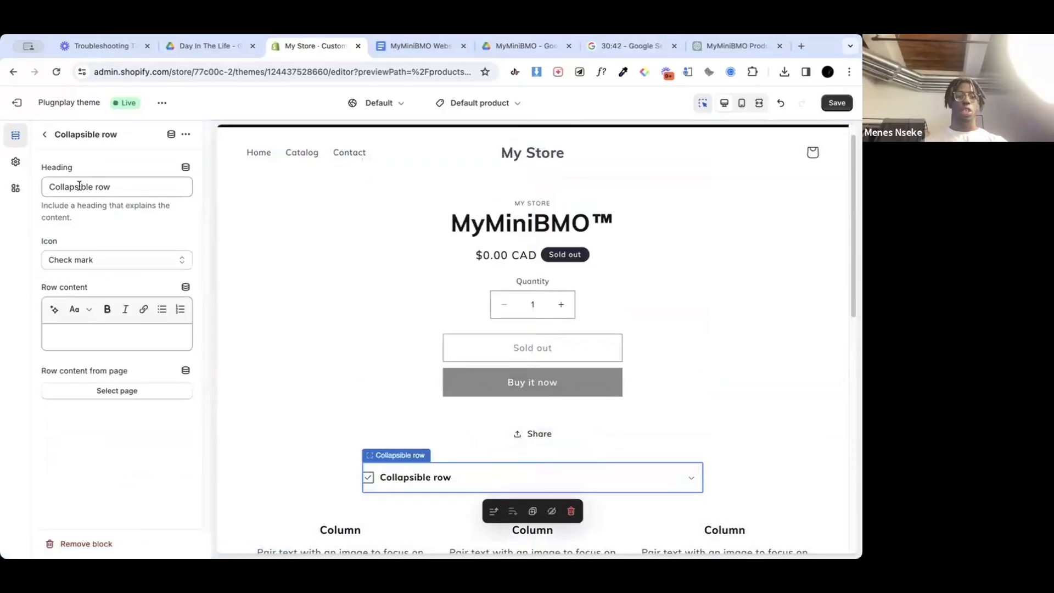
left_click_drag(49, 186, 112, 189)
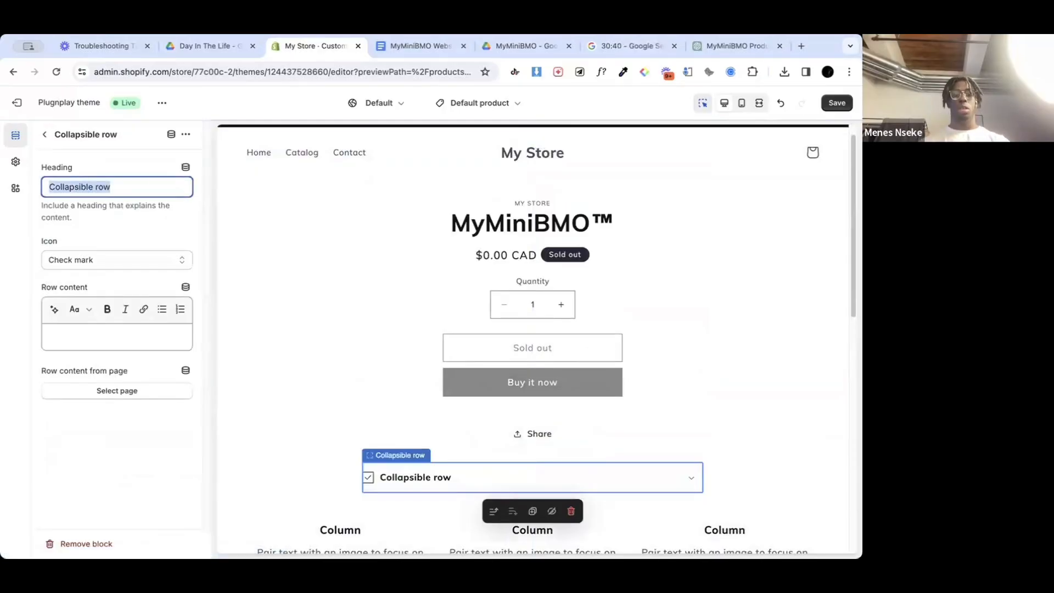
type("Our Guarantee")
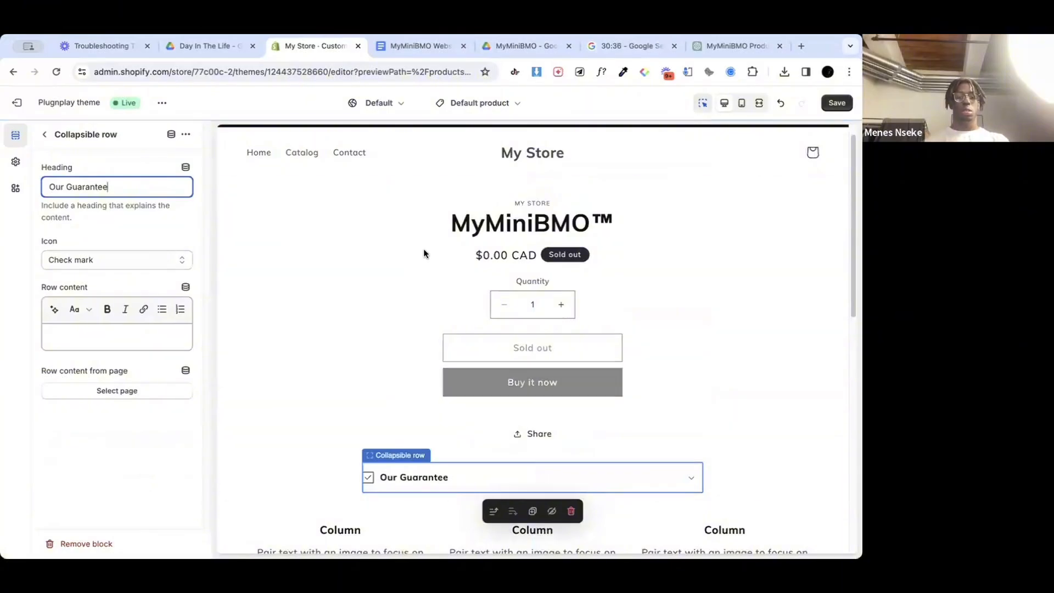
scroll(423, 250, "down", 2)
scroll(424, 250, "up", 1)
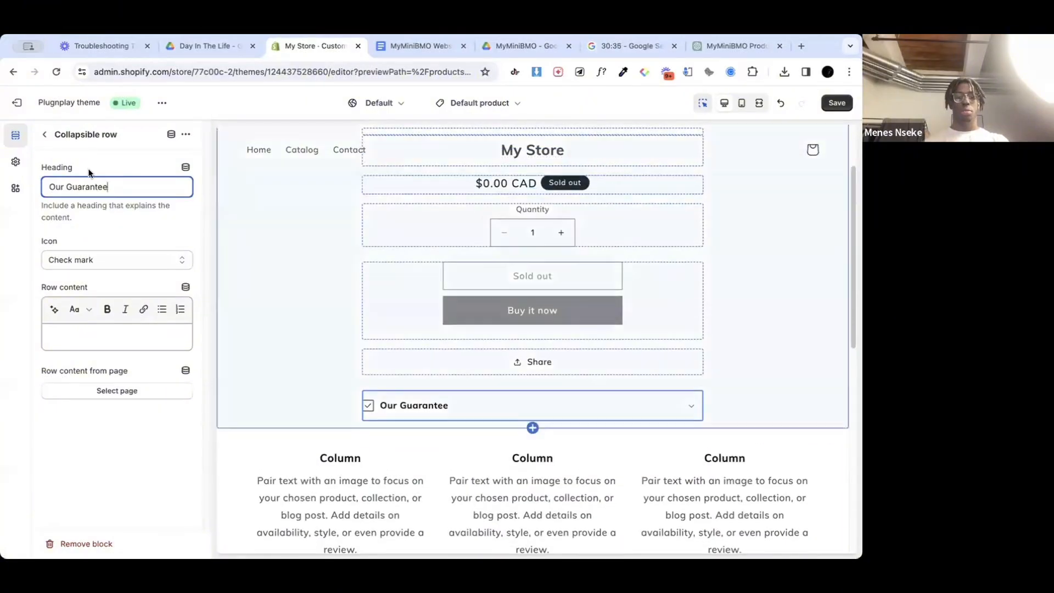
left_click(112, 260)
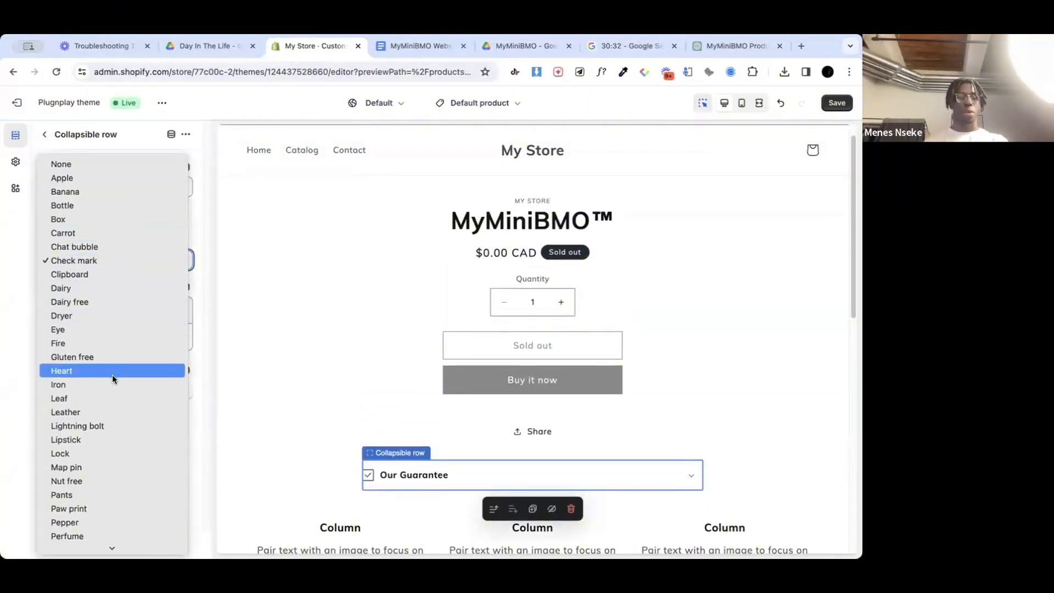
scroll(109, 452, "down", 4)
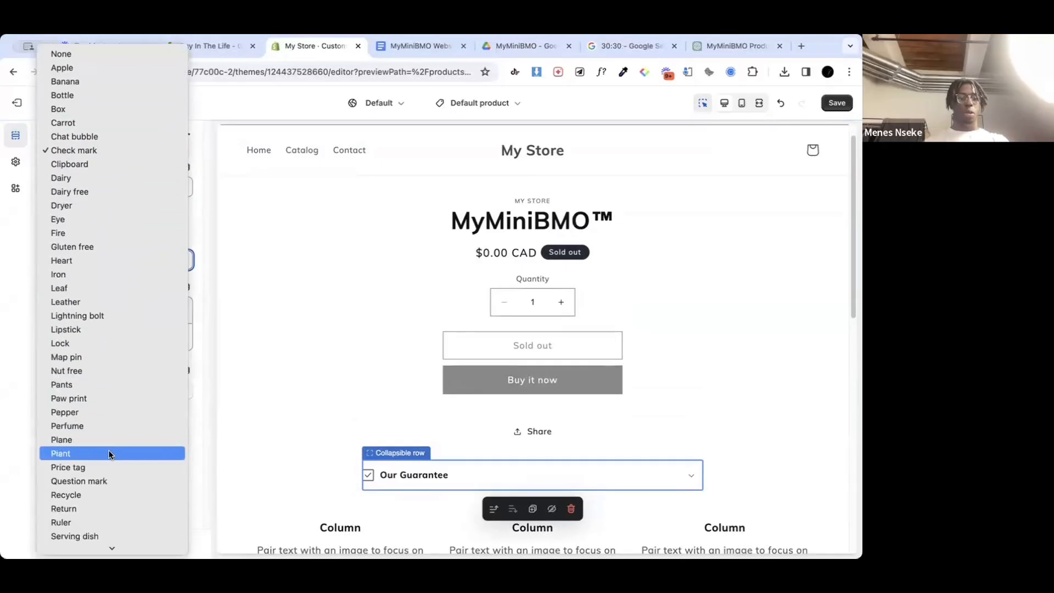
scroll(108, 452, "down", 4)
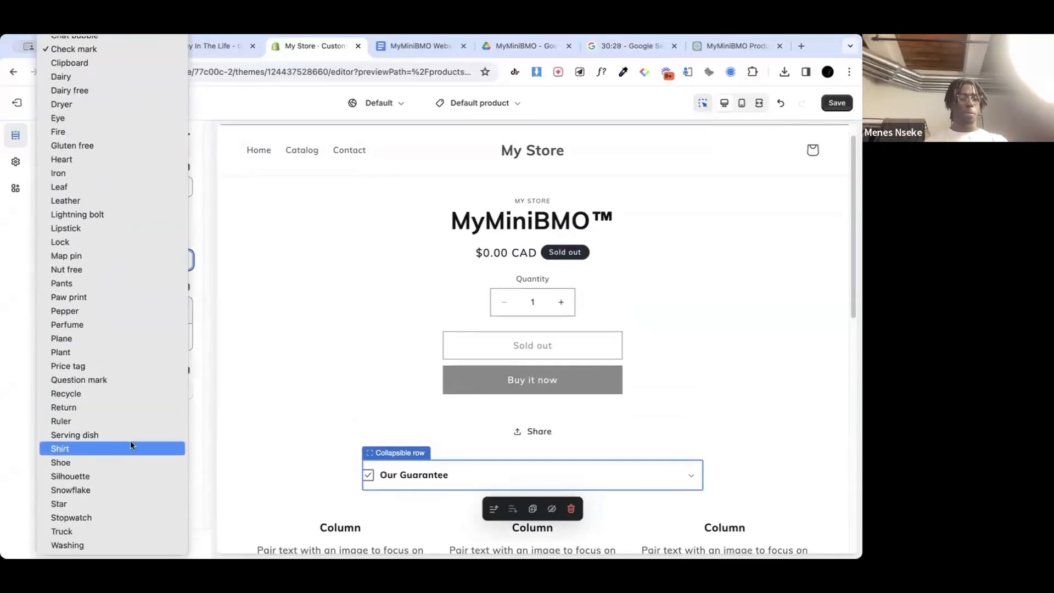
left_click(203, 380)
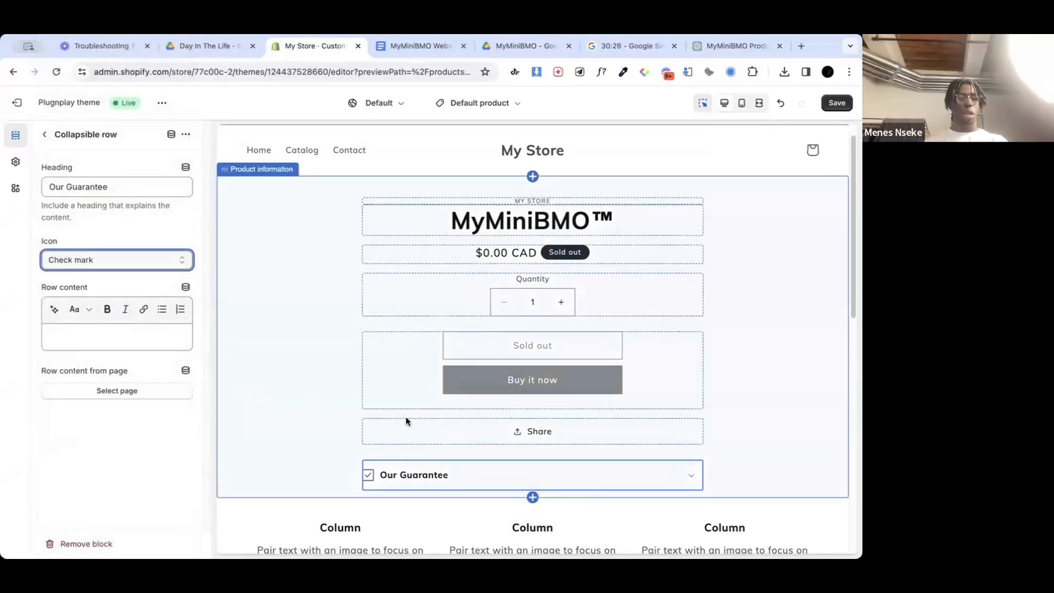
Step: Copy the "You'll Love It, Or It's Free" guarantee text from the MyMiniBMO Website Copy document into the row content and expand the row to check it
left_click(120, 329)
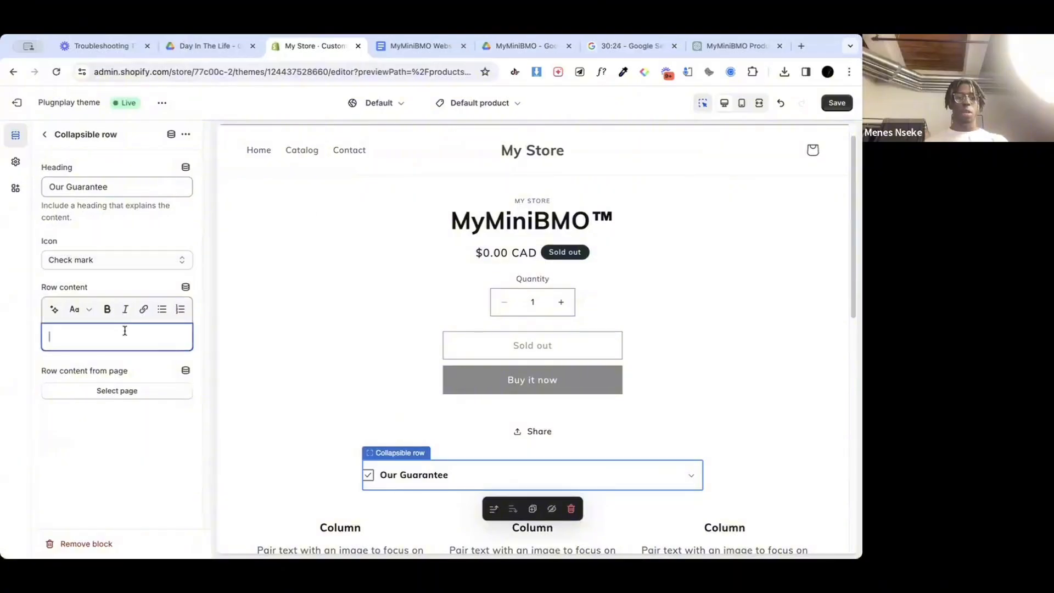
left_click(412, 45)
scroll(469, 419, "down", 9)
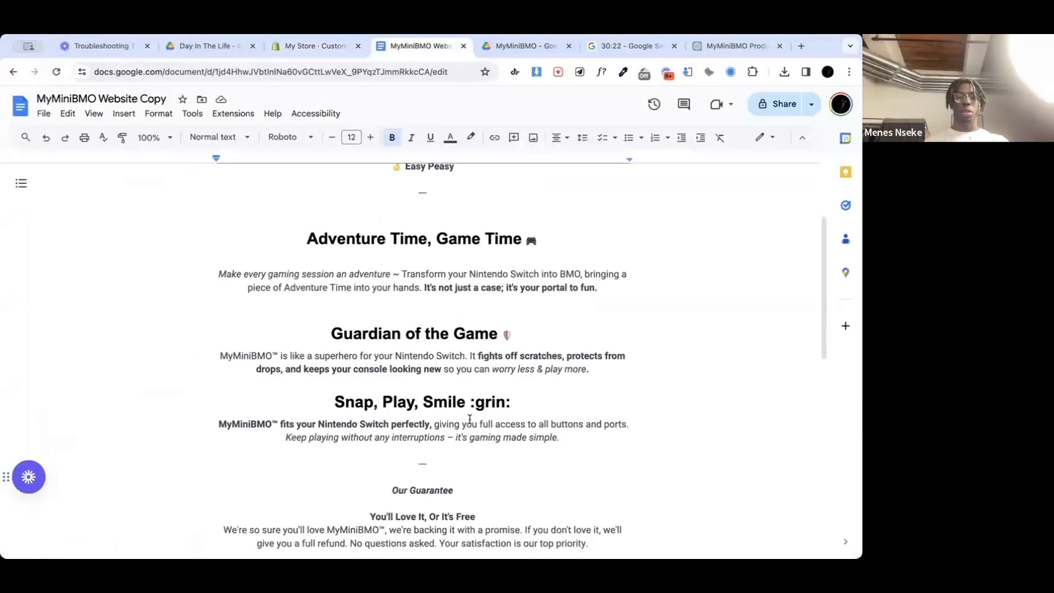
scroll(469, 419, "up", 3)
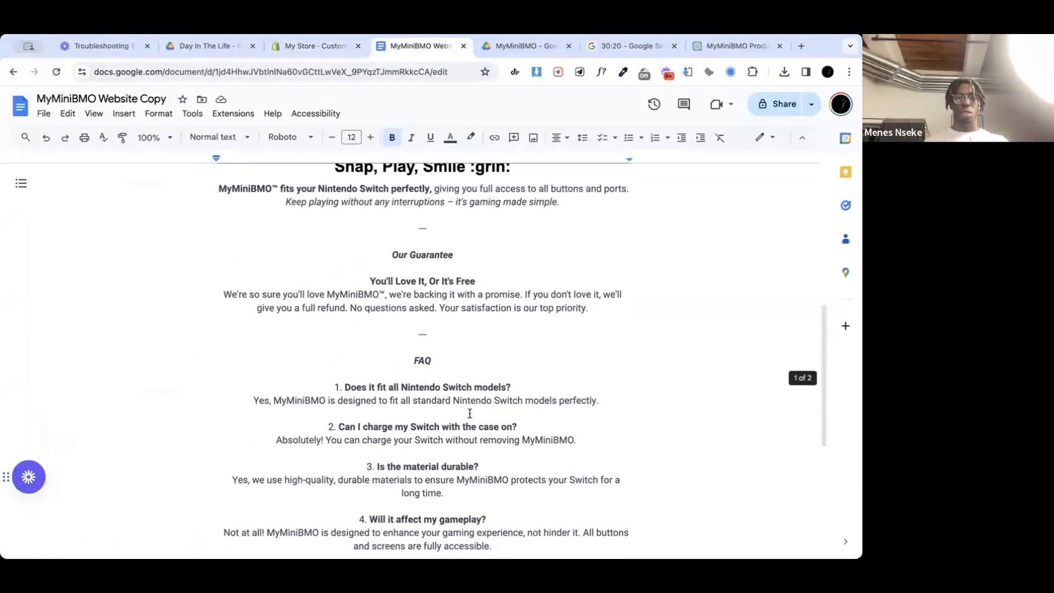
left_click_drag(371, 277, 602, 311)
key("ctrl+c")
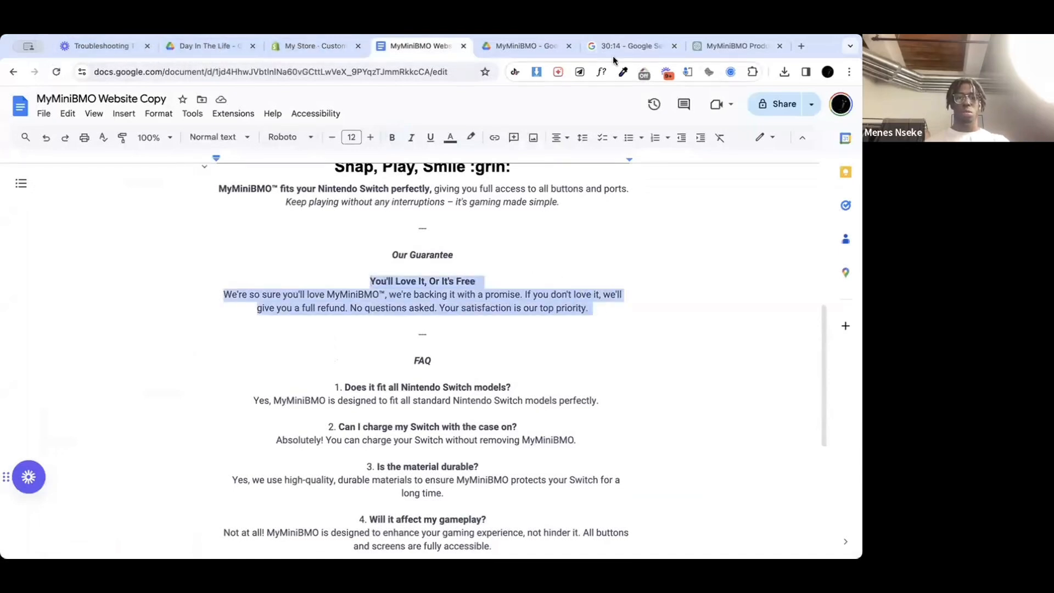
left_click(316, 46)
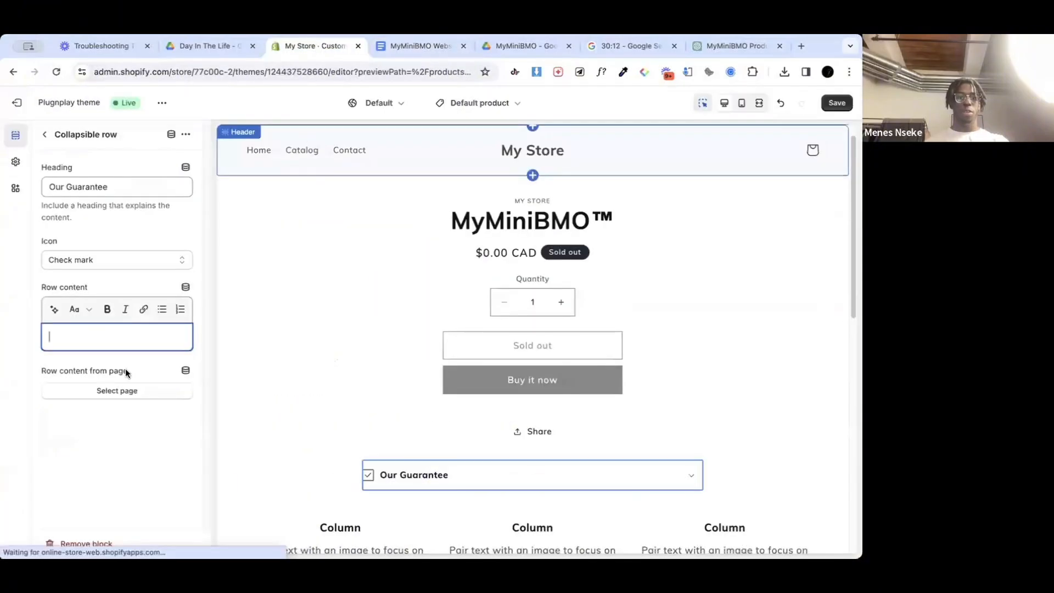
left_click(90, 341)
key("ctrl+v")
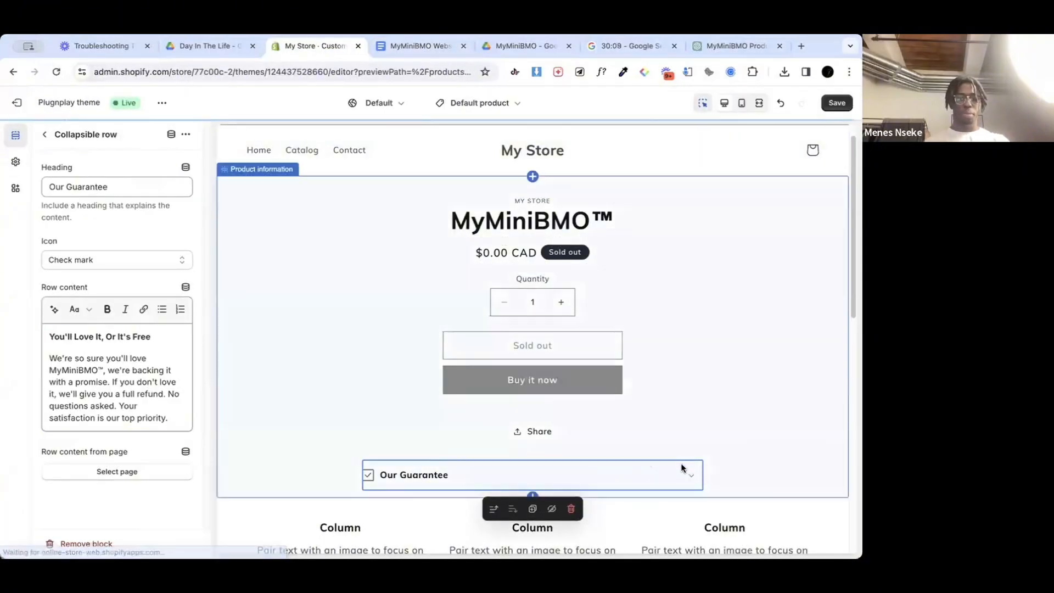
left_click(690, 477)
scroll(640, 394, "down", 3)
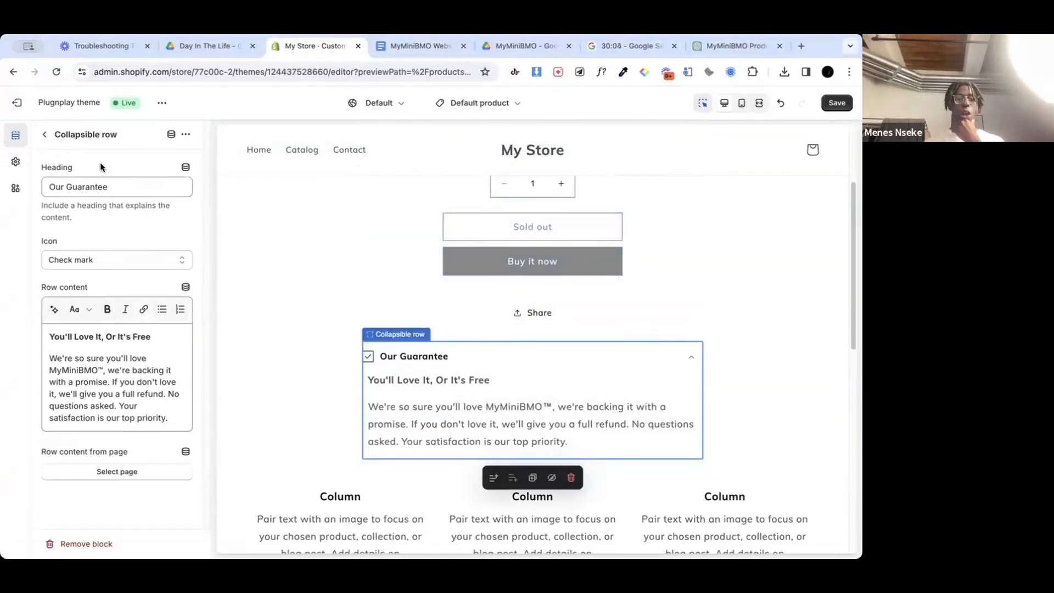
Step: Try "You'll Love It, Or It's Free" as the collapsible row's heading, copied from its row content
left_click_drag(159, 337, 42, 332)
key("ctrl+c")
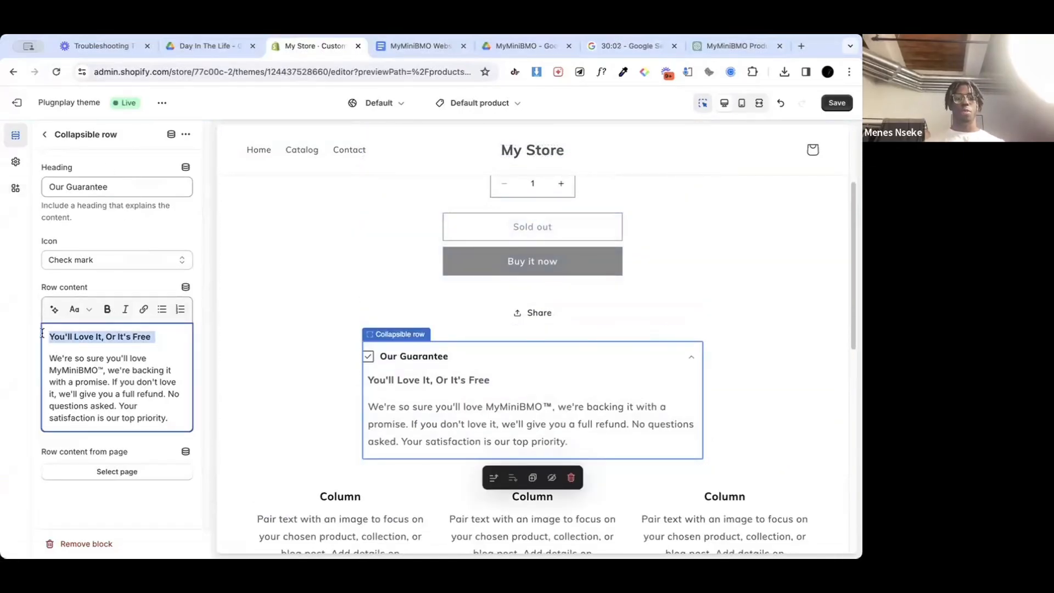
triple_click(127, 187)
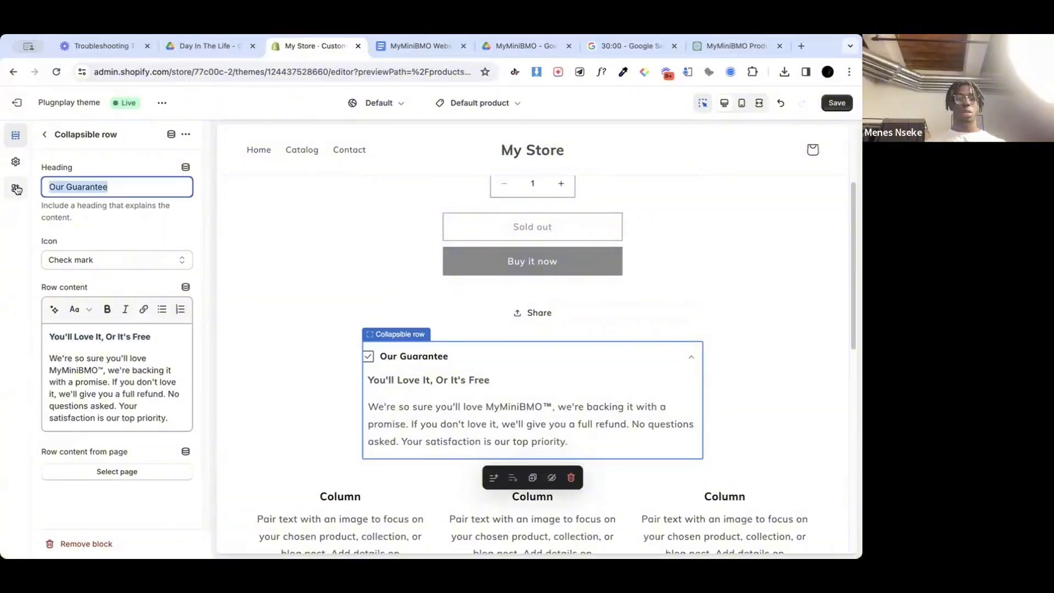
key("ctrl+v")
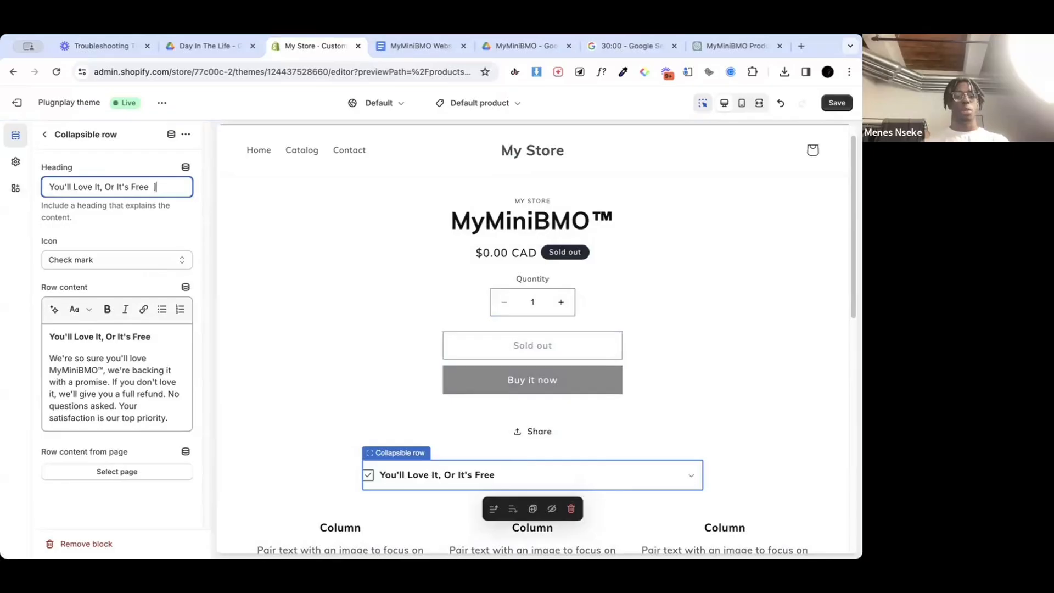
key("BackSpace")
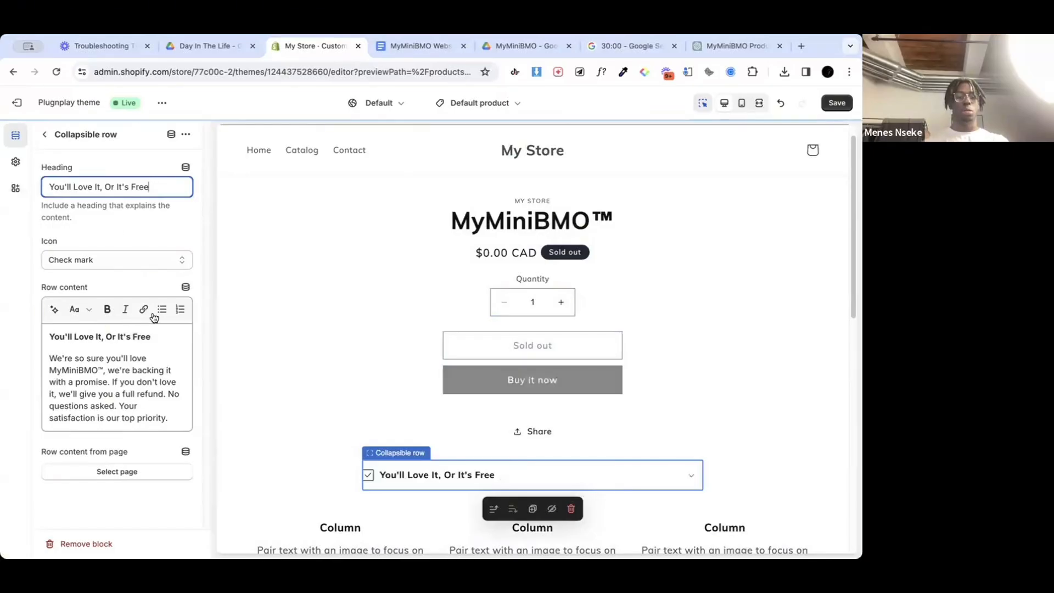
Step: Set the collapsible row's heading to "Our Guarantee" and delete the bold "You'll Love It, Or It's Free" line from its content
left_click_drag(166, 186, 7, 188)
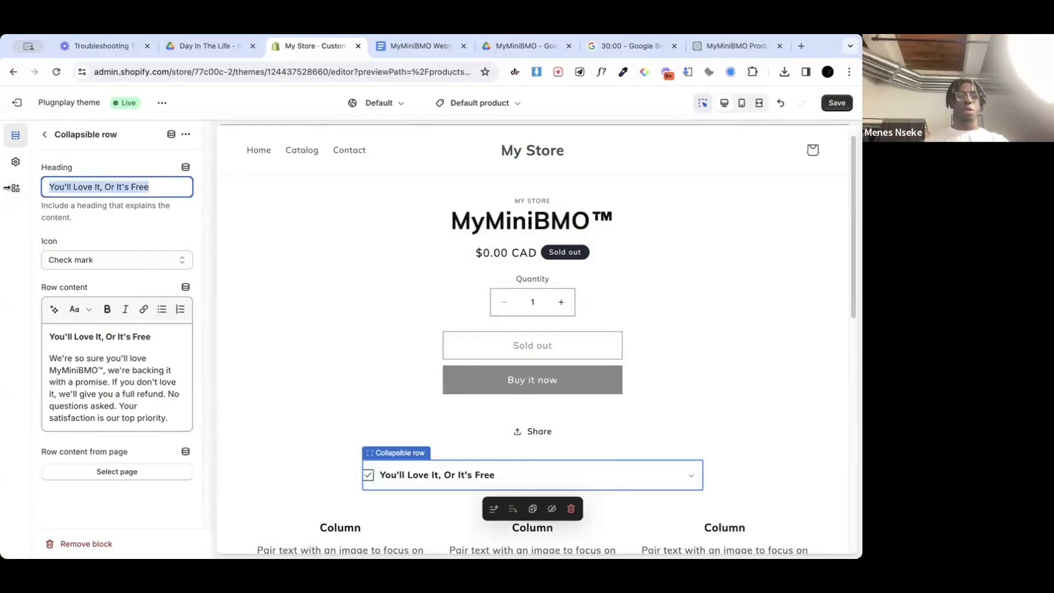
type("Our")
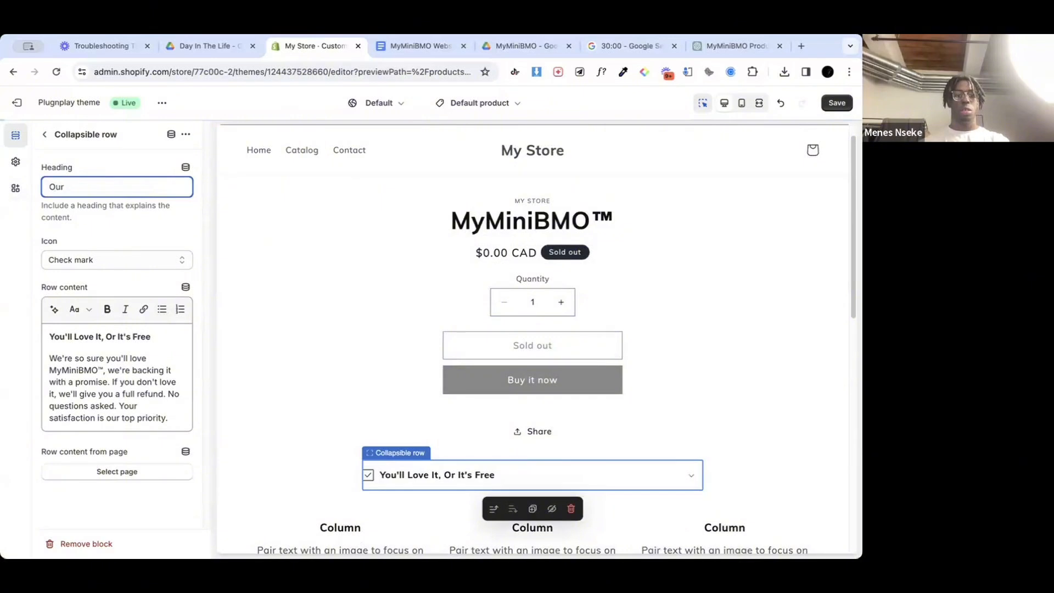
type(" Guarantee")
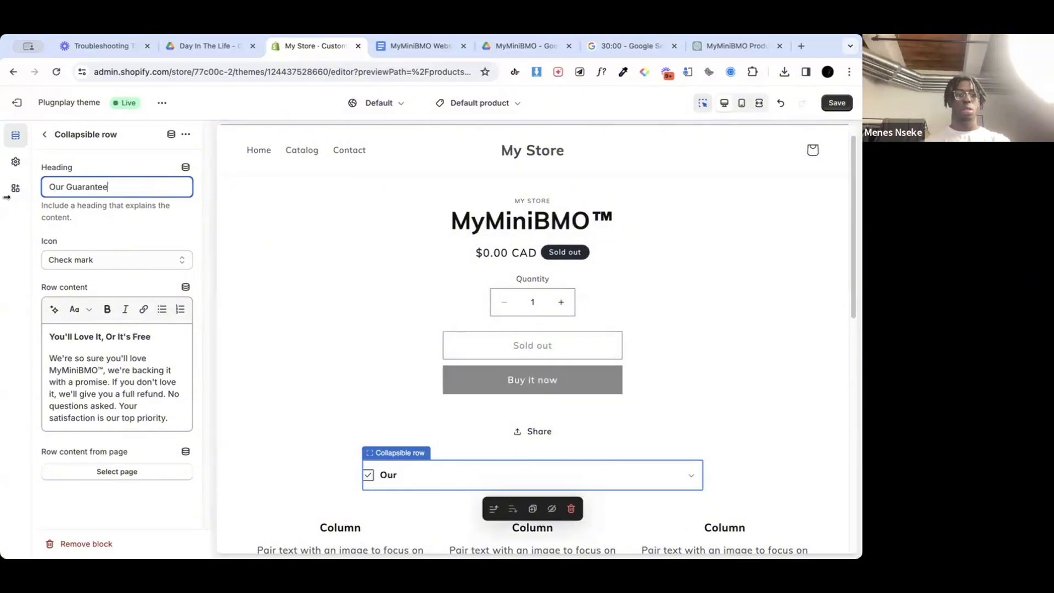
left_click_drag(153, 337, 41, 337)
key("BackSpace")
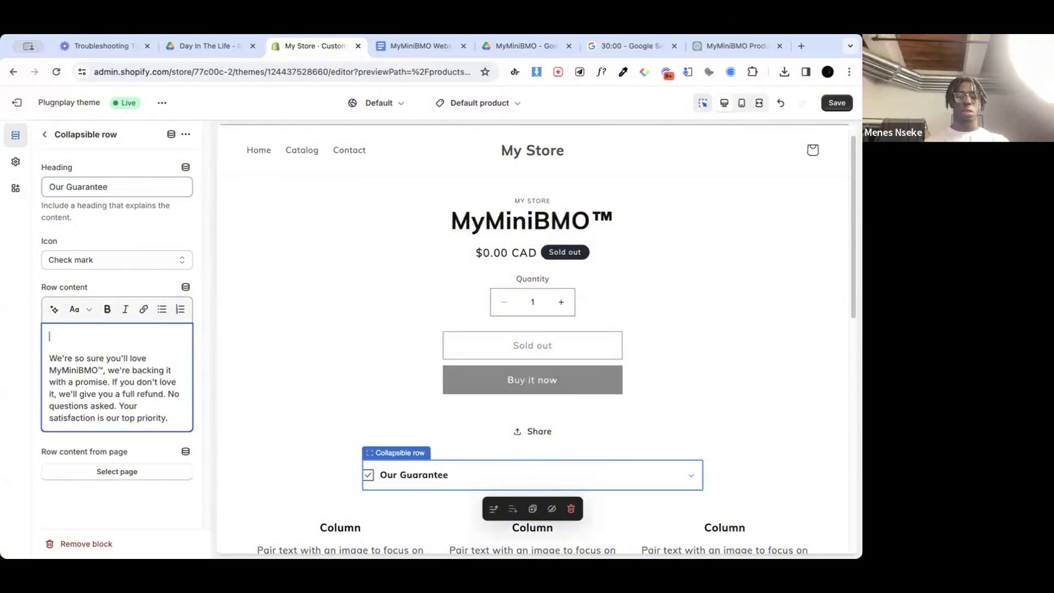
Step: Delete the empty line above the guarantee text in the row content and expand the "Our Guarantee" row to check it
key("Delete")
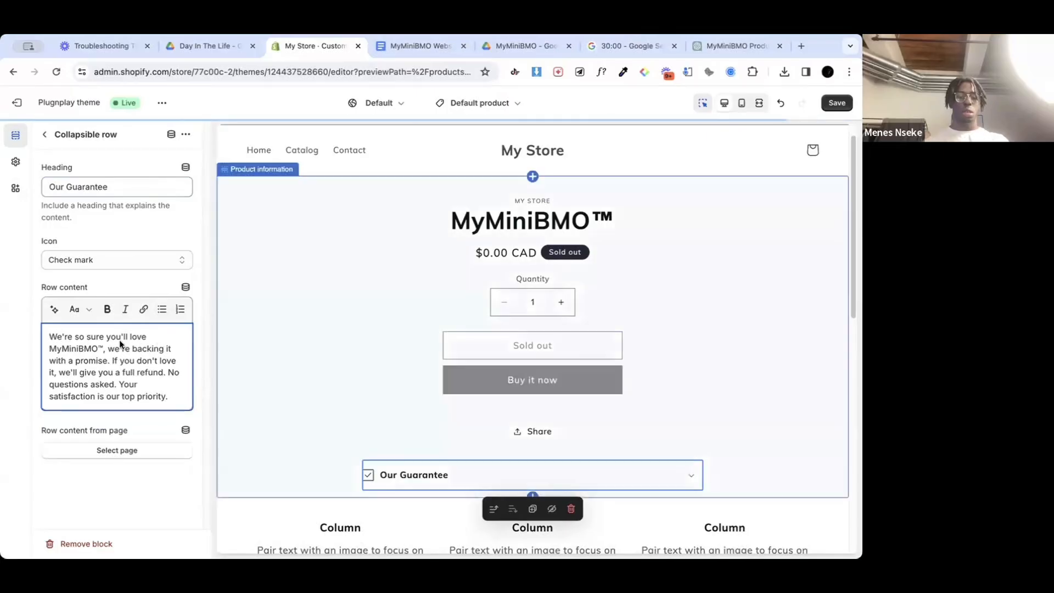
left_click(683, 477)
scroll(561, 314, "down", 2)
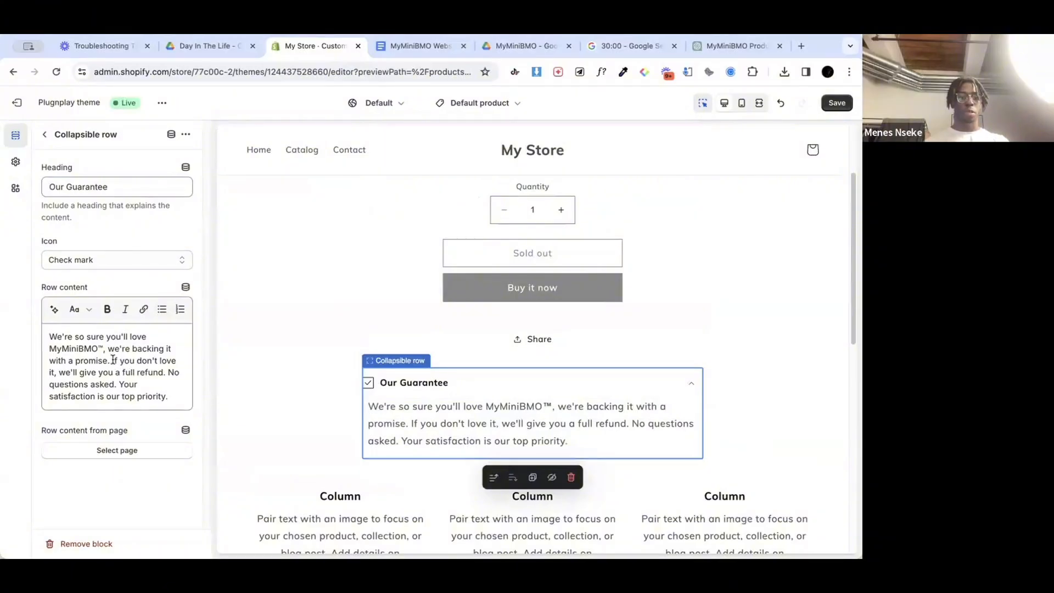
Step: Bold the sentence "If you don't love it, we'll give you a full refund." in the row content and save the product template
left_click_drag(113, 359, 160, 375)
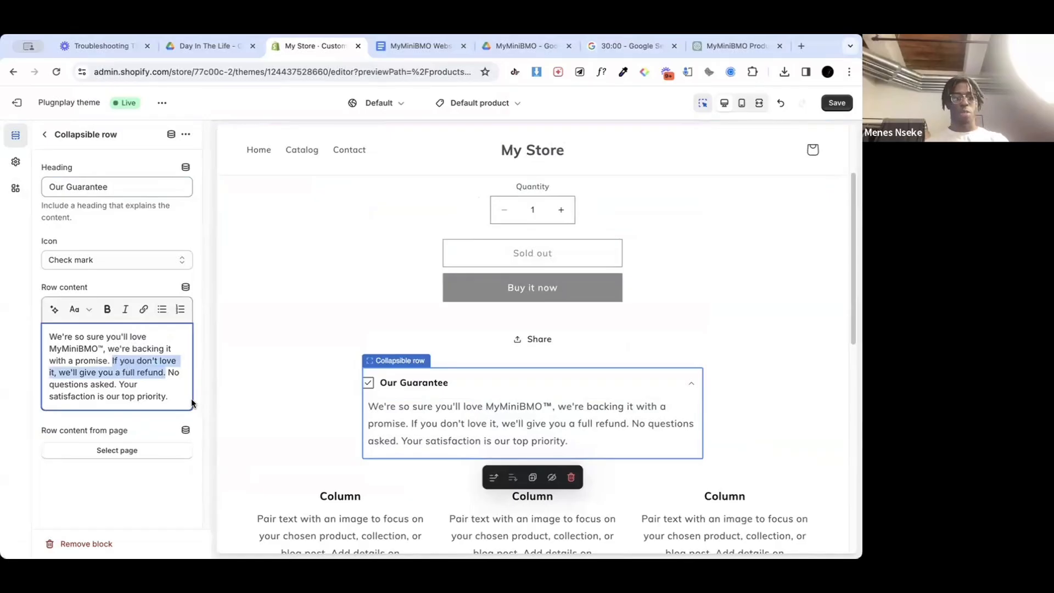
key("ctrl+b")
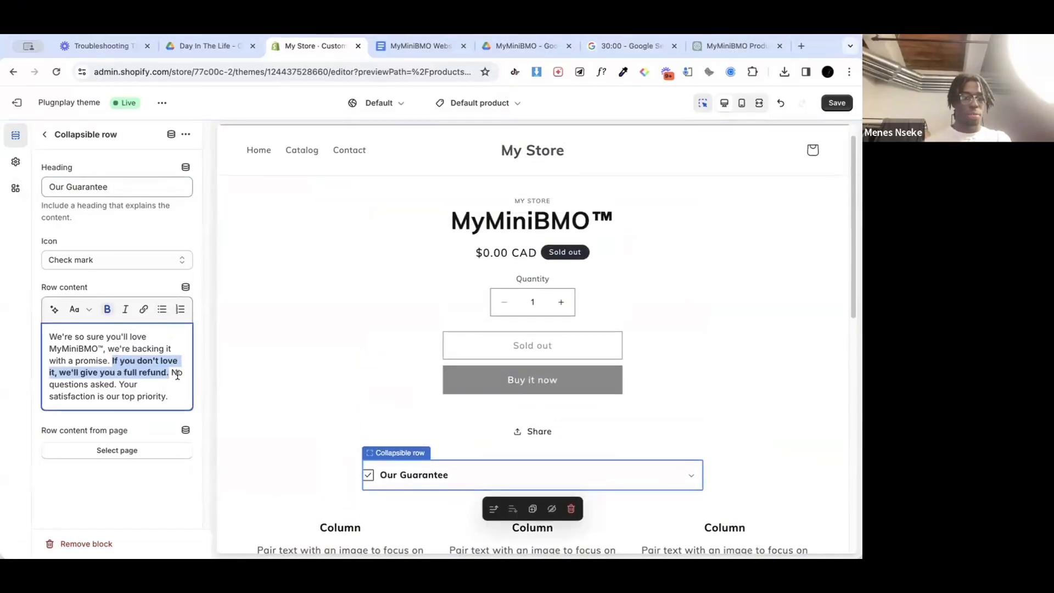
left_click(162, 379)
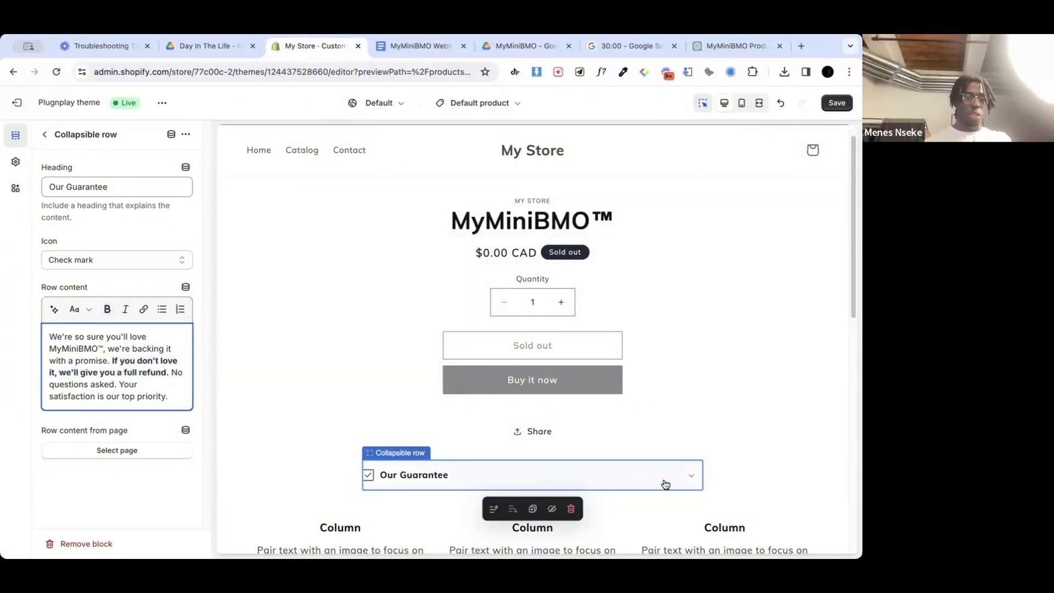
scroll(639, 426, "down", 1)
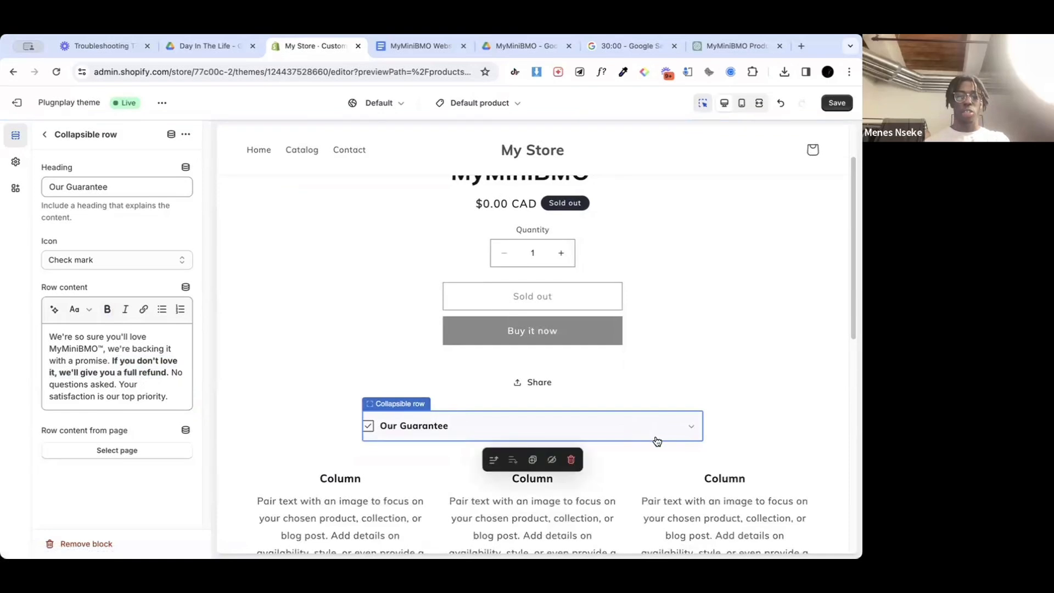
left_click(675, 430)
left_click(678, 429)
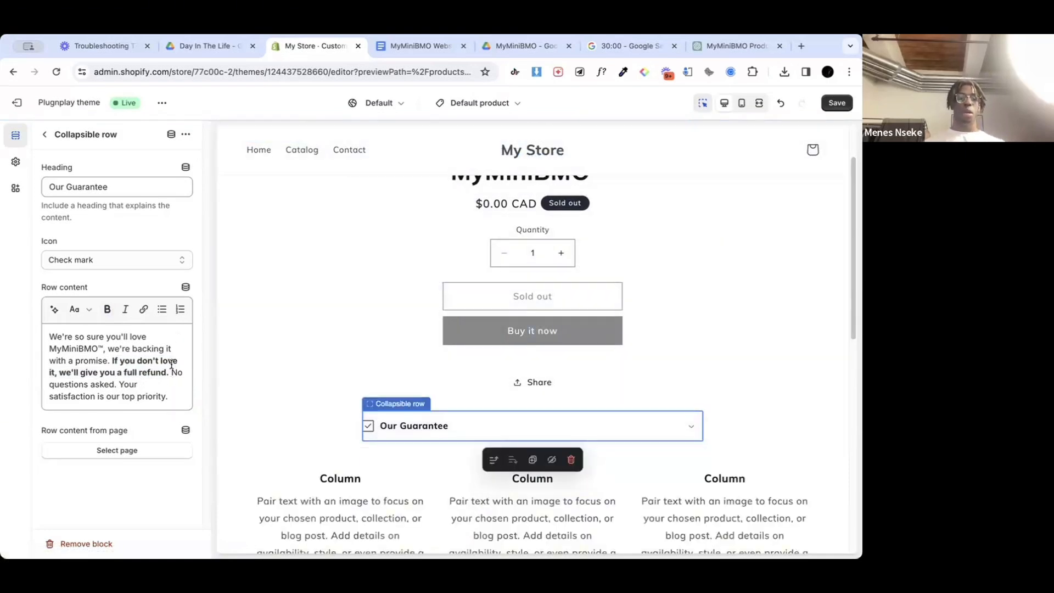
left_click(45, 136)
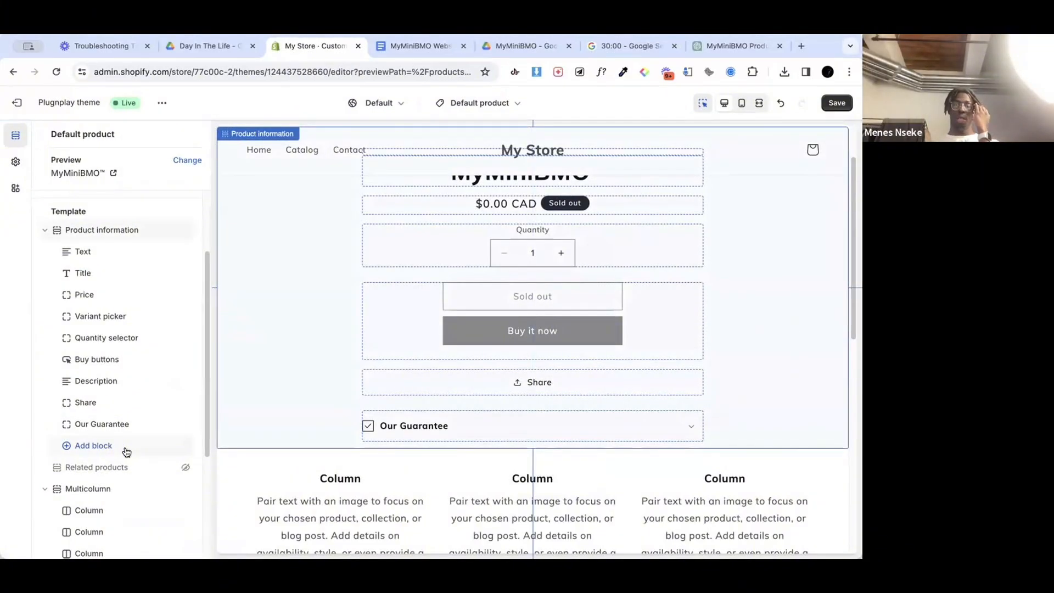
left_click(837, 103)
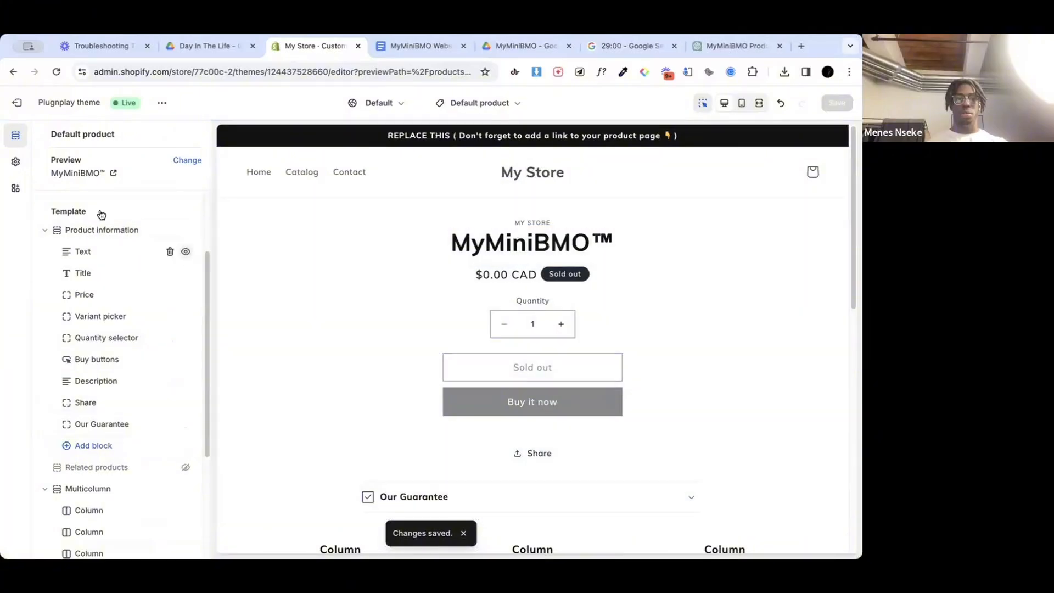
scroll(146, 436, "down", 2)
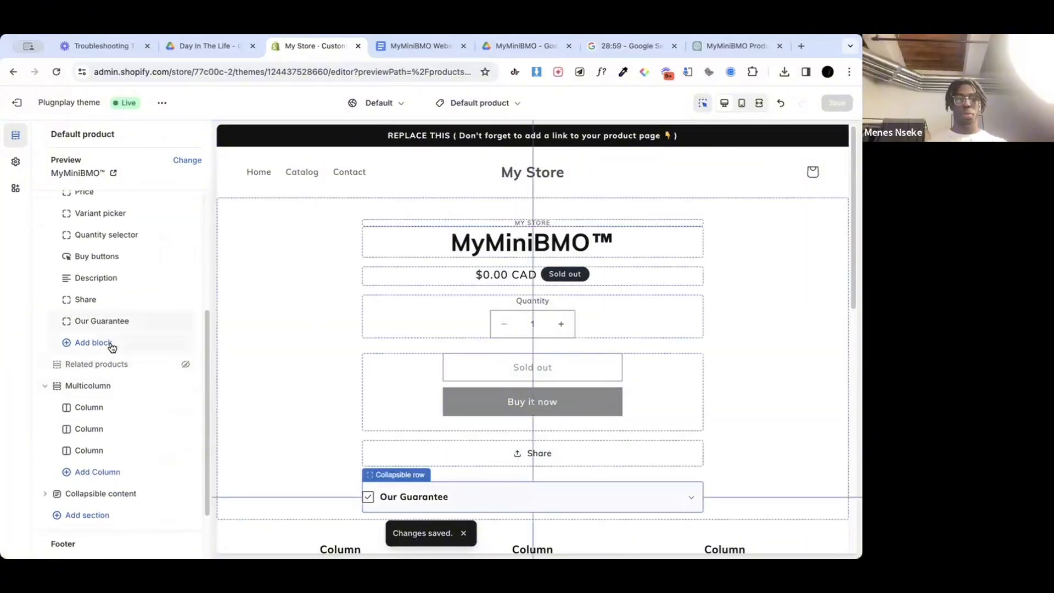
left_click(104, 343)
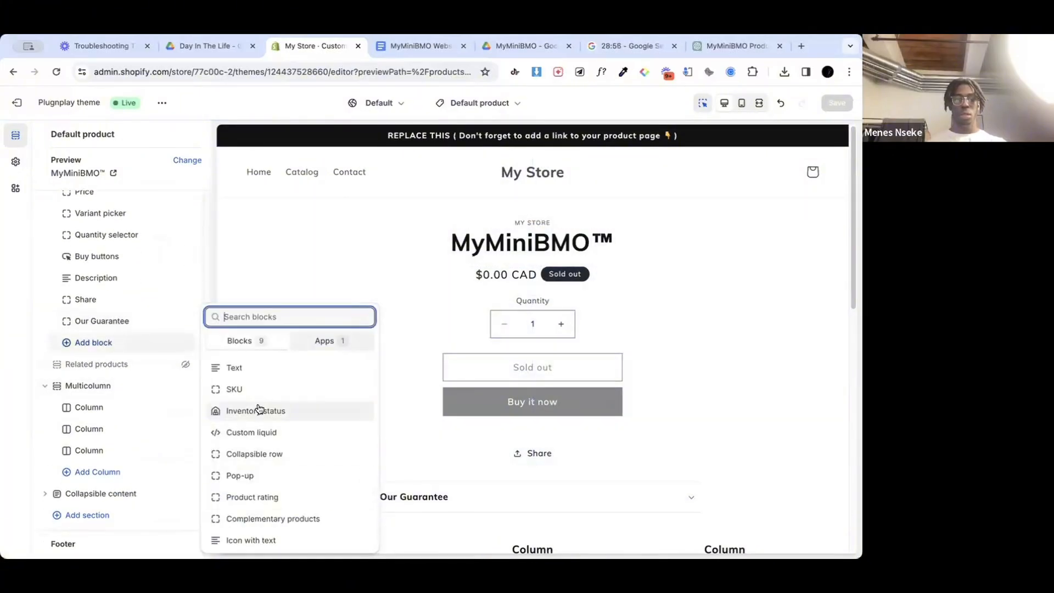
left_click(345, 288)
scroll(345, 287, "down", 10)
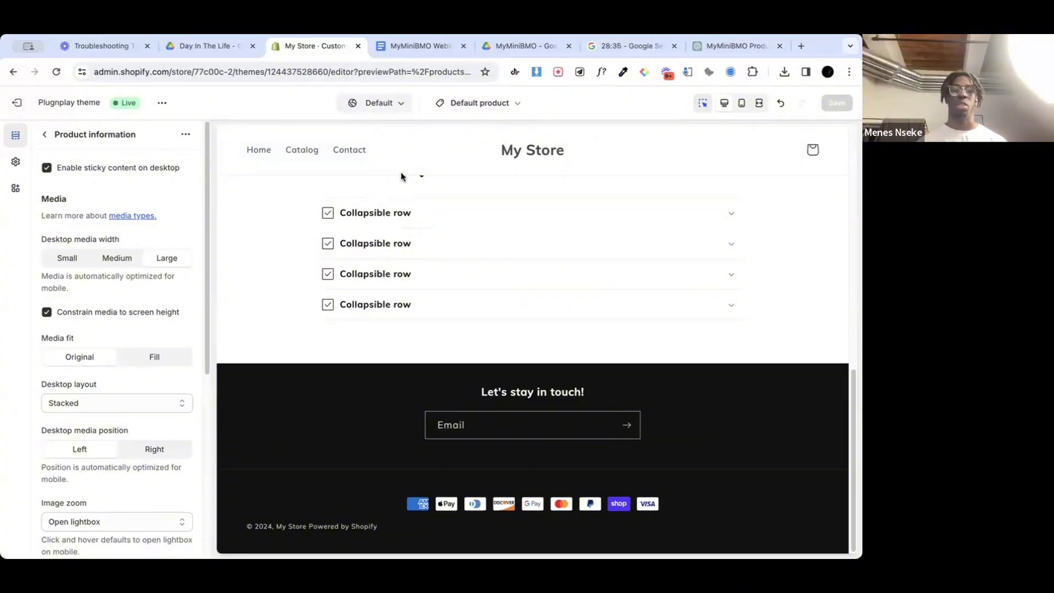
Step: Examine the Collapsible content section's settings, the header settings and the remaining sections of the product page preview
left_click(49, 134)
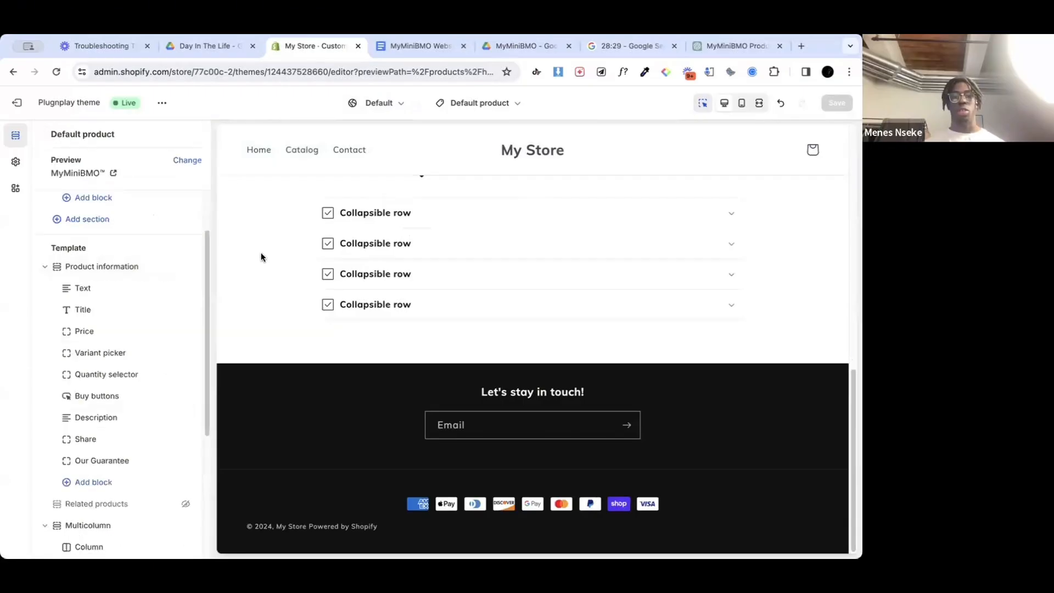
left_click(274, 242)
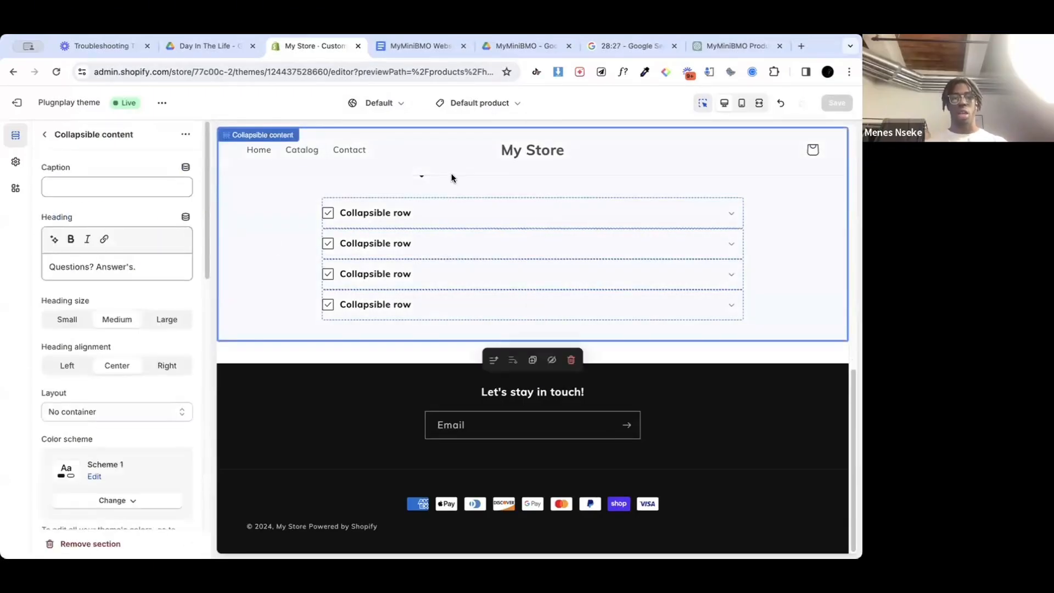
scroll(368, 226, "up", 3)
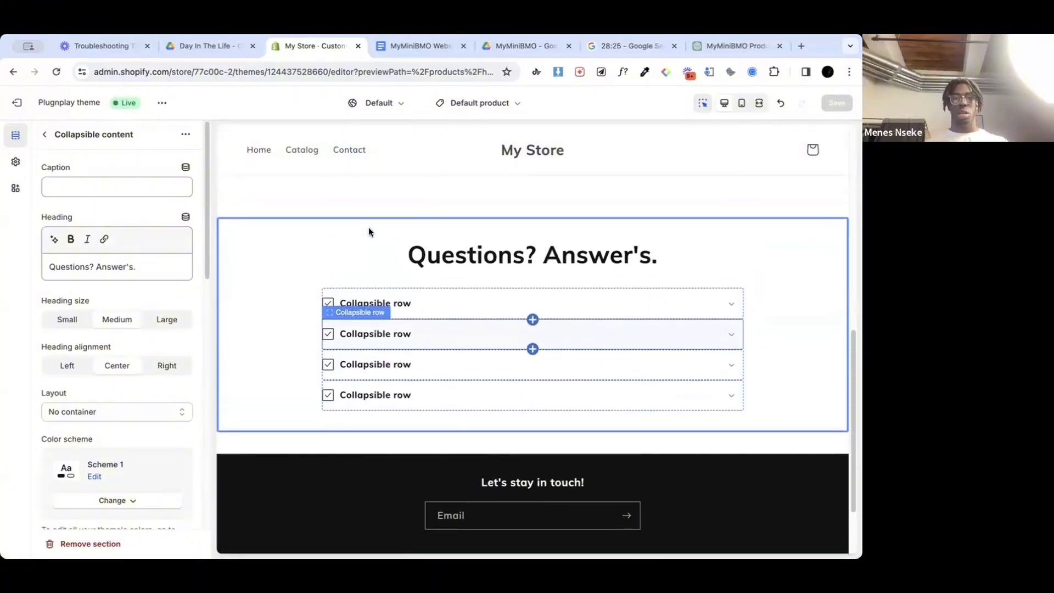
scroll(93, 286, "down", 1)
scroll(94, 286, "down", 10)
scroll(94, 286, "up", 6)
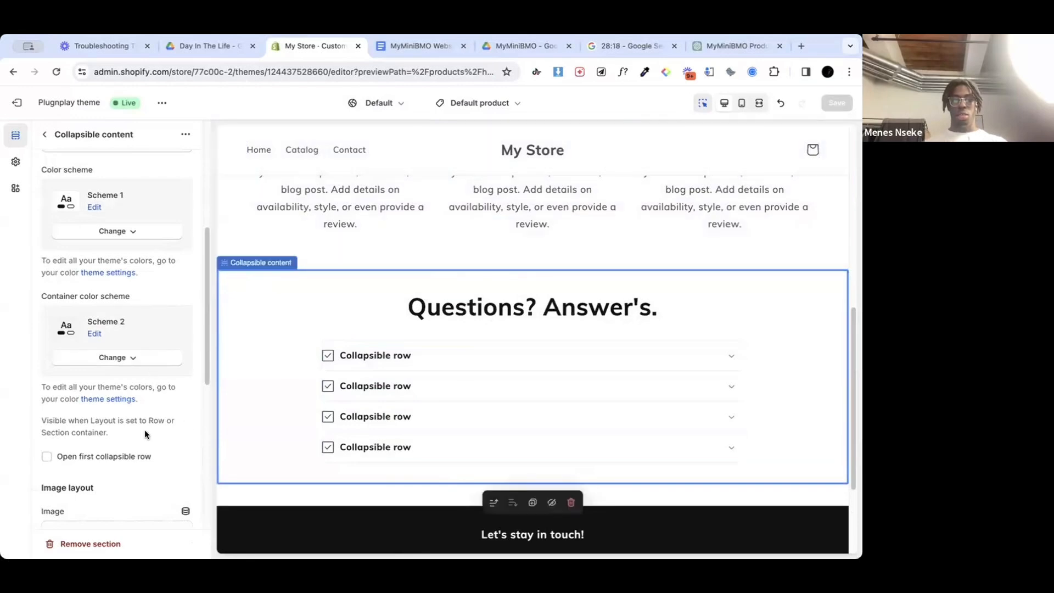
scroll(117, 426, "down", 6)
scroll(117, 428, "up", 5)
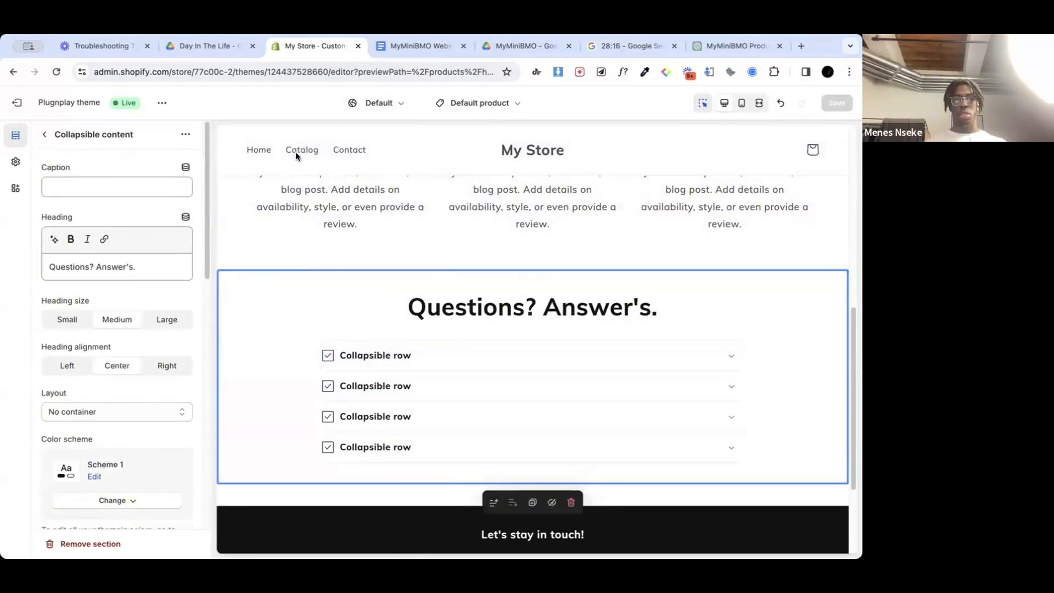
left_click(364, 158)
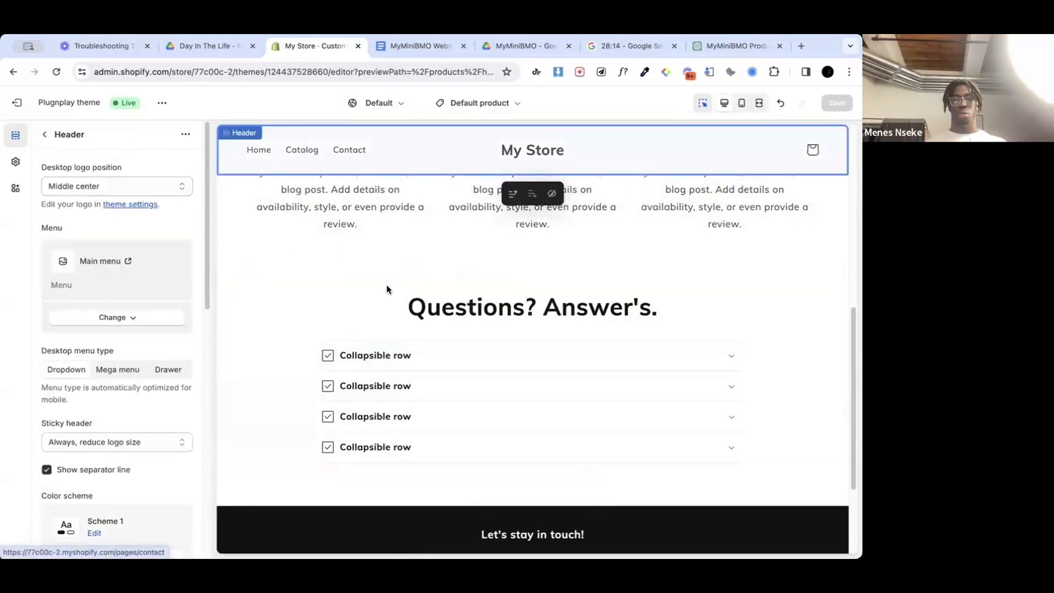
scroll(387, 289, "up", 3)
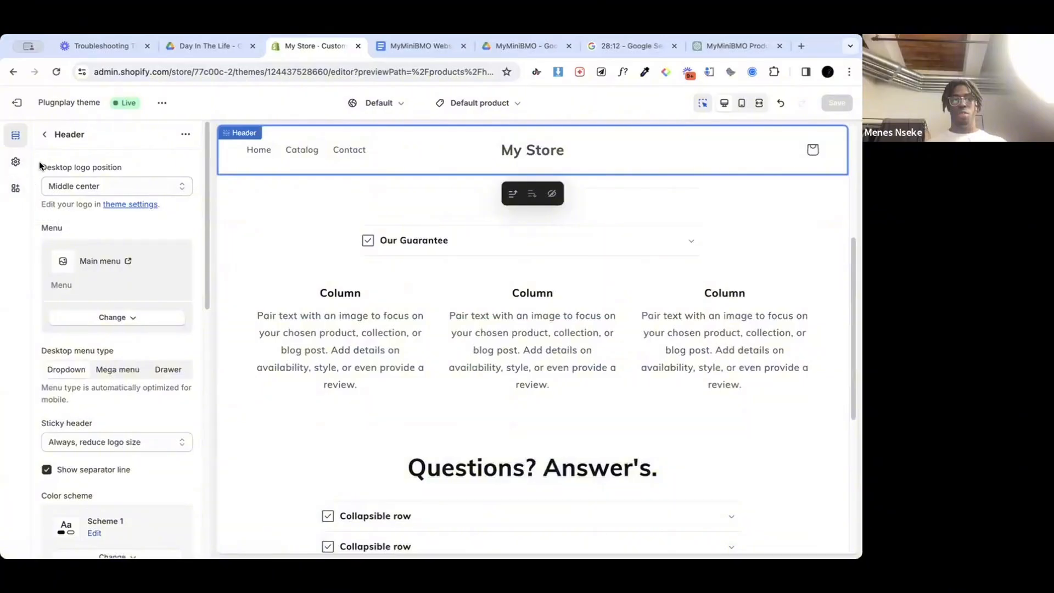
scroll(324, 363, "up", 2)
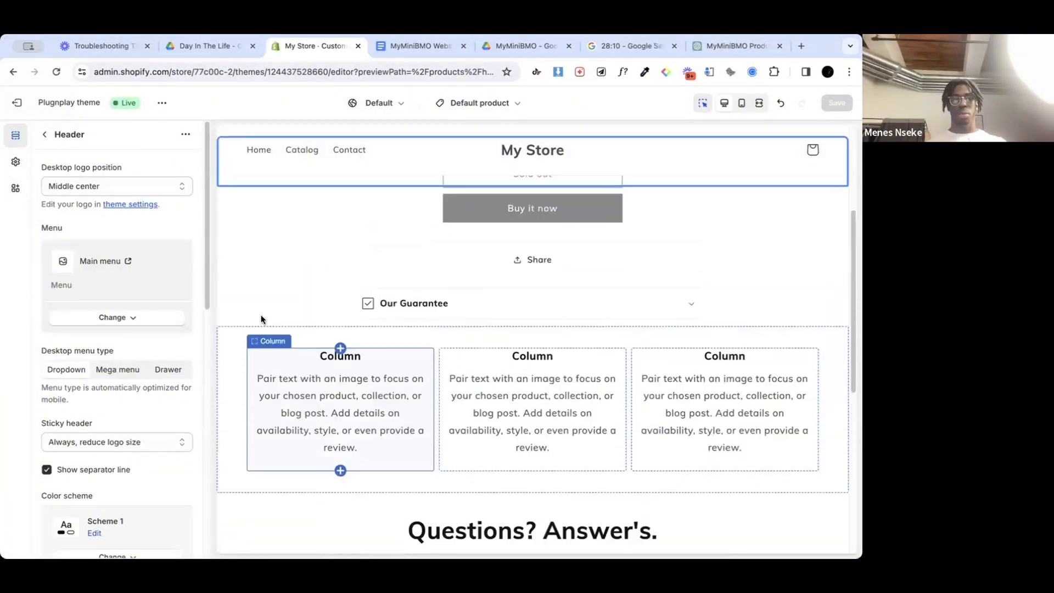
Step: Enable the Uplinkly Sticky Cart app embed and save the theme
left_click(15, 188)
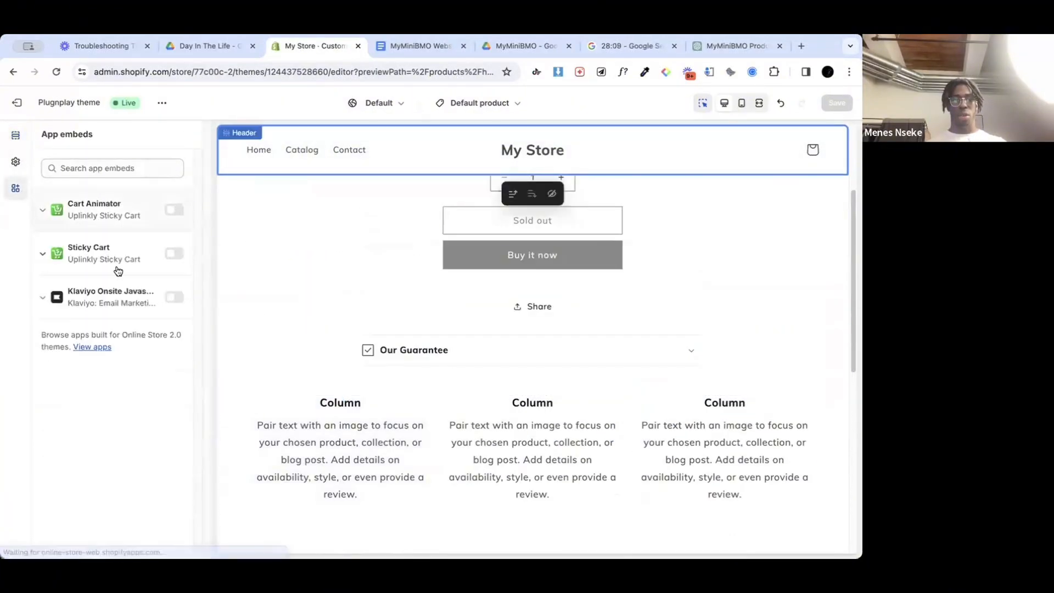
left_click(174, 254)
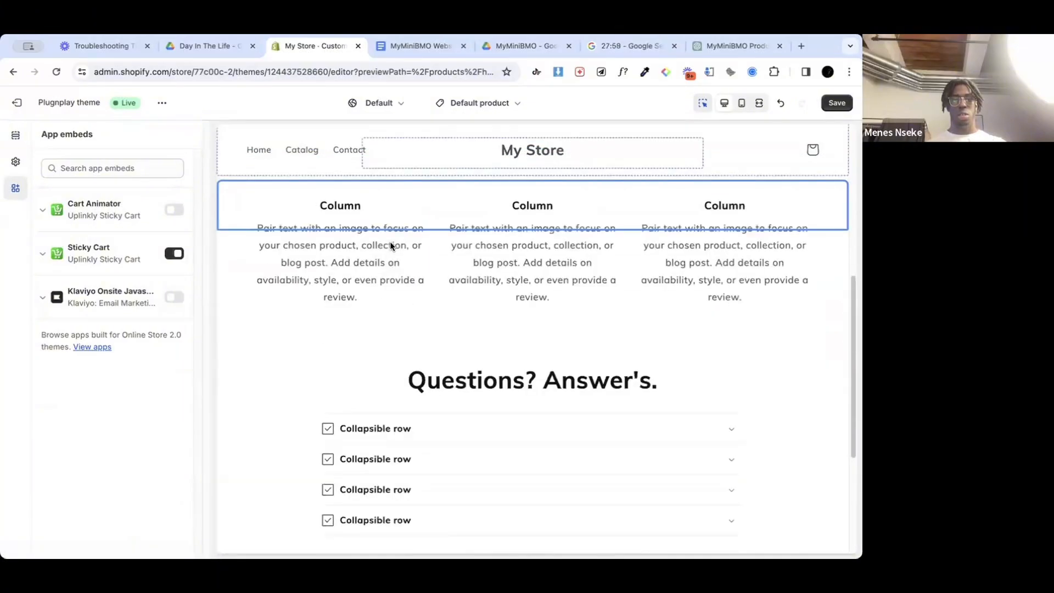
left_click(839, 104)
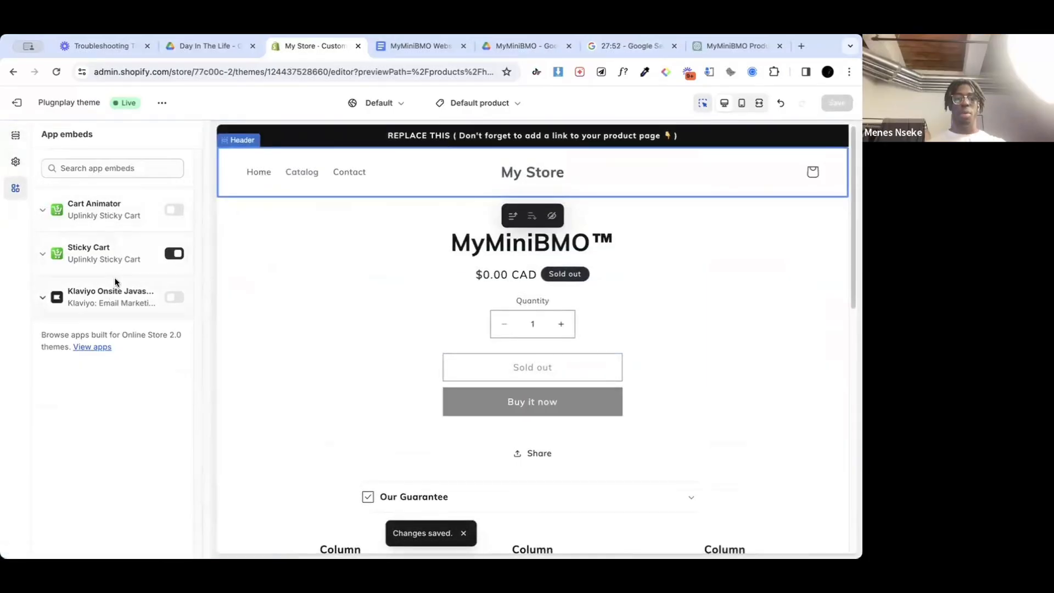
Step: Add the MyMiniBMO JPG image as the store's logo in the theme settings
left_click(15, 138)
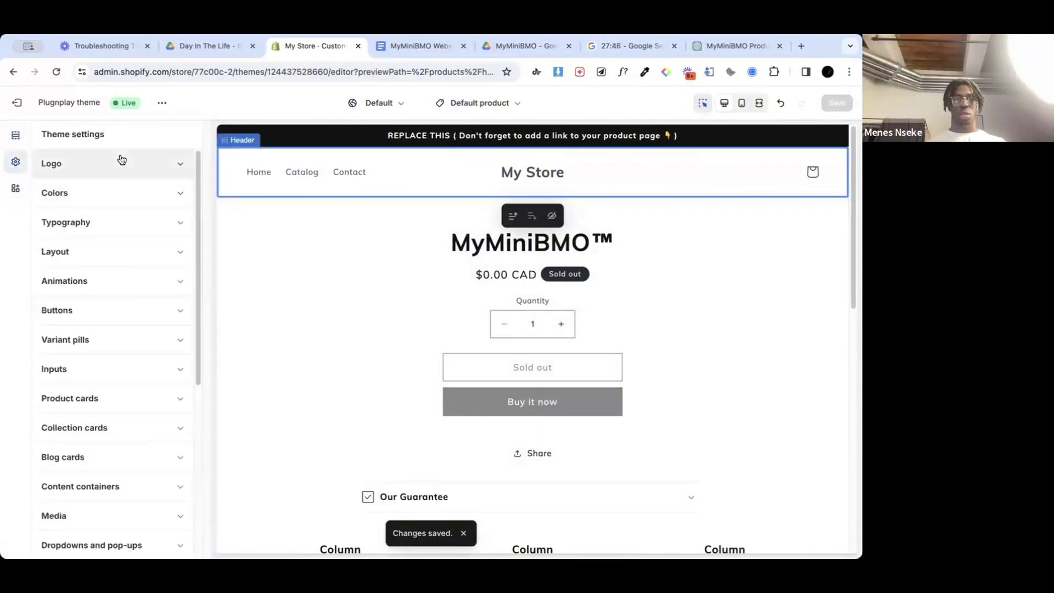
left_click(120, 162)
left_click(111, 238)
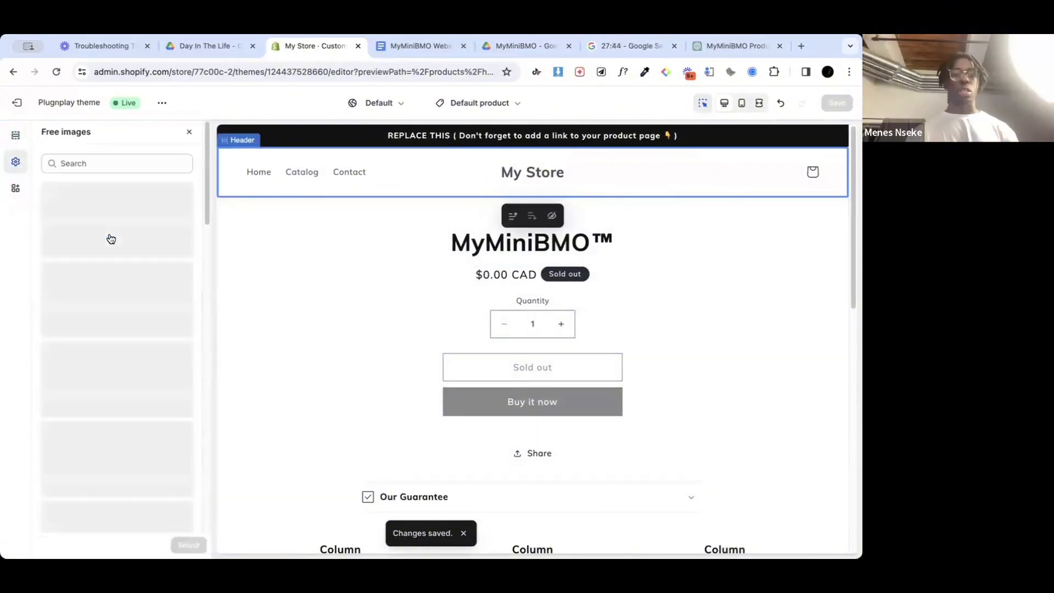
left_click(189, 132)
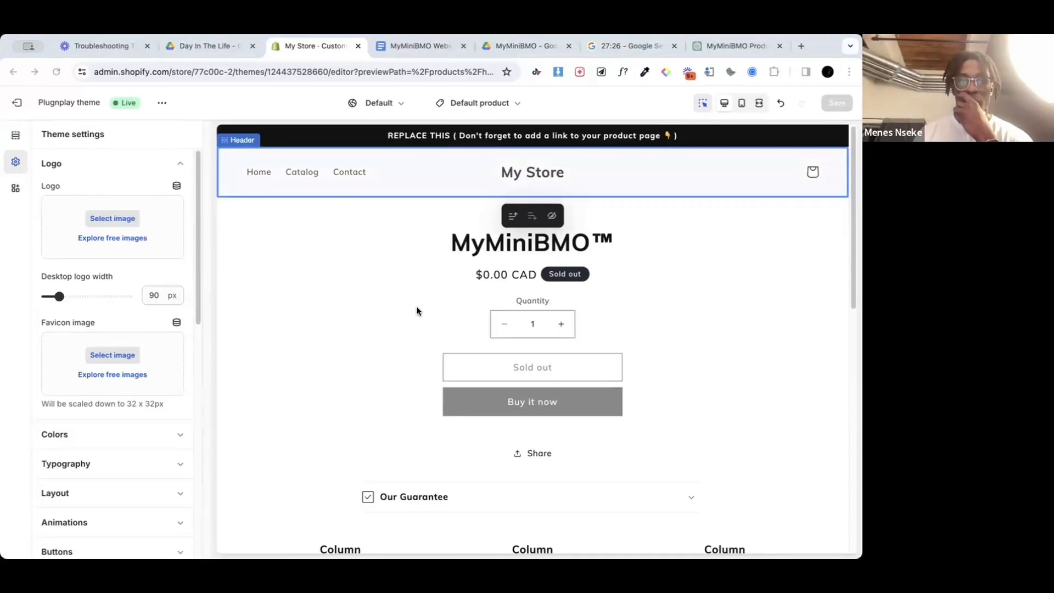
left_click_drag(348, 300, 118, 237)
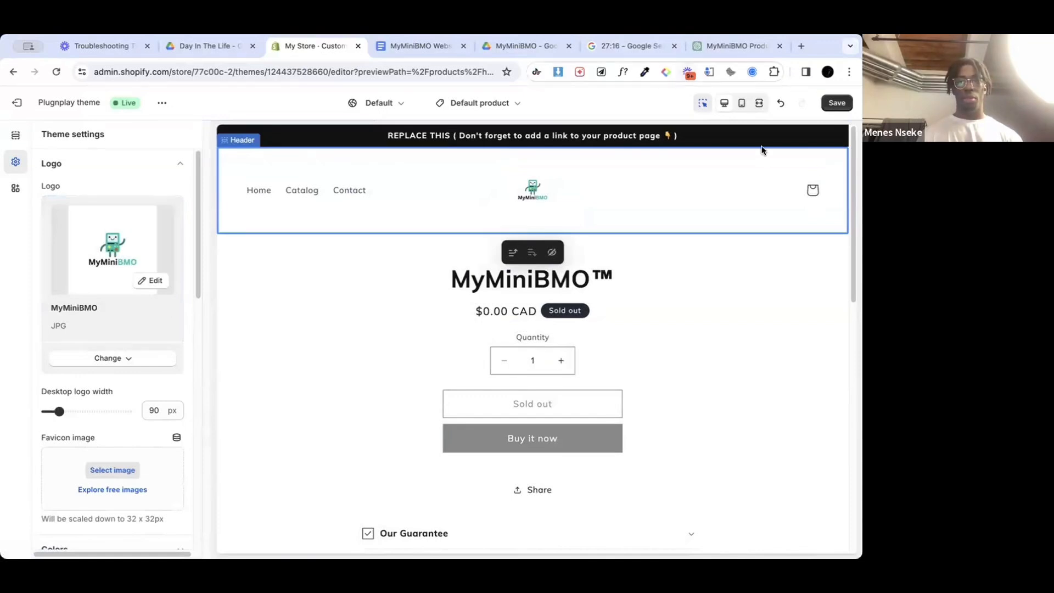
Step: Switch to the mobile preview and set the desktop logo width to 140 px
left_click(742, 104)
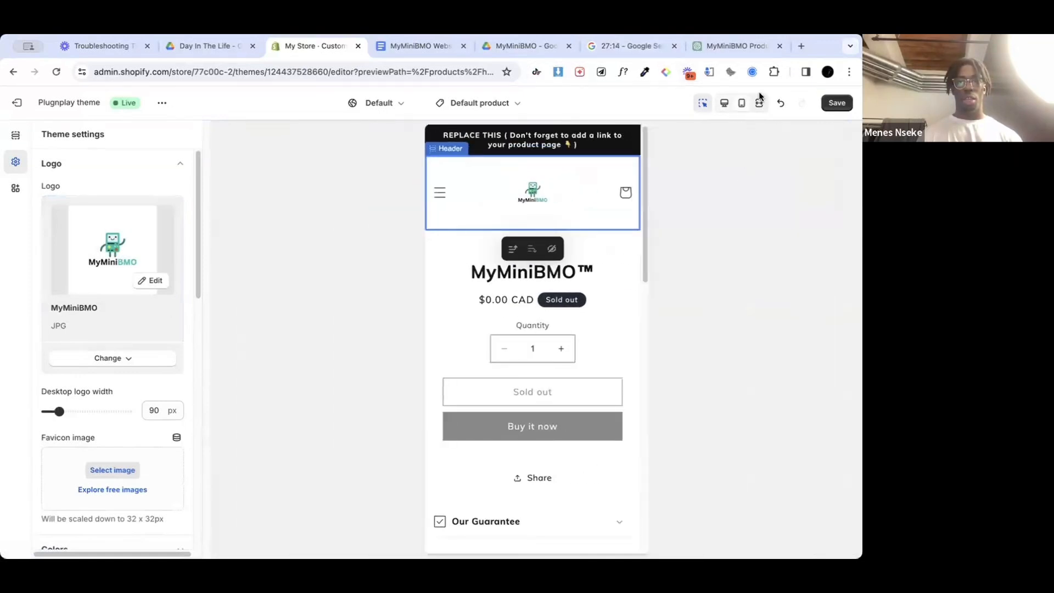
left_click_drag(64, 413, 88, 412)
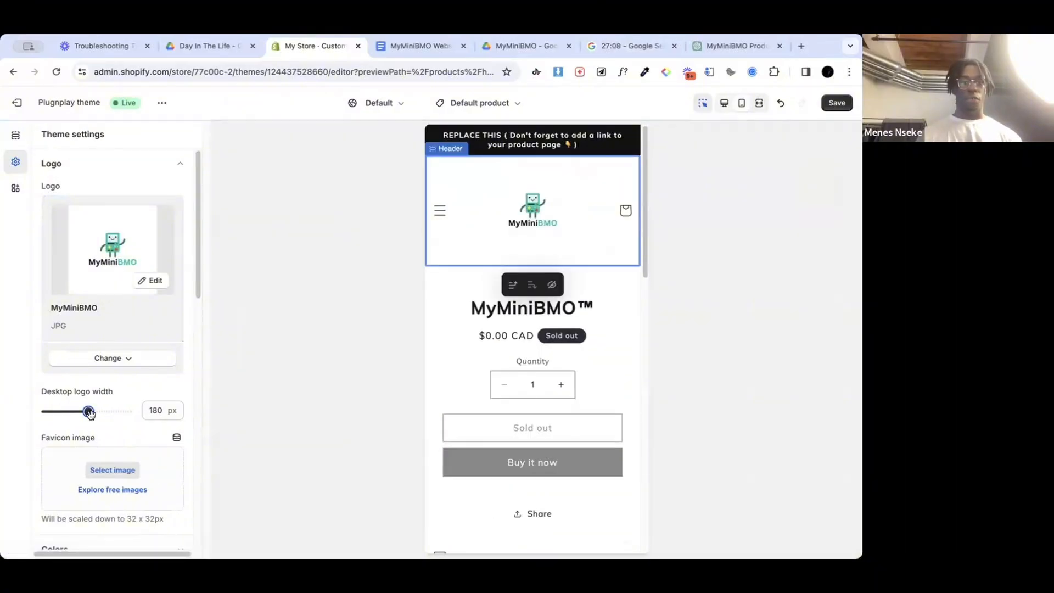
left_click_drag(87, 411, 69, 411)
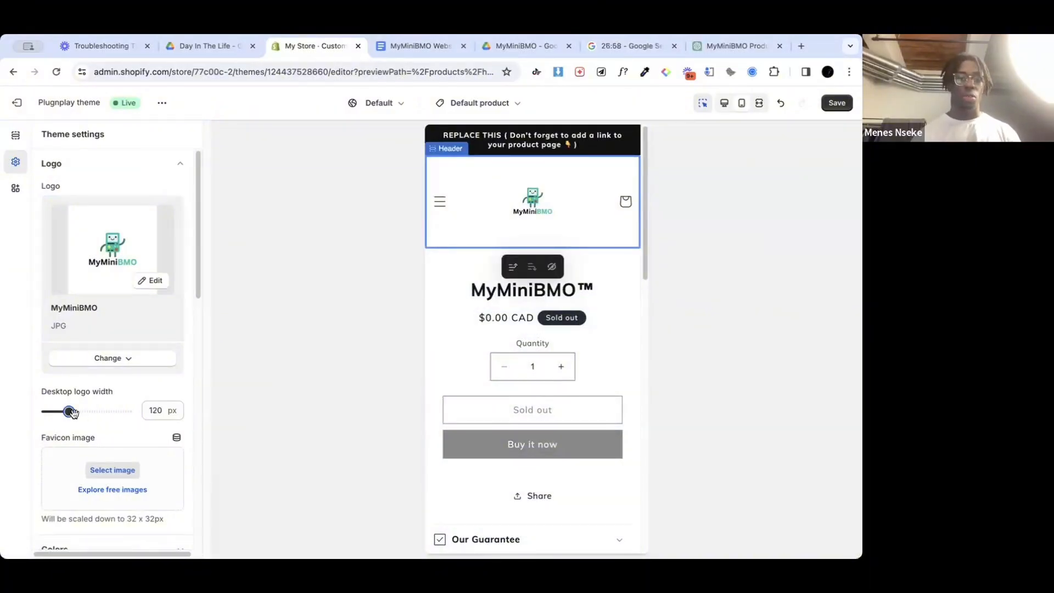
left_click_drag(71, 412, 75, 411)
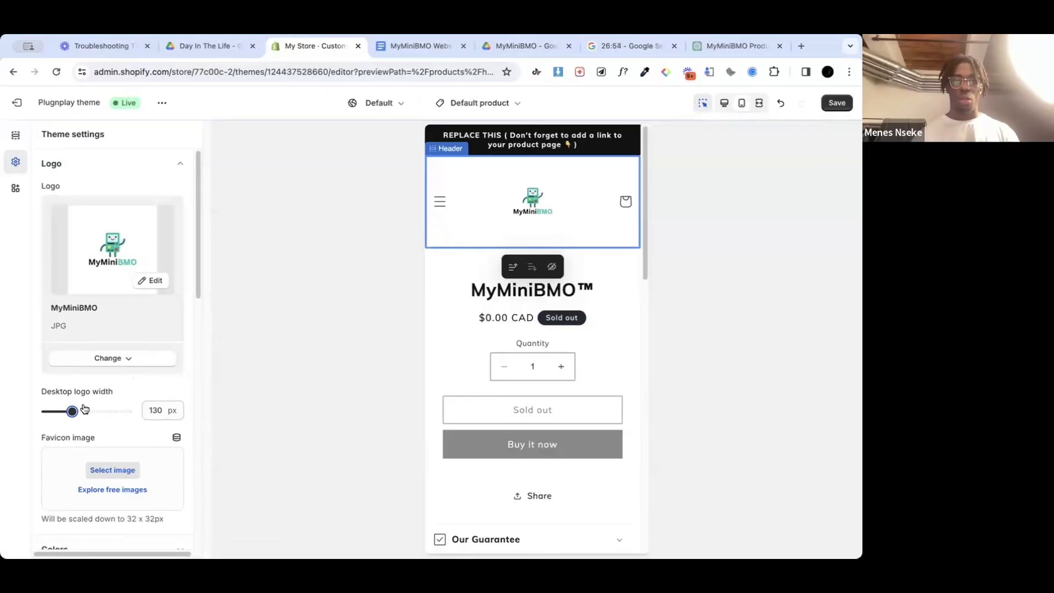
left_click_drag(72, 411, 75, 412)
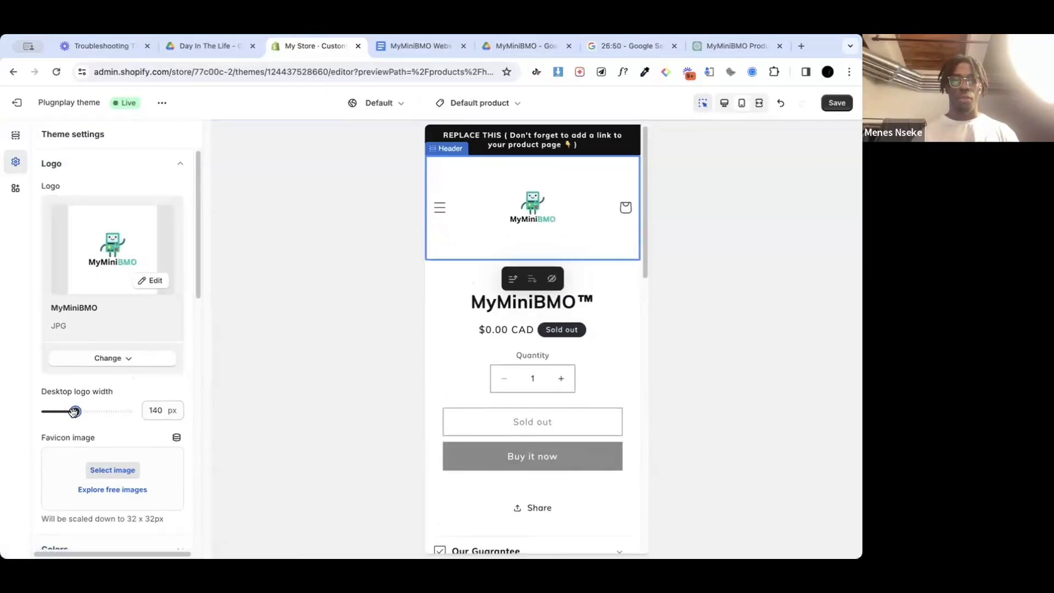
left_click_drag(74, 411, 75, 412)
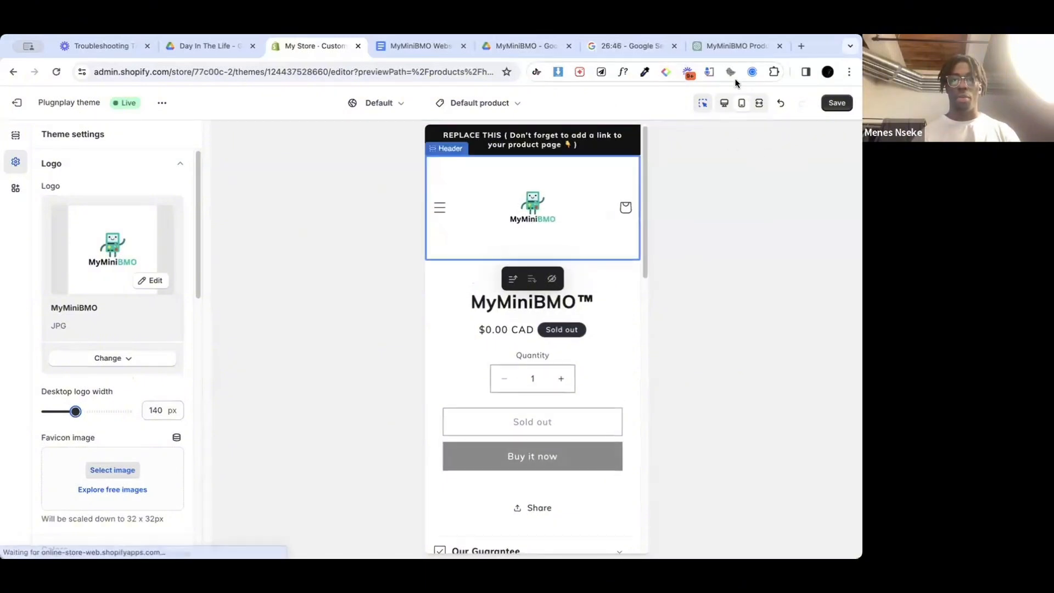
Step: Remove the vendor name from the text block above the product title and save the theme
scroll(595, 306, "down", 10)
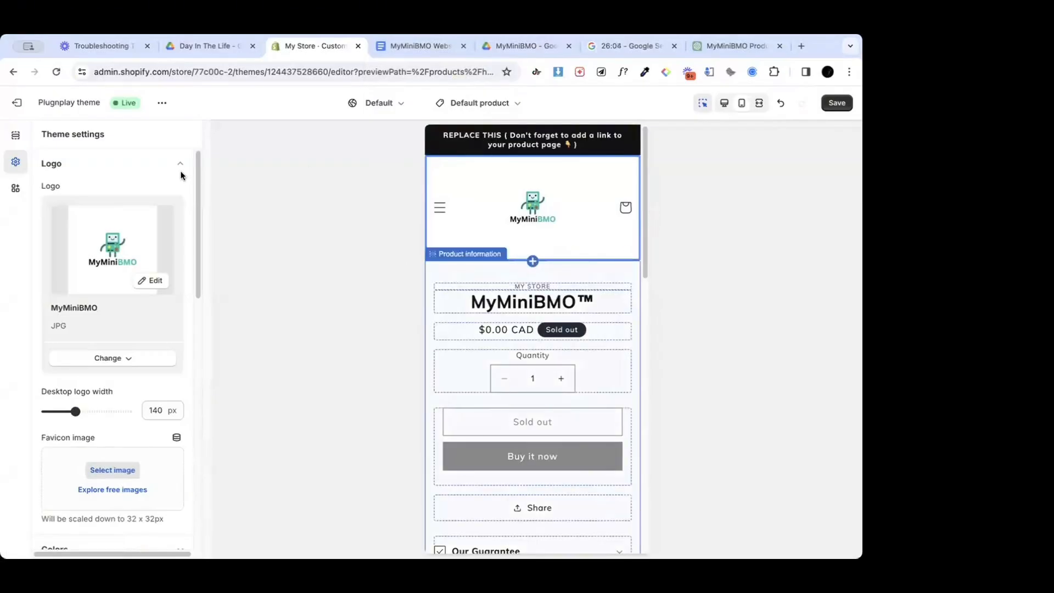
left_click(610, 288)
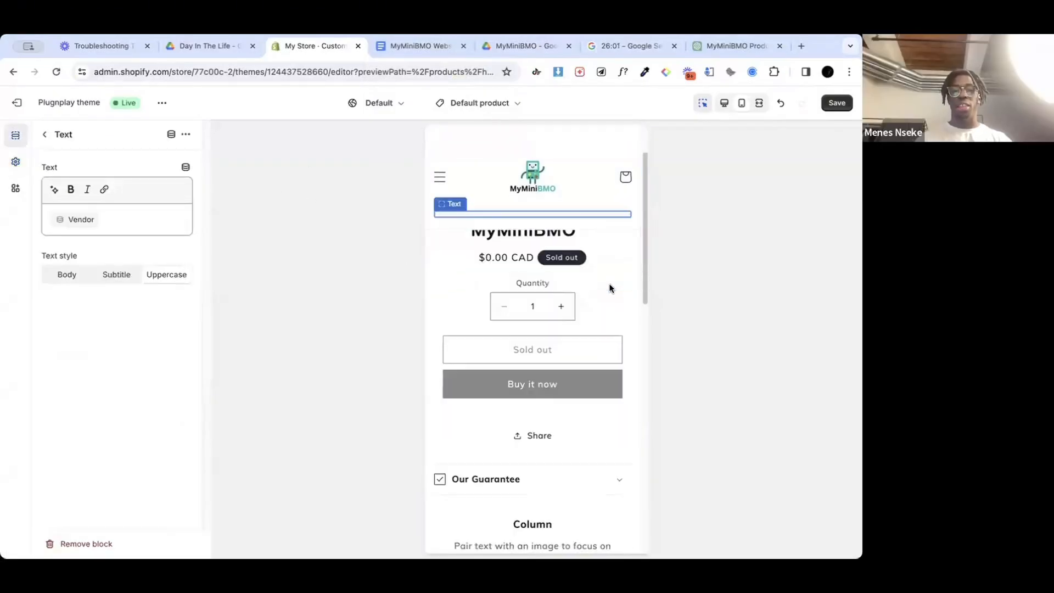
left_click(124, 226)
key("BackSpace")
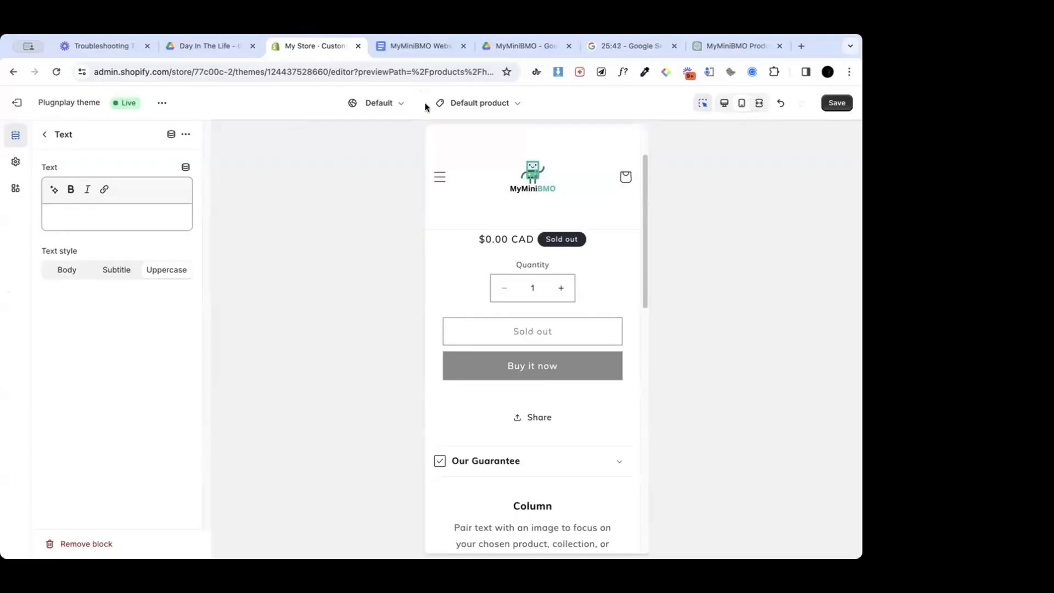
left_click(43, 134)
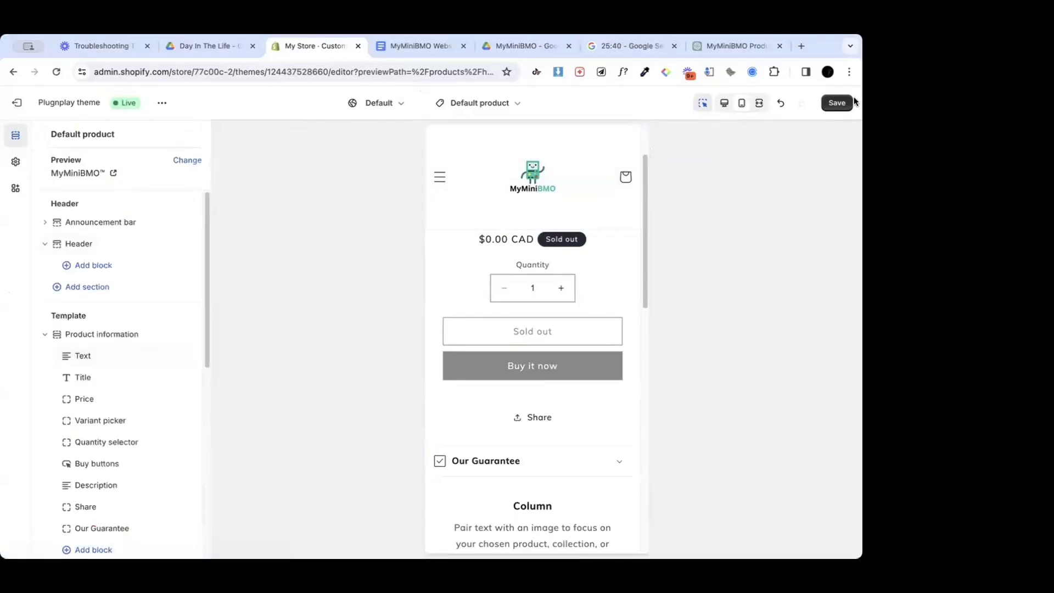
left_click(836, 103)
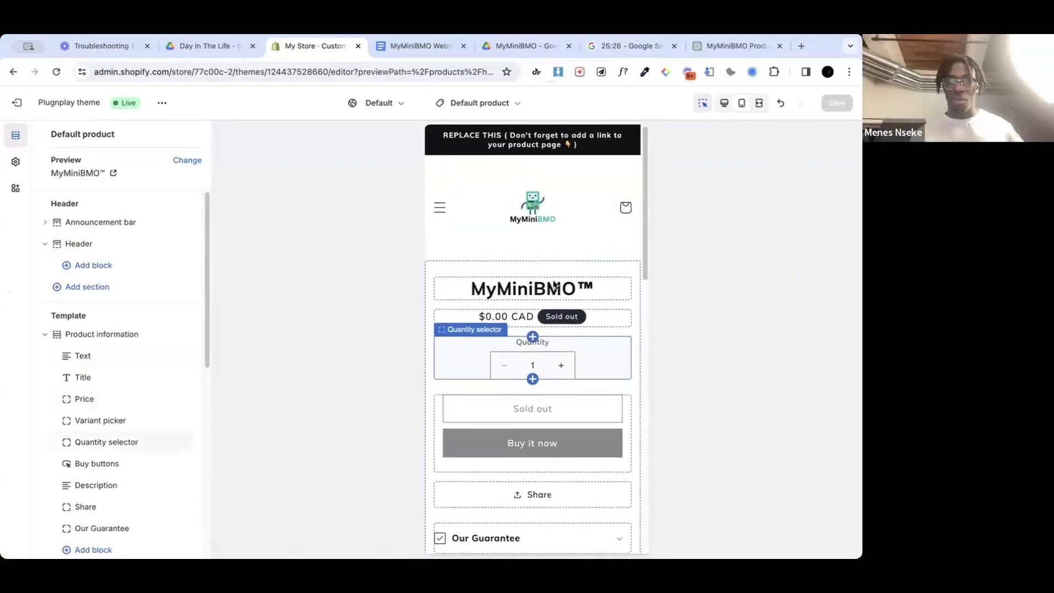
Step: Replace the announcement bar's placeholder text with "Use Code BMO10 at checkout!"
scroll(553, 282, "down", 5)
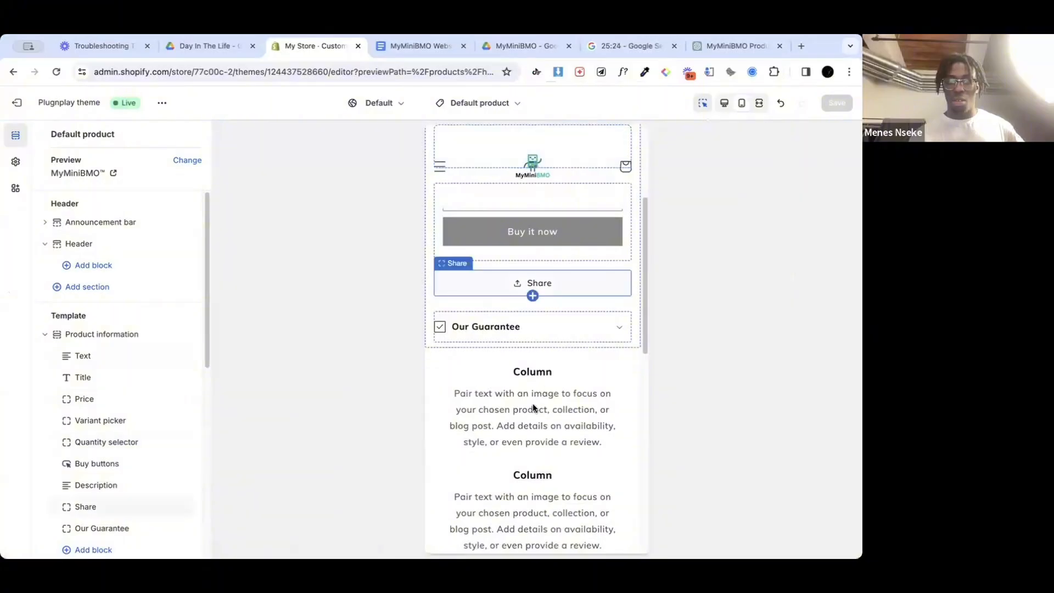
scroll(533, 402, "down", 5)
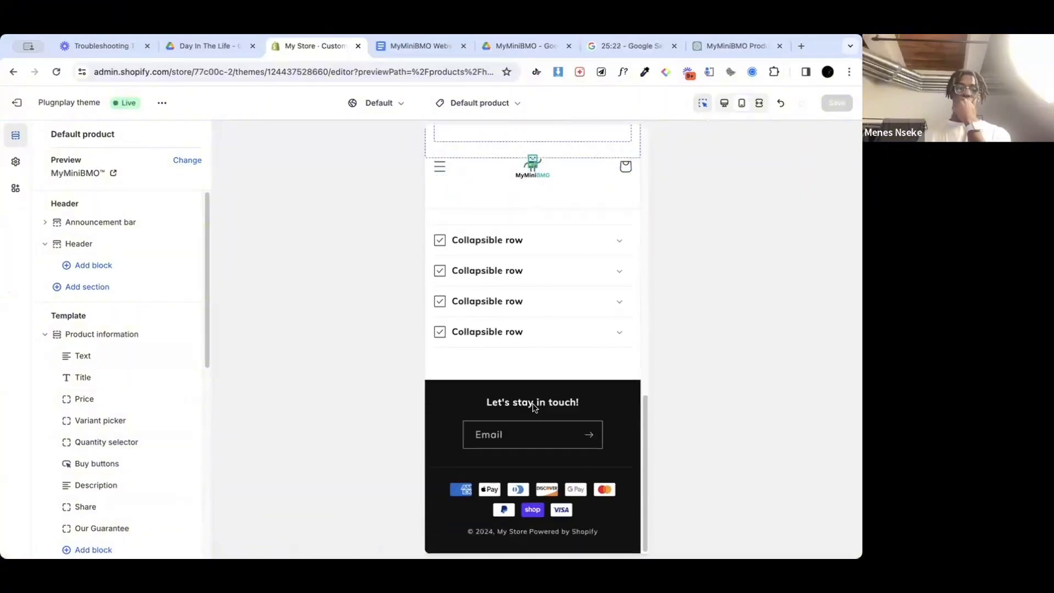
scroll(446, 320, "up", 10)
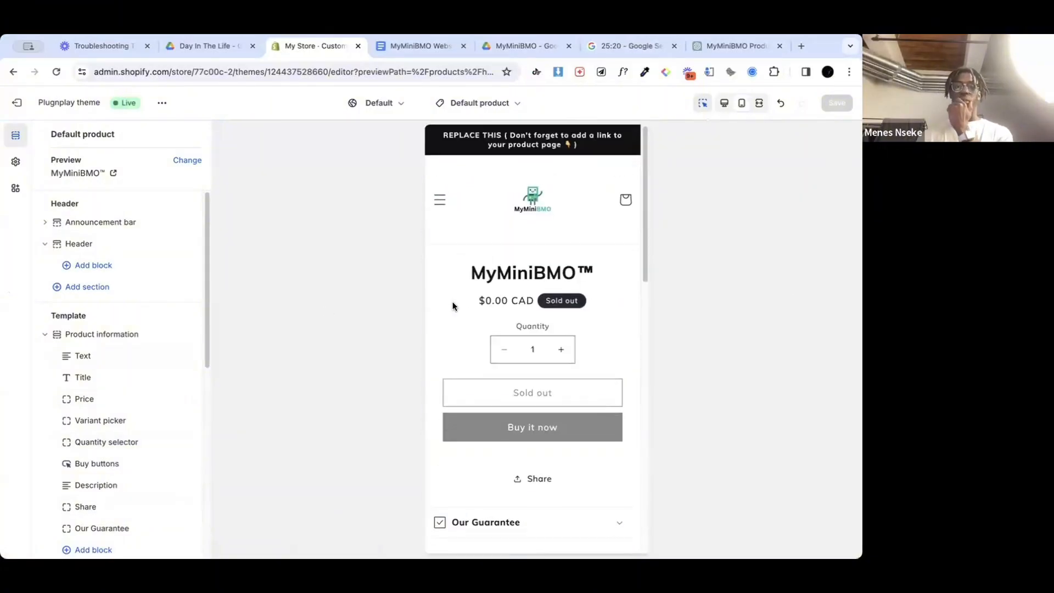
left_click(563, 140)
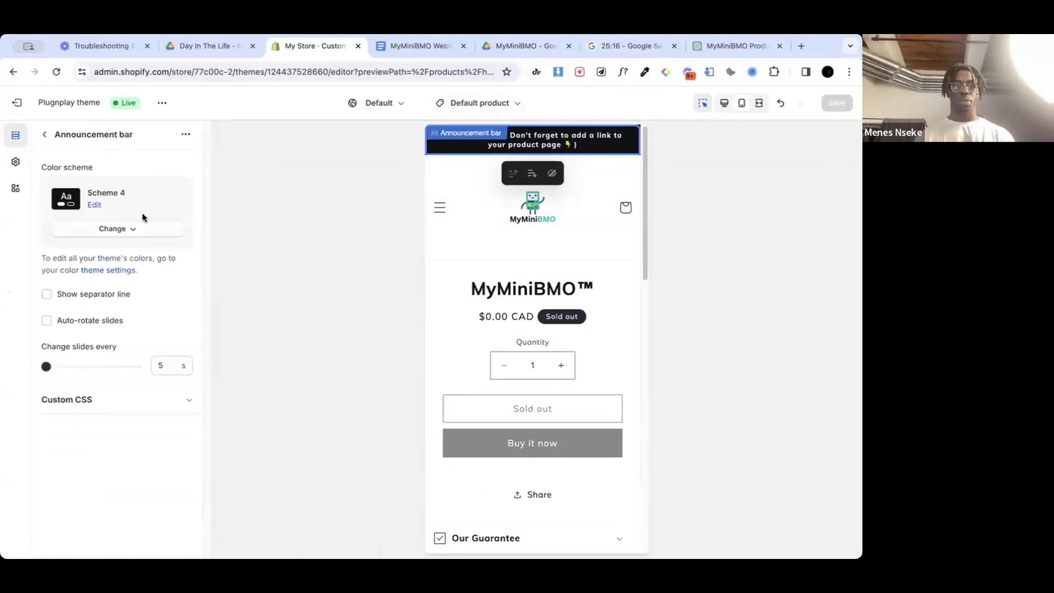
left_click(44, 134)
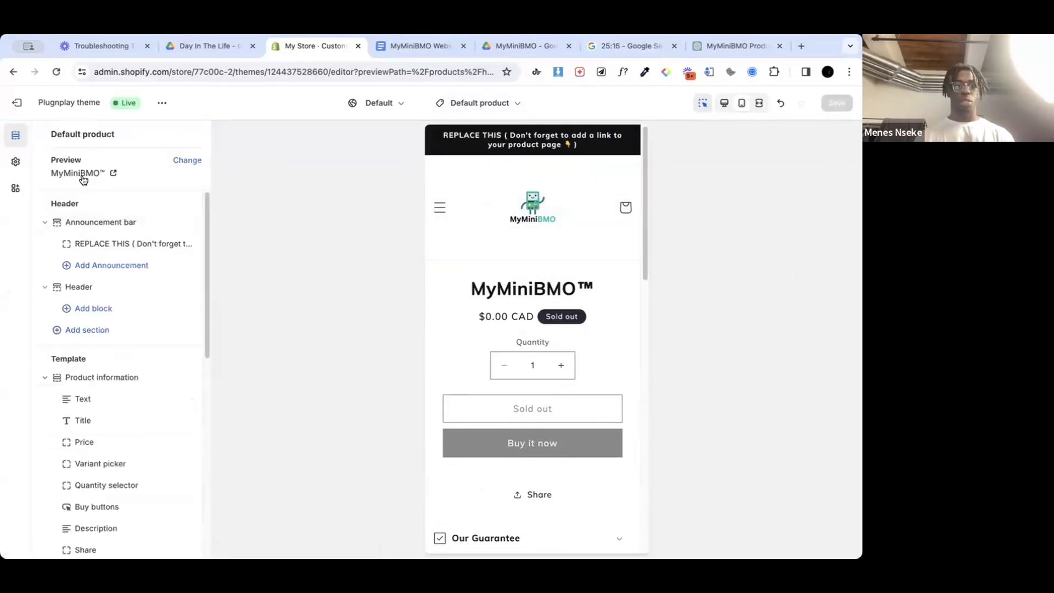
left_click(111, 243)
double_click(111, 187)
key("ctrl+a")
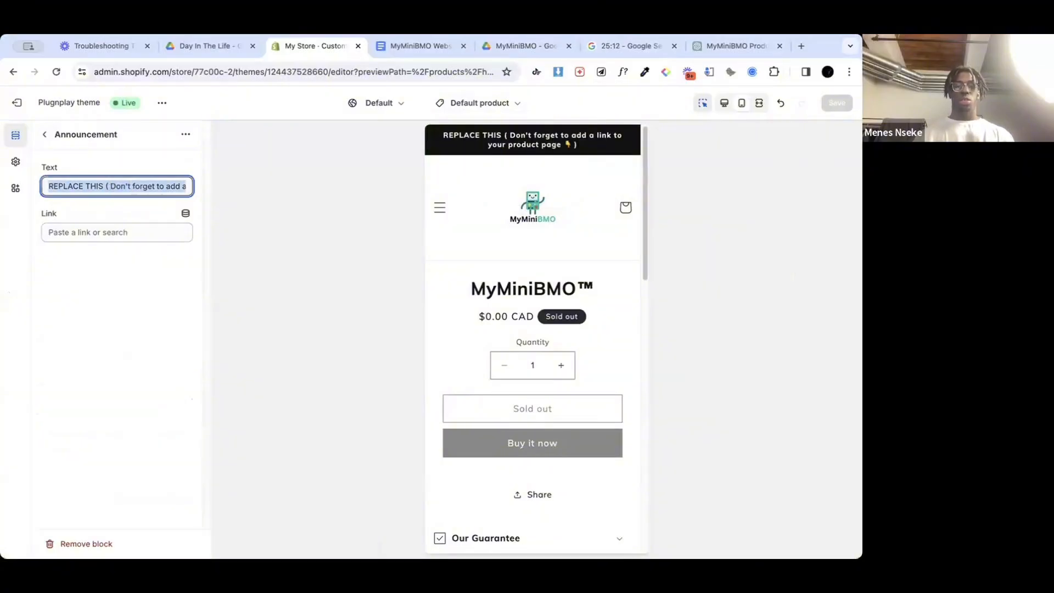
key("BackSpace")
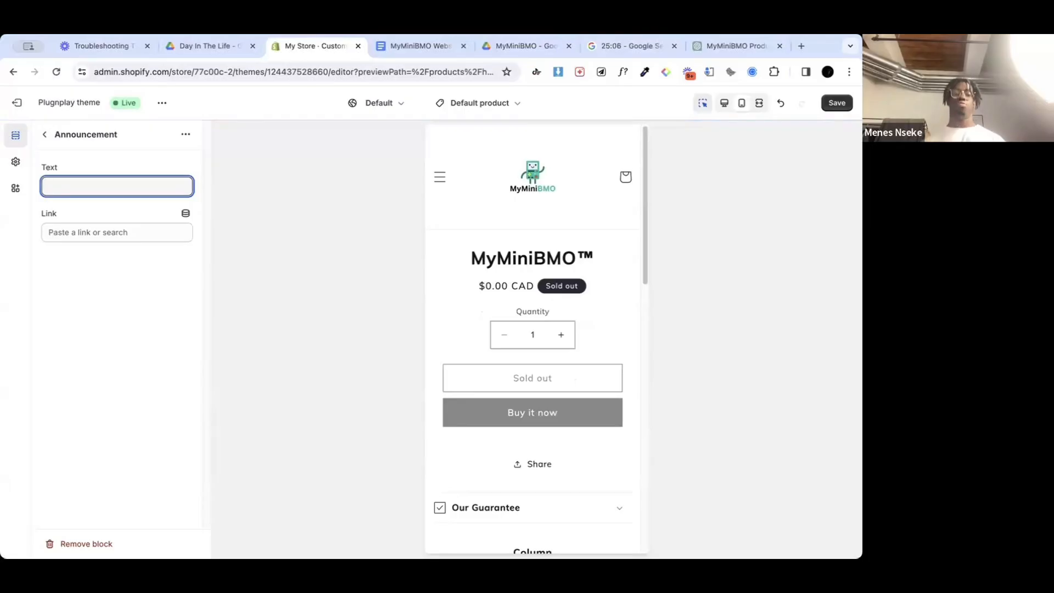
type("Use")
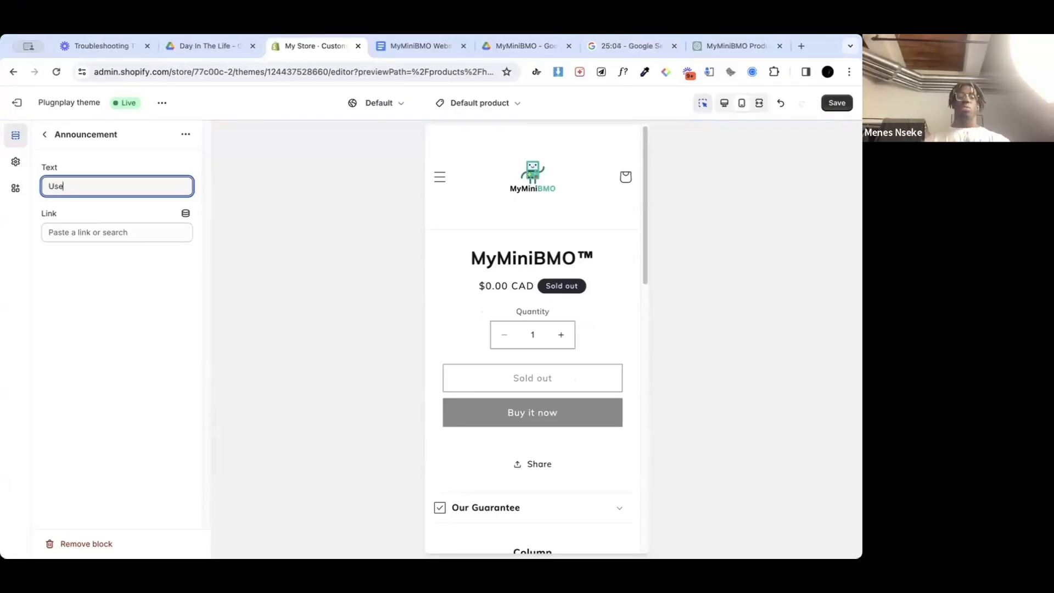
type(" COode")
key("BackSpace")
key("BackSpace")
key("BackSpace")
key("BackSpace")
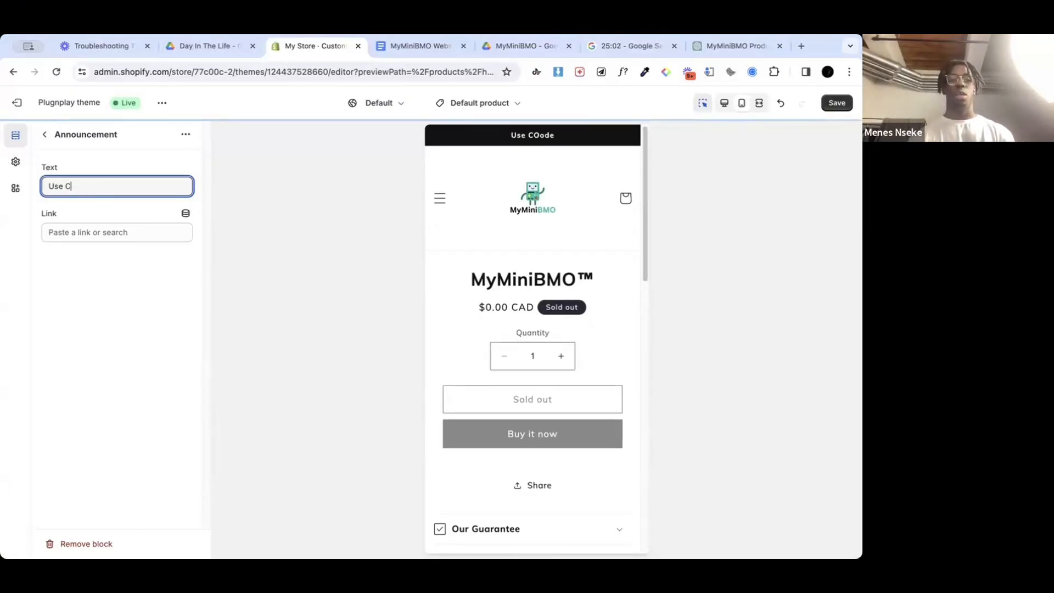
type("ode BMO10")
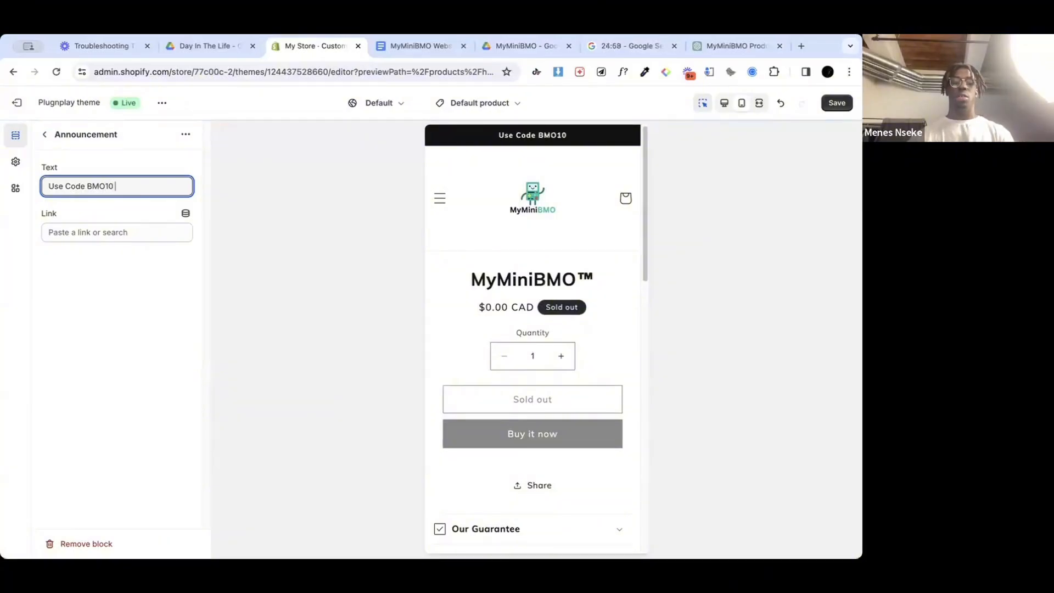
type("at checkout")
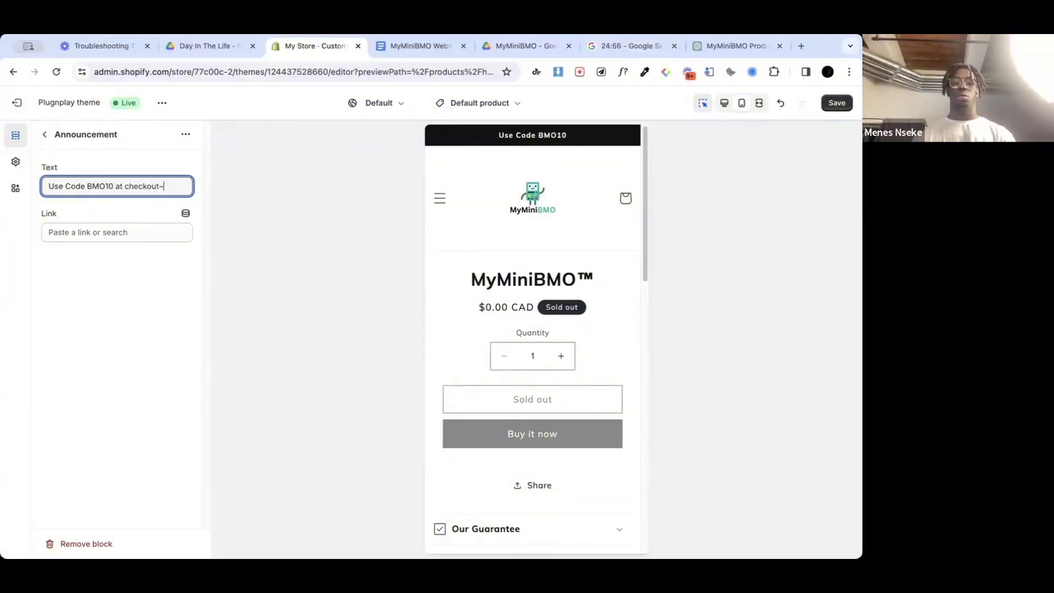
type("!")
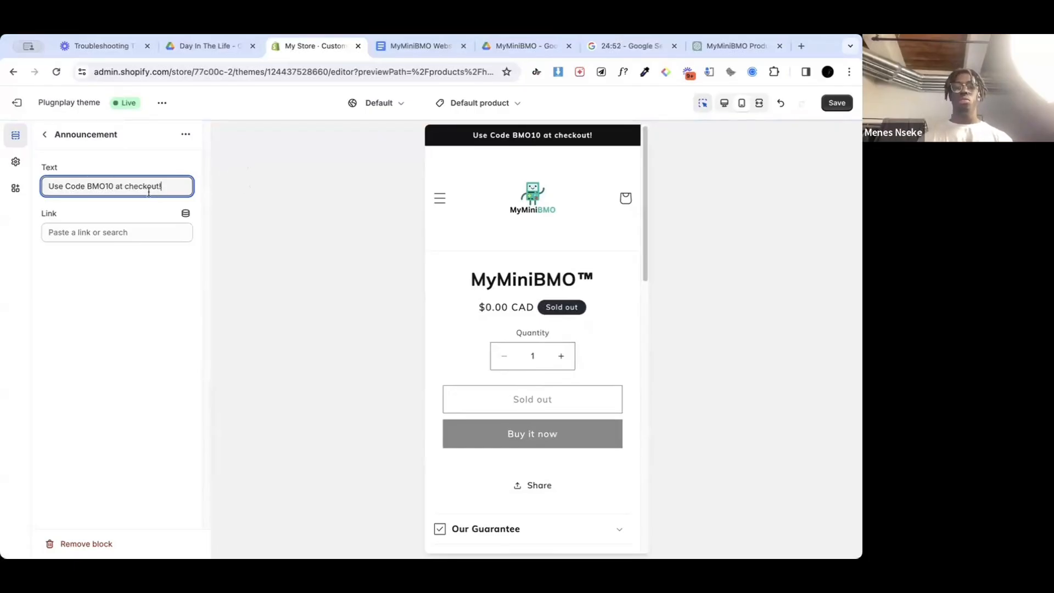
Step: Reword the end of the announcement so it reads "Use Code BMO10 for 10% OFF!" and save the theme
left_click_drag(173, 187, 120, 188)
key("BackSpace")
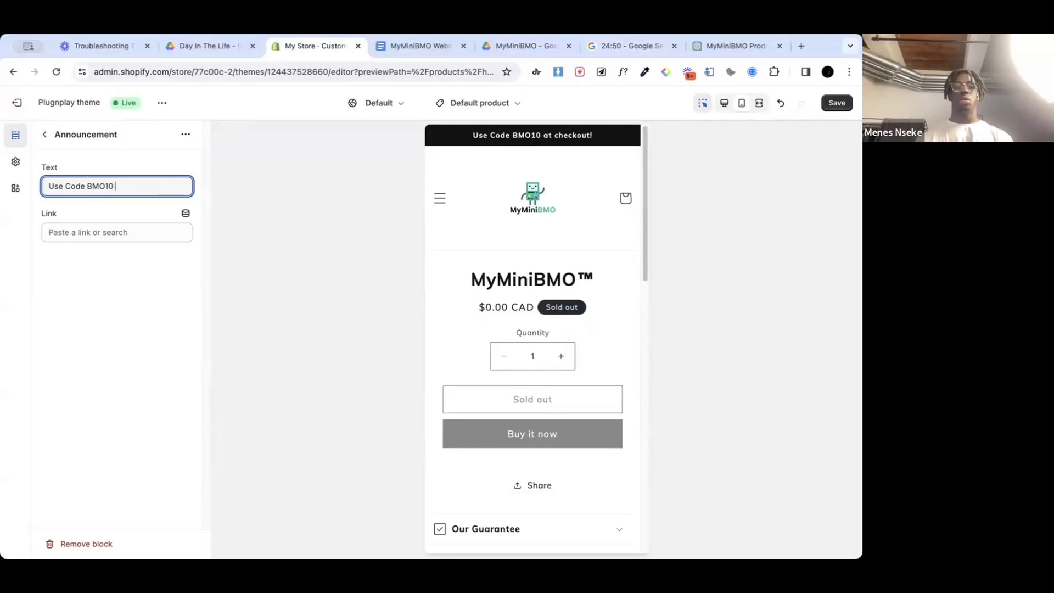
type("for 10")
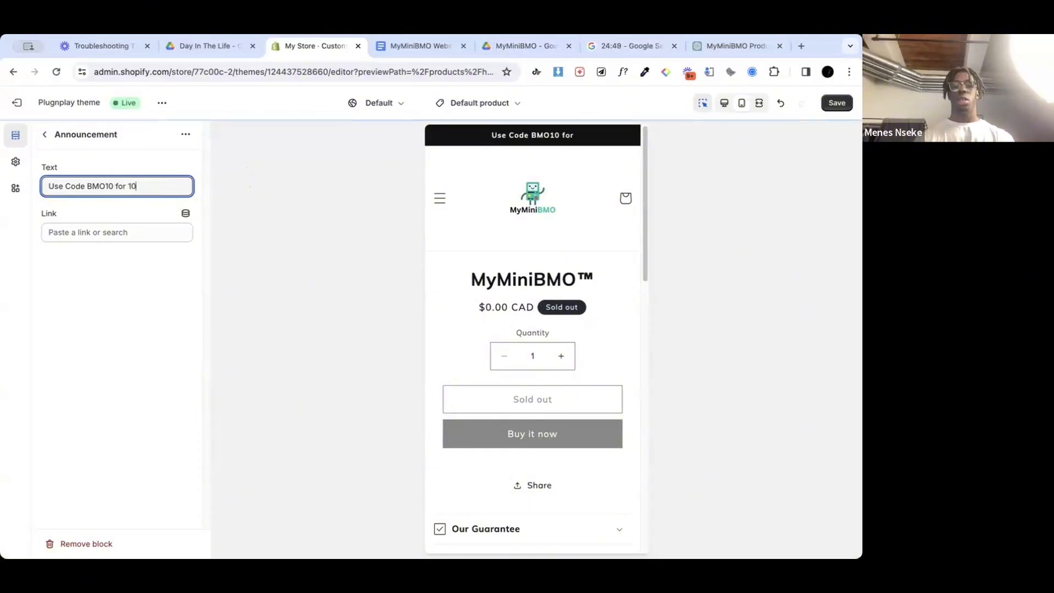
type("% OF")
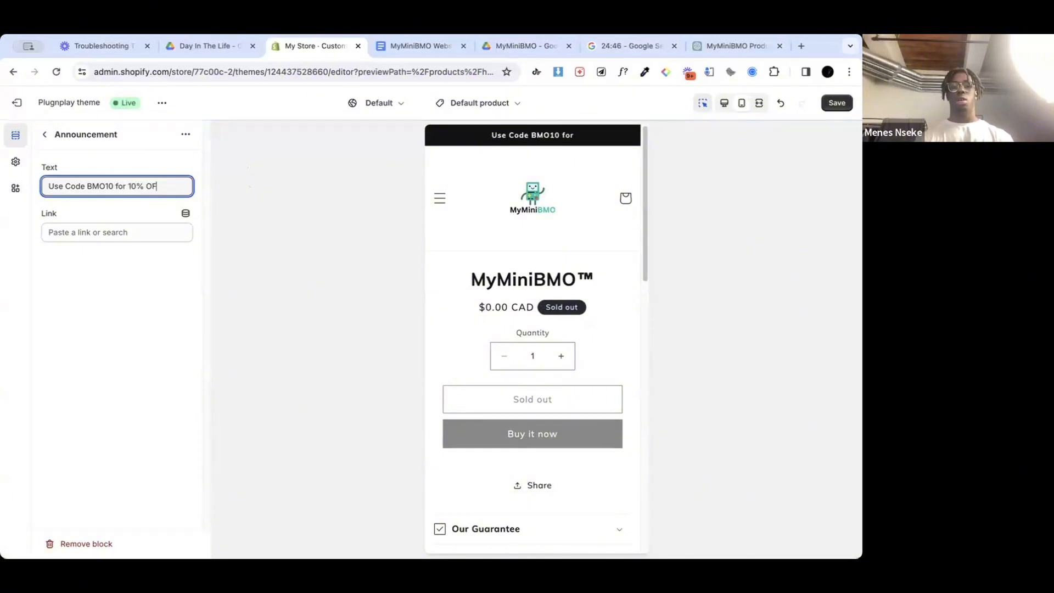
type("F!")
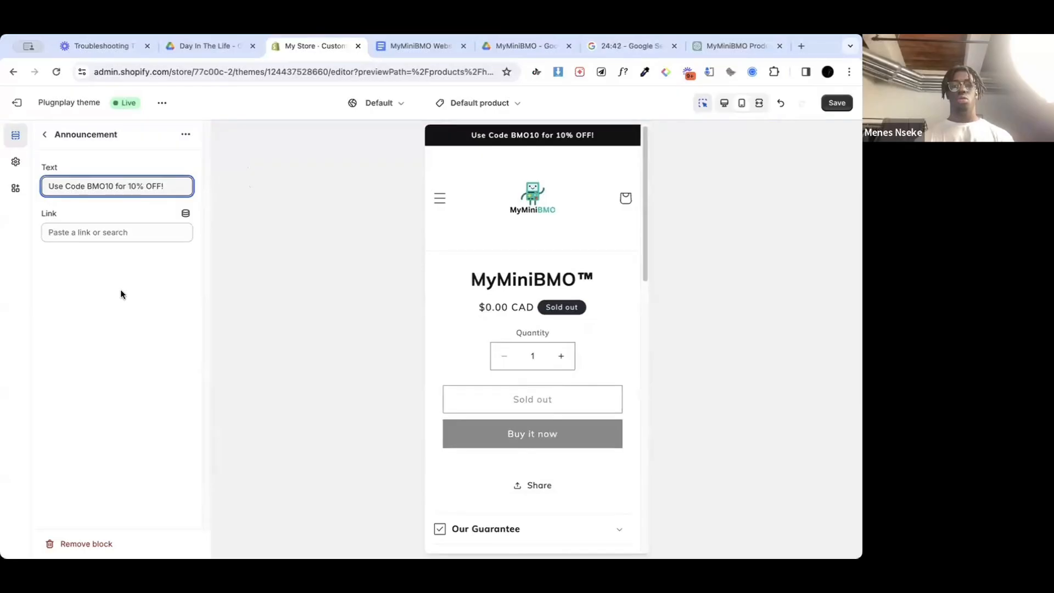
left_click(837, 103)
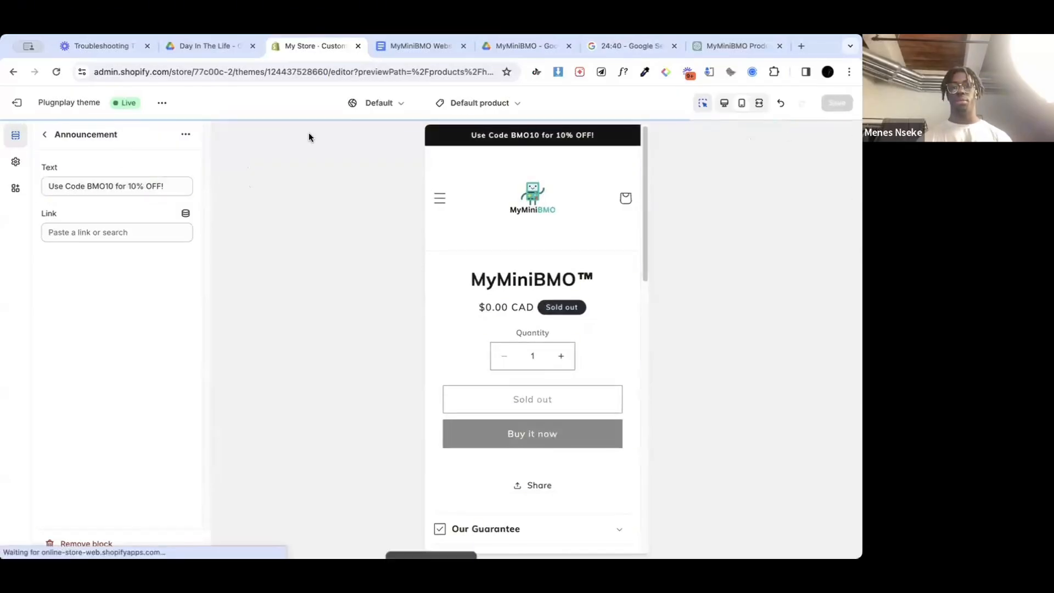
left_click(44, 134)
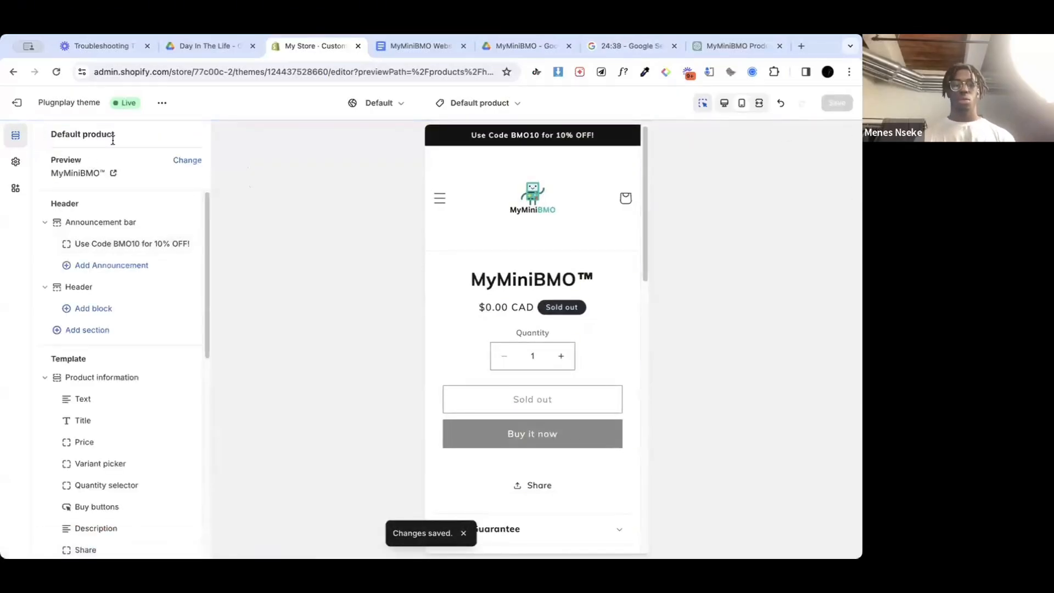
Step: Go to the store's Home page through the navigation menu in the mobile preview
scroll(547, 407, "down", 4)
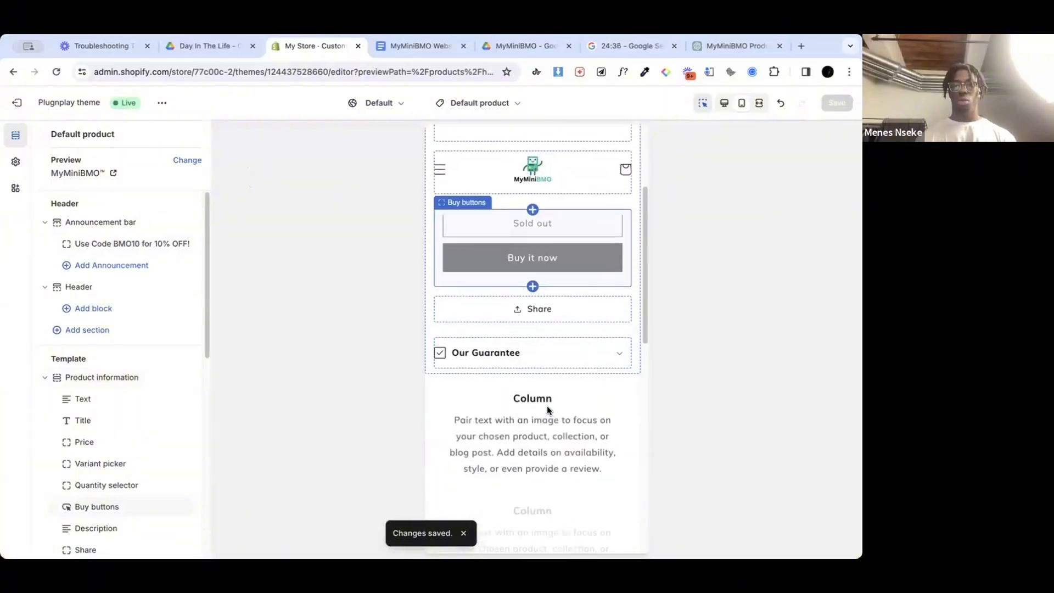
scroll(547, 407, "up", 4)
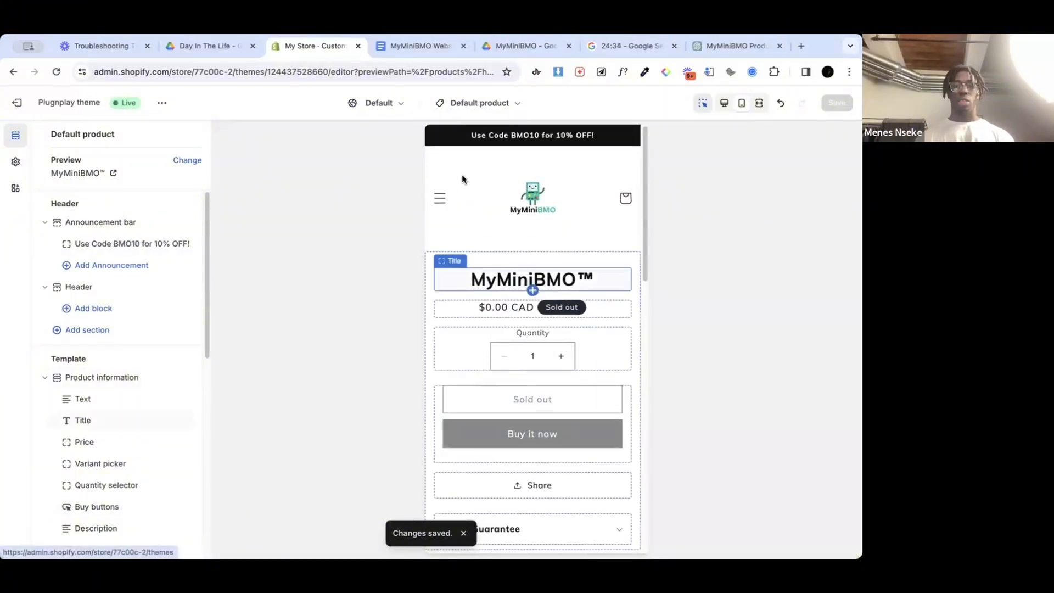
left_click(449, 198)
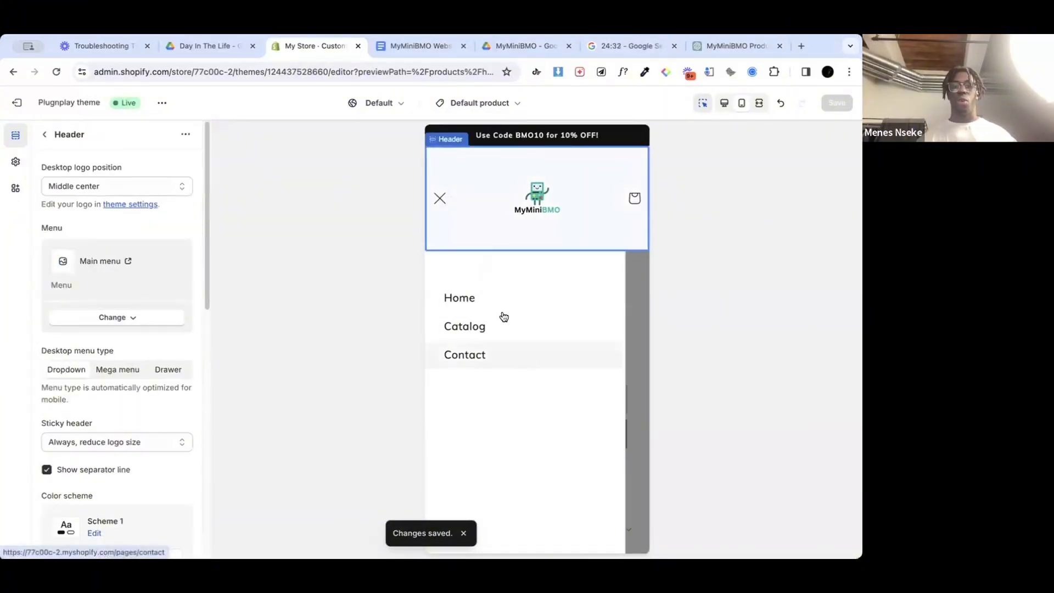
left_click(497, 301)
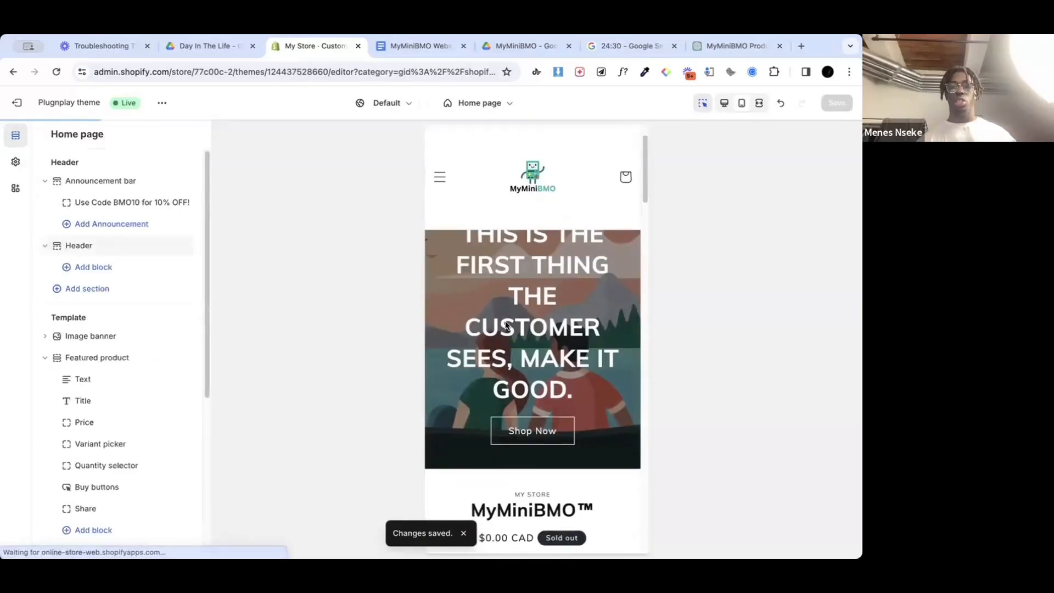
Step: Clear the BRANDNAME caption of the third row in the home page's Multirow section
scroll(542, 325, "down", 5)
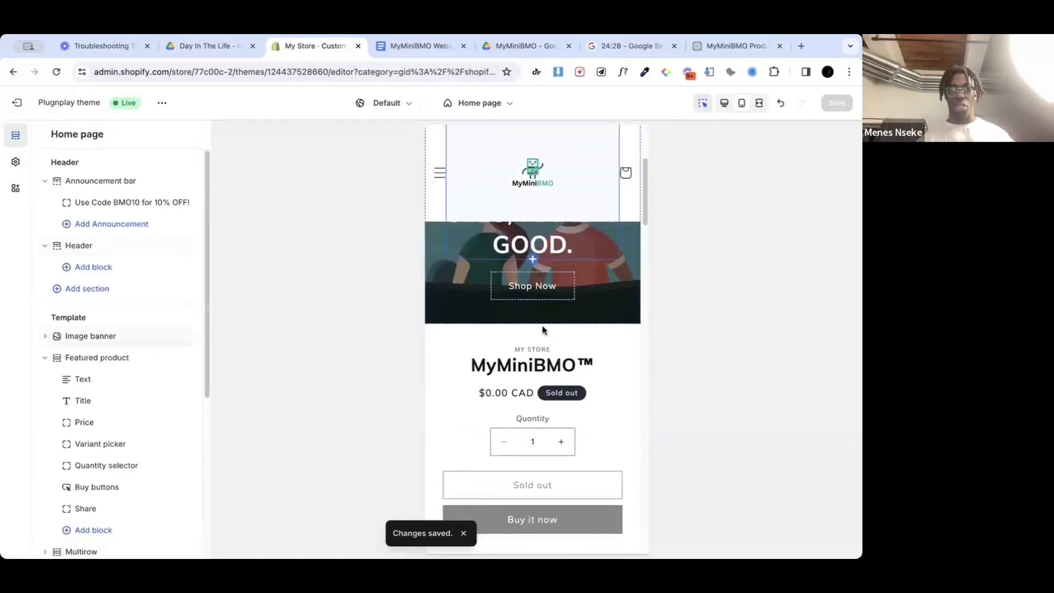
scroll(542, 327, "down", 10)
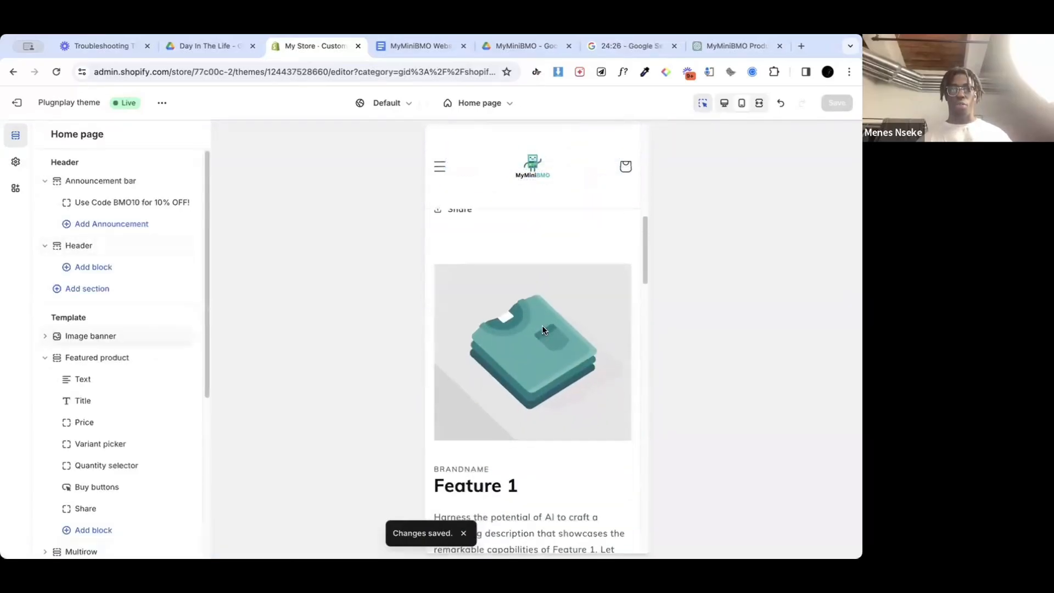
scroll(542, 325, "up", 6)
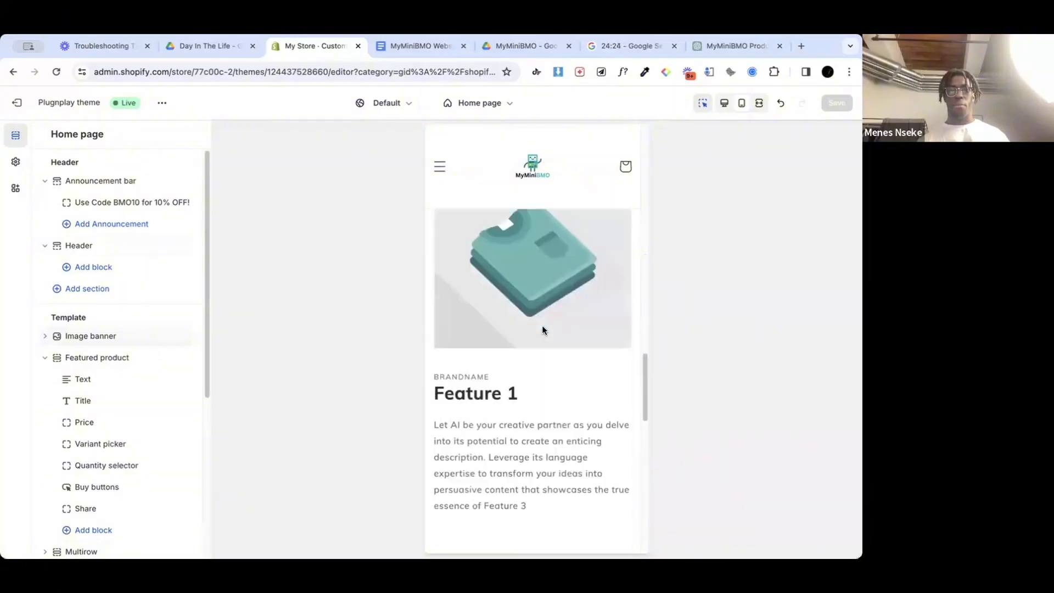
scroll(542, 325, "down", 3)
scroll(542, 325, "up", 1)
left_click(558, 327)
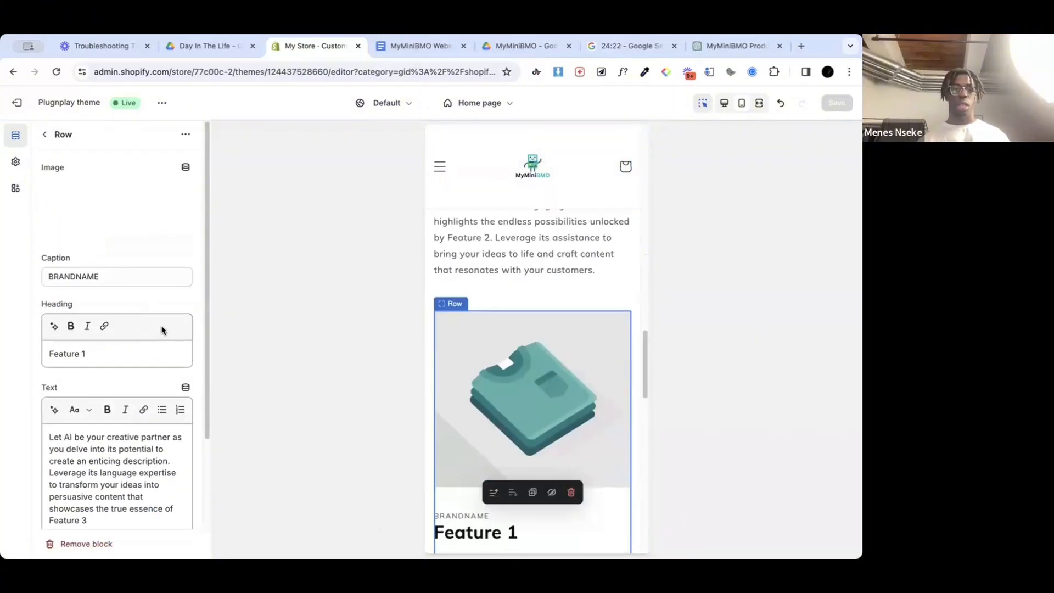
double_click(90, 269)
key("BackSpace")
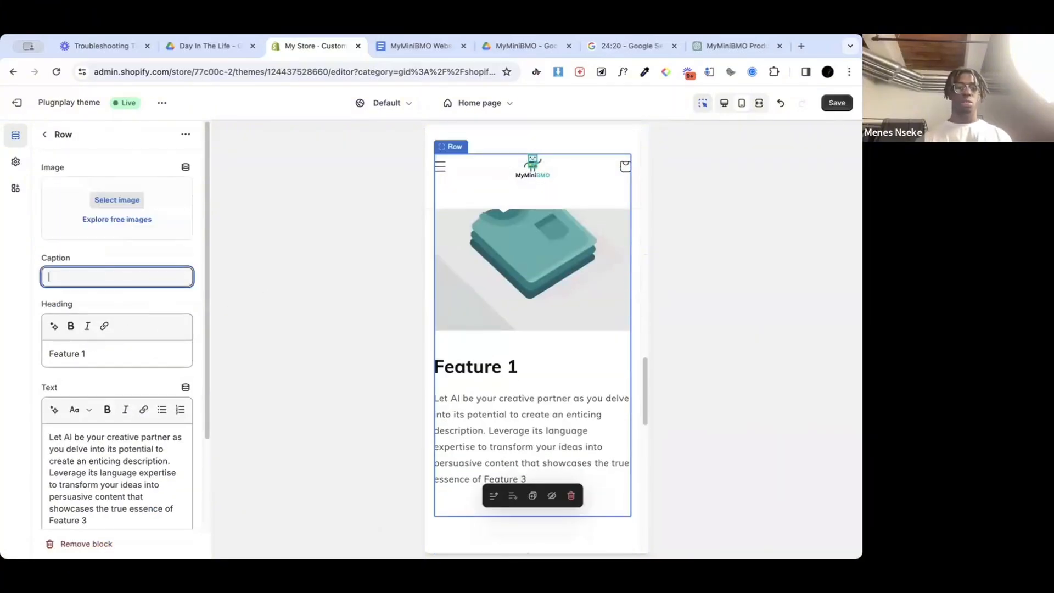
left_click(45, 134)
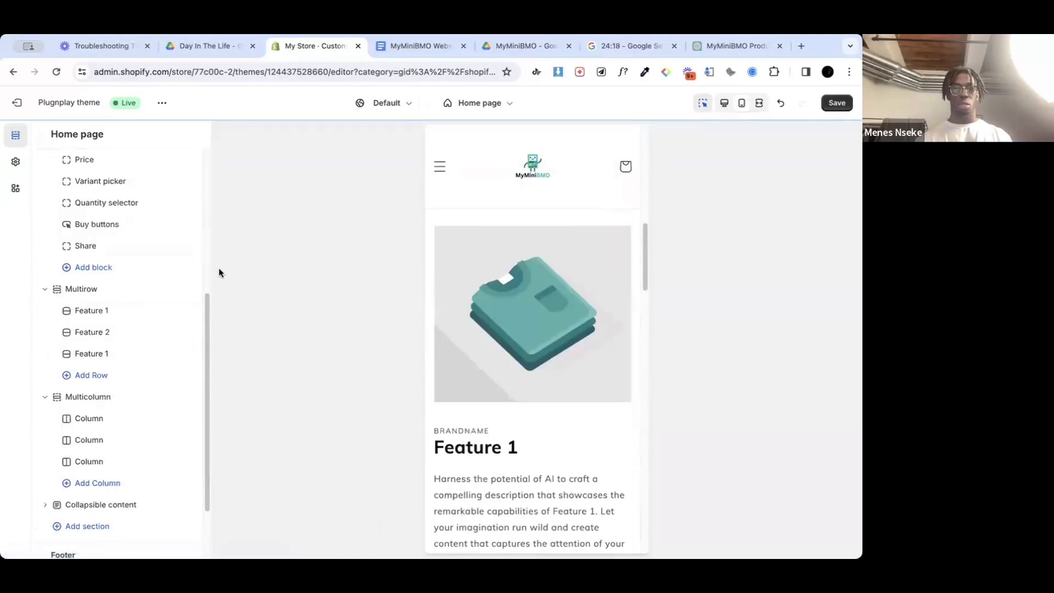
Step: Clear the BRANDNAME caption of the first Feature 1 row in the Multirow section
scroll(533, 286, "down", 1)
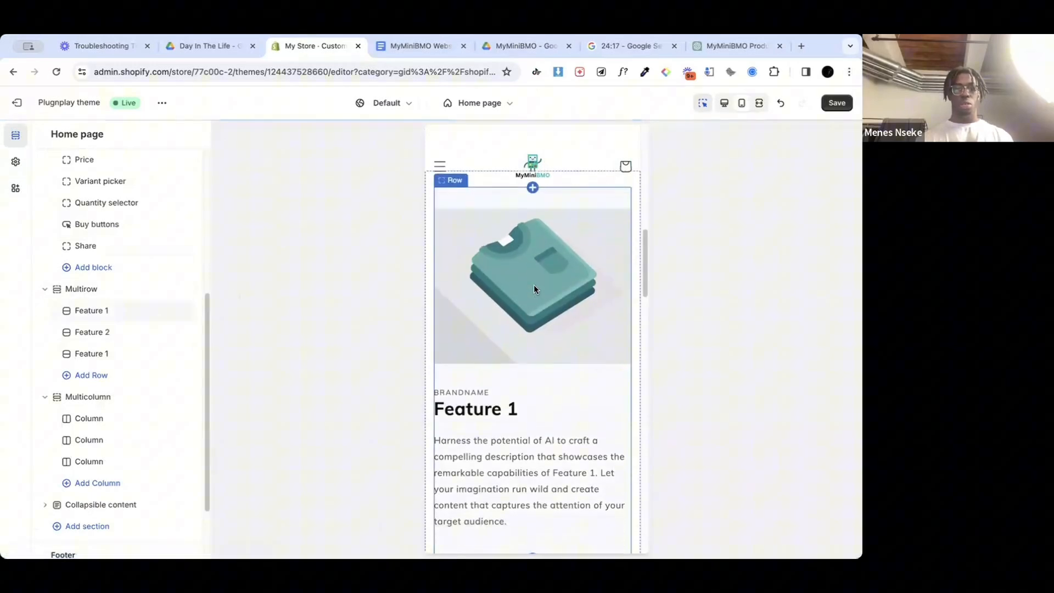
left_click(510, 372)
double_click(74, 276)
key("BackSpace")
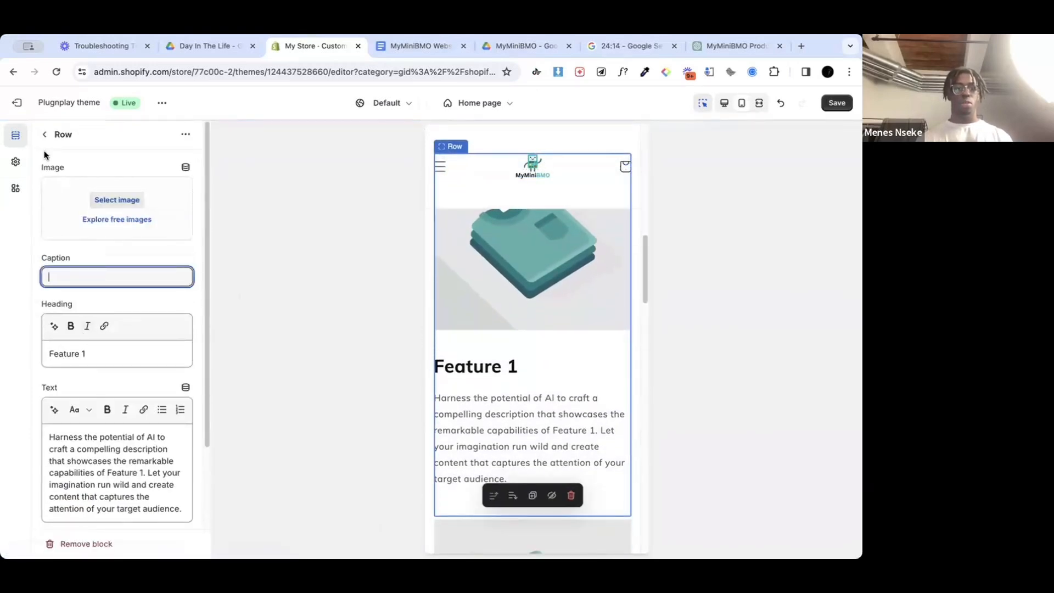
Step: Clear the BRANDNAME caption of the Feature 2 row in the Multirow section
left_click(44, 134)
left_click(124, 381)
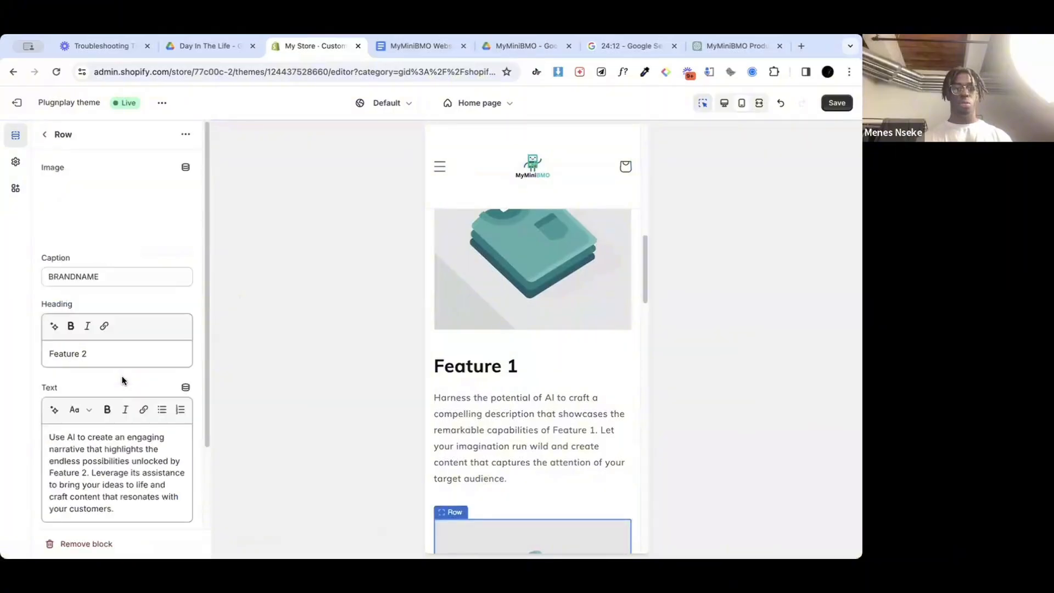
double_click(73, 276)
key("BackSpace")
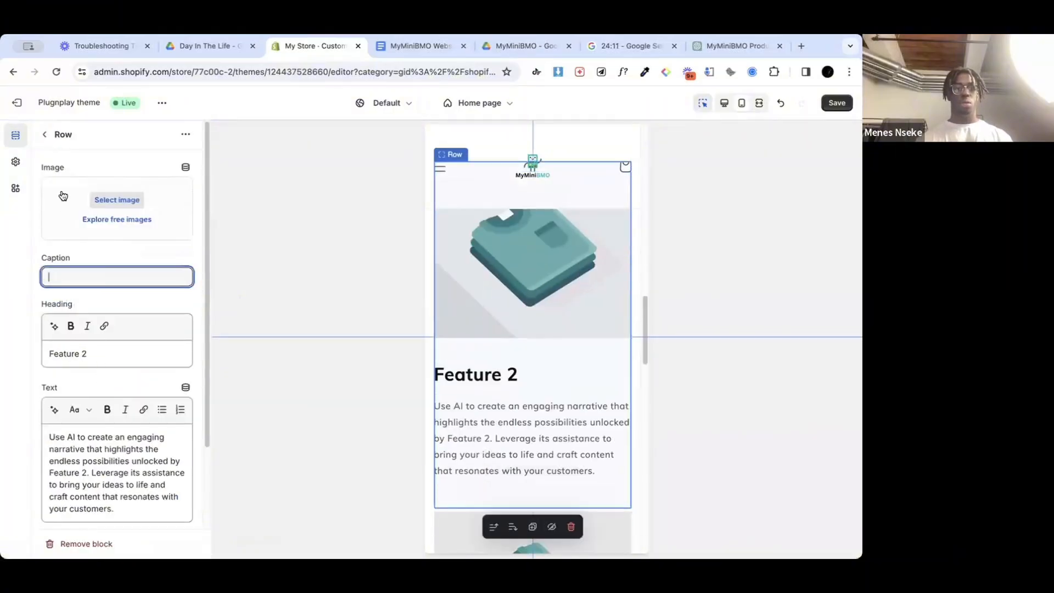
Step: Change the heading of the third row in the Multirow section to "Feature 3"
left_click(44, 135)
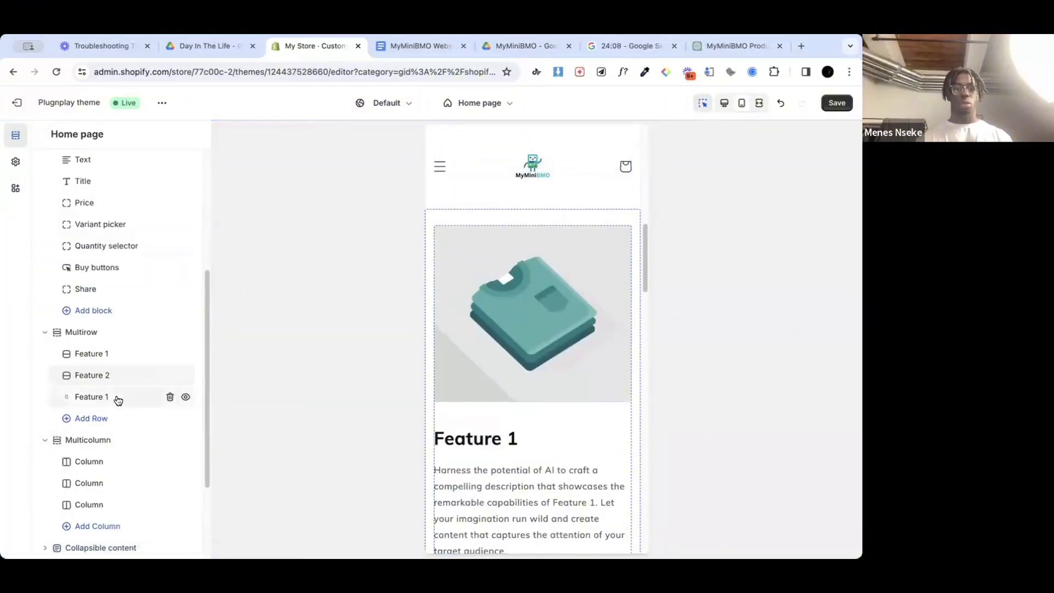
left_click(117, 397)
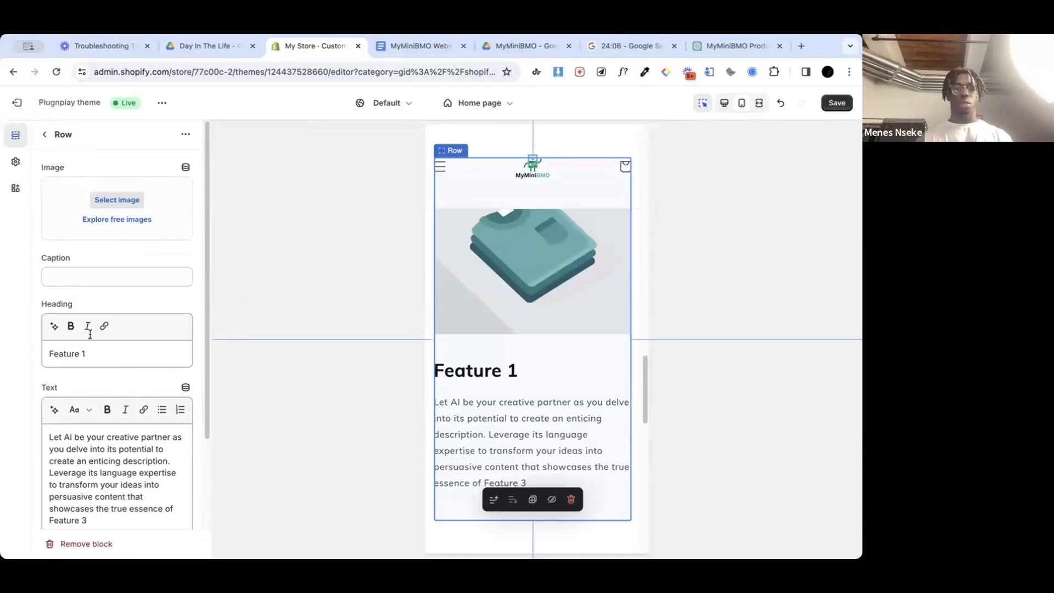
left_click(101, 362)
key("BackSpace")
type("3")
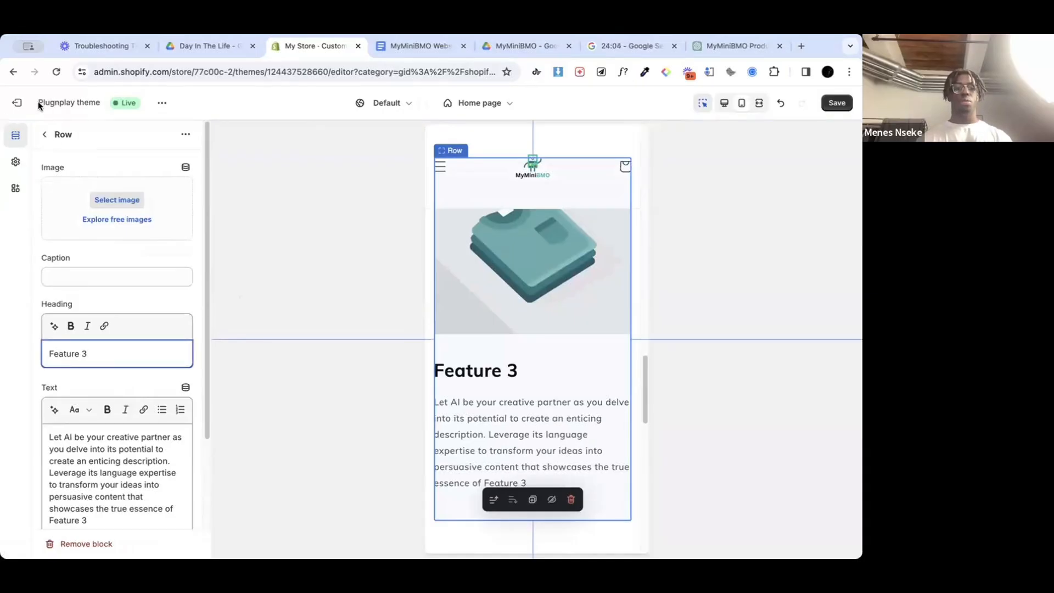
left_click(42, 134)
Step: Review the home page's sections in the mobile preview and save the theme changes
scroll(92, 384, "down", 2)
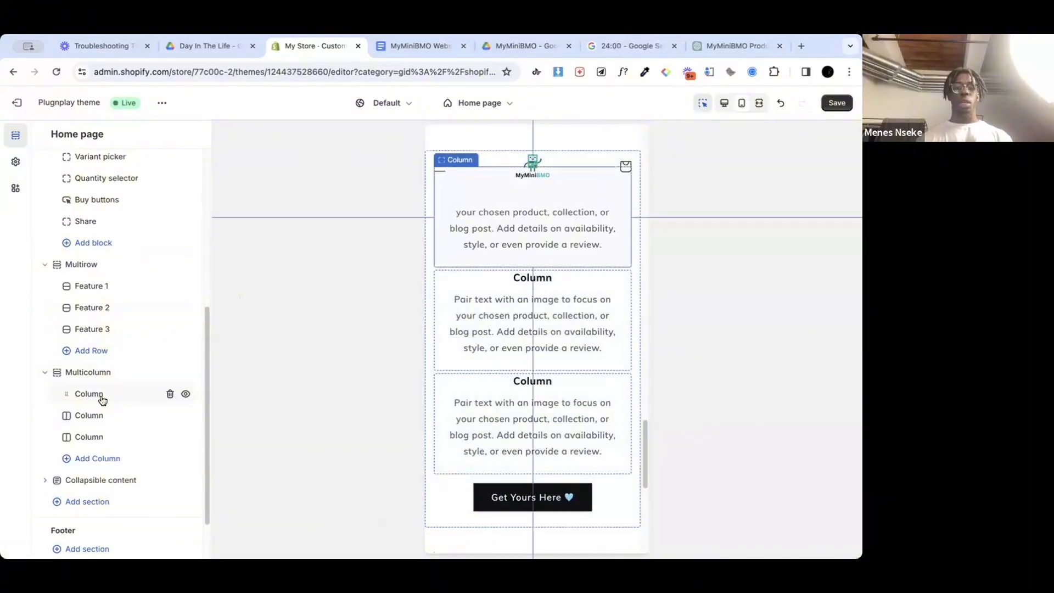
scroll(539, 302, "down", 6)
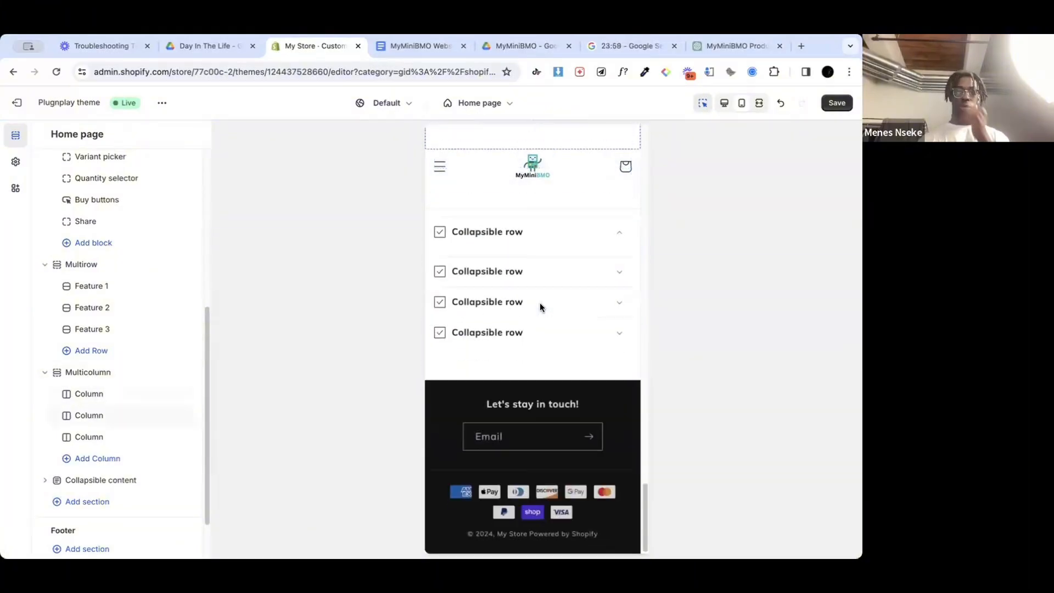
scroll(539, 302, "up", 8)
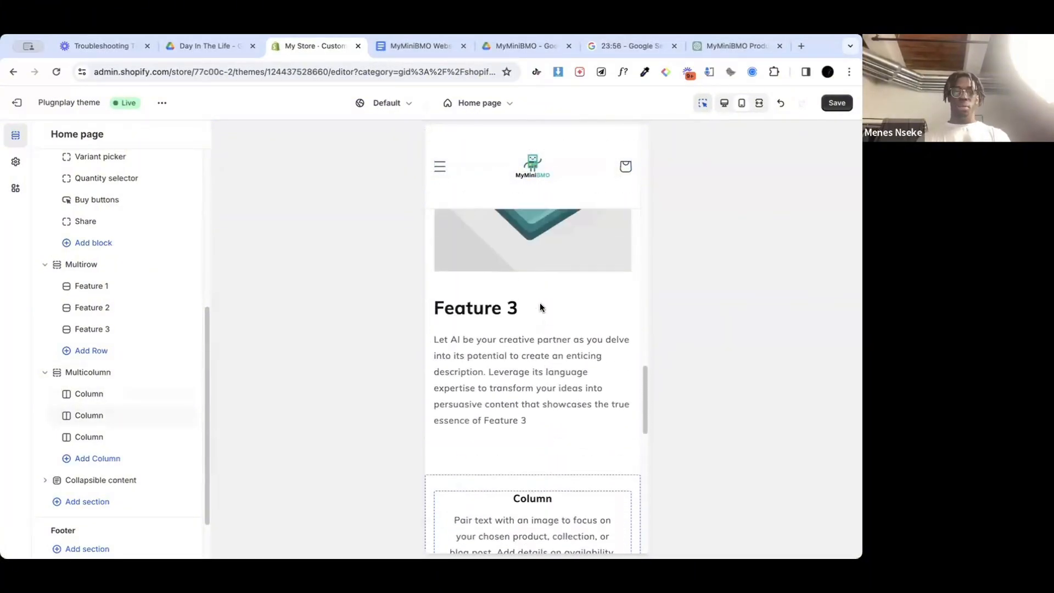
scroll(539, 302, "up", 10)
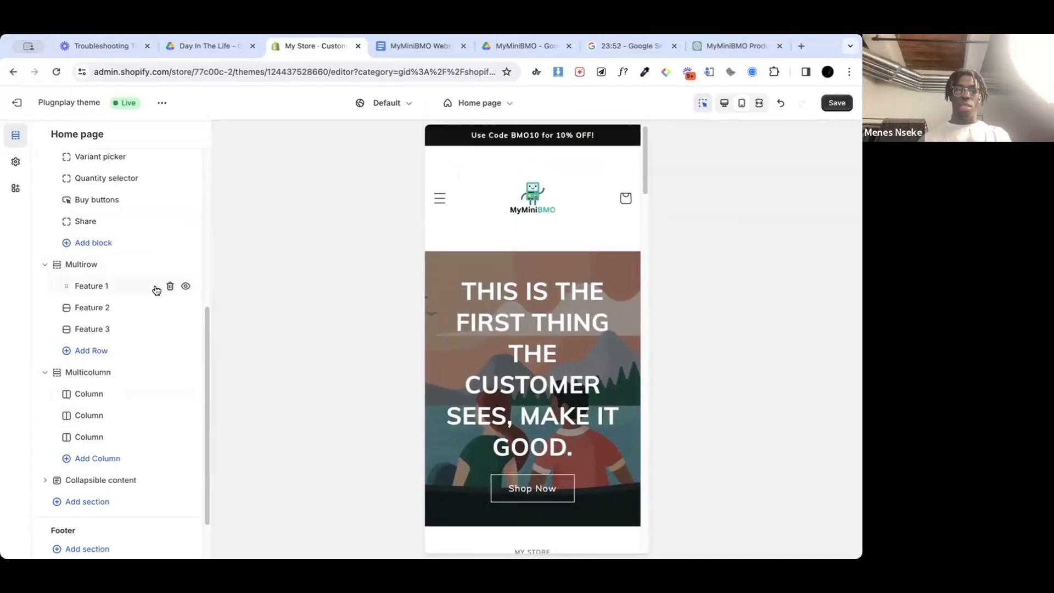
scroll(157, 290, "up", 5)
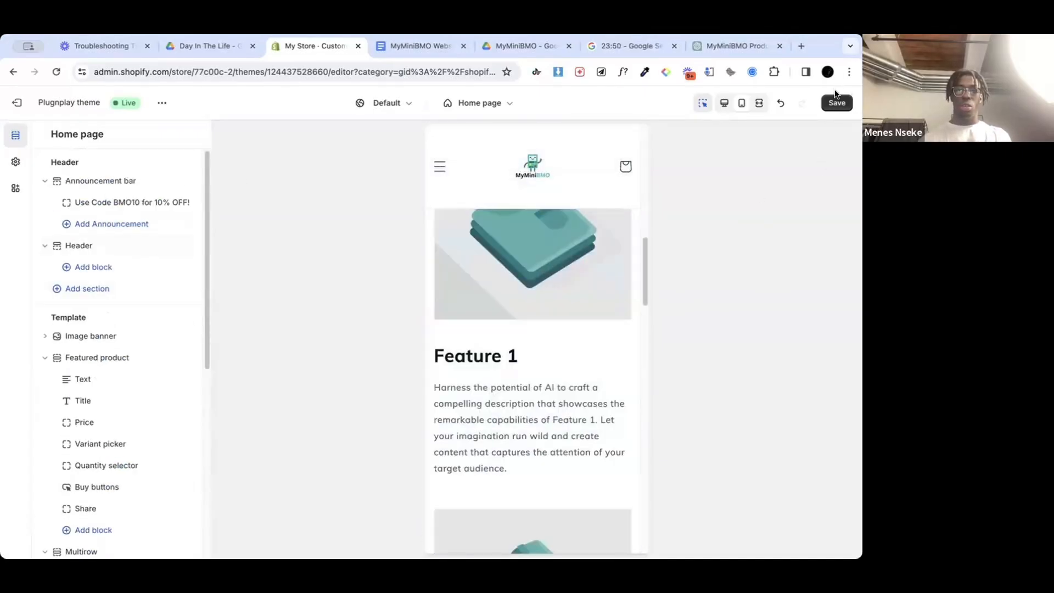
left_click(836, 103)
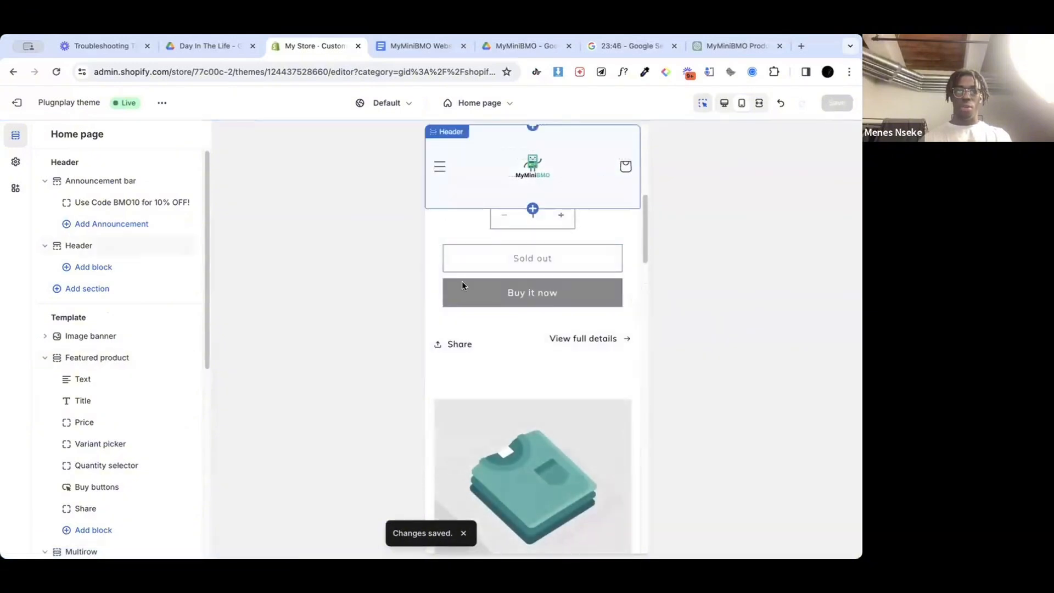
Step: Go to the store's Catalog page through the navigation menu in the mobile preview and look over its product grid
left_click(434, 196)
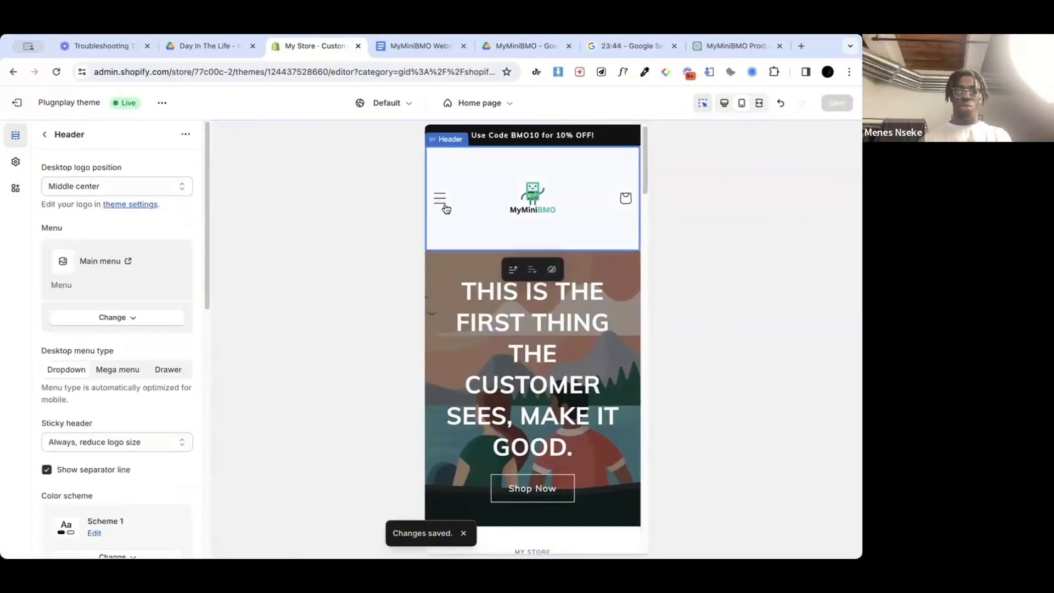
left_click(442, 195)
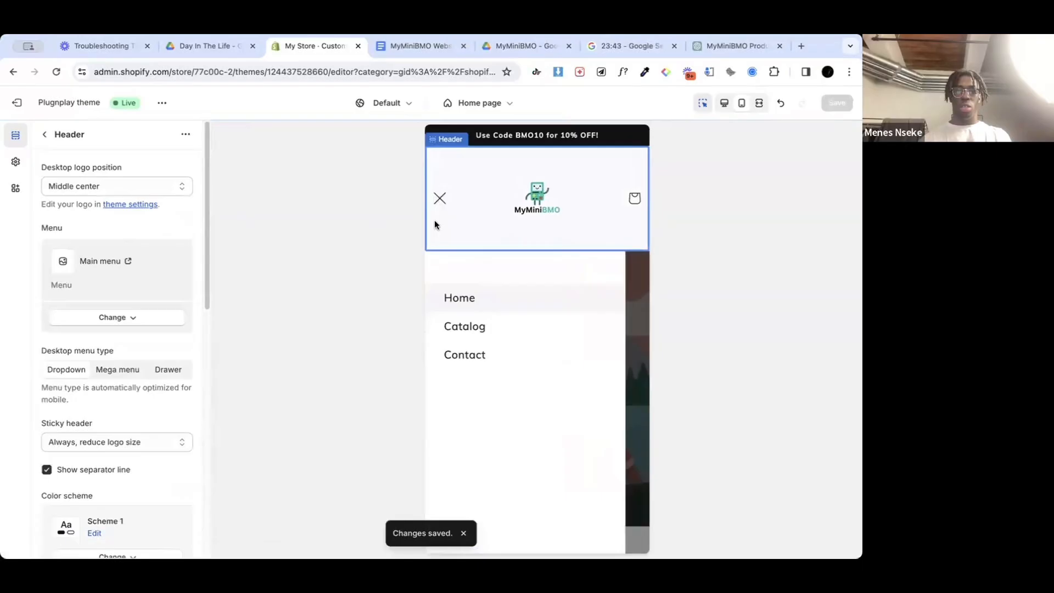
left_click(468, 328)
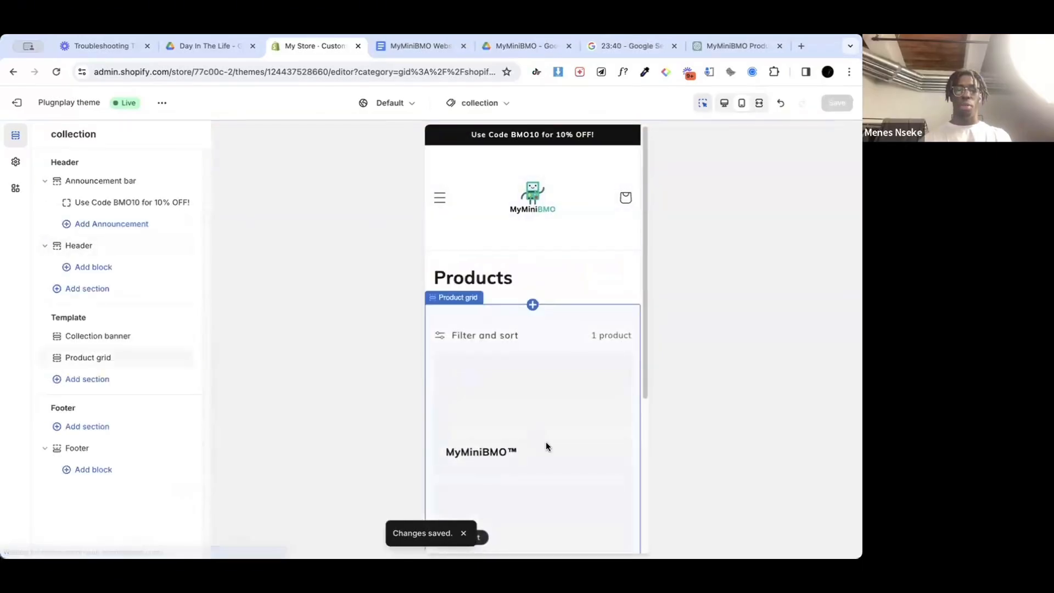
scroll(546, 444, "down", 5)
scroll(546, 443, "up", 5)
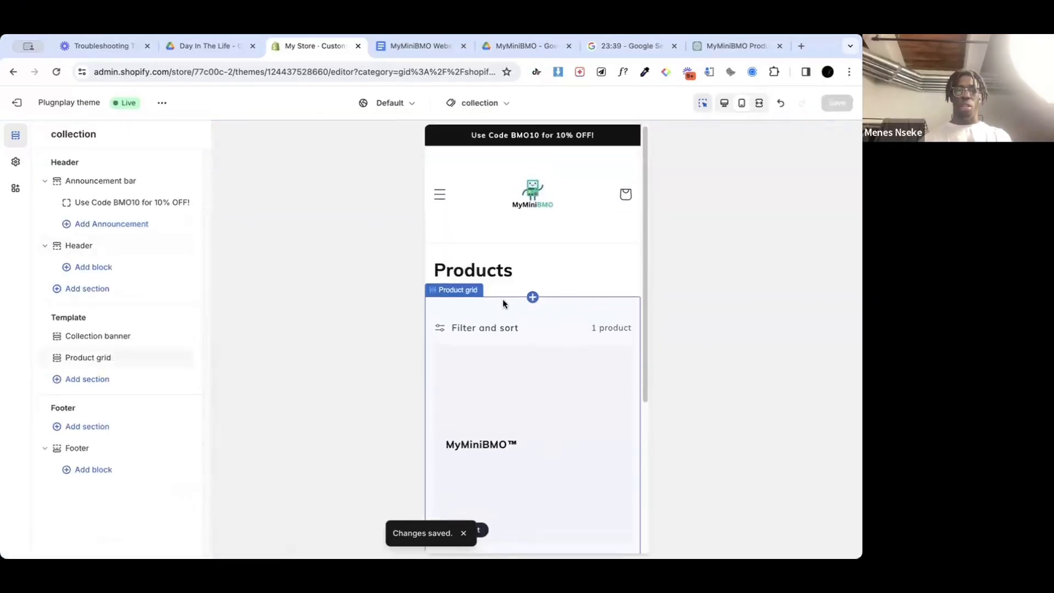
Step: Leave the theme editor and open the online store's Navigation page with its list of menus
left_click(438, 195)
left_click(442, 198)
left_click(440, 198)
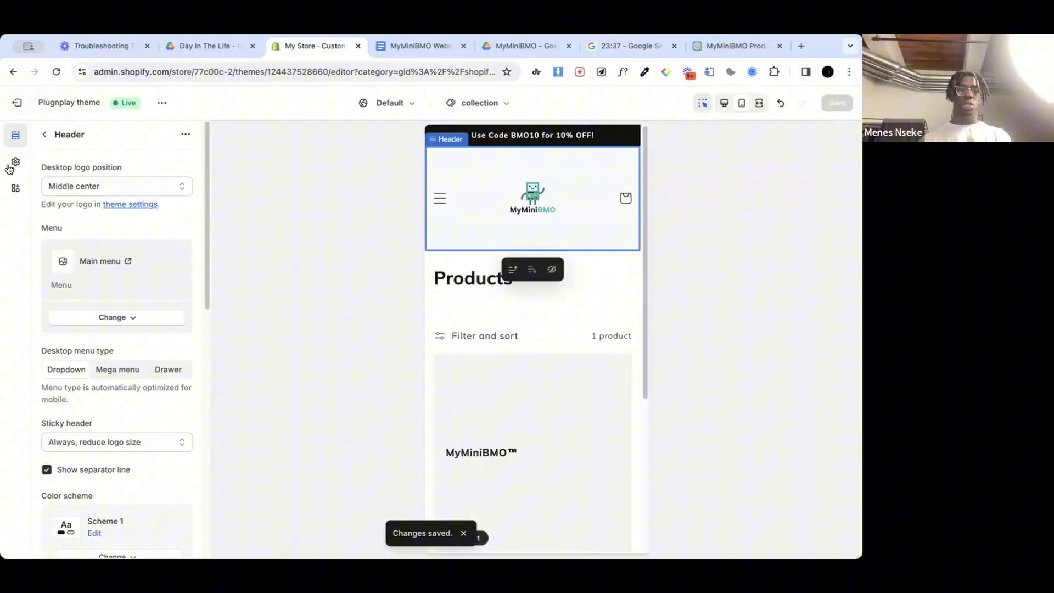
left_click(16, 102)
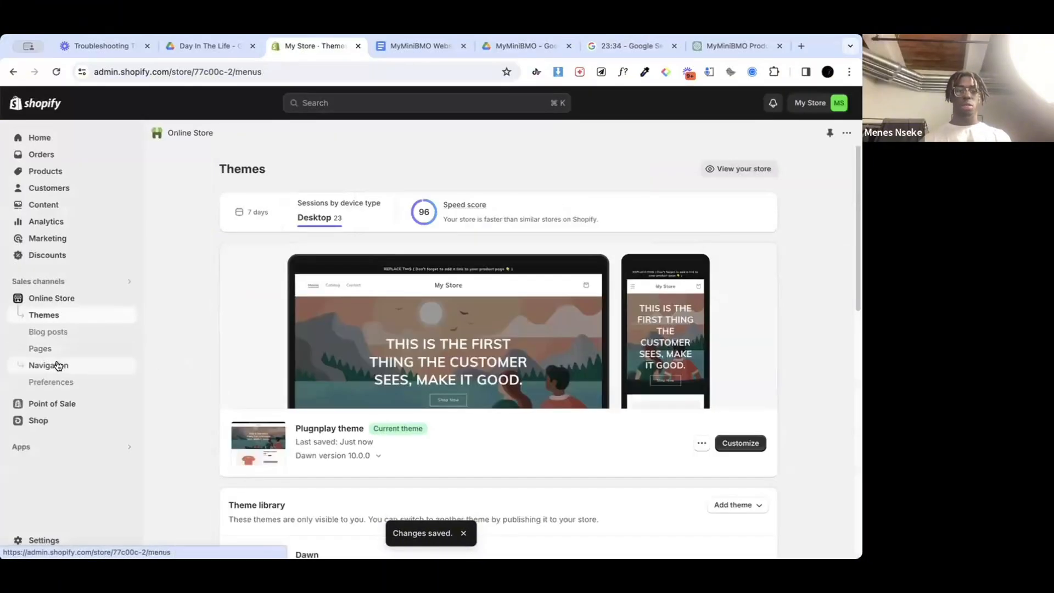
left_click(55, 365)
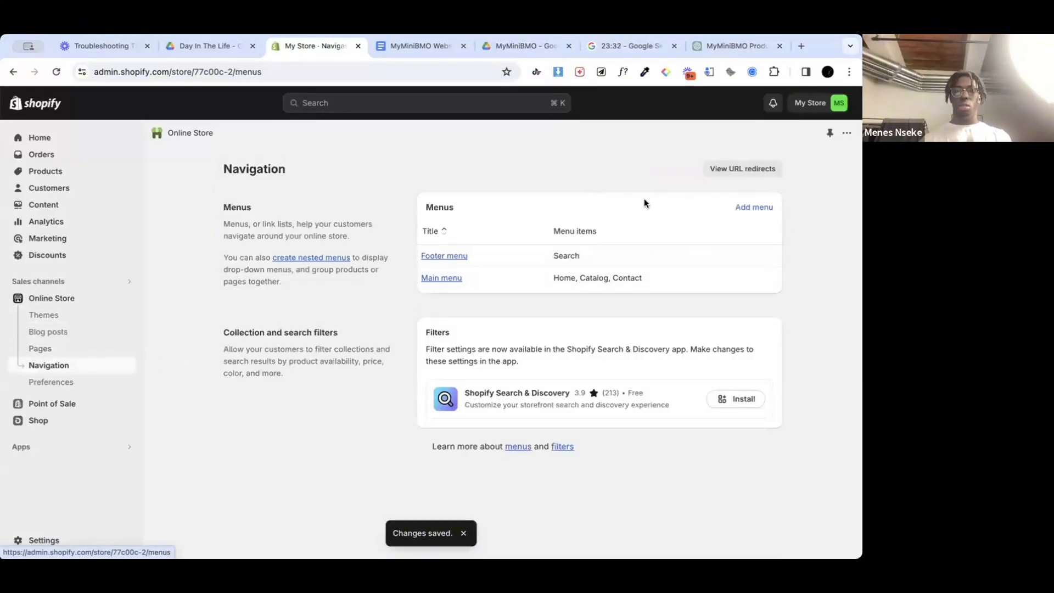
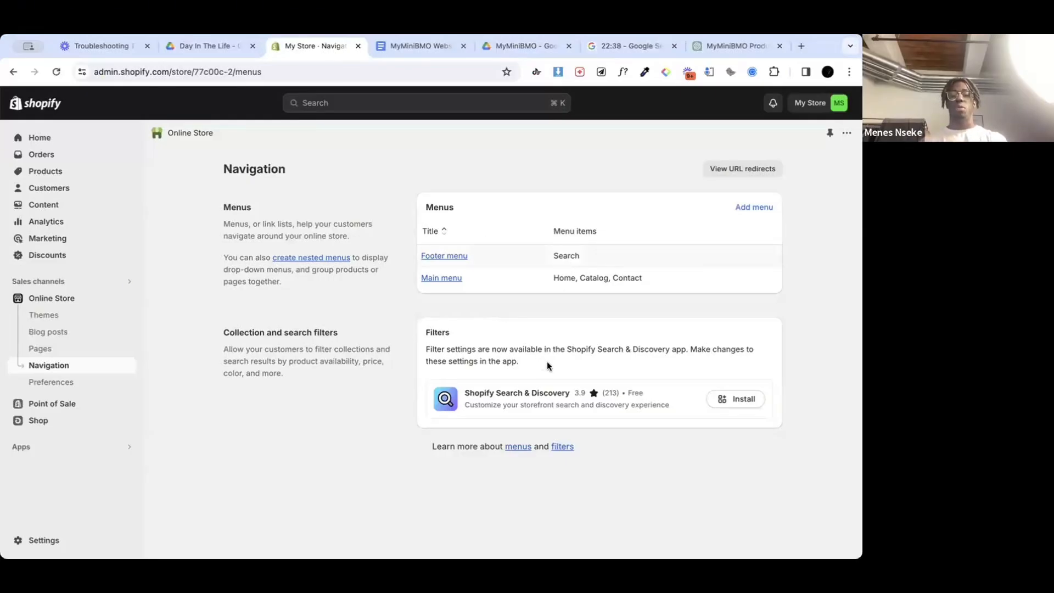
Step: Open the Main menu and link its Catalog item to the MyMiniBMO™ product
left_click(441, 279)
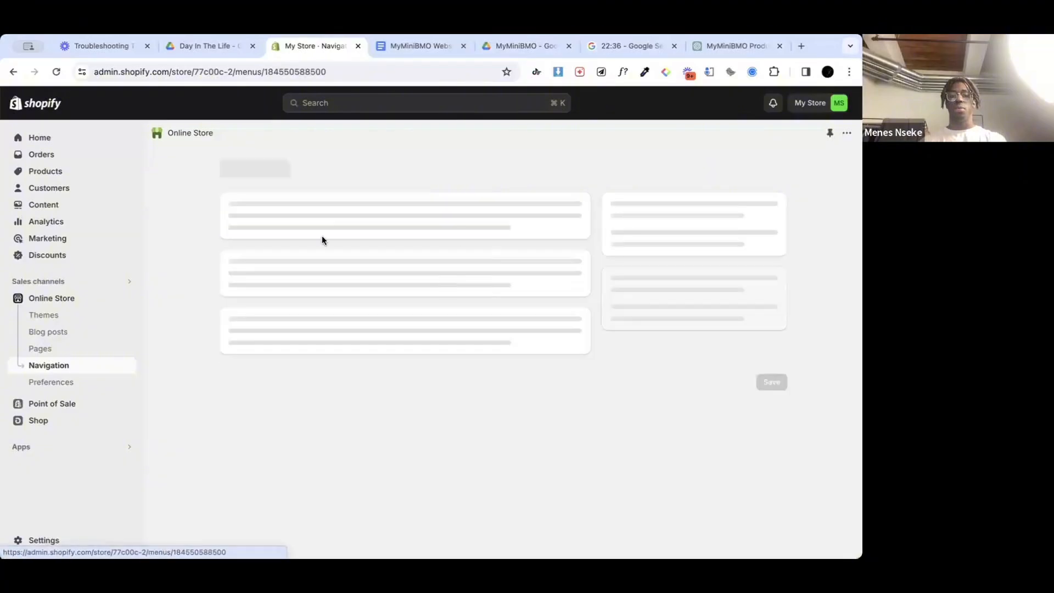
left_click(532, 357)
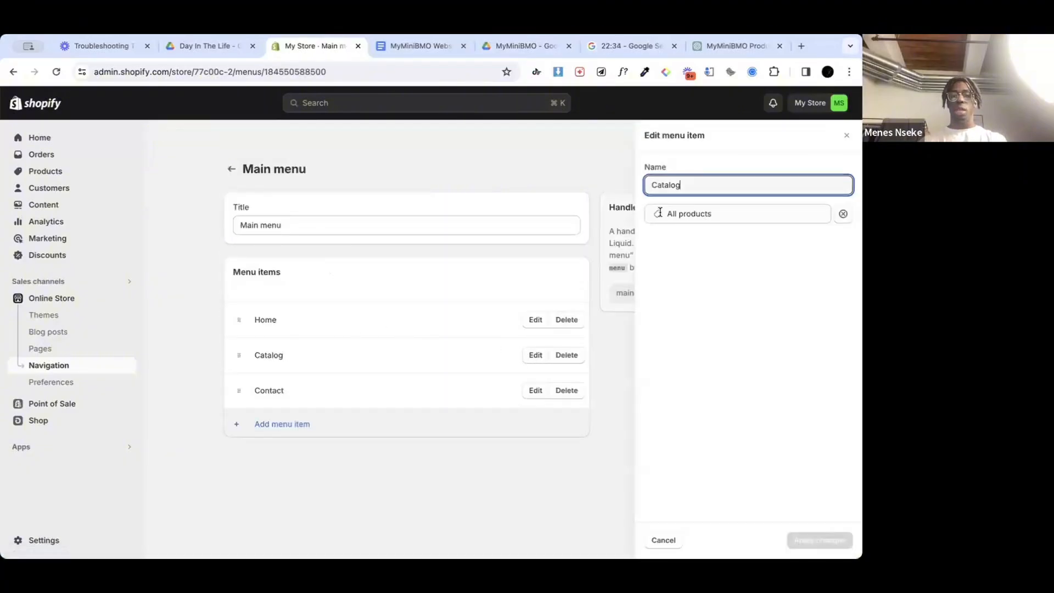
left_click(667, 214)
left_click(713, 319)
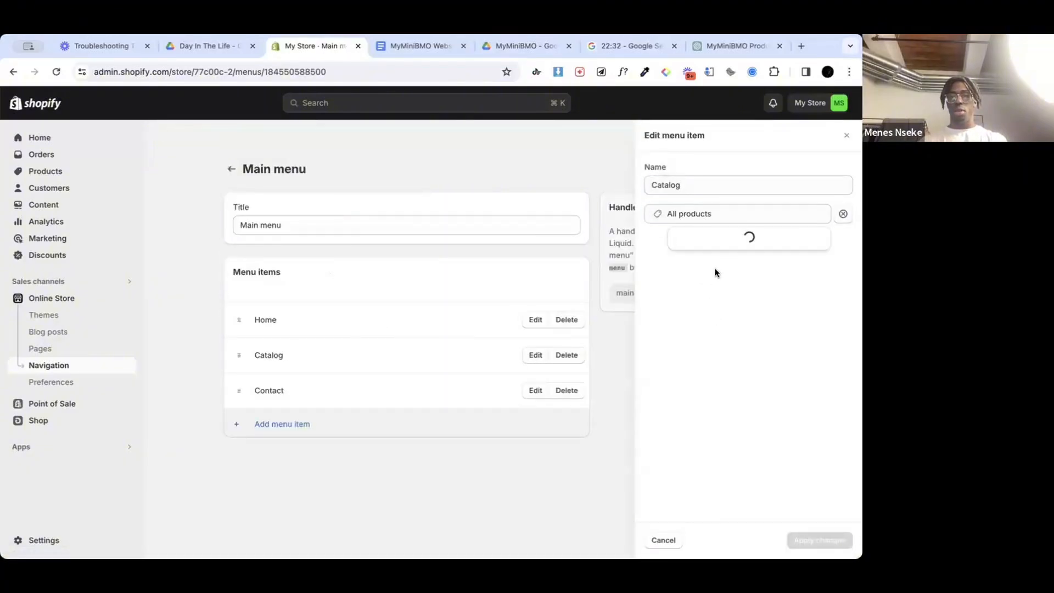
left_click(751, 288)
Step: Rename the Catalog menu item to "MyMiniBMO™" and apply the changes
left_click(665, 187)
double_click(665, 187)
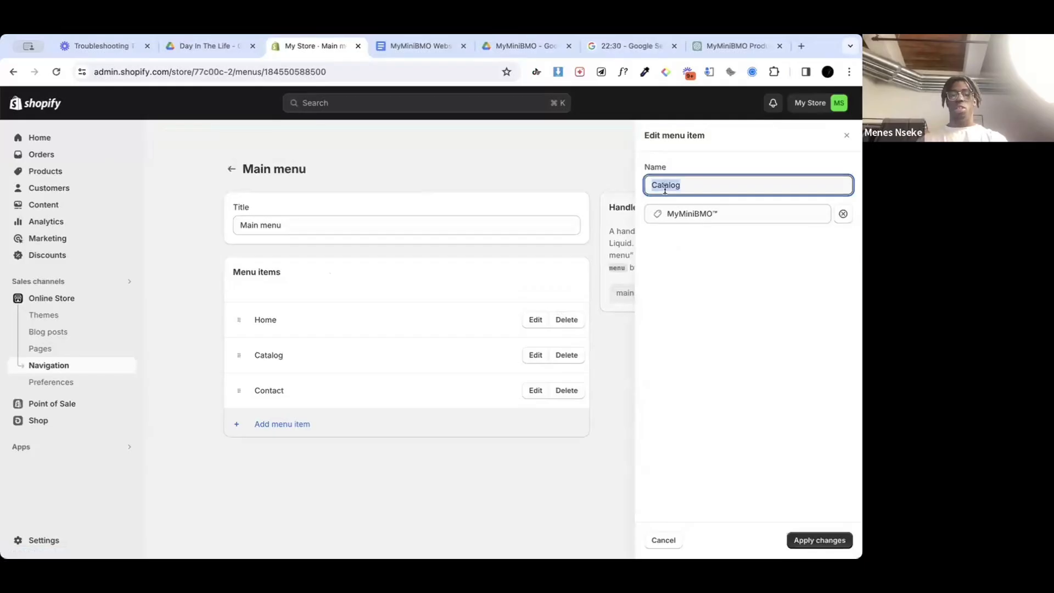
type("MyMiniBMO™")
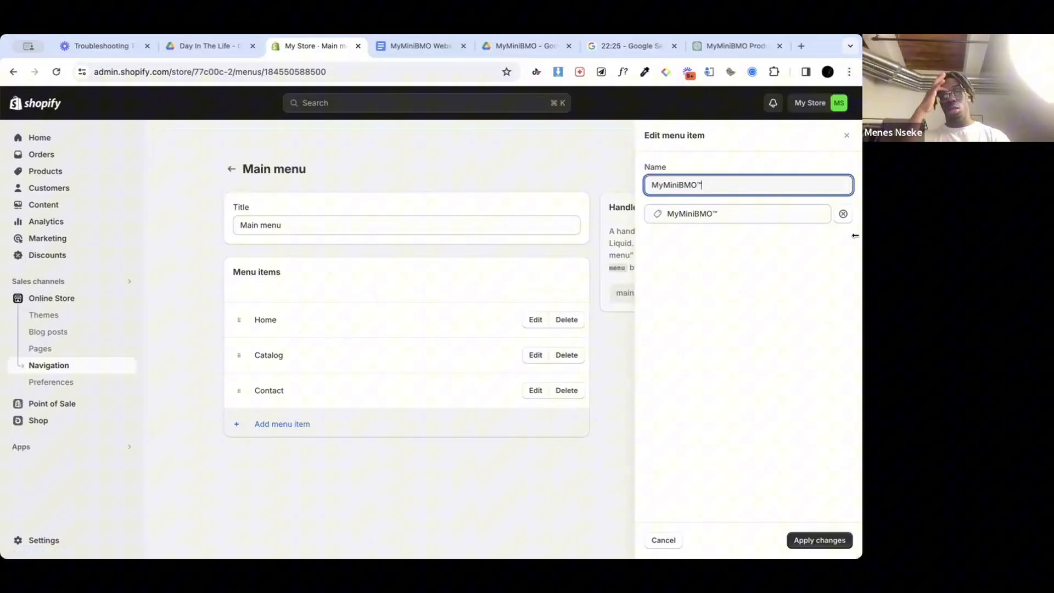
left_click(776, 283)
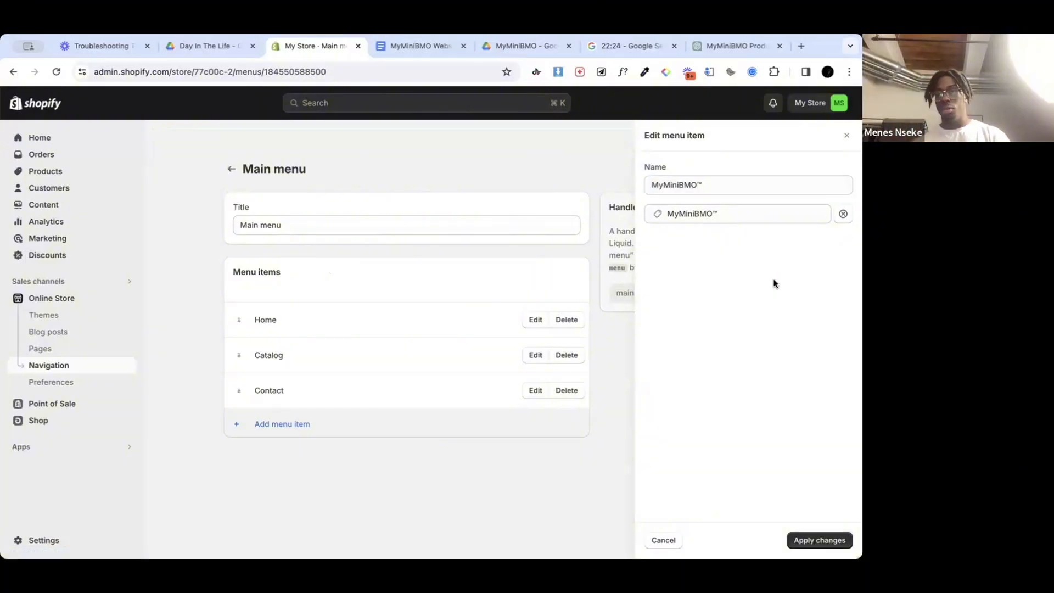
left_click(819, 540)
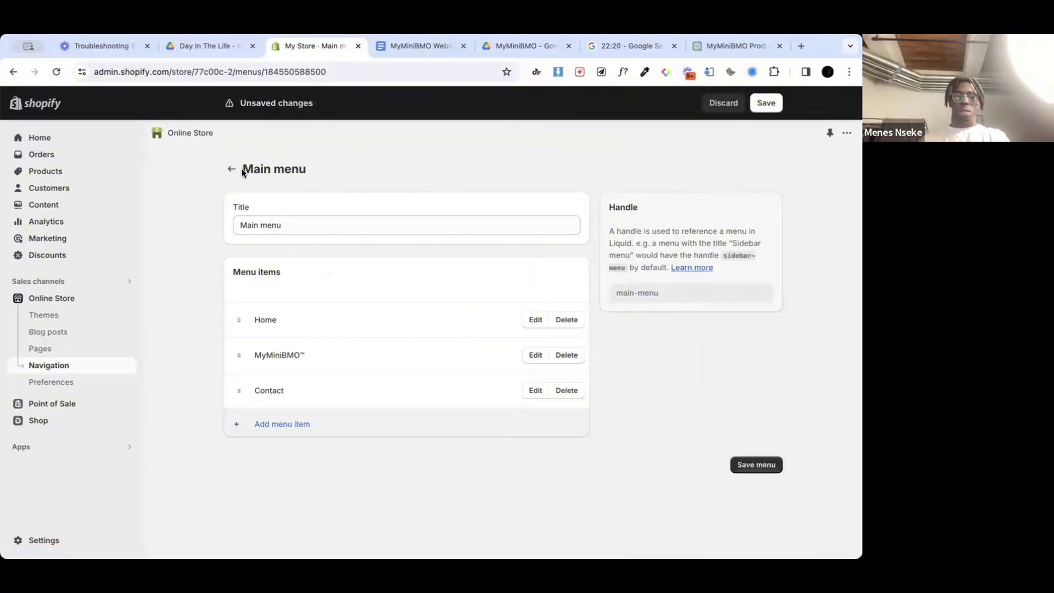
left_click(305, 425)
type("Track Your Order")
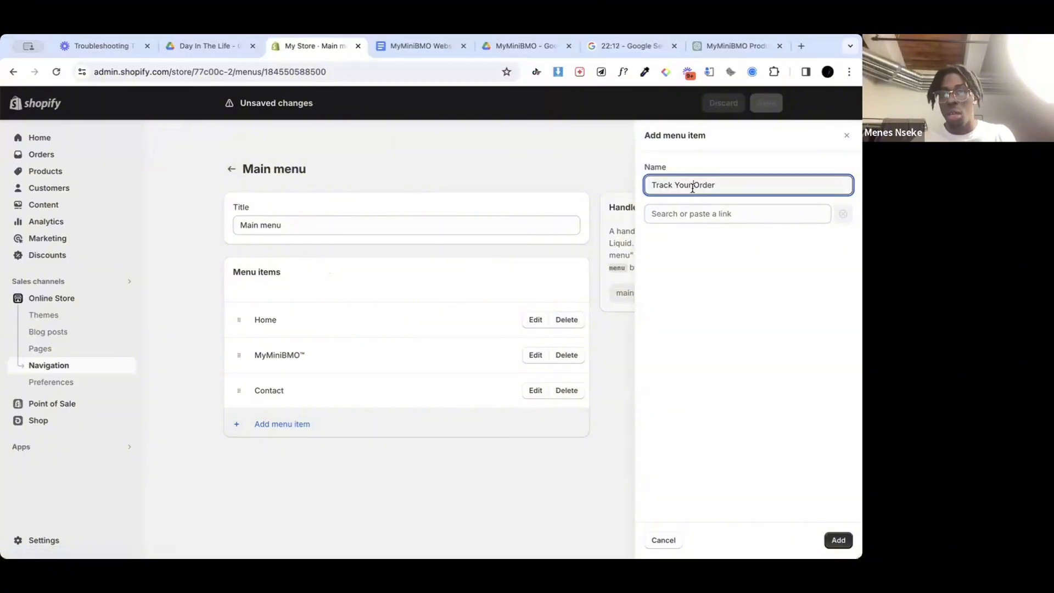
key("BackSpace")
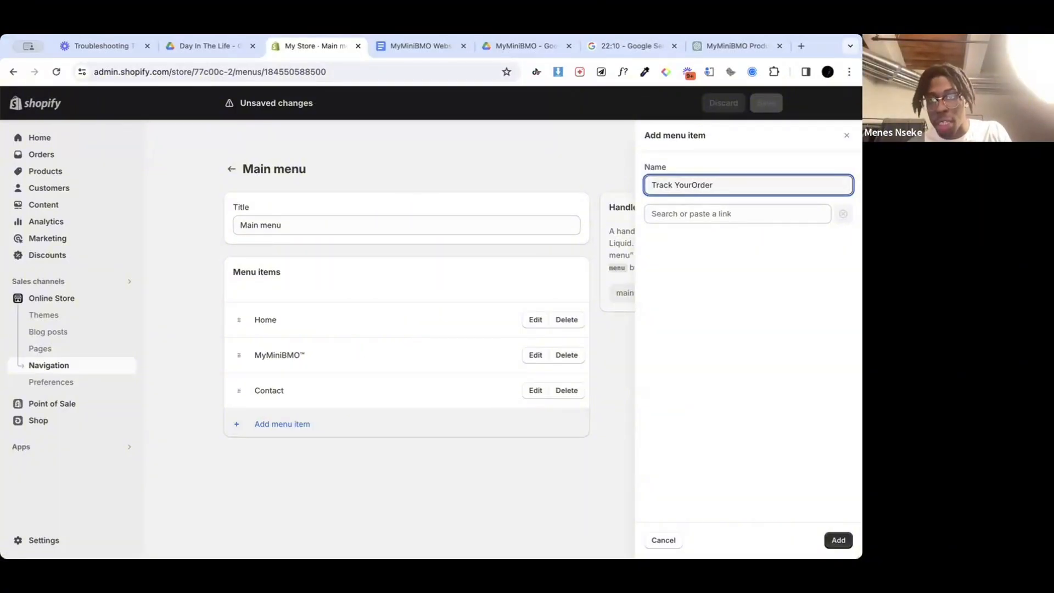
left_click(791, 308)
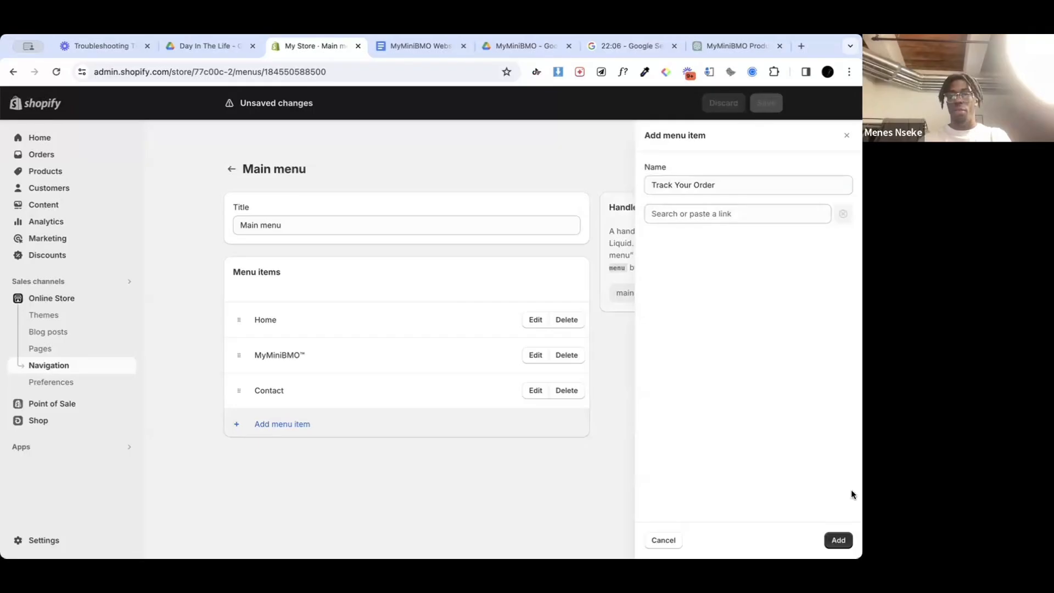
left_click(838, 540)
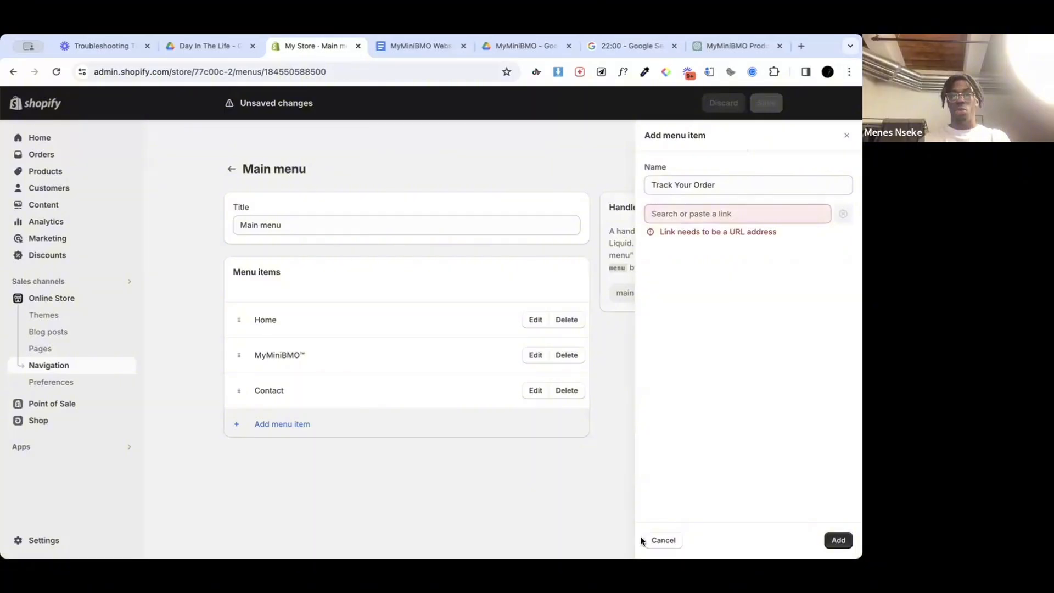
left_click(660, 540)
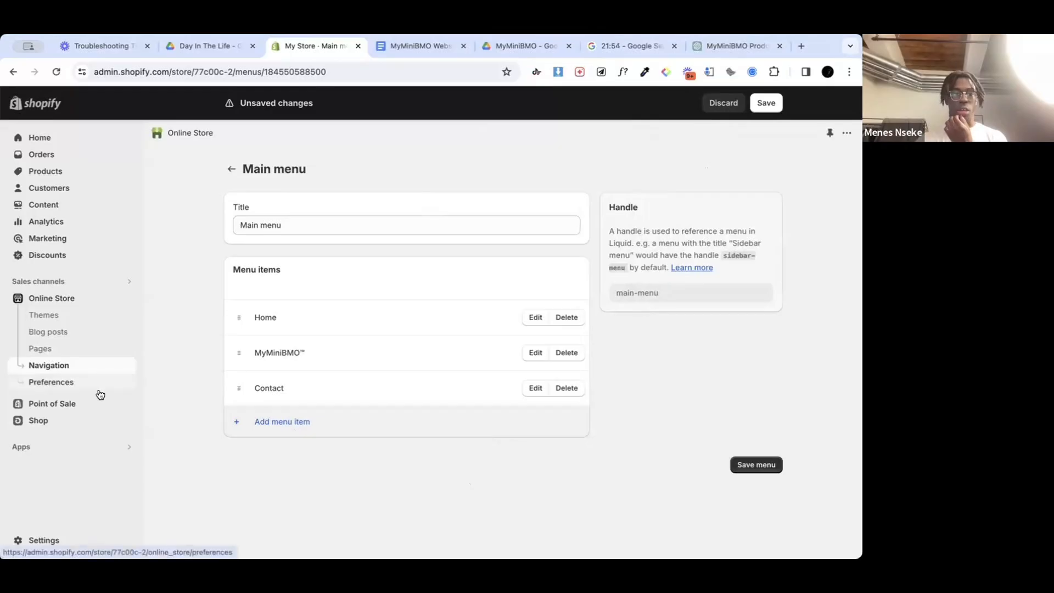
Step: Save the changes made to the Main menu
left_click(42, 538)
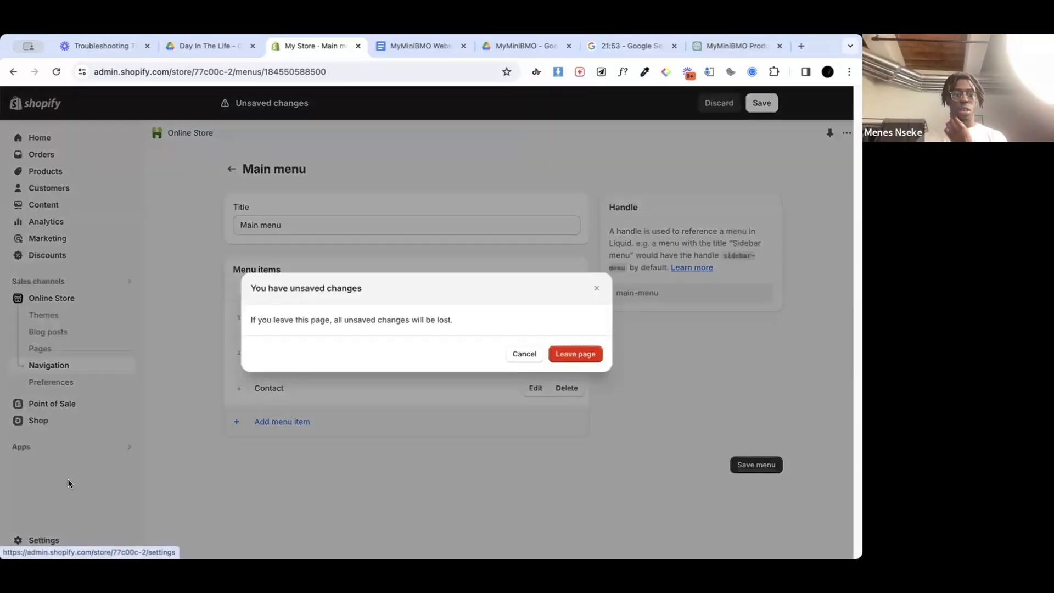
left_click(726, 364)
left_click(756, 465)
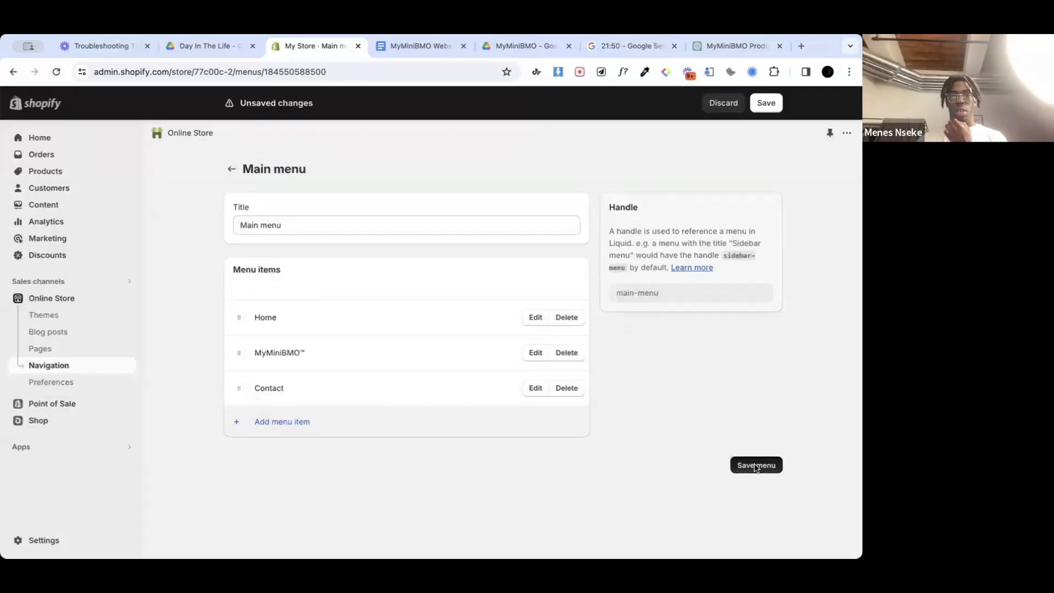
Step: Go to the Policies page in the store settings and create the written return and refund policy from its template
left_click(34, 538)
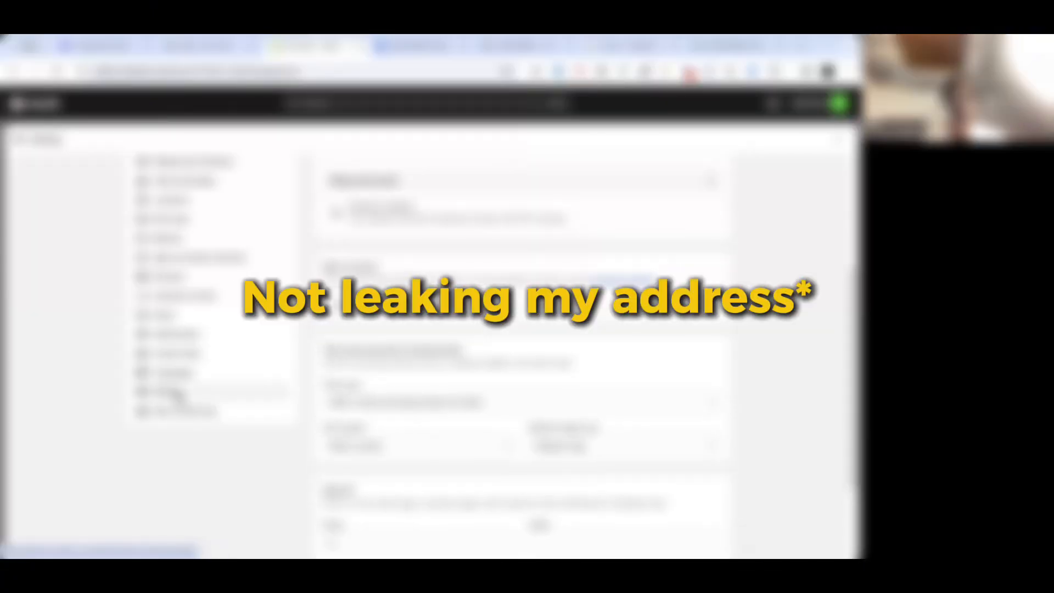
left_click(193, 381)
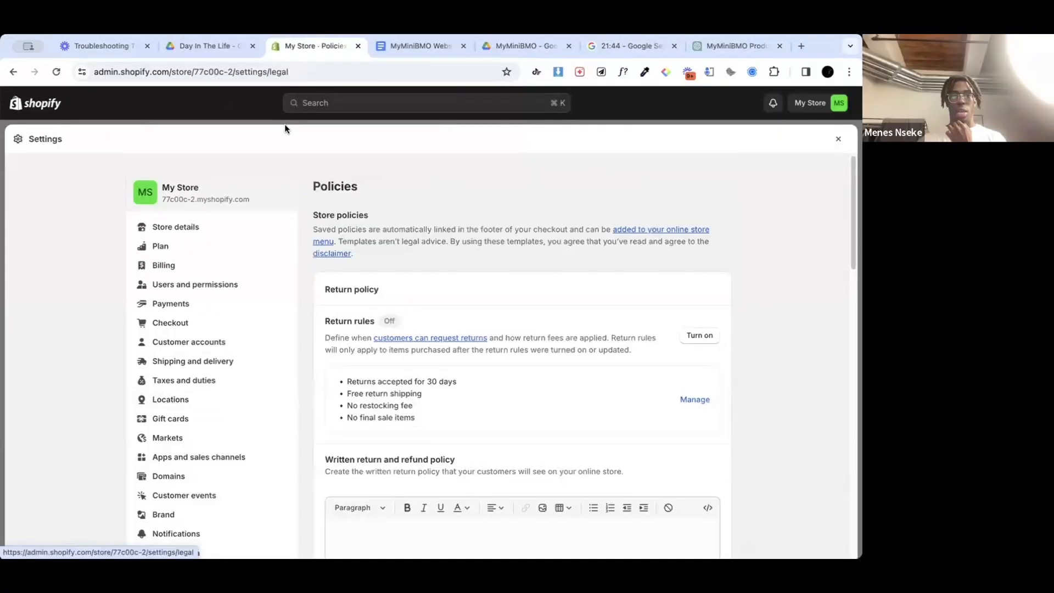
scroll(691, 286, "down", 5)
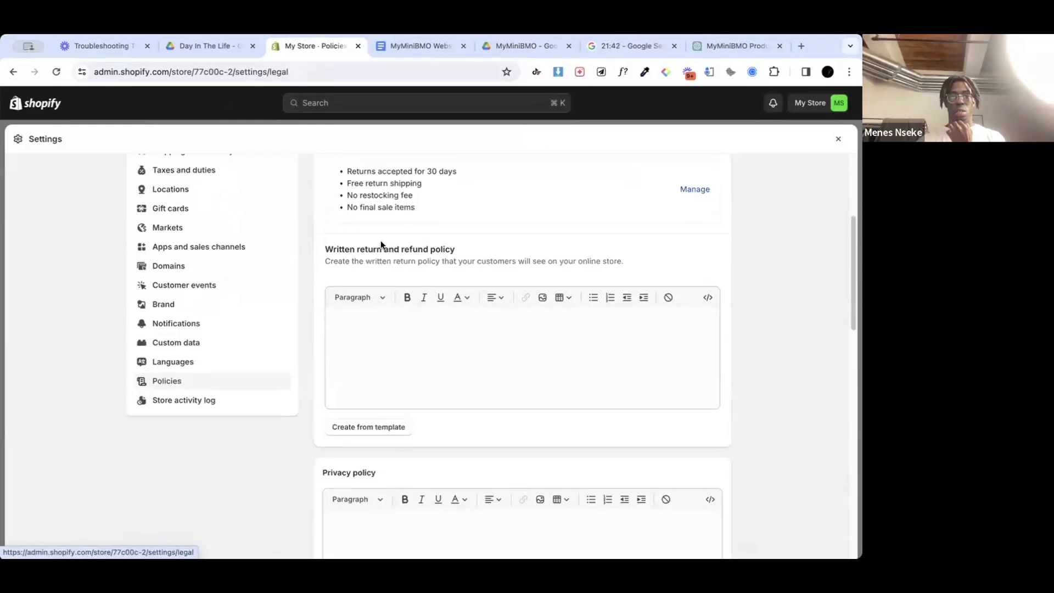
left_click(383, 427)
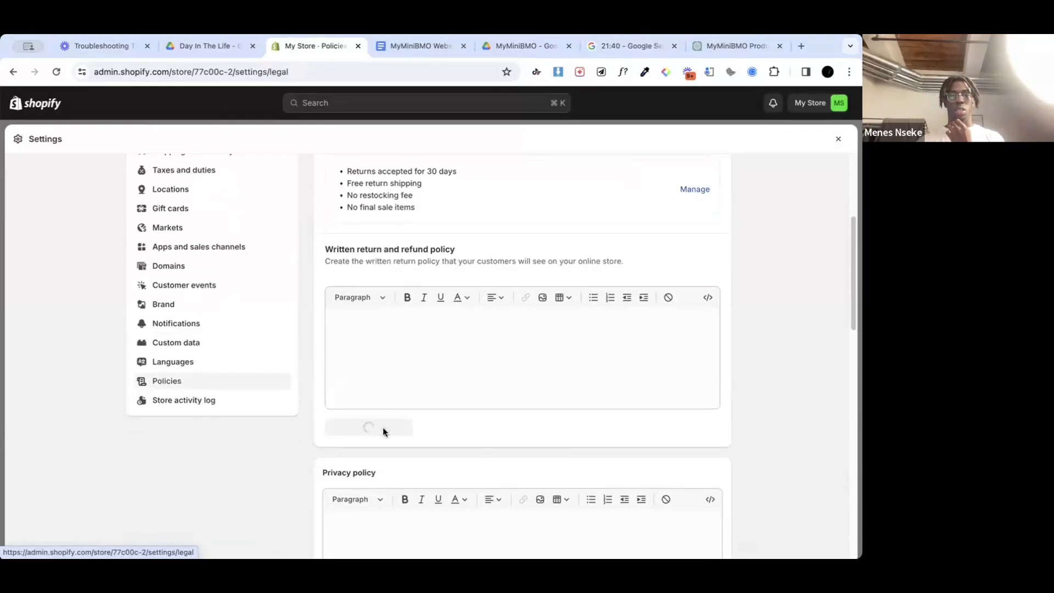
Step: Create the terms of service and privacy policy from their templates, save the store policies and leave the settings
scroll(384, 417, "down", 10)
scroll(387, 408, "down", 8)
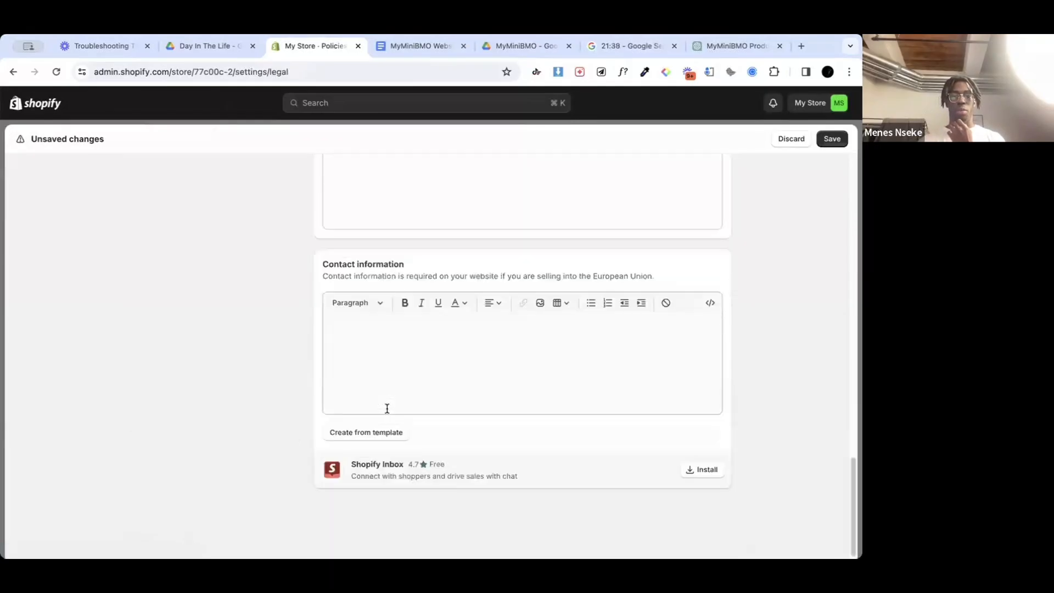
scroll(372, 416, "up", 5)
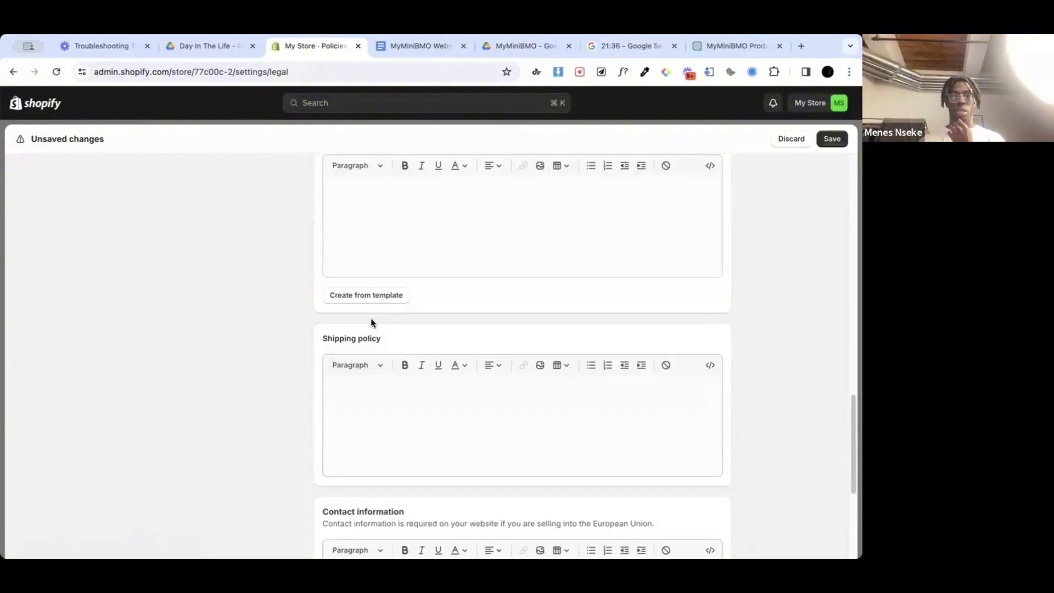
left_click(371, 320)
scroll(377, 298, "up", 4)
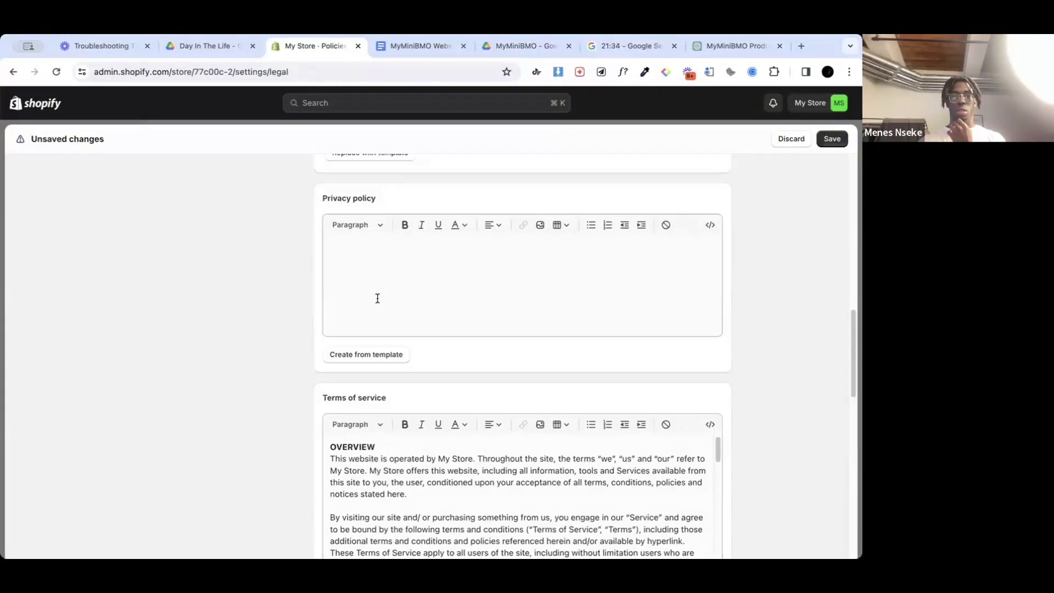
left_click(364, 363)
scroll(372, 344, "up", 10)
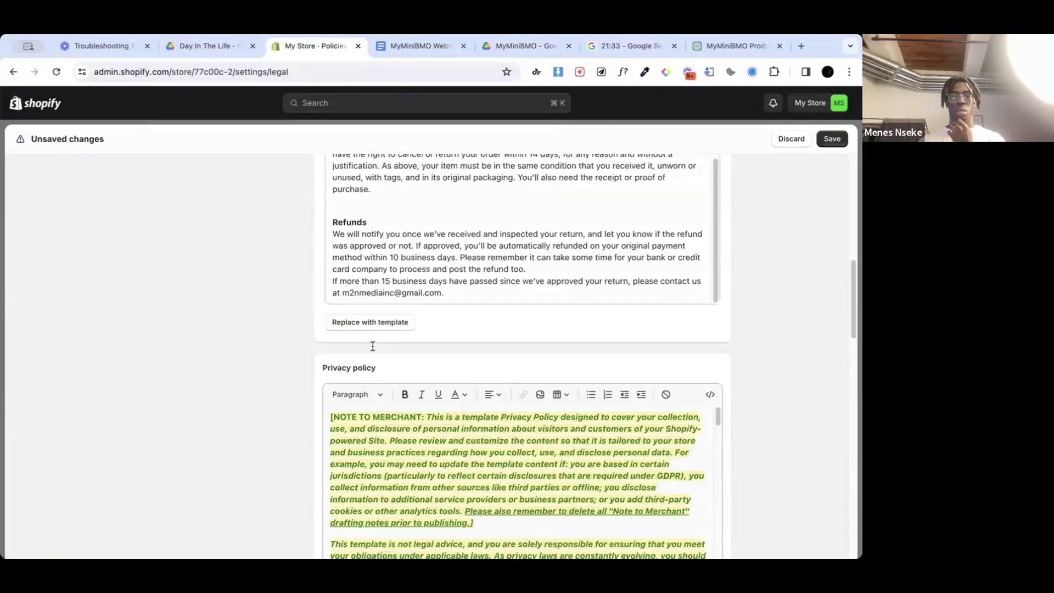
scroll(368, 383, "up", 5)
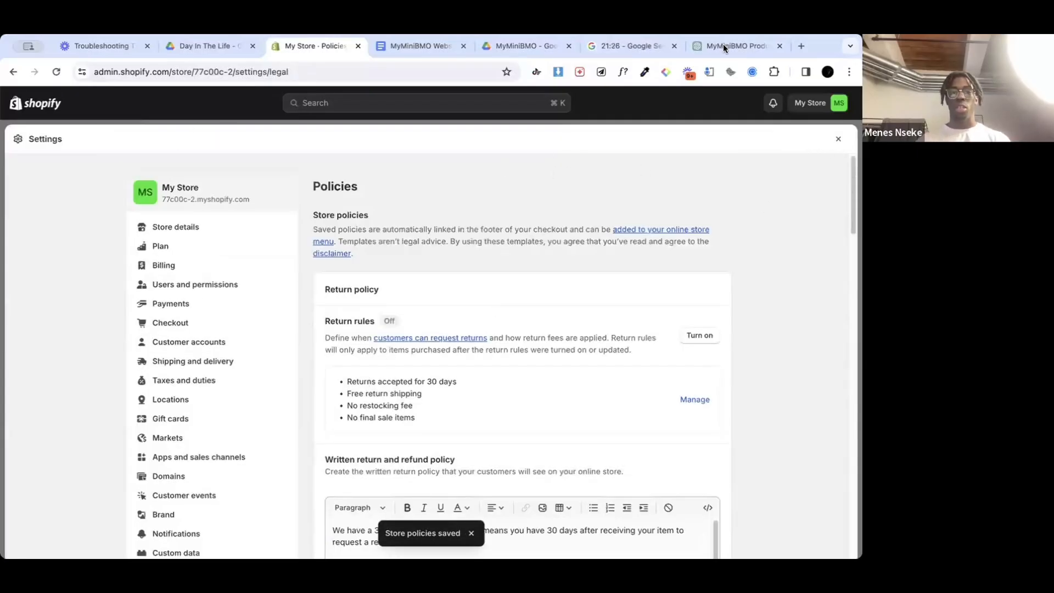
left_click(183, 113)
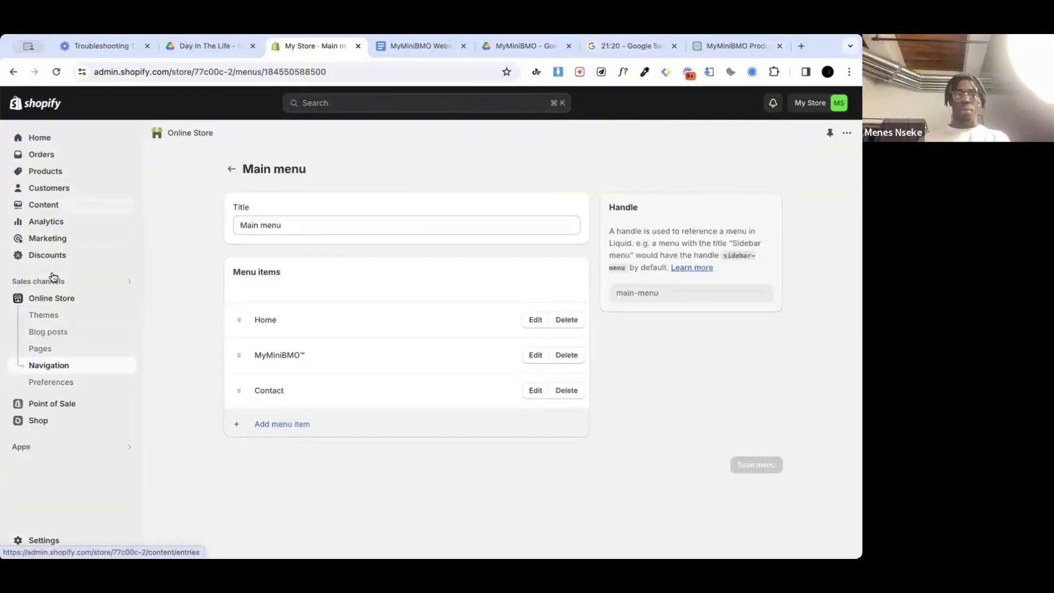
Step: Go to the store's Themes page and open the default theme content of the Plugnplay theme for editing
left_click(52, 322)
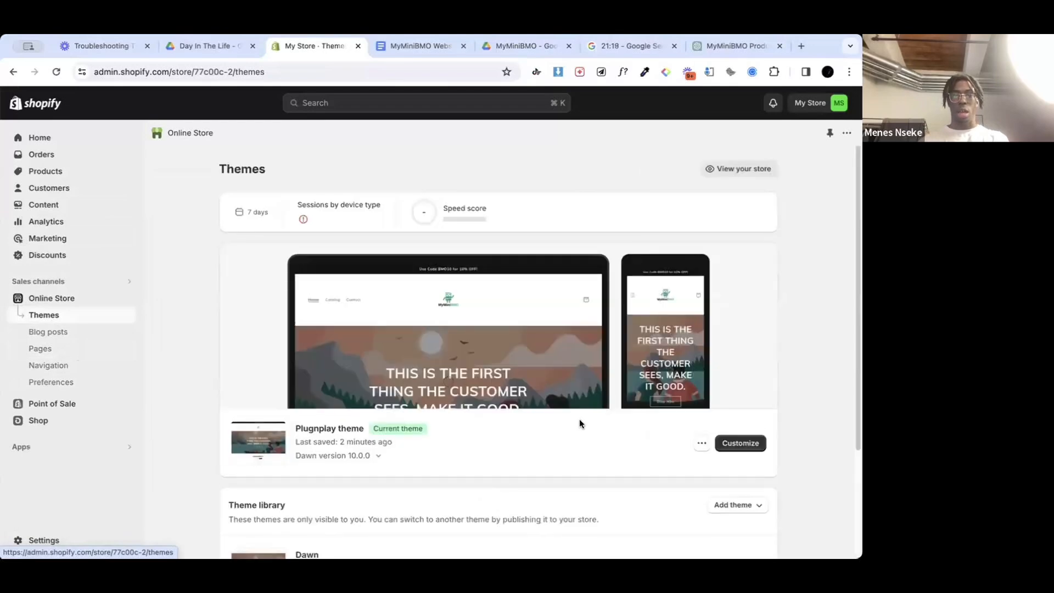
scroll(579, 419, "down", 2)
scroll(598, 416, "down", 1)
scroll(659, 395, "up", 2)
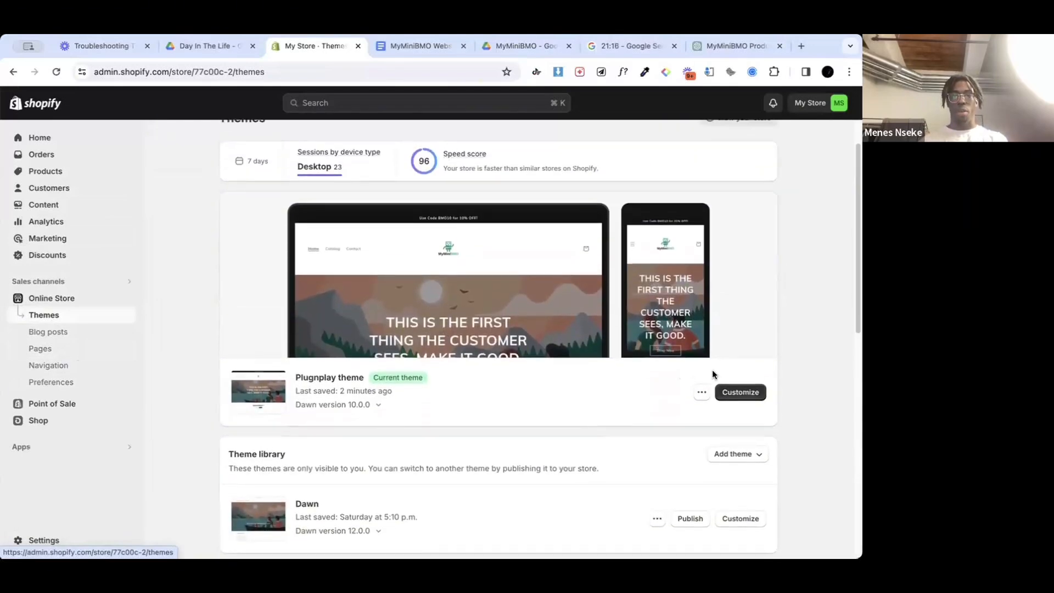
left_click(702, 391)
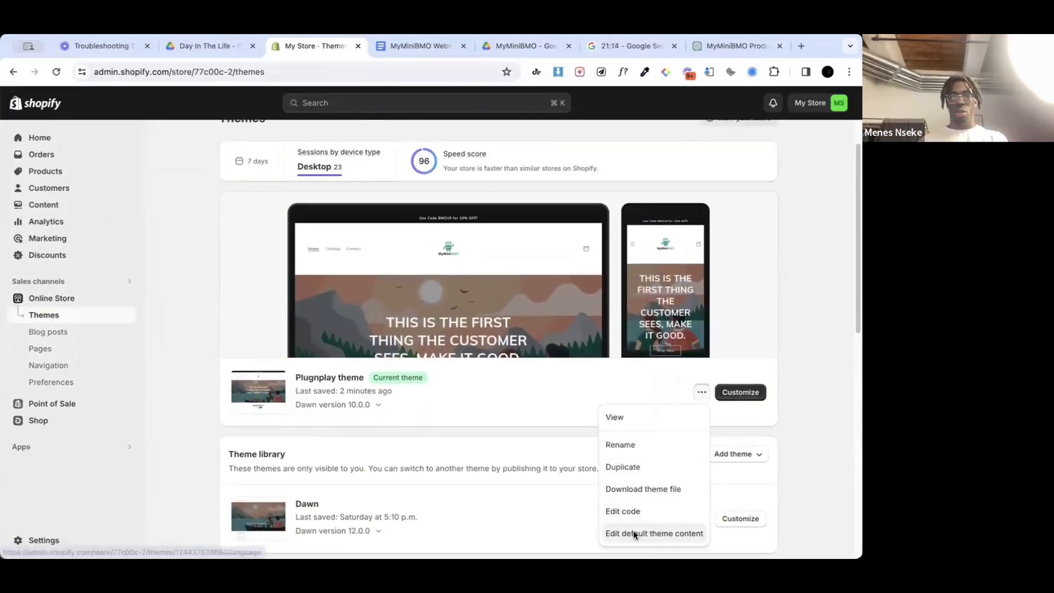
left_click(633, 531)
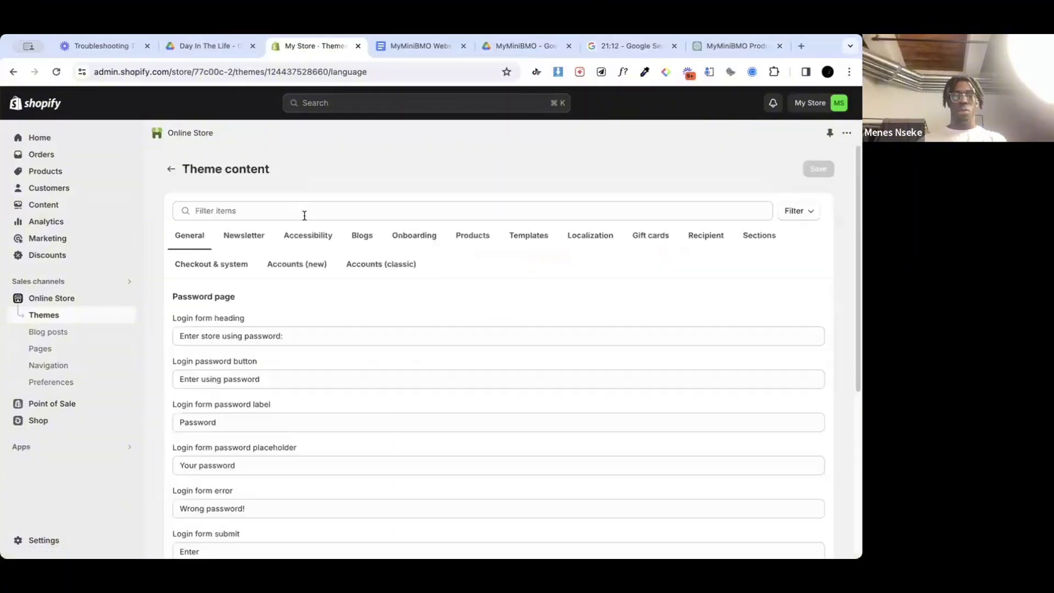
Step: Filter the theme content for "powered", blank out the "Powered by shopify" link text, save and return to Themes
left_click(225, 211)
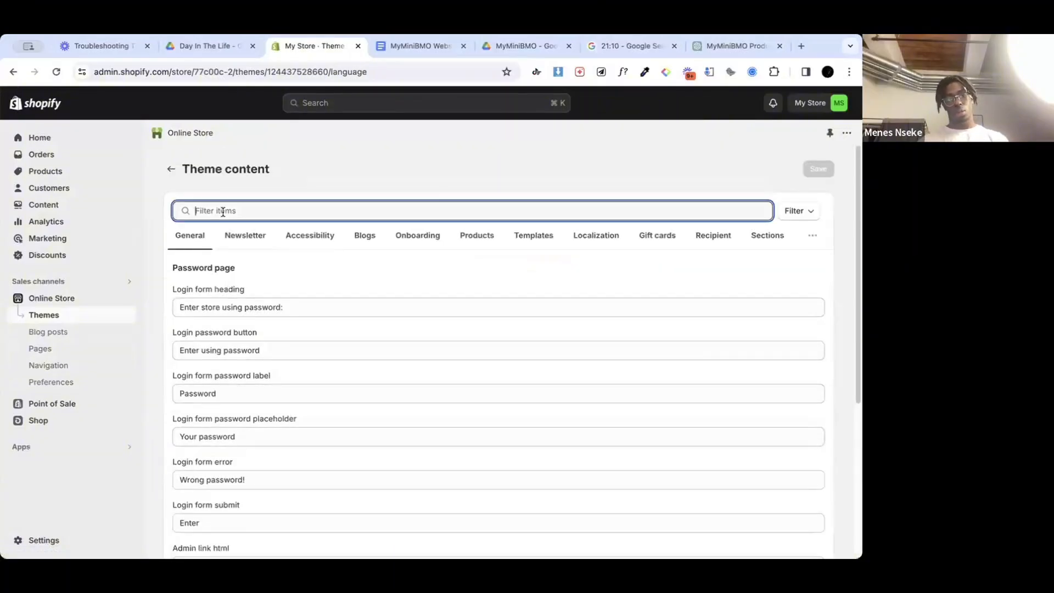
type("powered")
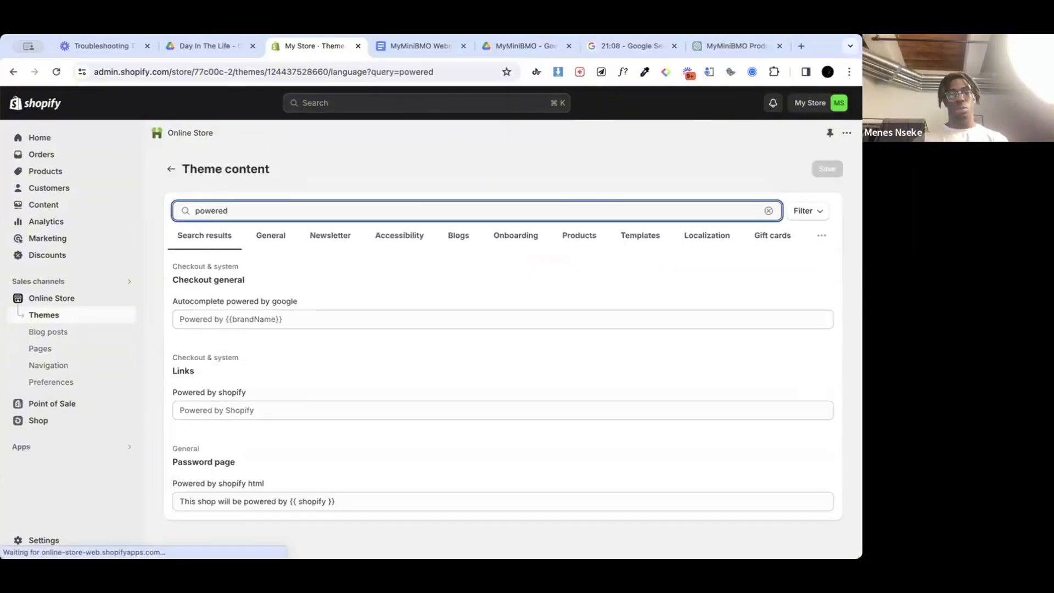
left_click(242, 416)
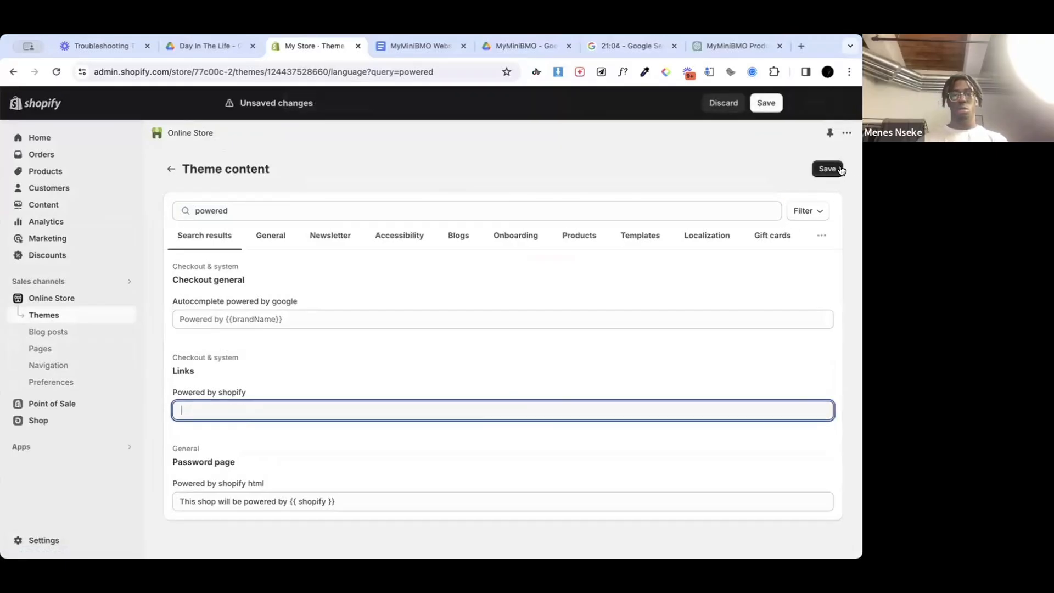
left_click(840, 169)
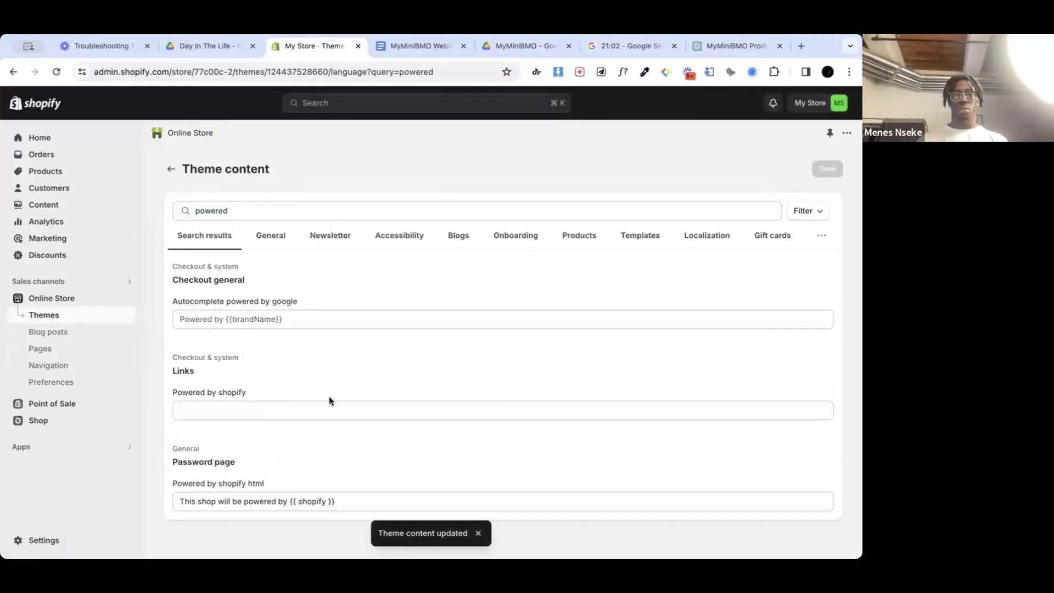
left_click(171, 169)
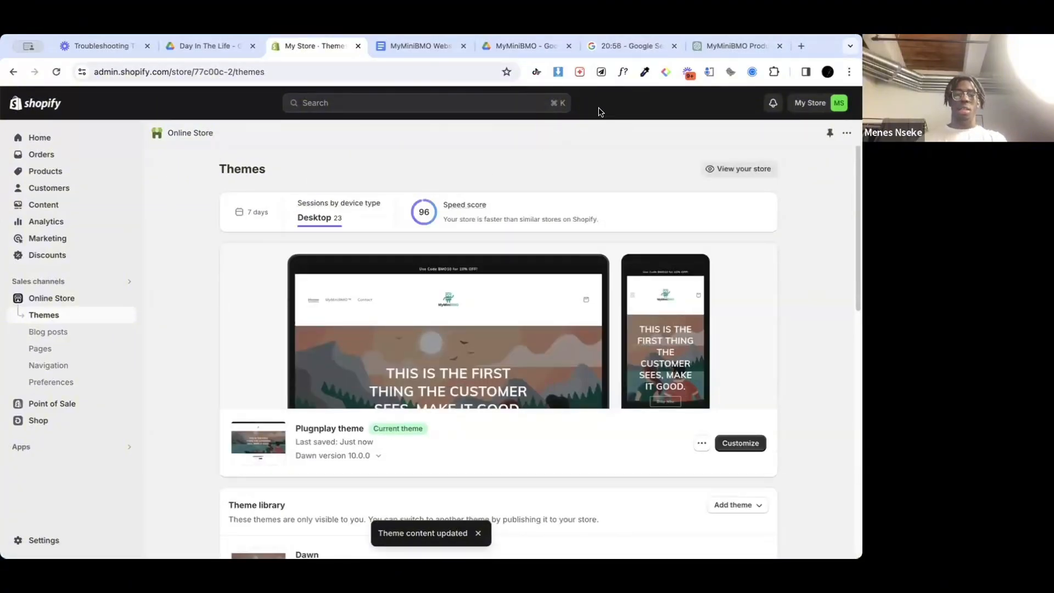
Step: Switch to Google Docs in a new browser tab and review the Shipping Policy Template document
left_click(801, 47)
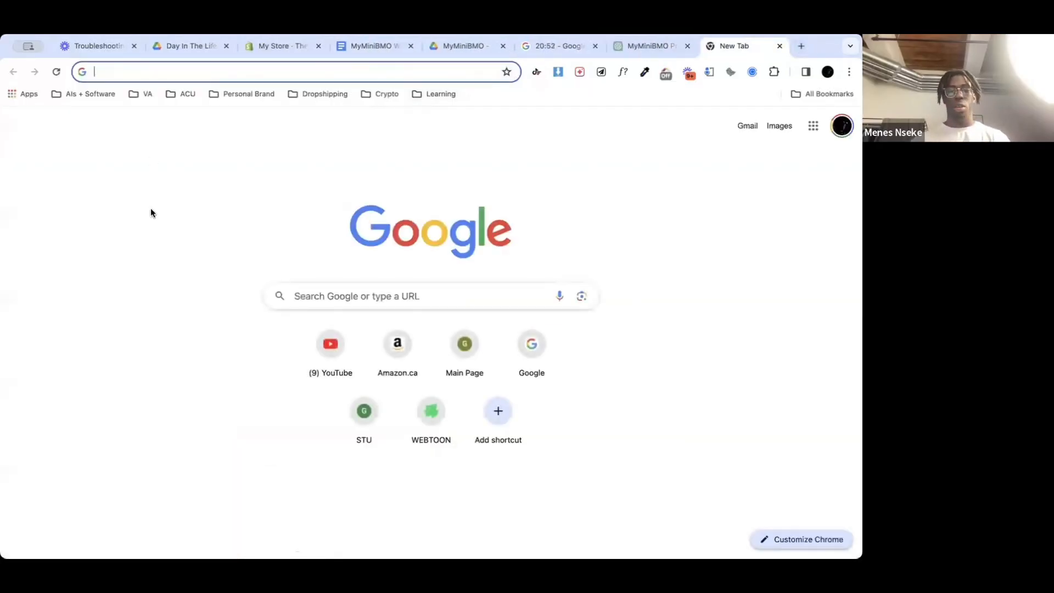
type("Shipping")
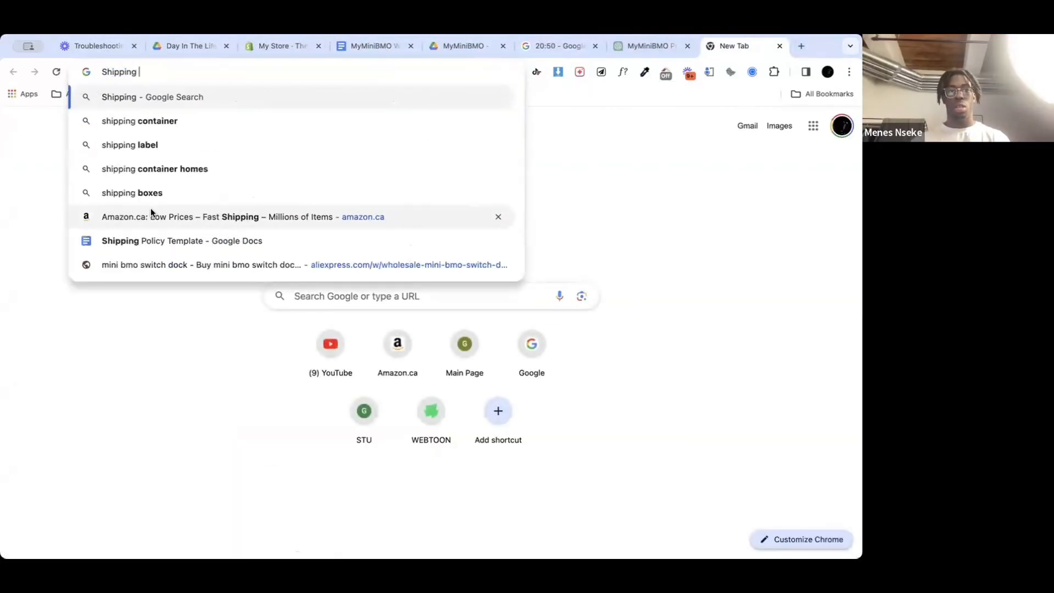
left_click(156, 240)
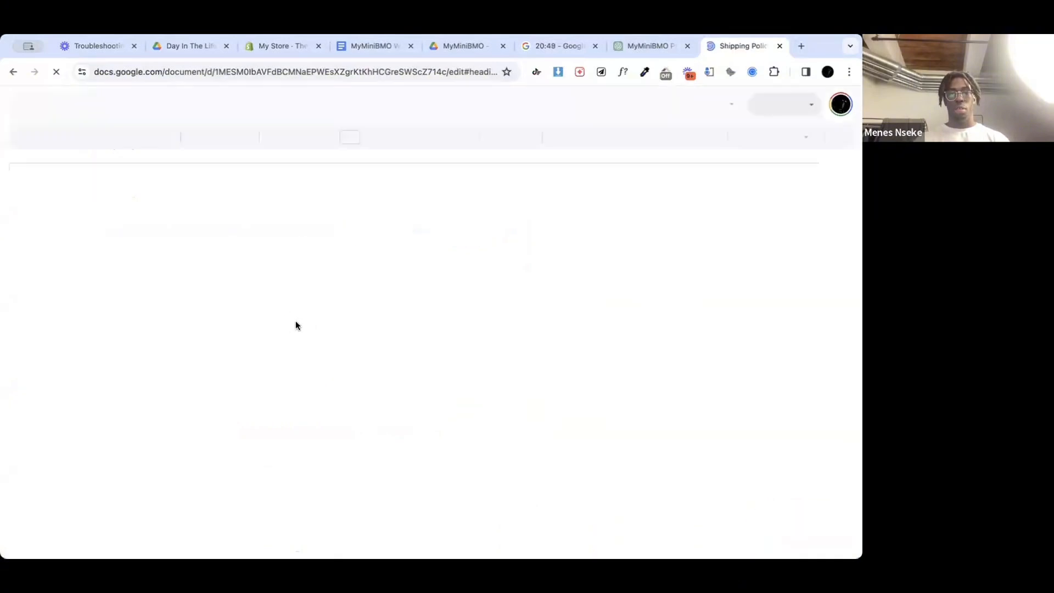
scroll(323, 358, "down", 7)
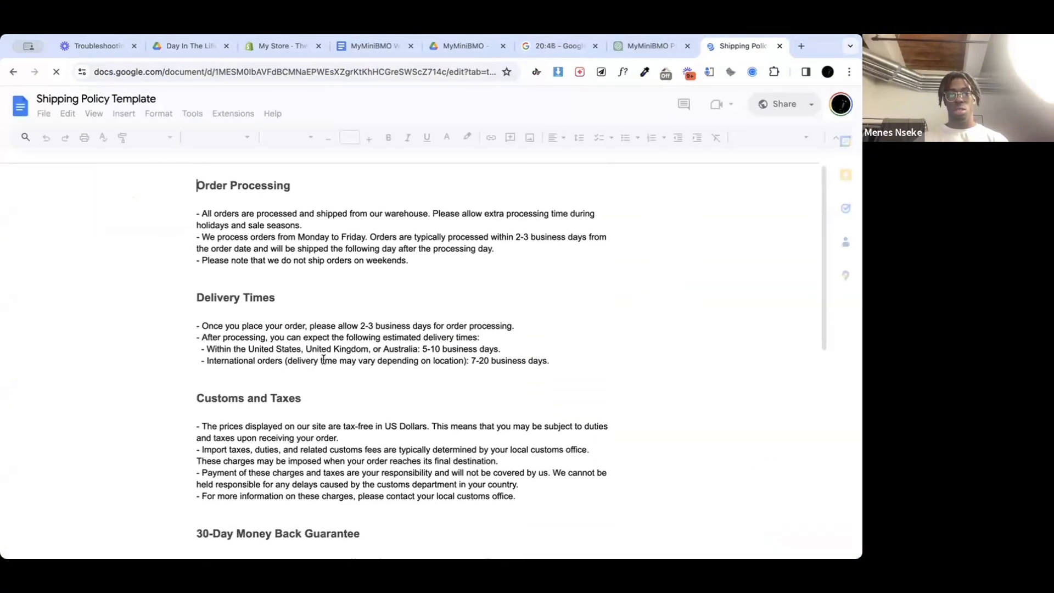
Step: Go to the Google Docs home page, search for "shipping", look at the Return Policy Template and return to the document list
left_click(13, 72)
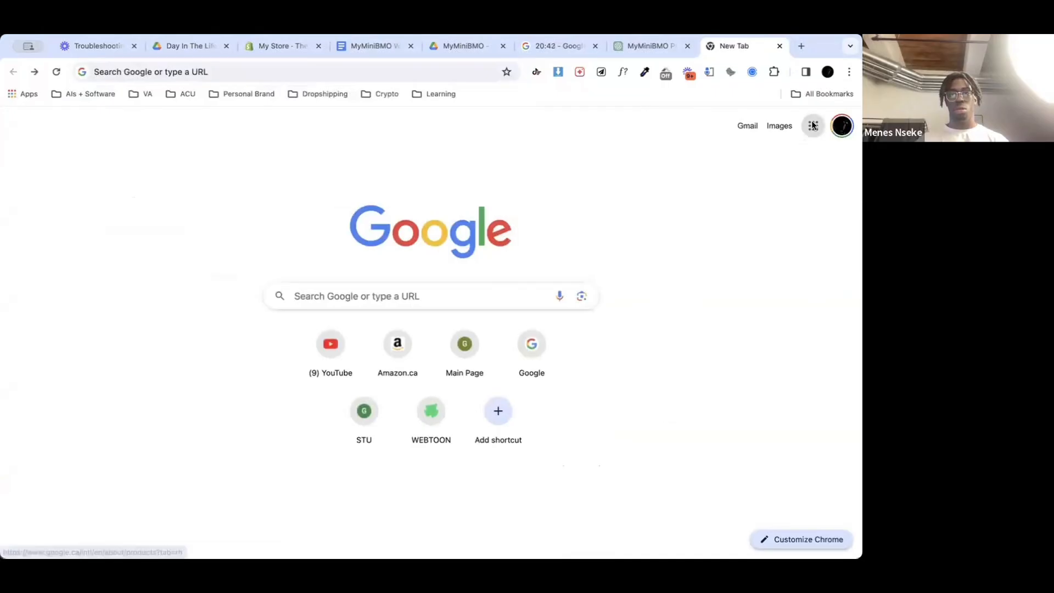
left_click(813, 126)
left_click(694, 251)
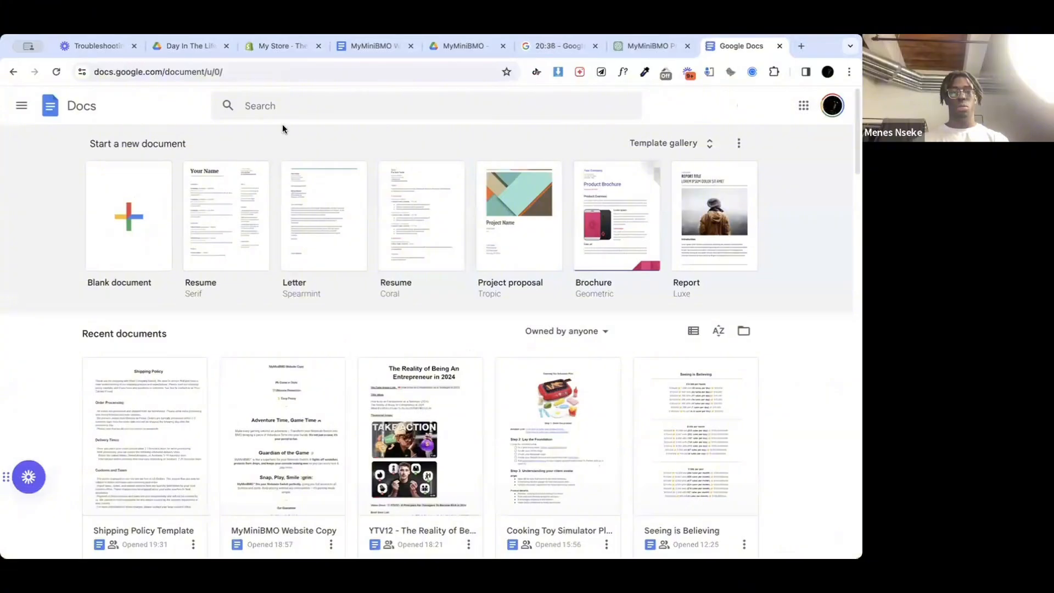
left_click(280, 105)
type("shipping")
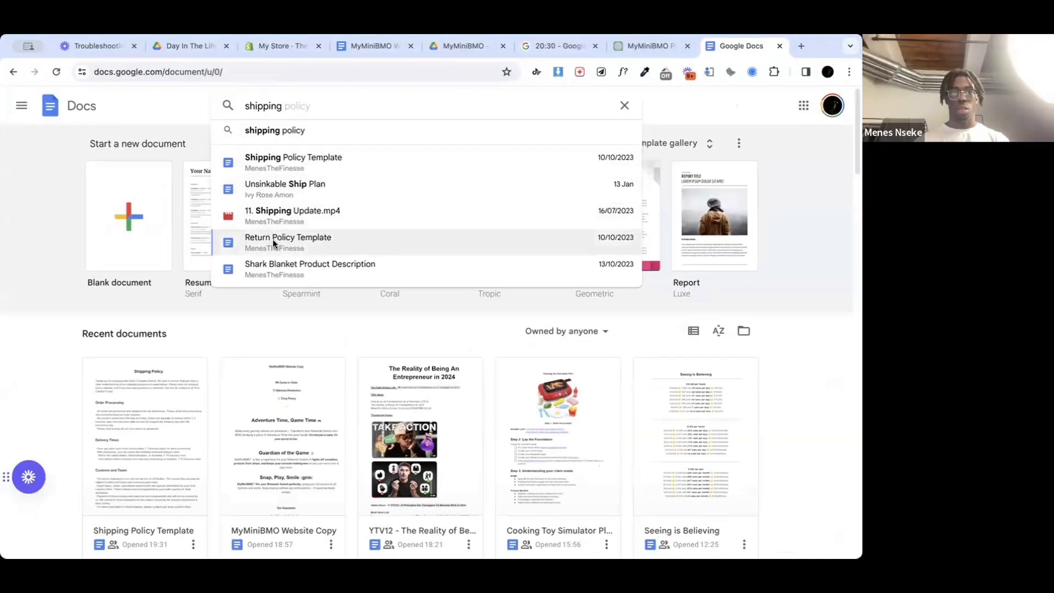
left_click(277, 239)
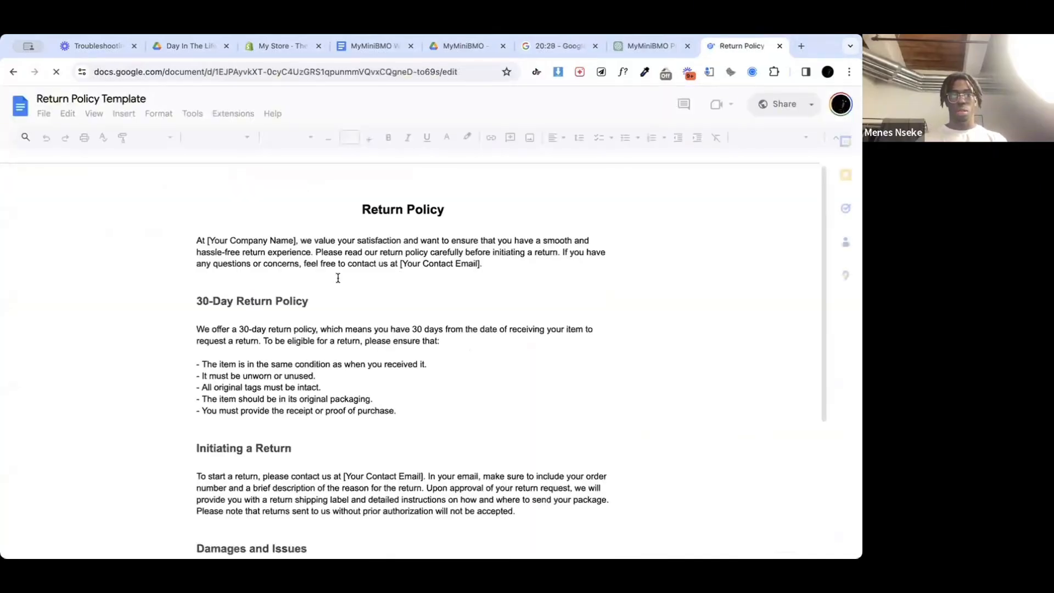
scroll(251, 393, "down", 15)
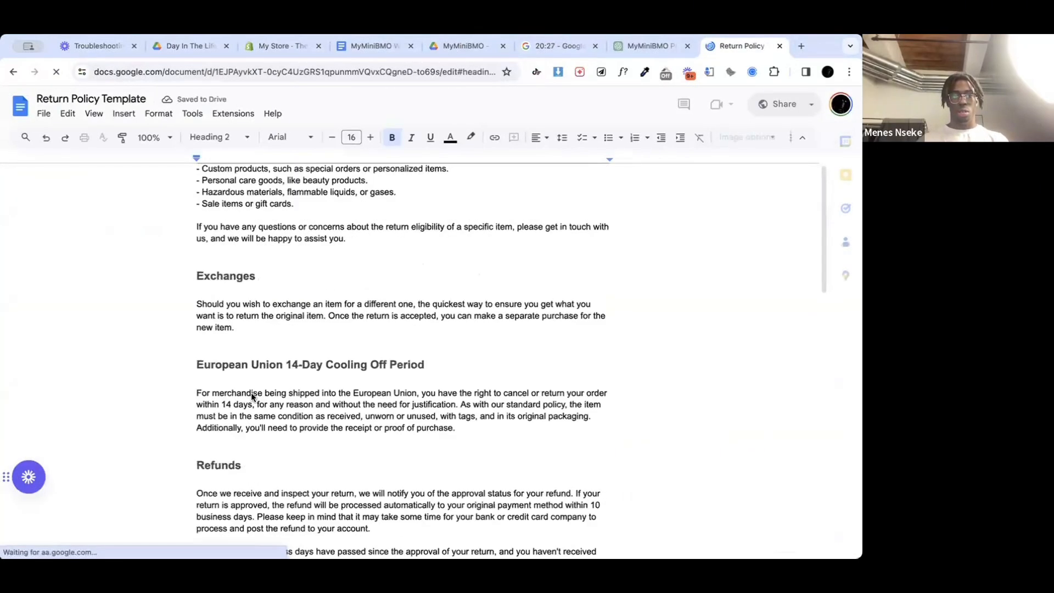
left_click(15, 72)
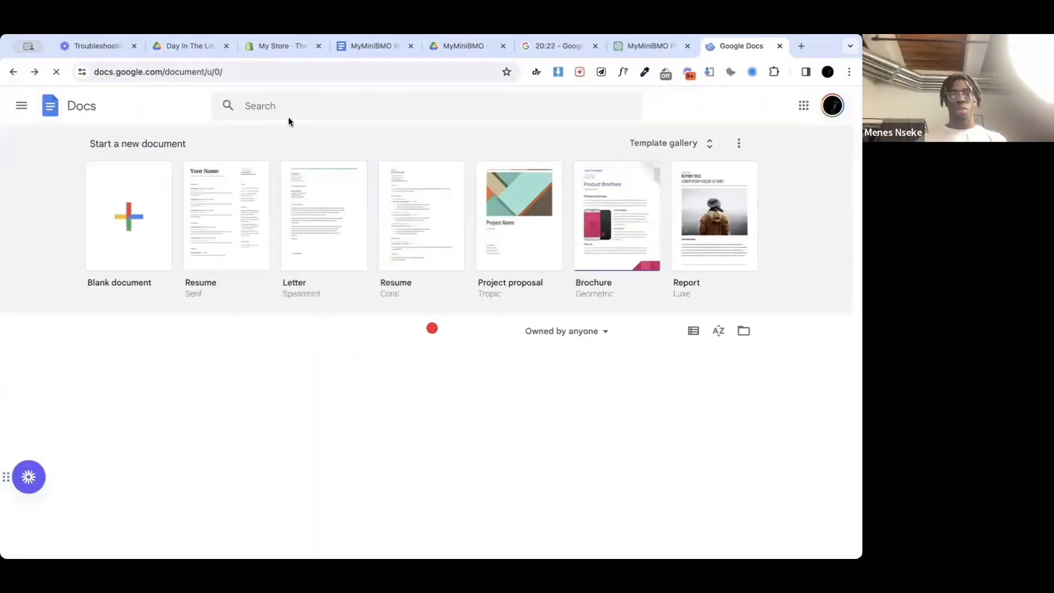
Step: Search the documents for "Shipping" and open the Shopify Page Templates document from the results
left_click(286, 107)
type("Shipping")
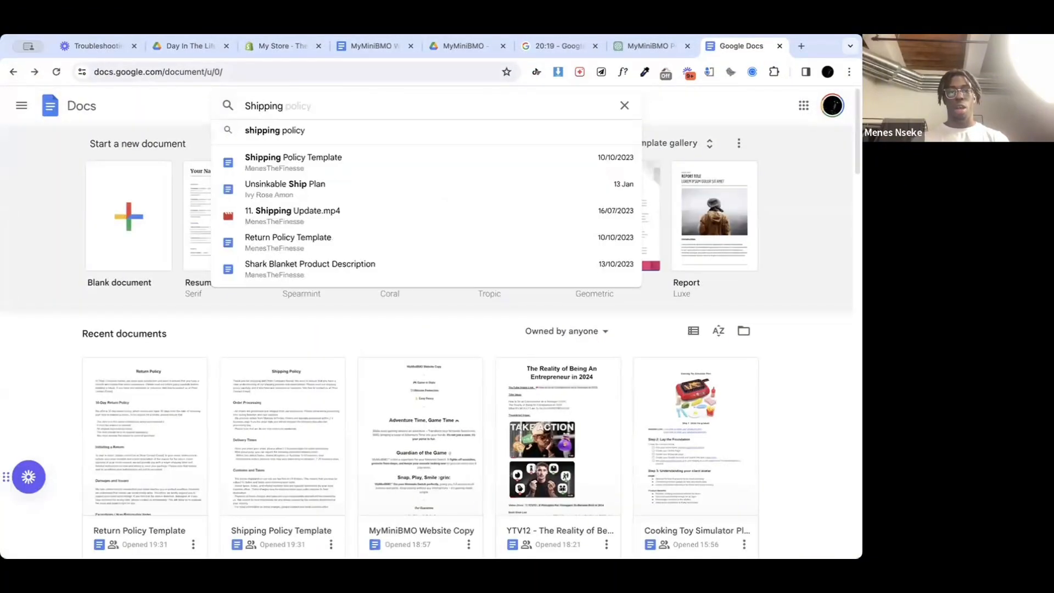
key("Return")
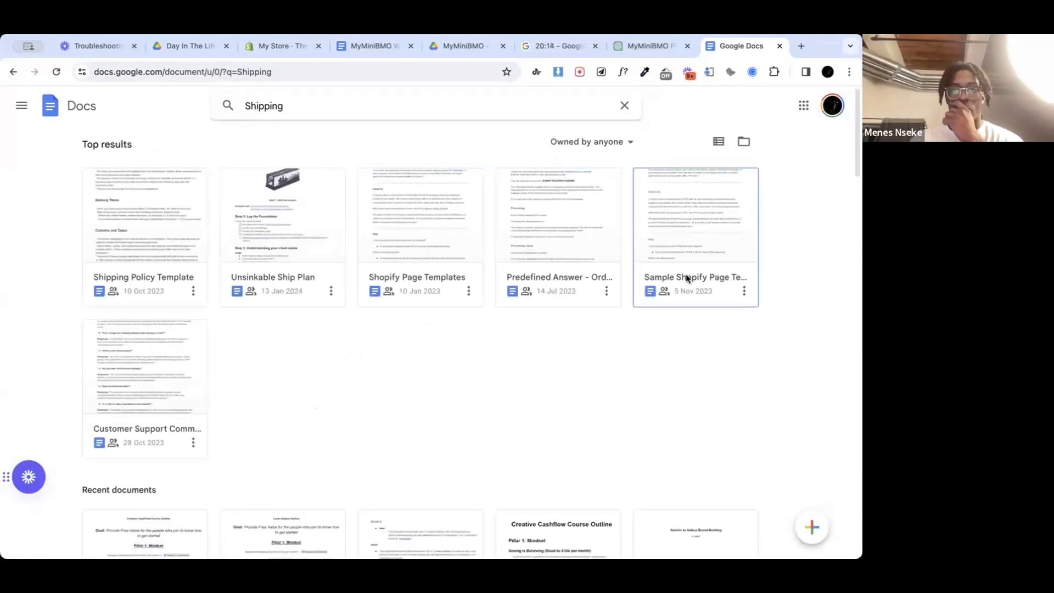
scroll(667, 346, "down", 1)
scroll(666, 349, "up", 1)
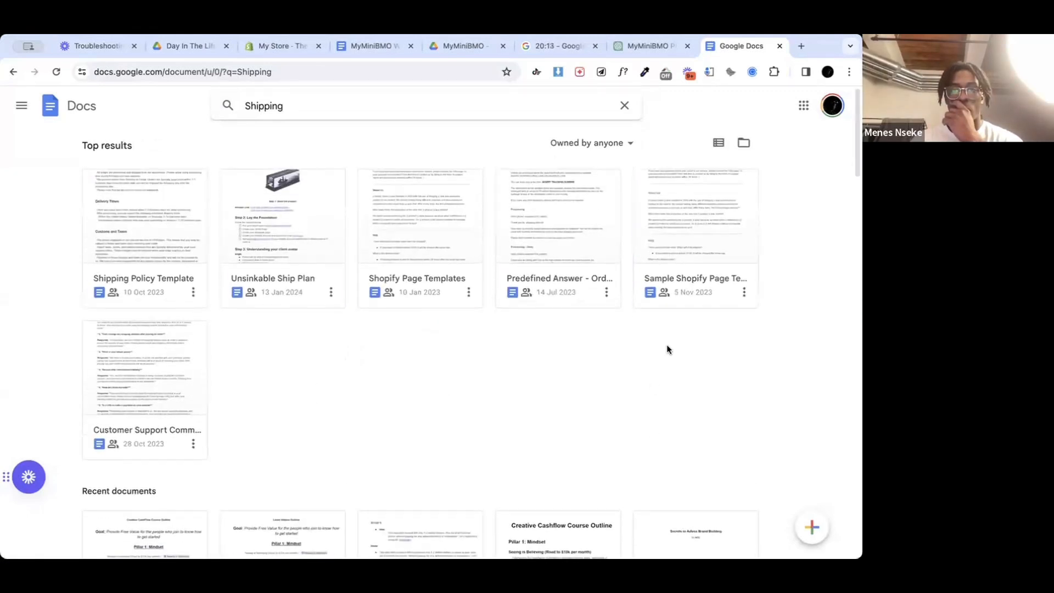
left_click(433, 292)
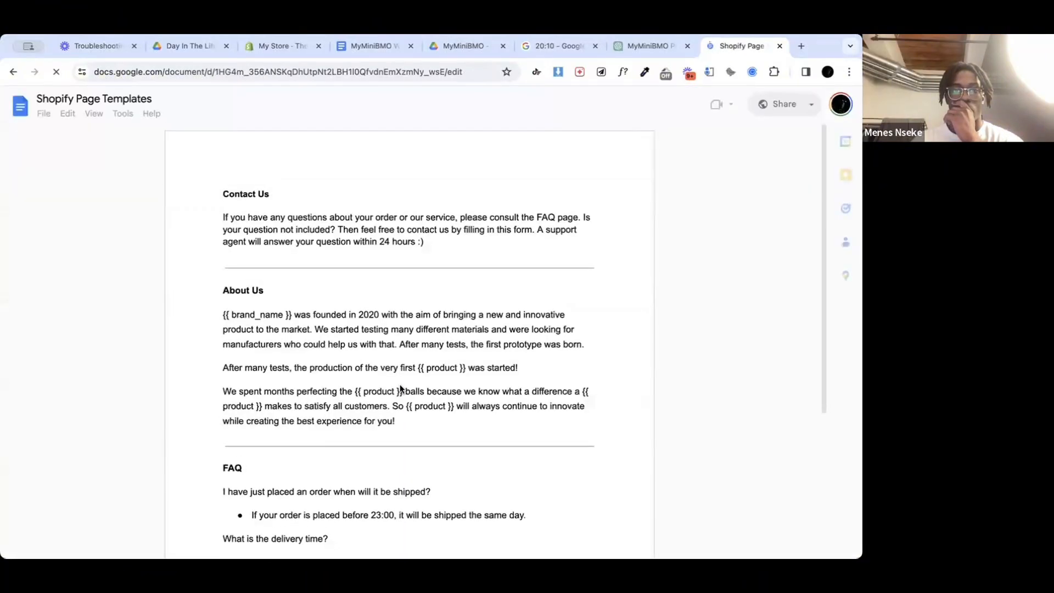
Step: Examine the Shipping and Returns sections of the Shopify Page Templates document
scroll(399, 389, "down", 15)
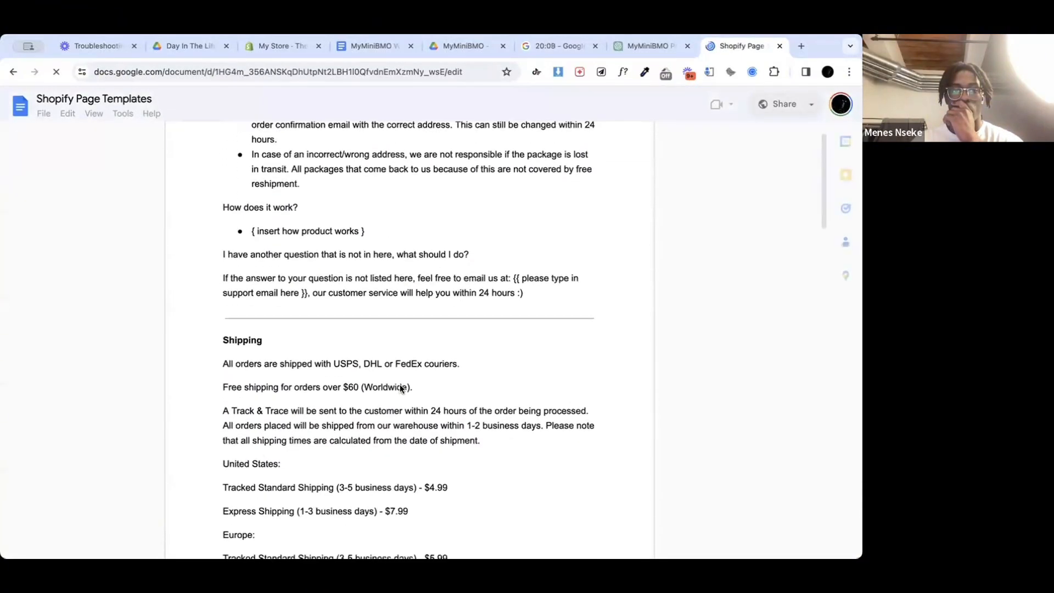
left_click_drag(437, 417, 301, 275)
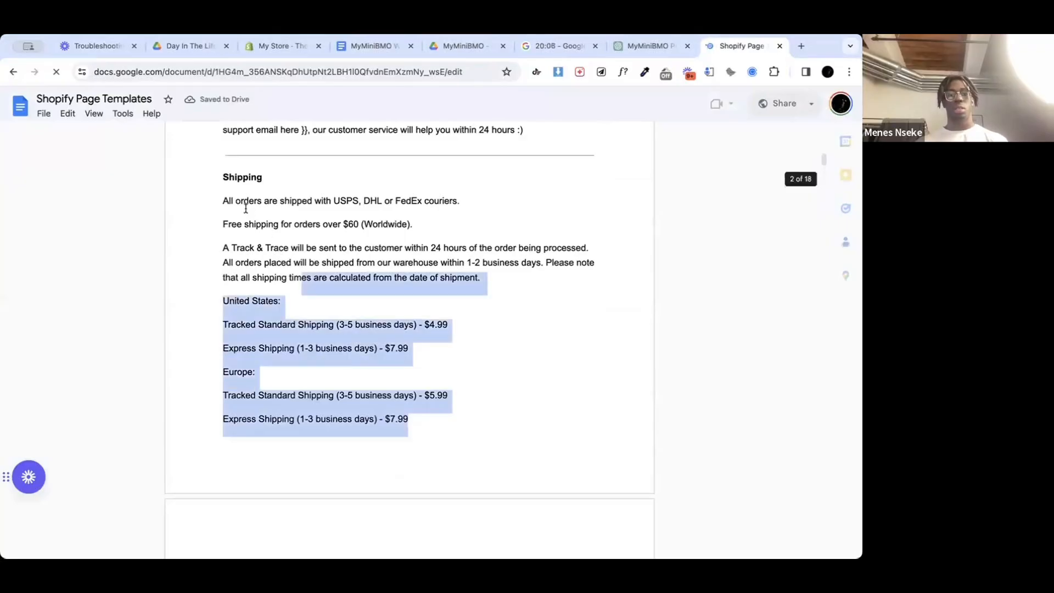
scroll(246, 209, "down", 3)
scroll(245, 209, "down", 6)
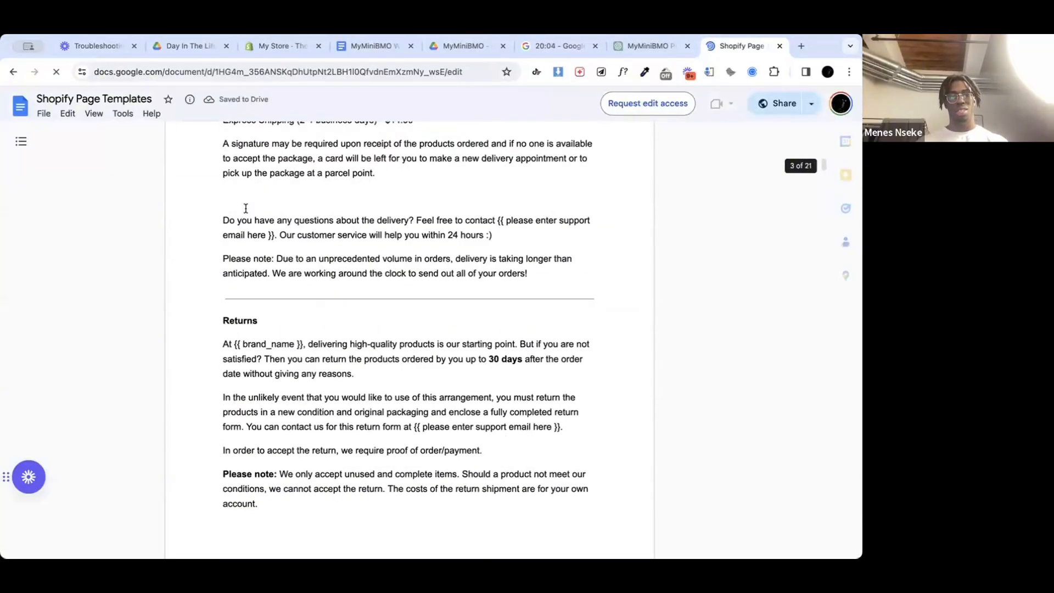
scroll(245, 208, "up", 4)
scroll(245, 208, "up", 2)
scroll(245, 208, "down", 3)
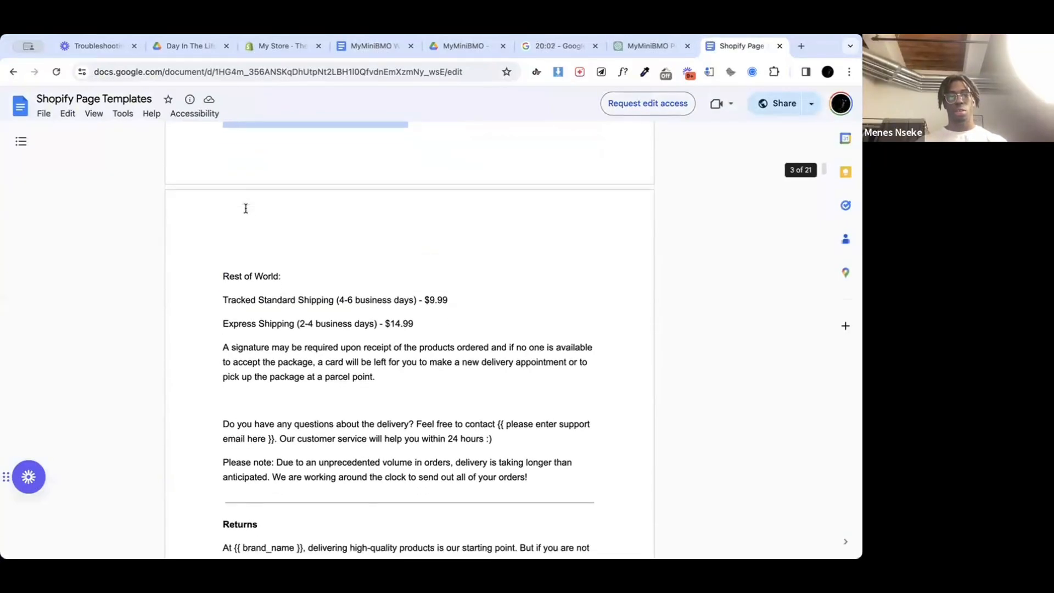
scroll(245, 208, "down", 1)
scroll(245, 208, "up", 5)
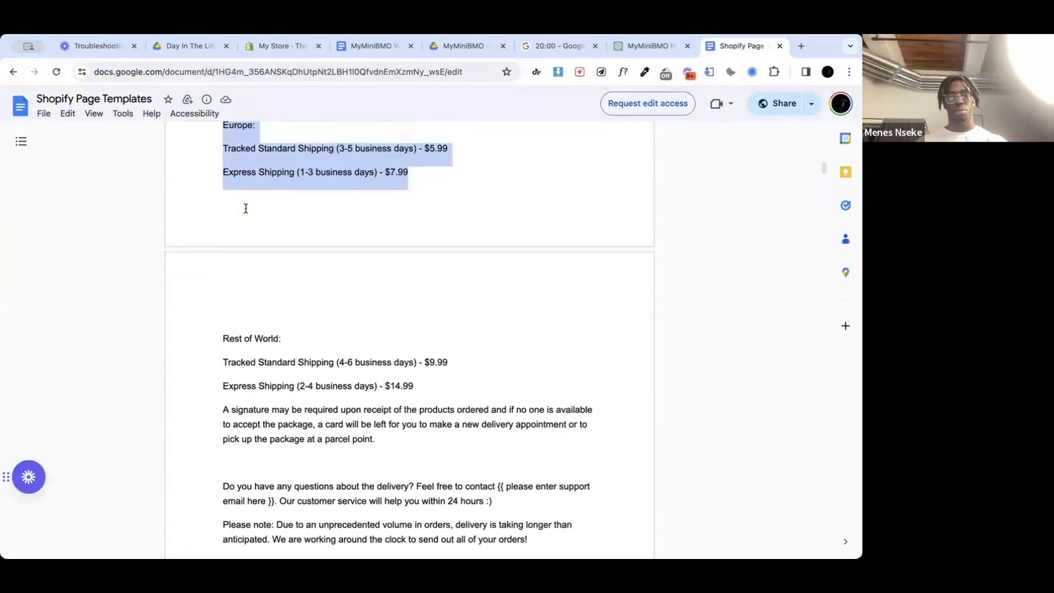
scroll(245, 208, "up", 1)
left_click(248, 229)
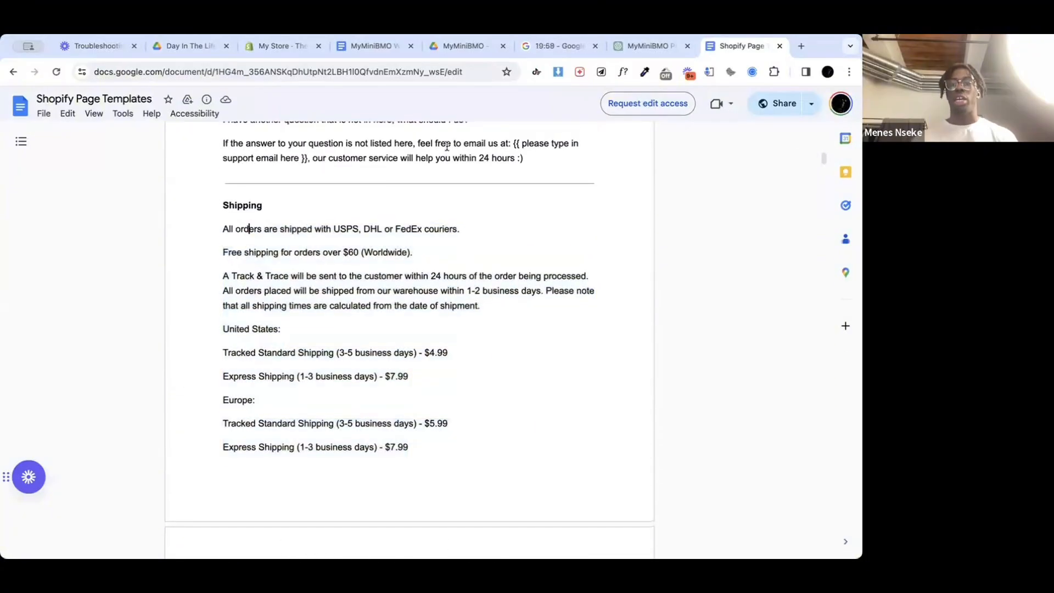
Step: Switch back to the Shopify admin and open the current Plugnplay theme in the theme editor
left_click(376, 49)
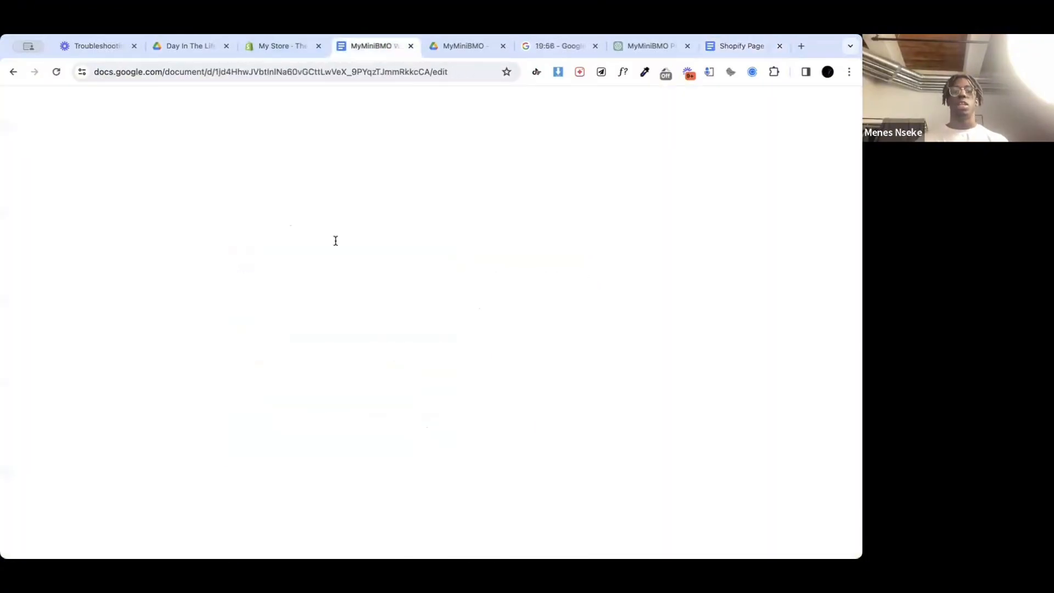
left_click(277, 46)
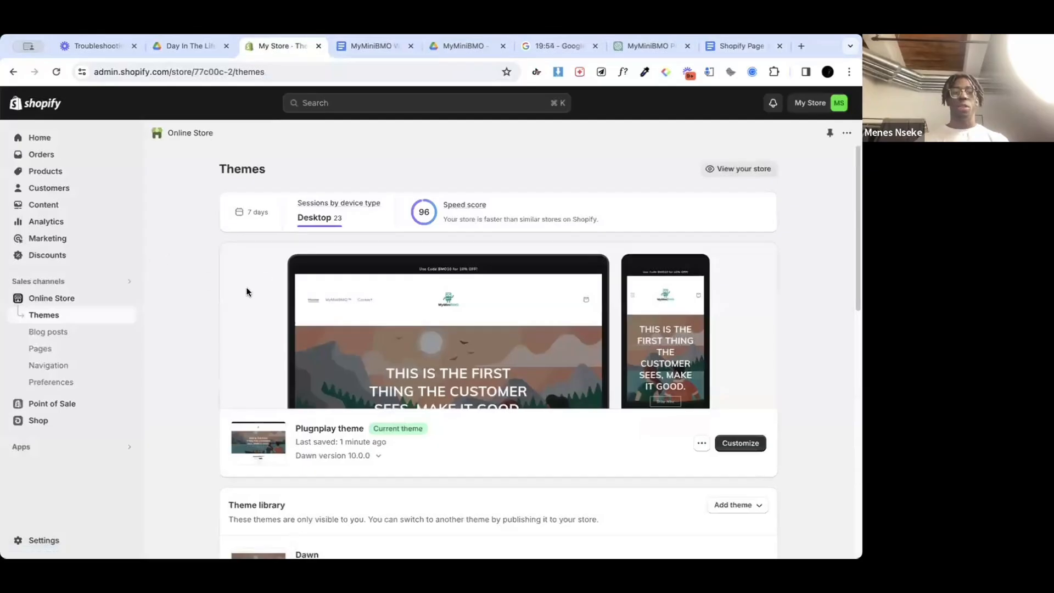
left_click(56, 172)
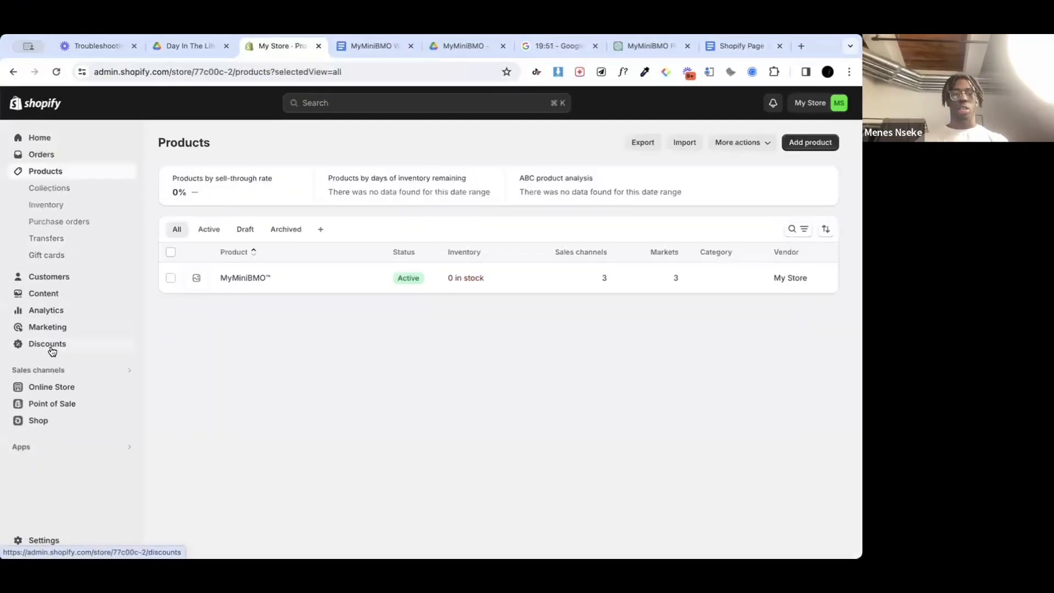
left_click(50, 387)
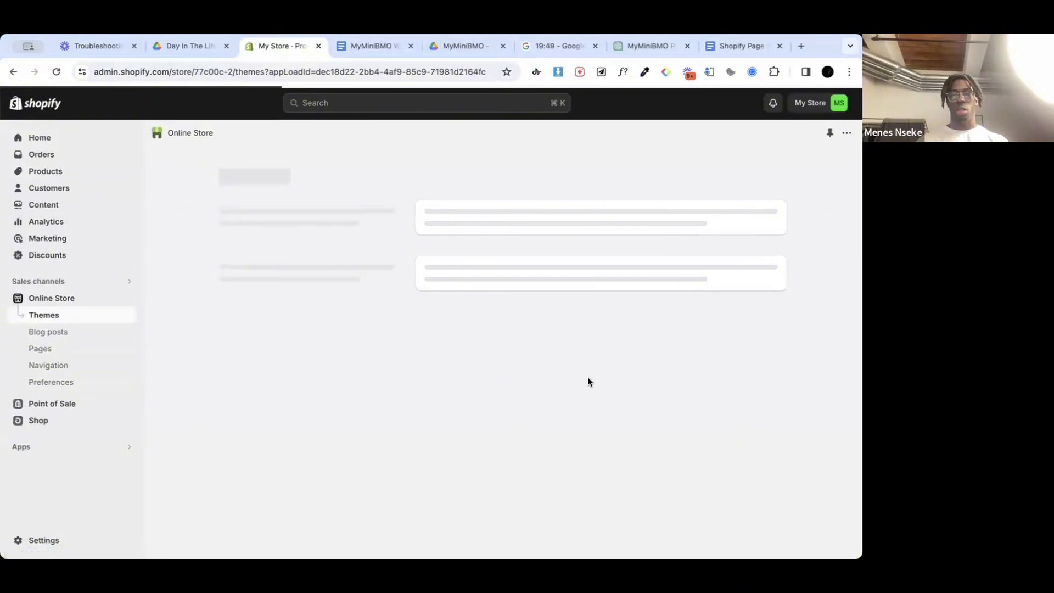
scroll(631, 314, "down", 3)
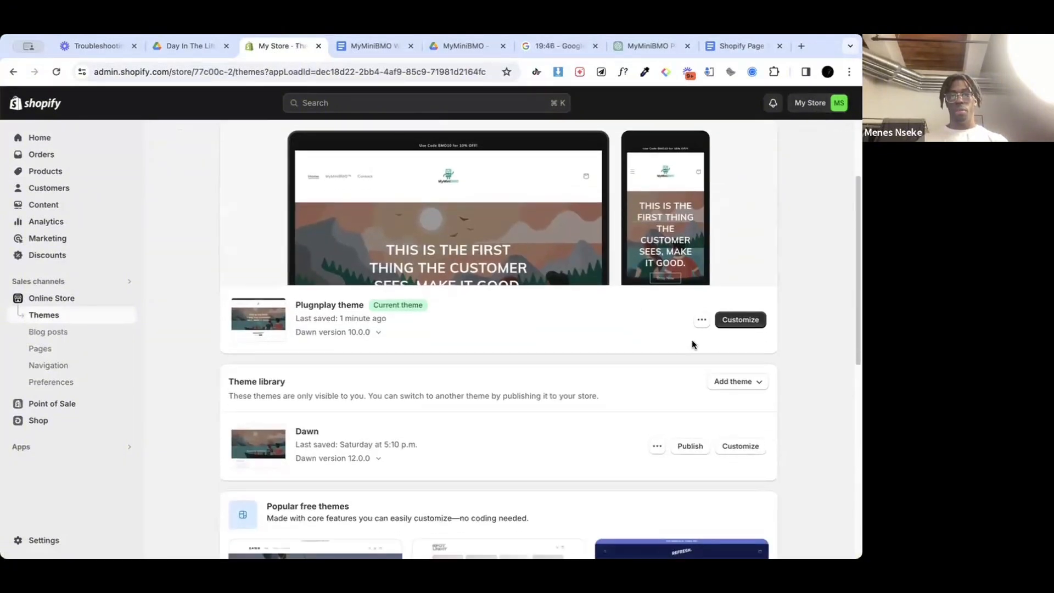
left_click(740, 320)
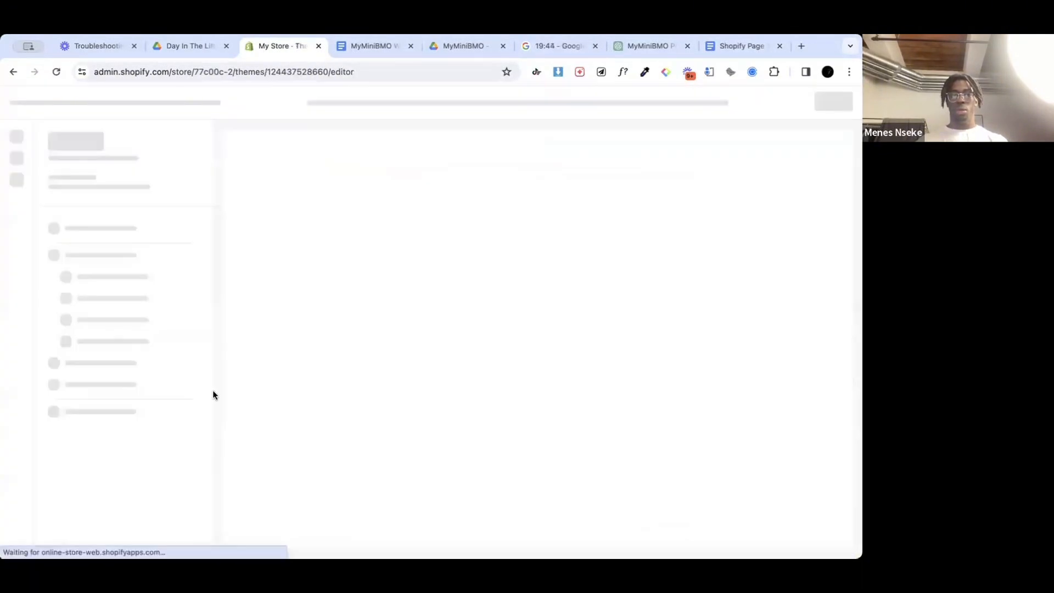
Step: Review the mobile preview of the home page down to the footer, and of the MyMiniBMO™ product page
scroll(512, 310, "down", 4)
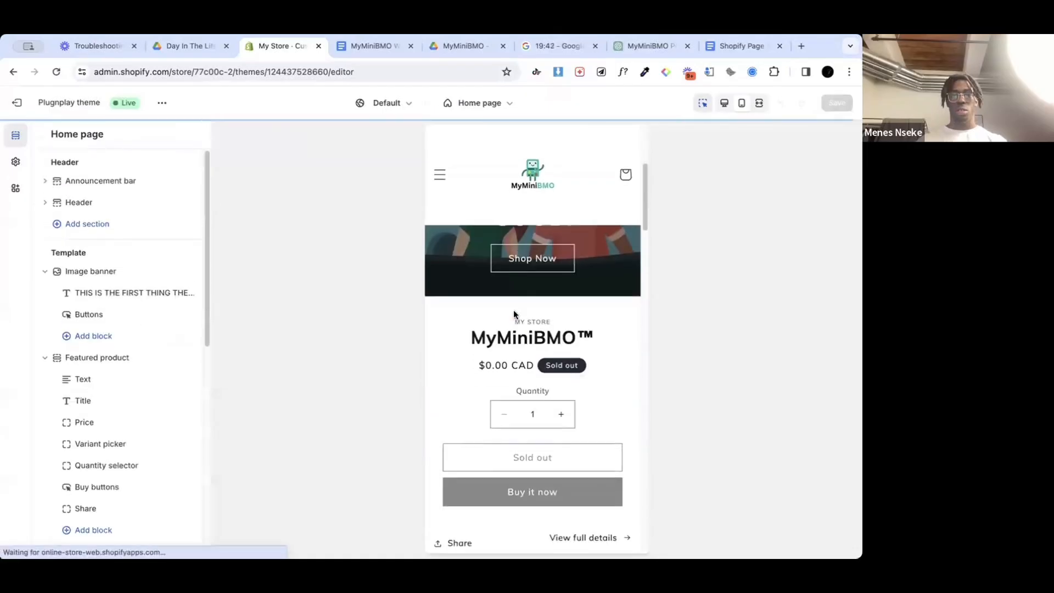
scroll(513, 310, "down", 10)
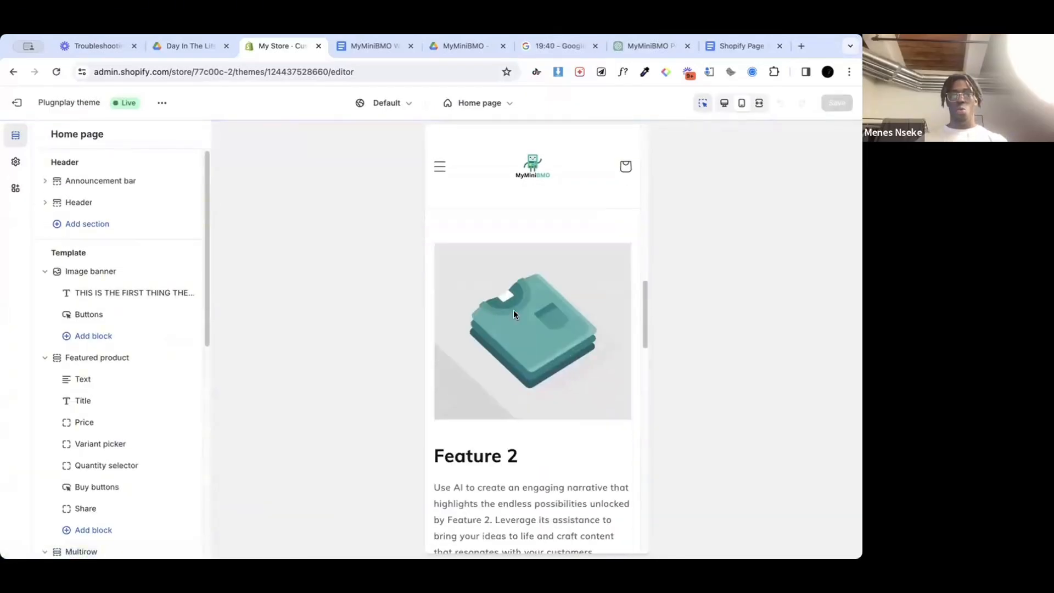
scroll(513, 310, "down", 10)
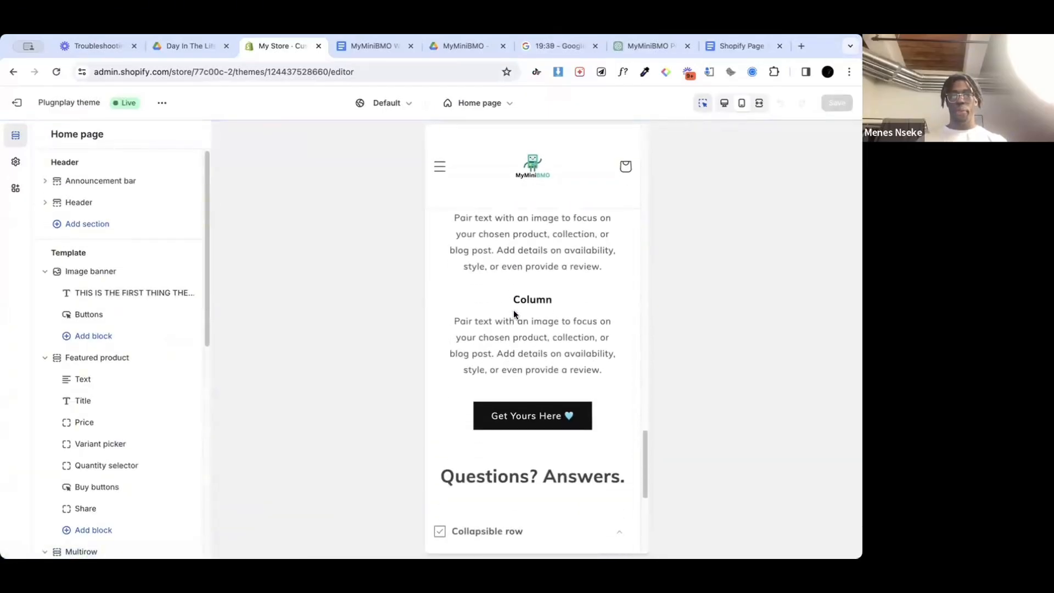
scroll(515, 314, "down", 8)
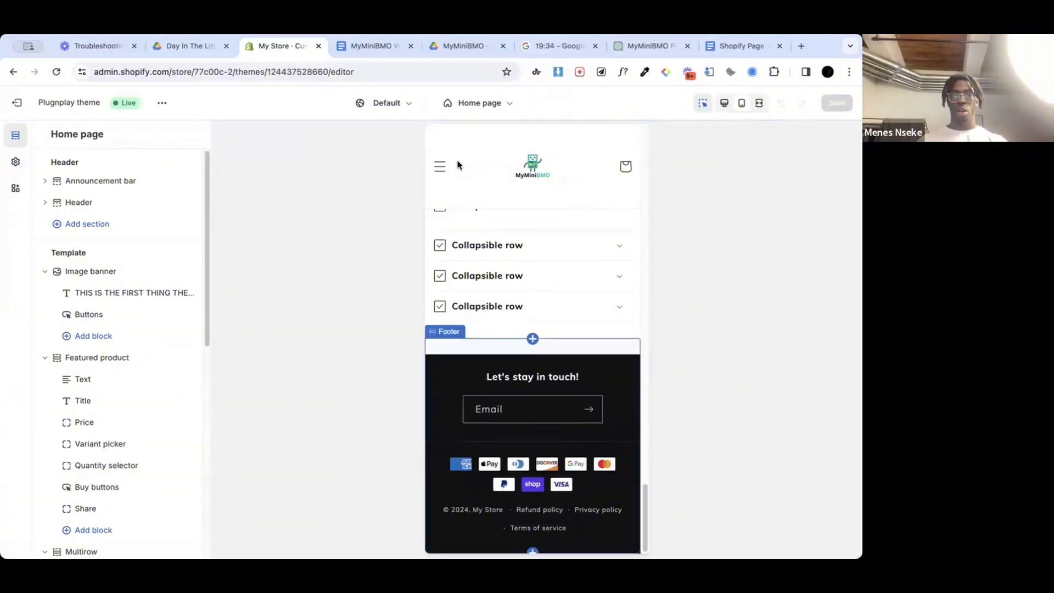
left_click(440, 165)
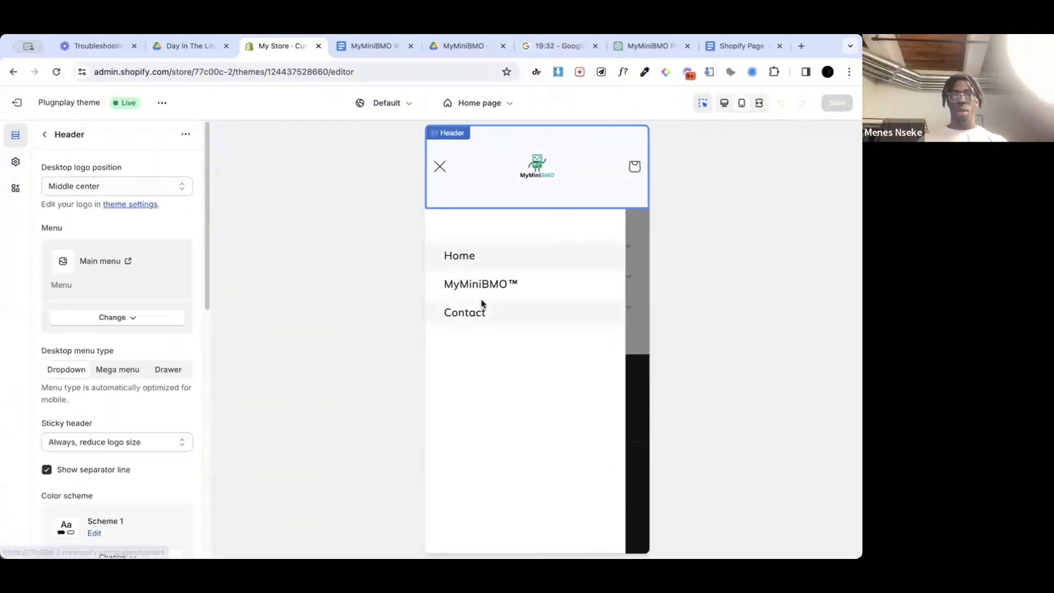
left_click(485, 286)
scroll(571, 365, "down", 4)
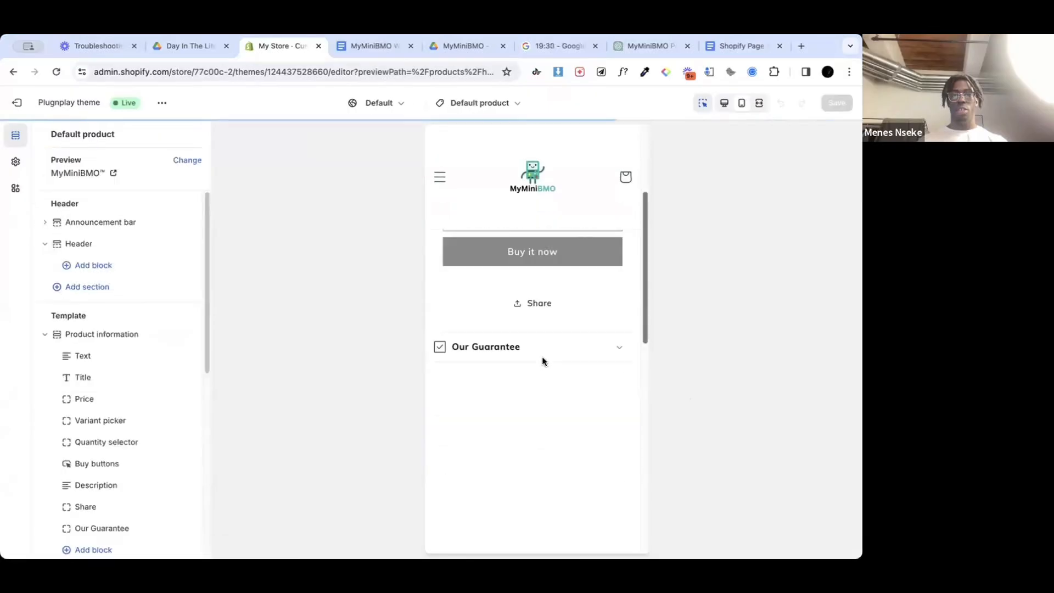
scroll(542, 357, "down", 5)
scroll(541, 357, "up", 6)
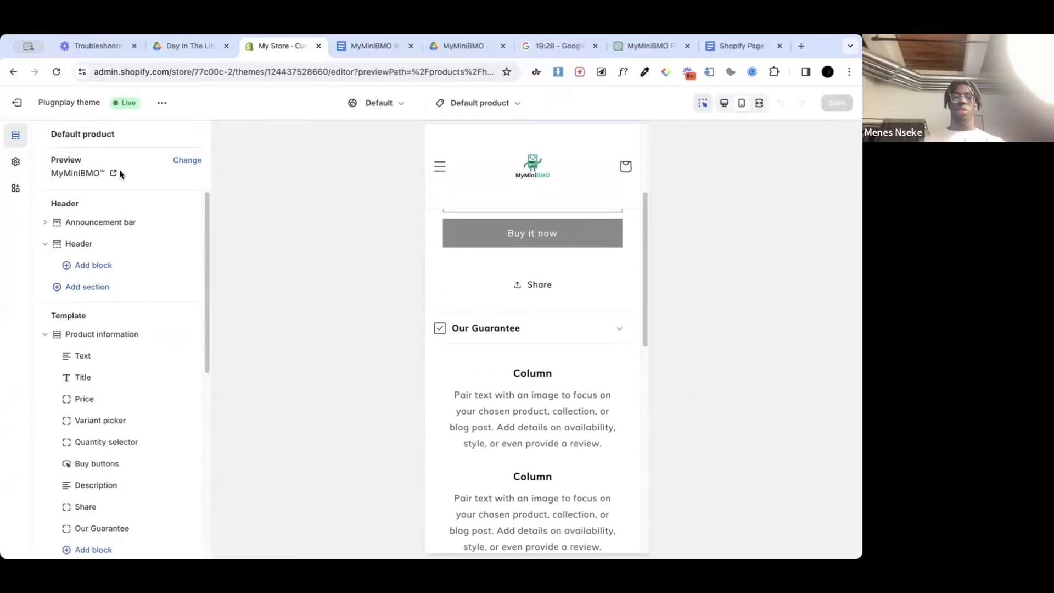
Step: Leave the theme editor and open the store's product from the Products page
left_click(17, 102)
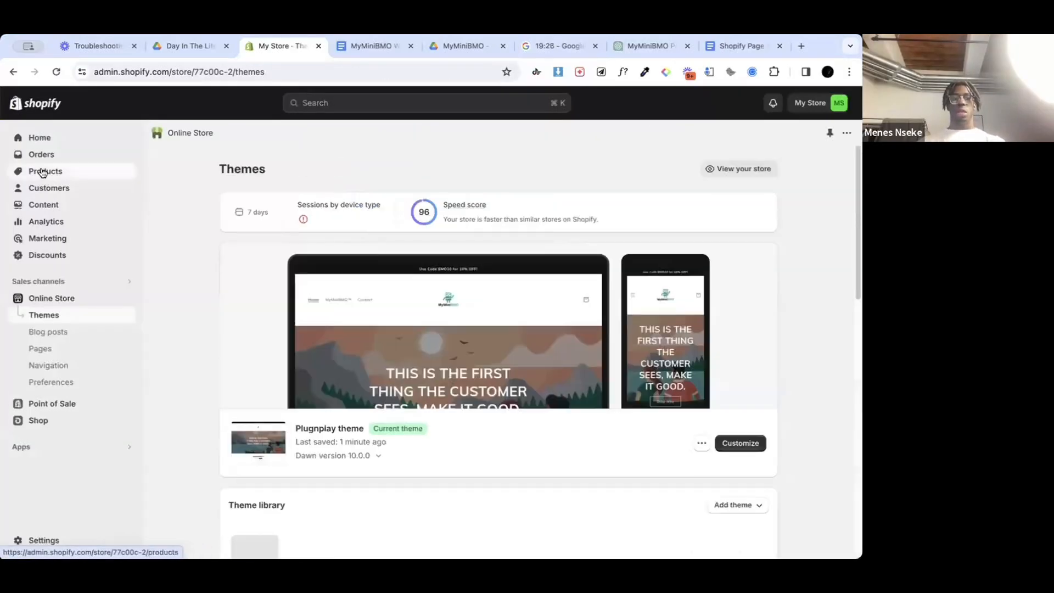
left_click(46, 171)
left_click(245, 278)
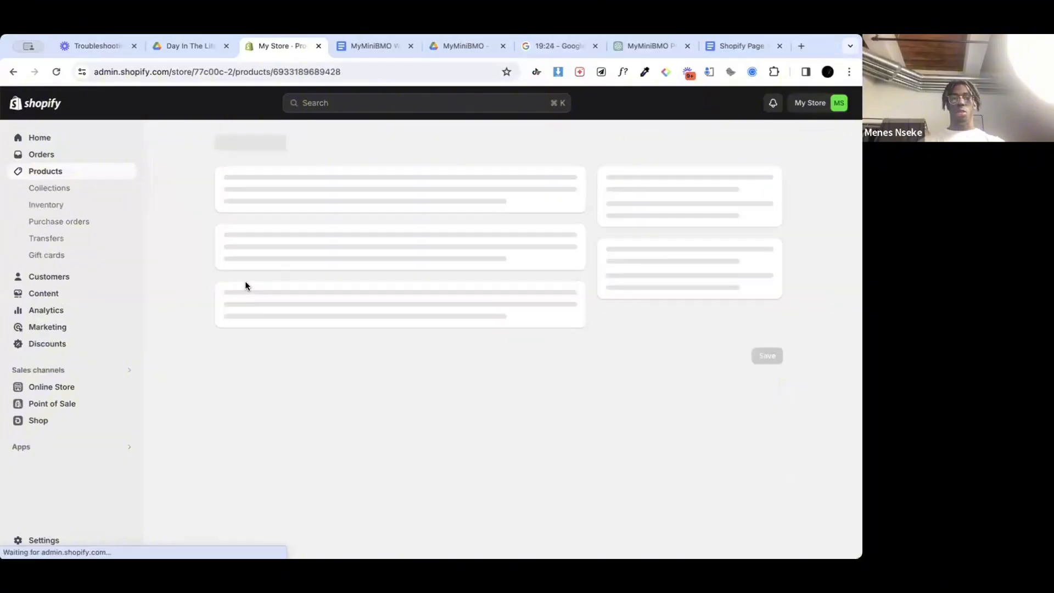
scroll(339, 311, "down", 2)
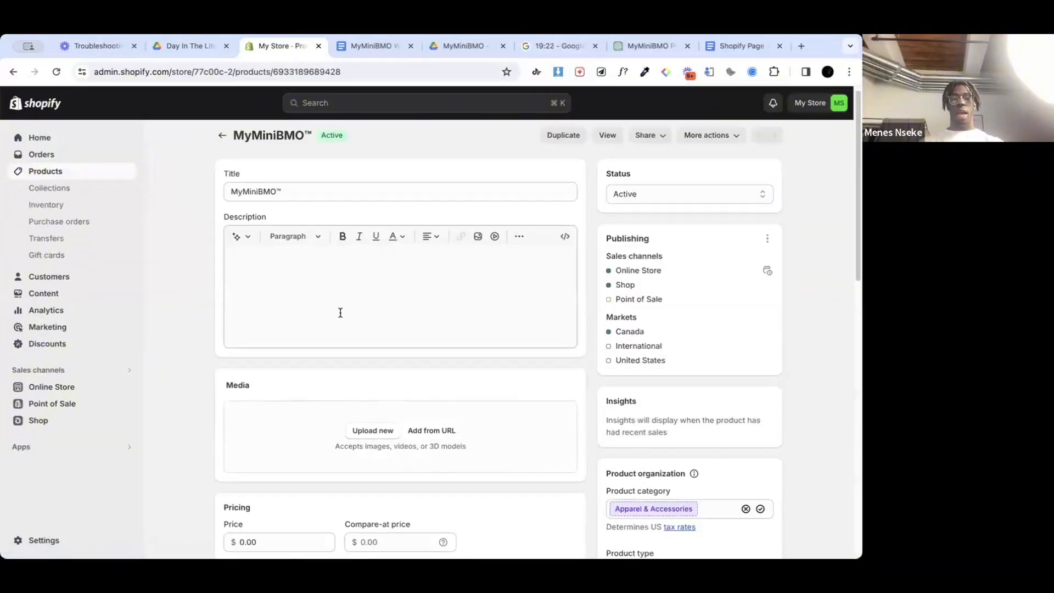
scroll(340, 321, "up", 2)
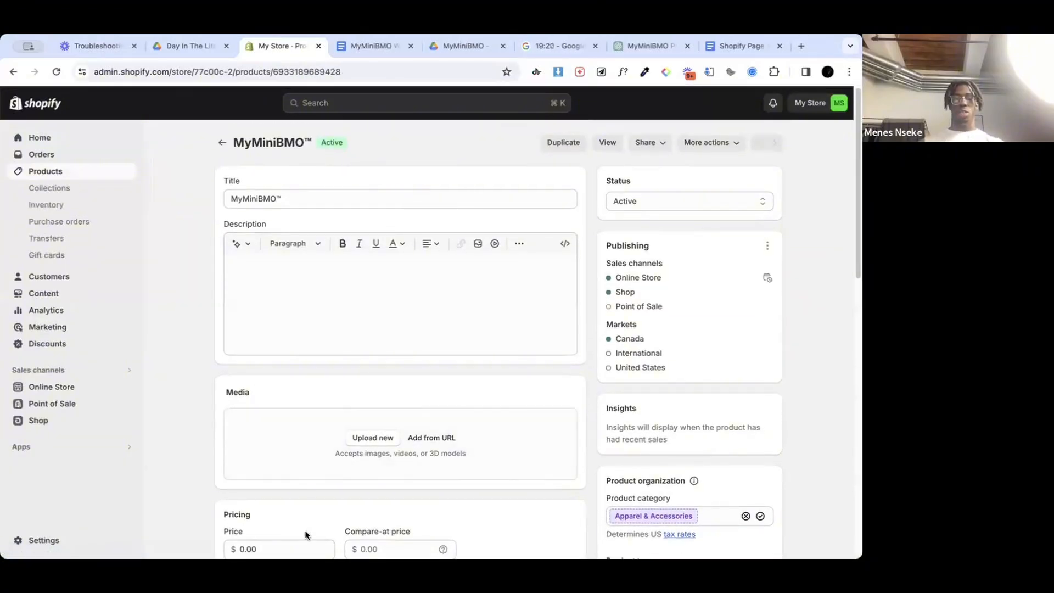
left_click(457, 53)
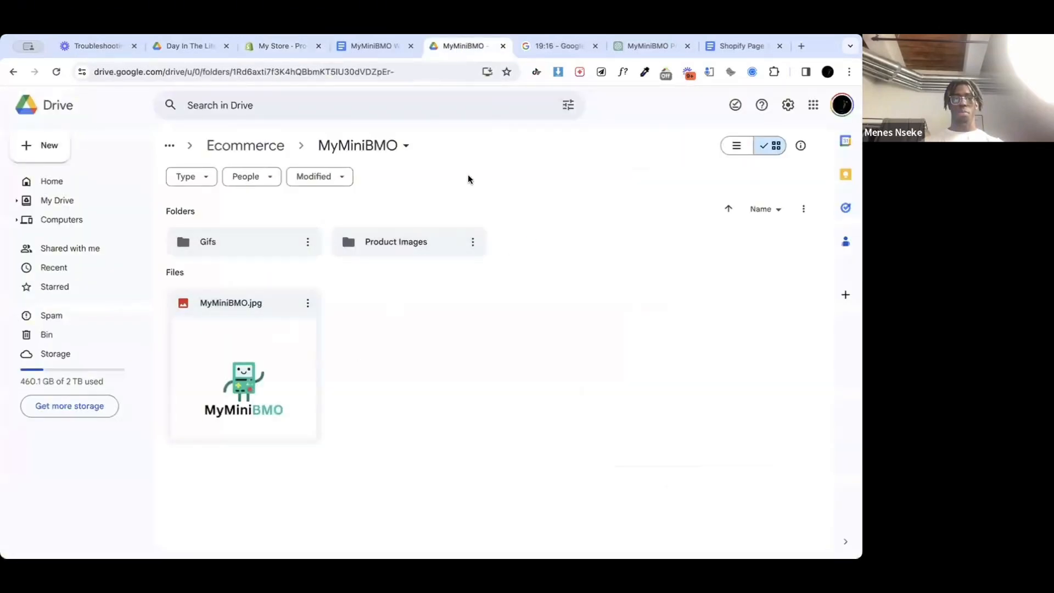
left_click(288, 44)
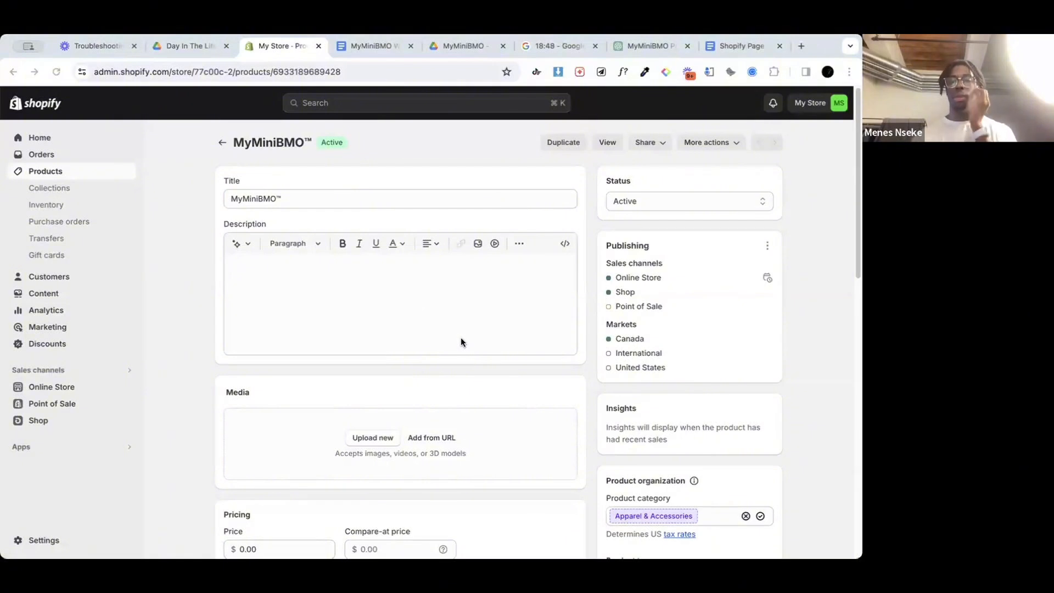
Step: Switch to the MyMiniBMO folder in Google Drive, download BMO1.gif, BMO2.gif and BMO3.gif from the Gifs folder, and open the Product Images folder
left_click(444, 46)
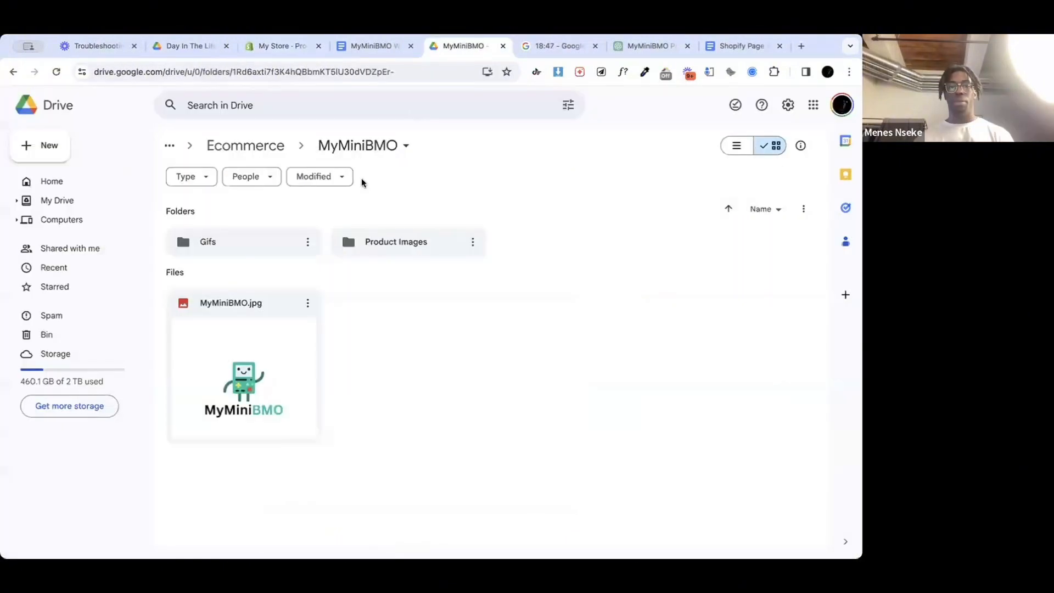
double_click(274, 248)
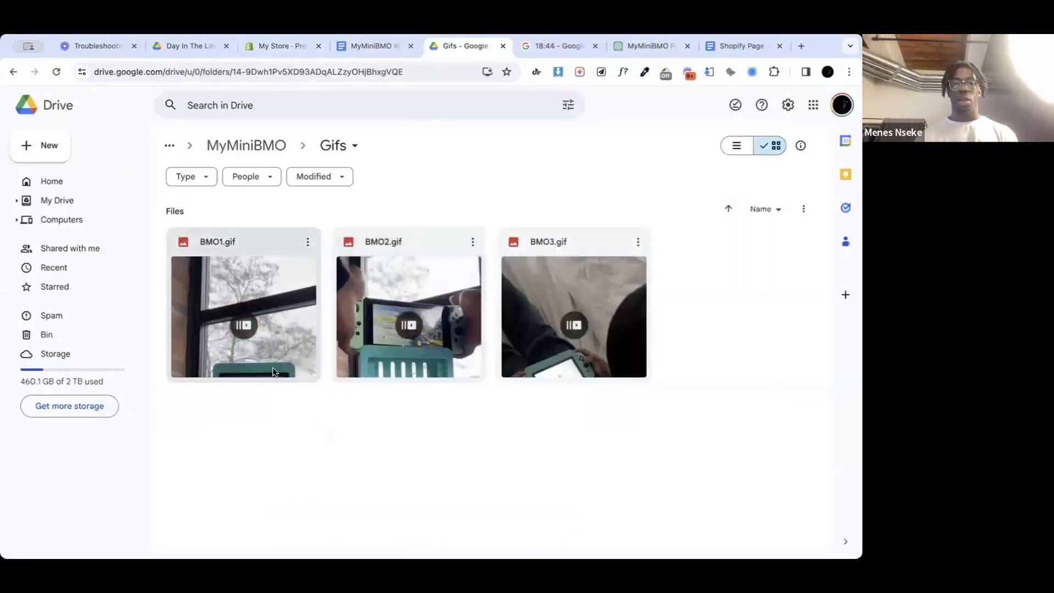
key("ctrl+a")
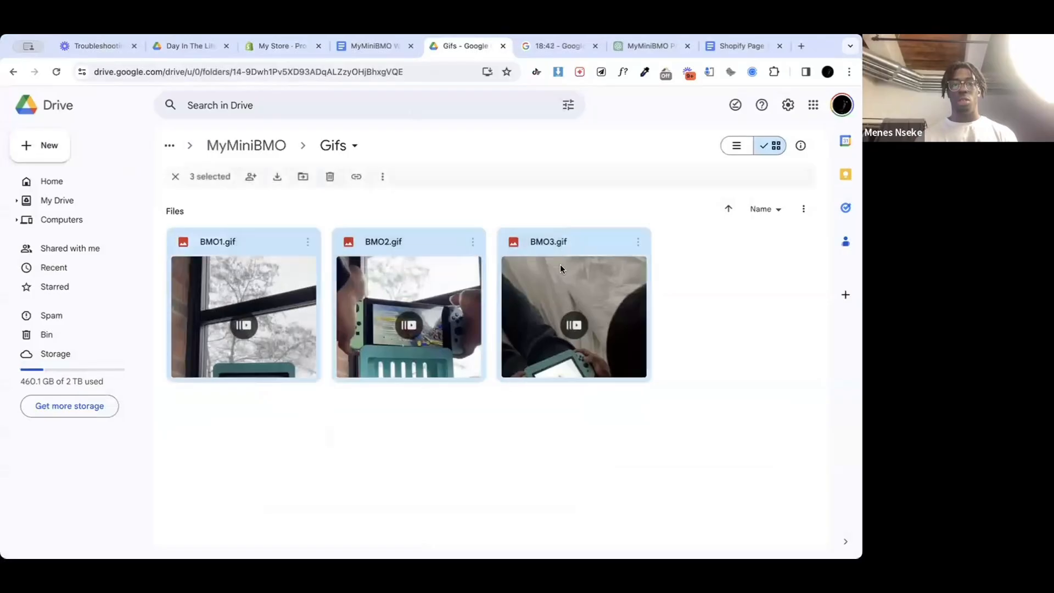
right_click(571, 240)
left_click(610, 279)
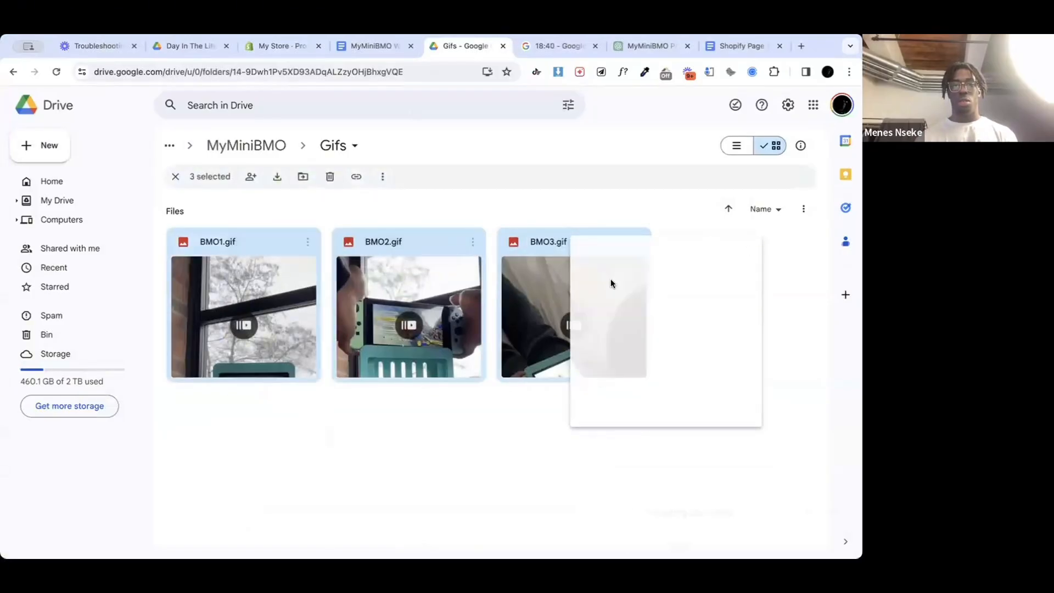
left_click(423, 196)
left_click(246, 145)
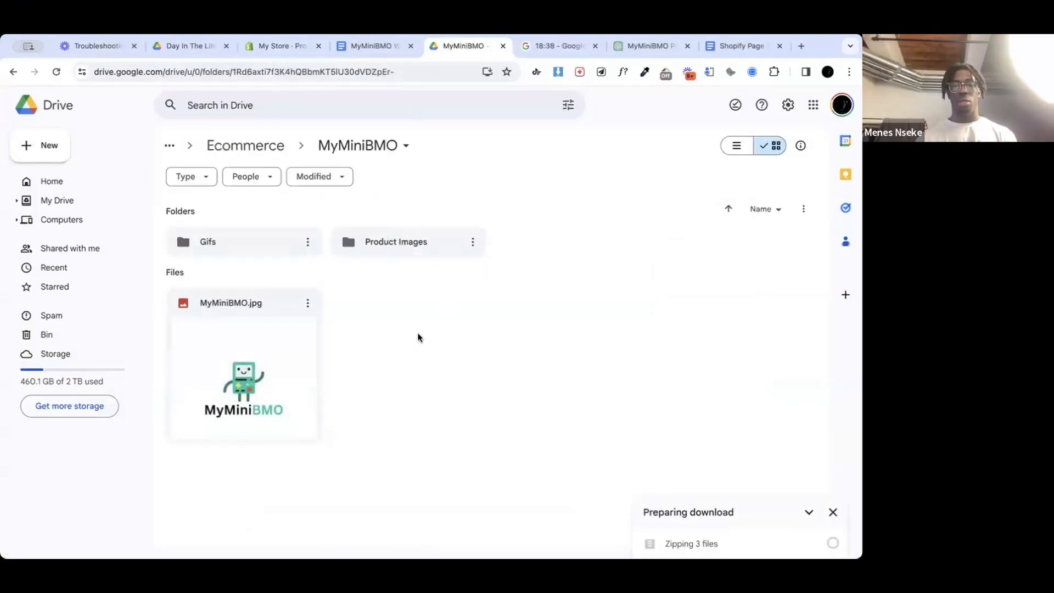
double_click(410, 240)
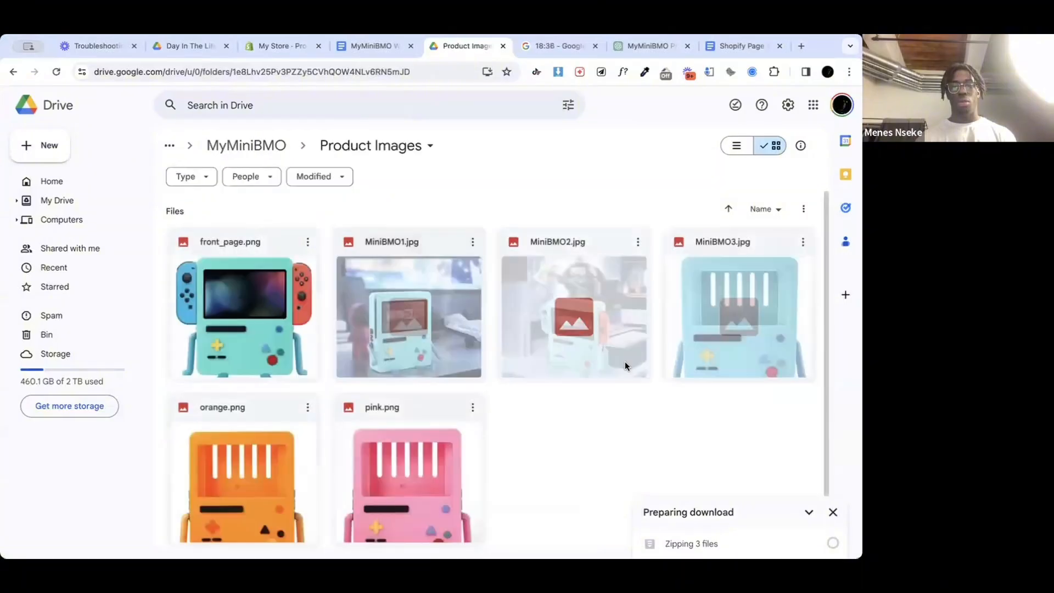
left_click(215, 254)
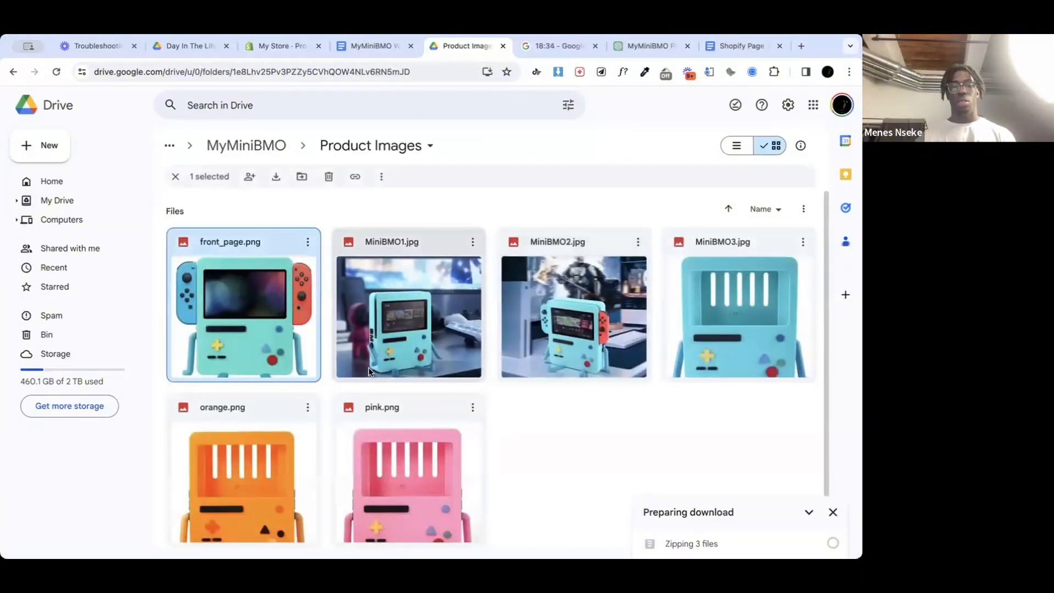
left_click(379, 407, "shift")
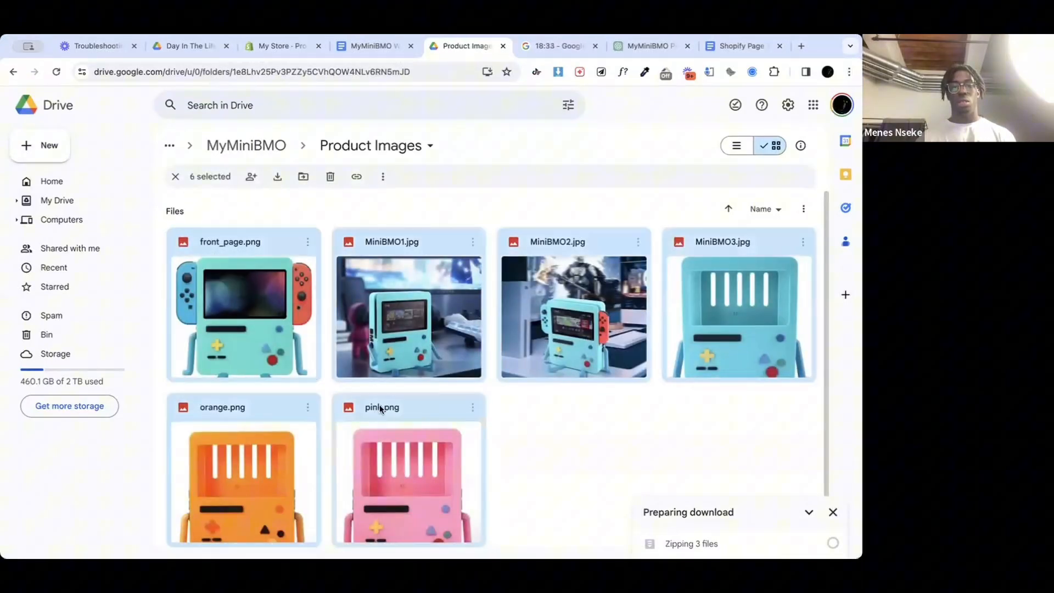
left_click(526, 420)
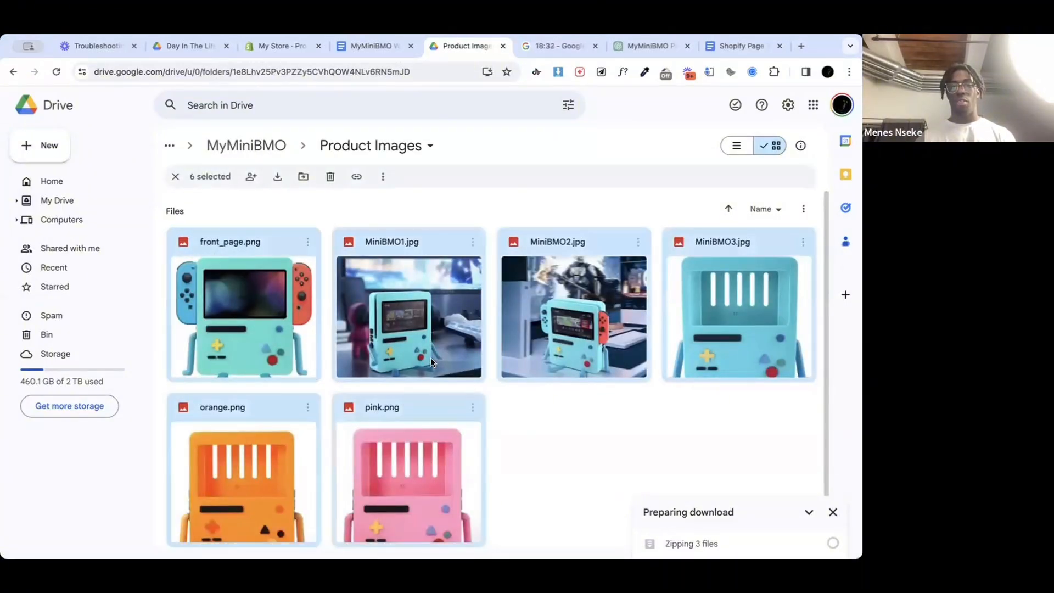
Step: Download MiniBMO1.jpg, MiniBMO2.jpg and MiniBMO3.jpg together from the Product Images folder
left_click(398, 253)
left_click(576, 252, "ctrl")
left_click(709, 246, "ctrl")
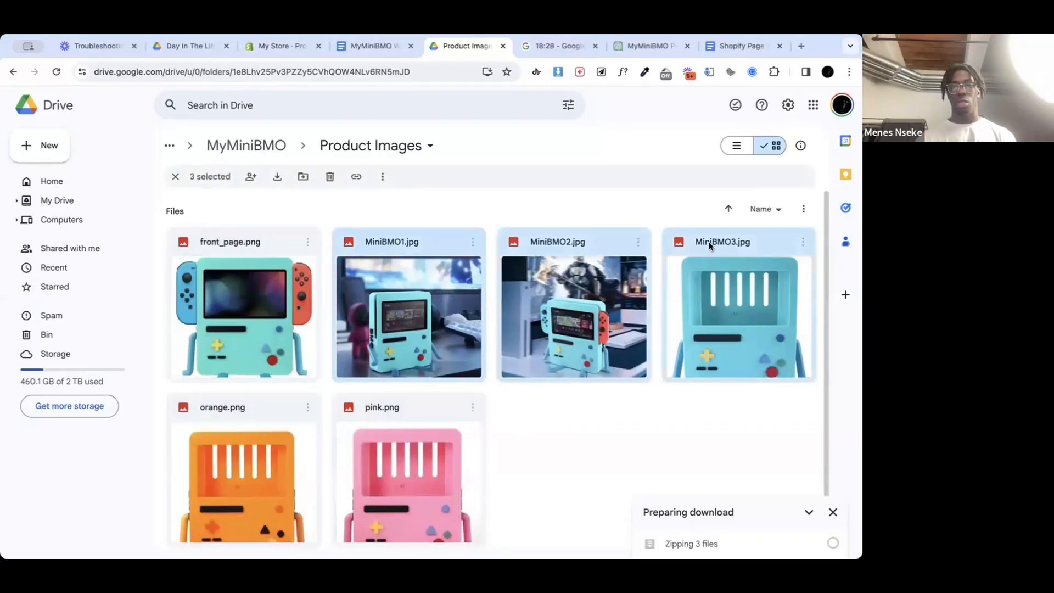
right_click(709, 242)
left_click(564, 291)
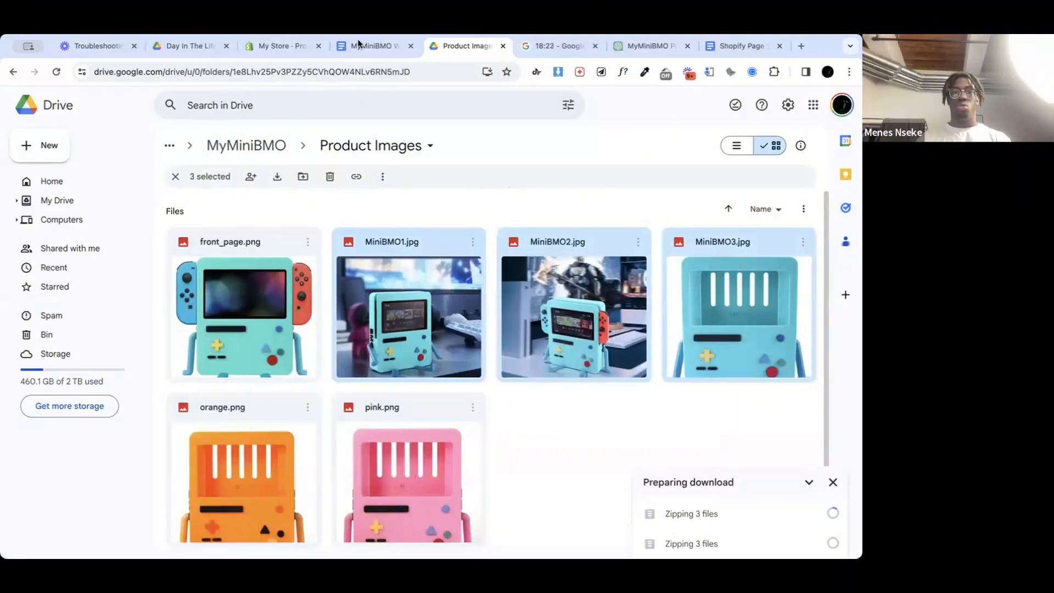
Step: Switch back to the Shopify product page and add the three MiniBMO photos plus the front page, orange and pink images to the product media
left_click(263, 46)
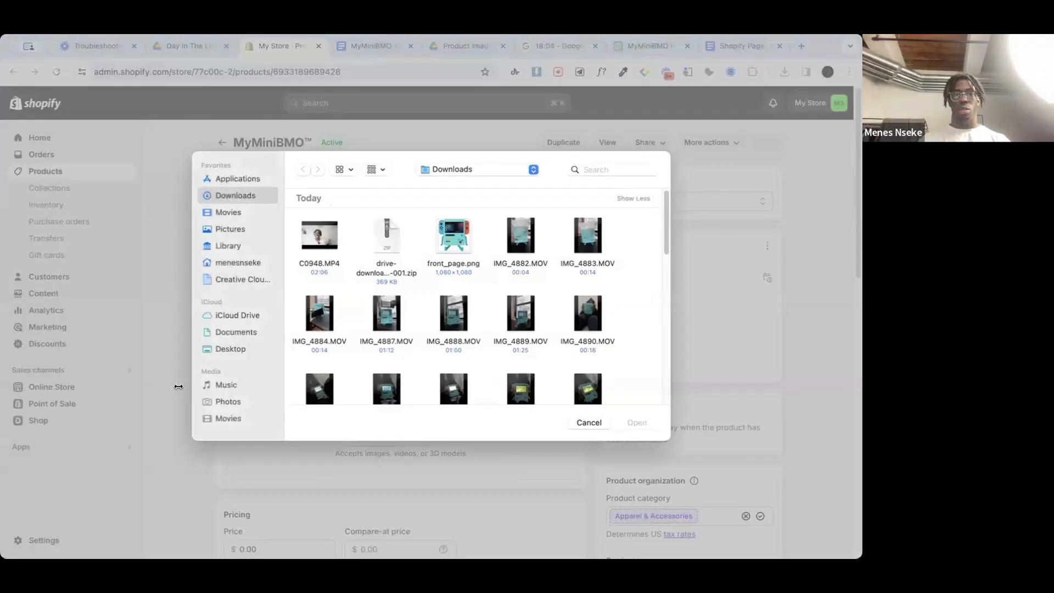
left_click(579, 423)
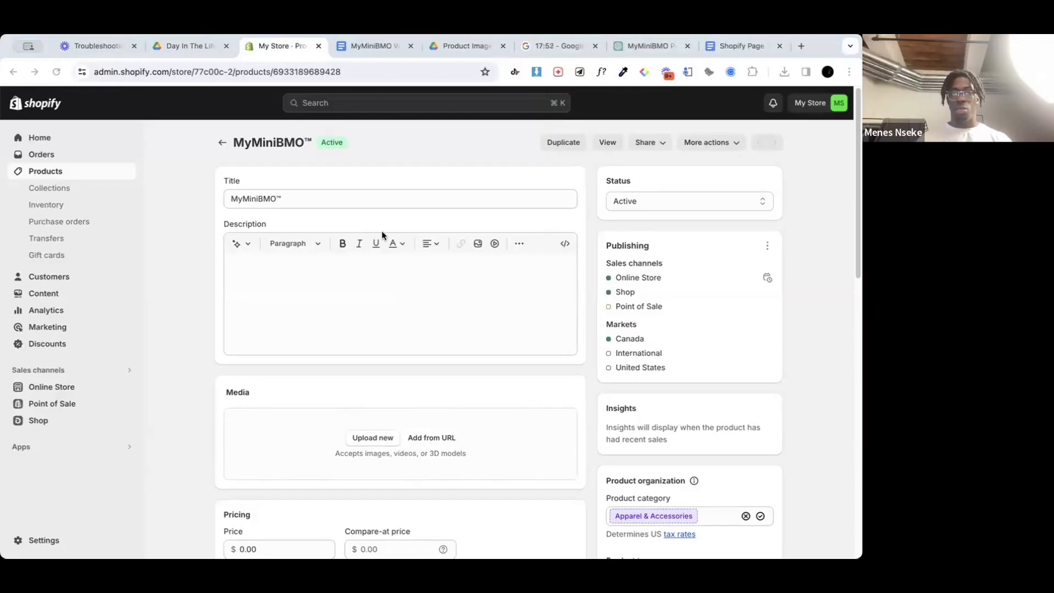
left_click_drag(519, 245, 291, 456)
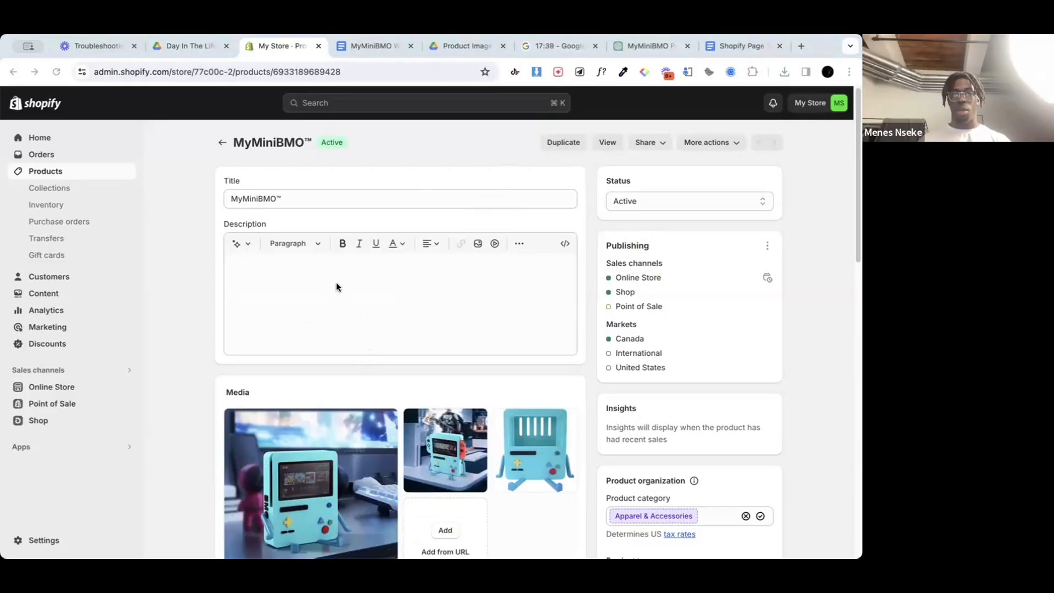
left_click_drag(348, 283, 315, 466)
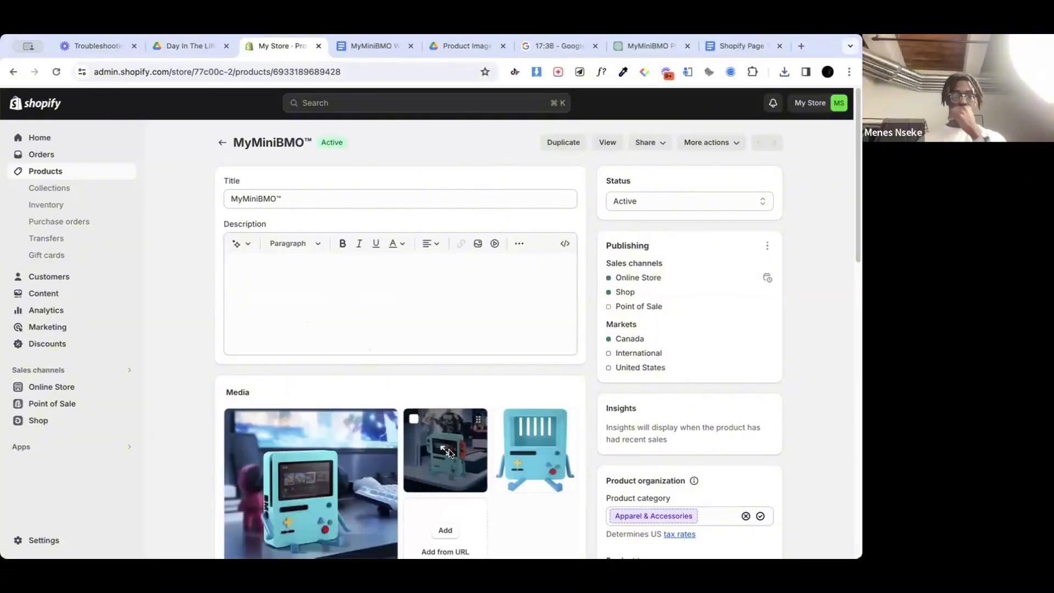
Step: Add a variant option named Color to the product
scroll(433, 439, "down", 4)
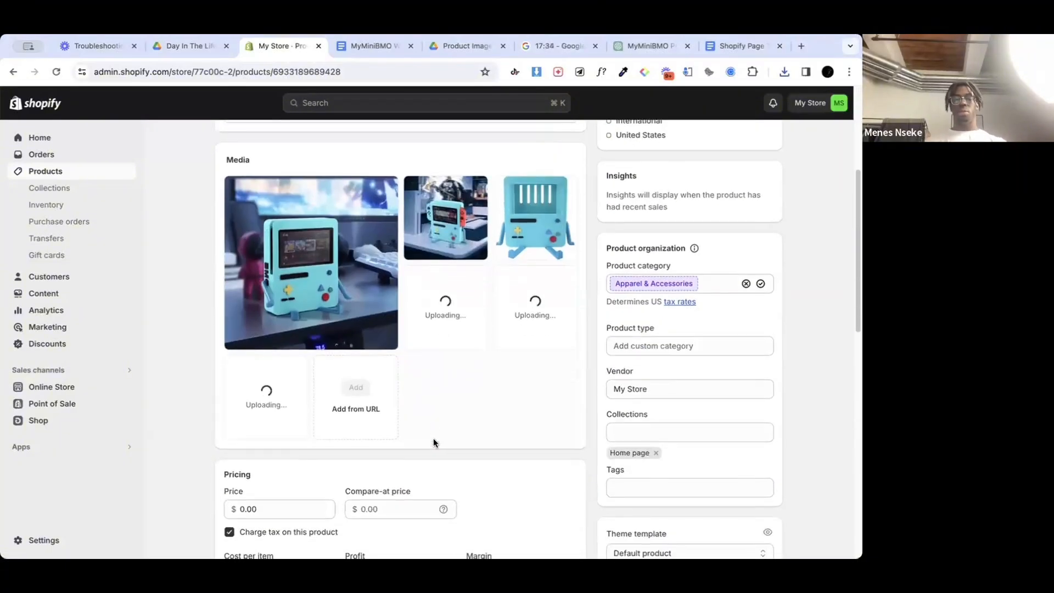
scroll(449, 395, "down", 1)
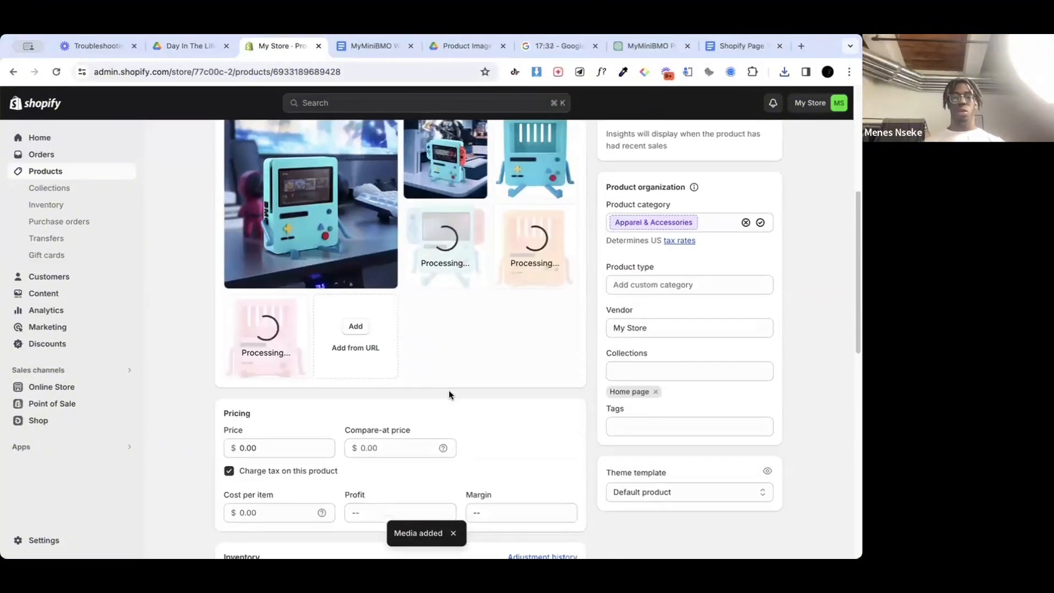
scroll(449, 394, "down", 6)
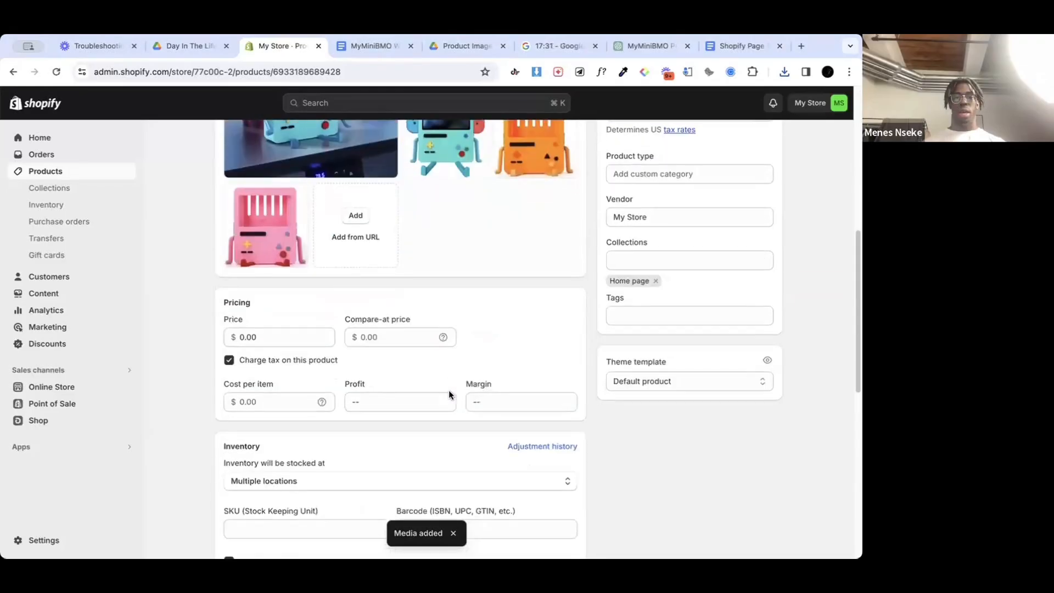
scroll(367, 368, "up", 3)
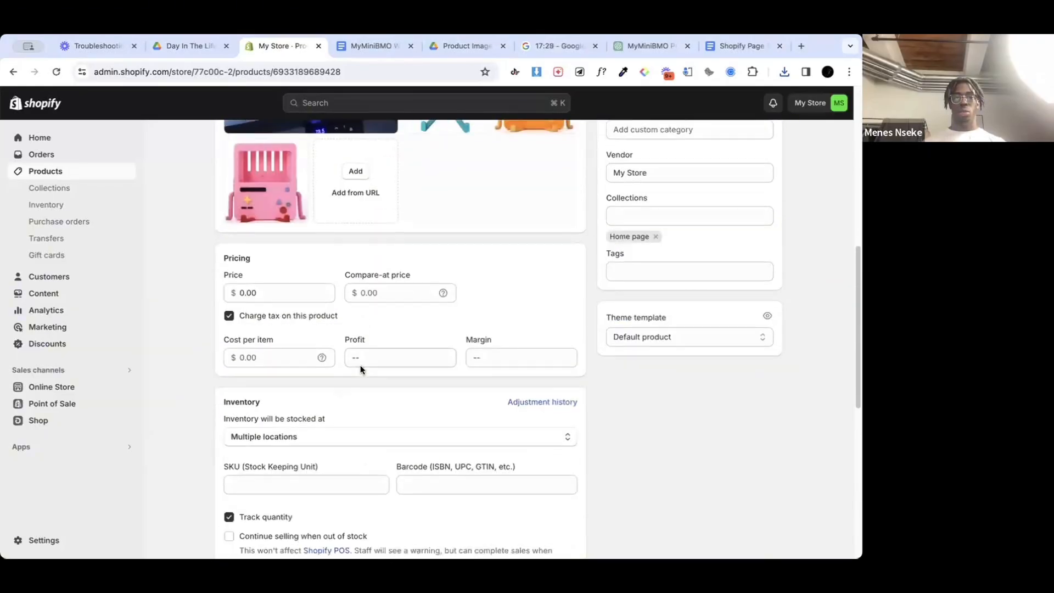
scroll(361, 369, "down", 7)
scroll(360, 369, "up", 1)
scroll(360, 370, "down", 1)
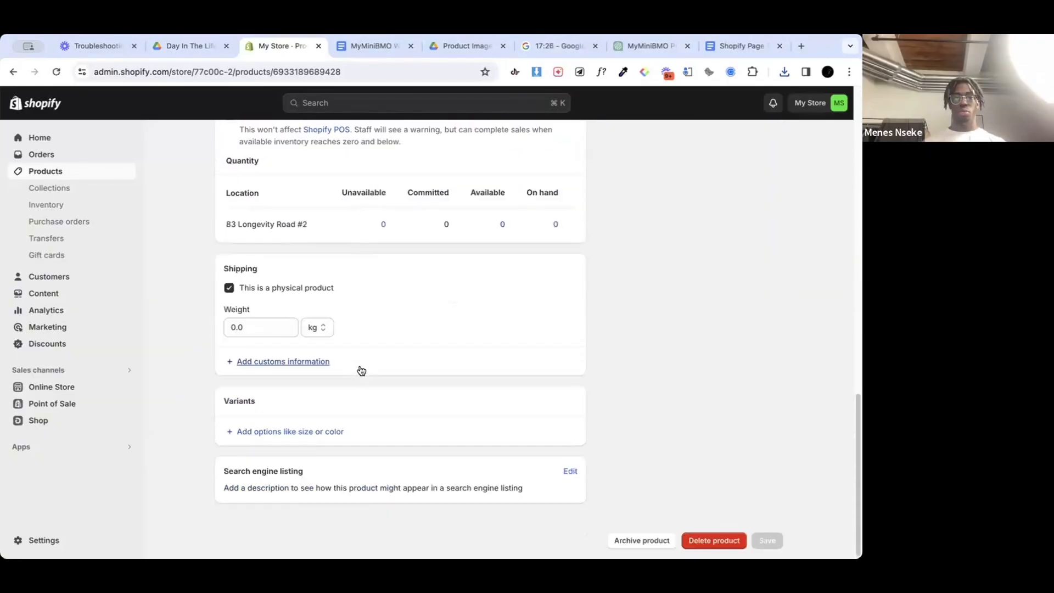
scroll(341, 357, "up", 1)
left_click(272, 448)
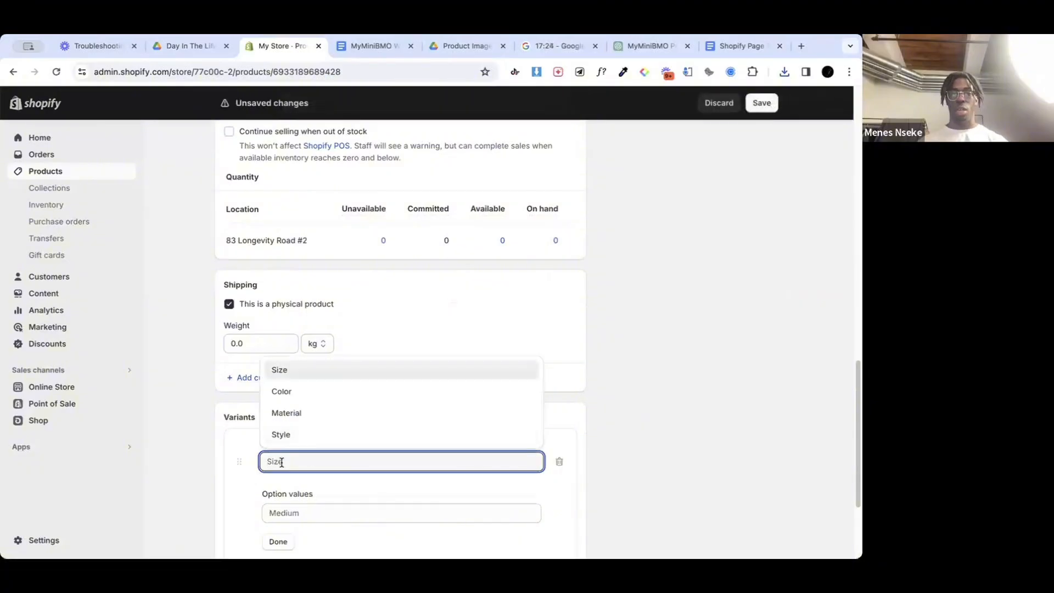
left_click(294, 390)
scroll(305, 472, "up", 1)
scroll(305, 472, "down", 5)
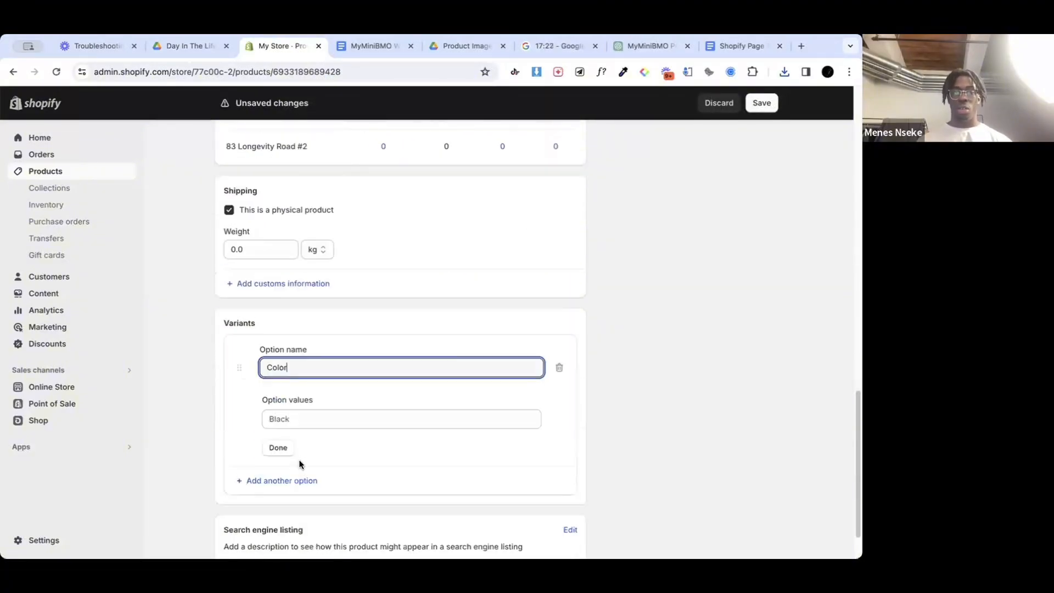
Step: Enter Blue, Orange and Pink as the values of the Color option and finish editing it
left_click(300, 418)
type("Blue")
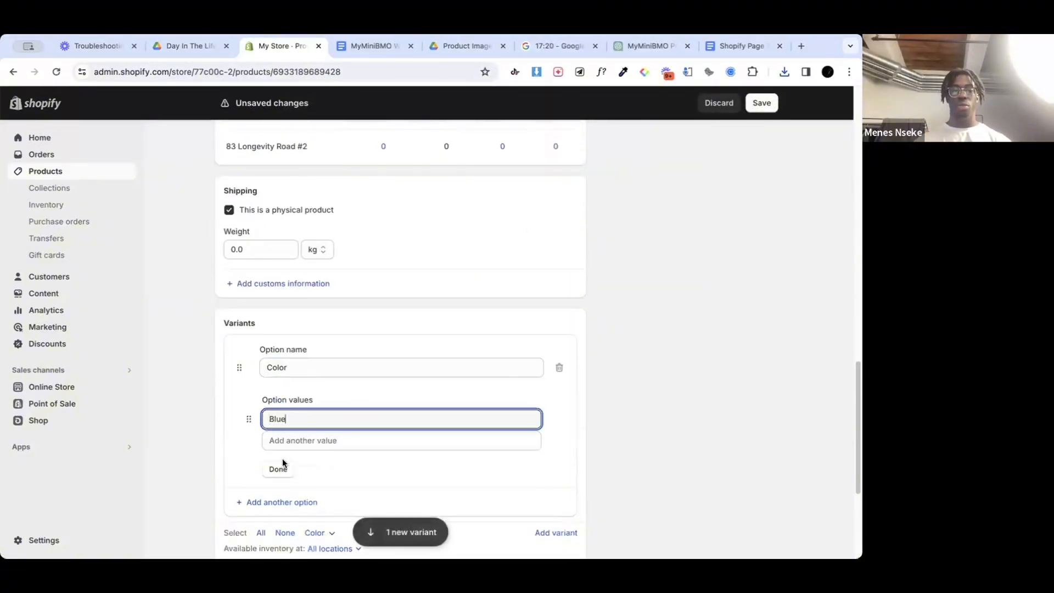
left_click(287, 447)
type("O")
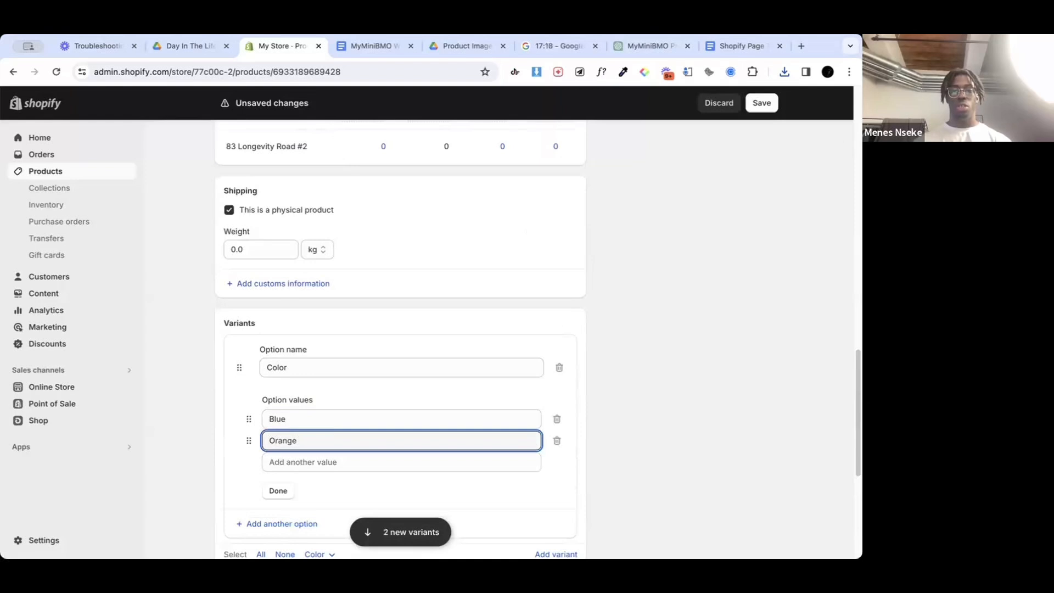
type("range")
left_click(291, 462)
type("Pink")
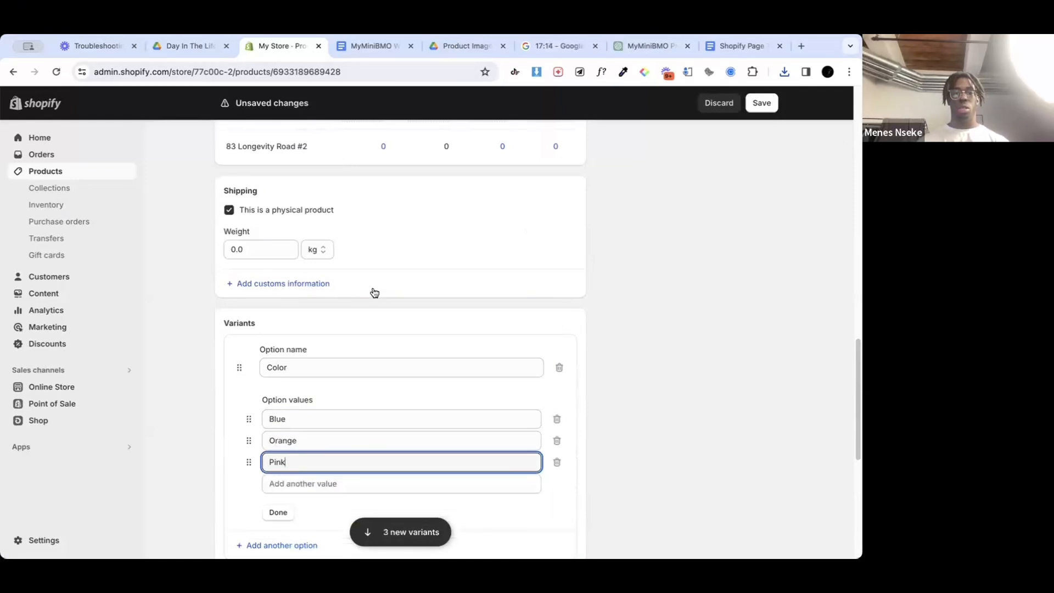
left_click(277, 512)
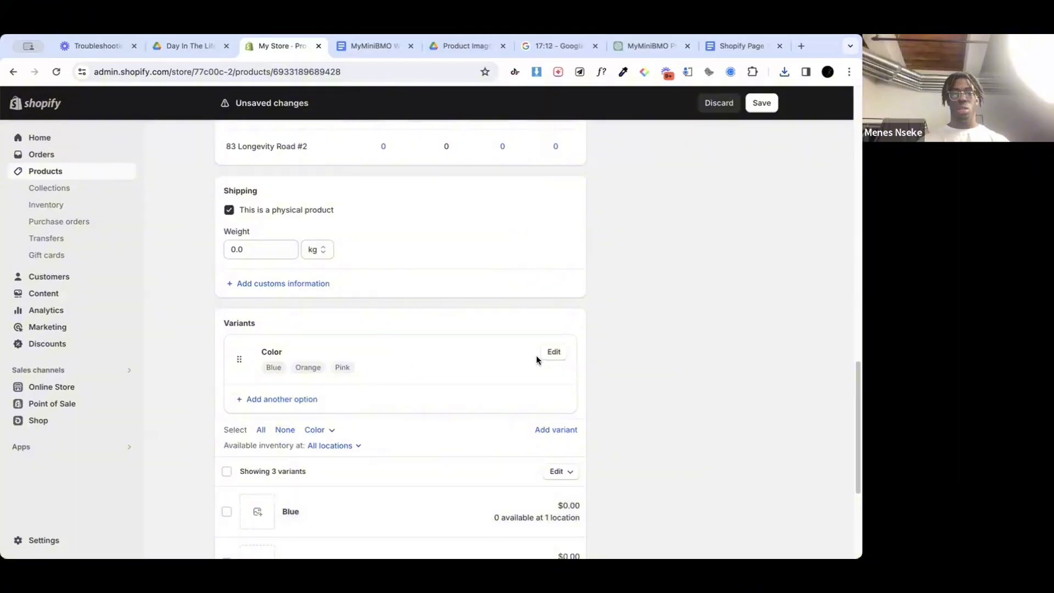
left_click(555, 356)
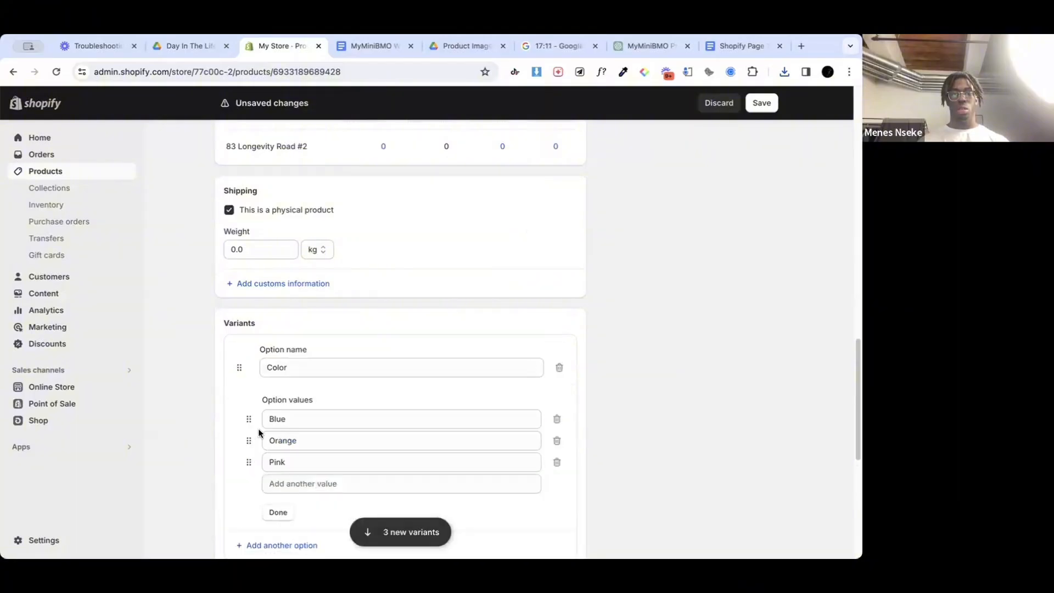
left_click(278, 511)
Step: Assign the plain blue product image on a white background to the Blue variant
scroll(365, 445, "down", 2)
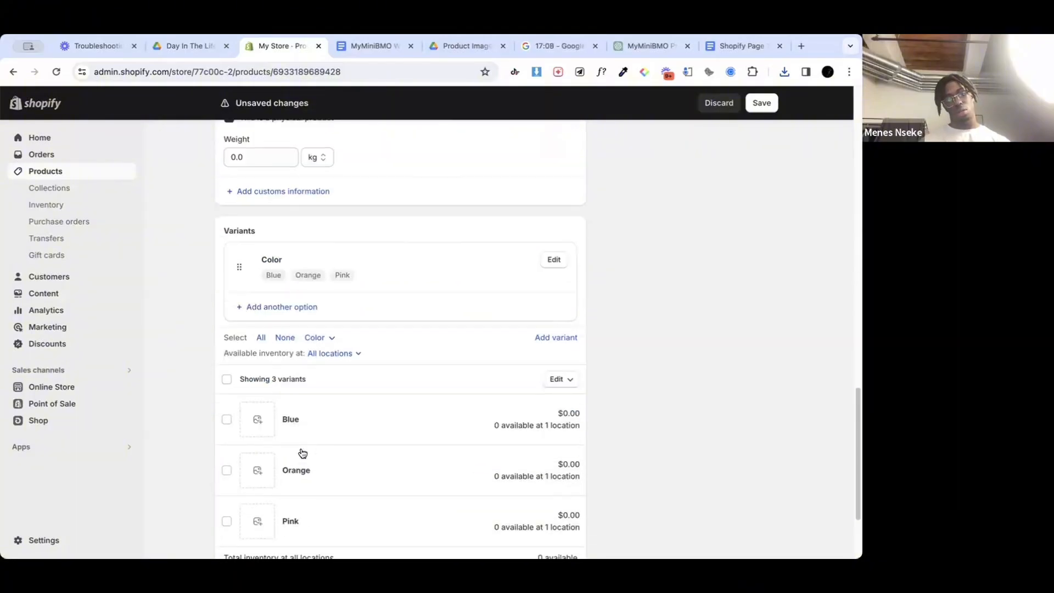
left_click(266, 418)
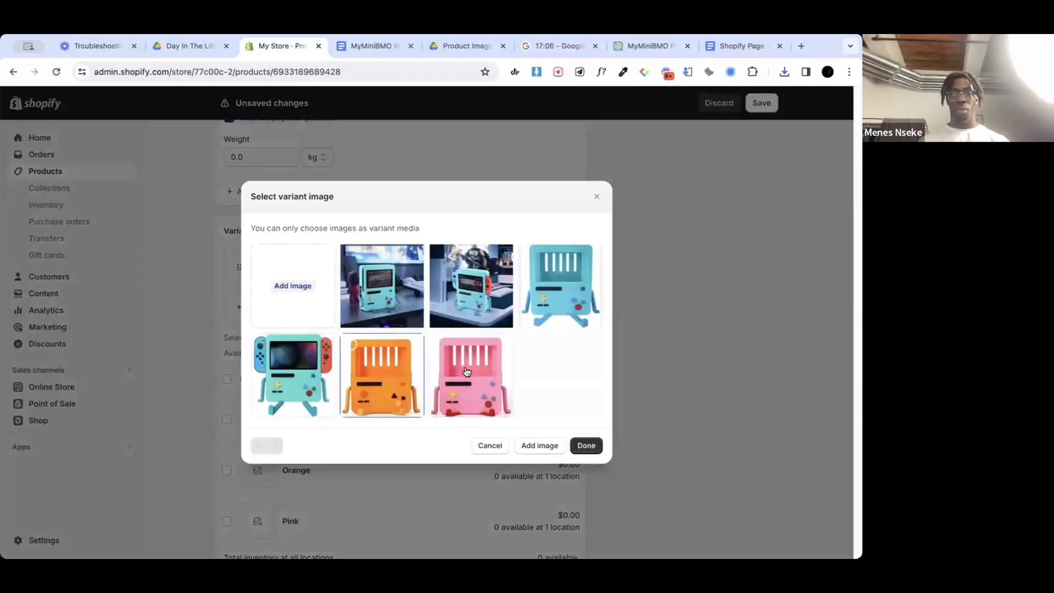
left_click(568, 309)
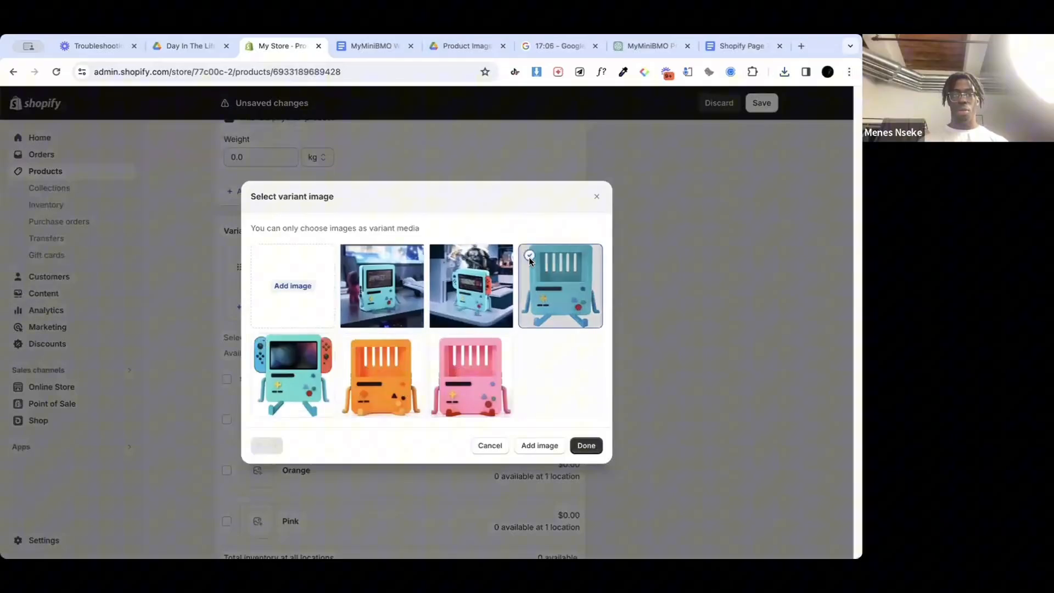
left_click(586, 445)
scroll(363, 443, "down", 2)
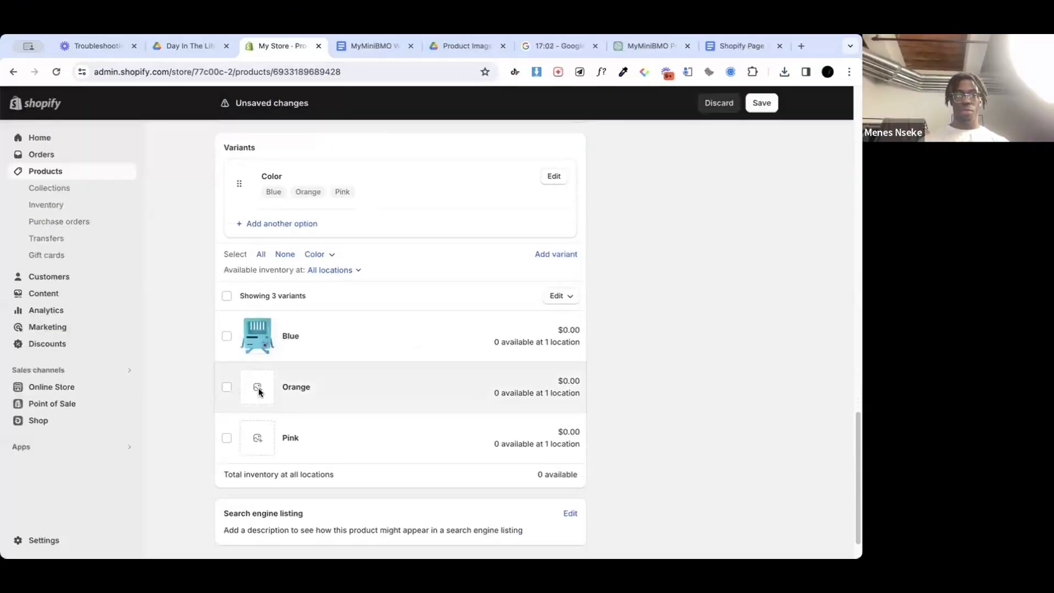
Step: Assign the orange product image to the Orange variant and the pink product image to the Pink variant
left_click(258, 388)
left_click(351, 344)
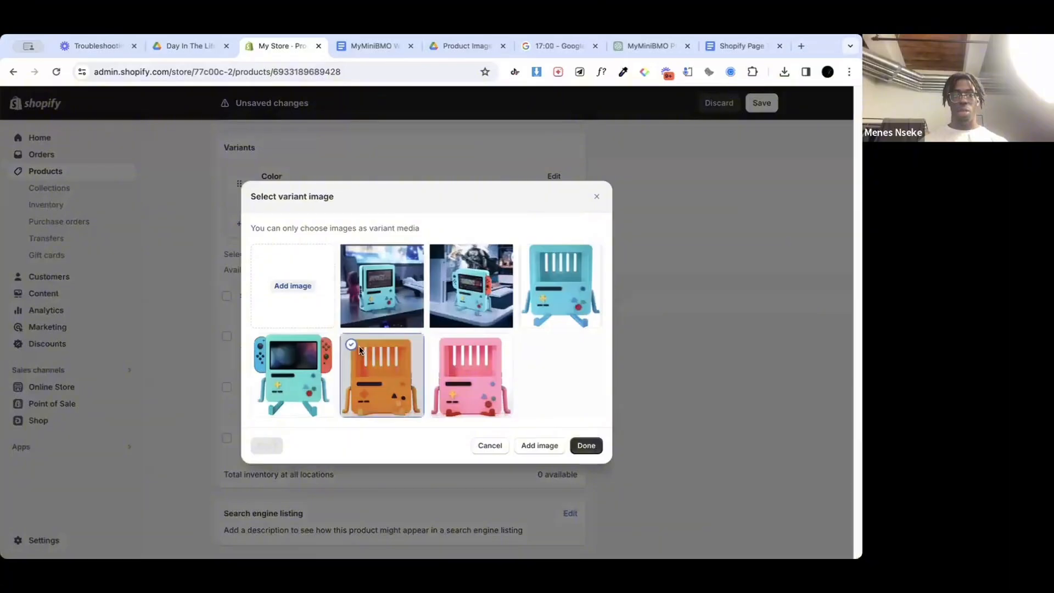
left_click(586, 446)
left_click(255, 436)
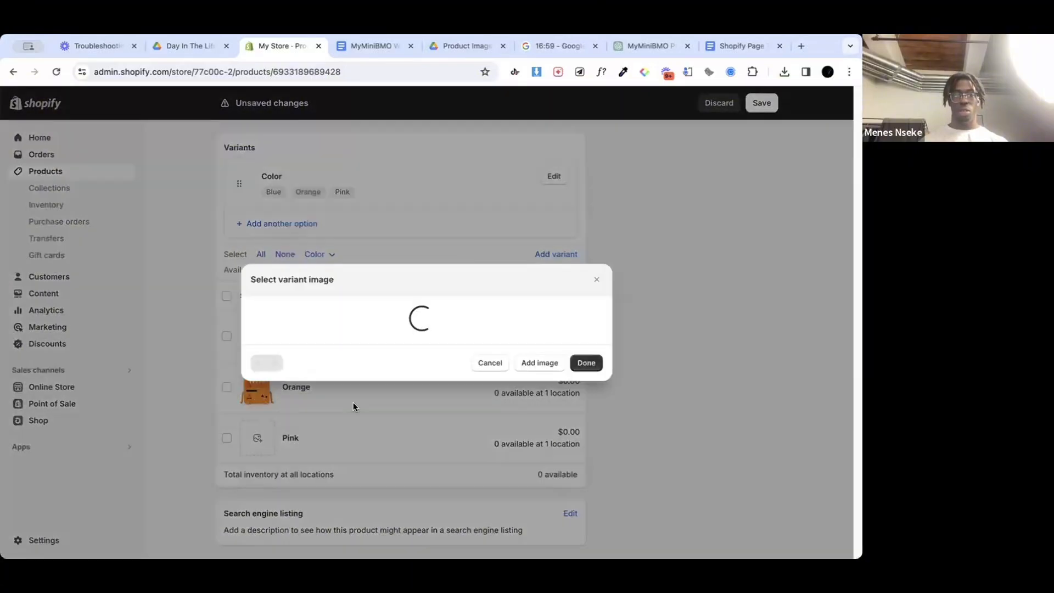
left_click(450, 398)
left_click(586, 445)
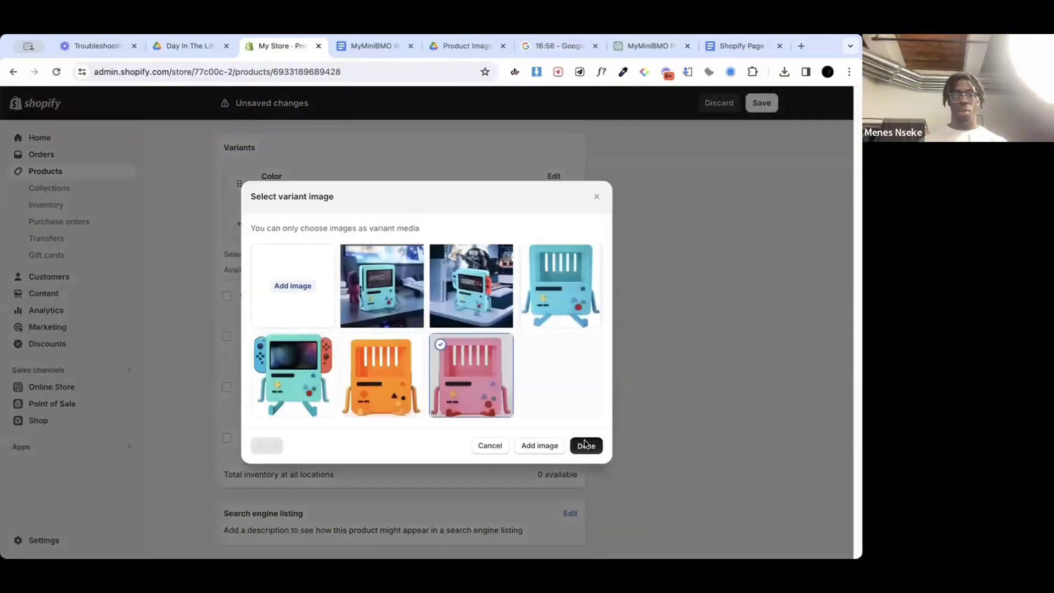
Step: Move the front page image with the Switch console to the first position of the product media
scroll(372, 360, "up", 10)
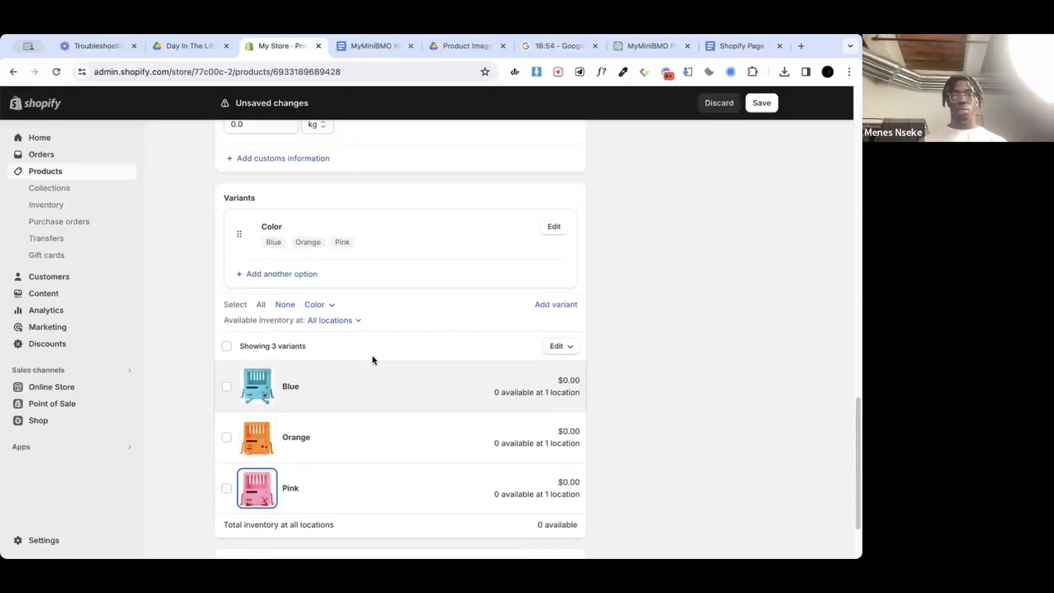
scroll(372, 359, "up", 6)
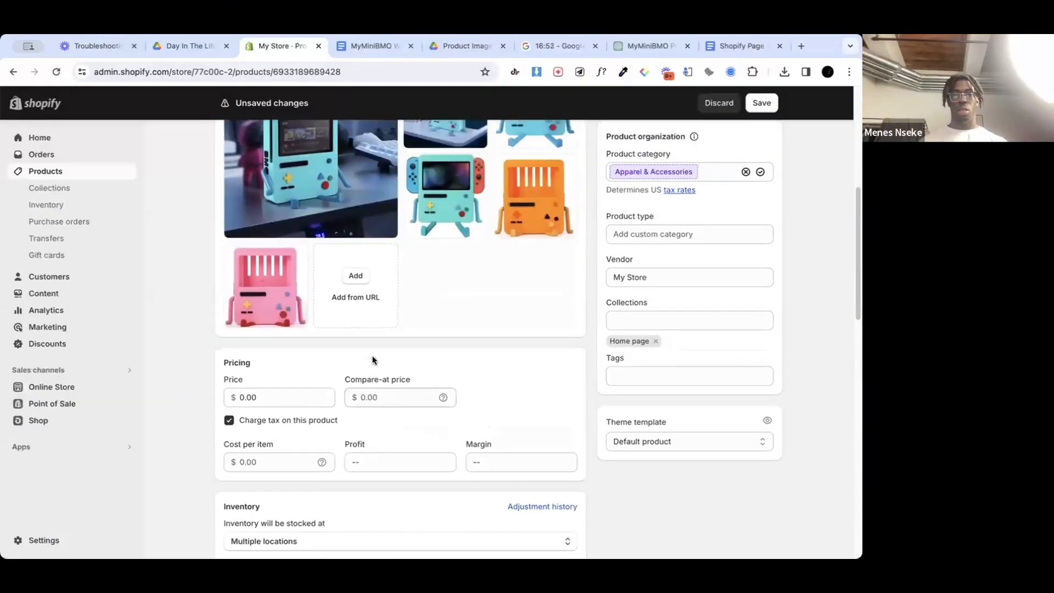
left_click(234, 312)
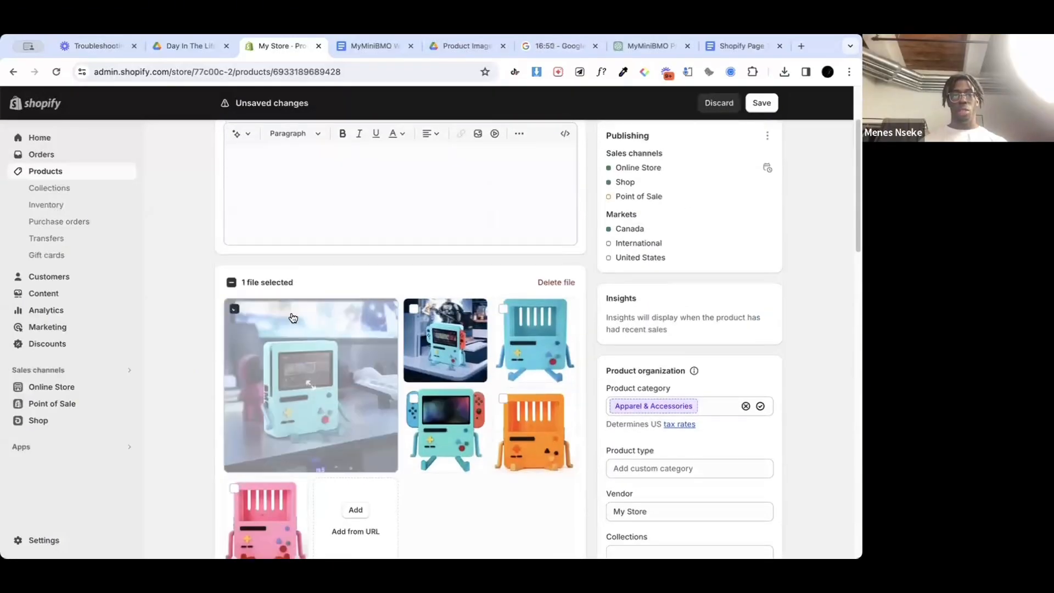
left_click(234, 311)
scroll(288, 380, "down", 4)
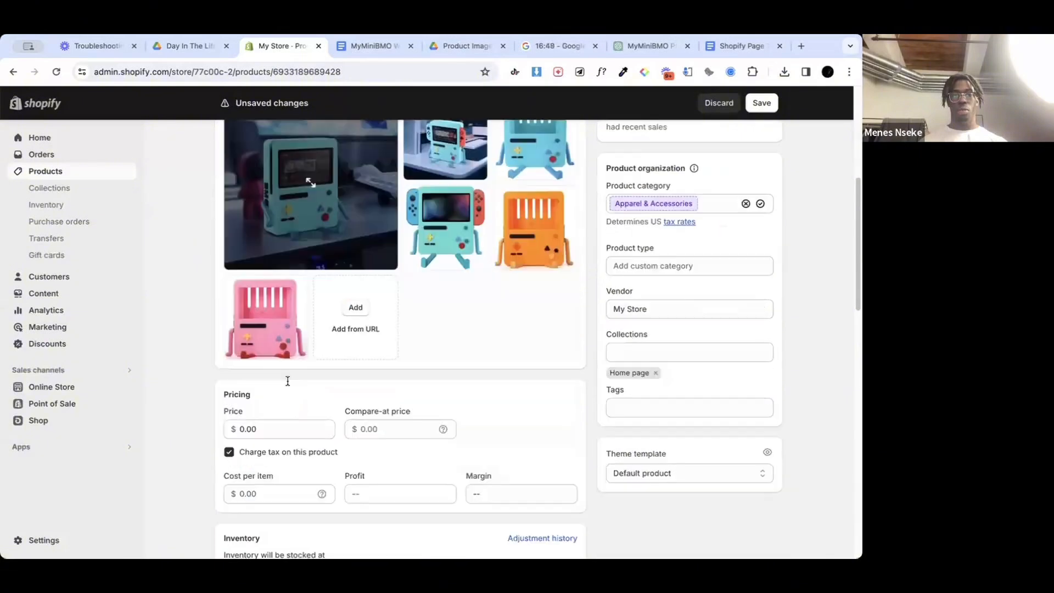
scroll(288, 380, "up", 3)
scroll(440, 318, "down", 1)
scroll(441, 318, "up", 1)
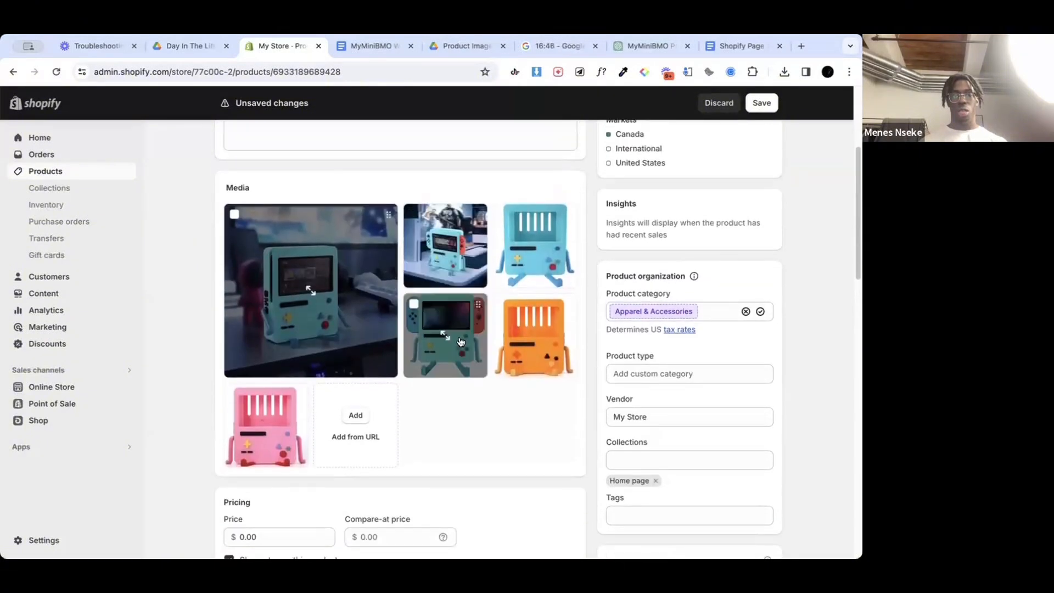
left_click_drag(460, 342, 332, 298)
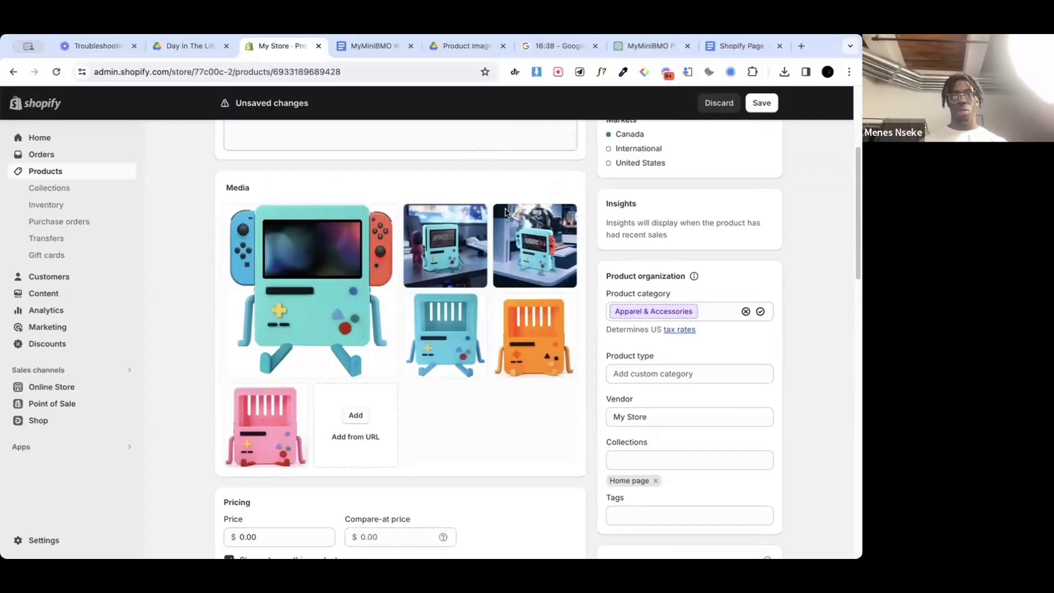
left_click(264, 264)
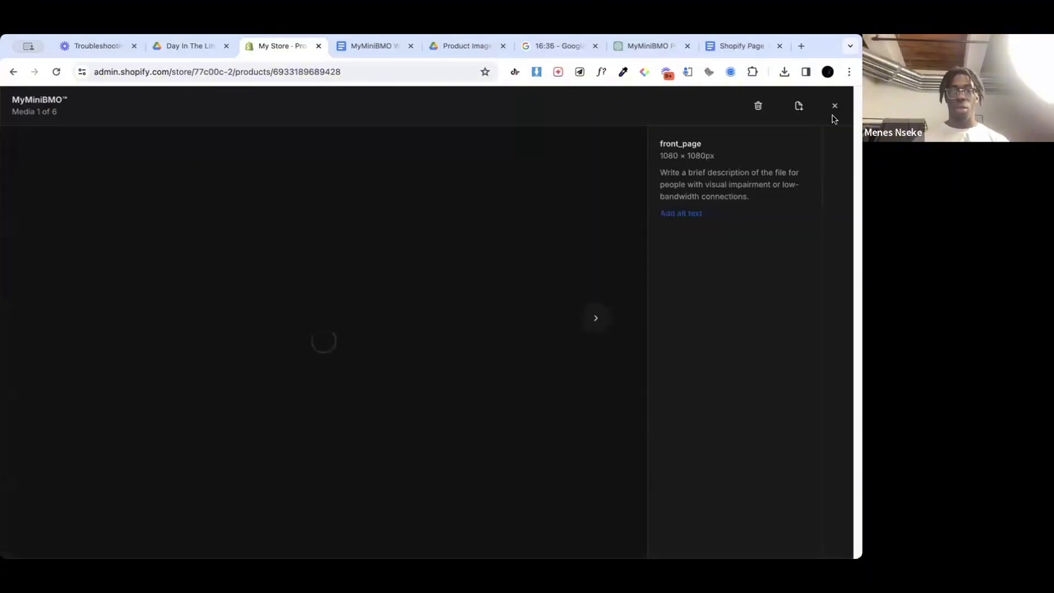
left_click(835, 107)
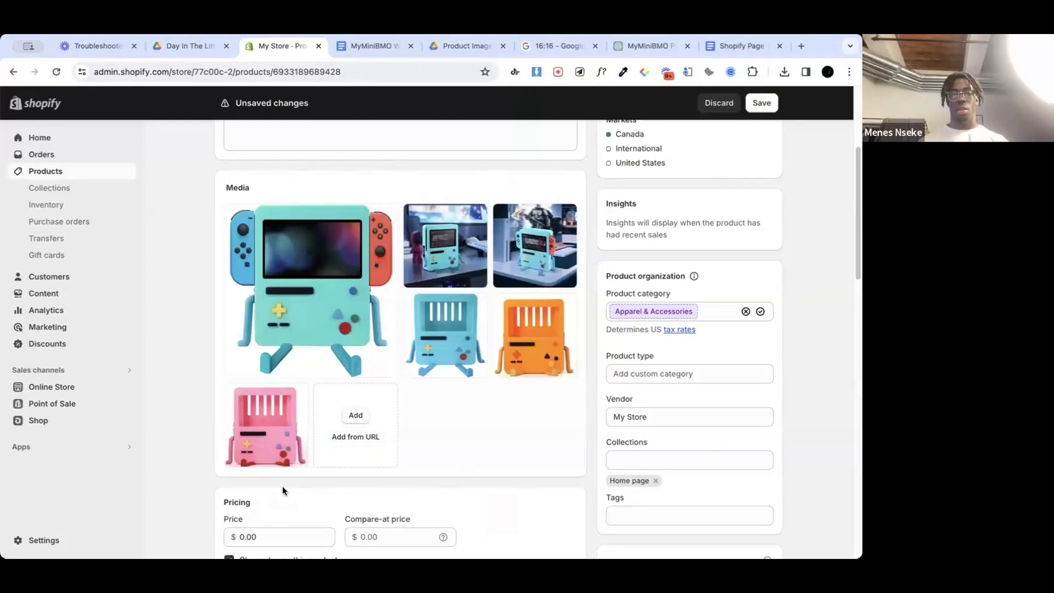
Step: Try to add the files BMO1.gif, BMO2.gif and BMO3.gif to the product media
left_click(333, 435)
left_click(531, 364)
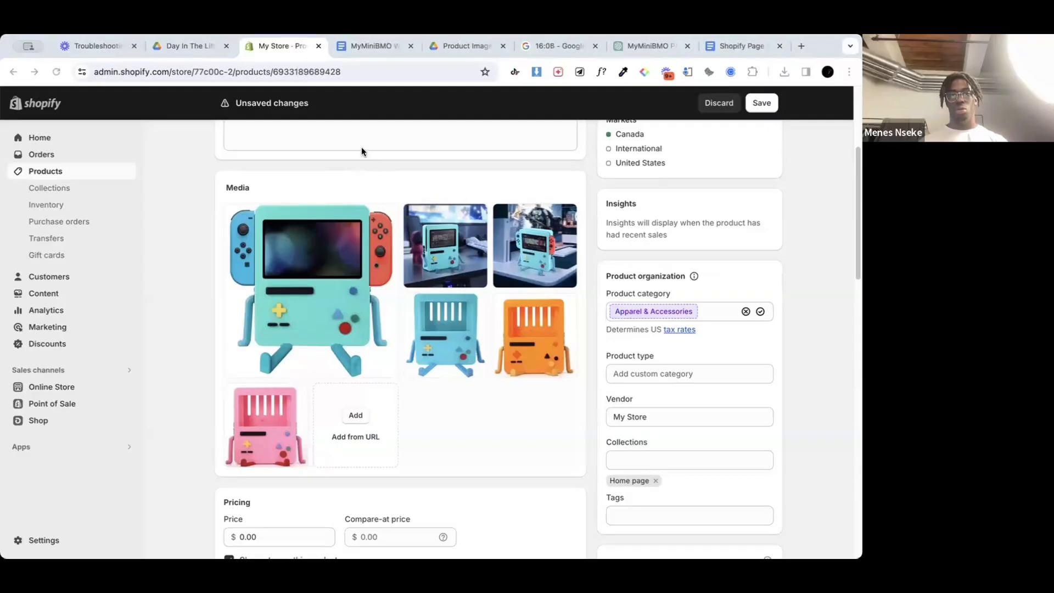
left_click_drag(599, 267, 465, 342)
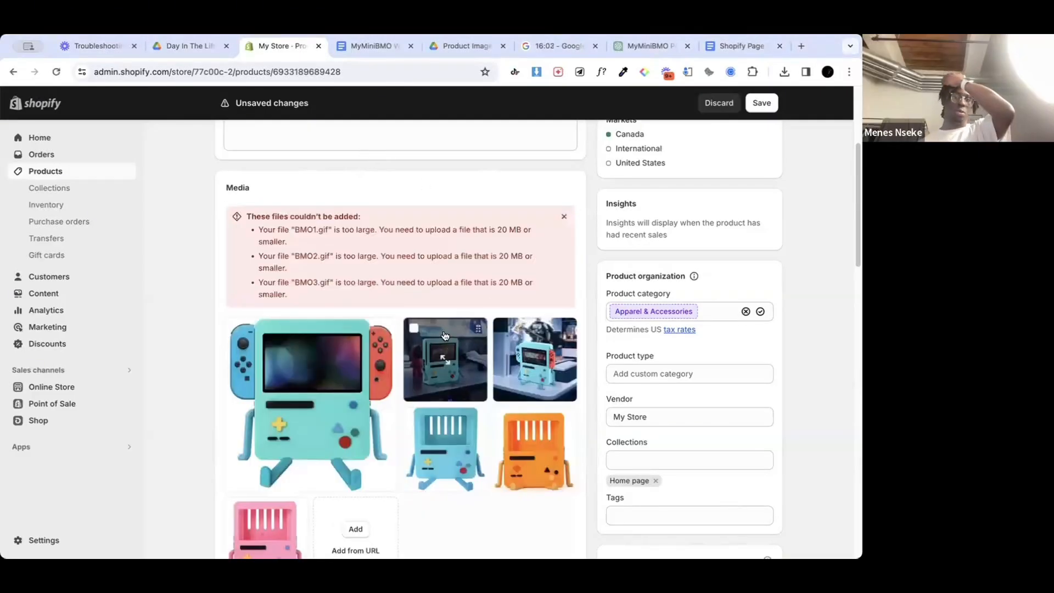
scroll(401, 327, "down", 4)
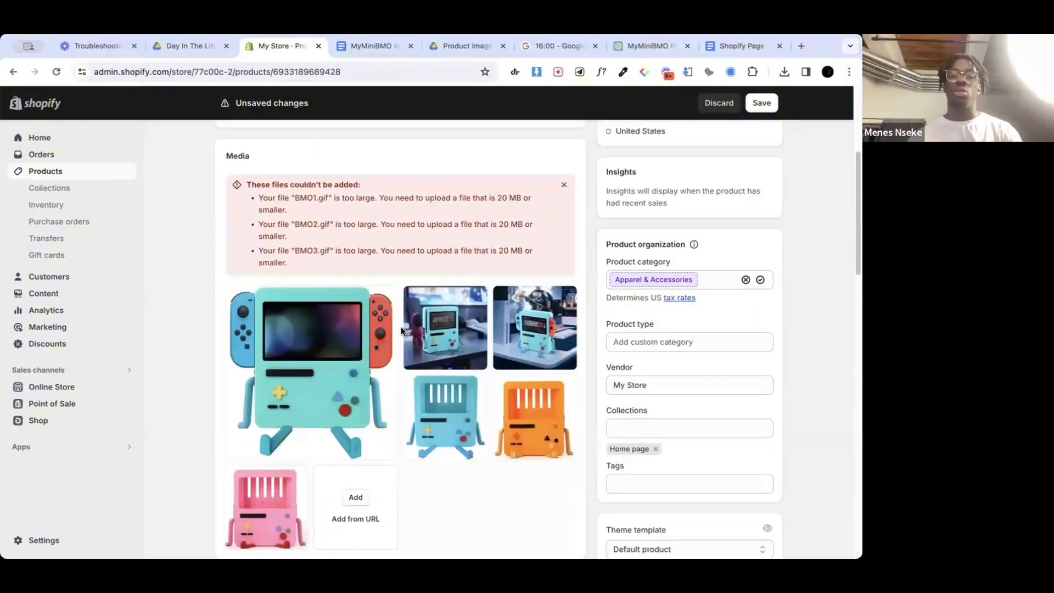
Step: Switch to the MyMiniBMO Website Copy document in Google Docs and copy the lines Game in Style, Ultimate Protection and Easy Peasy with their emojis
scroll(401, 327, "up", 8)
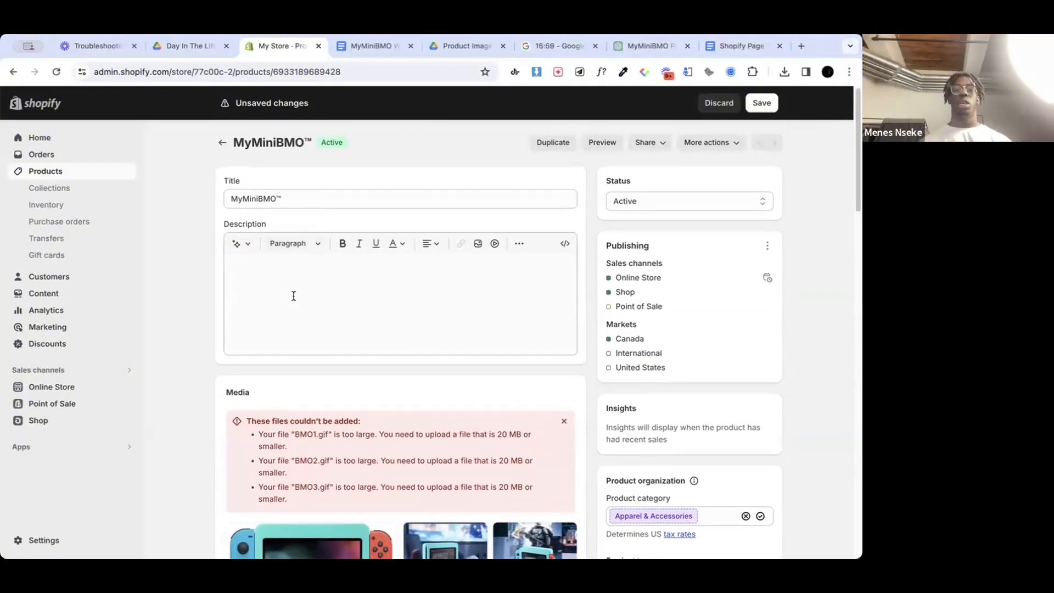
left_click(364, 281)
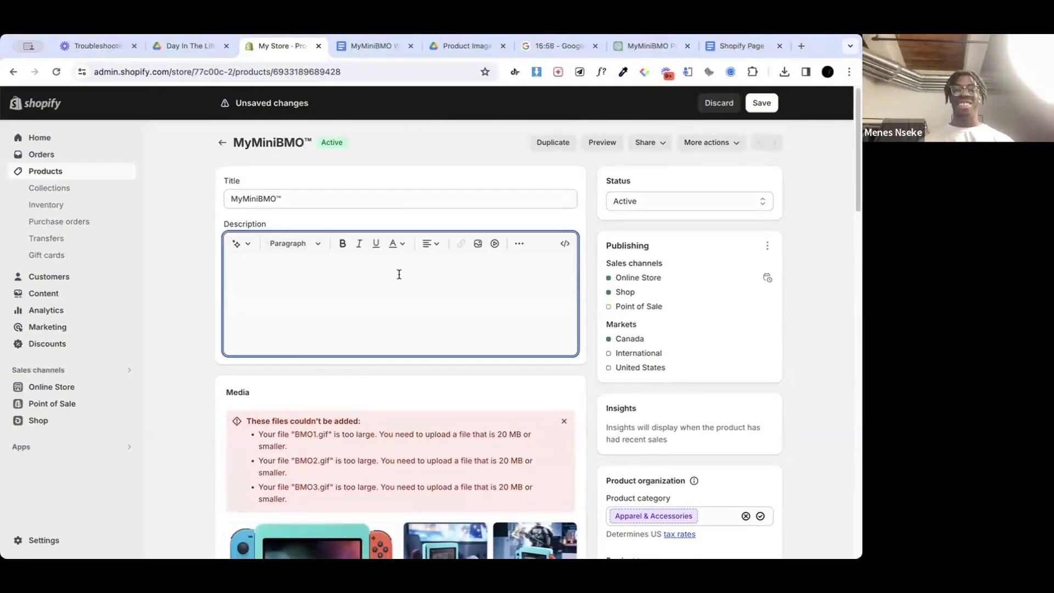
scroll(444, 317, "down", 1)
scroll(417, 315, "up", 1)
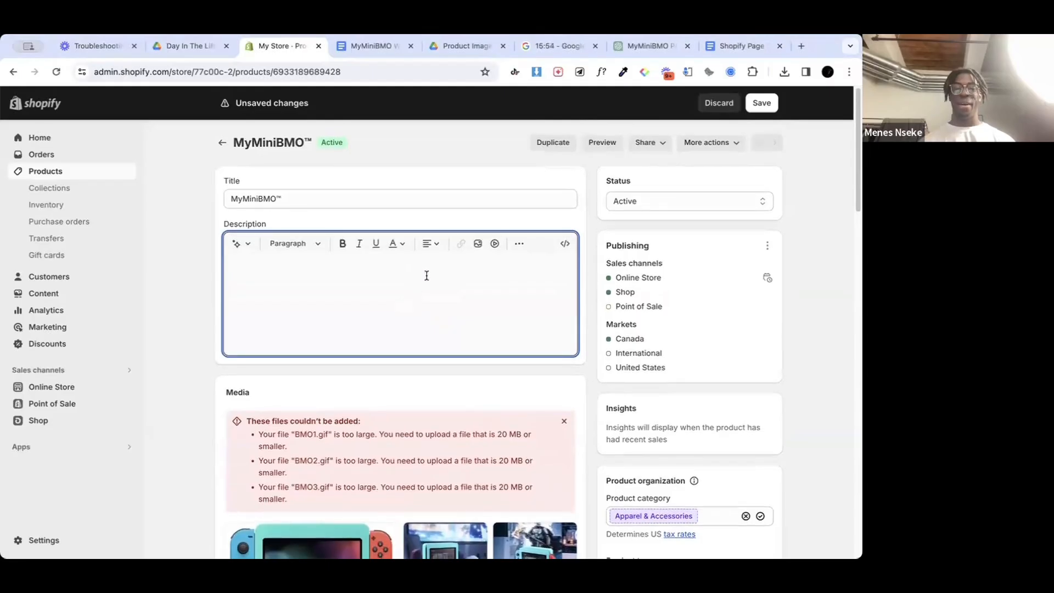
left_click(369, 46)
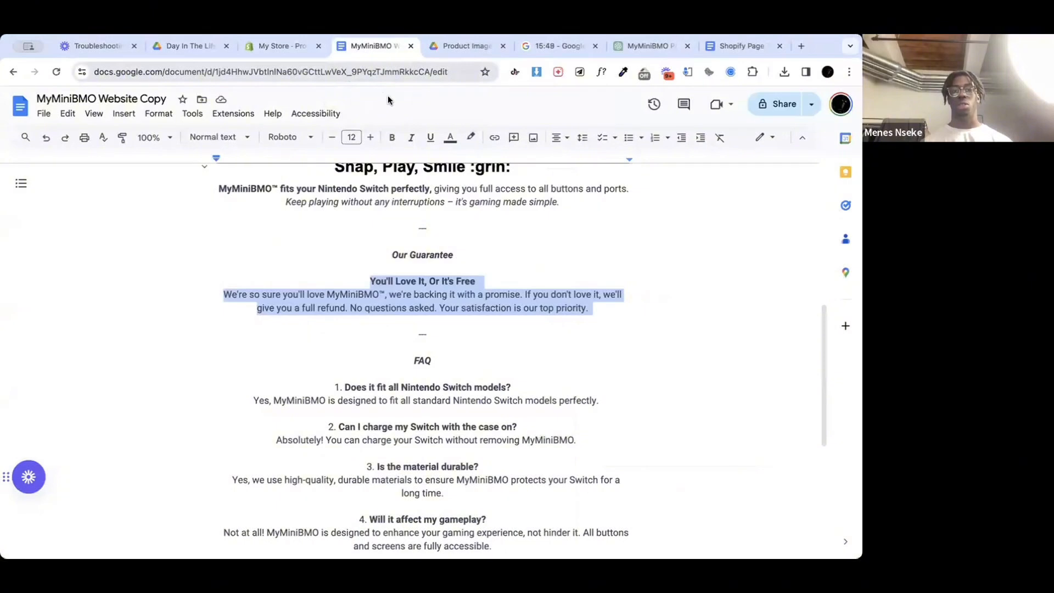
scroll(397, 294, "up", 7)
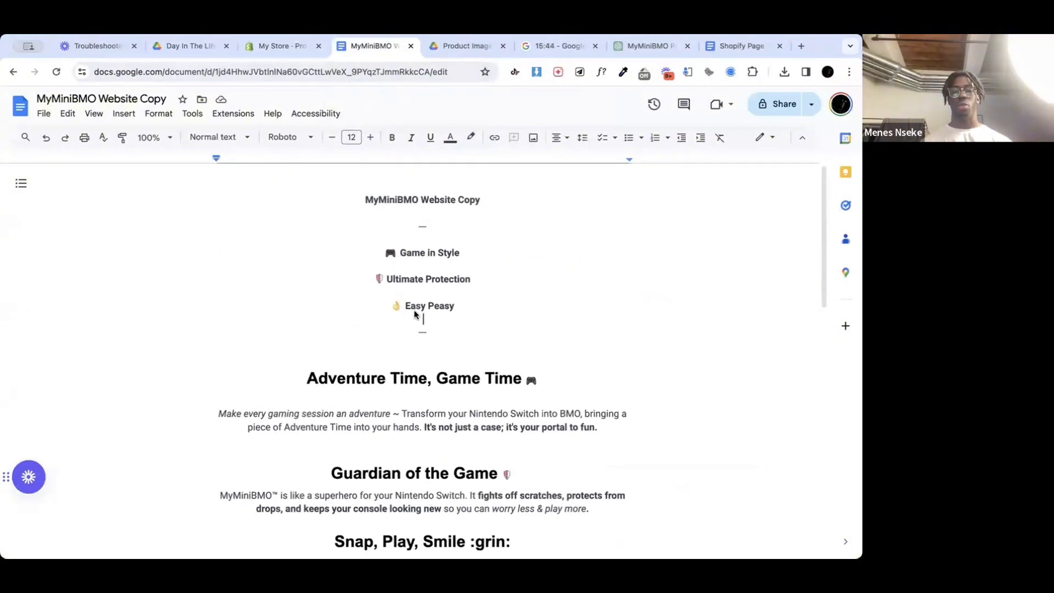
left_click(468, 251)
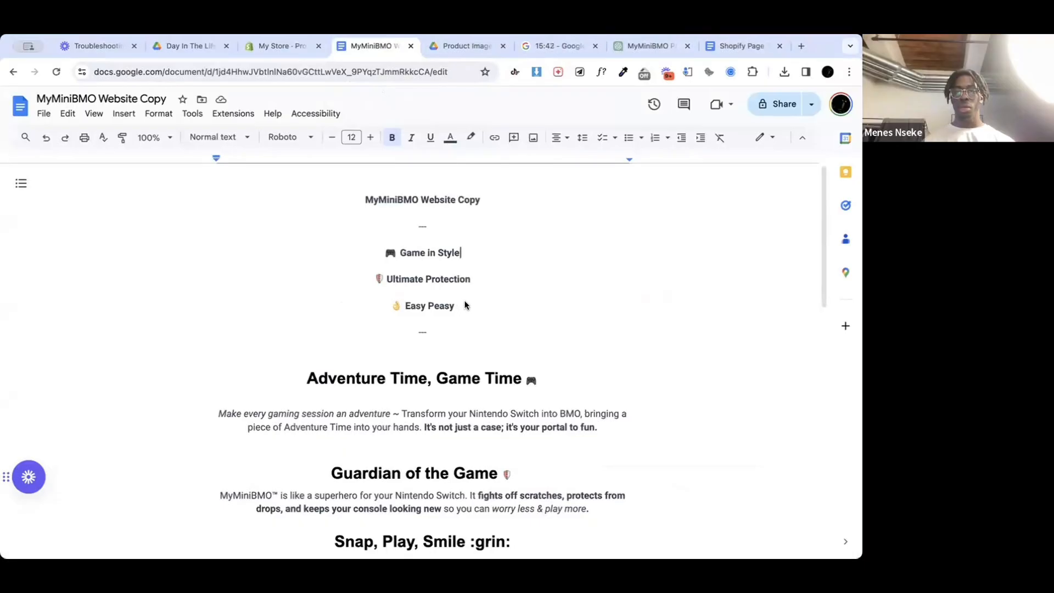
left_click_drag(447, 269, 387, 252)
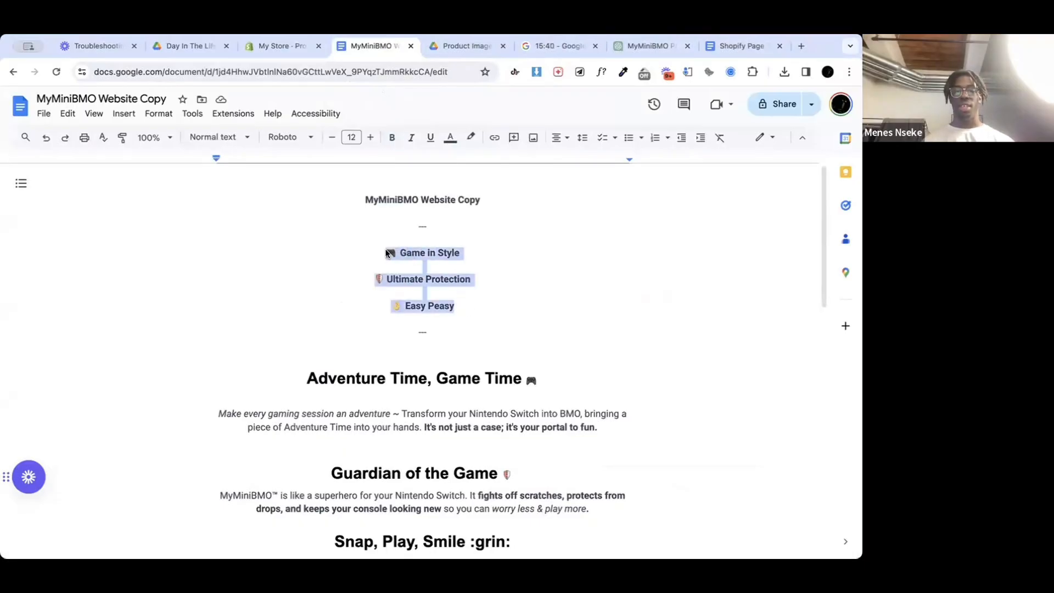
Step: Switch back to the Shopify product page, paste the three copied lines into the description and remove the extra blank lines between them
left_click(278, 49)
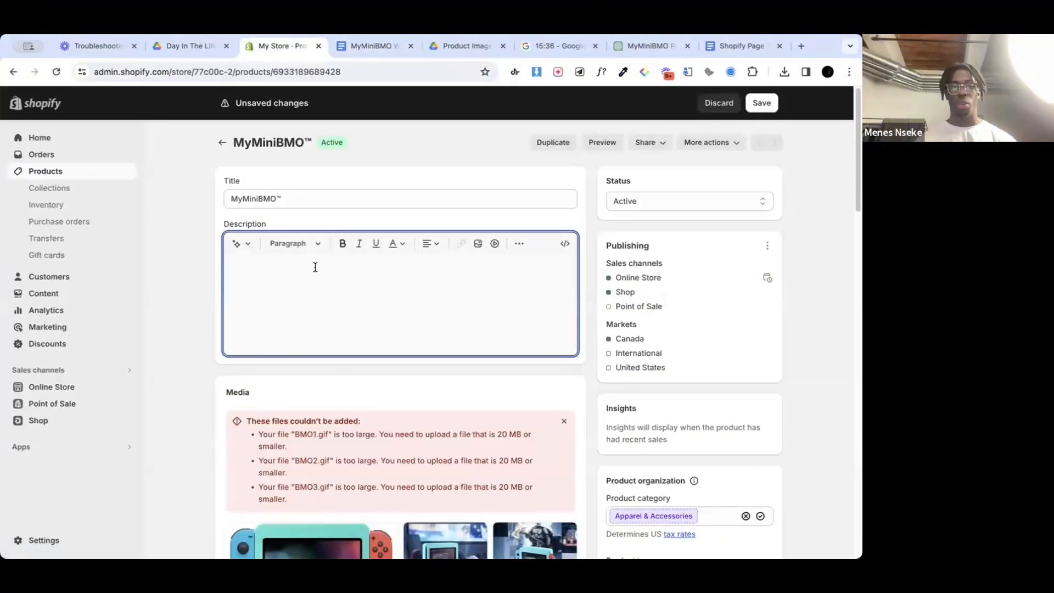
type("🎮 Game in Style  🛡Ultimate Protection  👌 Easy Peasy")
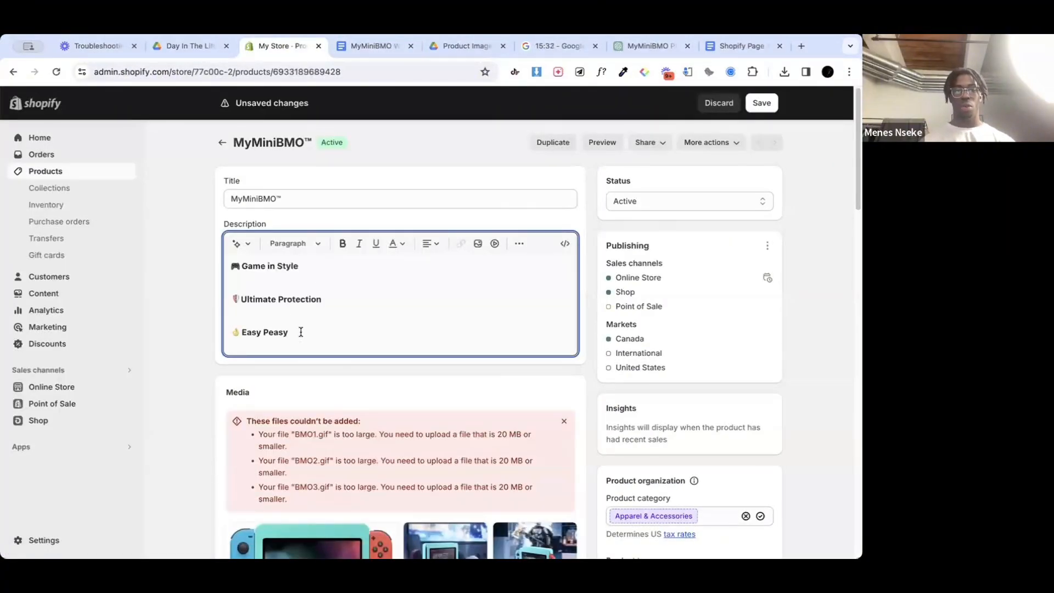
key("BackSpace")
left_click(275, 289)
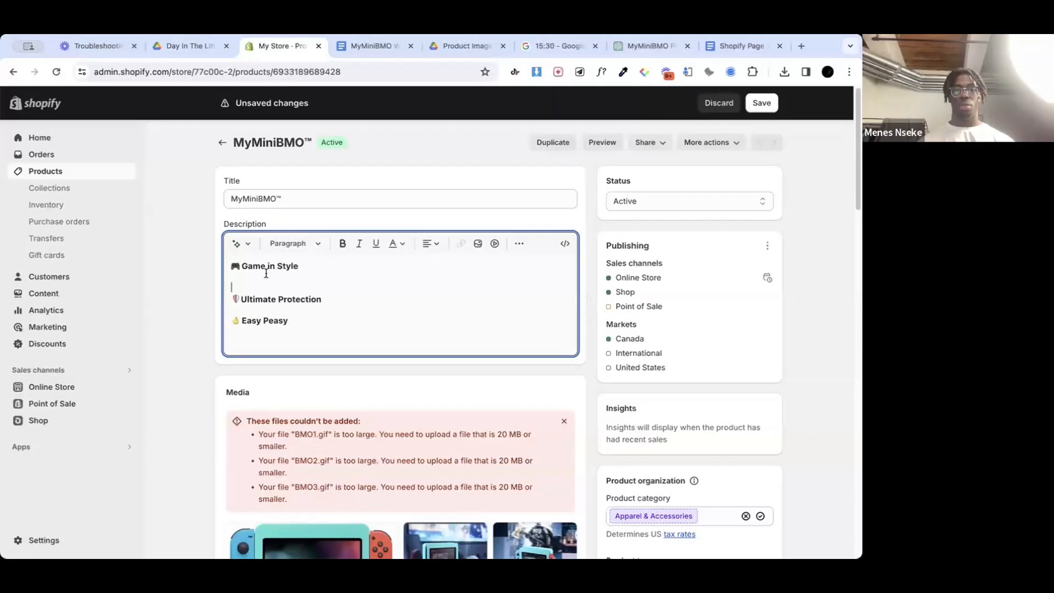
key("BackSpace")
Step: Center-align the three lines of the product description
left_click_drag(296, 309, 203, 259)
left_click(430, 243)
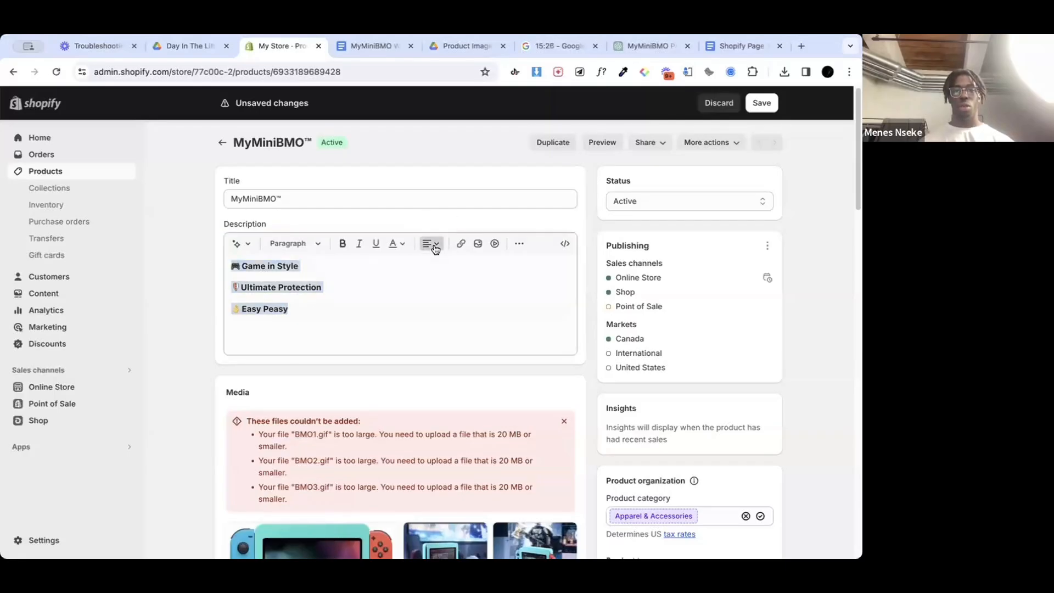
left_click(432, 279)
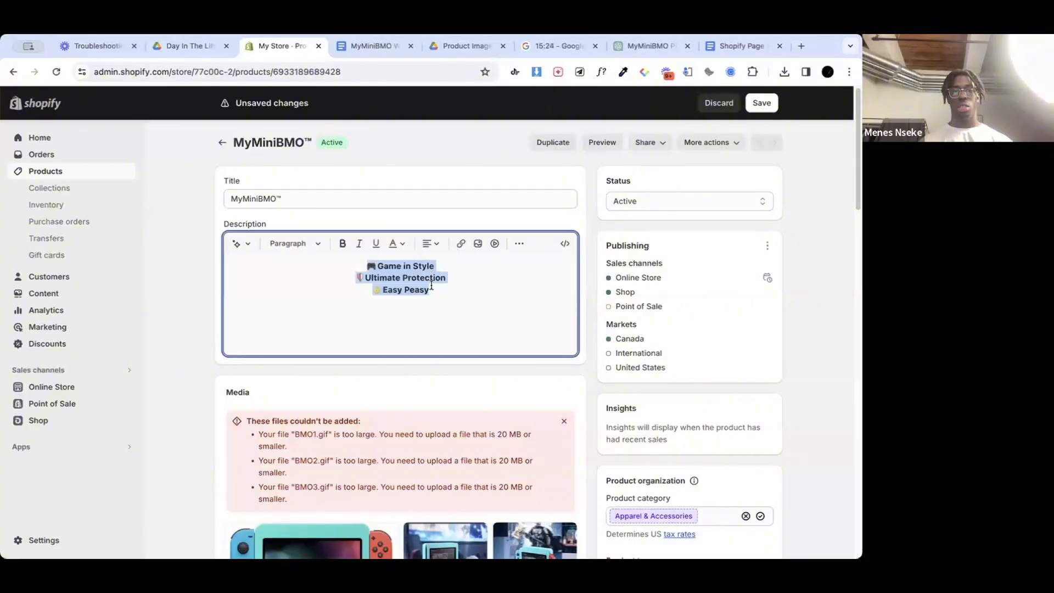
left_click(430, 293)
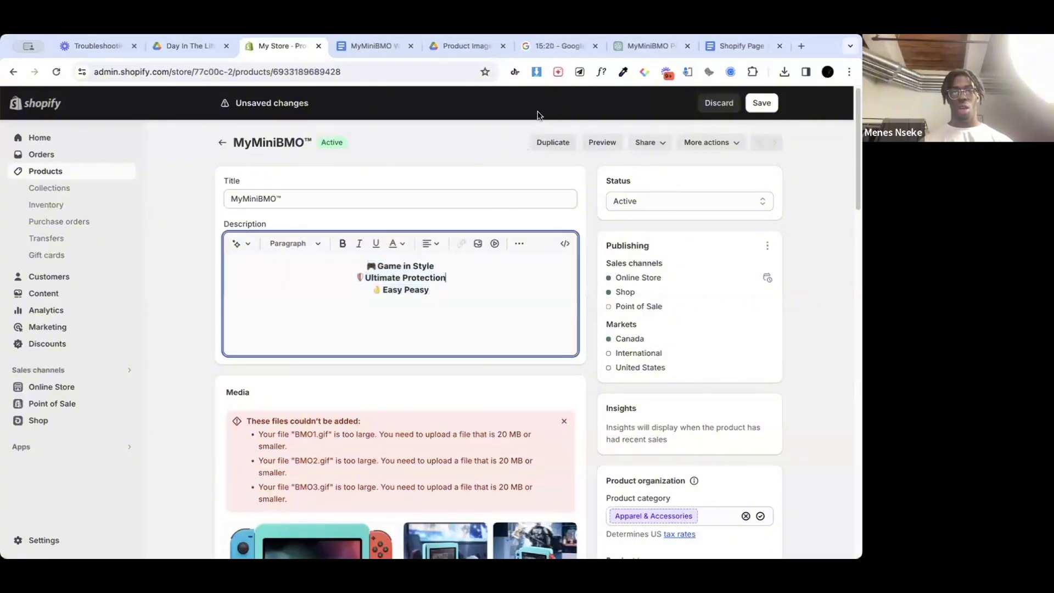
Step: Try spacing out the three centered description lines with a blank line between each of them
left_click(439, 267)
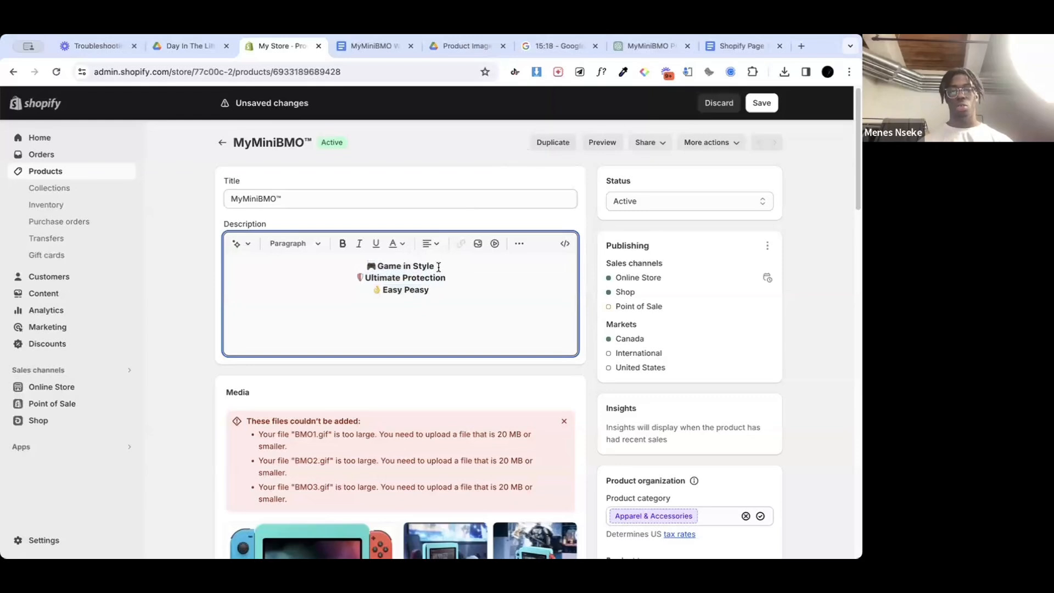
key("Return")
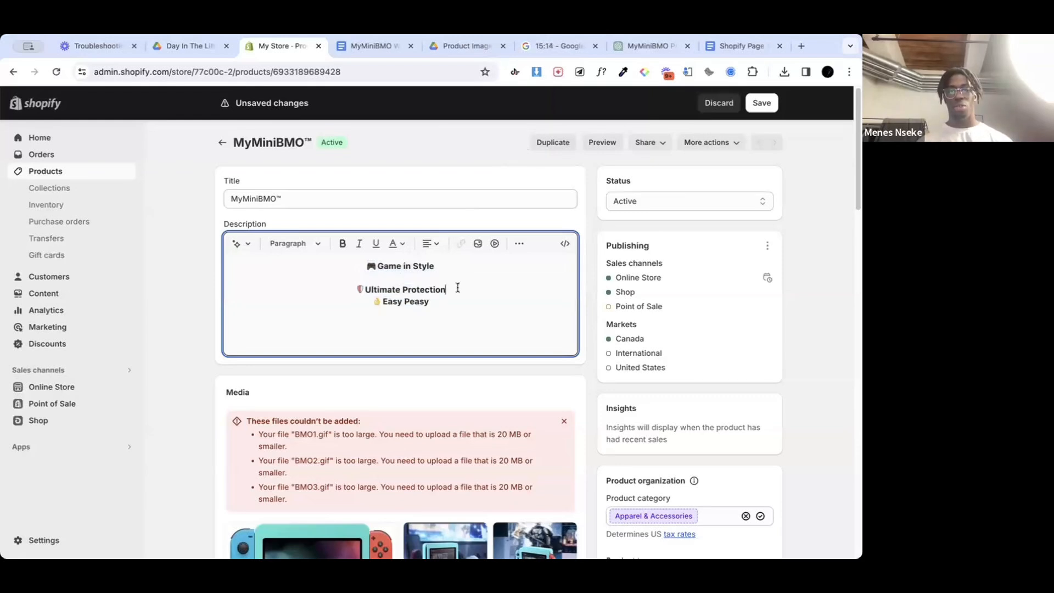
key("Return")
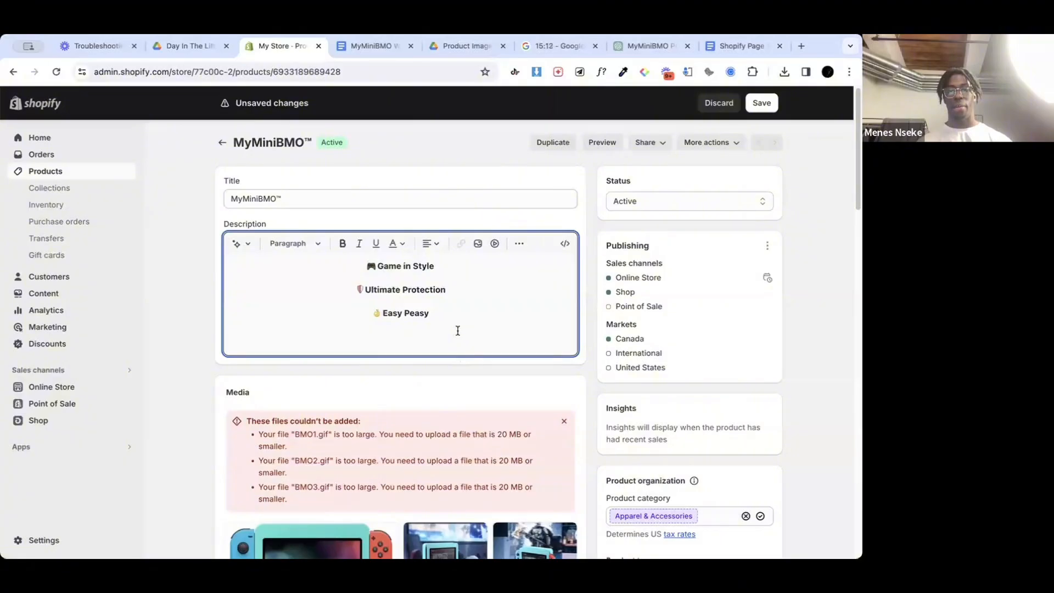
key("BackSpace")
key("Return")
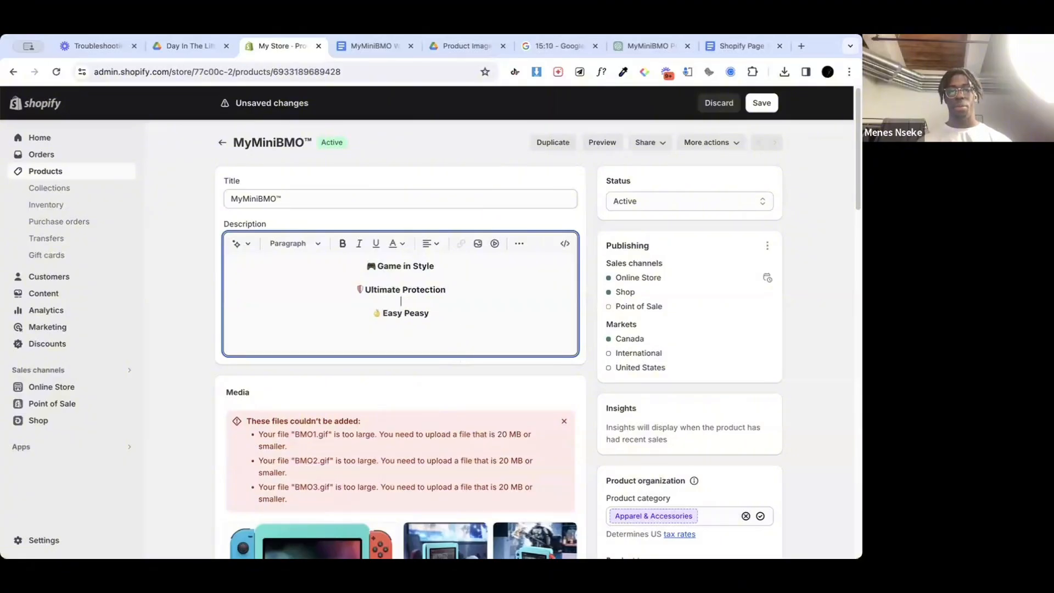
key("BackSpace")
key("Return")
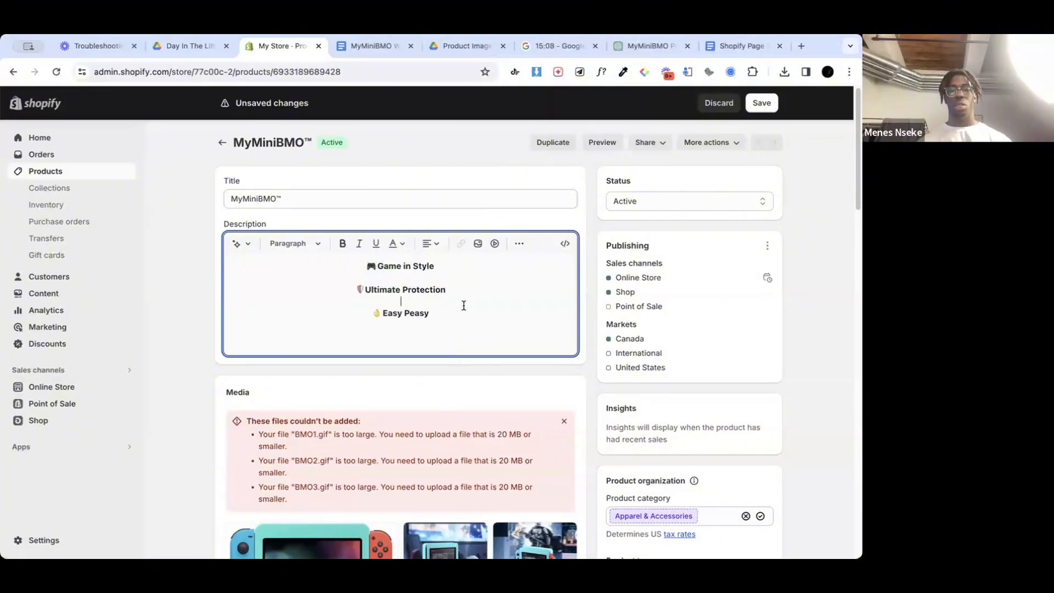
key("BackSpace")
key("Return")
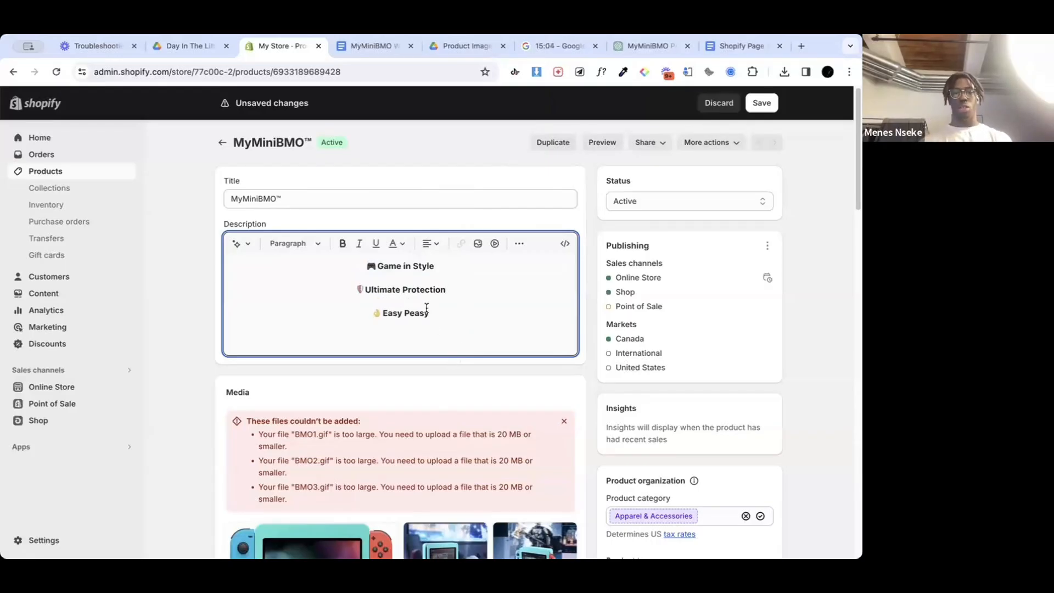
key("BackSpace")
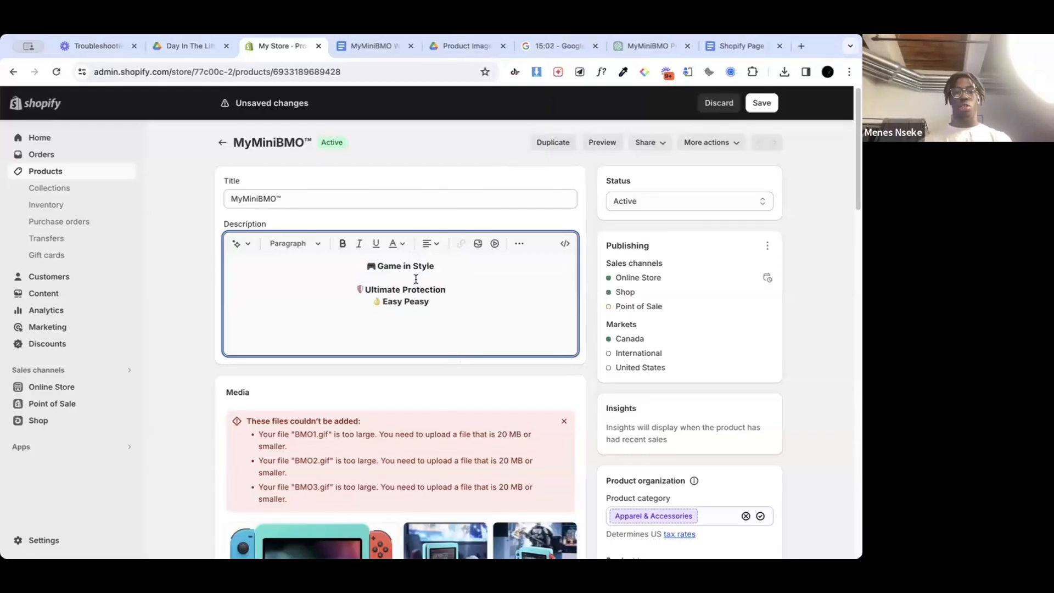
key("BackSpace")
left_click(658, 166)
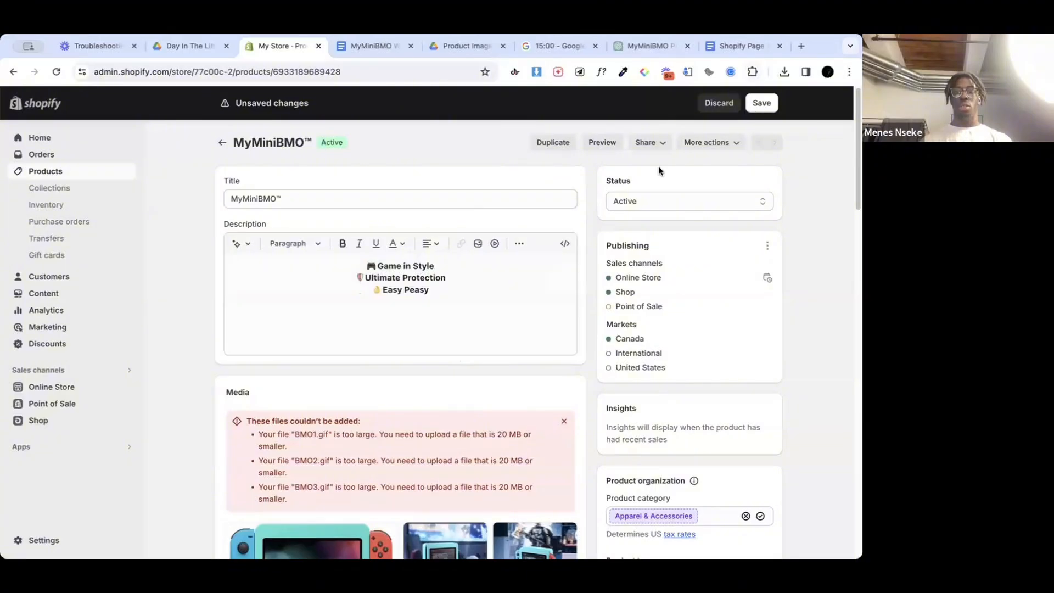
Step: Save the product, and copy the Adventure Time, Game Time heading and its paragraph from the MyMiniBMO Website Copy document in Google Docs
key("ctrl+s")
left_click(446, 301)
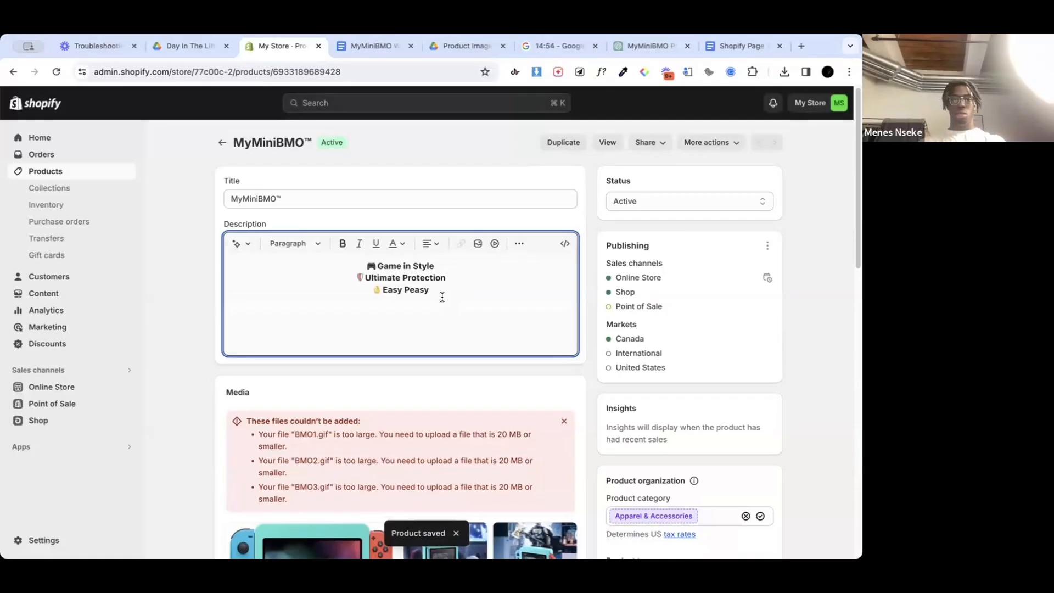
left_click(387, 54)
scroll(362, 318, "down", 2)
scroll(362, 318, "down", 2)
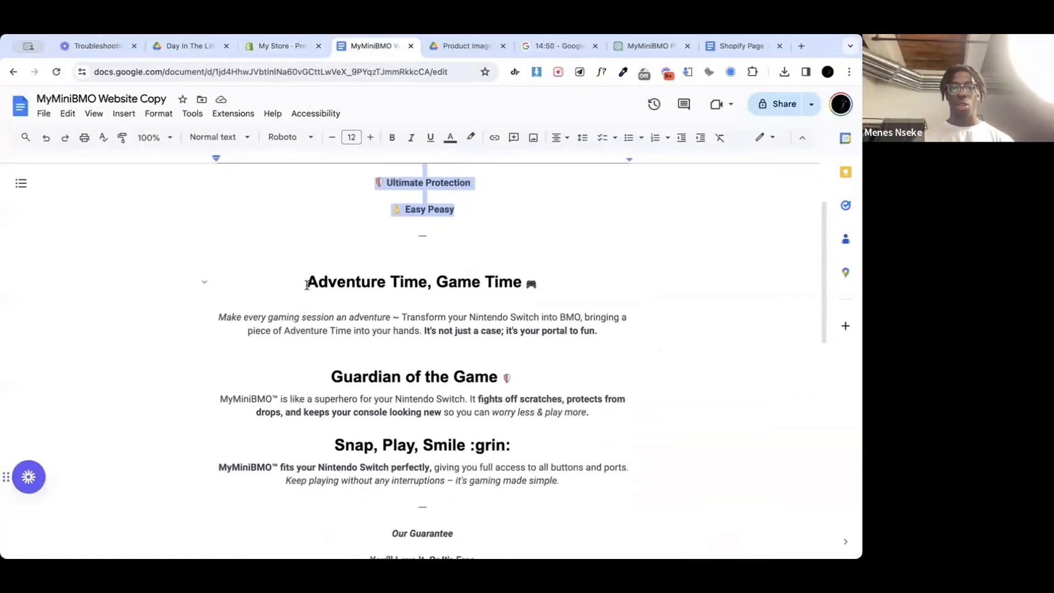
left_click_drag(306, 281, 599, 336)
key("ctrl+c")
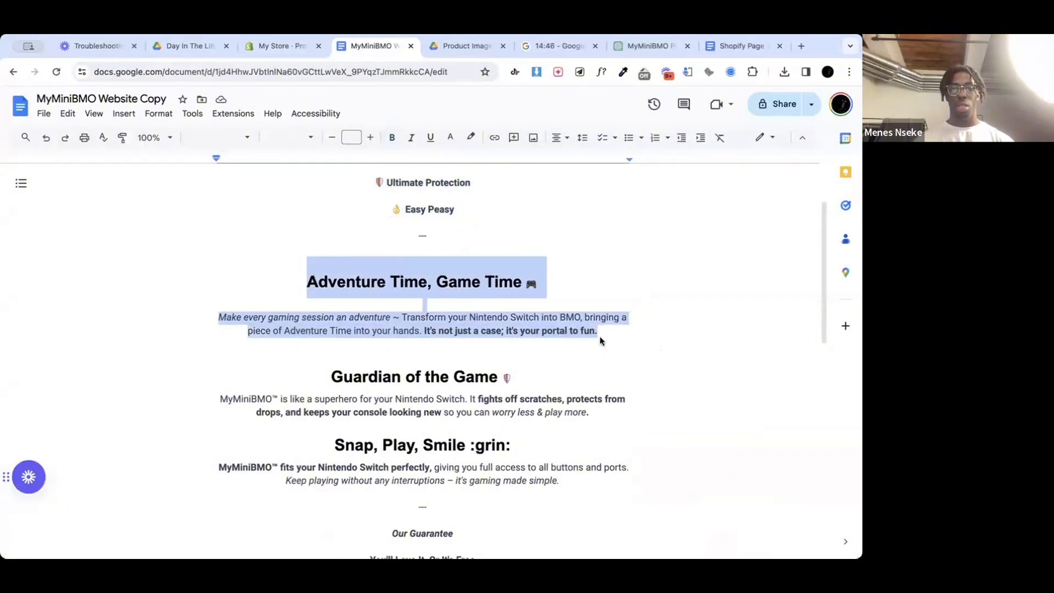
Step: Switch back to the Shopify product page, paste the copied section below Easy Peasy in the description and start a new line after it
left_click(291, 47)
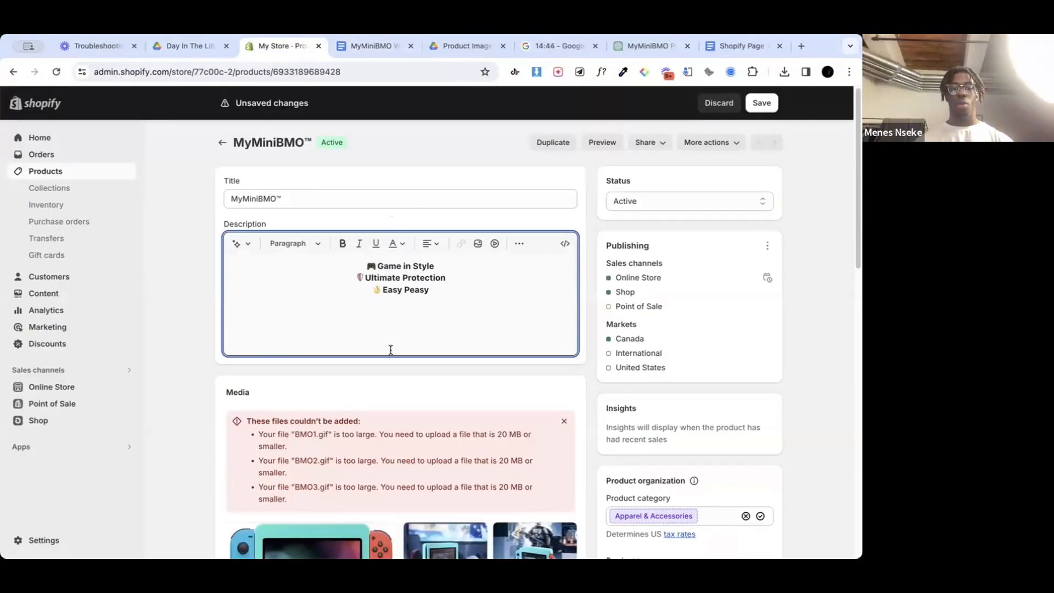
key("ctrl+v")
scroll(455, 322, "down", 1)
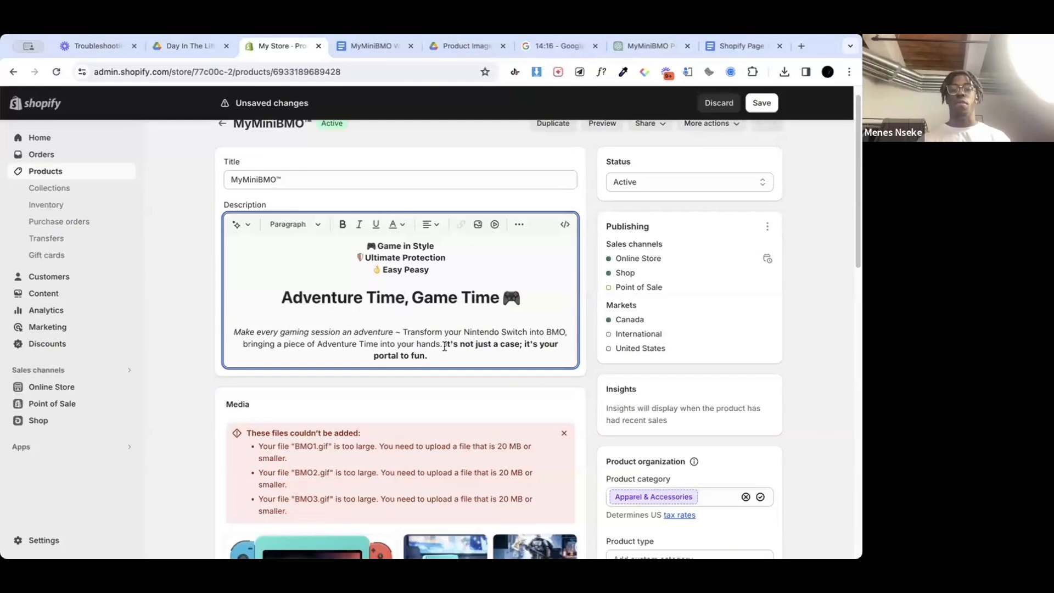
left_click_drag(445, 347, 203, 332)
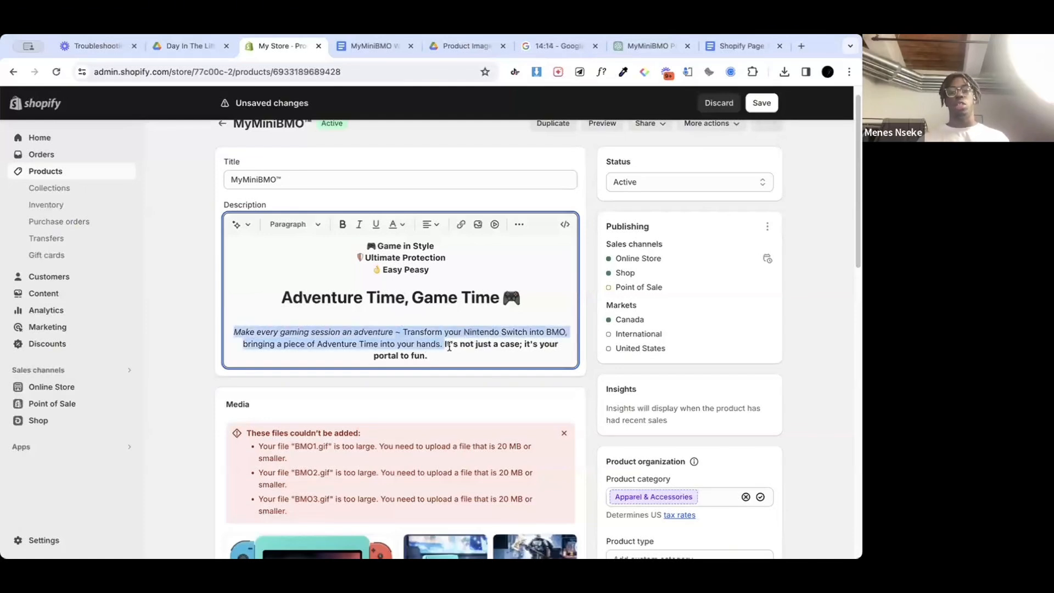
left_click(469, 350)
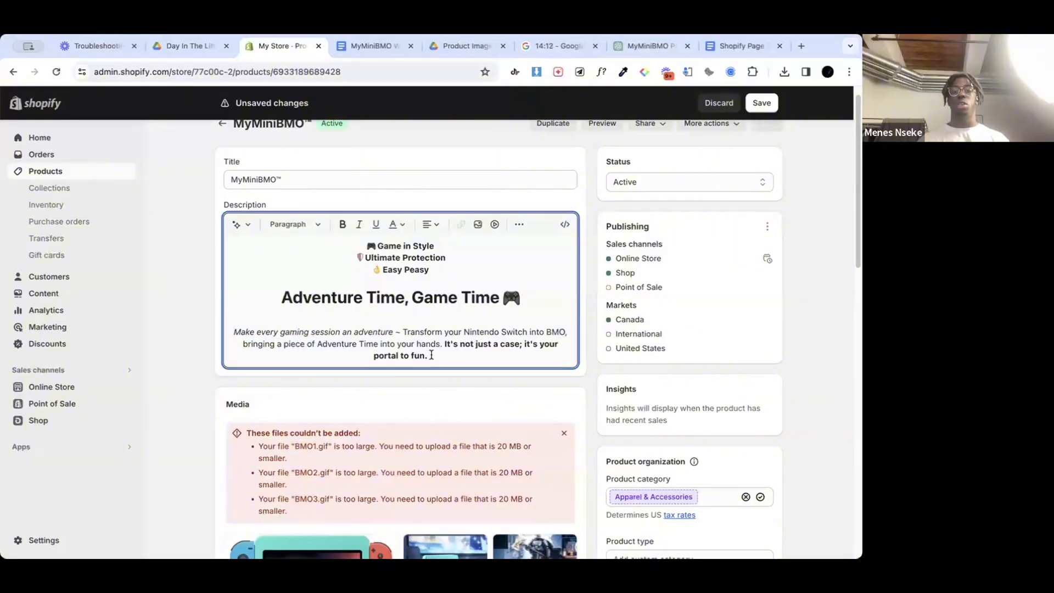
key("Return")
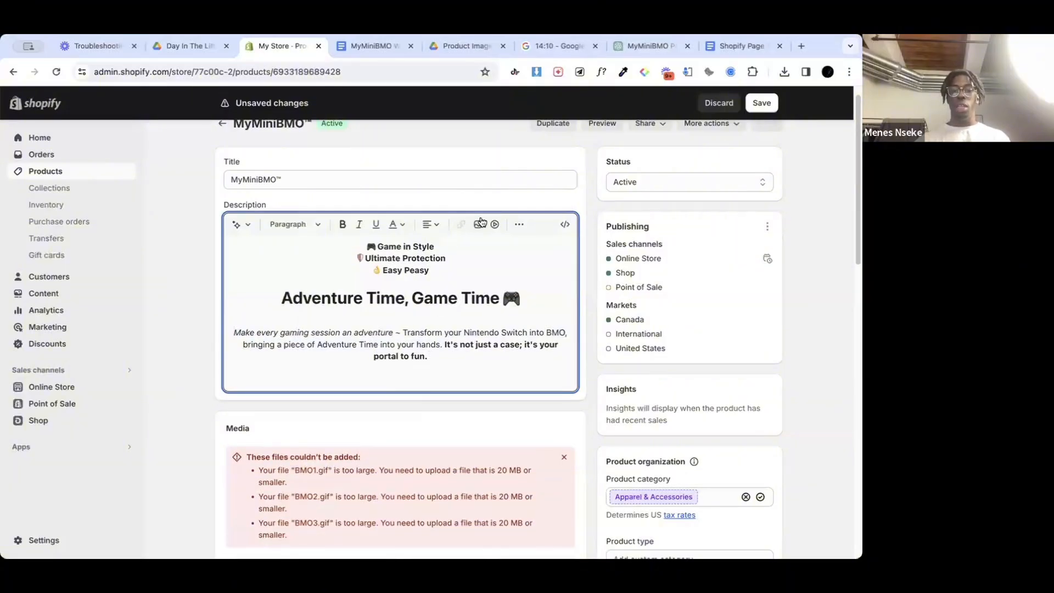
Step: Try to upload BMO1.gif from the first drive-download folder in Downloads as an image for the product description
left_click(477, 224)
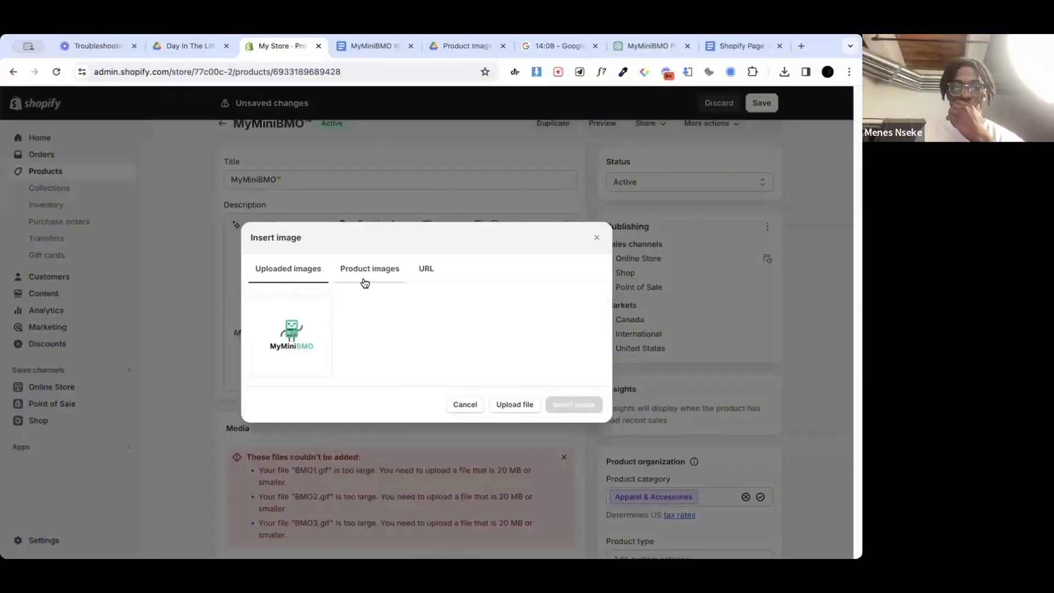
left_click(499, 404)
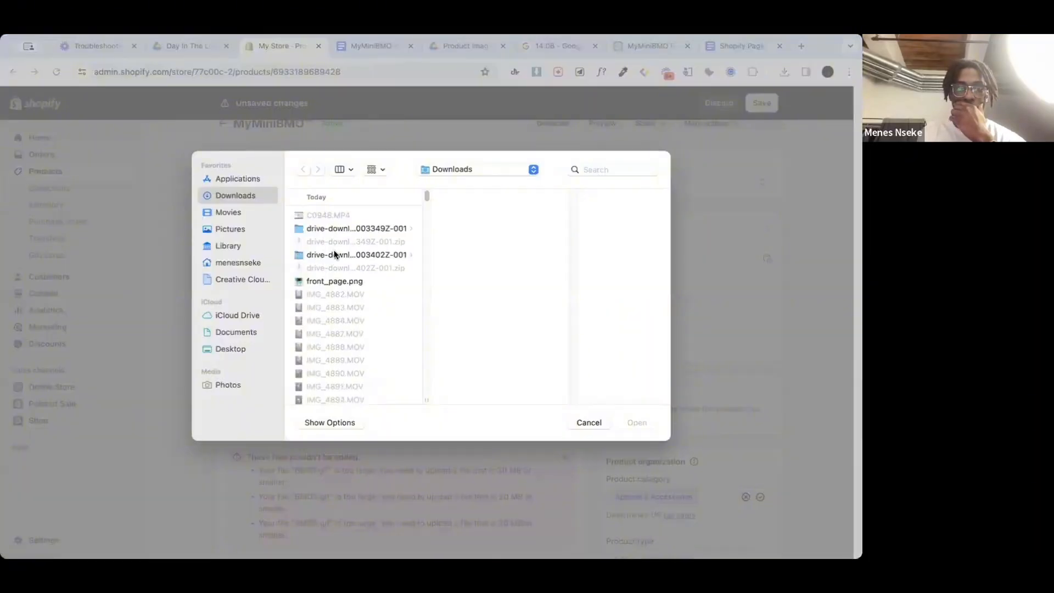
left_click(334, 229)
left_click(454, 215)
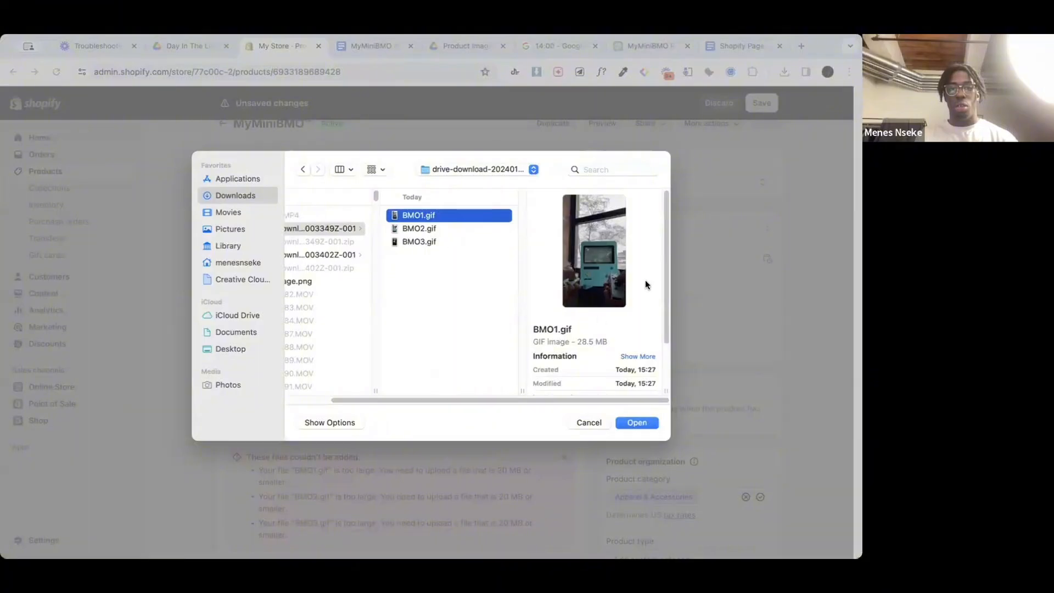
left_click(631, 426)
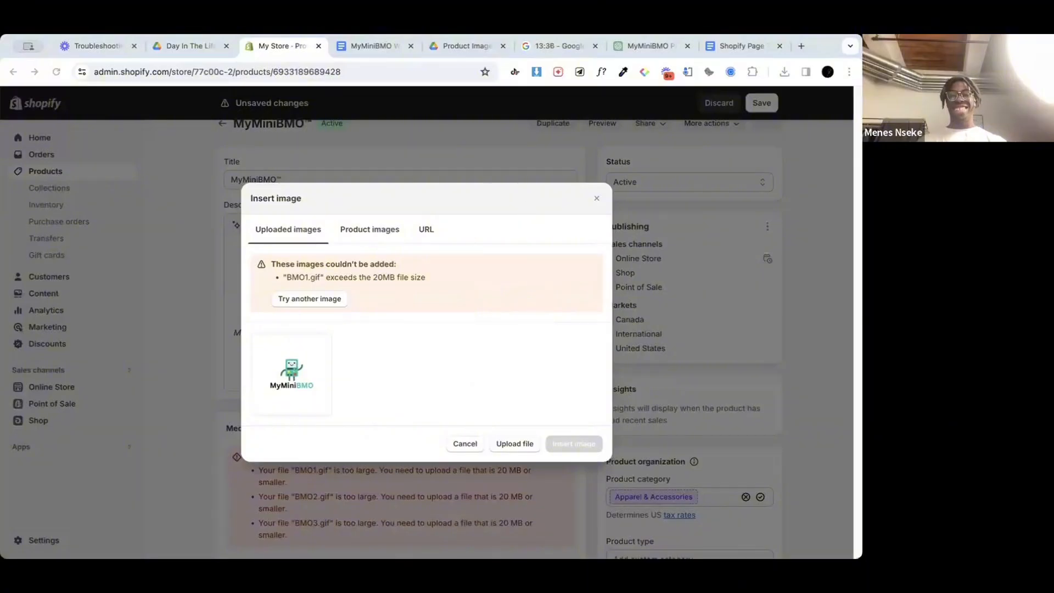
Step: Search Google in a new tab for "how to reduce gif file size without losing quality"
left_click(804, 47)
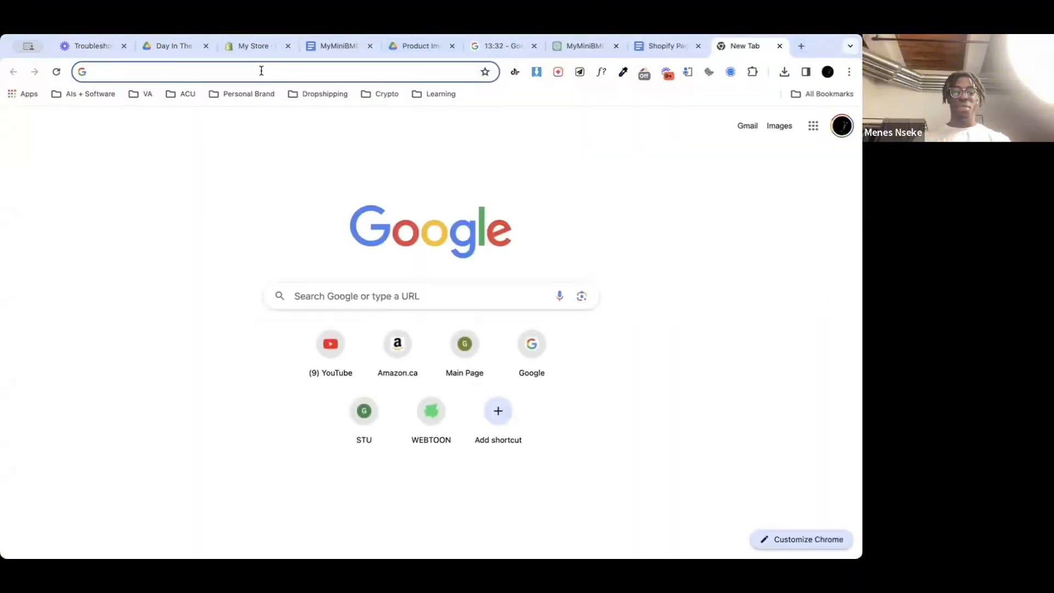
type("how to downsize ")
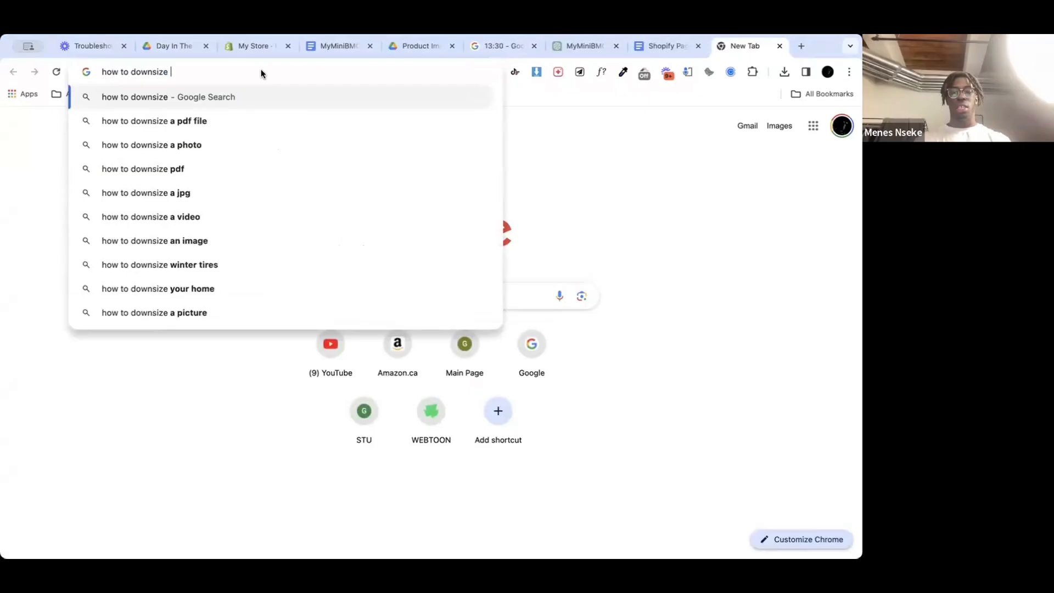
type("gif")
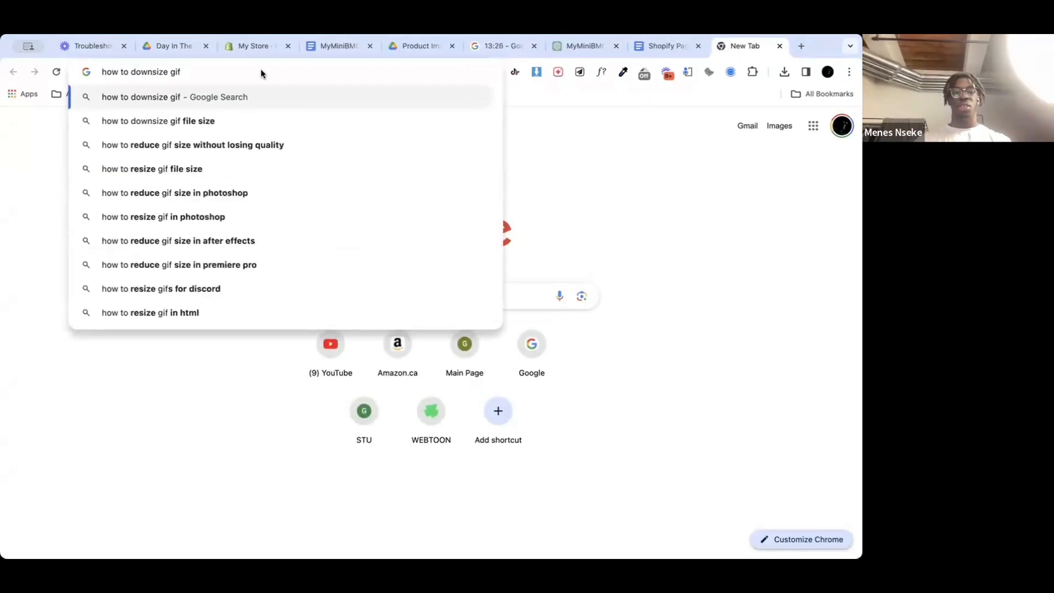
type(" file sizw")
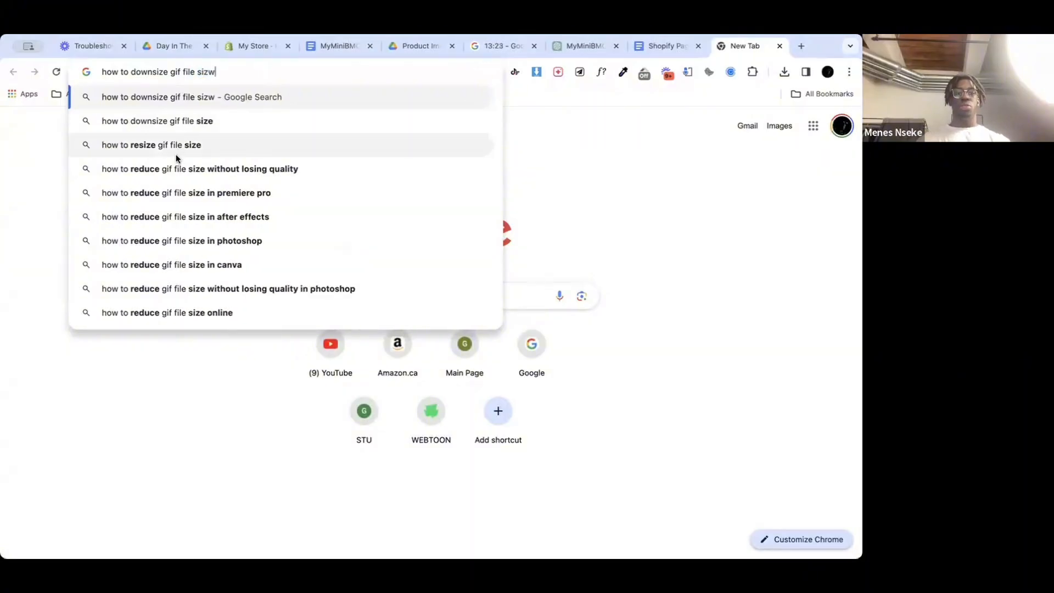
left_click(174, 166)
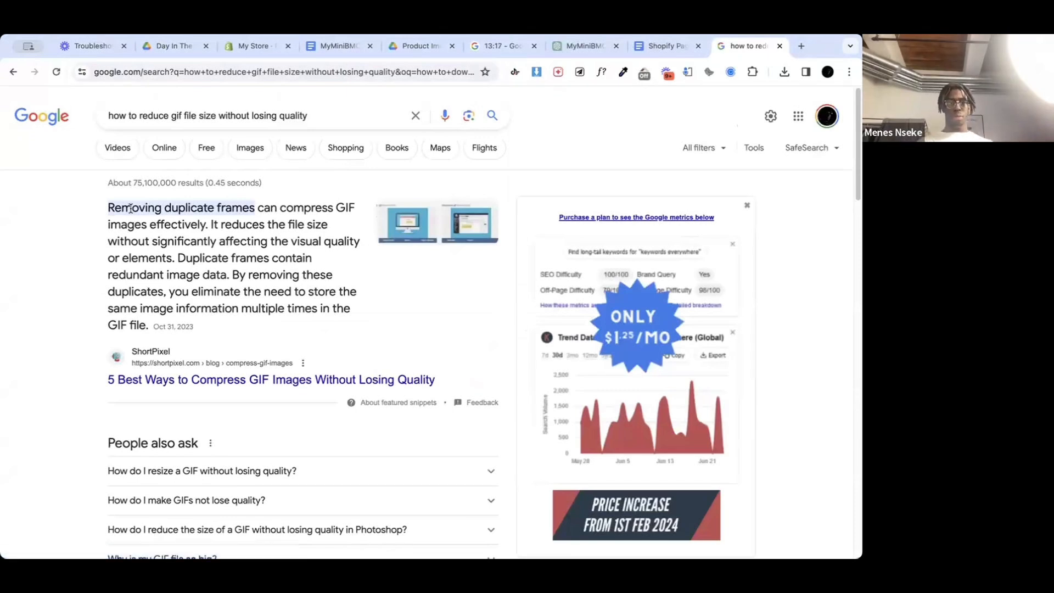
Step: Go to ezgif.com and open its GIF optimizer
left_click(149, 73)
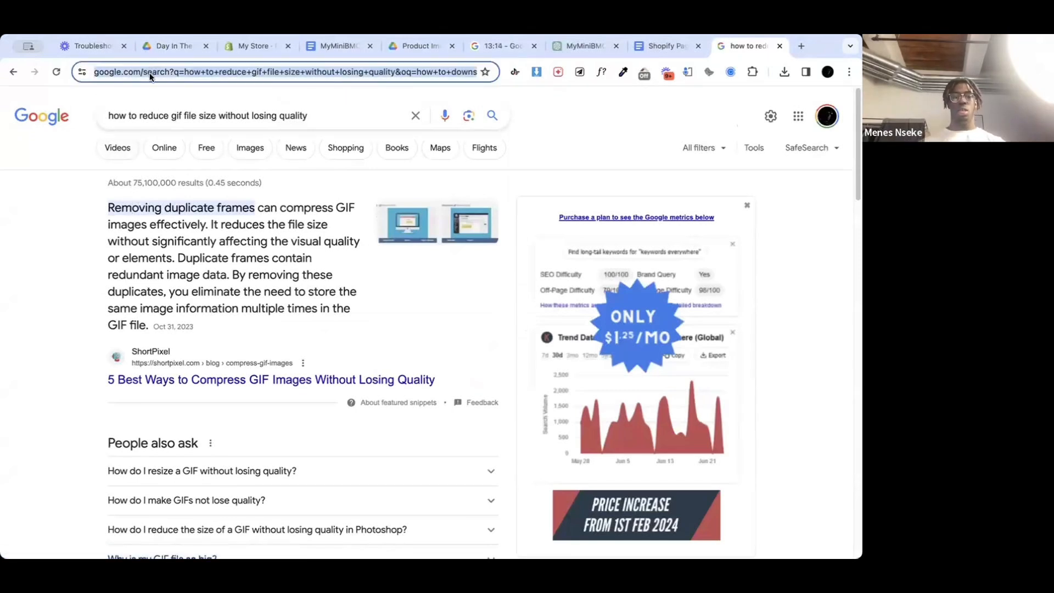
type("ezg")
key("Return")
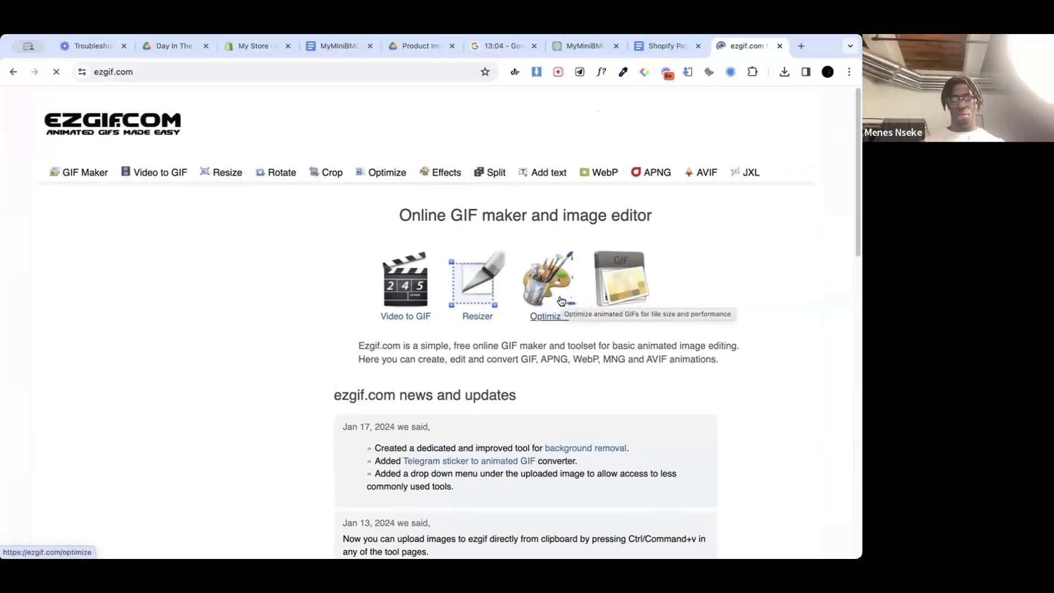
scroll(555, 339, "down", 1)
scroll(555, 339, "down", 10)
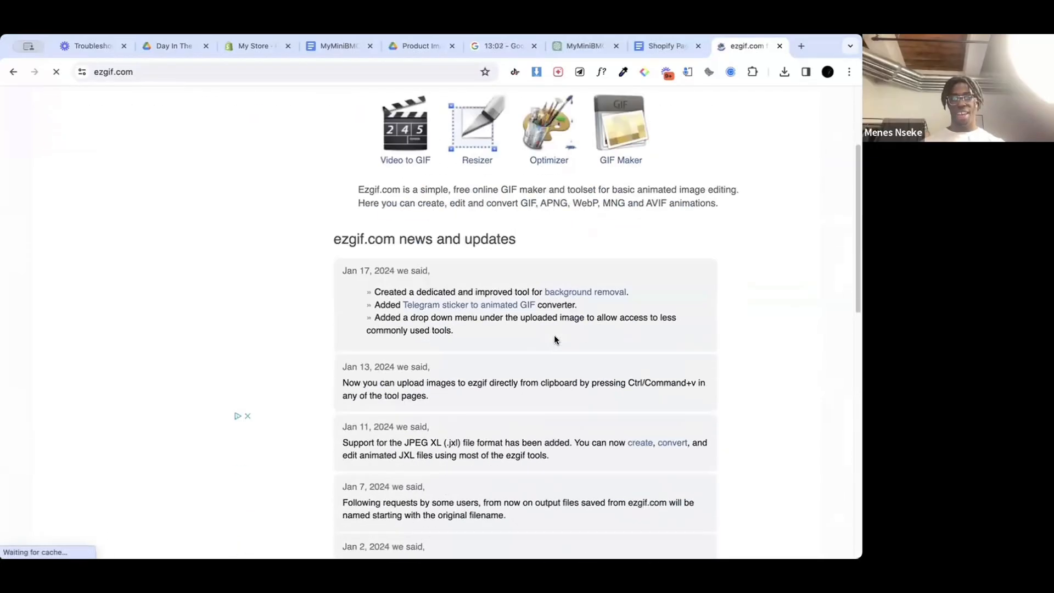
scroll(554, 335, "up", 10)
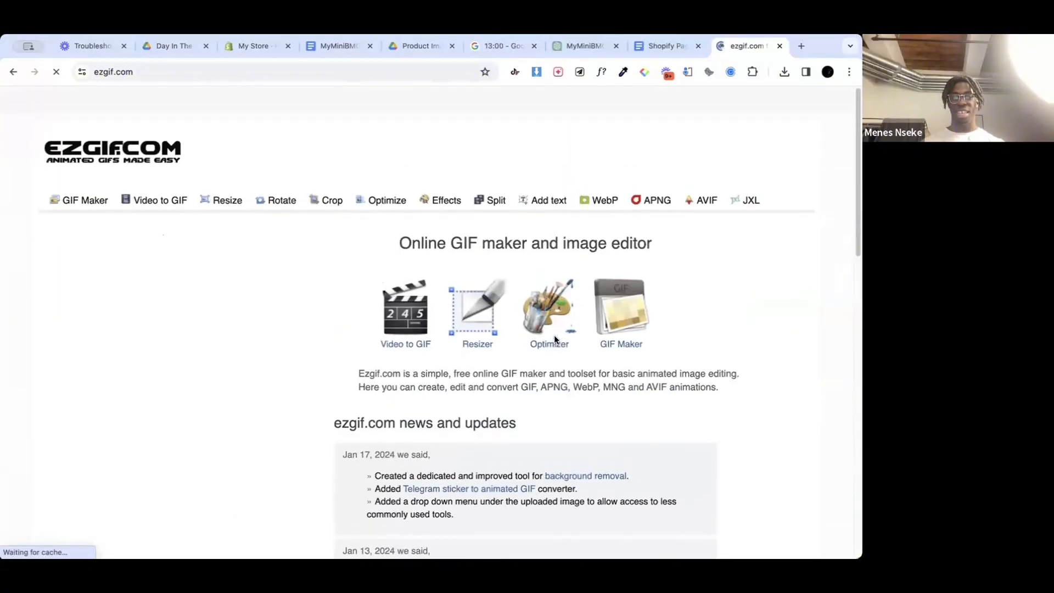
scroll(521, 444, "down", 1)
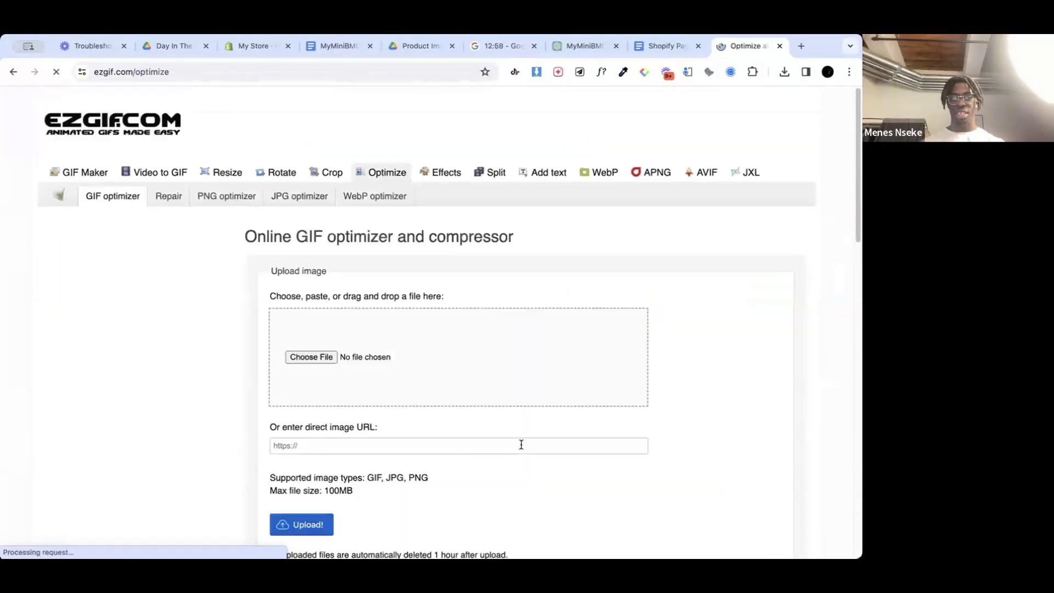
Step: Choose BMO1.gif as the file to optimize and start uploading it
scroll(407, 386, "down", 2)
scroll(407, 386, "up", 3)
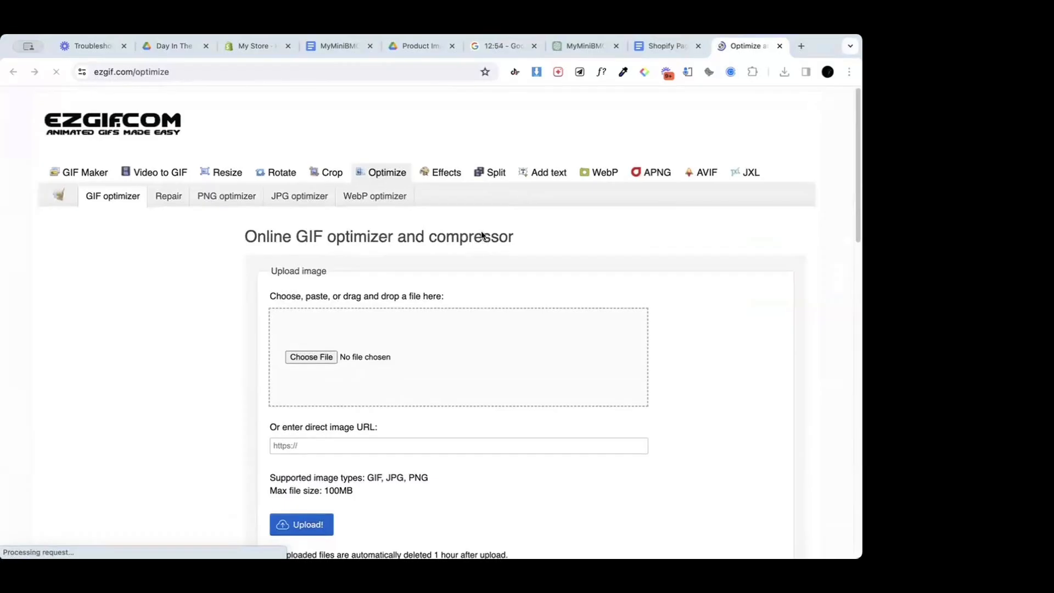
left_click_drag(482, 237, 308, 357)
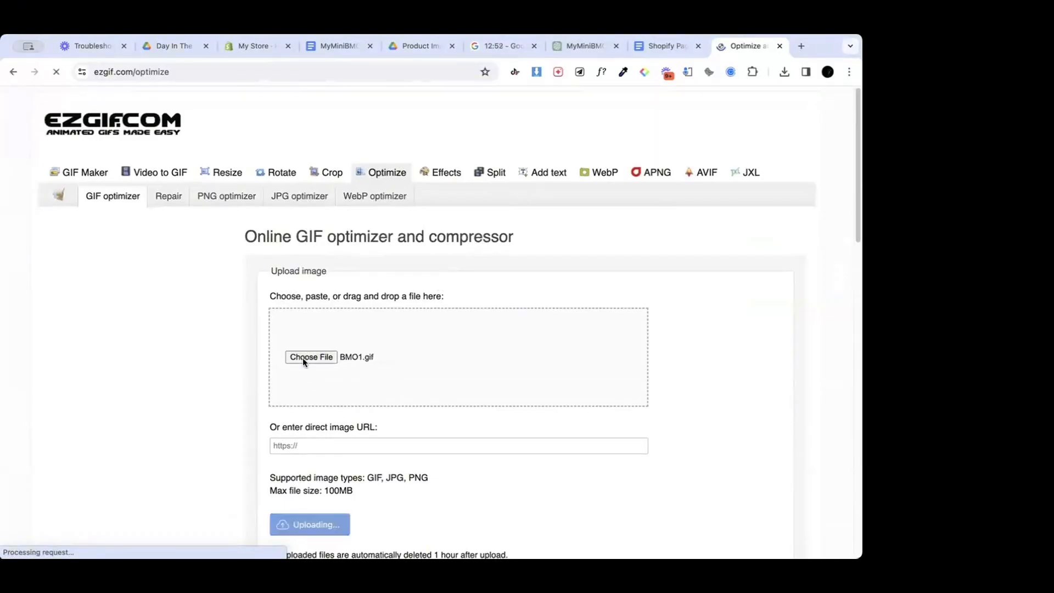
scroll(294, 452, "down", 3)
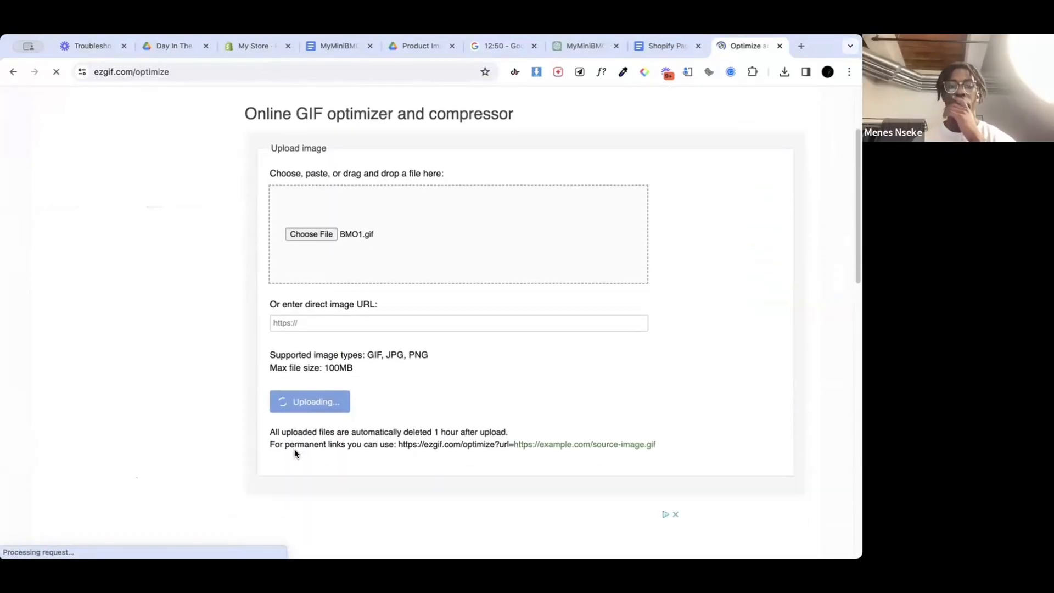
scroll(394, 307, "down", 1)
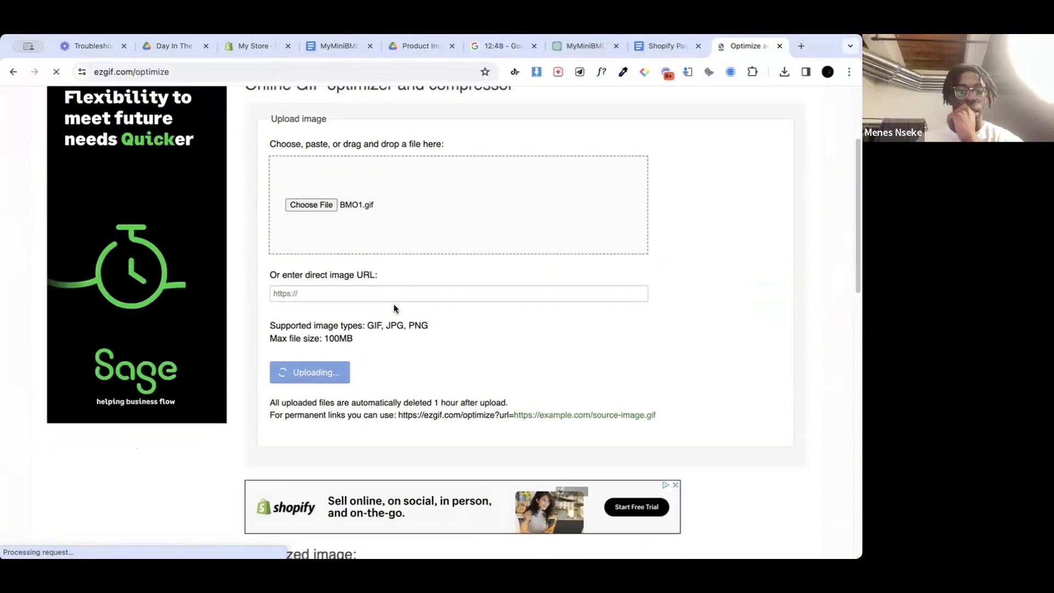
scroll(394, 306, "down", 3)
scroll(394, 305, "up", 5)
scroll(394, 305, "down", 1)
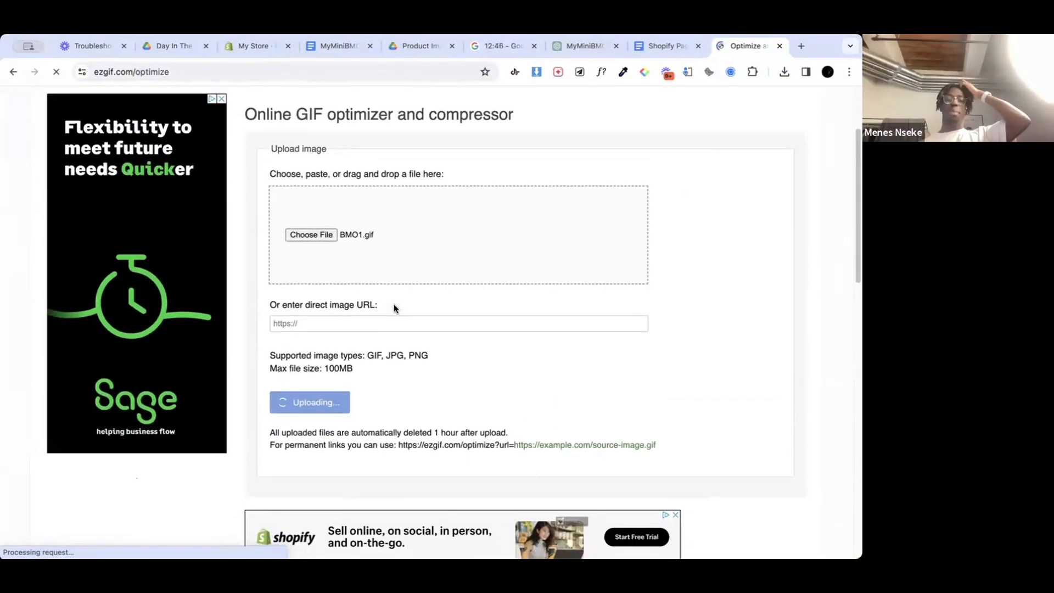
scroll(394, 304, "up", 3)
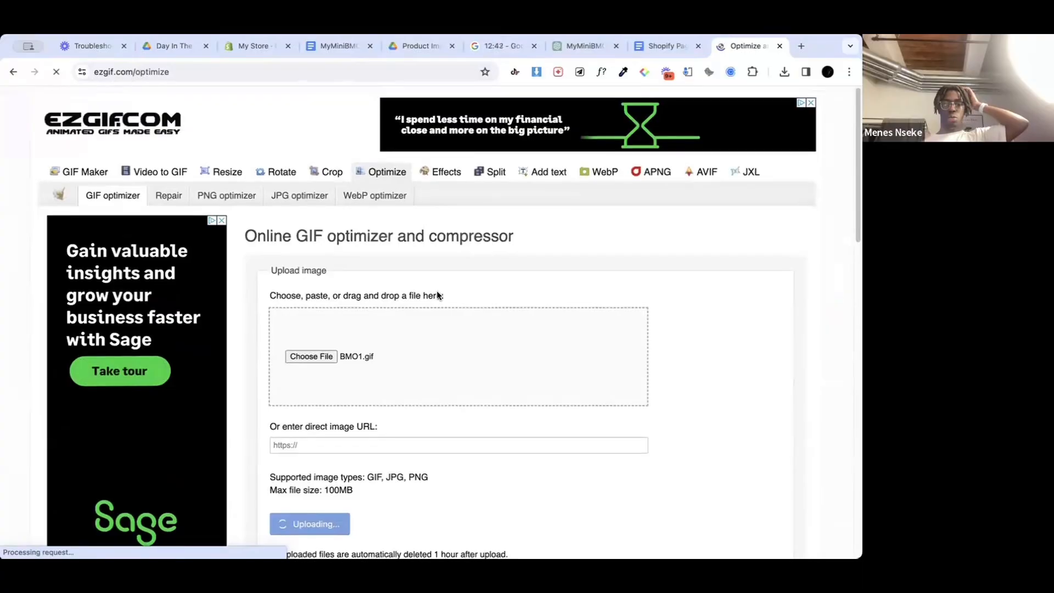
scroll(437, 296, "down", 10)
scroll(437, 294, "up", 7)
scroll(438, 294, "up", 1)
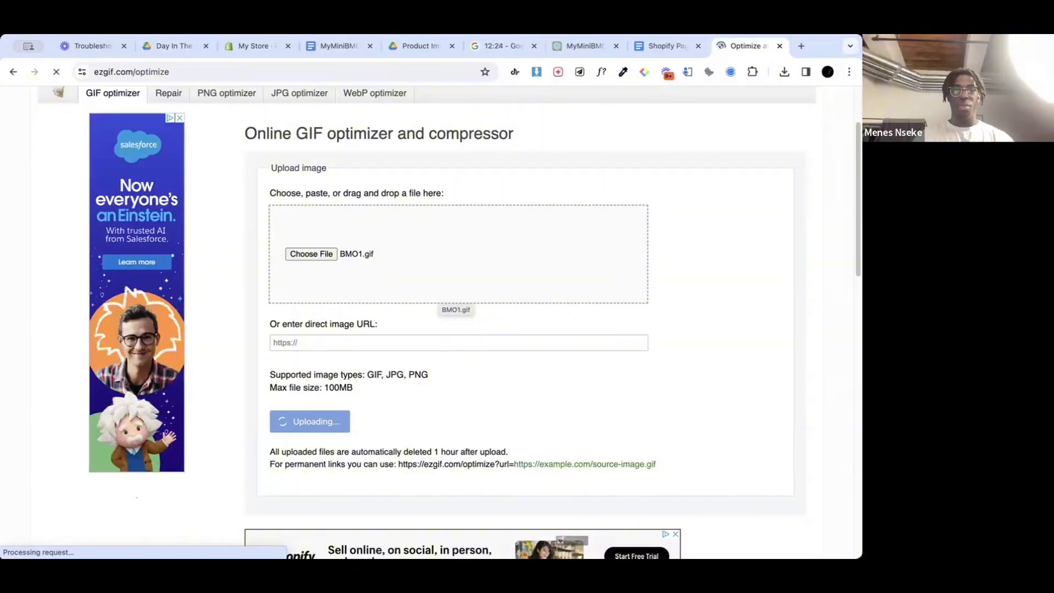
Step: Switch to the MyMiniBMO Website Copy document and select the Guardian of the Game heading with its paragraph
left_click(175, 46)
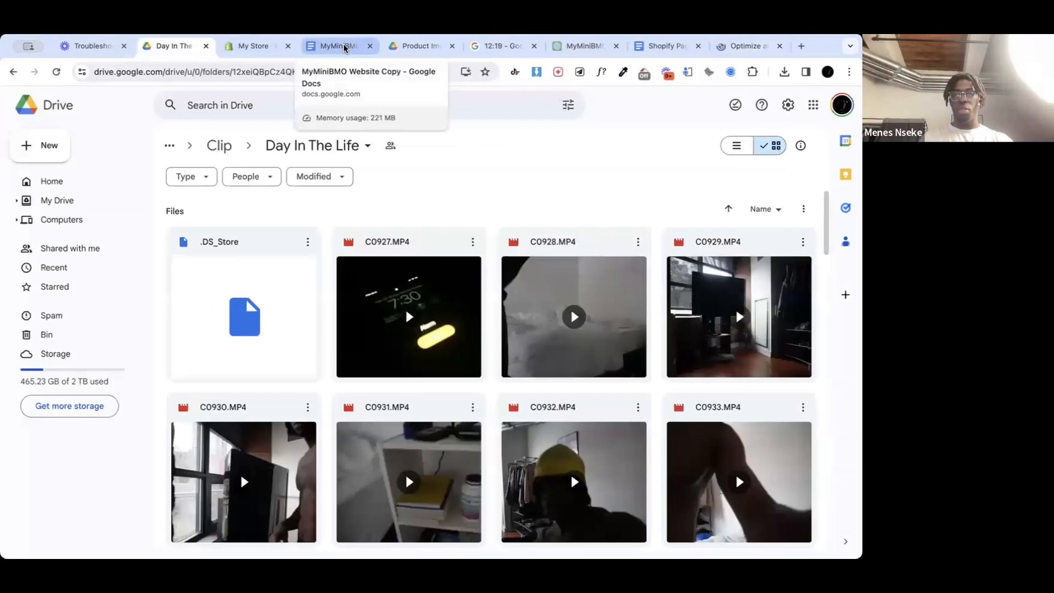
left_click(344, 47)
left_click(476, 377)
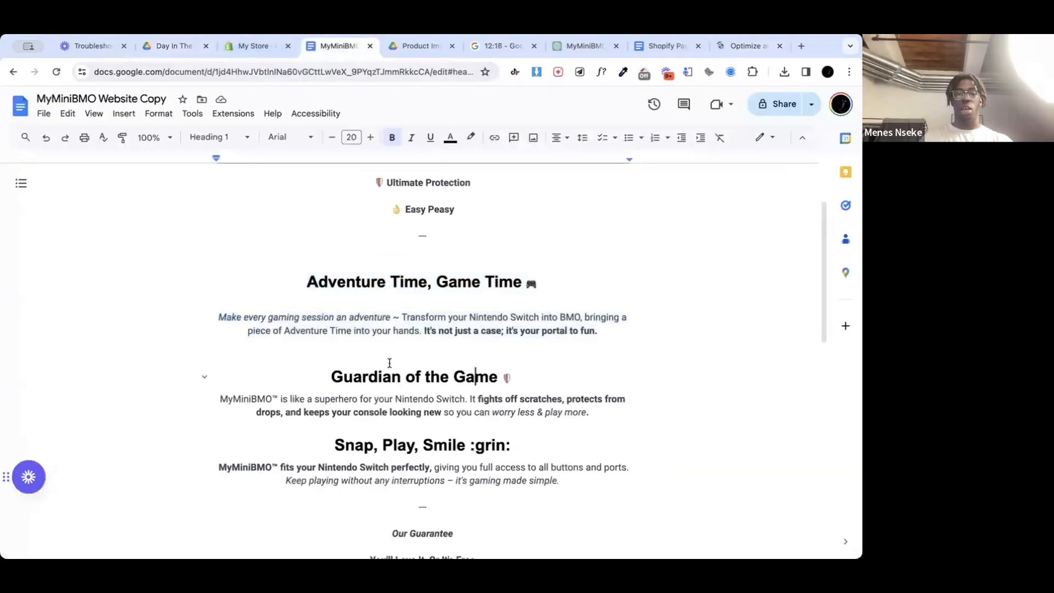
mouse_move(330, 377)
left_mouse_down()
mouse_move(607, 411)
mouse_move(324, 375)
left_mouse_up()
left_click(591, 412)
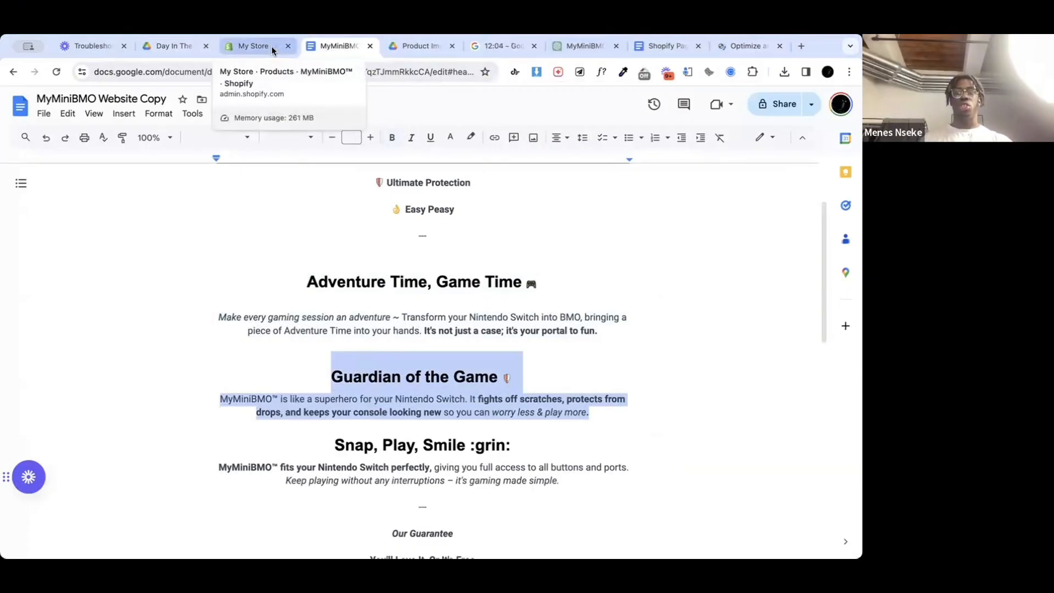
Step: Return to the ezgif GIF optimizer and check the upload progress of BMO1.gif
left_click(737, 44)
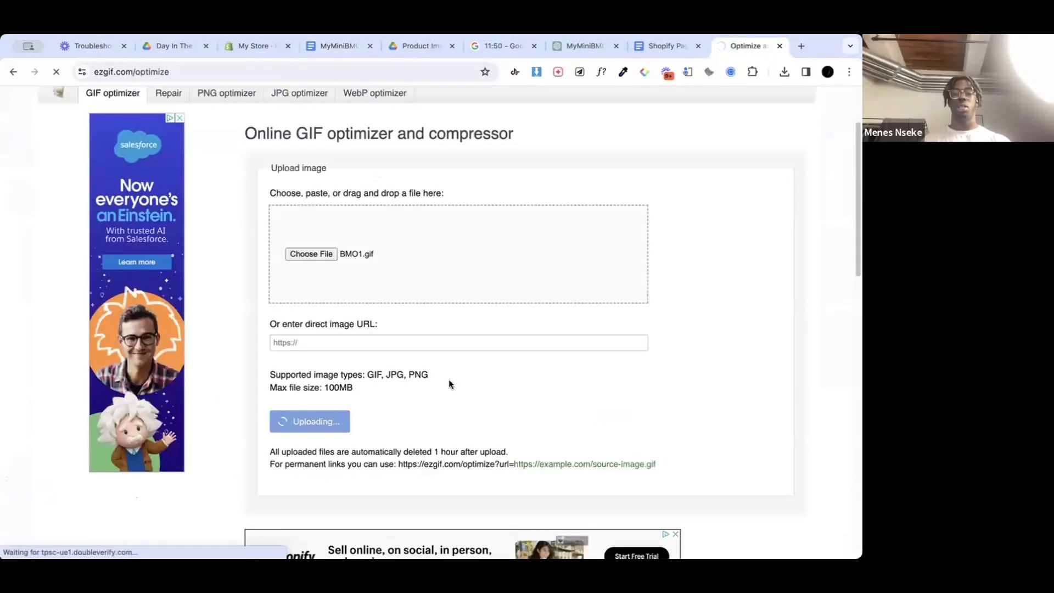
scroll(449, 379, "down", 3)
scroll(449, 382, "down", 7)
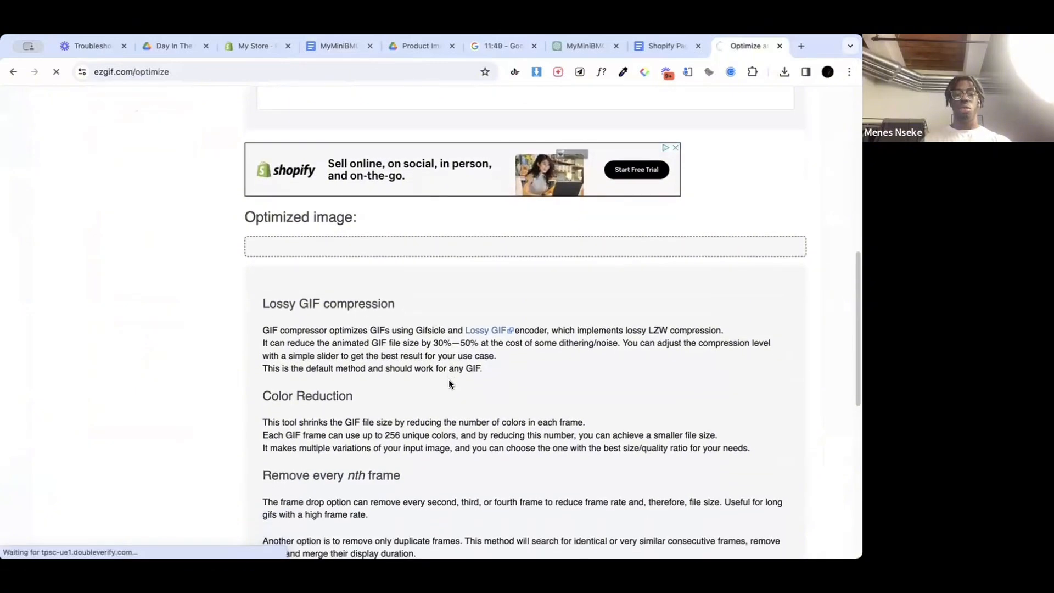
scroll(449, 383, "up", 4)
scroll(449, 378, "up", 7)
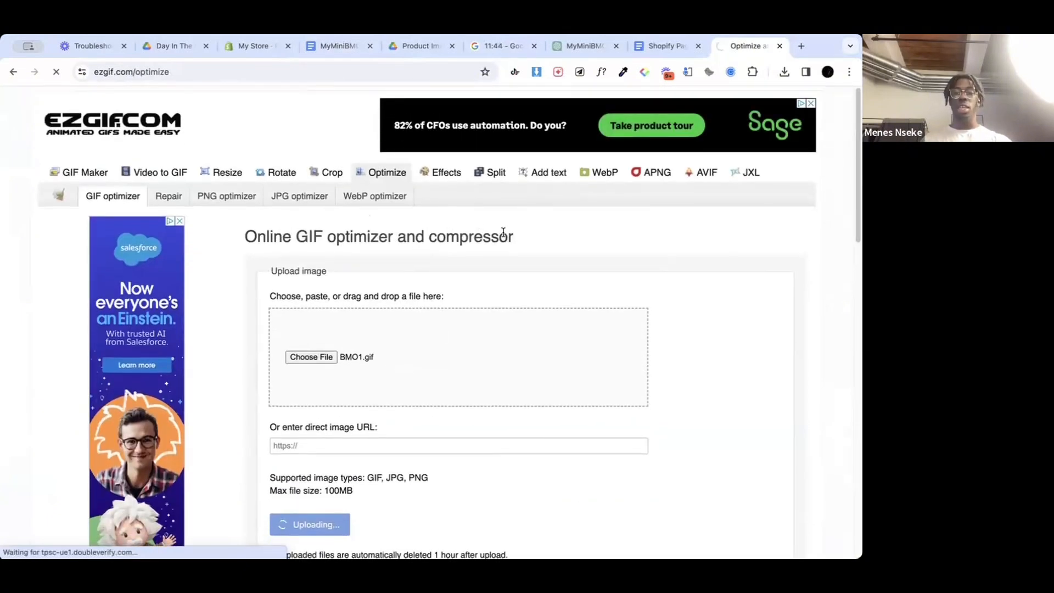
scroll(573, 268, "down", 2)
scroll(573, 268, "up", 2)
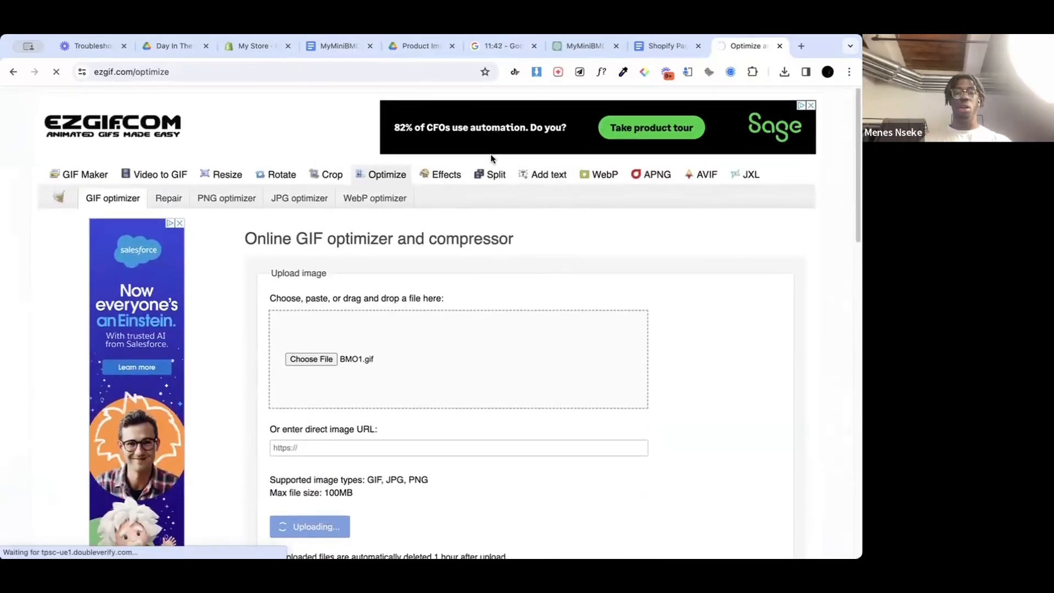
Step: Switch to the Shopify product page and add a "(GIF 1)" placeholder line below the Adventure Time, Game Time paragraph in the description
left_click(327, 45)
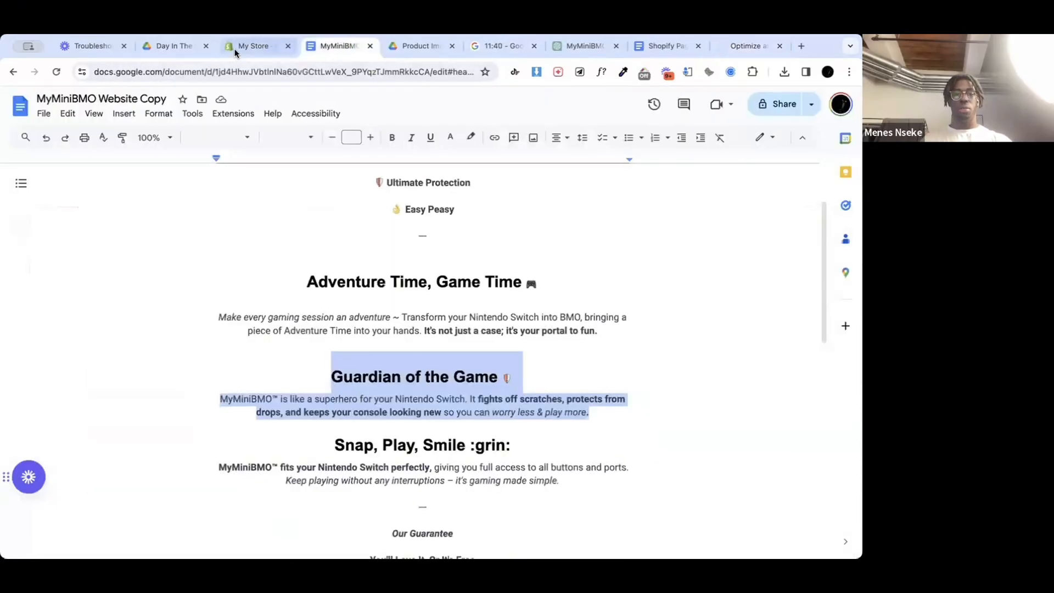
left_click(256, 46)
left_click(464, 445)
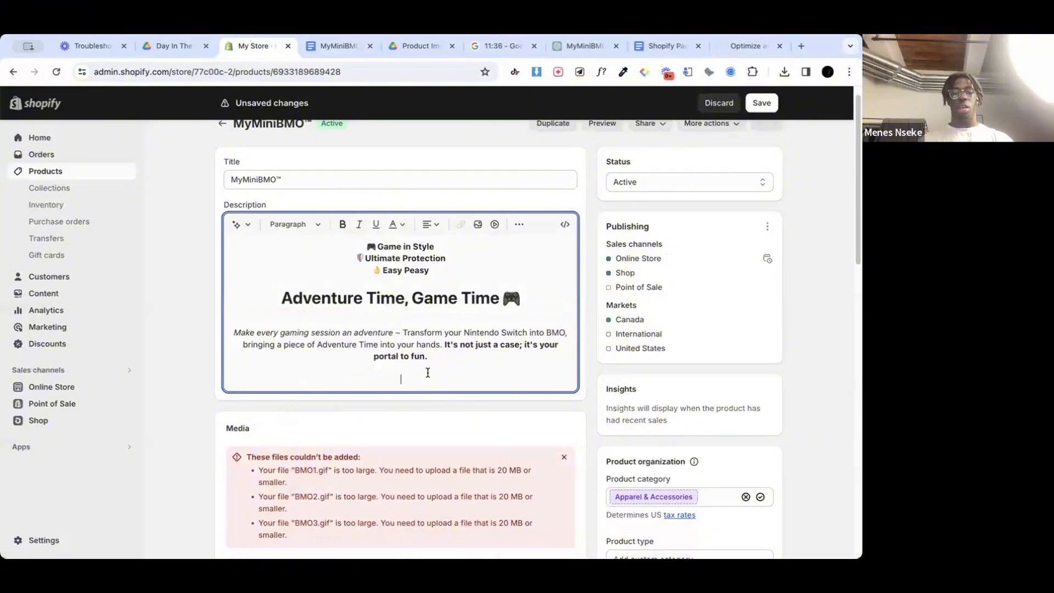
type("GI")
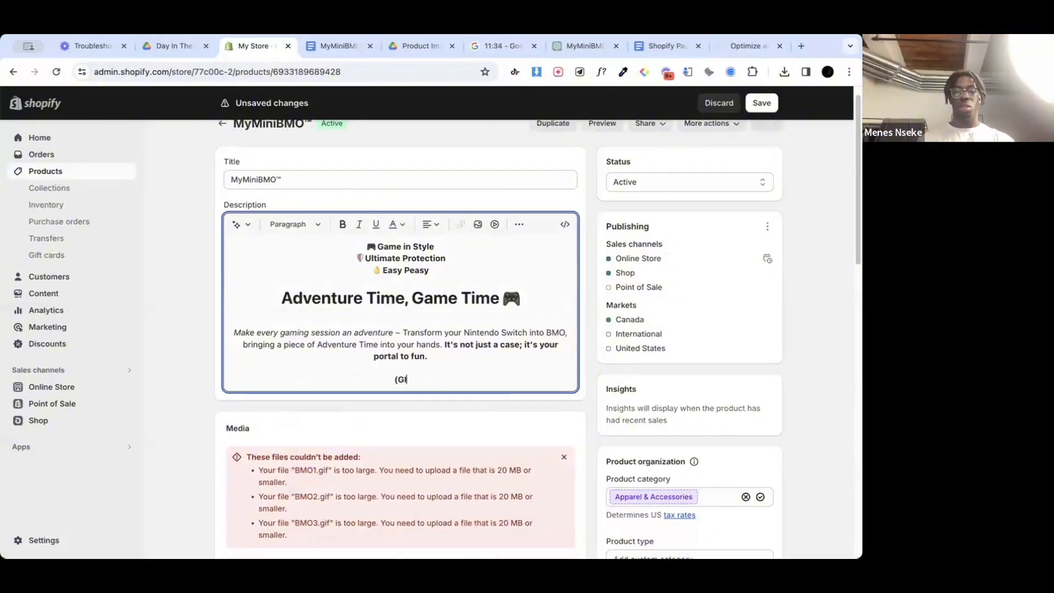
type("F !")
key("BackSpace")
type("1")
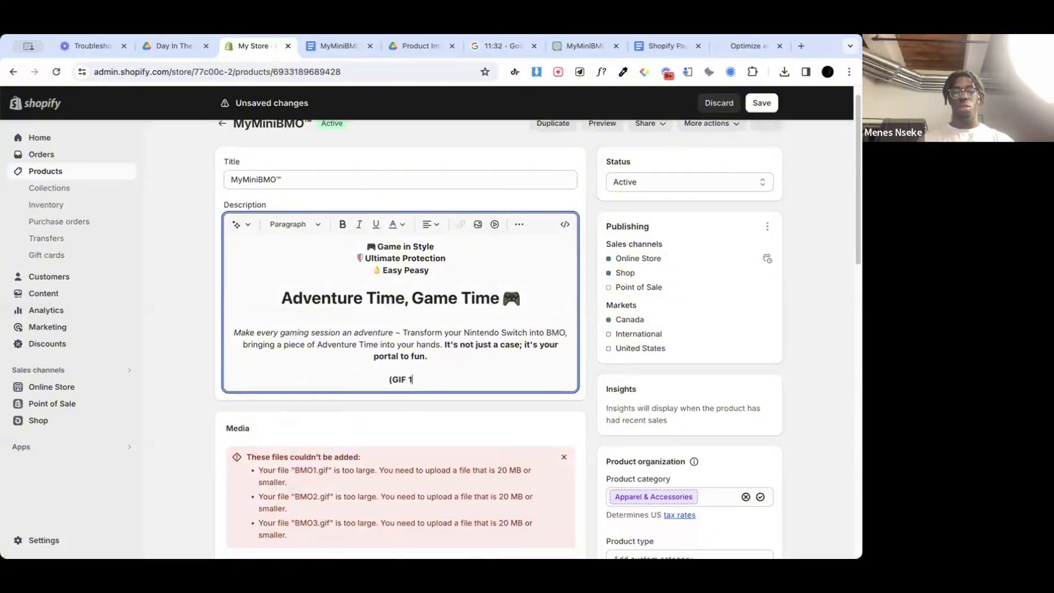
type(")")
key("Return")
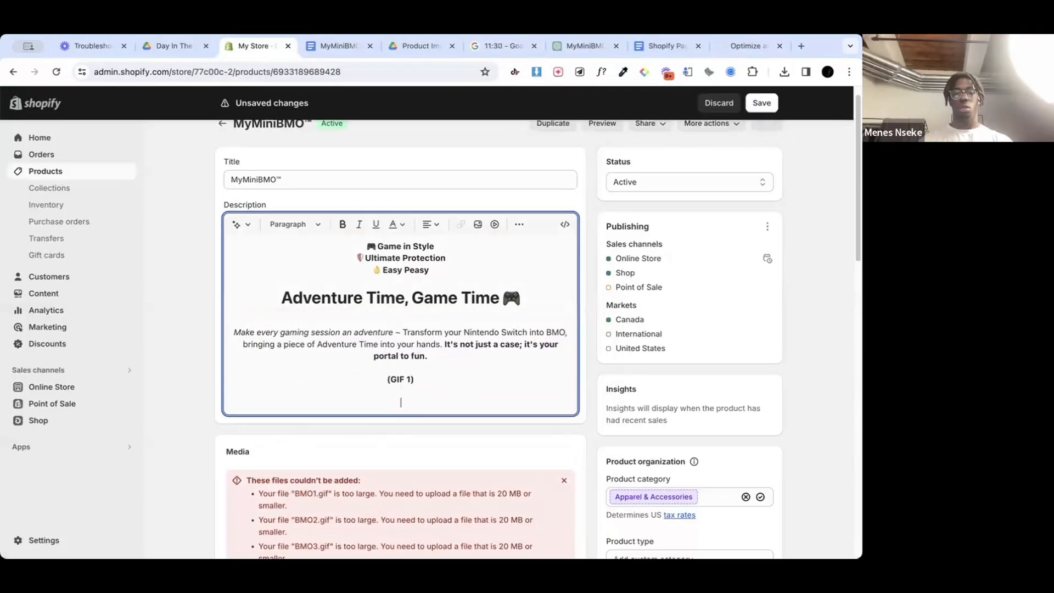
Step: Paste the Guardian of the Game heading and paragraph into the description and add a "(GIF 2)" placeholder line below it
type("Guardian of the Game 🛡️ MyMiniBMO™ is like a superhero for your Nintendo Switch. It fights off scratches, protects from drops, and keeps your console looking new so you can worry less & play more.")
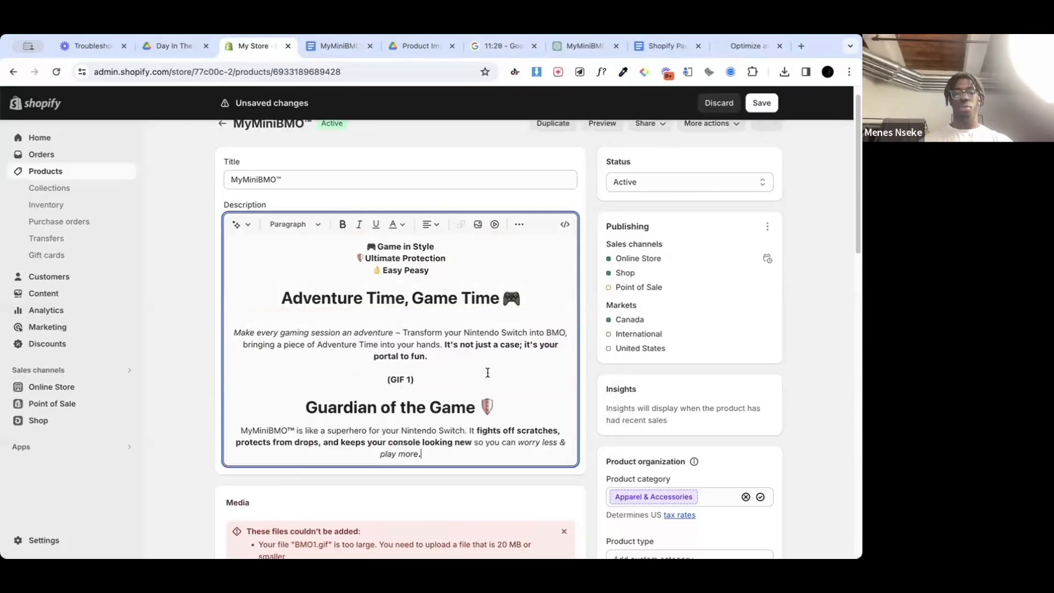
key("Return")
type("(GIF 2)")
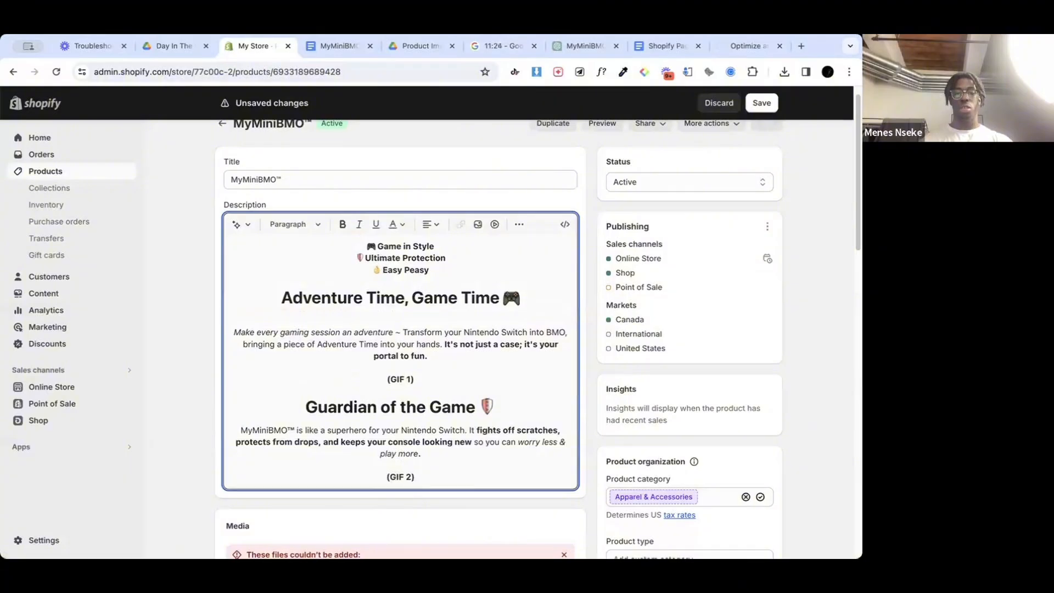
key("Return")
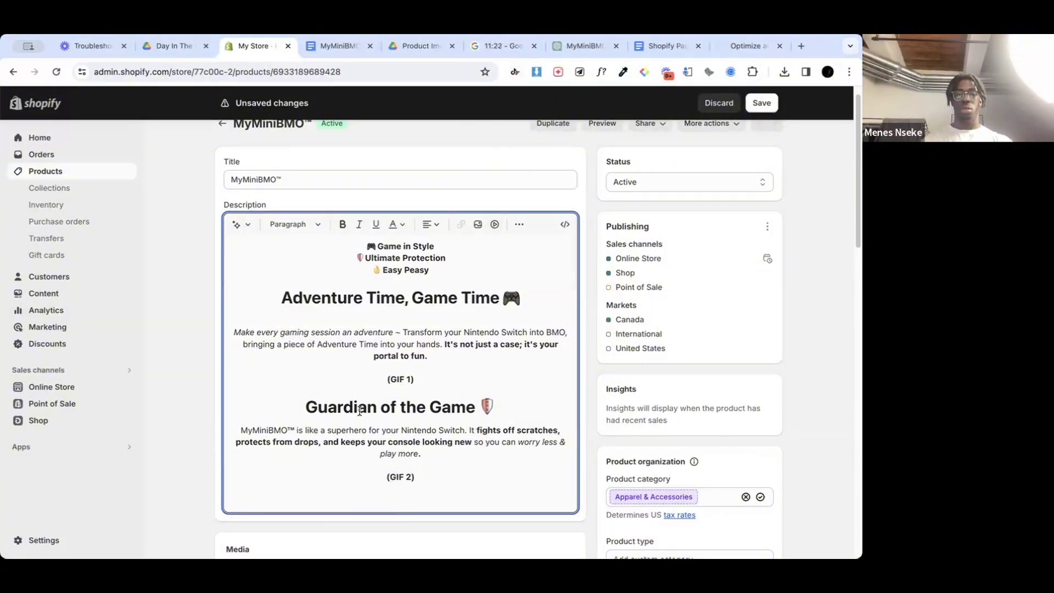
left_click(360, 410)
left_click(360, 437)
left_click(353, 407)
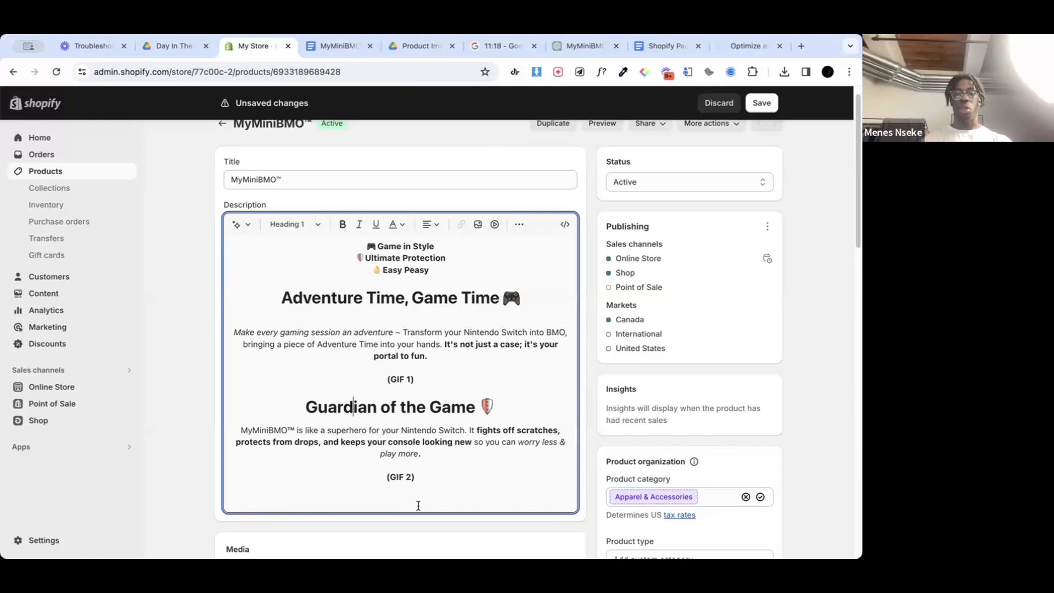
left_click(416, 503)
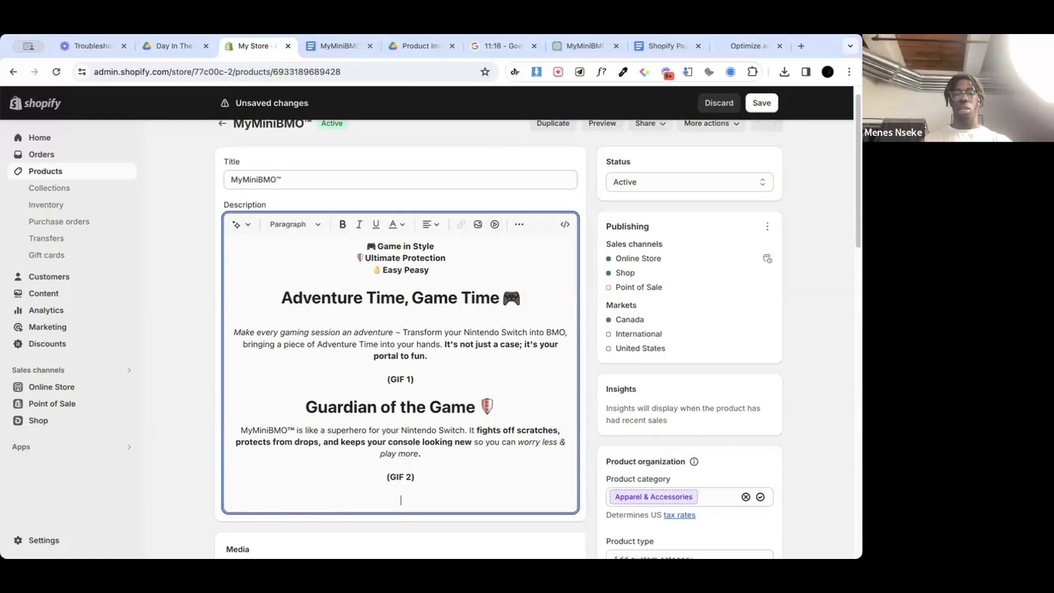
Step: Copy the Snap, Play, Smile heading and paragraph from the website copy document and paste them below "(GIF 2)" in the Shopify description
left_click(326, 46)
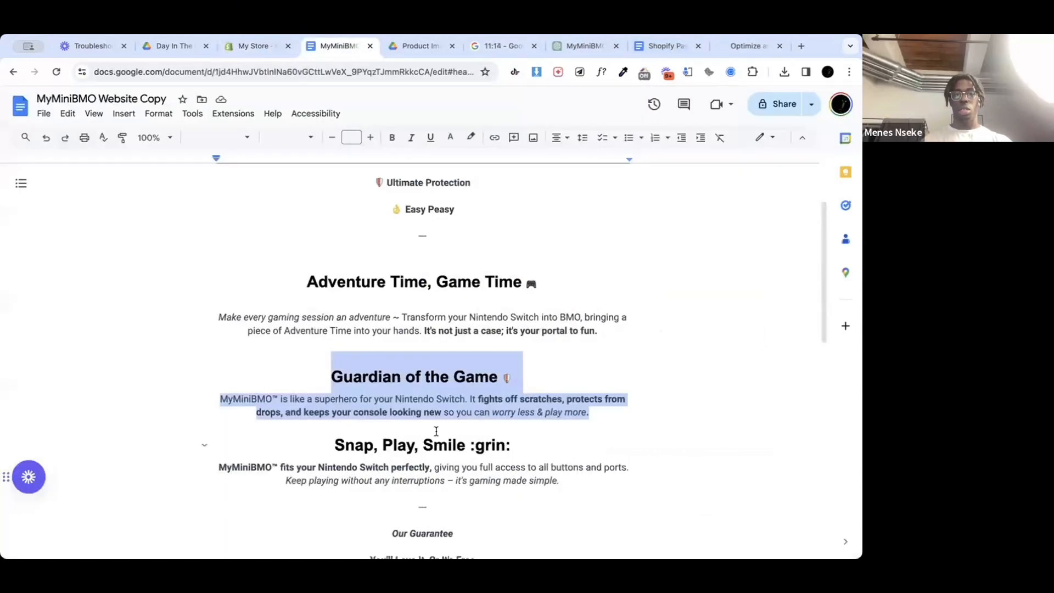
scroll(545, 415, "down", 2)
left_click_drag(566, 405, 337, 368)
key("ctrl+c")
left_click(265, 48)
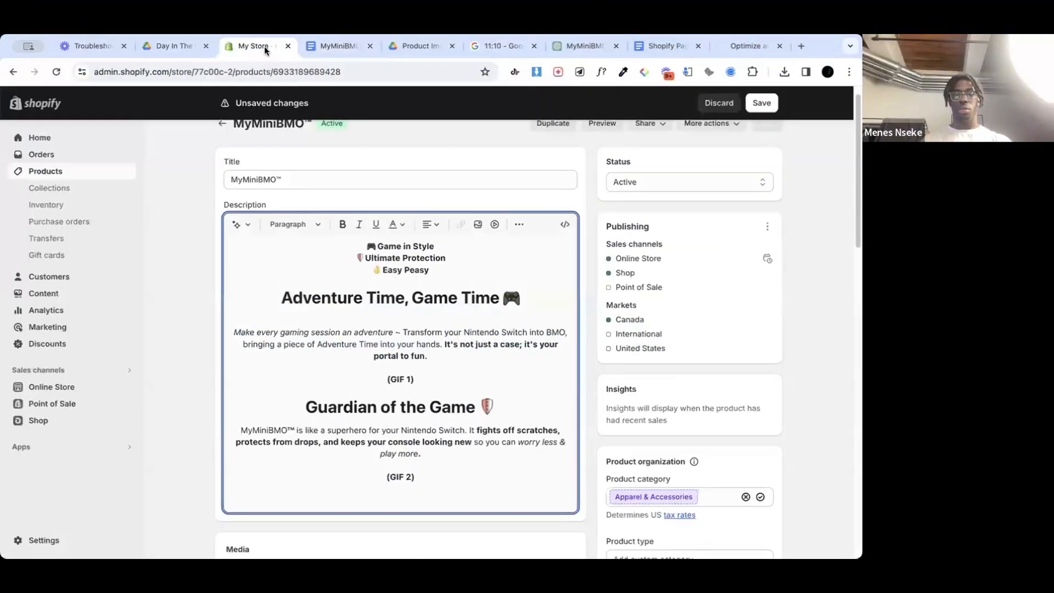
key("ctrl+v")
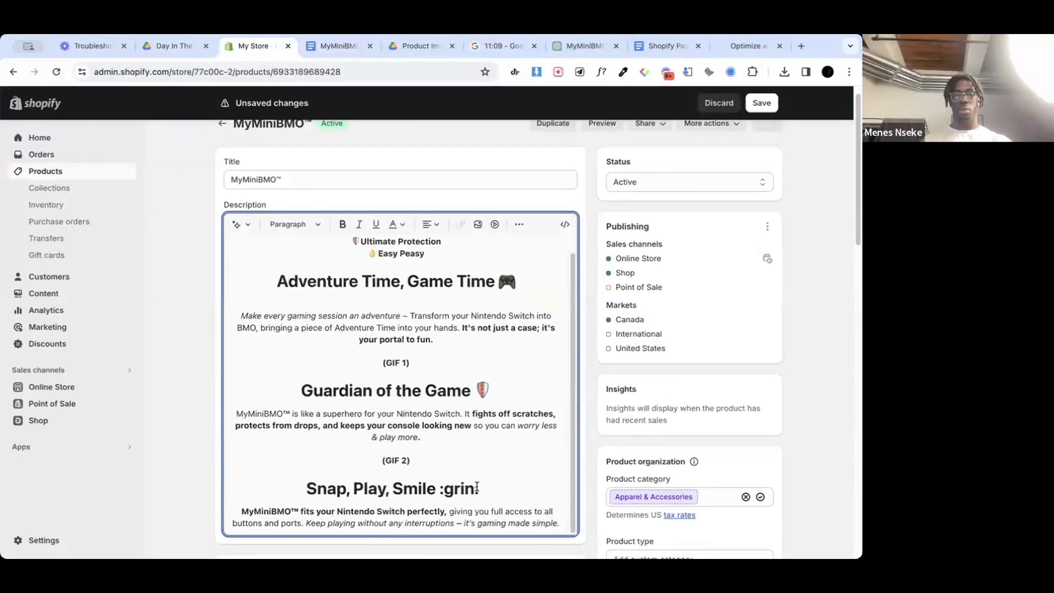
Step: Replace the ":grin:" text in the Snap, Play, Smile heading with the 😊 emoji
key("BackSpace")
key("BackSpace")
key("BackSpace")
key("BackSpace")
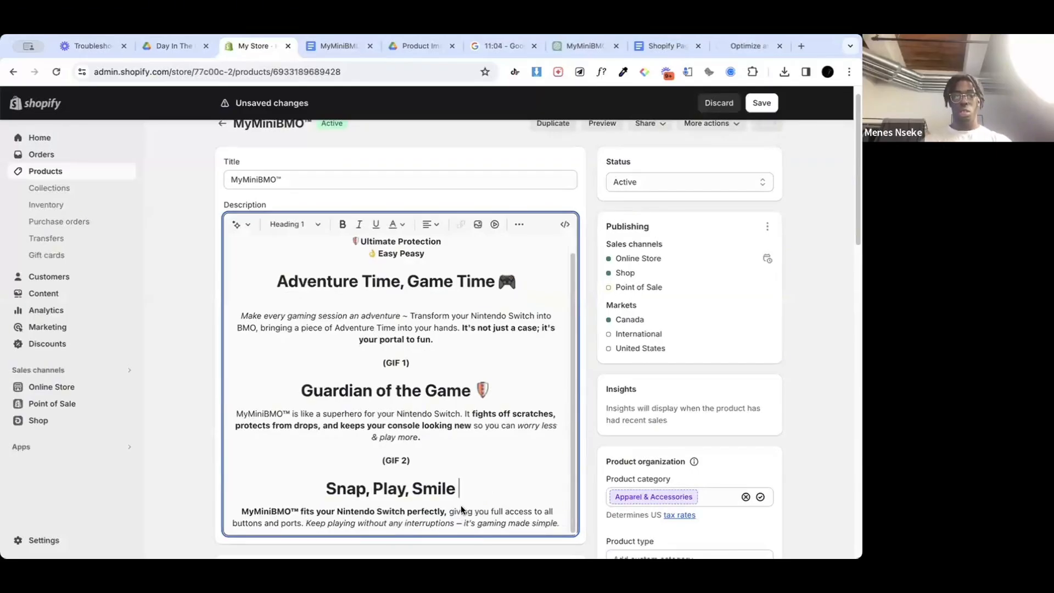
left_click(510, 509)
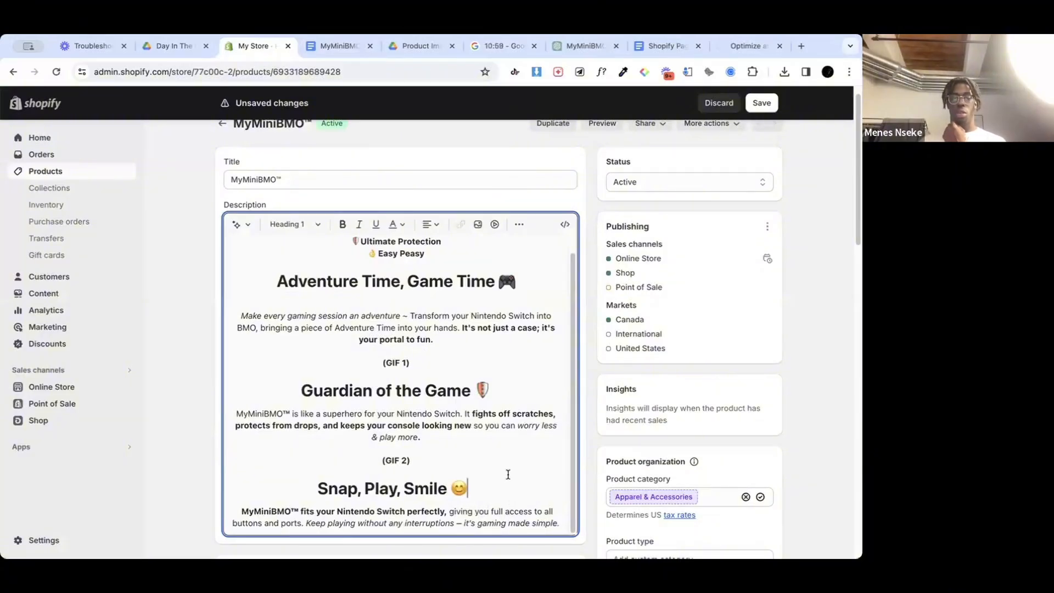
Step: Add a "(GIF 3)" placeholder line below the Snap, Play, Smile paragraph and save the product
scroll(504, 472, "down", 2)
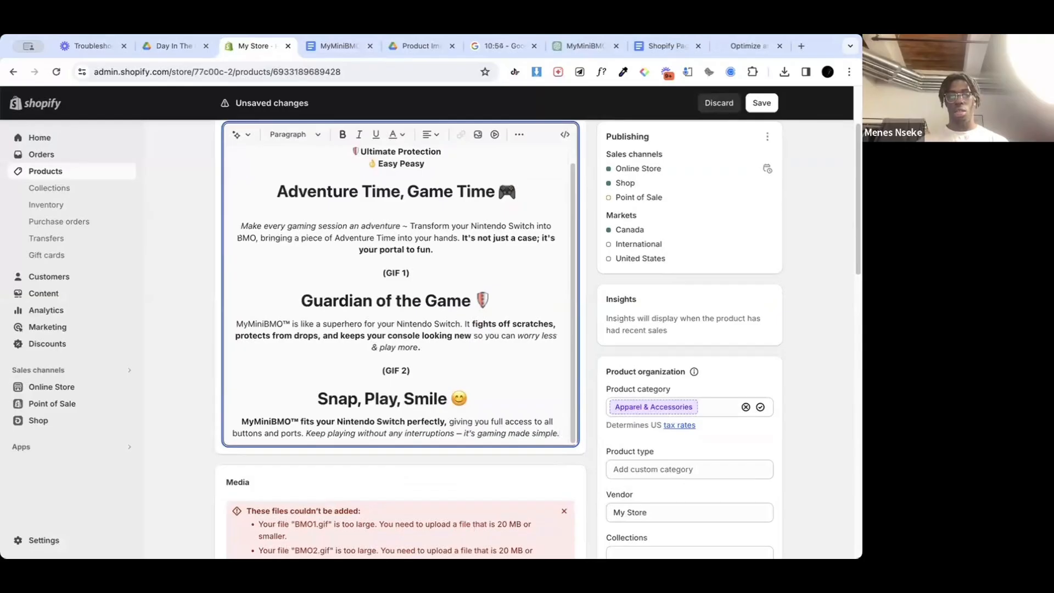
key("Return")
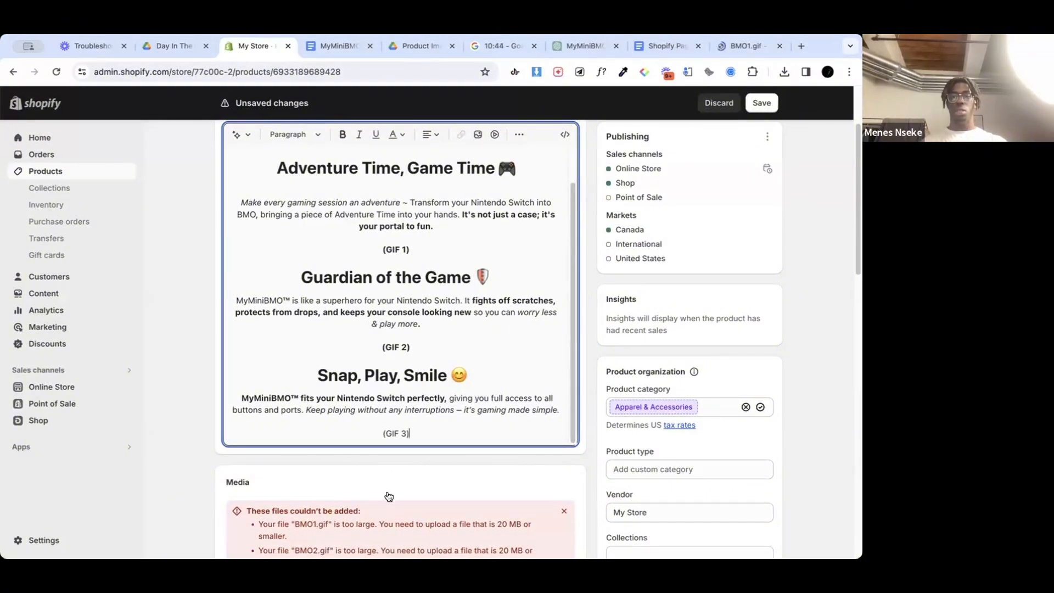
key("ctrl+s")
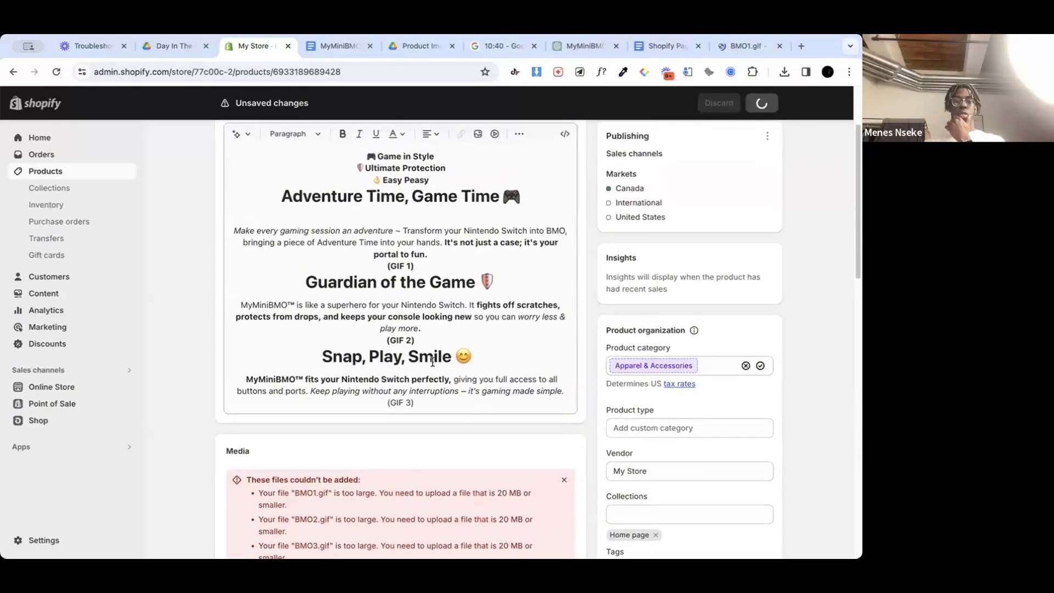
Step: Try to separate the description's headings and GIF placeholders with blank lines, and save the product
left_click(438, 339)
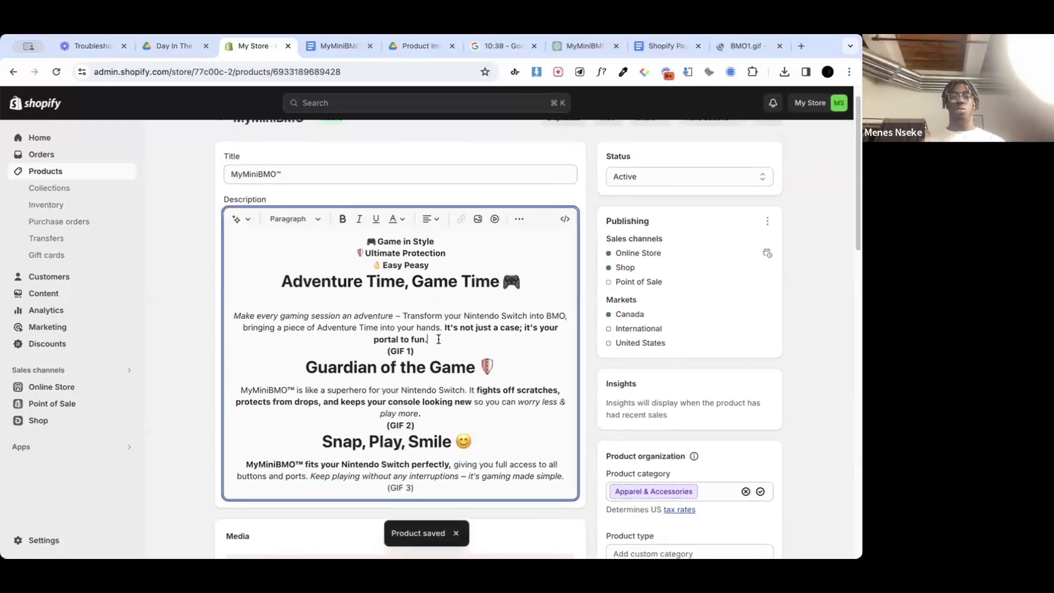
key("Return")
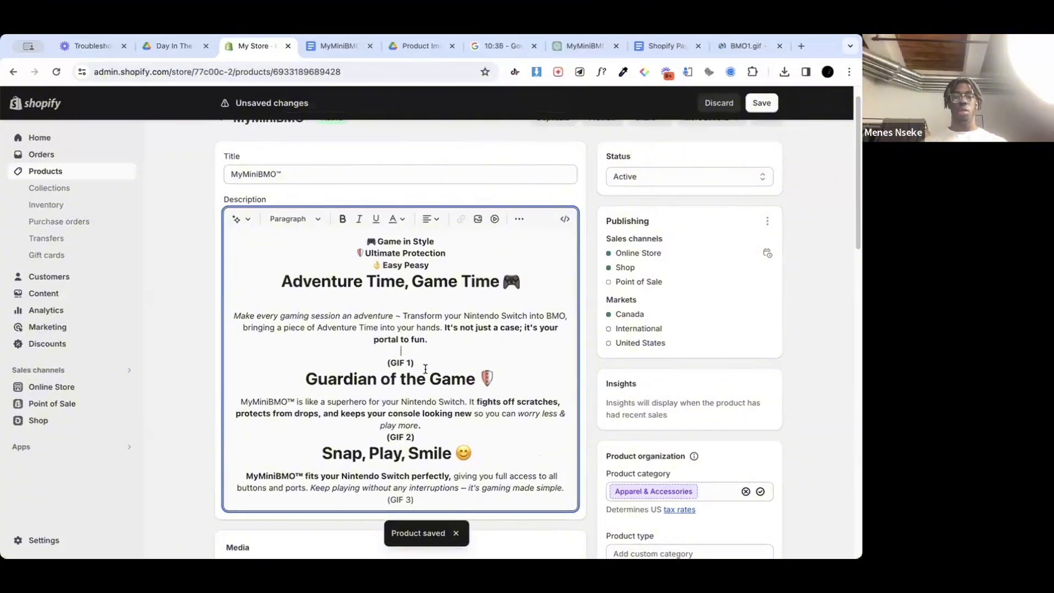
key("Return")
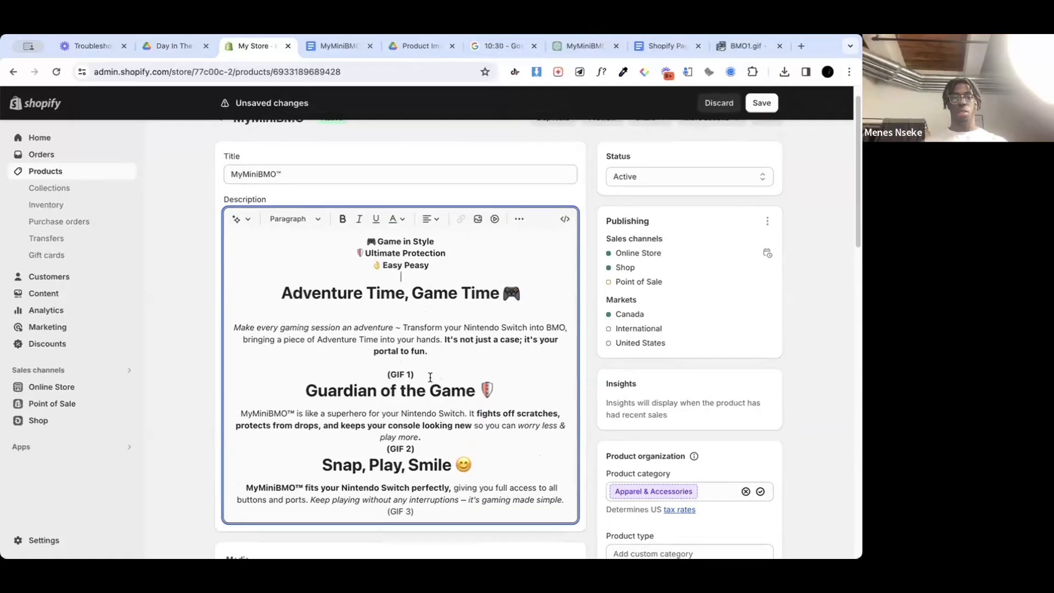
key("Return")
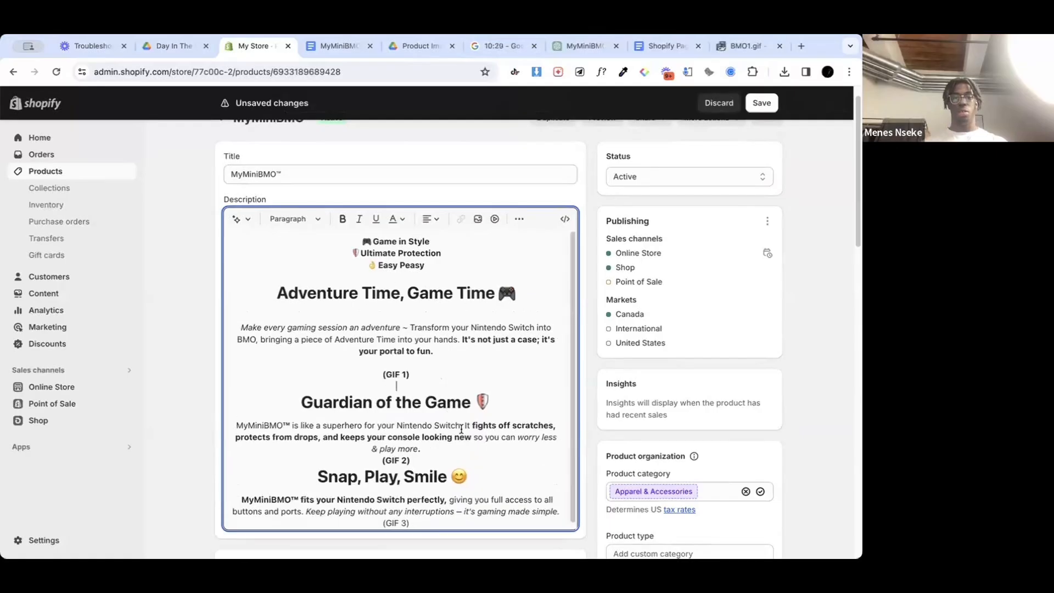
left_click(428, 448)
key("Return")
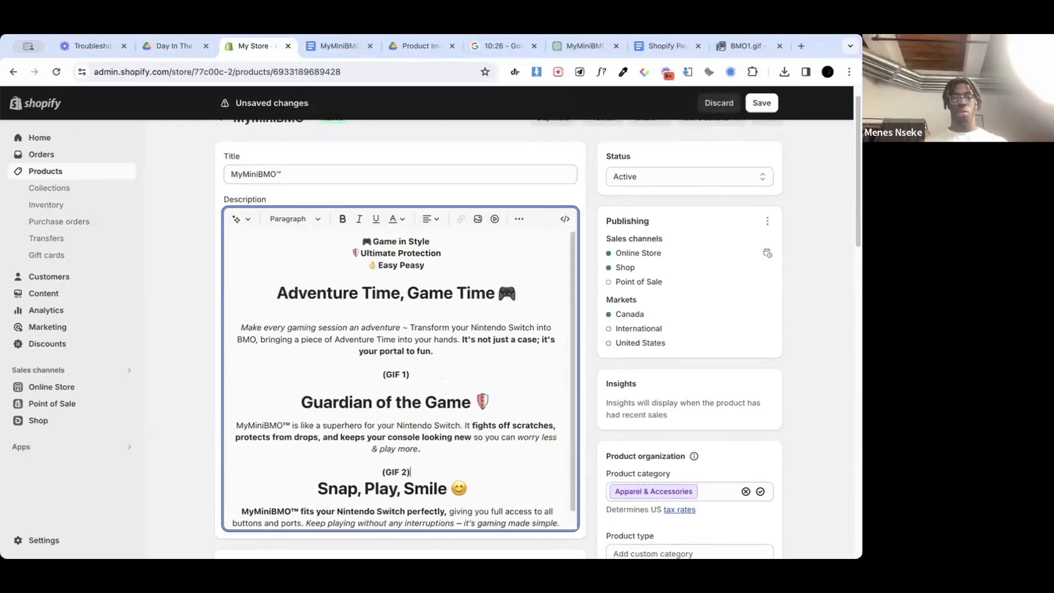
key("Return")
scroll(495, 492, "down", 2)
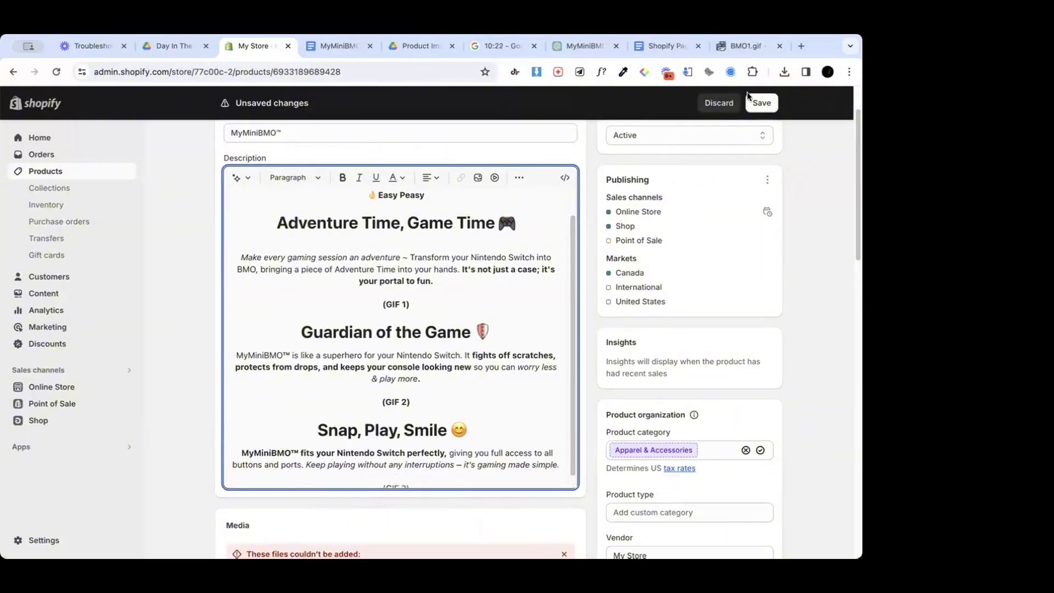
left_click(762, 104)
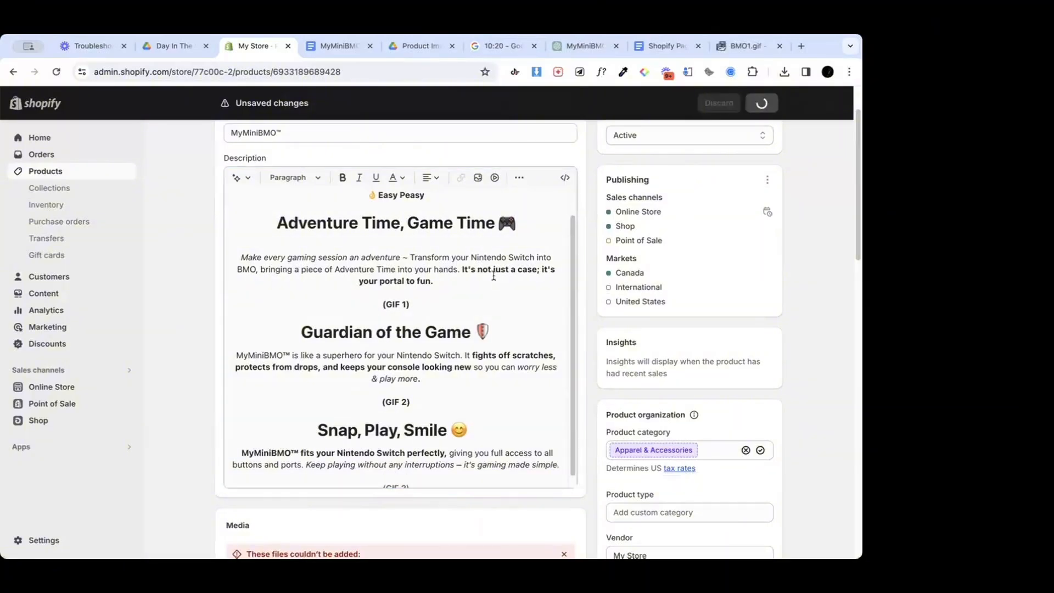
left_click(383, 312)
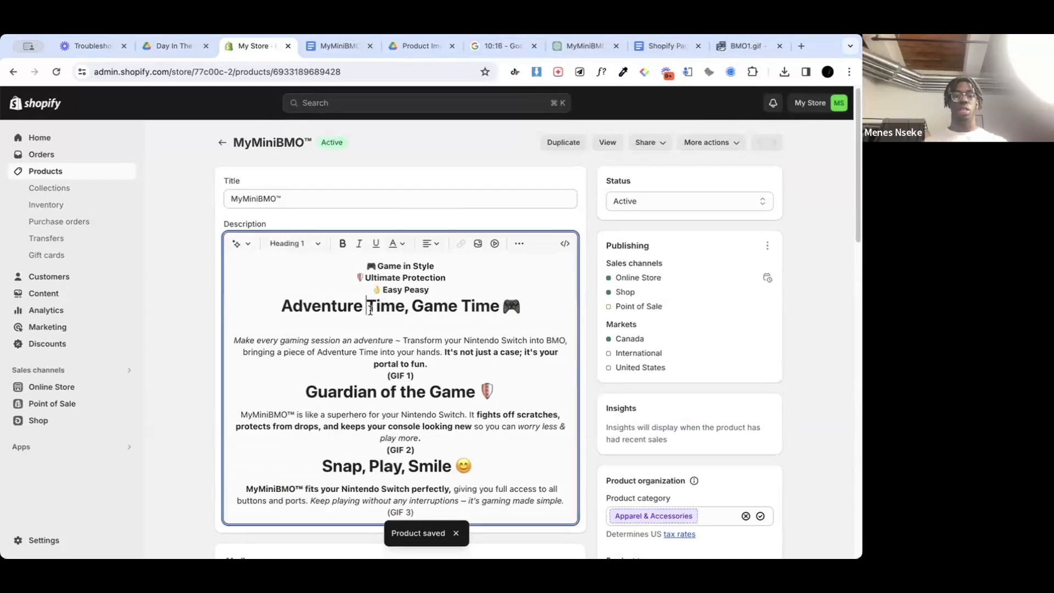
left_click_drag(371, 306, 506, 306)
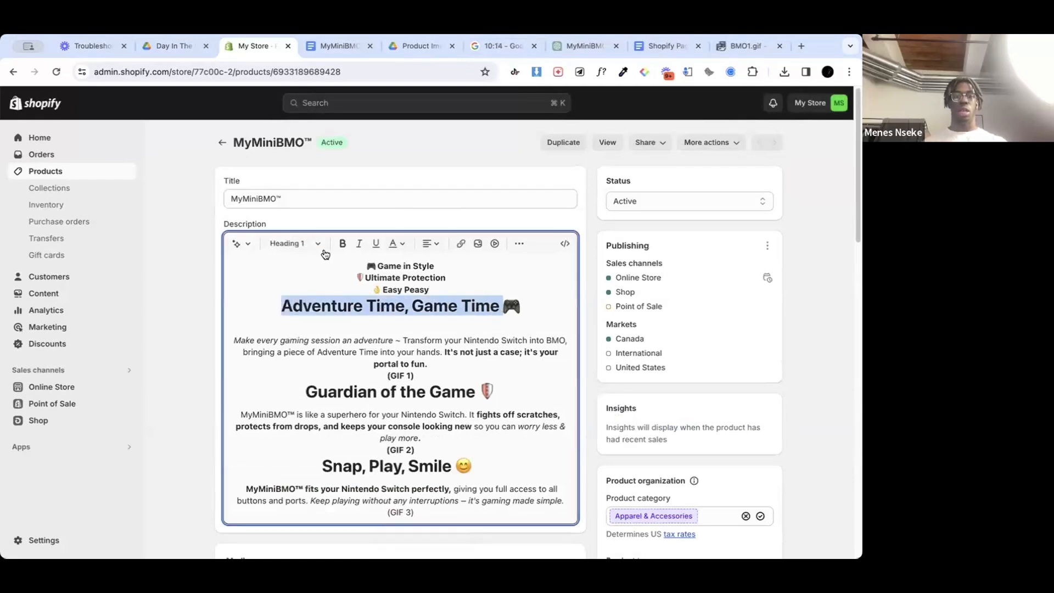
left_click(296, 244)
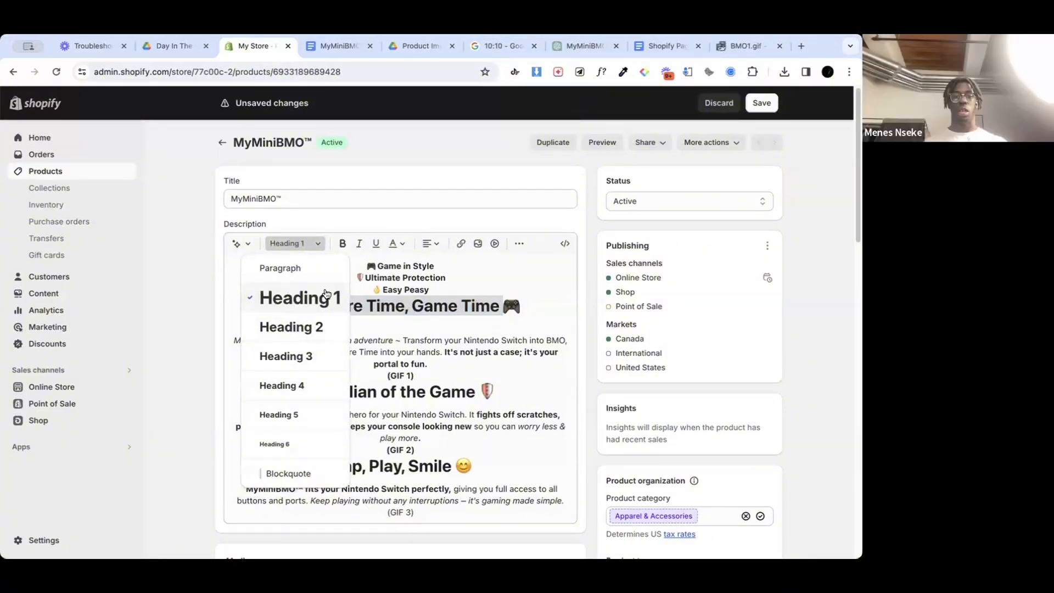
left_click(455, 303)
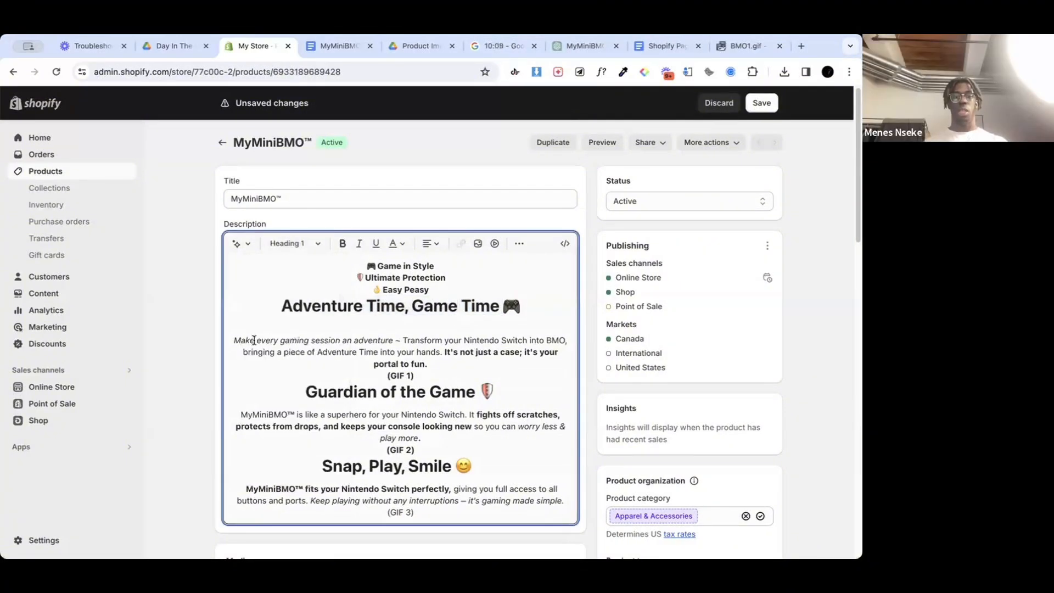
left_click(295, 244)
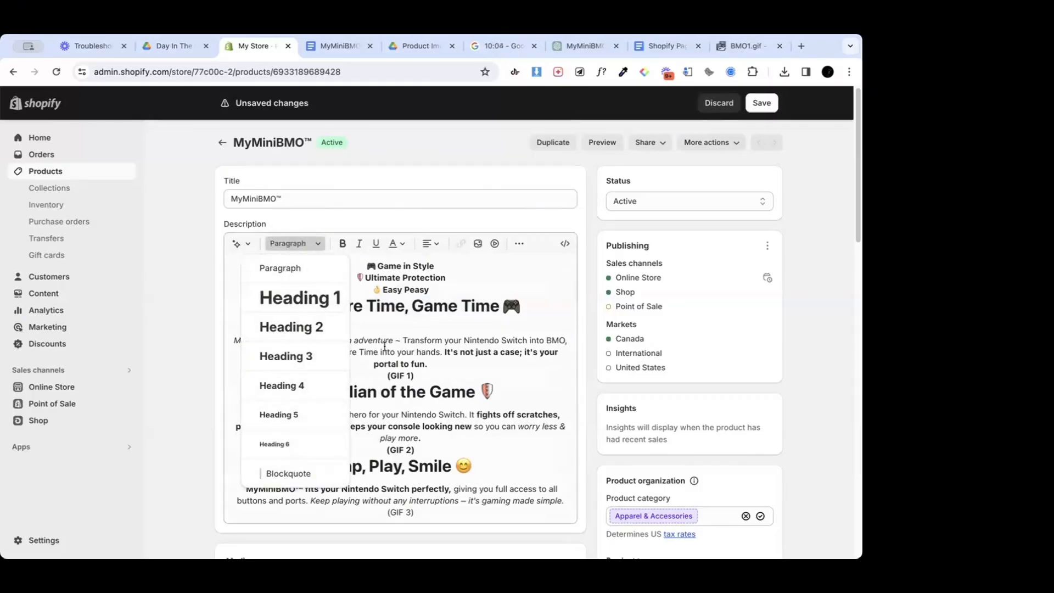
left_click(398, 349)
scroll(438, 314, "down", 1)
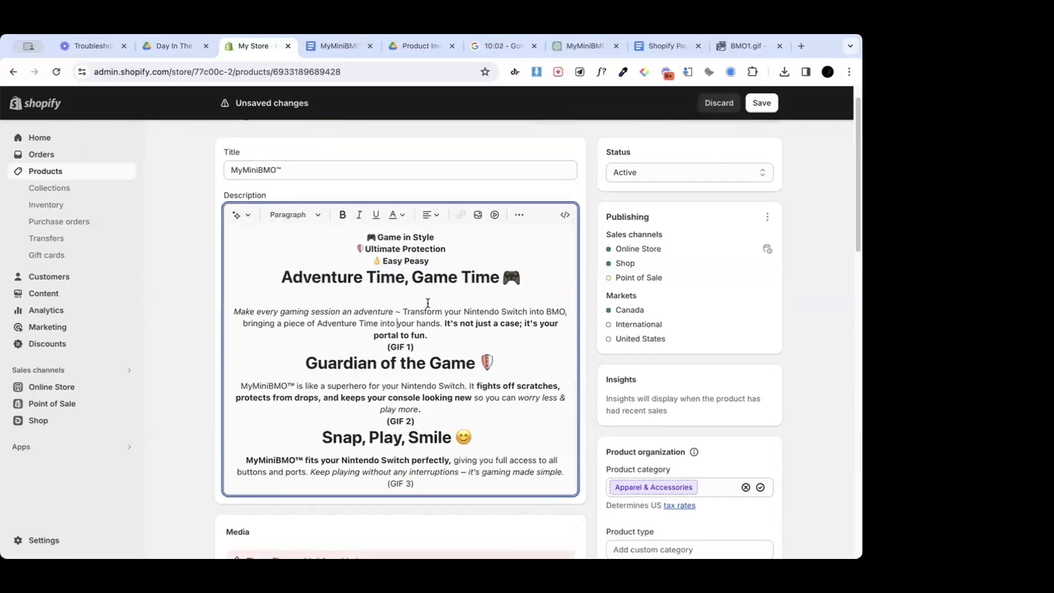
left_click(392, 215)
left_click(392, 216)
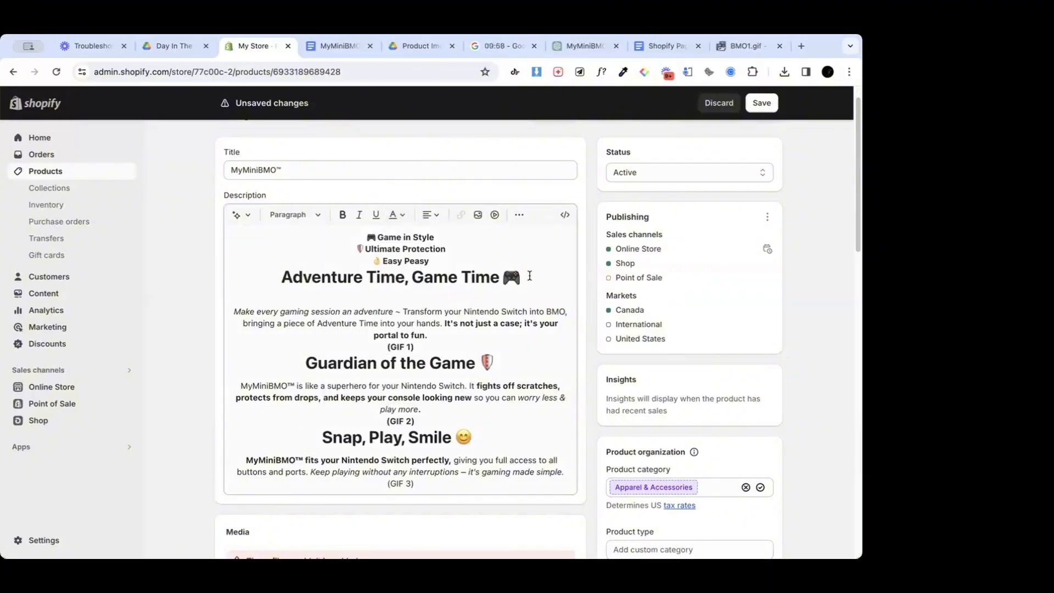
Step: Change the Adventure Time, Game Time heading in the description to Heading 2
left_click_drag(530, 275, 269, 277)
left_click(293, 215)
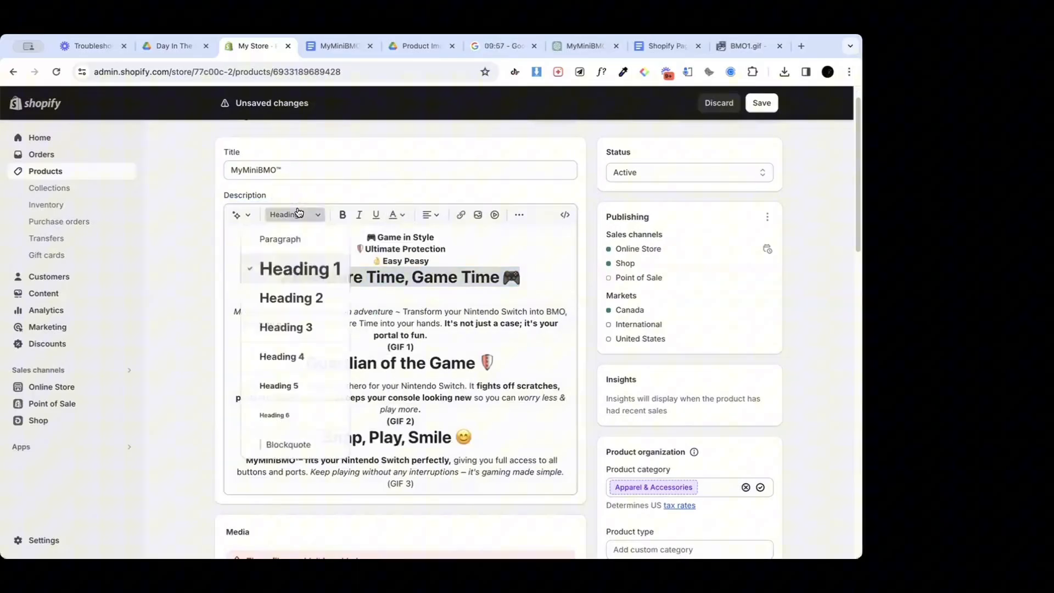
left_click(301, 296)
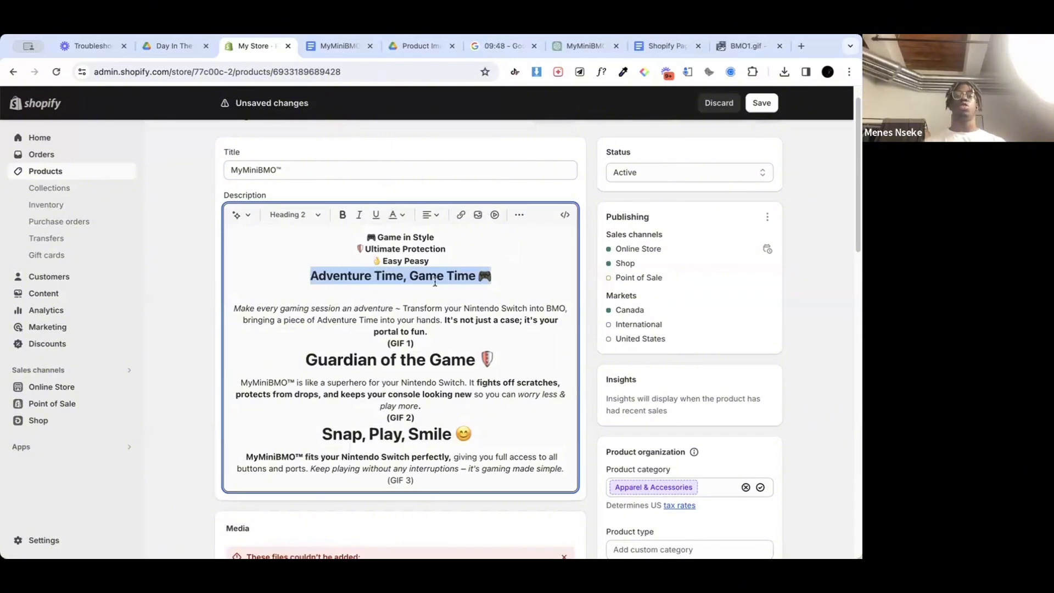
Step: Set the Adventure Time, Game Time heading to Heading 1 with a blank line above it, and save the product
left_click(313, 215)
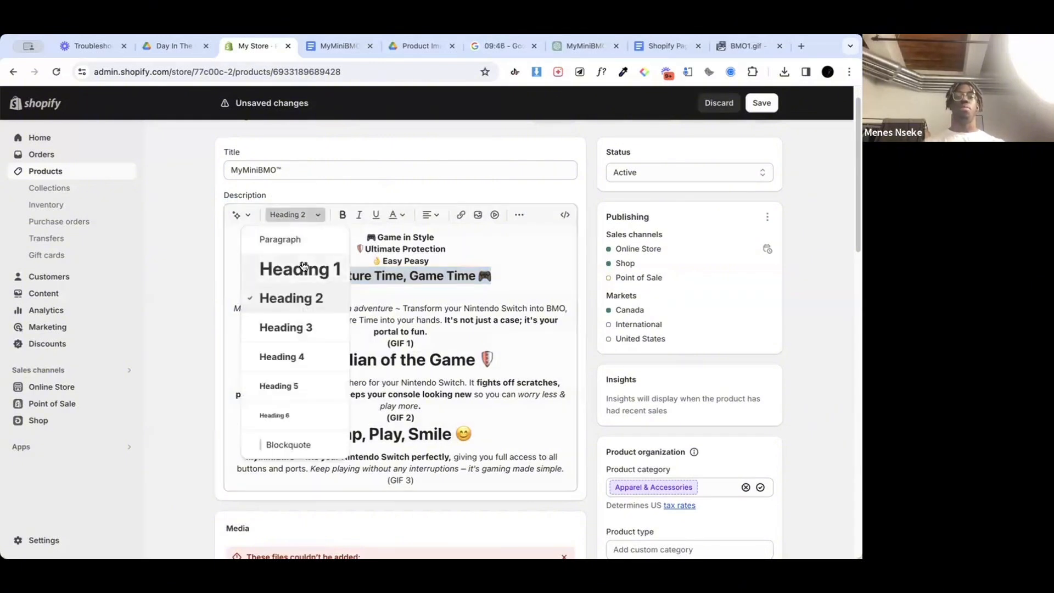
left_click(301, 269)
left_click(459, 261)
key("Return")
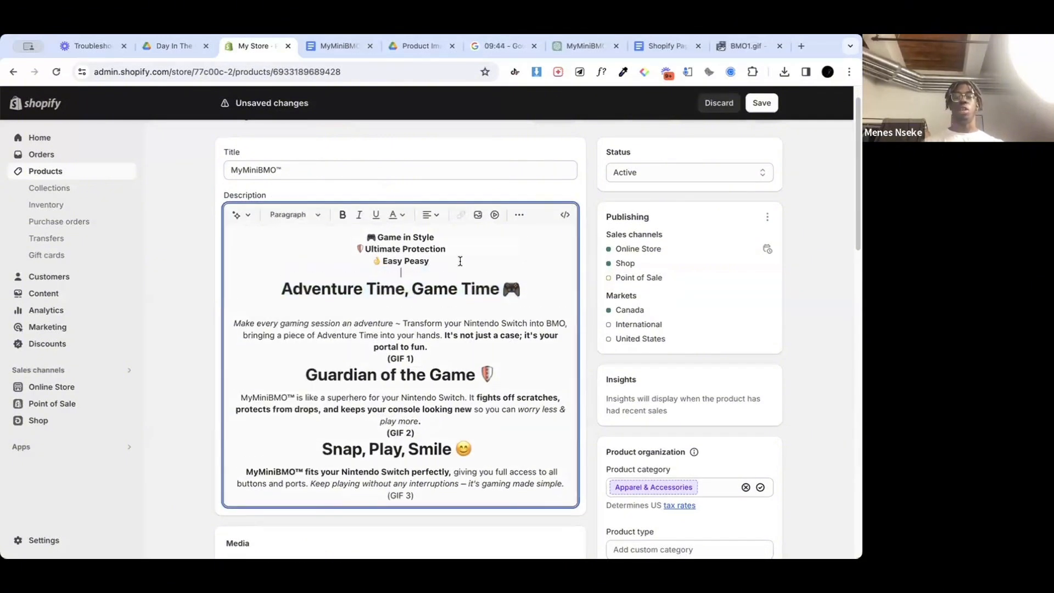
left_click(761, 105)
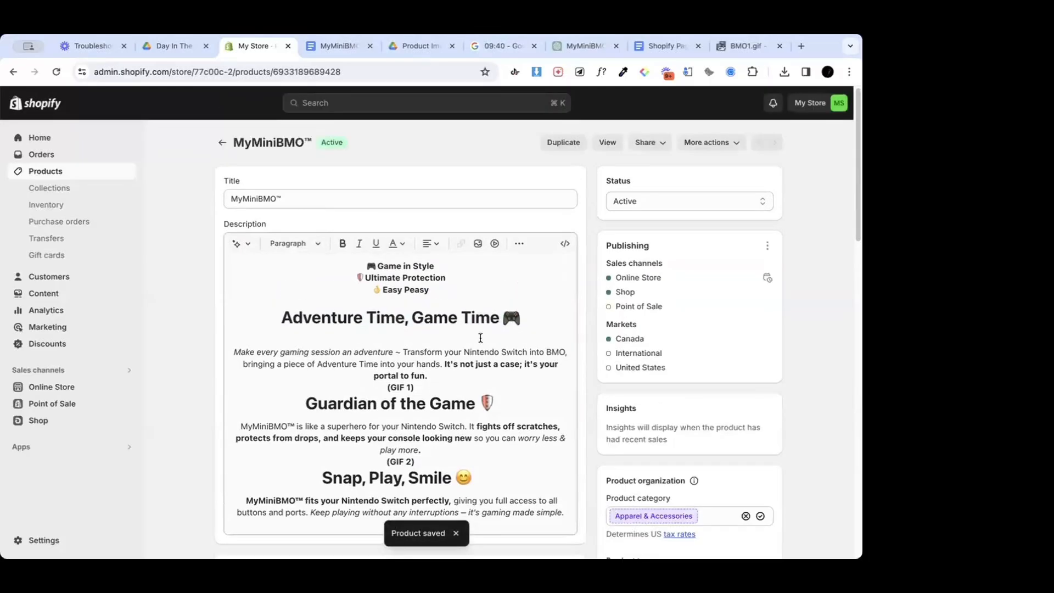
Step: Insert blank lines above and below the (GIF 1) placeholder in the product description
scroll(480, 337, "down", 1)
left_click(439, 357)
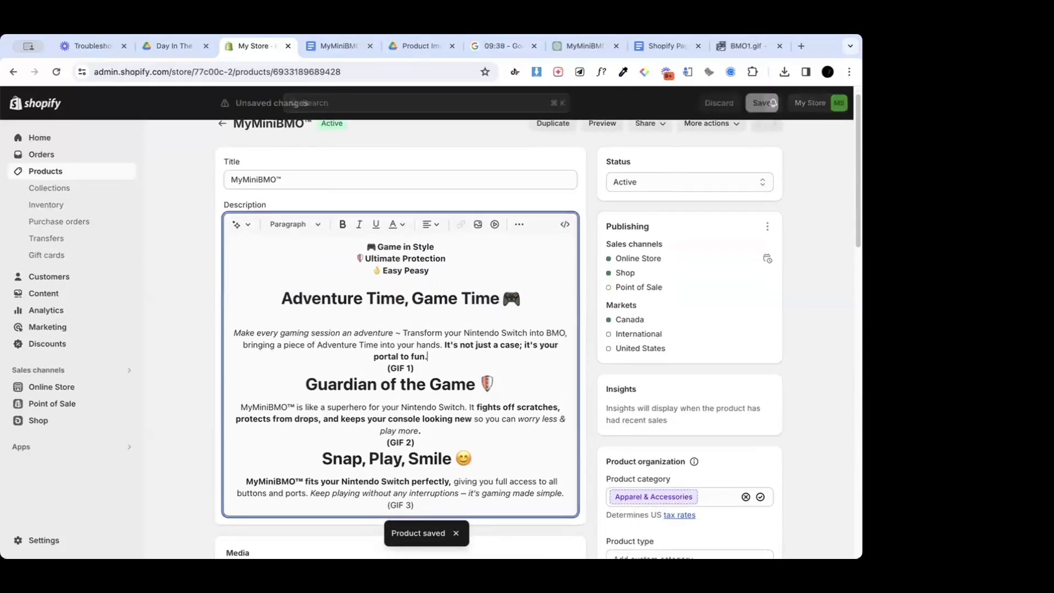
key("Return")
left_click(432, 379)
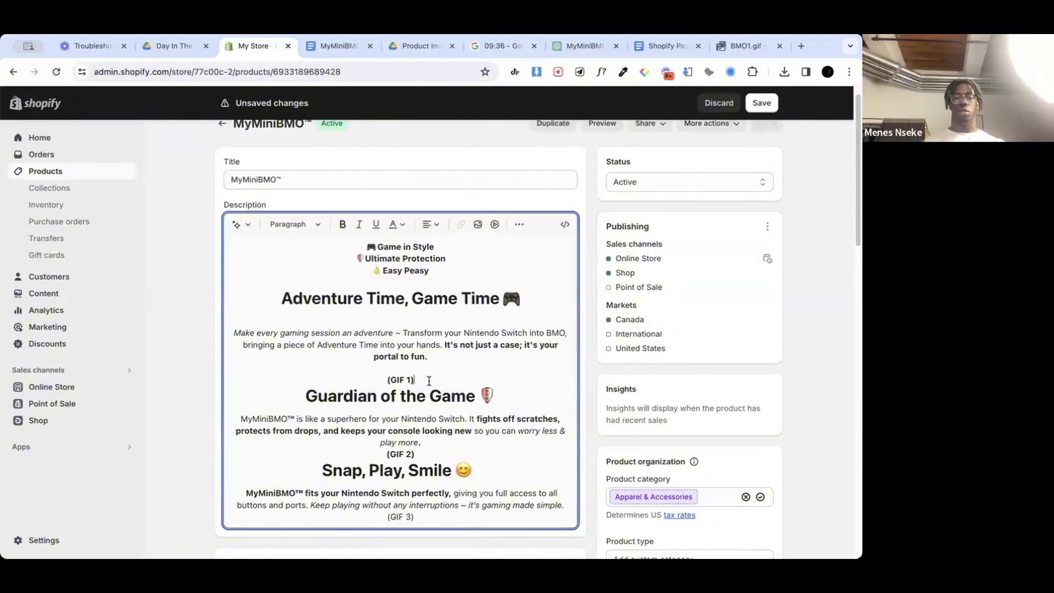
key("Return")
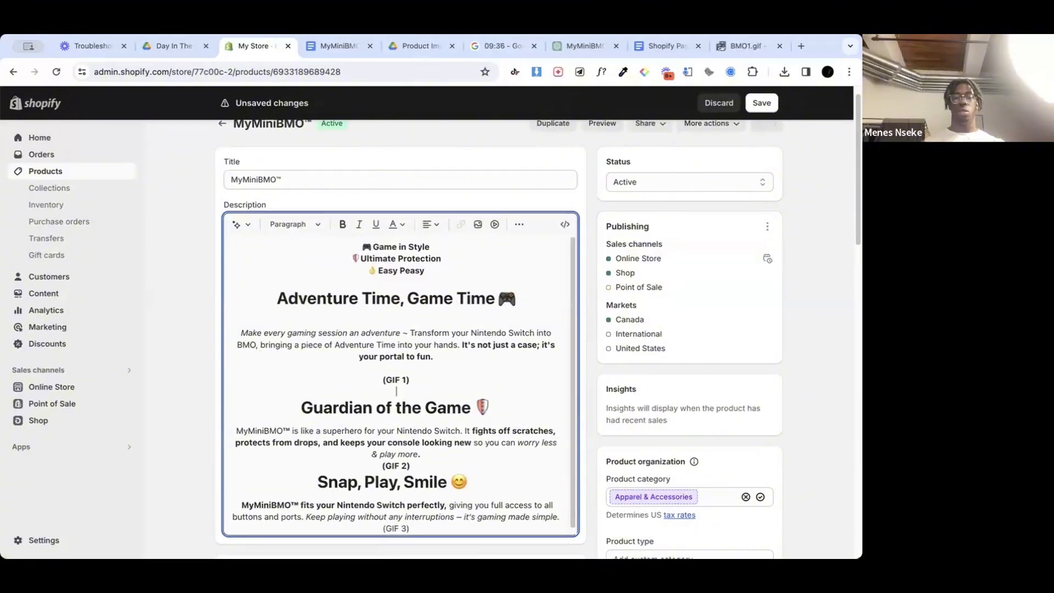
Step: Insert blank lines above and below the (GIF 2) placeholder in the product description
left_click(435, 466)
key("Return")
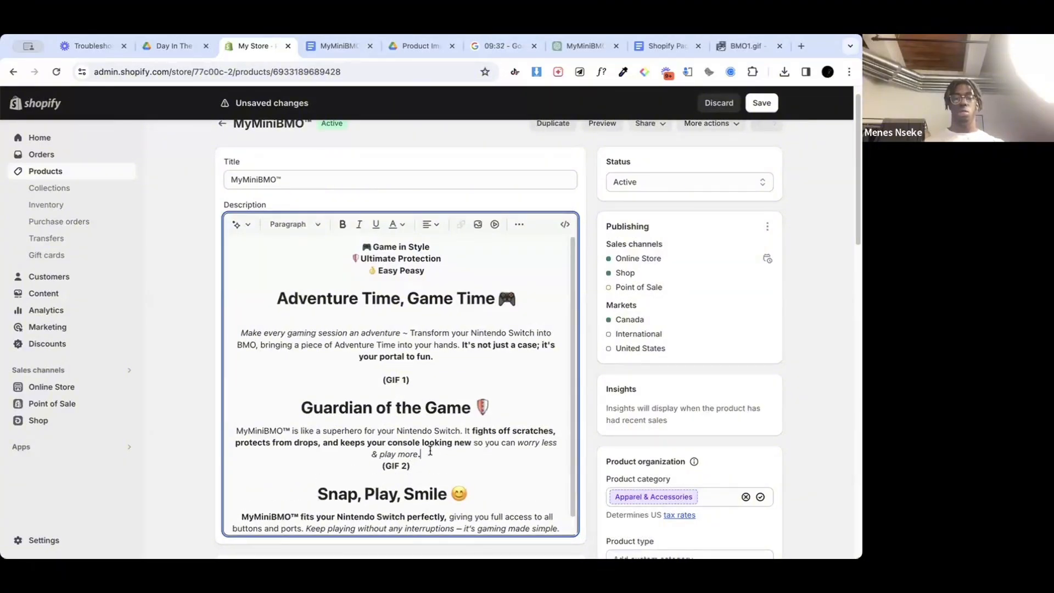
key("Return")
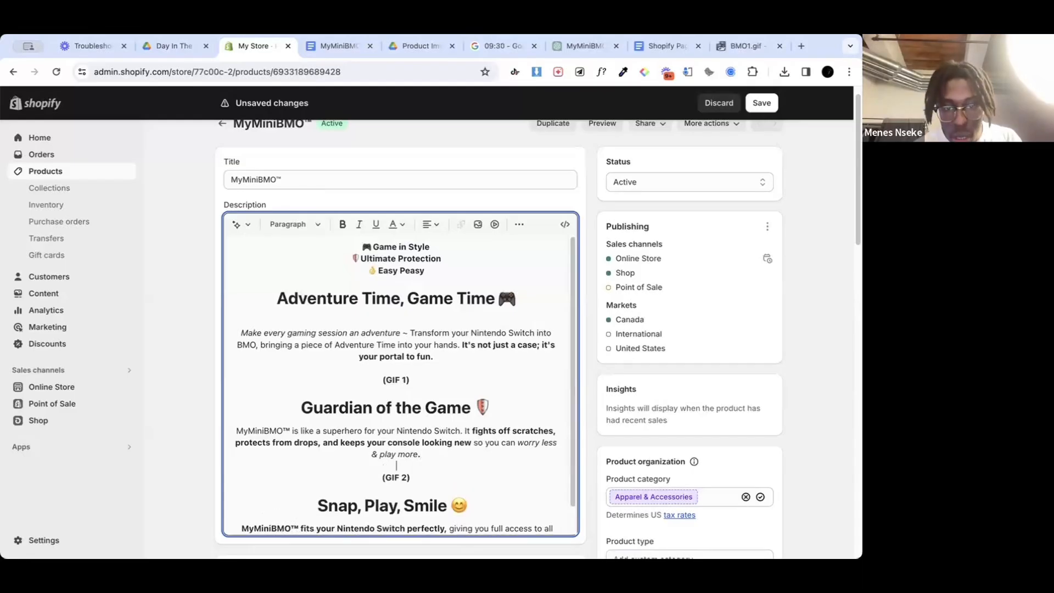
key("Up")
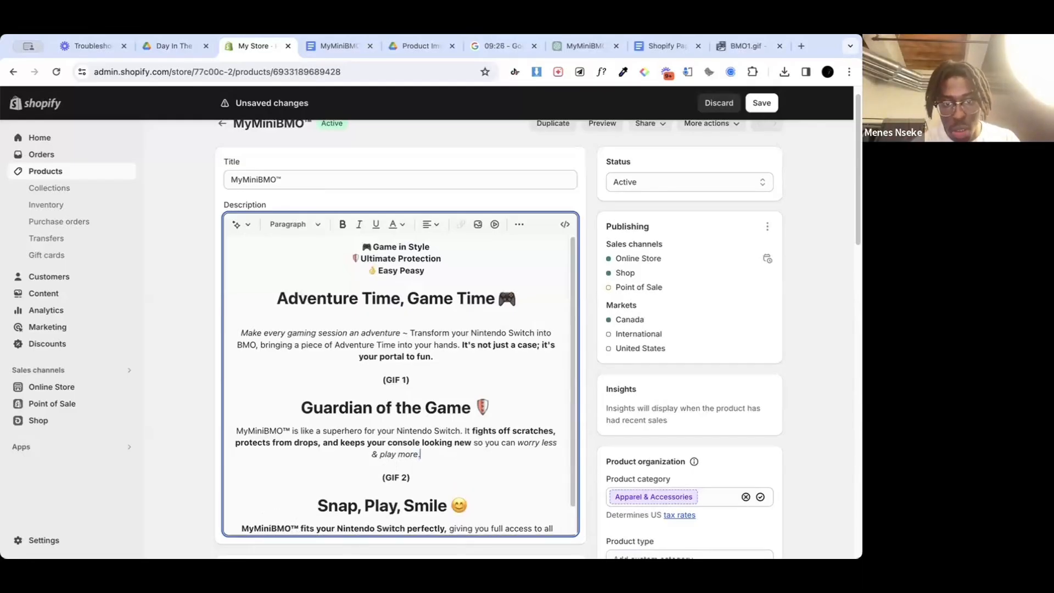
Step: Insert a blank line between the Snap, Play, Smile paragraph and the (GIF 3) placeholder
scroll(483, 364, "down", 3)
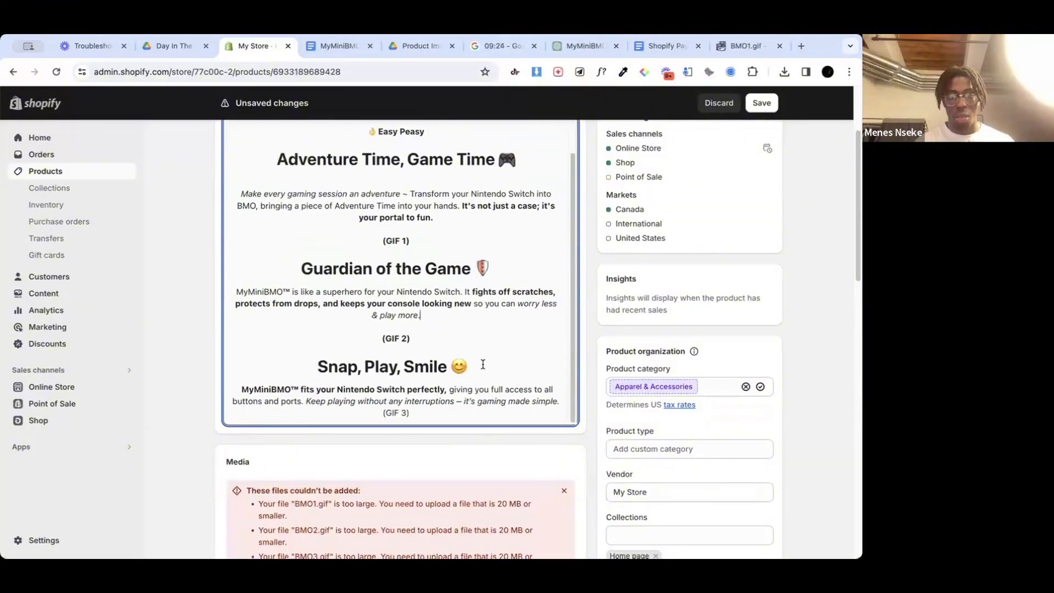
scroll(483, 364, "down", 1)
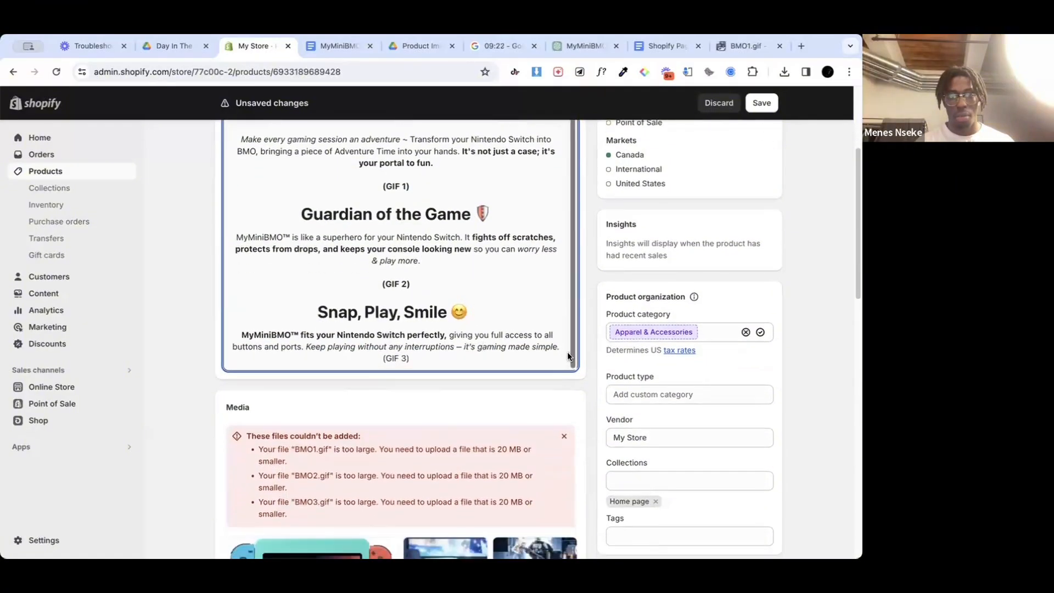
left_click(562, 350)
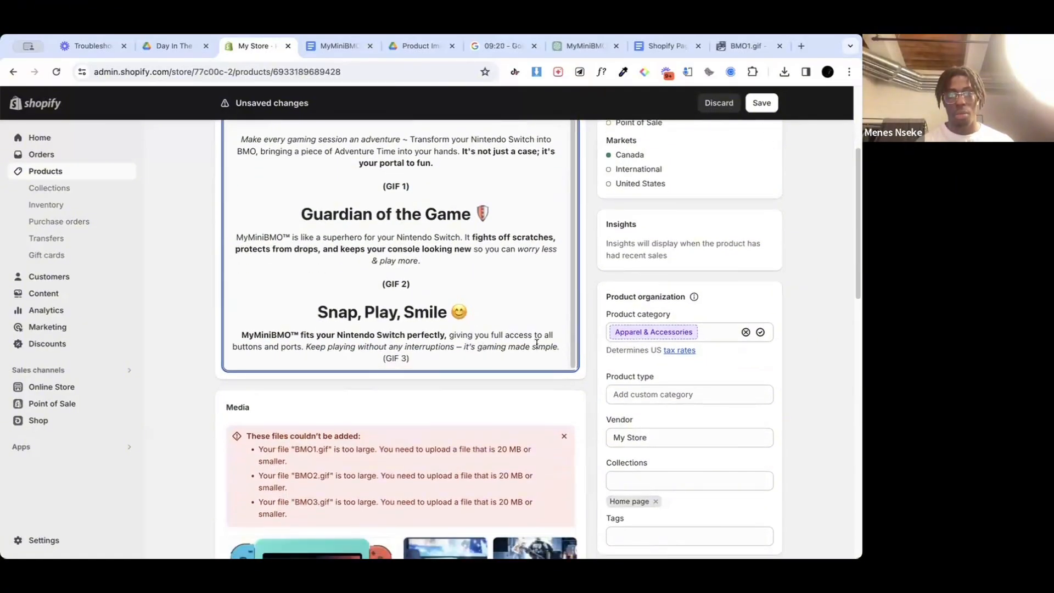
key("Return")
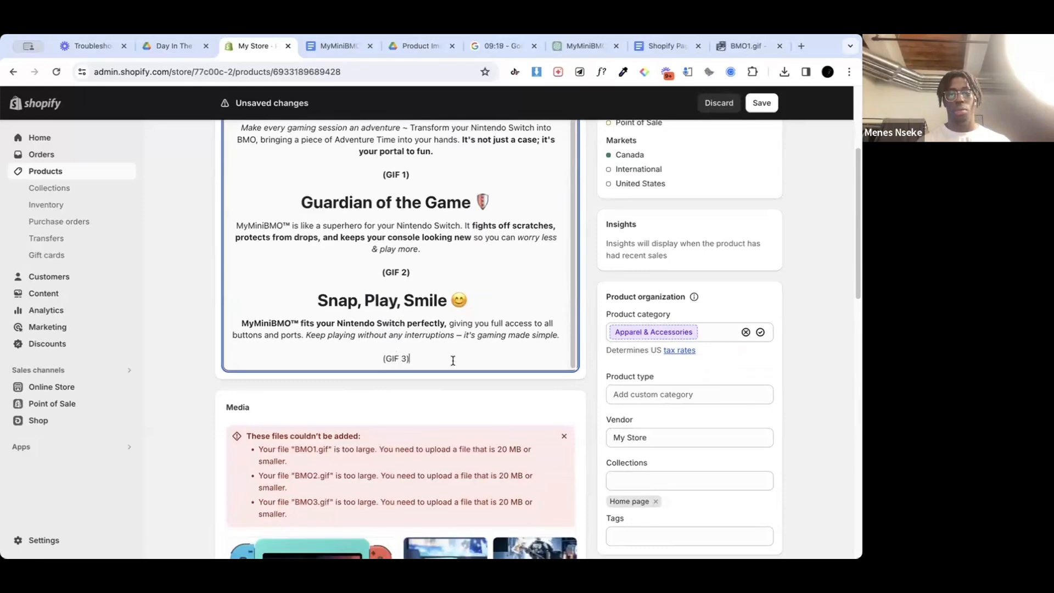
type("(GIF 3)")
key("Return")
scroll(494, 197, "up", 8)
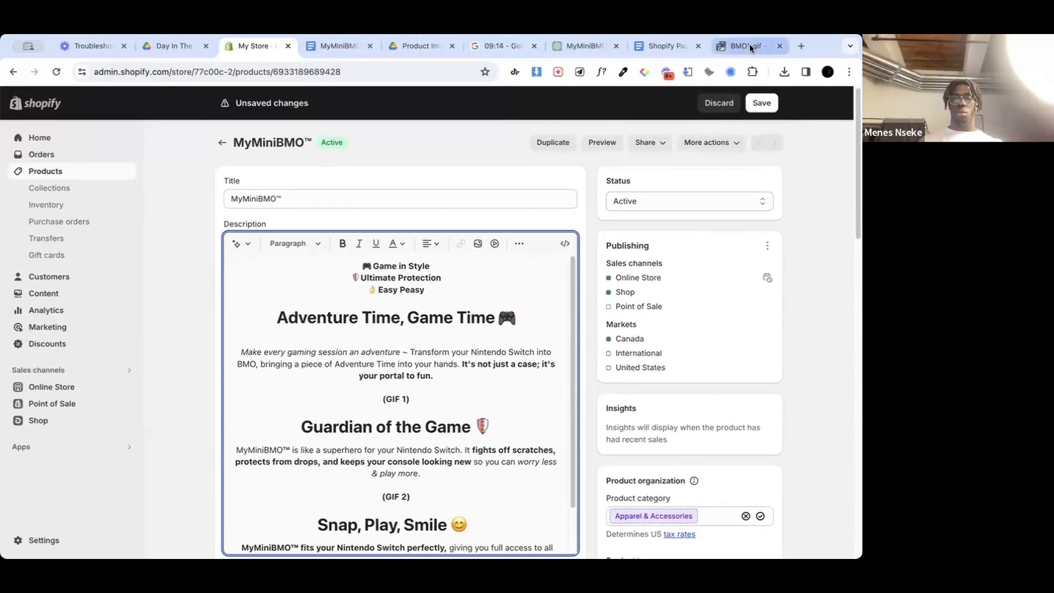
Step: Switch to the ezgif optimizer and examine the preview, file size and compression settings of BMO1.gif
left_click(749, 45)
scroll(485, 326, "down", 10)
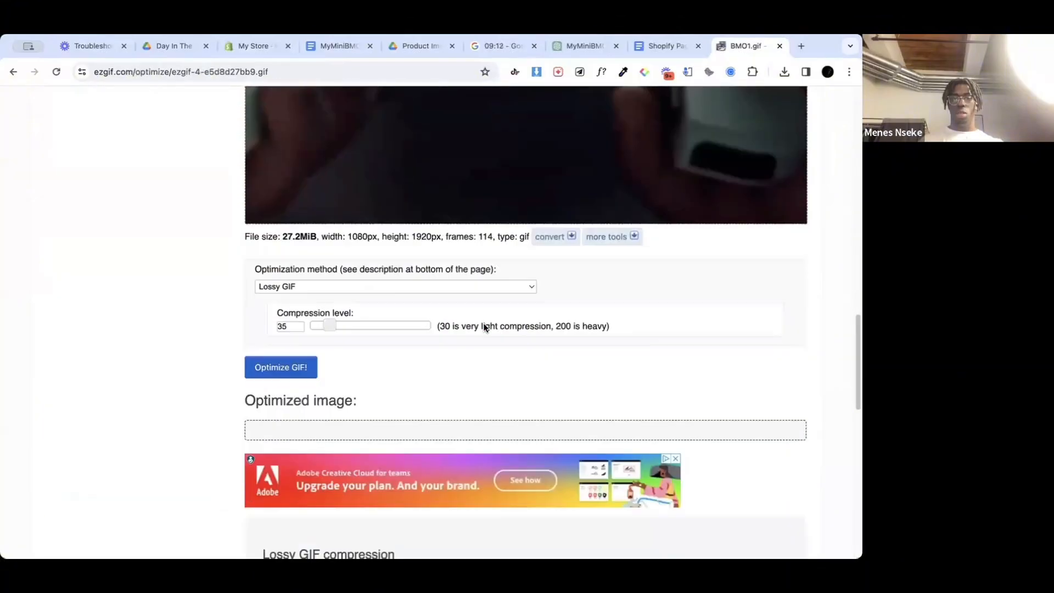
scroll(484, 327, "down", 5)
scroll(485, 327, "up", 15)
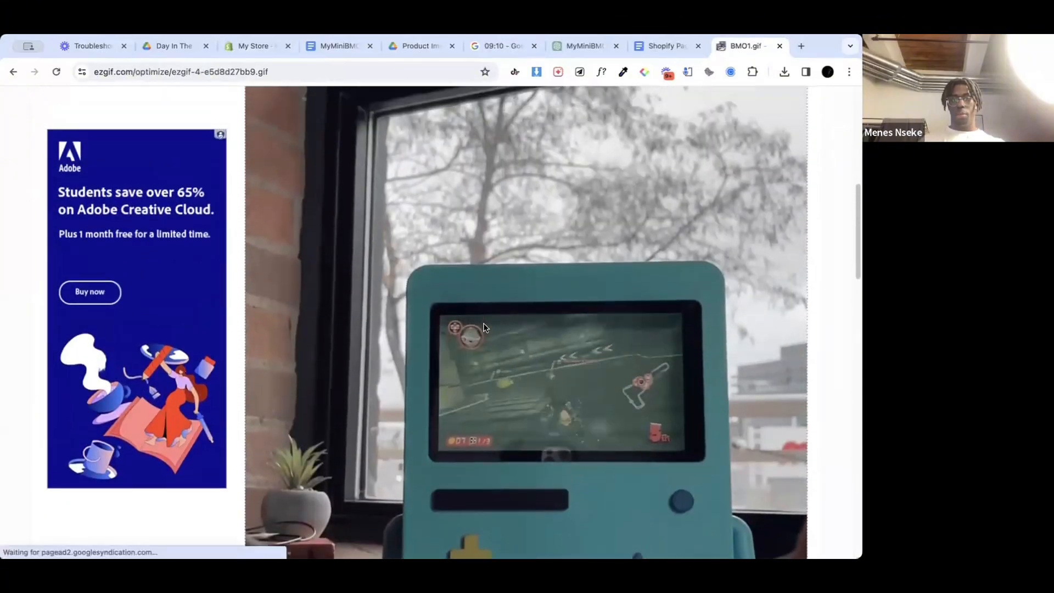
scroll(483, 328, "up", 3)
scroll(483, 328, "down", 4)
scroll(483, 328, "up", 2)
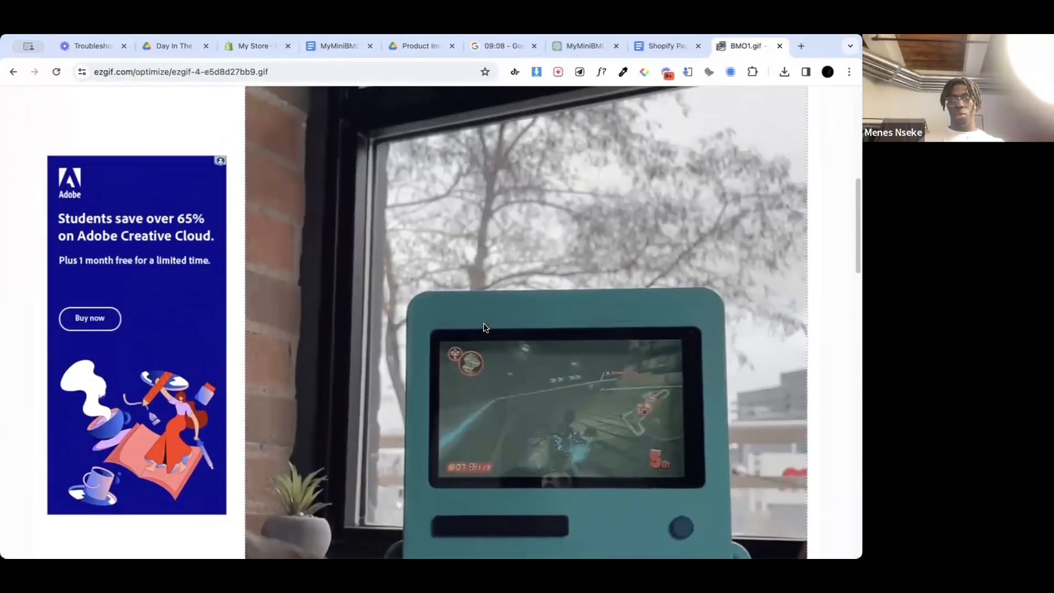
scroll(483, 328, "up", 1)
scroll(483, 328, "down", 1)
scroll(483, 327, "up", 5)
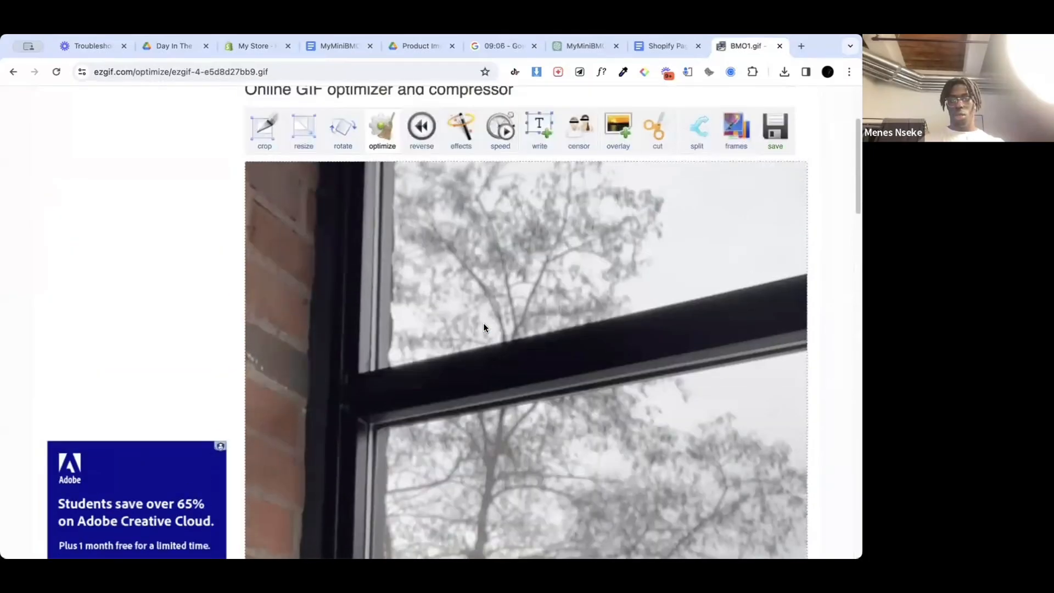
scroll(483, 328, "up", 3)
scroll(483, 328, "down", 2)
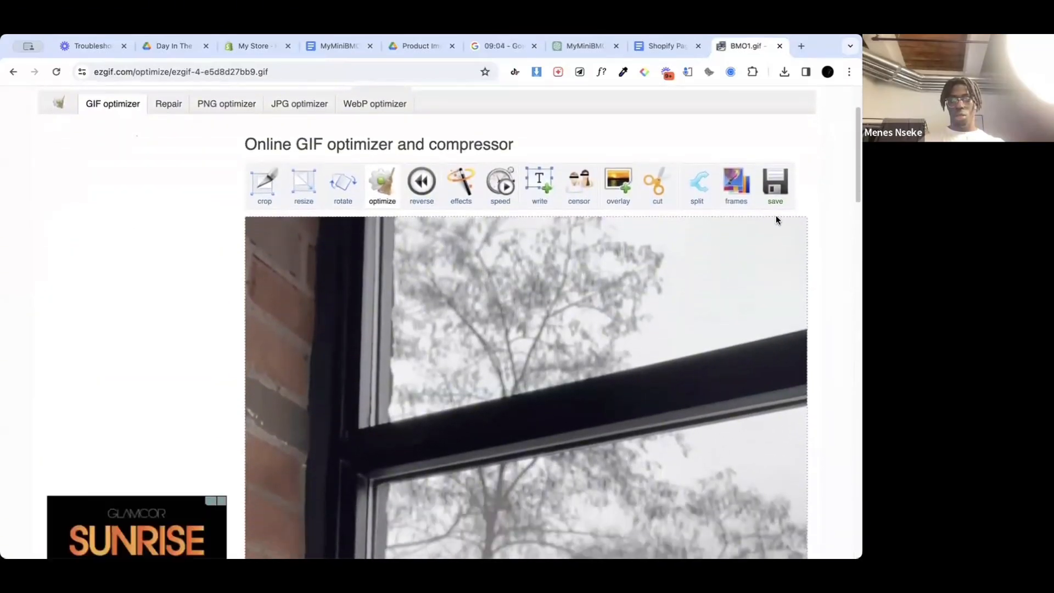
scroll(479, 433, "down", 18)
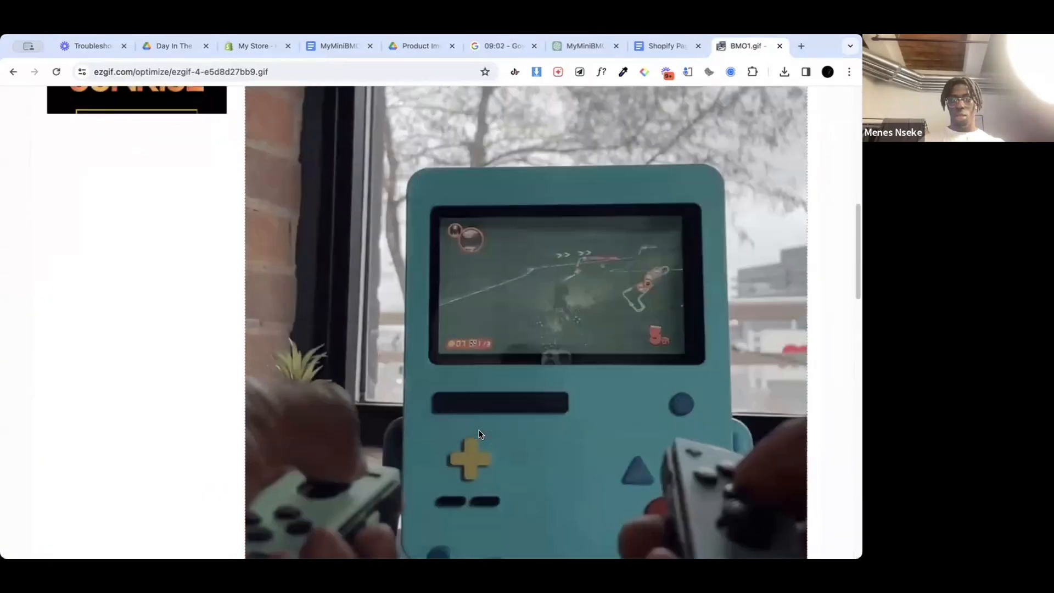
scroll(479, 432, "up", 4)
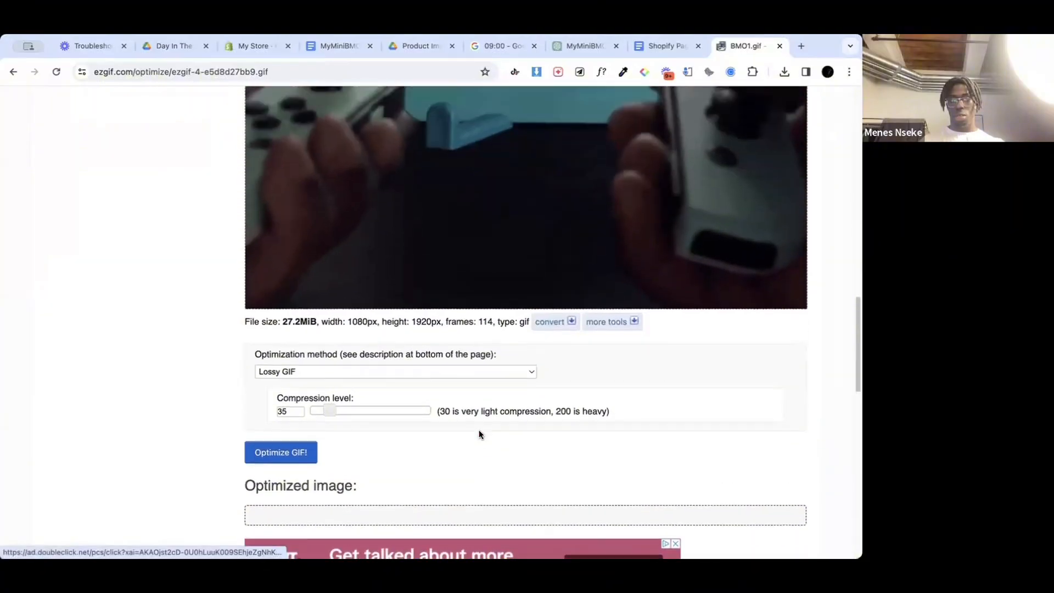
scroll(479, 434, "down", 2)
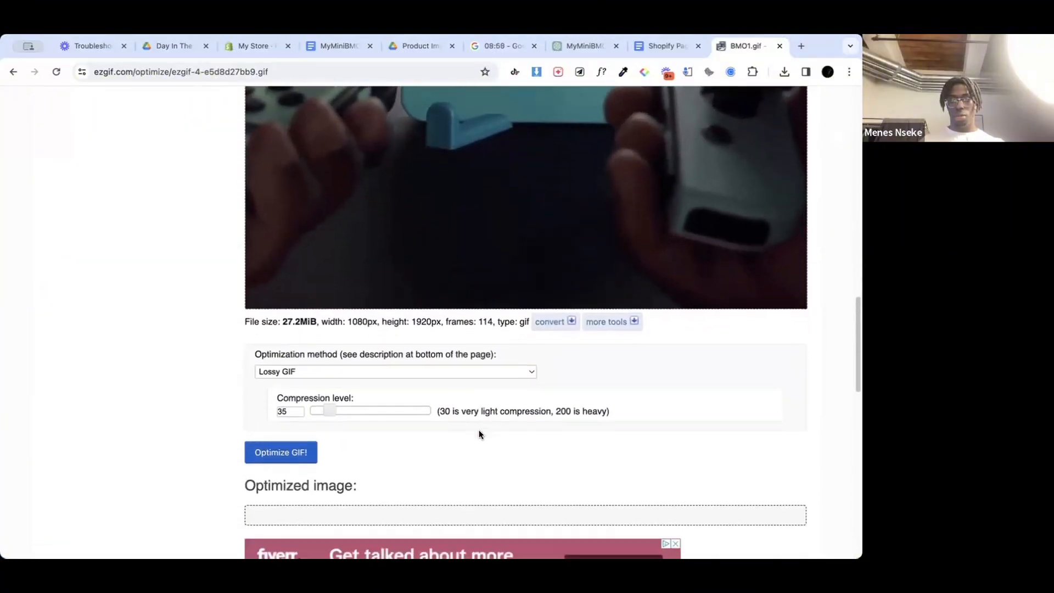
scroll(480, 434, "up", 1)
scroll(480, 433, "up", 1)
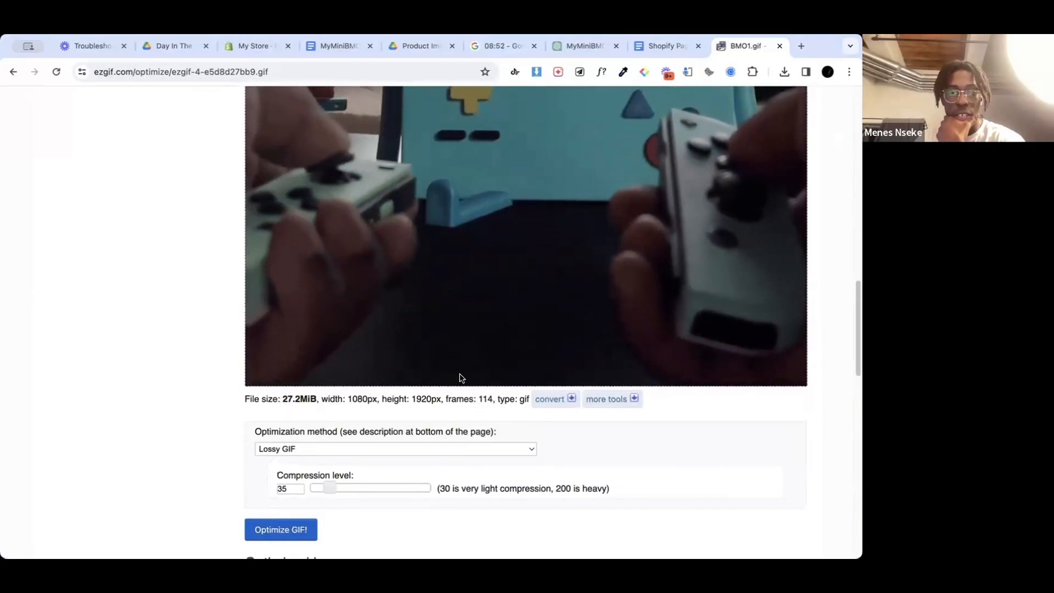
Step: Review the optimization methods available for BMO1.gif, keeping Lossy GIF selected
left_click(489, 449)
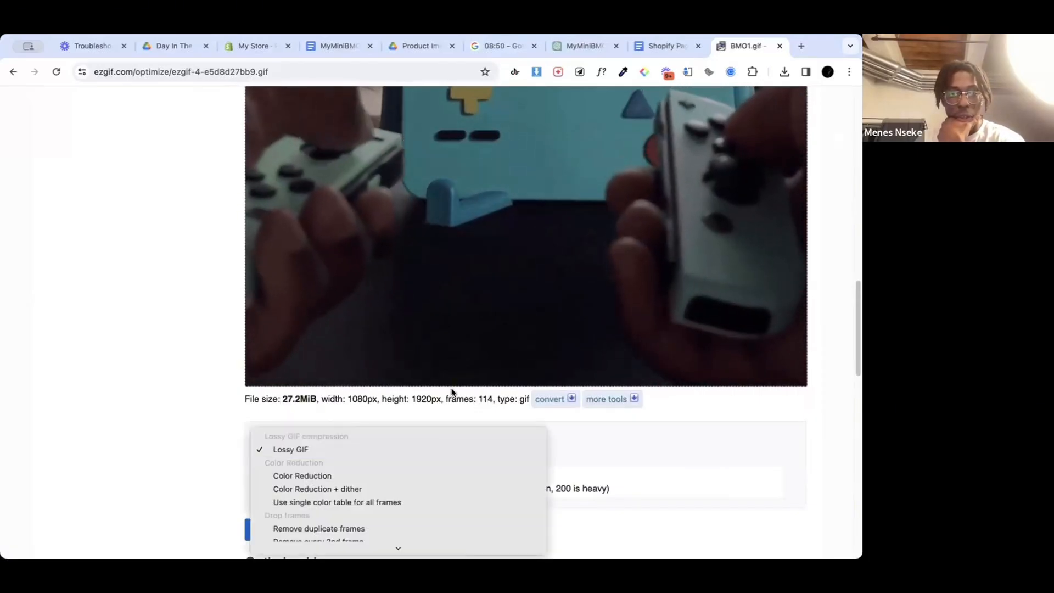
scroll(426, 492, "down", 2)
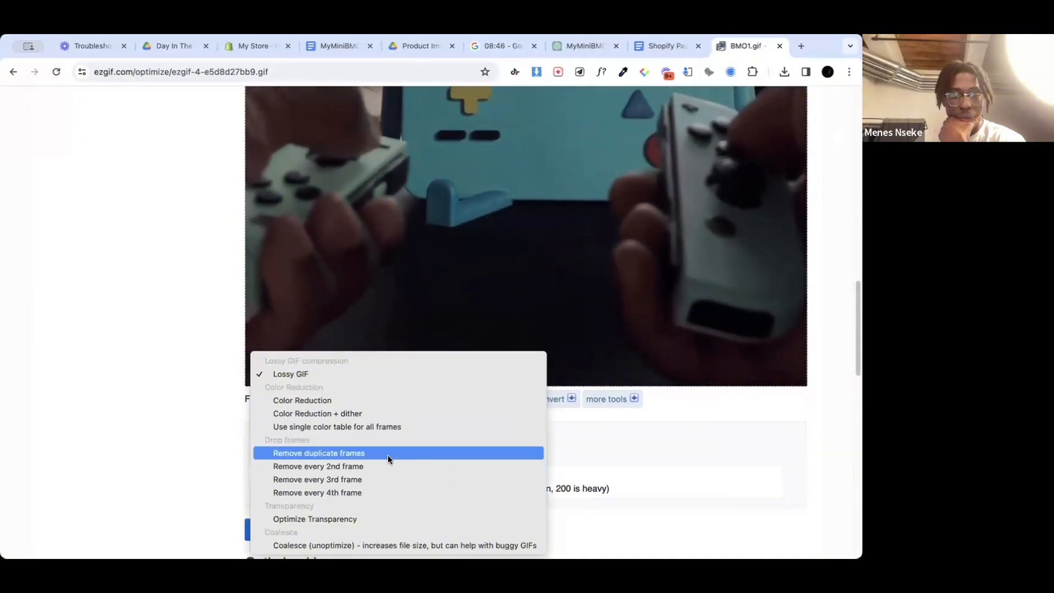
left_click(710, 423)
scroll(539, 311, "up", 15)
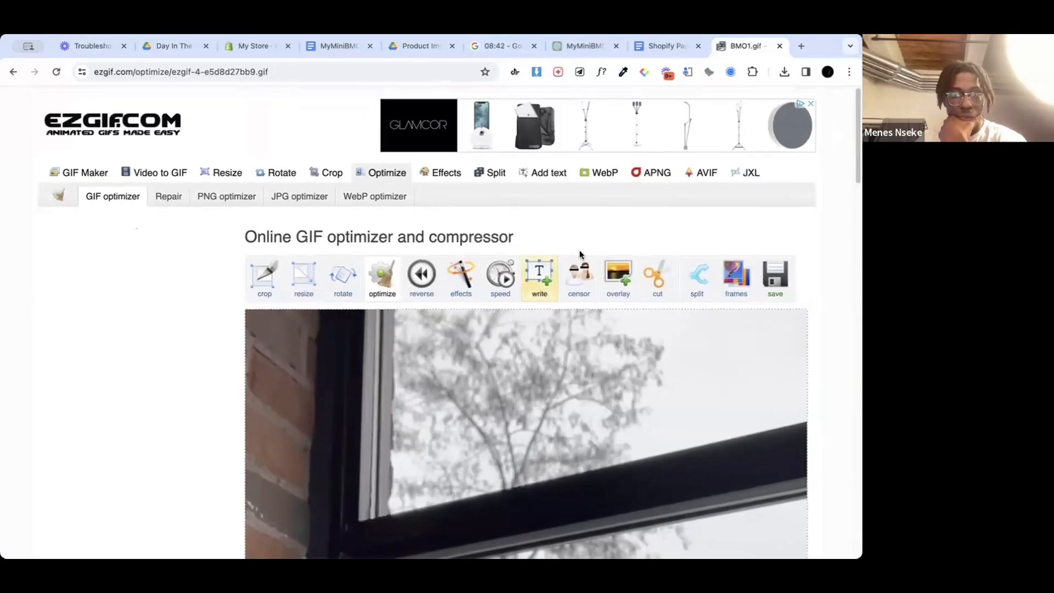
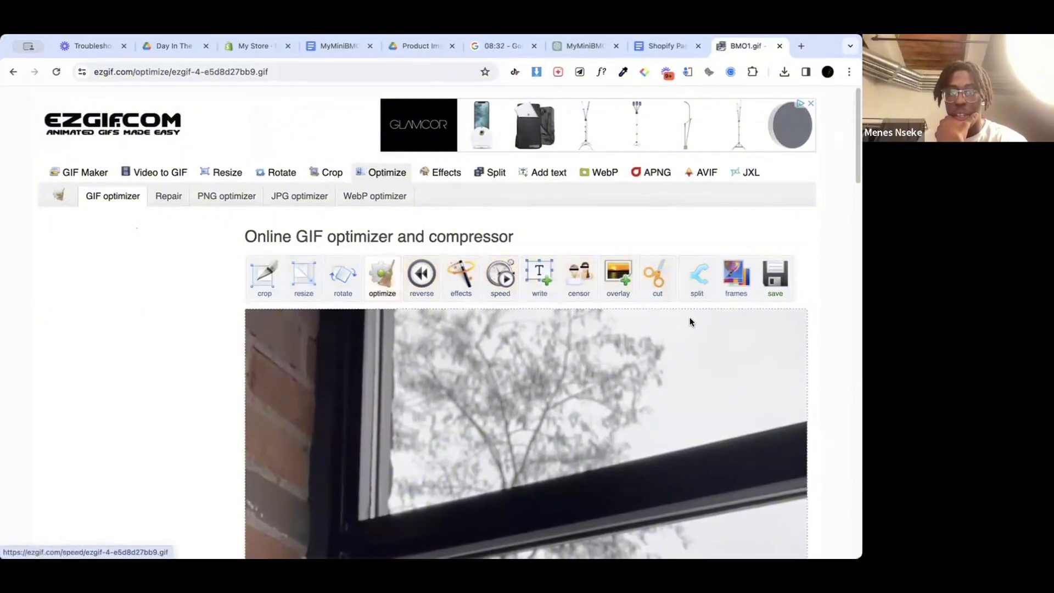
Step: Optimize BMO1.gif using the Remove duplicate frames method with the fuzz set to 10%
scroll(578, 314, "down", 20)
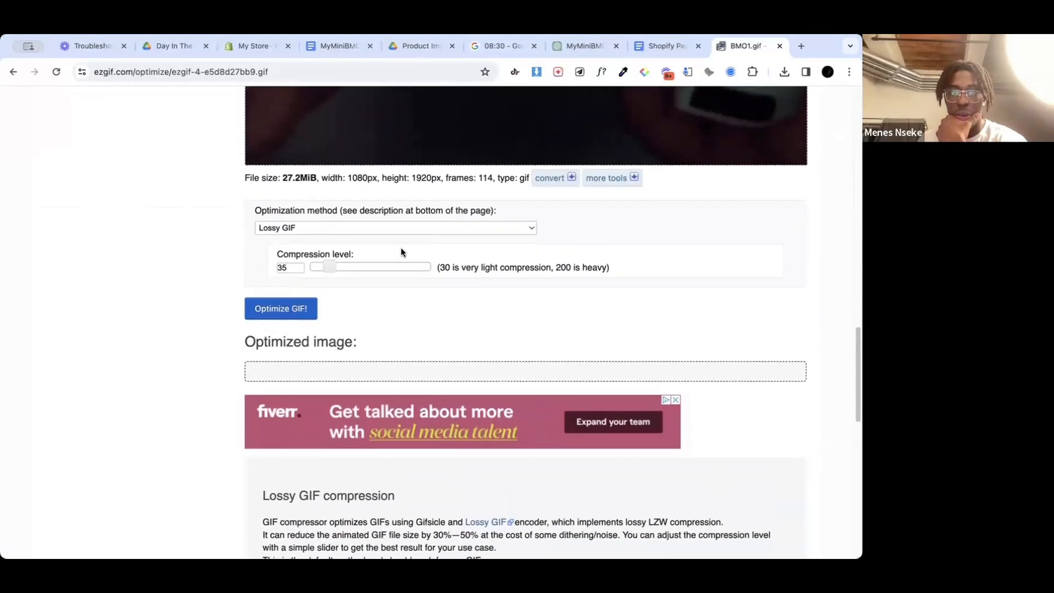
left_click(321, 228)
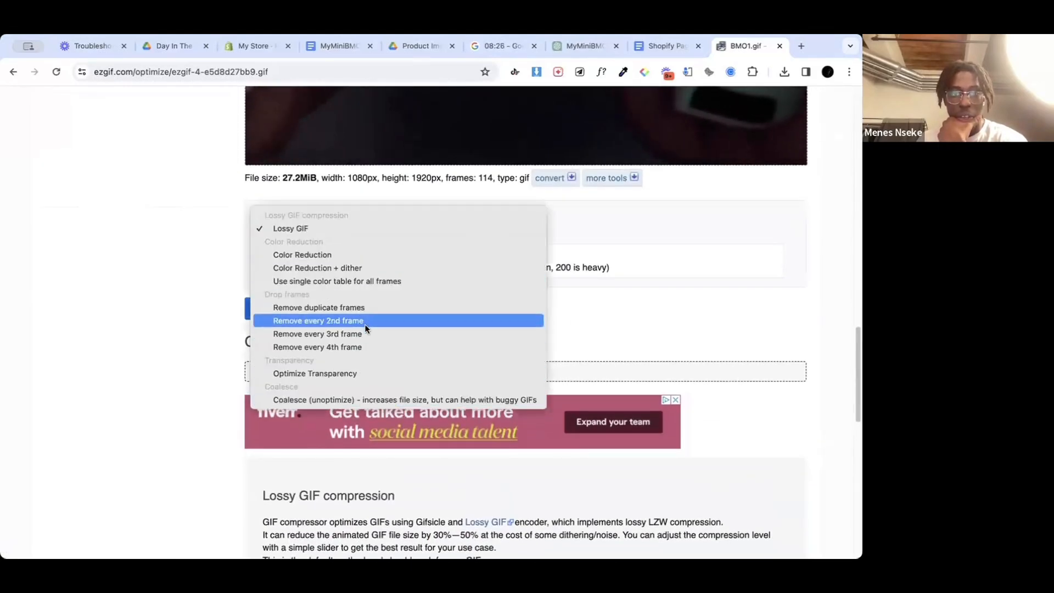
left_click(376, 306)
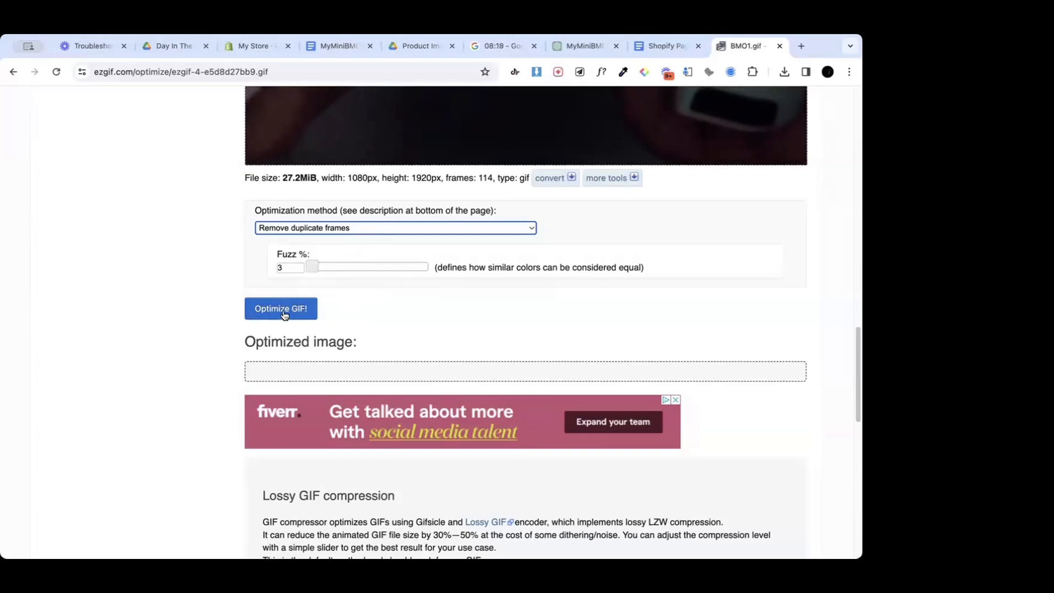
left_click(320, 267)
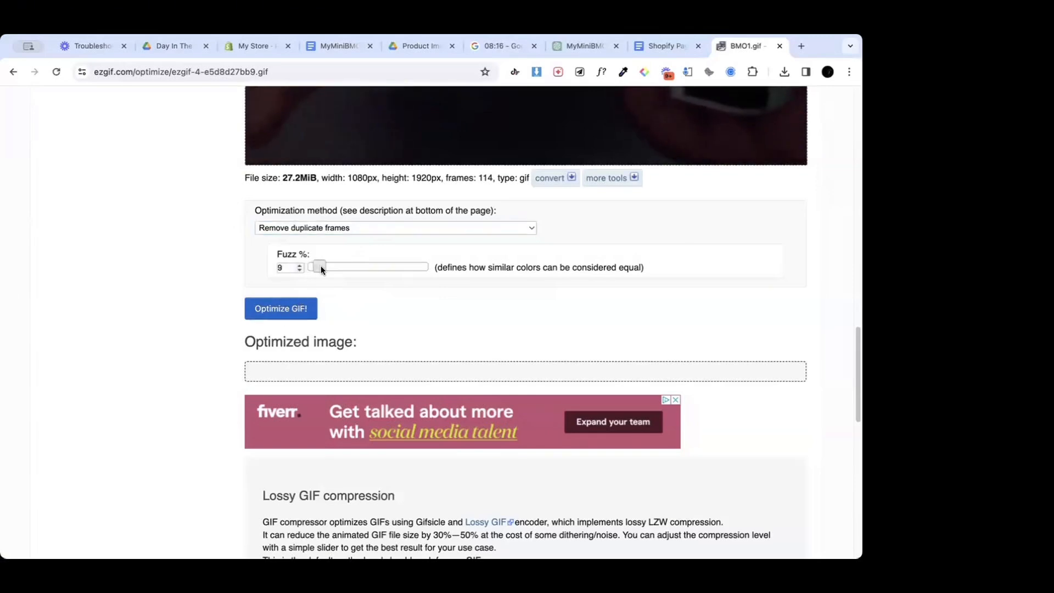
left_click_drag(321, 266, 327, 262)
scroll(328, 262, "up", 20)
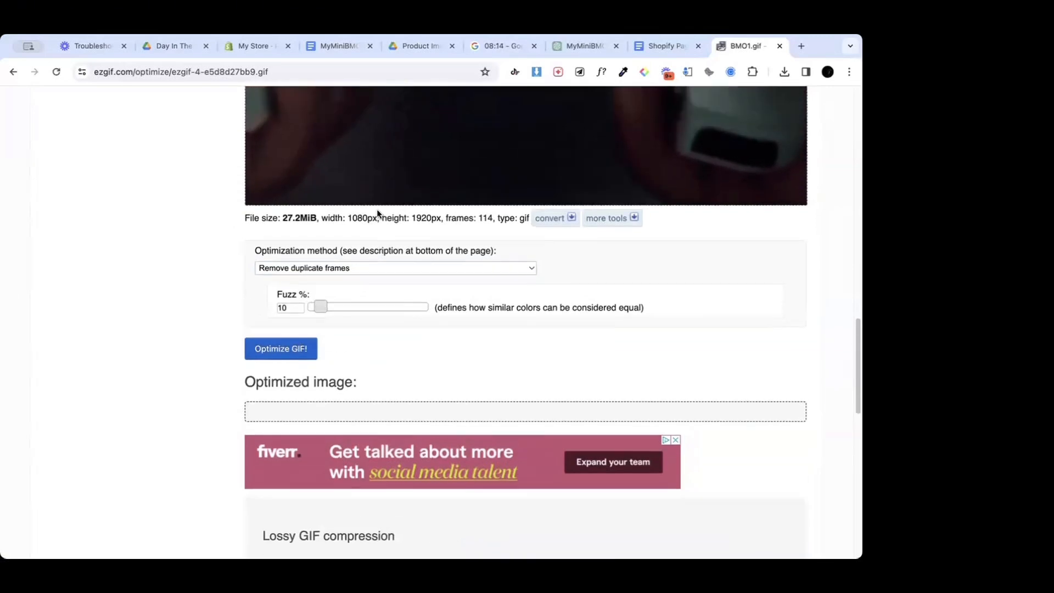
scroll(354, 262, "down", 1)
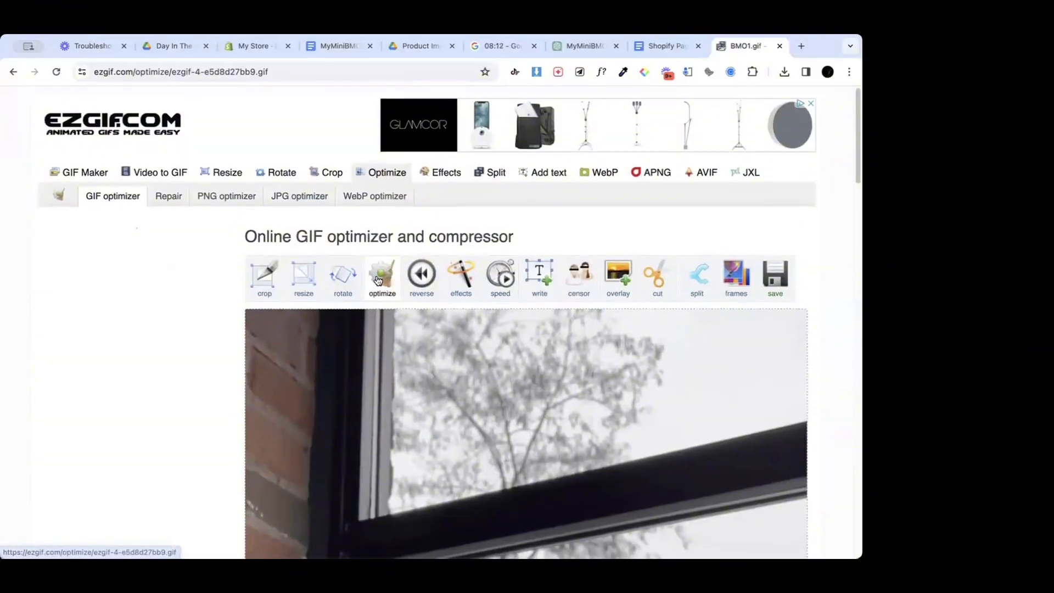
scroll(368, 354, "down", 5)
scroll(368, 353, "down", 10)
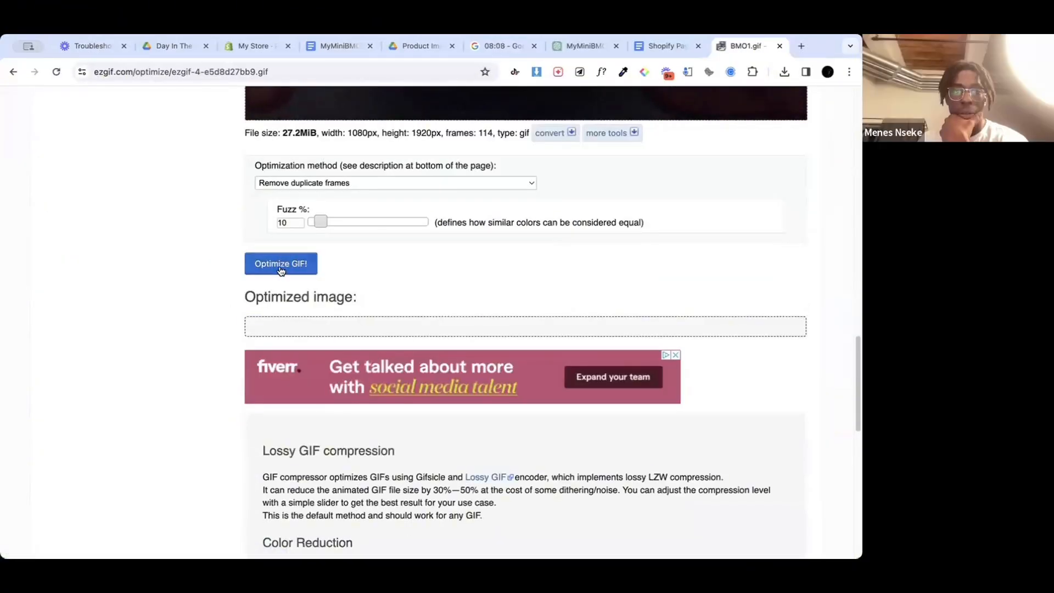
left_click(291, 269)
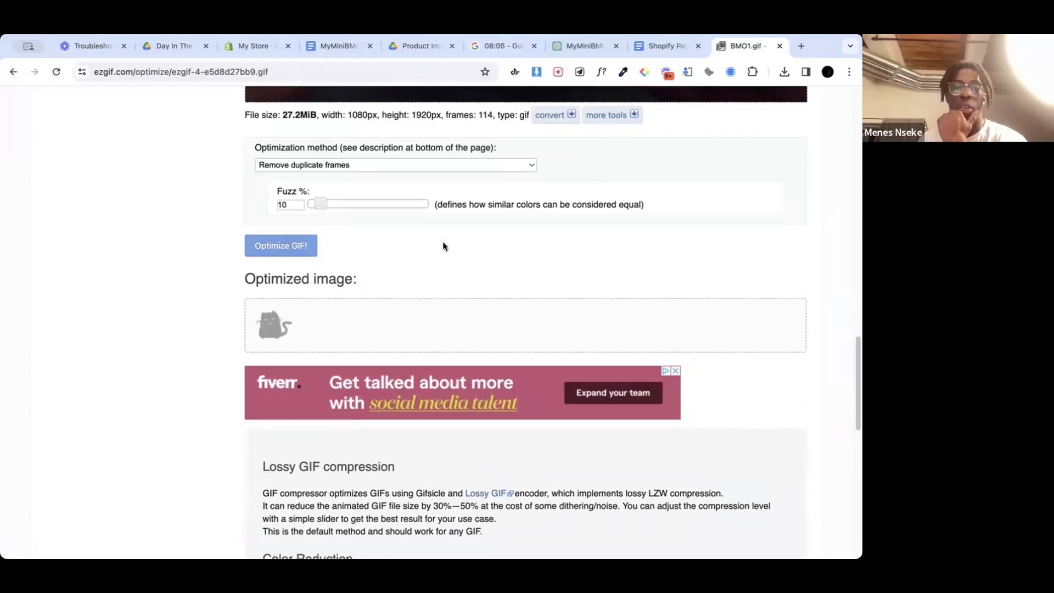
Step: Review the optimization methods and check the file size of the optimized BMO1.gif
scroll(426, 242, "up", 1)
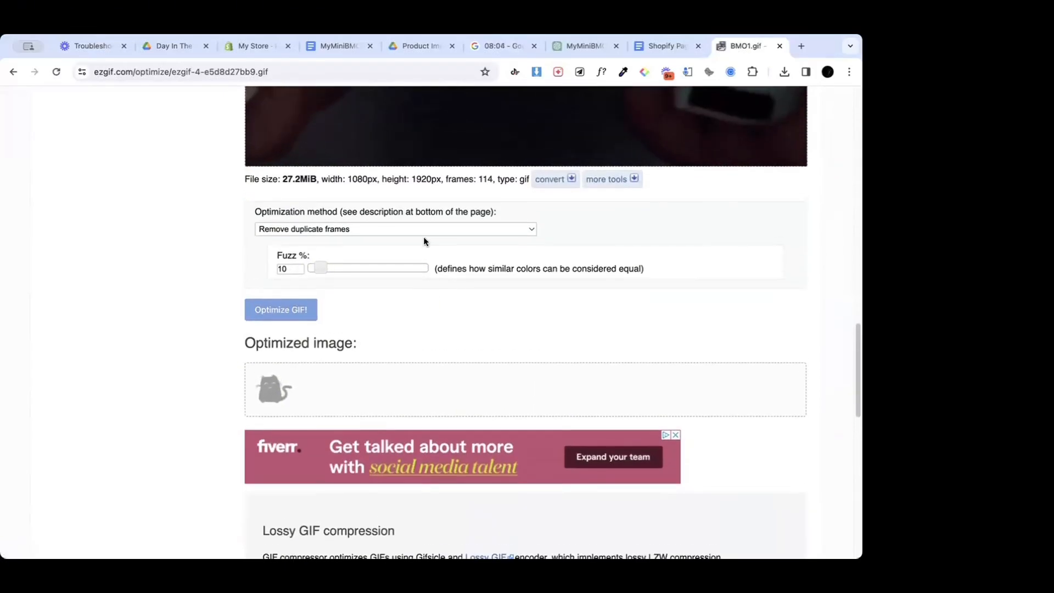
left_click(423, 229)
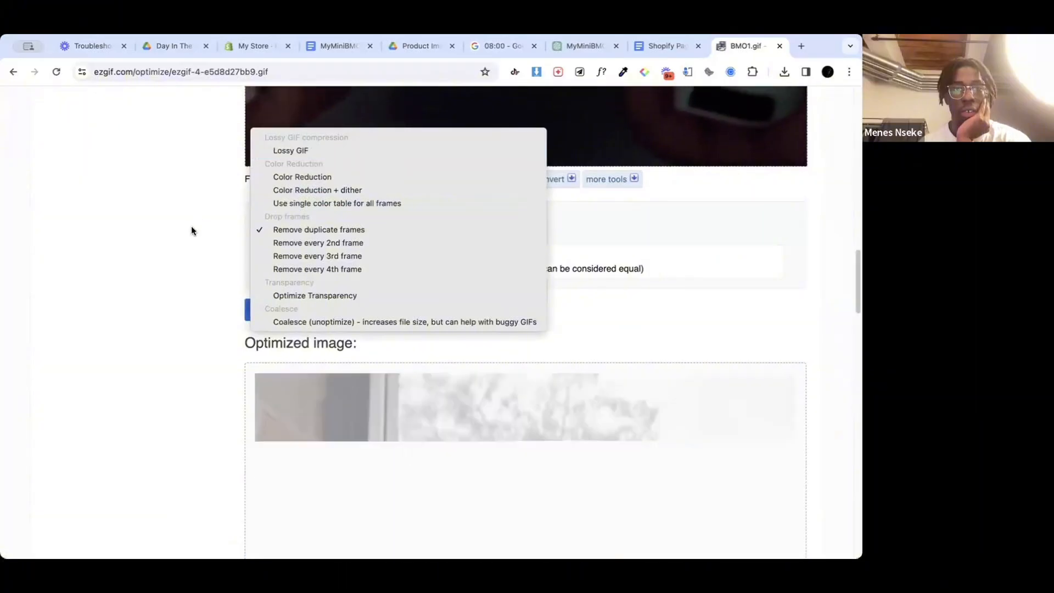
left_click(211, 291)
scroll(212, 291, "down", 5)
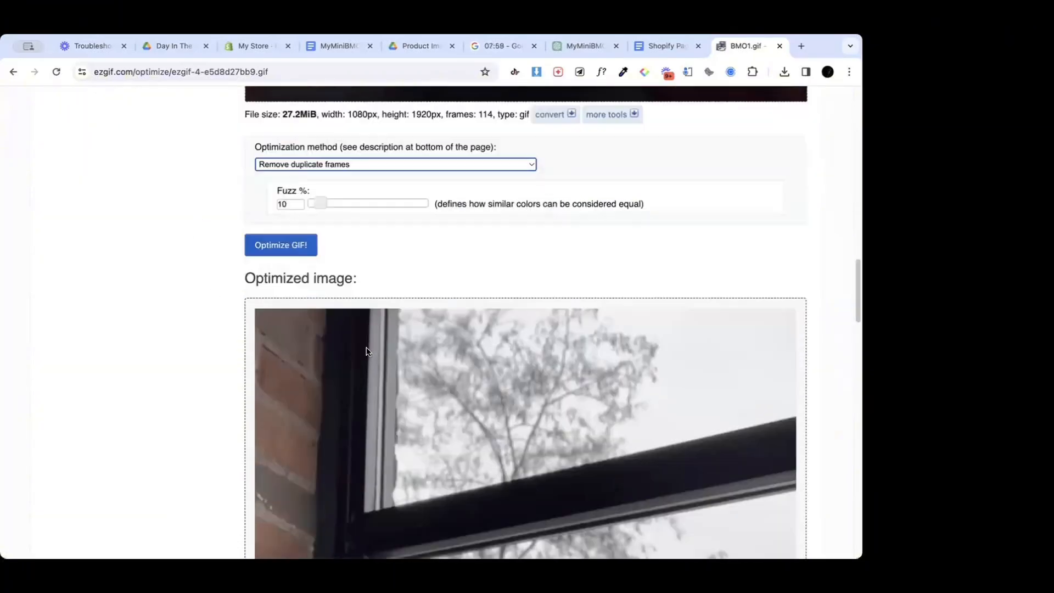
scroll(367, 347, "down", 10)
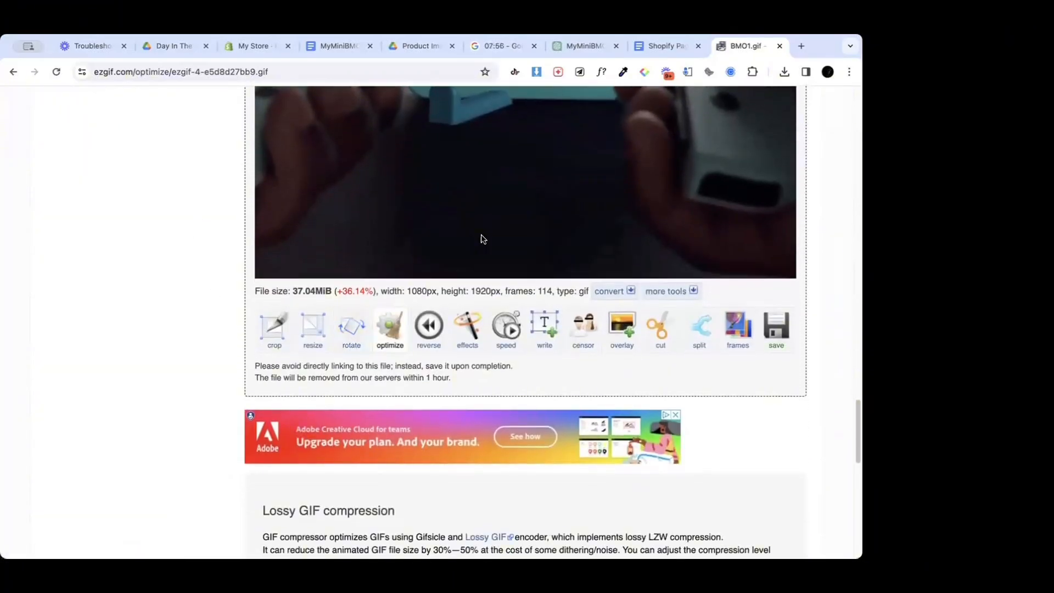
Step: Optimize BMO1.gif again using the Lossy GIF method with a compression level of 60
scroll(483, 238, "up", 5)
scroll(482, 236, "up", 10)
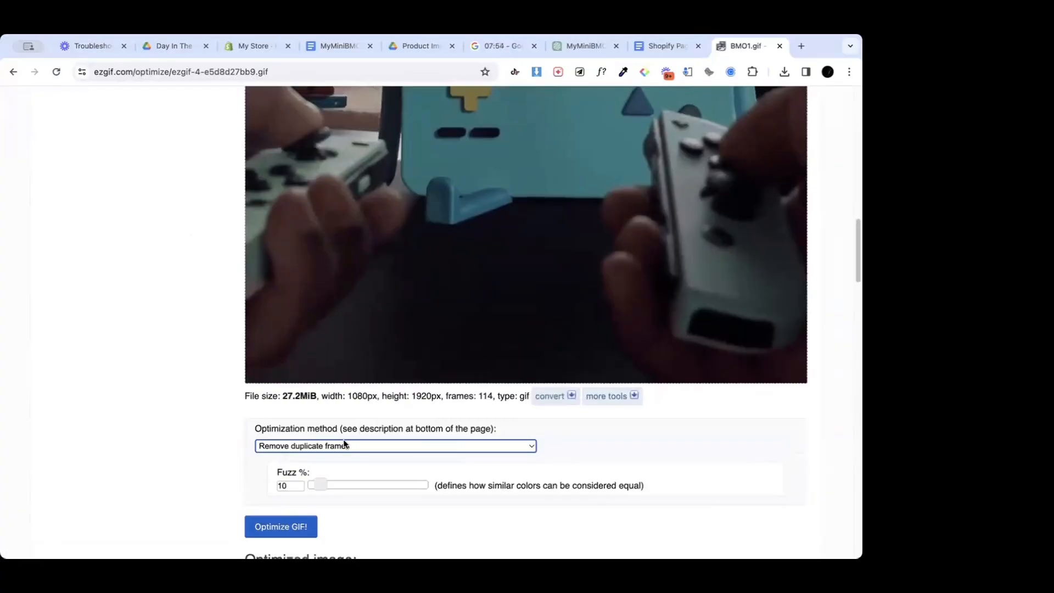
left_click(341, 446)
left_click(319, 367)
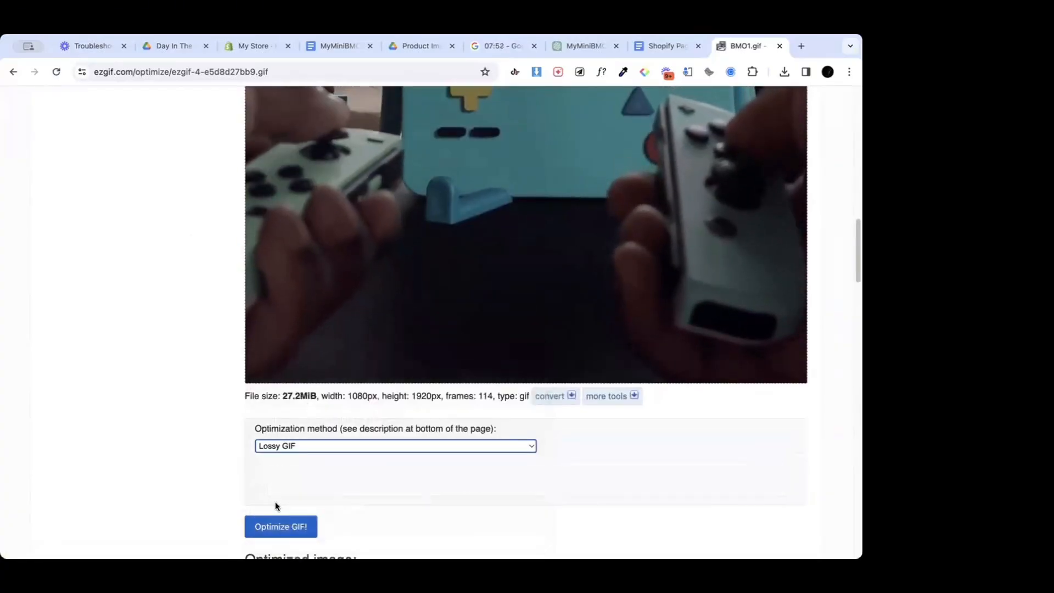
scroll(275, 502, "down", 3)
scroll(393, 347, "down", 1)
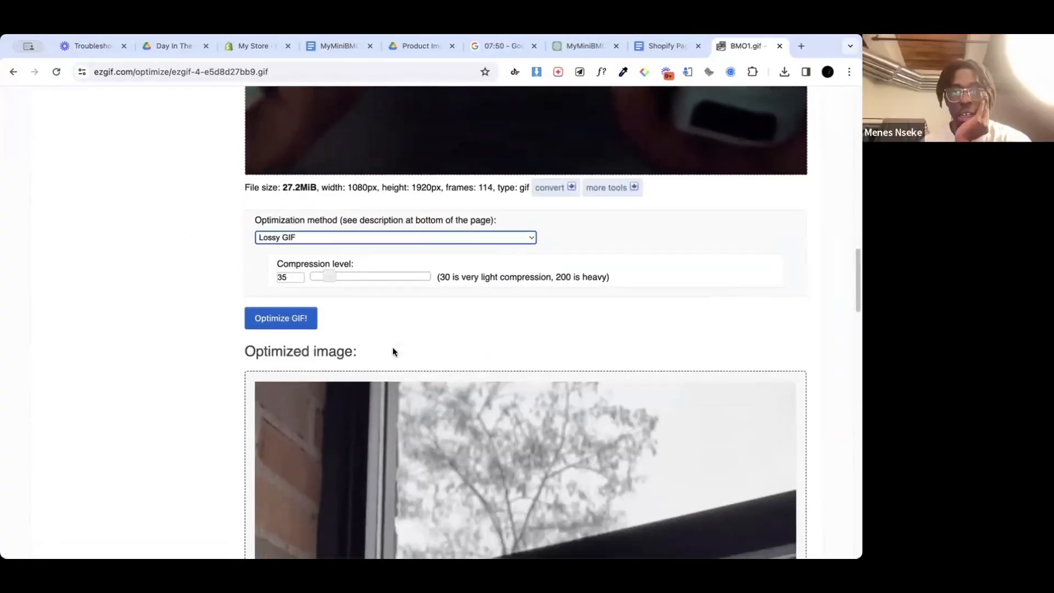
left_click_drag(329, 263, 345, 267)
left_click_drag(345, 263, 347, 264)
left_click(299, 266)
left_click(296, 315)
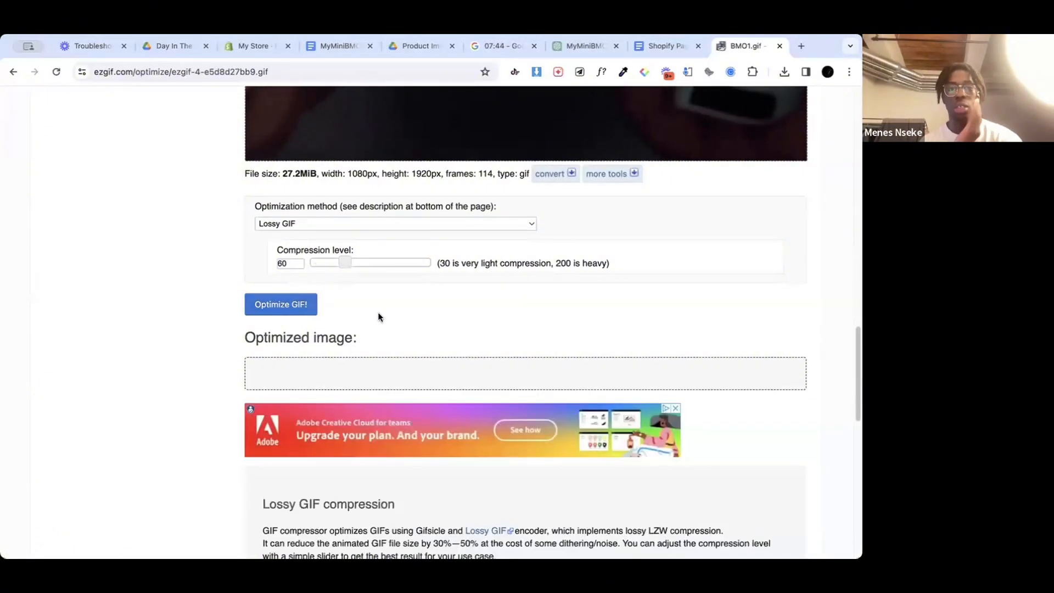
scroll(403, 319, "down", 3)
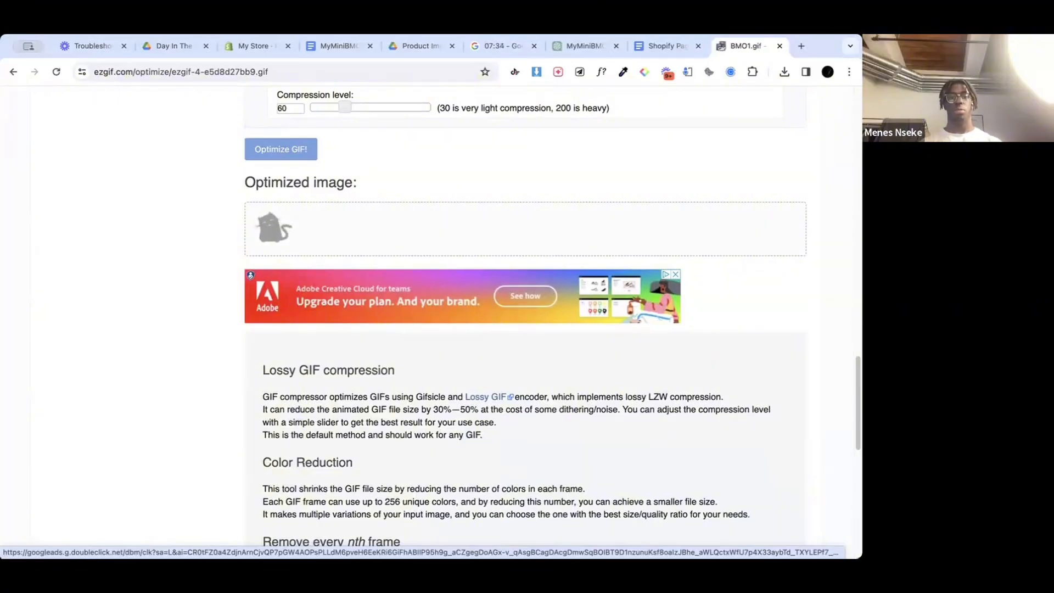
Step: Switch to the Shopify admin and save the unsaved changes to the MyMiniBMO product
left_click(331, 44)
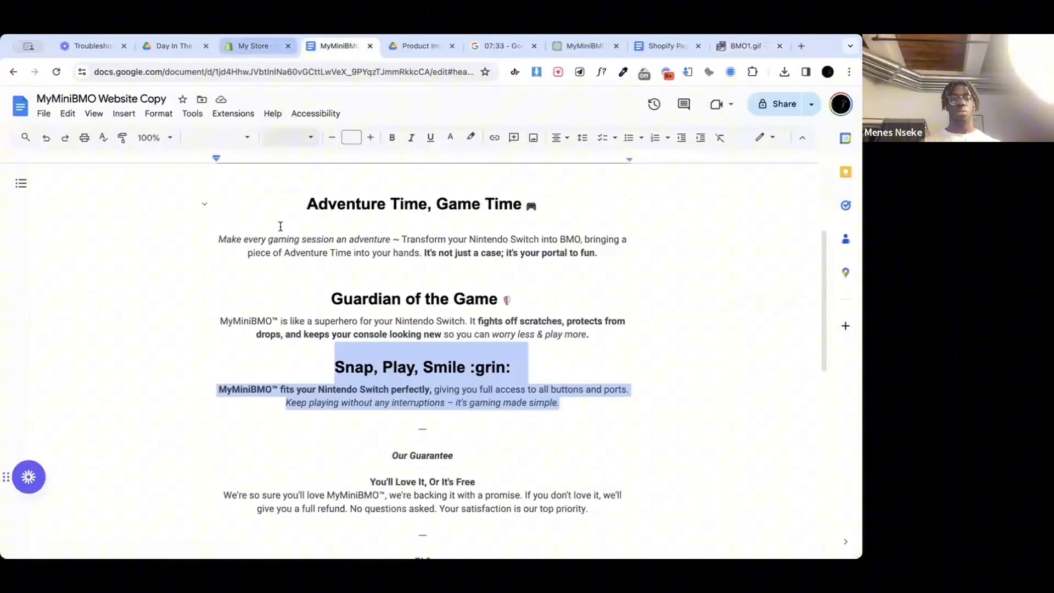
left_click(254, 47)
scroll(385, 392, "down", 2)
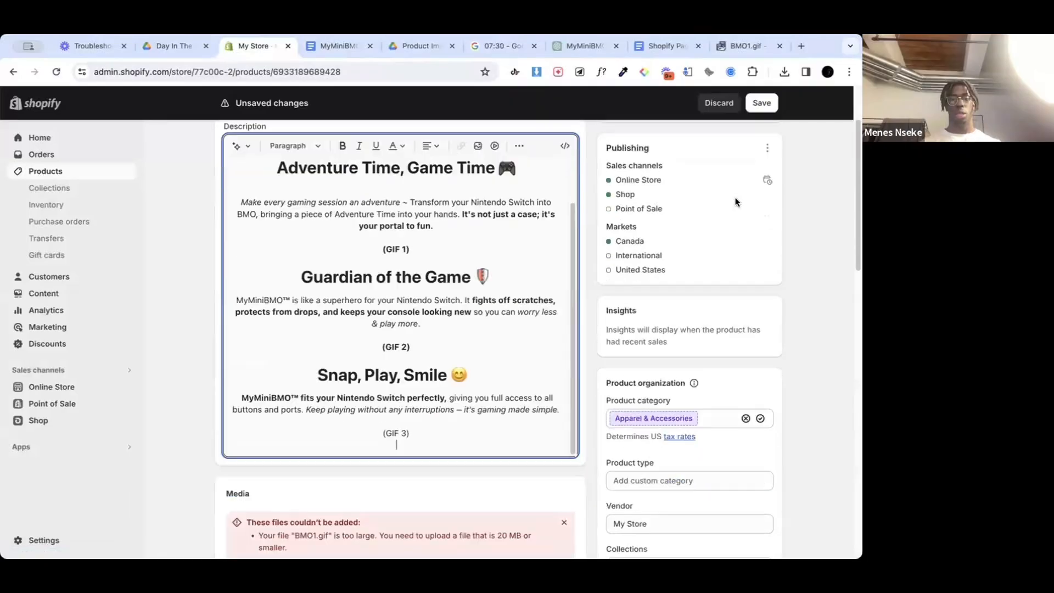
left_click(765, 104)
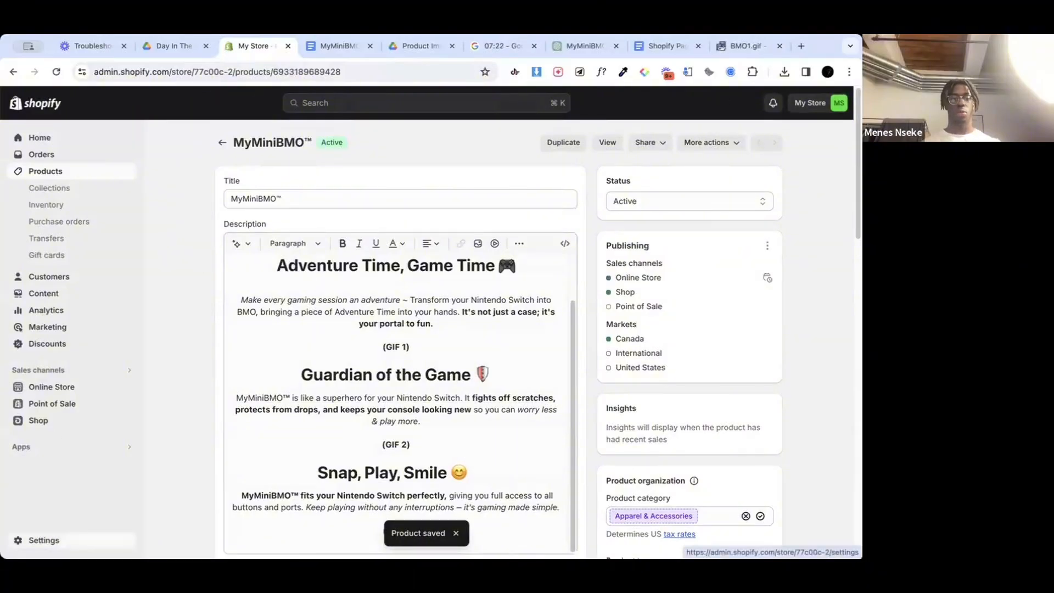
Step: Change the store name to MyMiniBMO in the store details, save the profile and close the settings
left_click(44, 539)
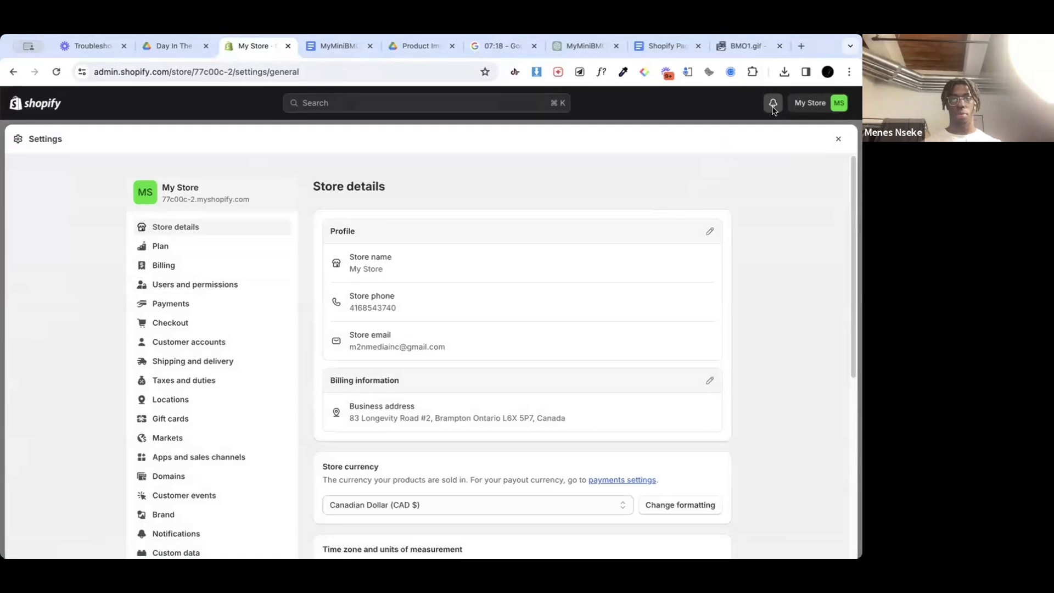
left_click(710, 230)
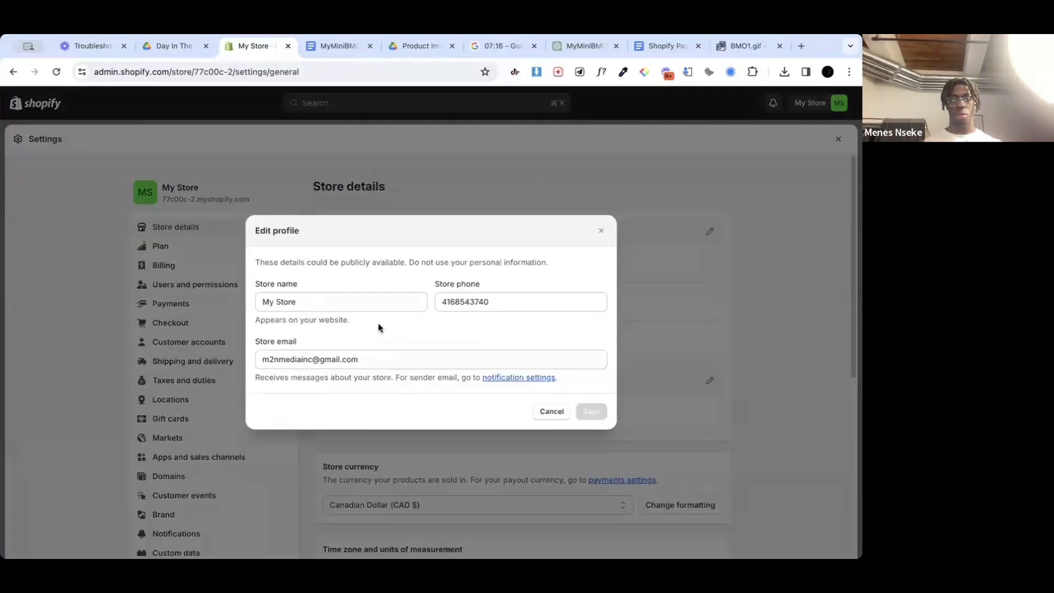
left_click(329, 301)
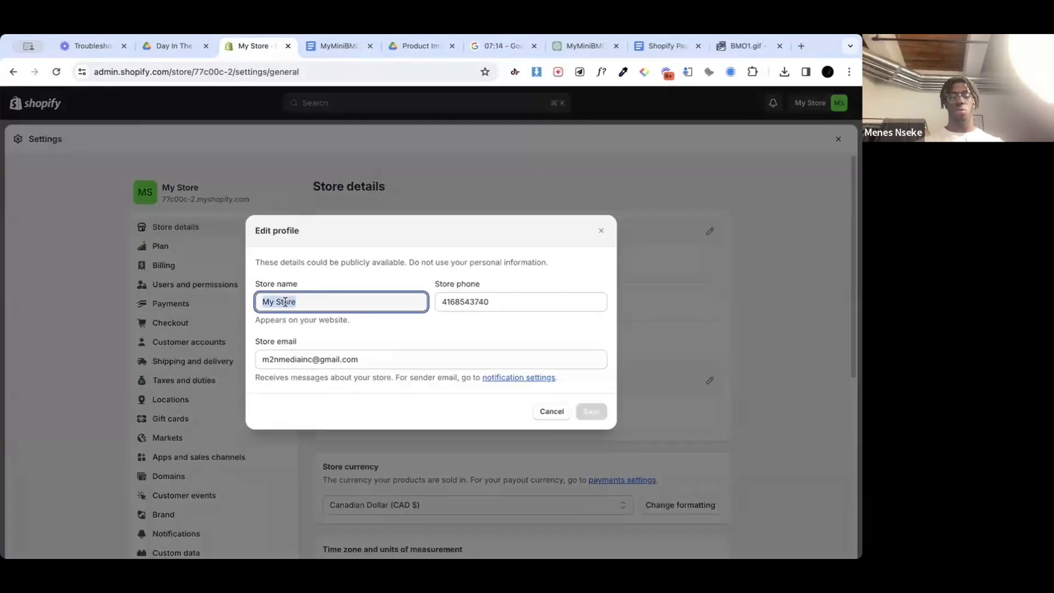
type("My")
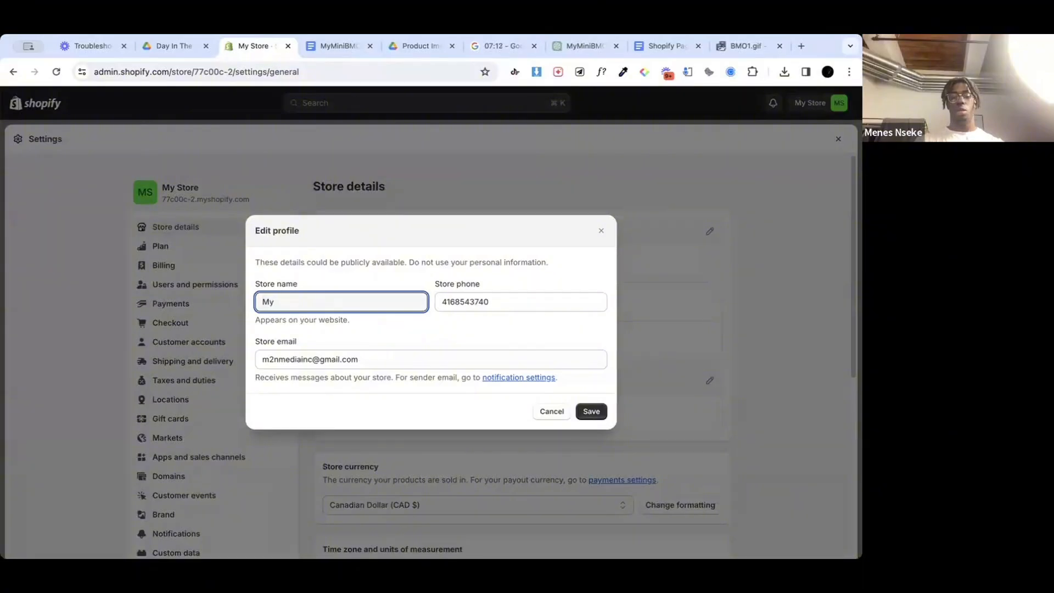
type("MiniBMO")
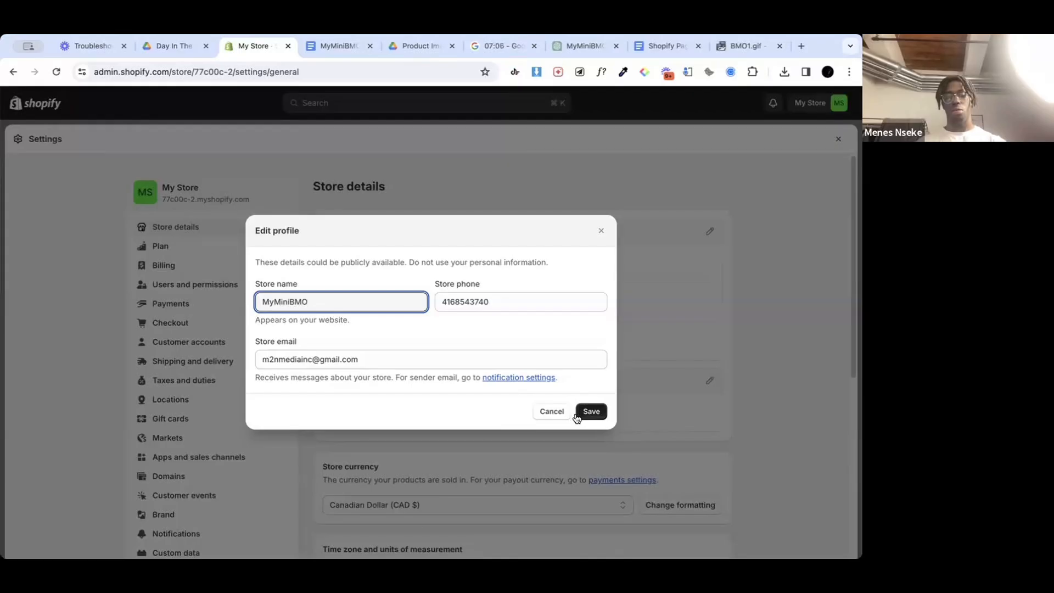
left_click(597, 414)
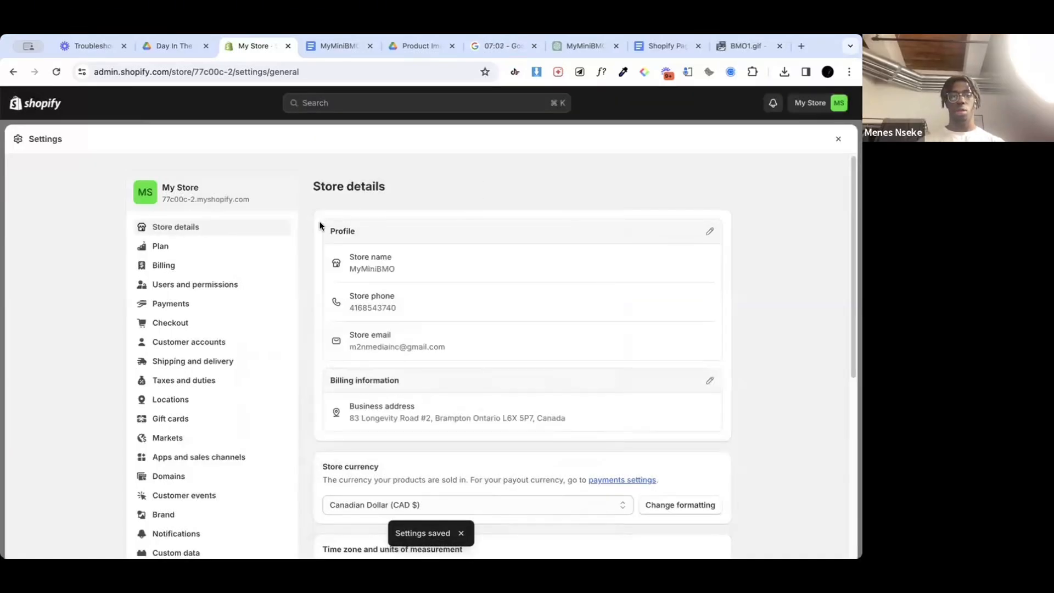
left_click_drag(647, 134, 621, 236)
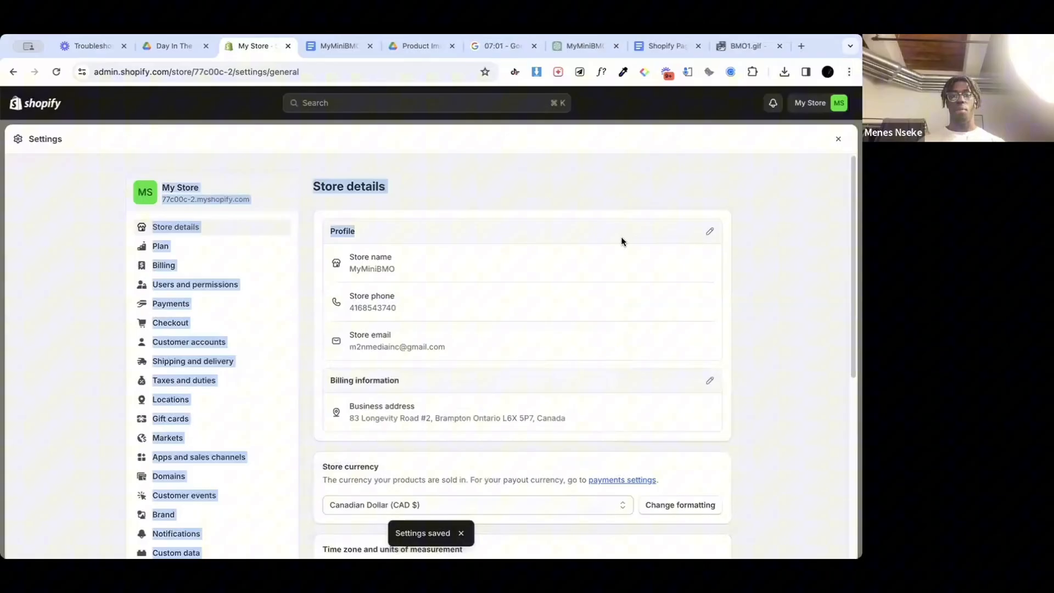
left_click(636, 113)
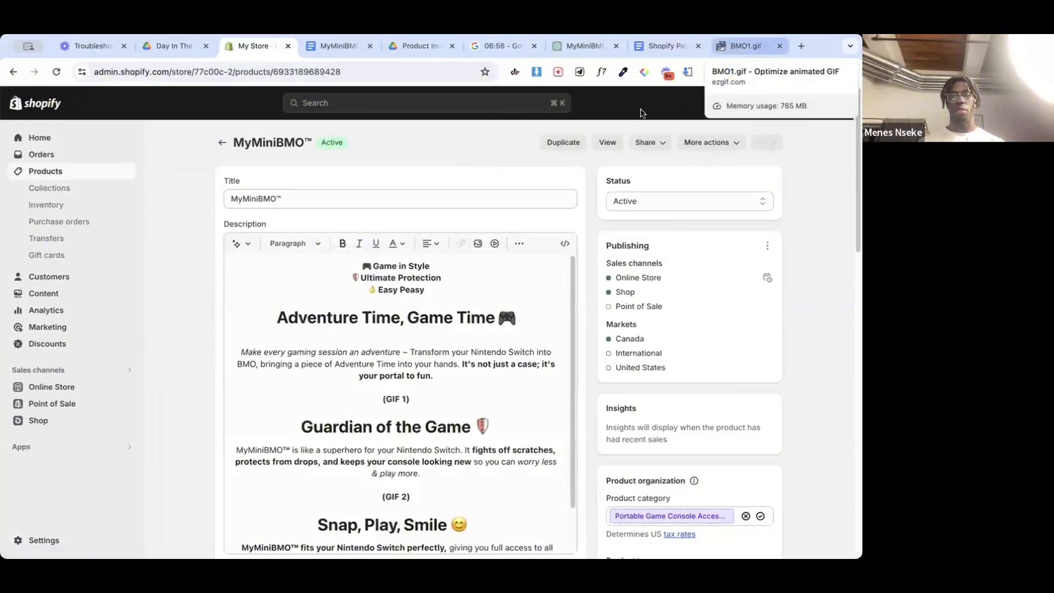
Step: Check the store name in the account menu and review the store details settings
left_click(810, 104)
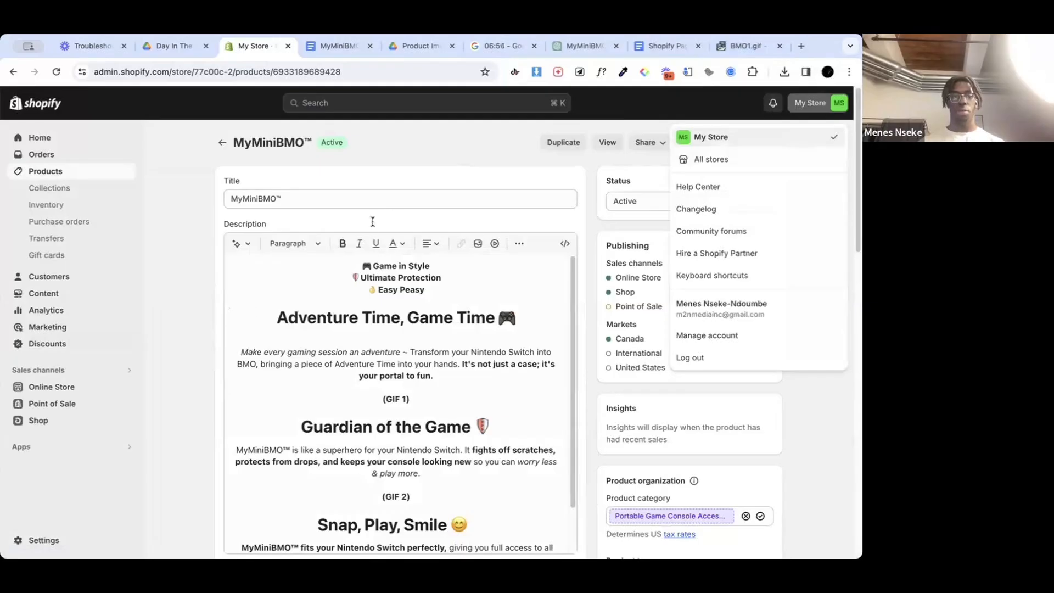
left_click(178, 368)
left_click(53, 536)
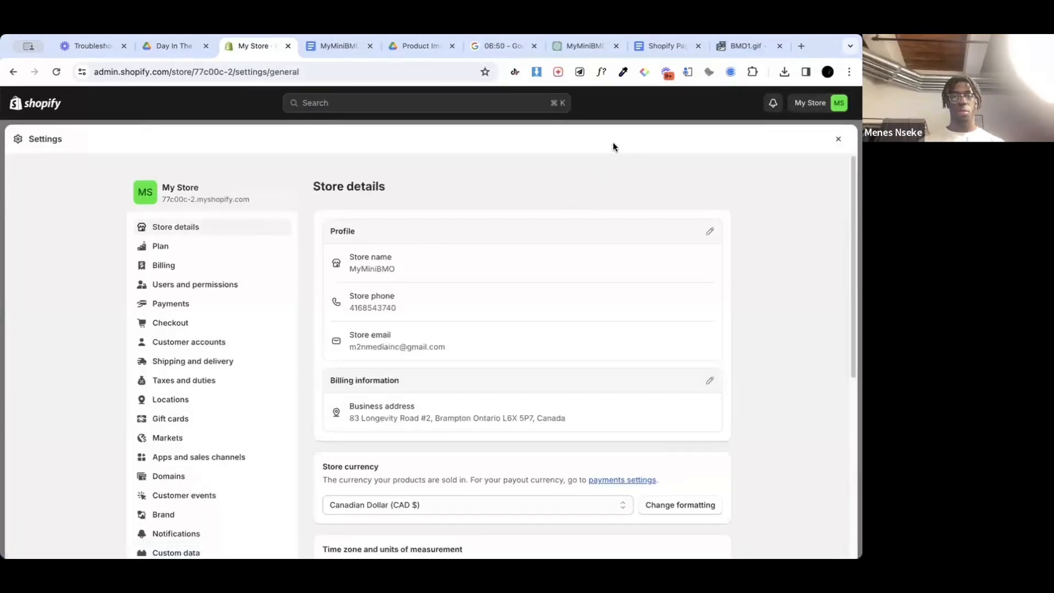
scroll(532, 257, "down", 2)
scroll(533, 259, "down", 3)
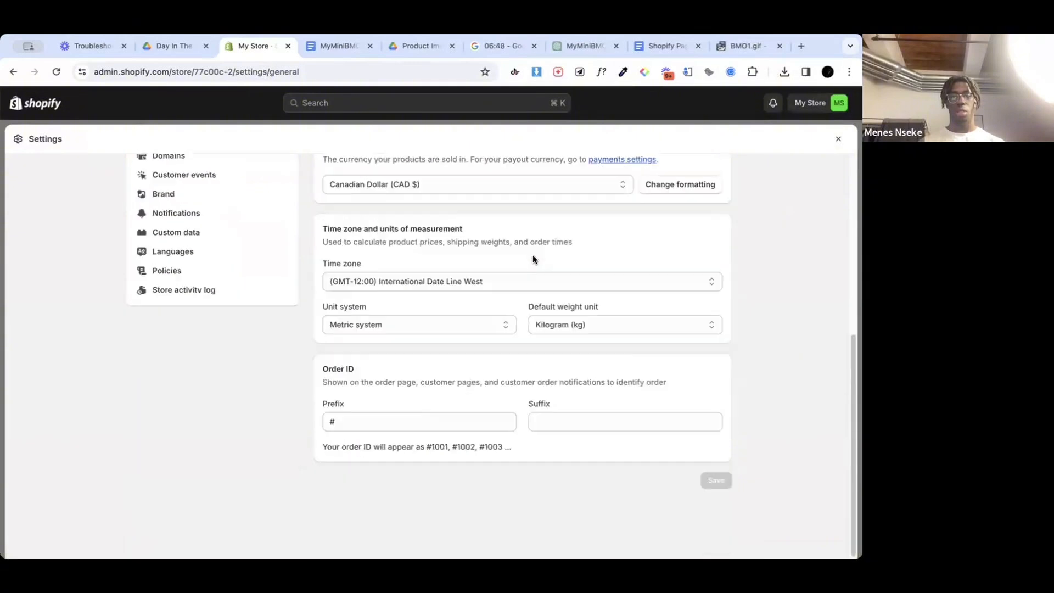
scroll(533, 259, "up", 8)
left_click(838, 139)
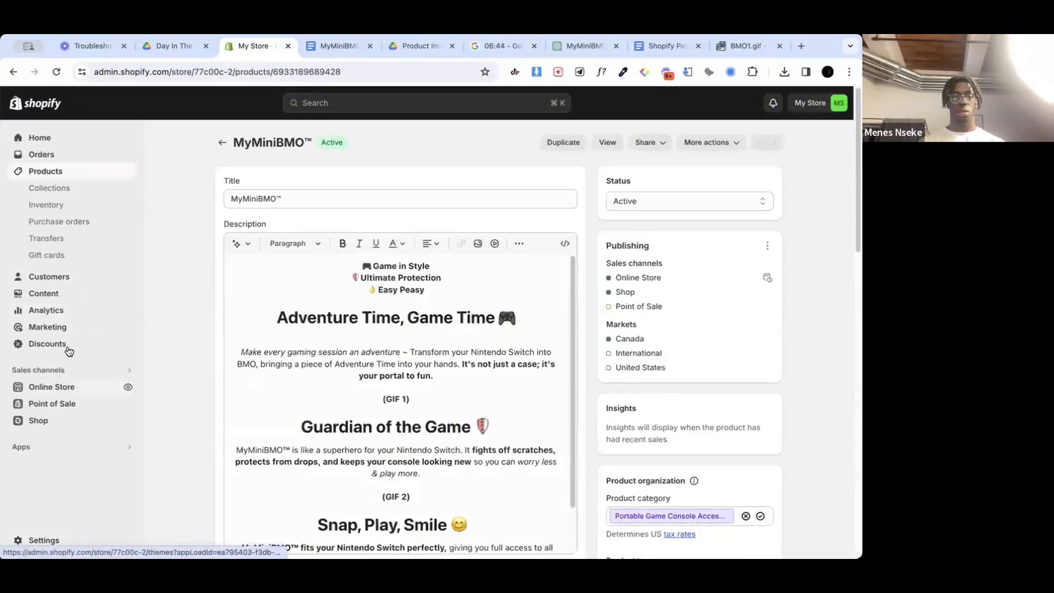
Step: Open the current Plugnplay theme for customization and look through the home page preview down to the footer
left_click(60, 390)
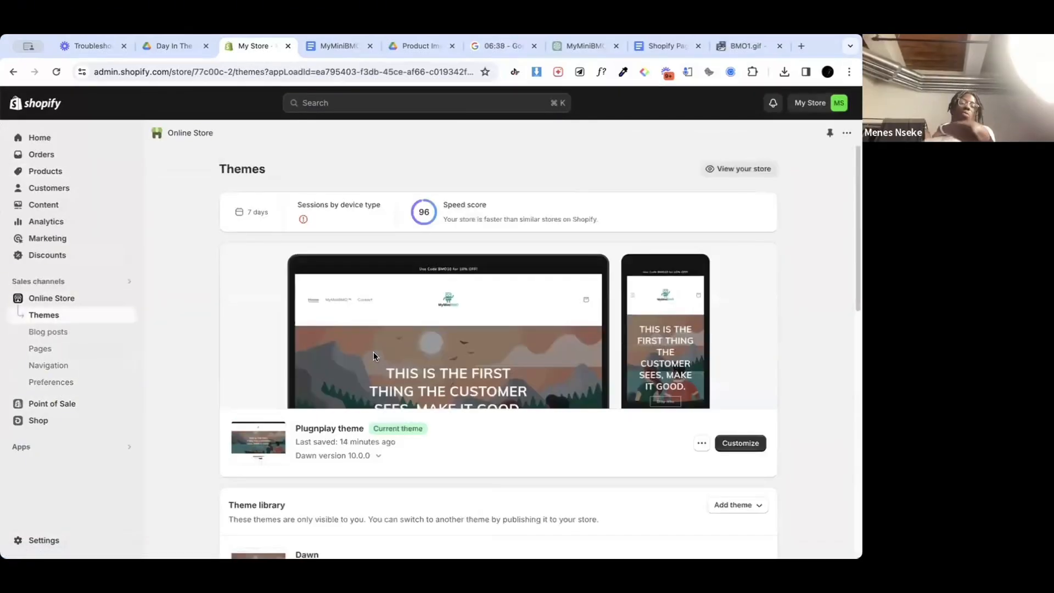
scroll(373, 351, "down", 5)
left_click(741, 312)
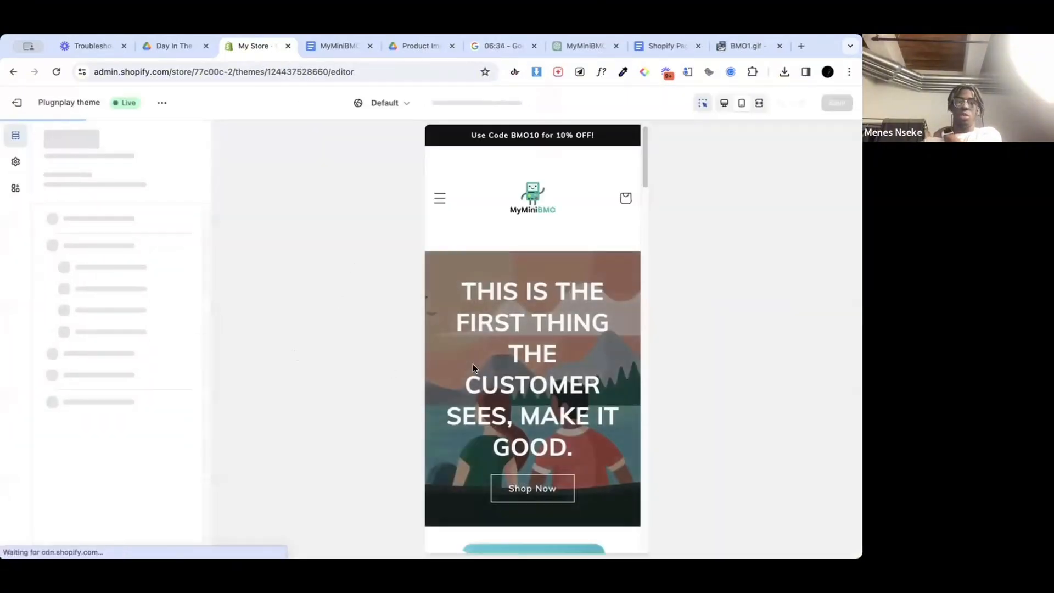
scroll(473, 367, "down", 15)
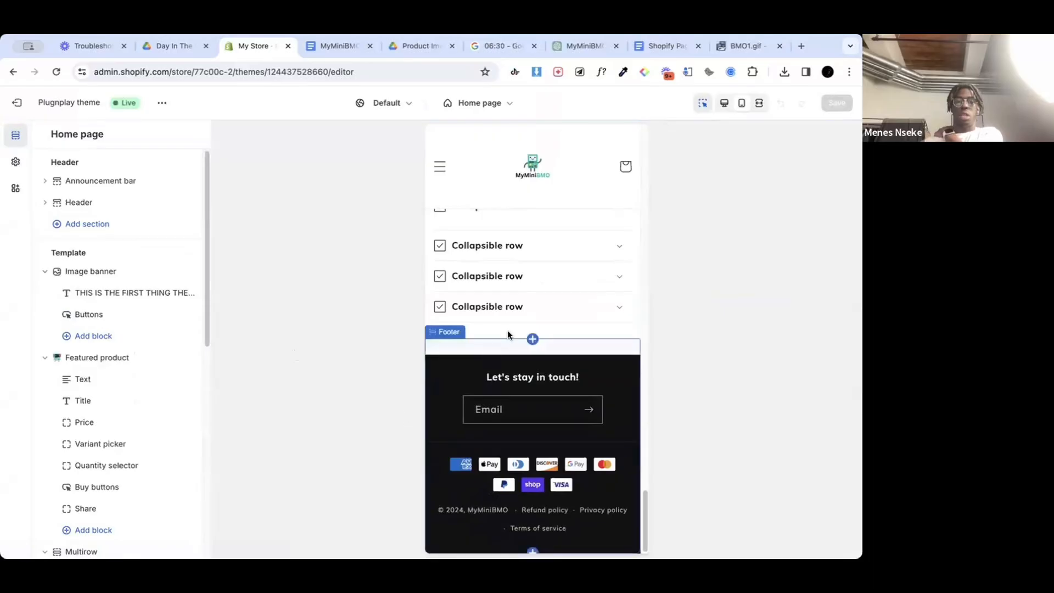
Step: Leave the theme editor and check the progress of the BMO1.gif optimization on ezgif
scroll(519, 307, "up", 5)
left_click(17, 103)
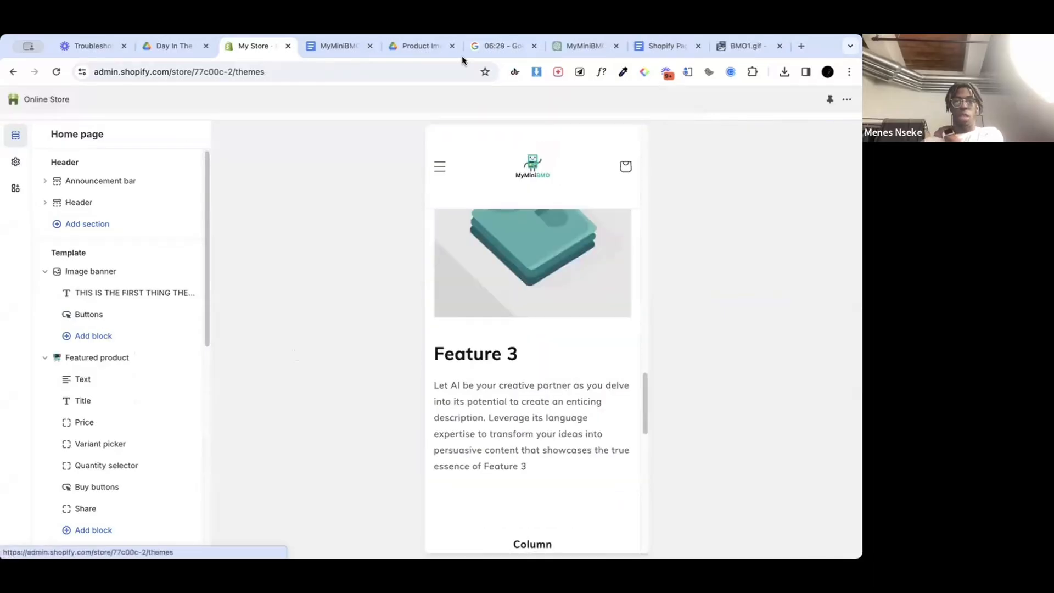
left_click(744, 47)
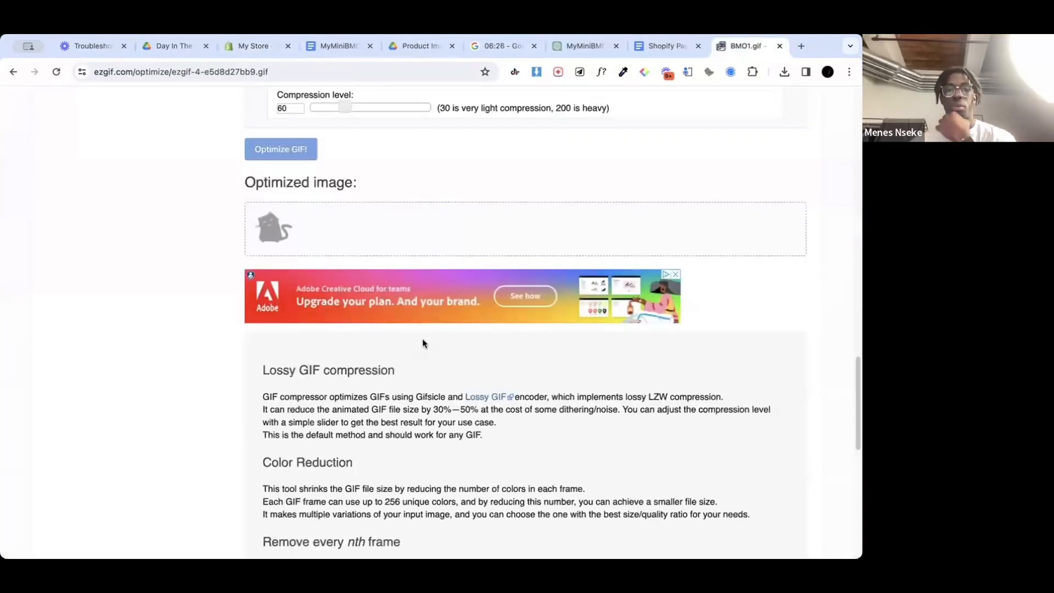
scroll(426, 281, "up", 1)
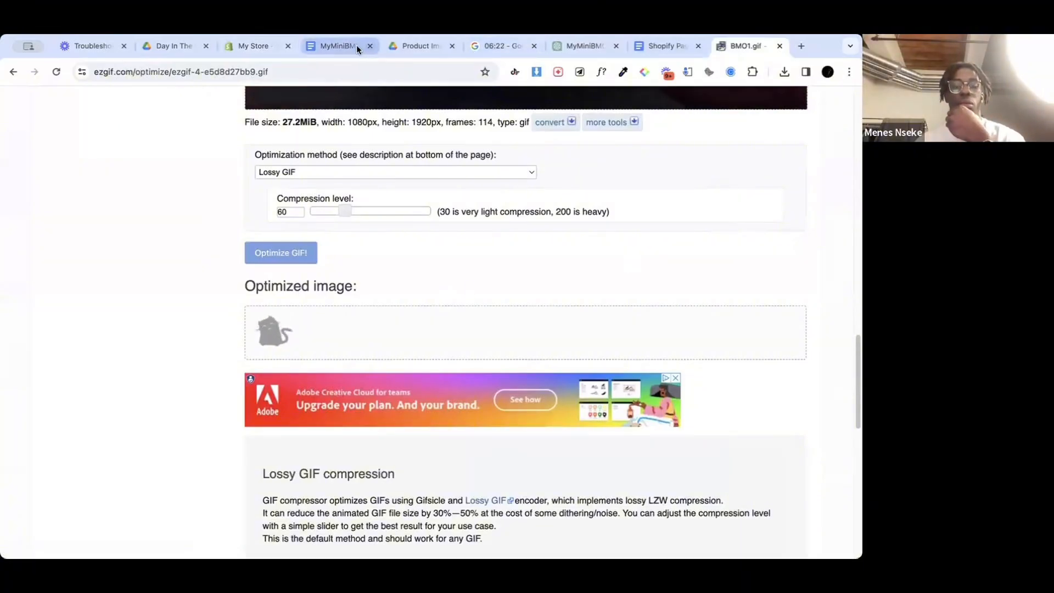
Step: Return to the Shopify admin and open the MyMiniBMO product for editing
left_click(258, 46)
left_click(46, 171)
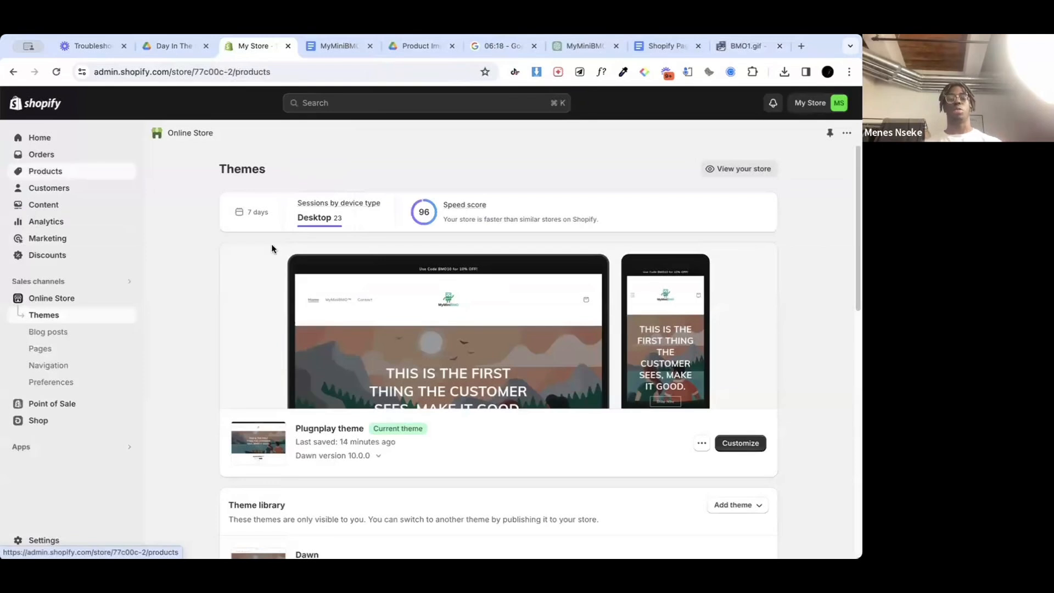
left_click(242, 278)
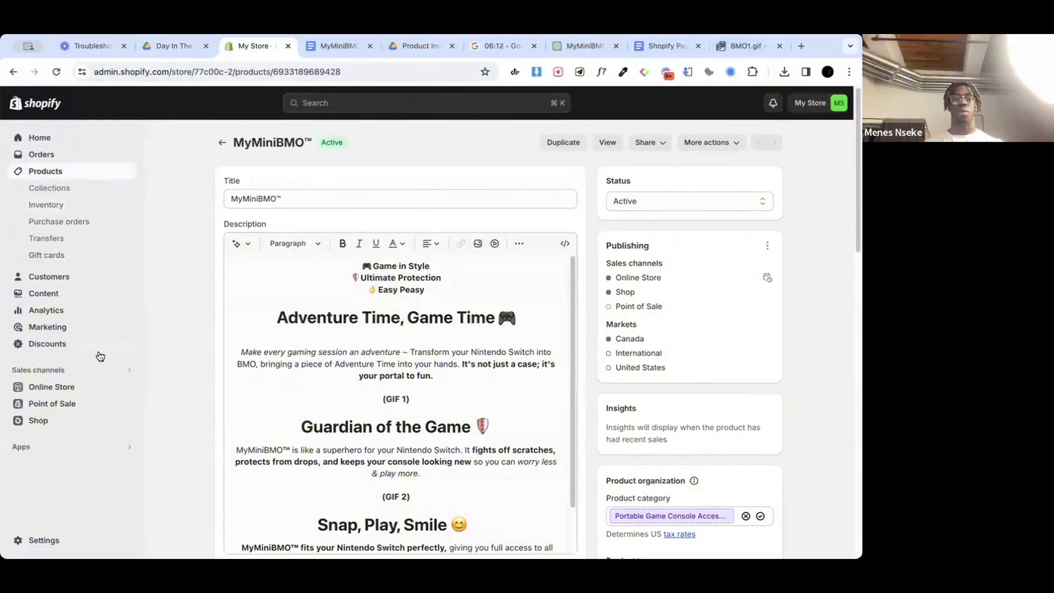
Step: View the online store, open the MyMiniBMO product page and examine the description's layout and spacing
left_click(126, 389)
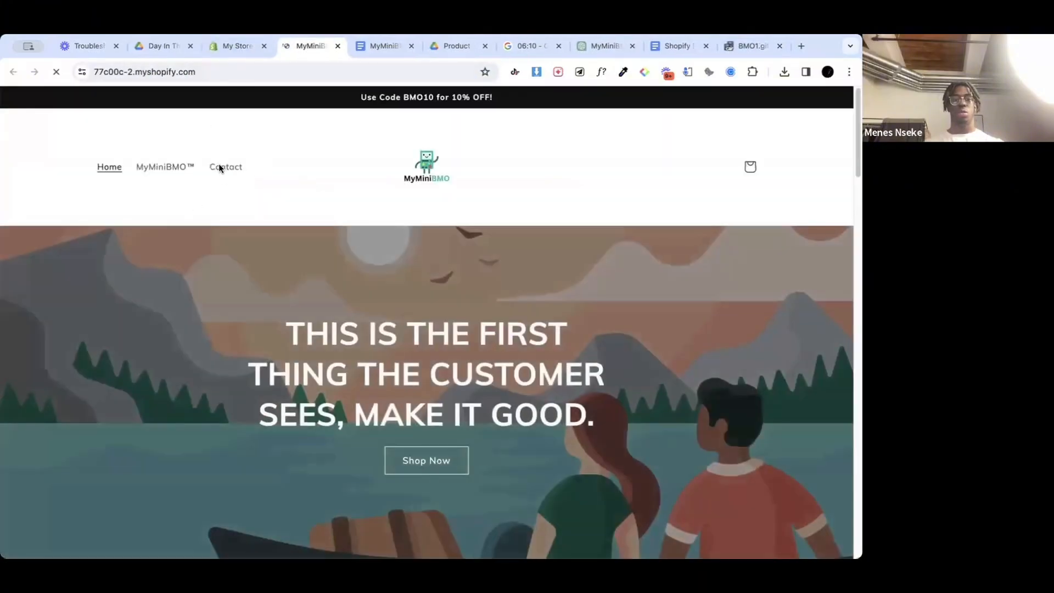
left_click(160, 170)
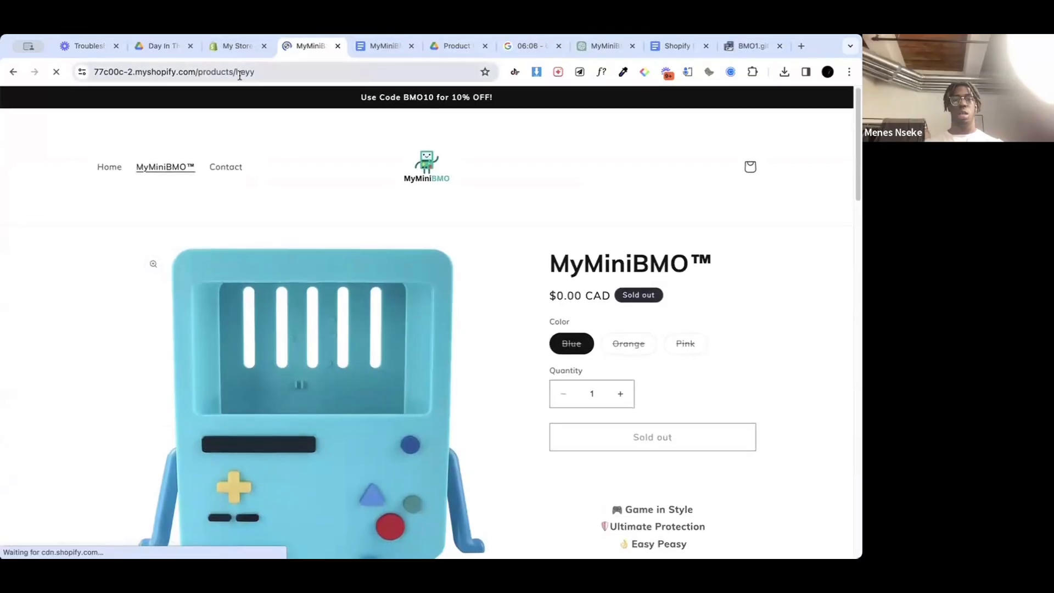
scroll(450, 316, "down", 5)
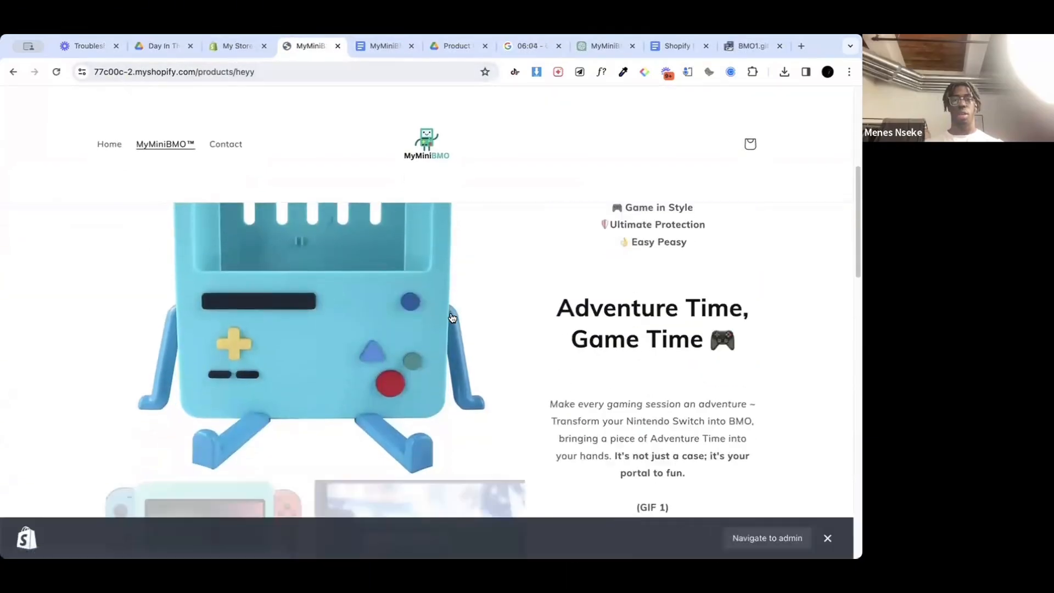
scroll(781, 319, "up", 2)
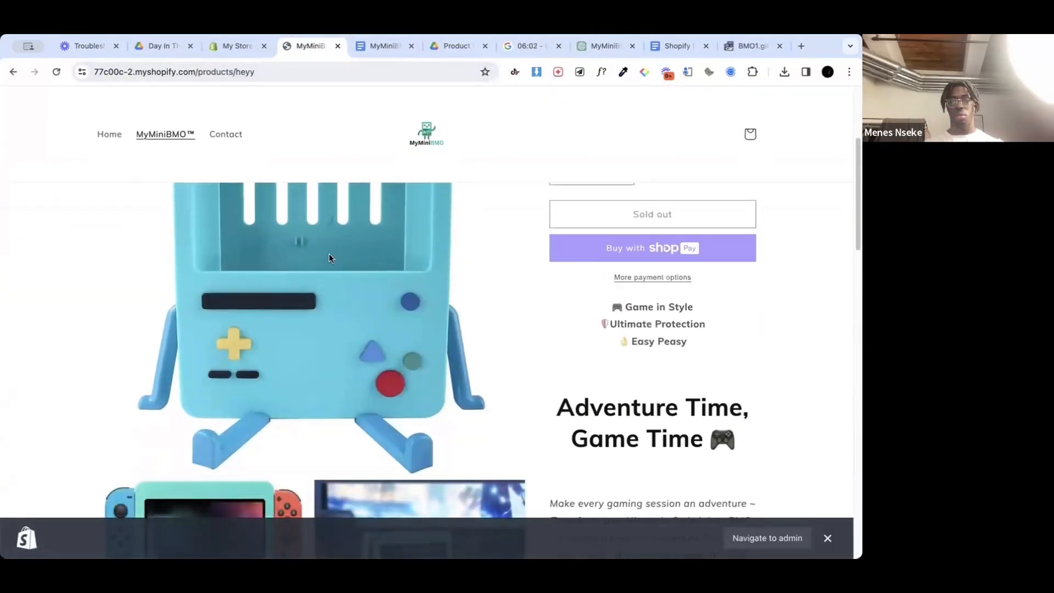
scroll(623, 356, "down", 1)
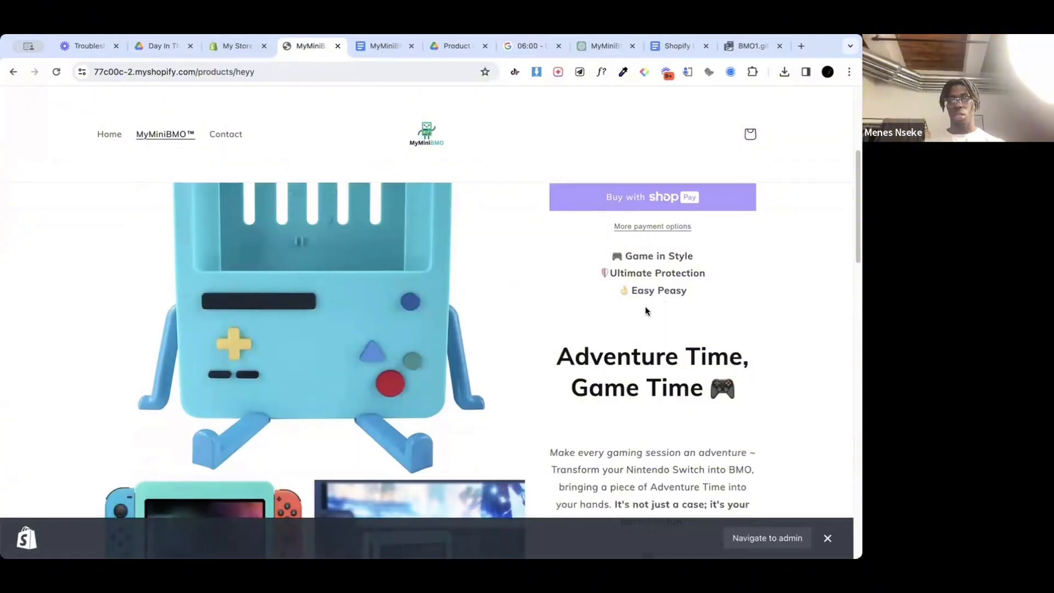
scroll(664, 327, "down", 1)
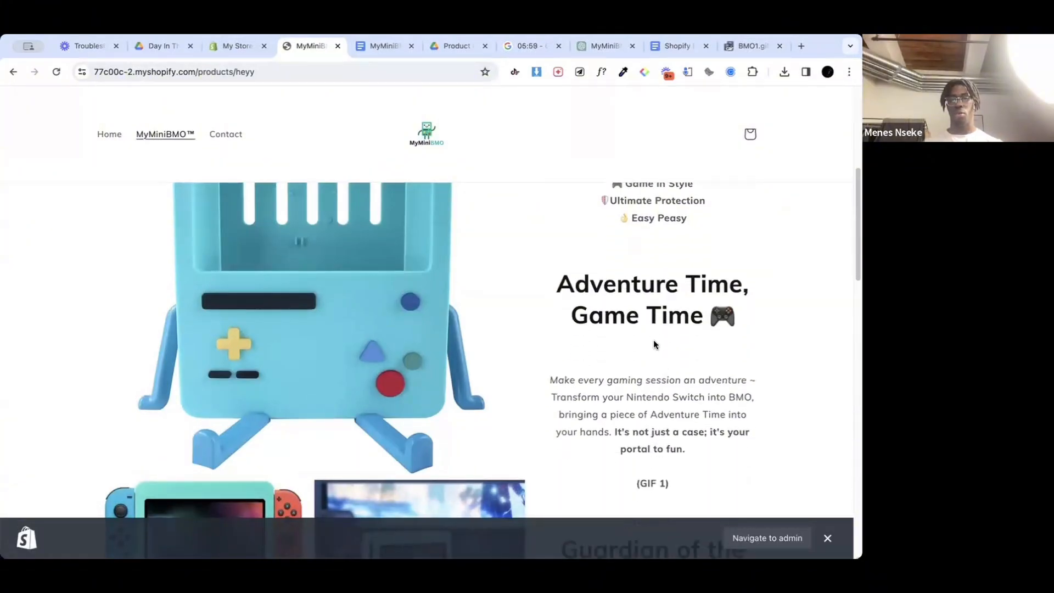
scroll(653, 339, "down", 3)
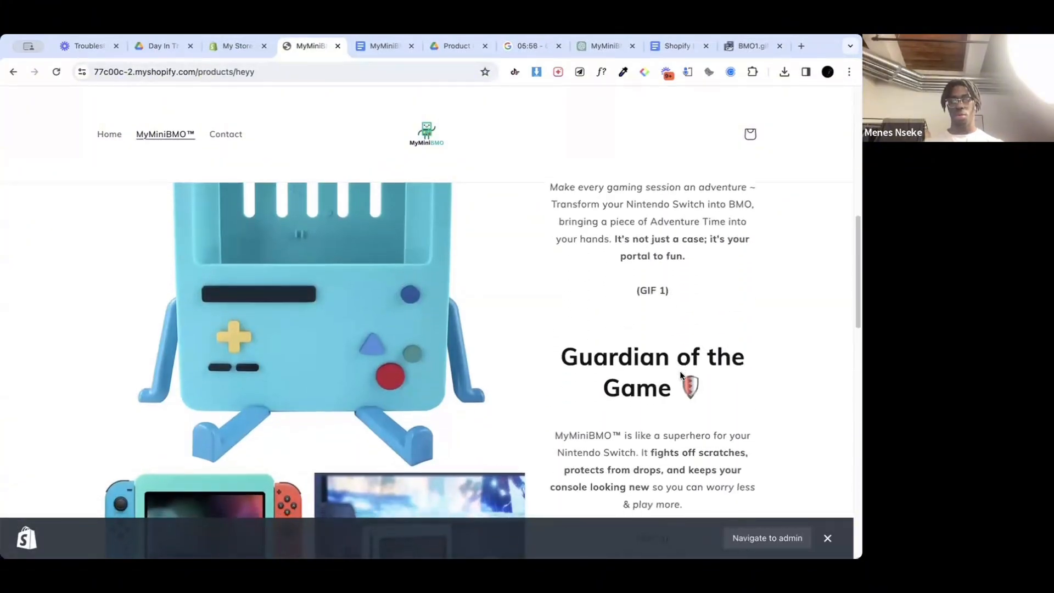
scroll(678, 317, "down", 1)
scroll(661, 305, "down", 7)
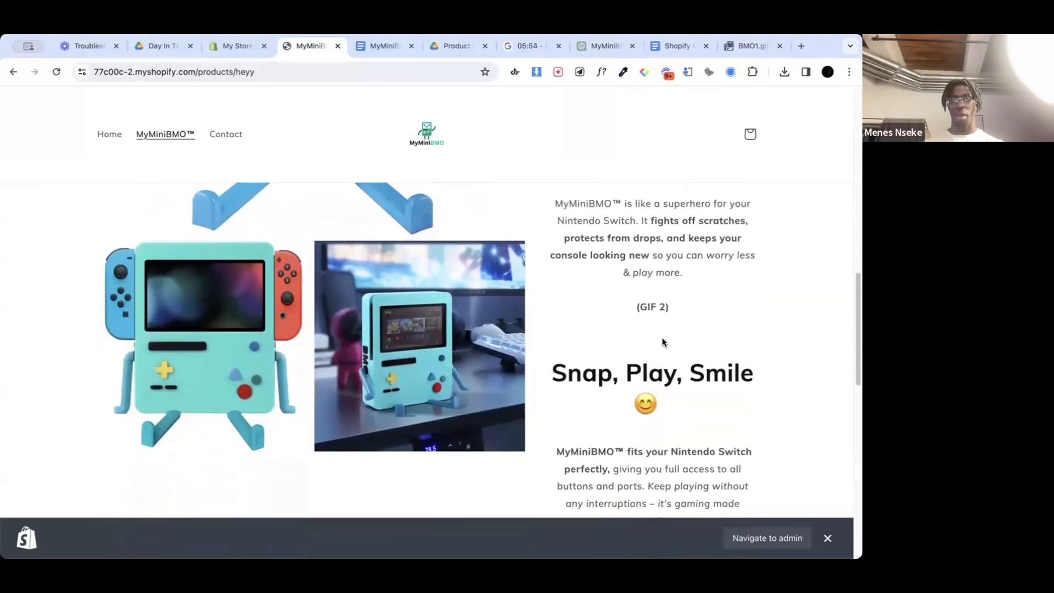
scroll(659, 329, "up", 10)
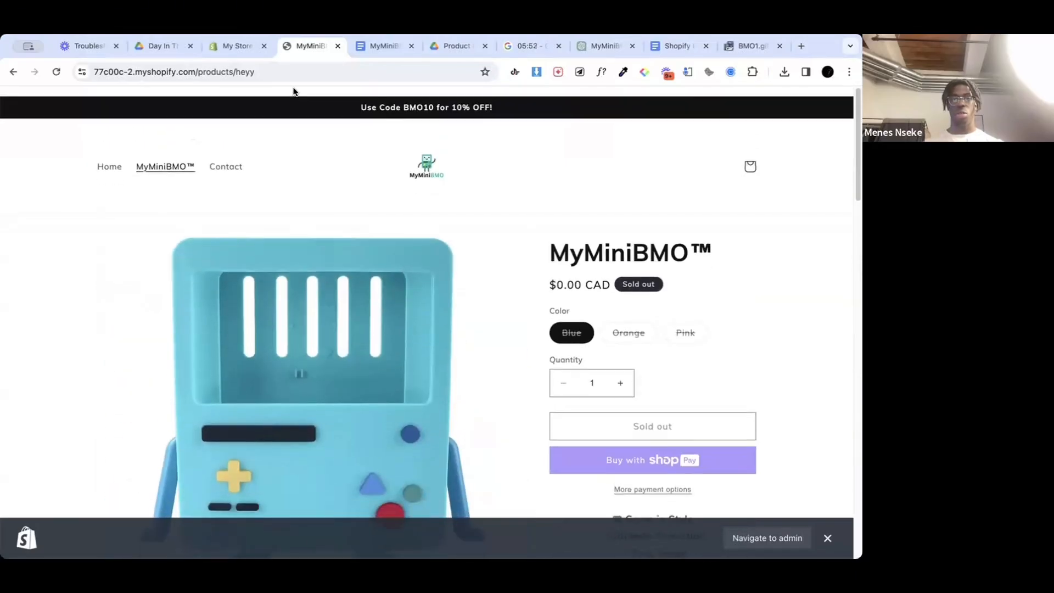
Step: In the product description, remove the empty line above the "Adventure Time, Game Time" heading and add a blank line below it
left_click(231, 46)
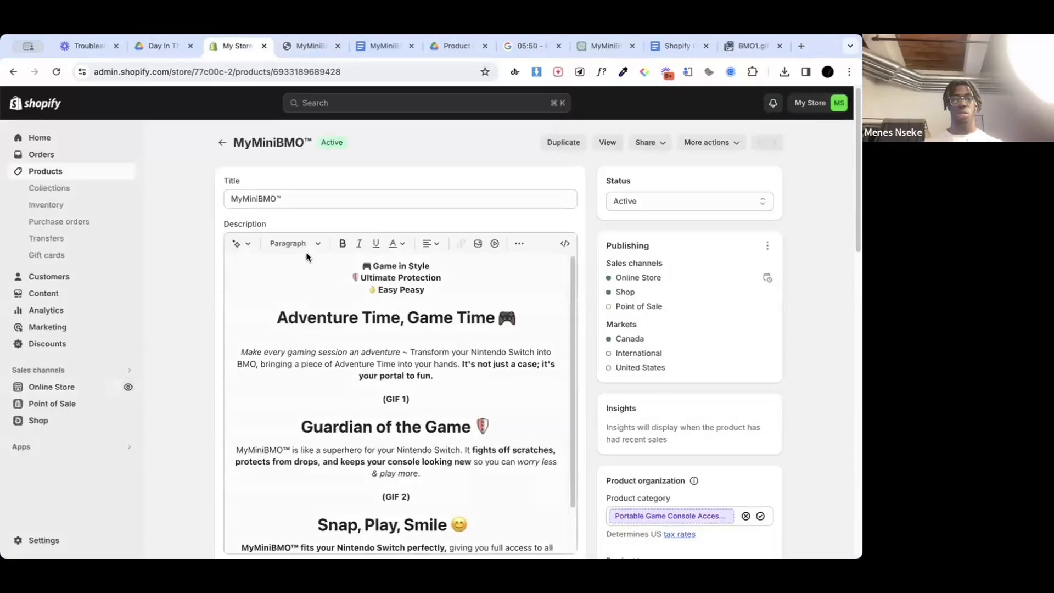
left_click(452, 299)
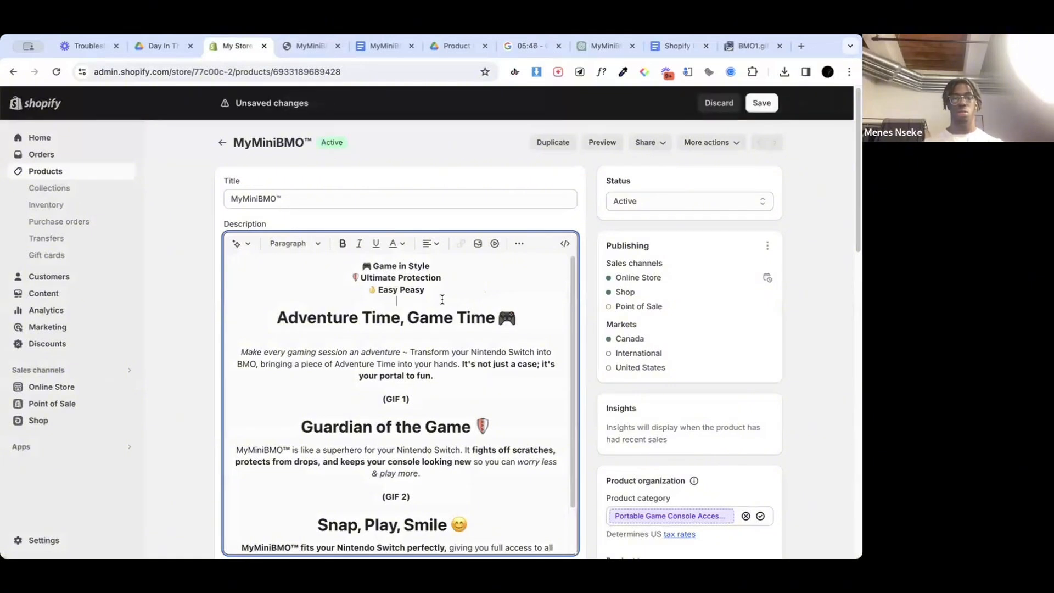
key("BackSpace")
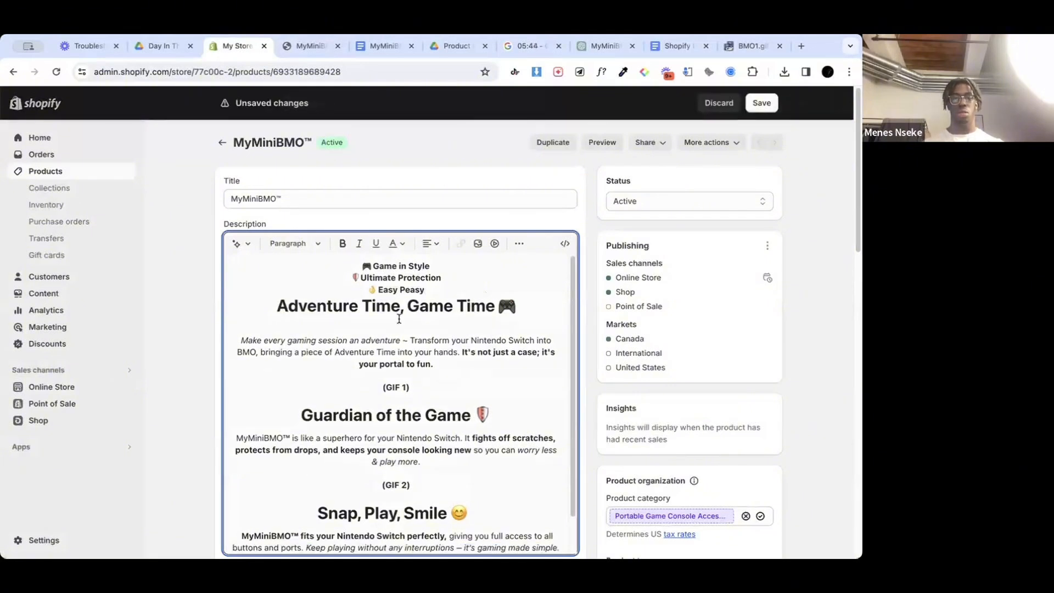
key("Return")
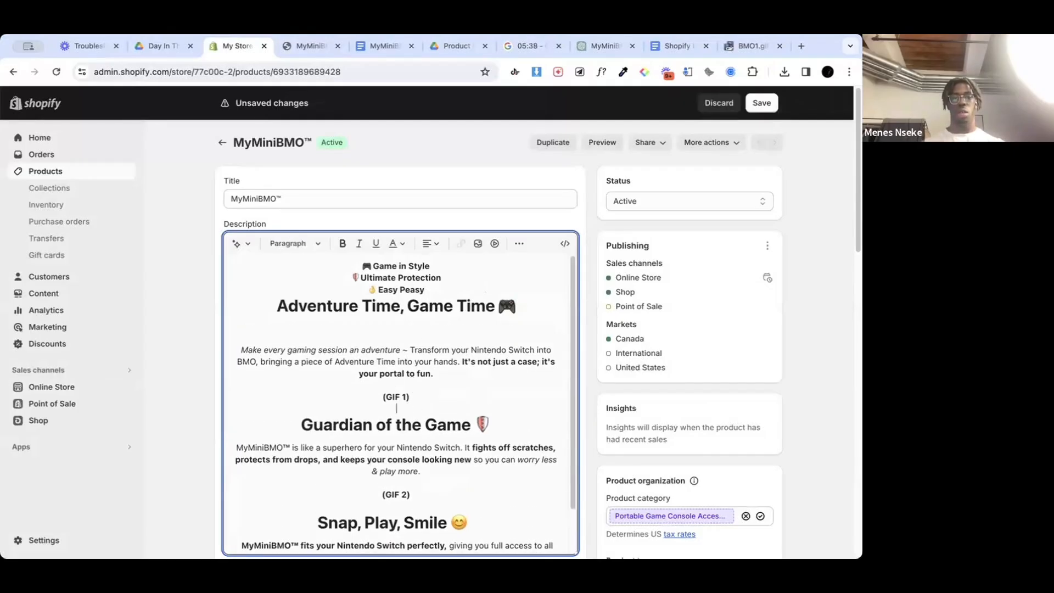
Step: Insert a blank line between the "Guardian of the Game" heading and its paragraph in the description
key("BackSpace")
key("Return")
key("Return")
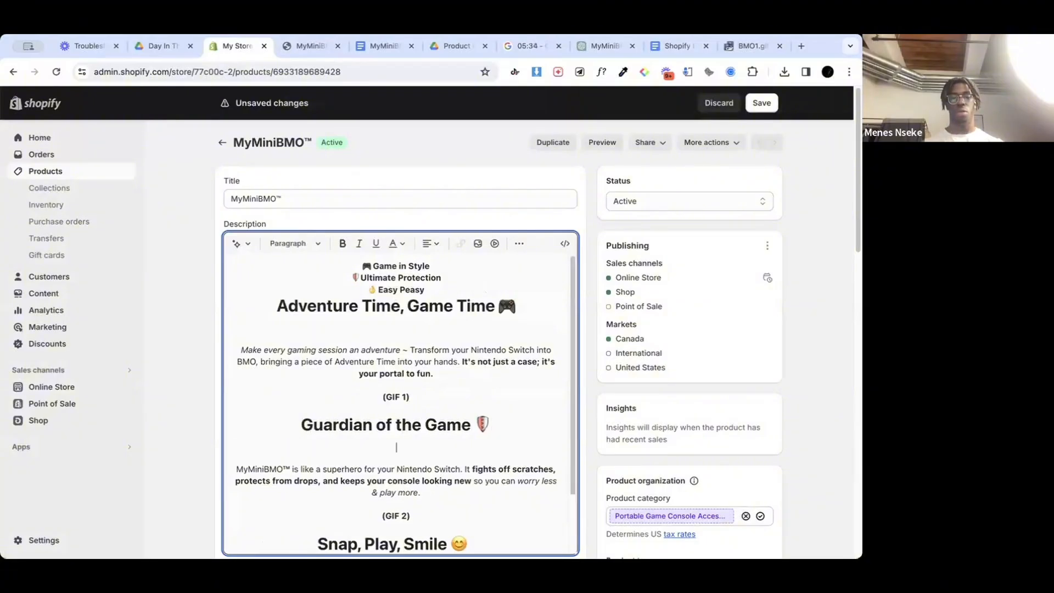
key("BackSpace")
key("Return")
scroll(464, 455, "down", 2)
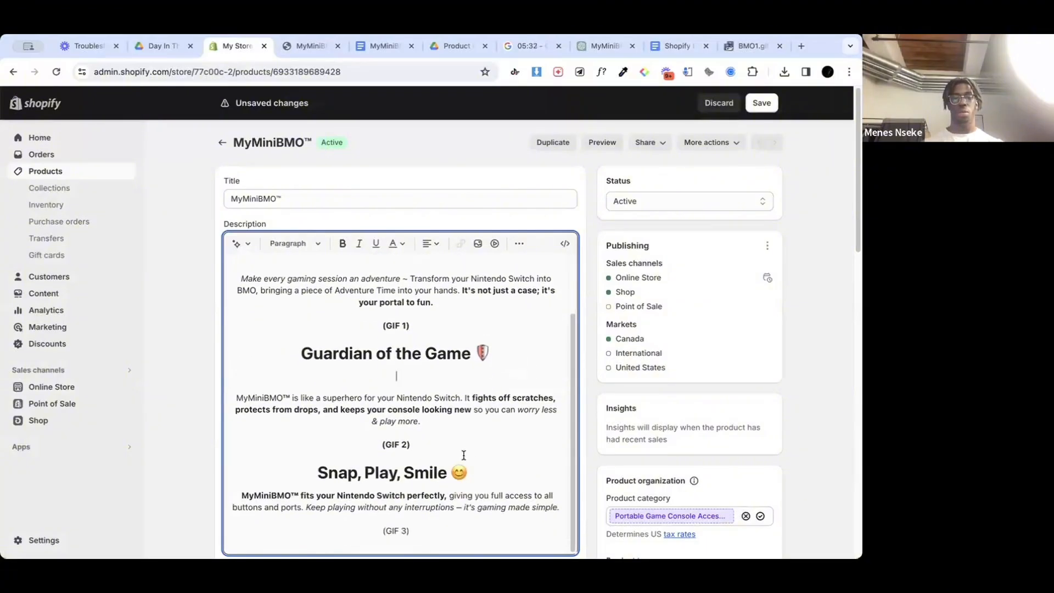
key("BackSpace")
key("Return")
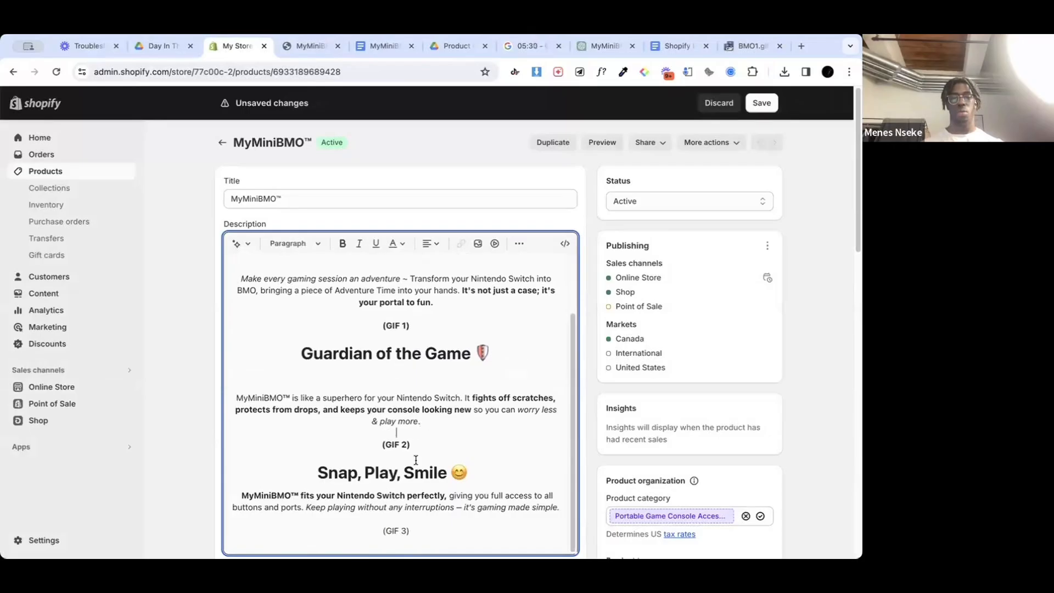
Step: Insert a blank line below the "Snap, Play, Smile" heading and save the product
scroll(416, 457, "down", 2)
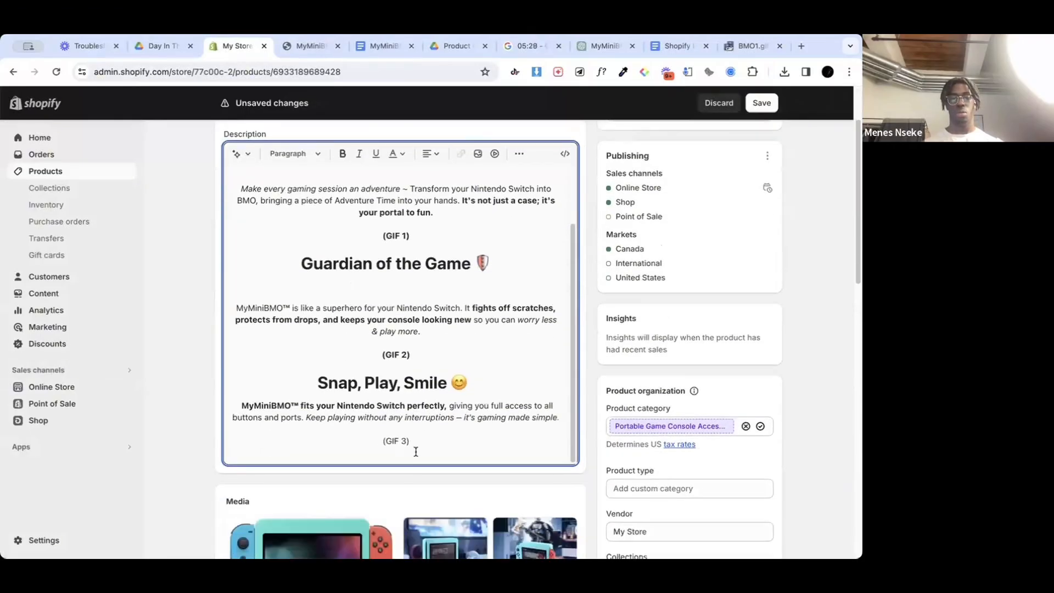
key("Return")
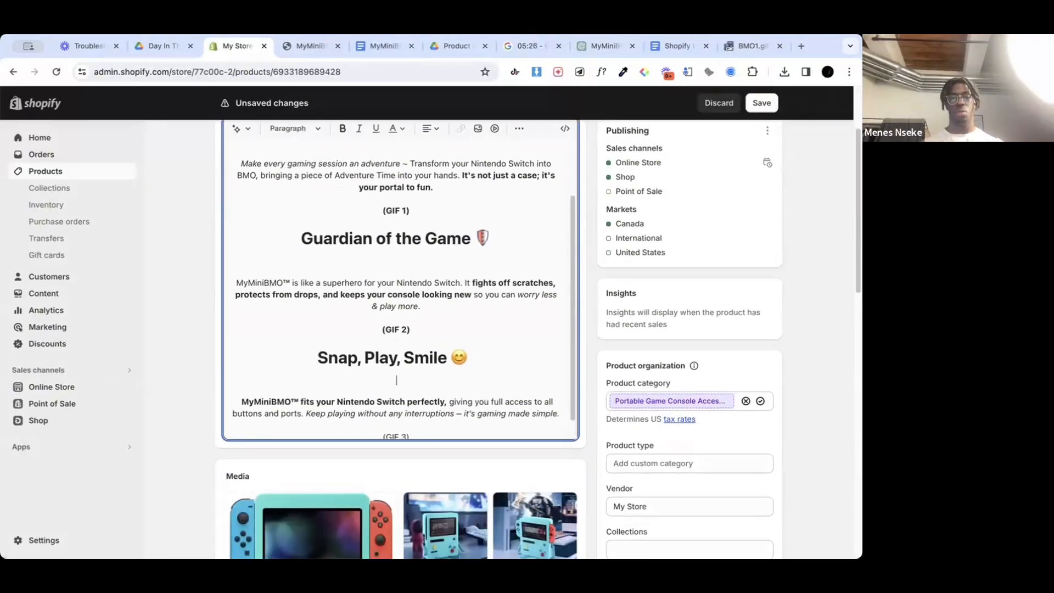
key("BackSpace")
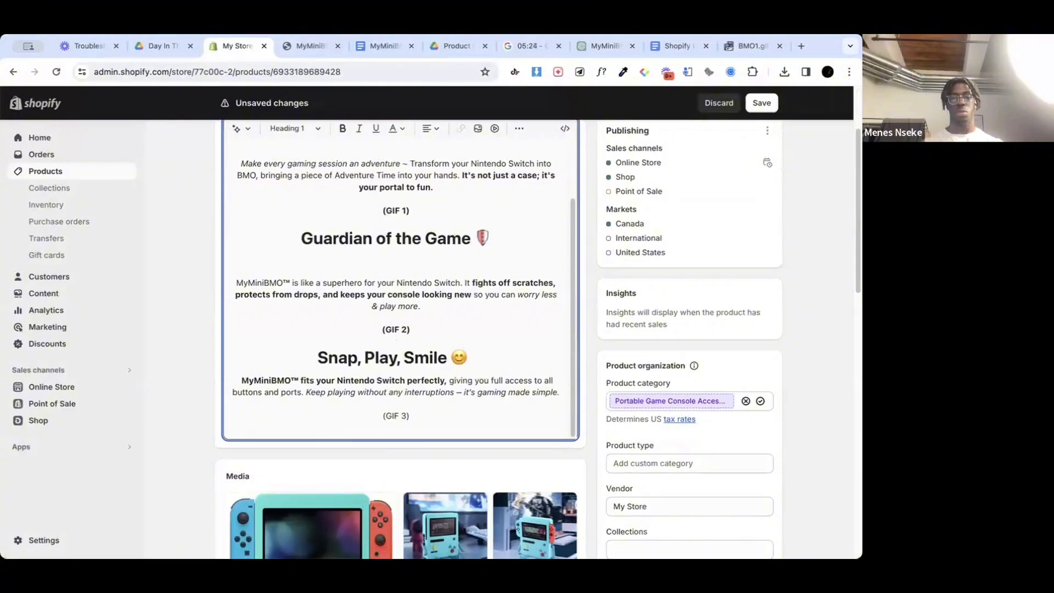
key("Return")
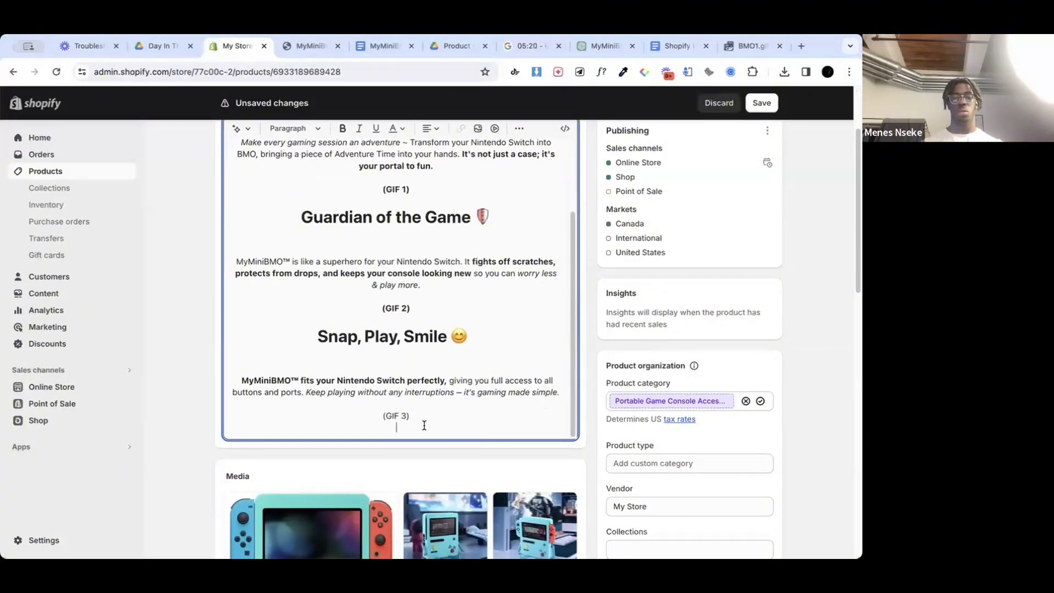
scroll(423, 417, "up", 10)
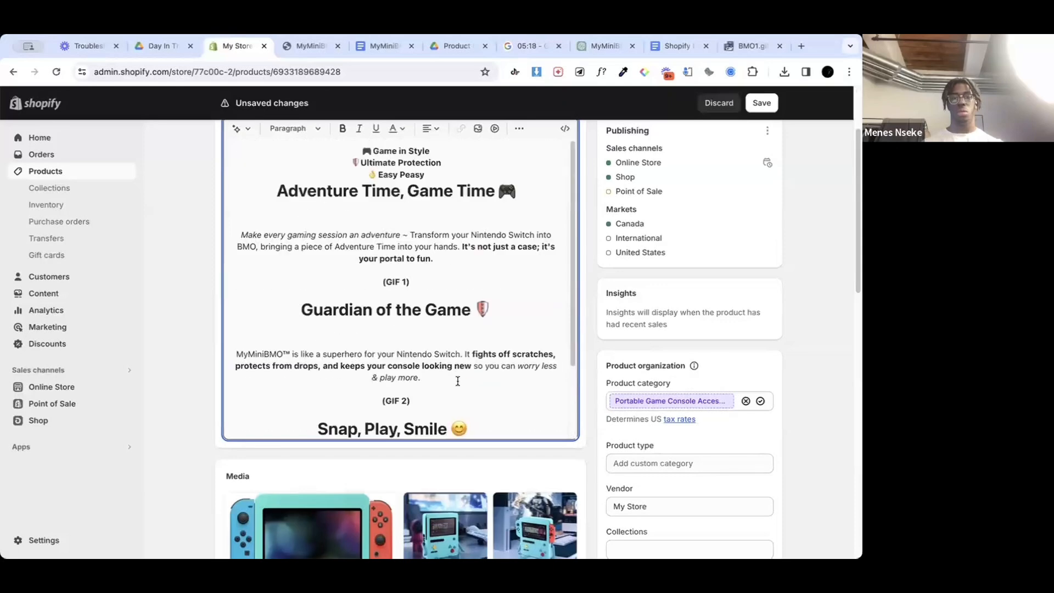
left_click(766, 103)
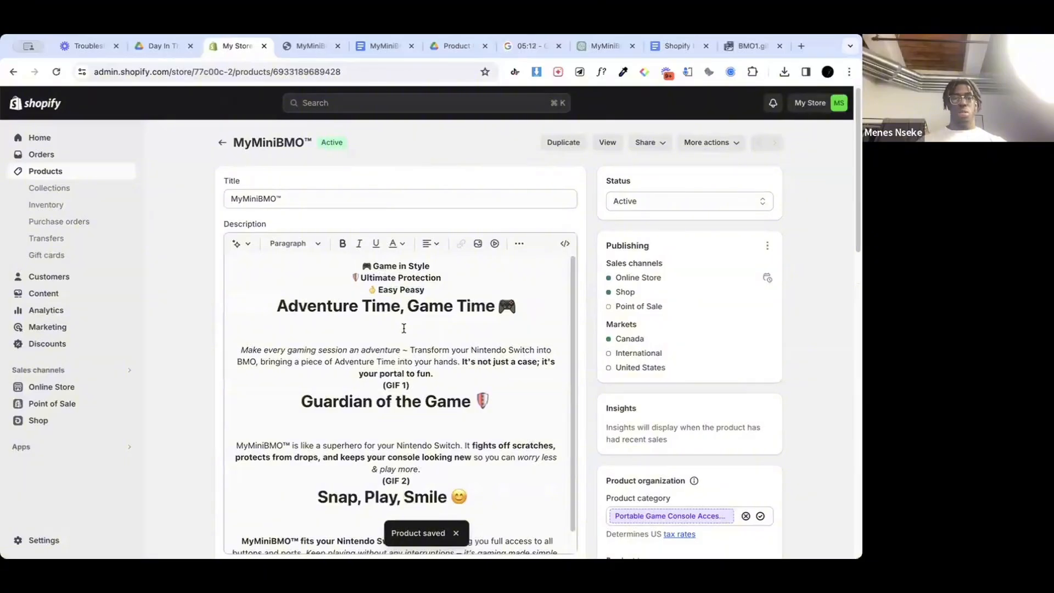
Step: Switch to the storefront product page and review the updated description spacing from the feature lines down to GIF 3
left_click(304, 49)
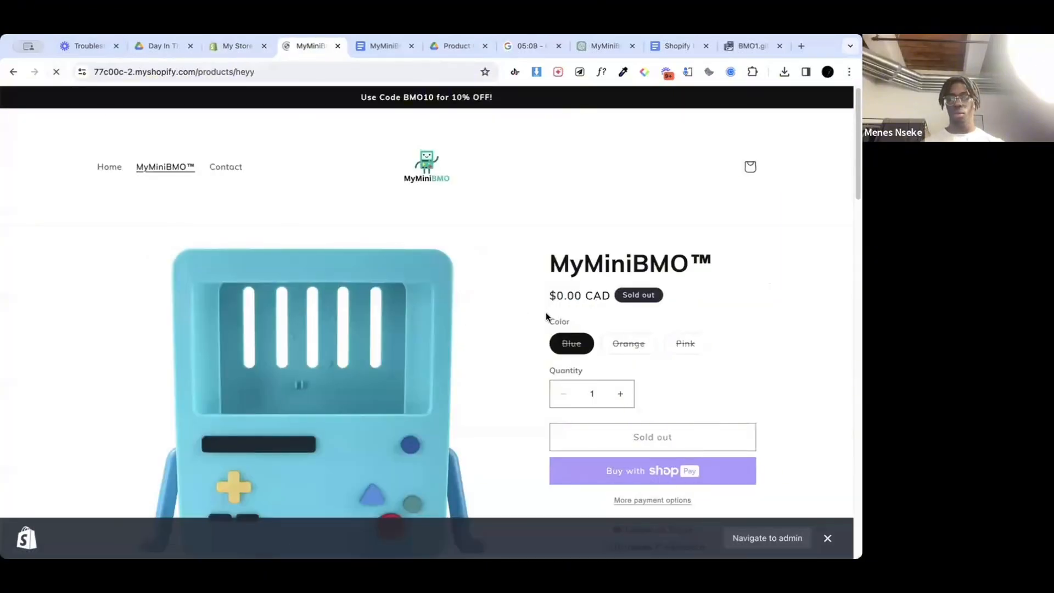
scroll(547, 313, "down", 4)
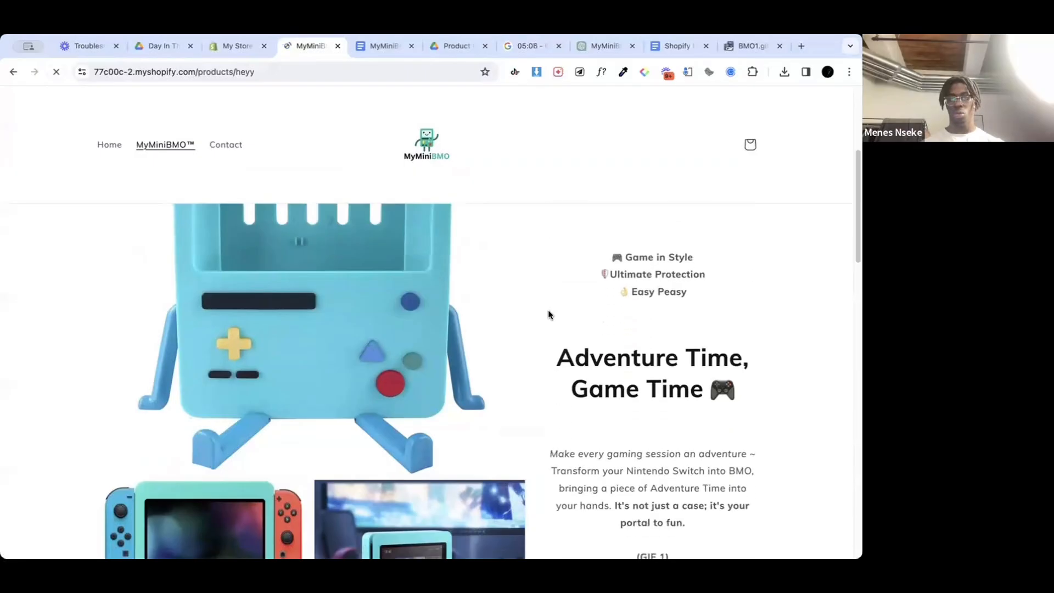
scroll(548, 315, "down", 5)
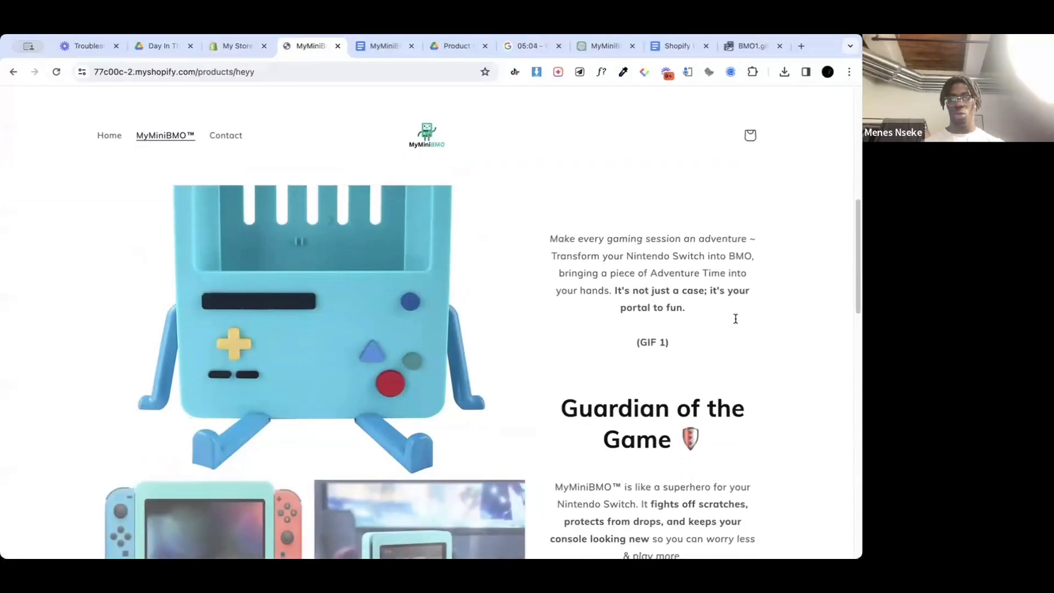
scroll(735, 319, "up", 1)
scroll(646, 339, "down", 6)
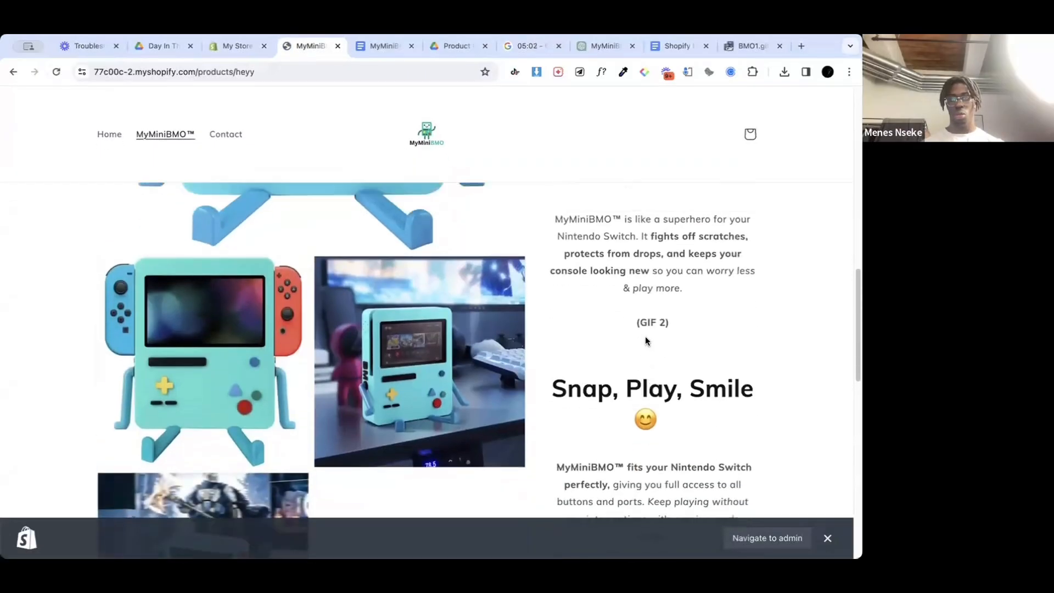
scroll(652, 341, "down", 4)
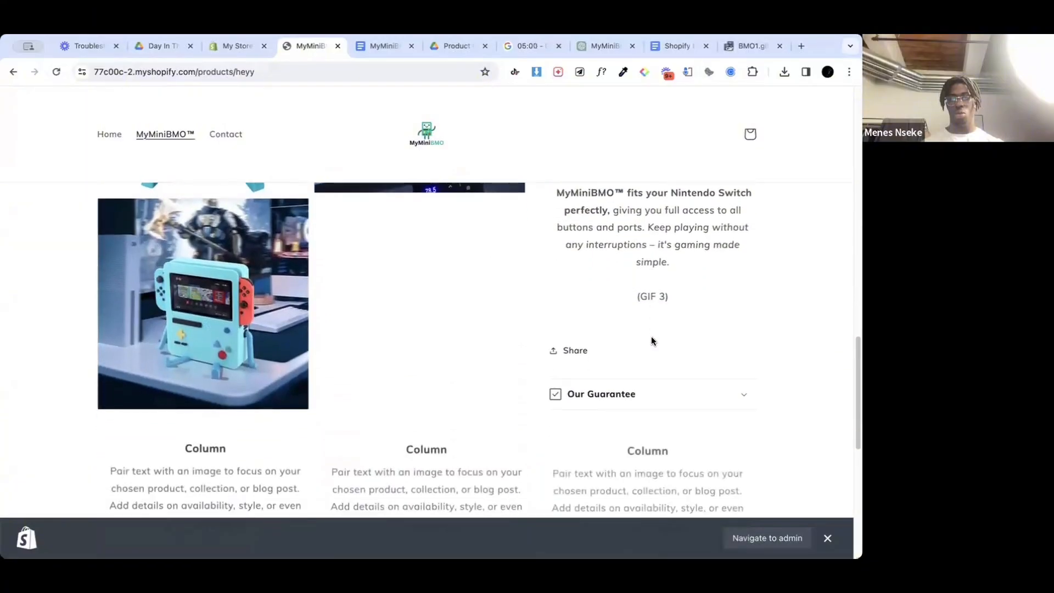
scroll(653, 341, "up", 4)
scroll(652, 340, "up", 4)
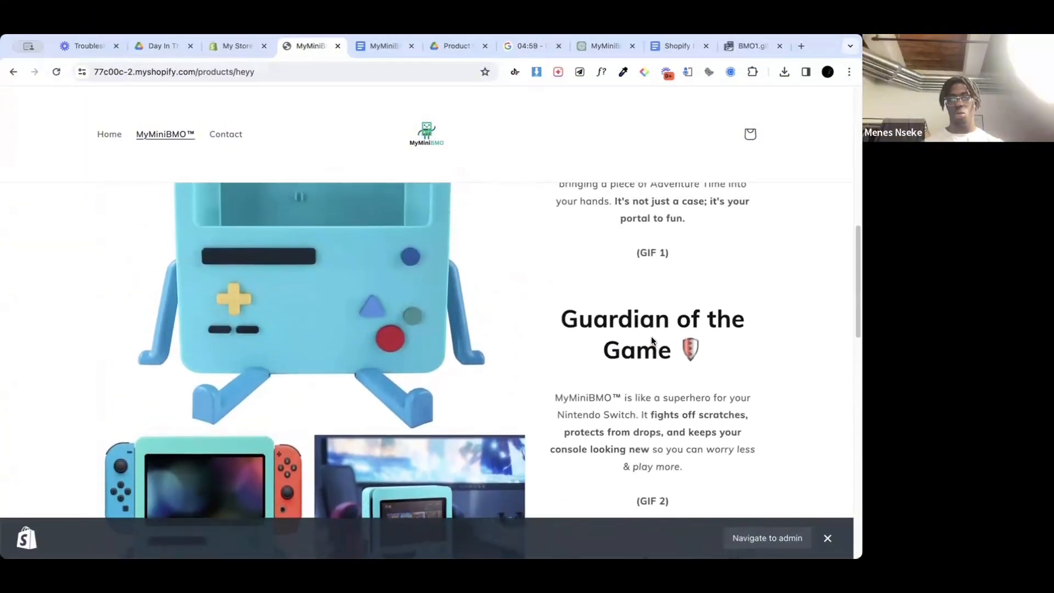
scroll(655, 389, "up", 6)
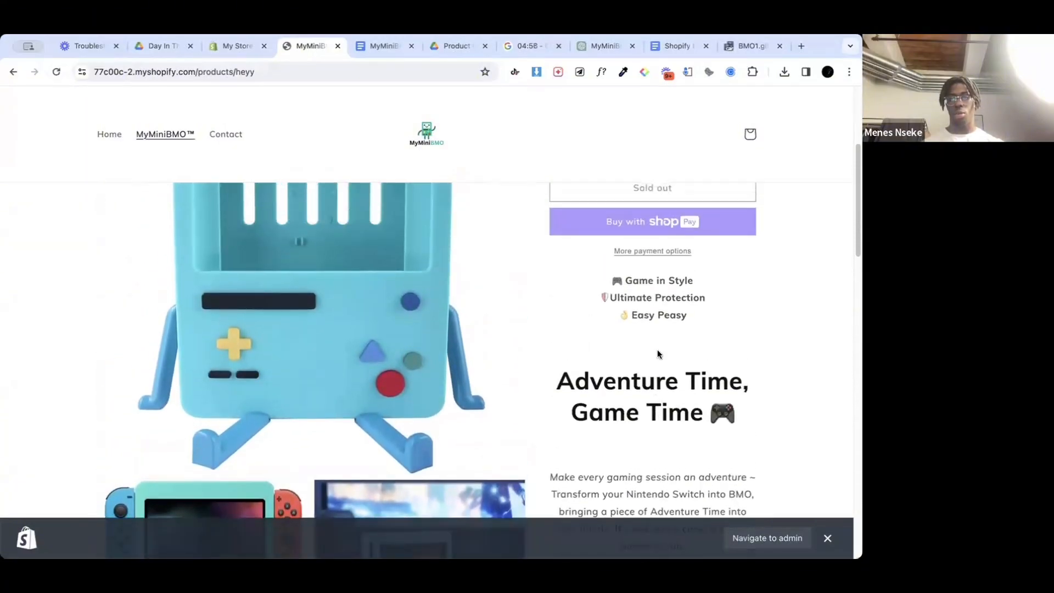
Step: Try a line break after the "Easy Peasy" line in the product description, remove it again and save the product
left_click(246, 46)
left_click(410, 303)
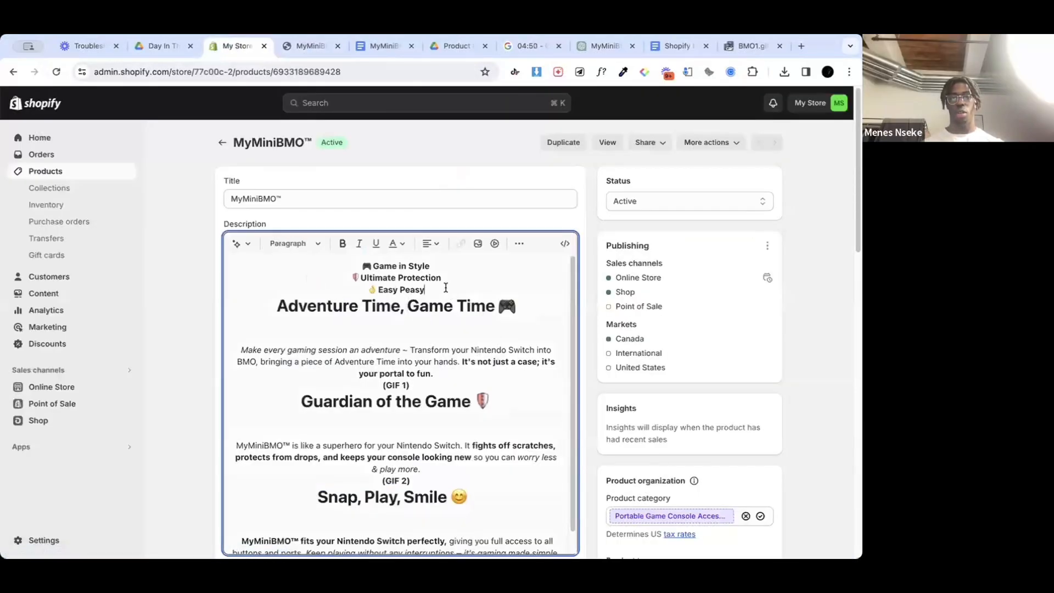
key("Return")
key("BackSpace")
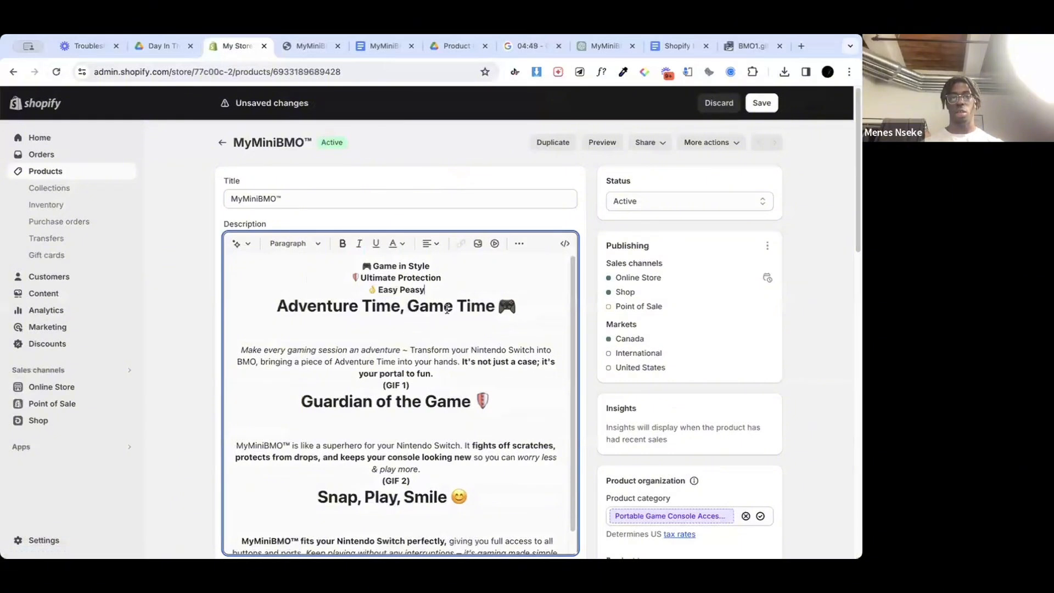
scroll(447, 309, "down", 1)
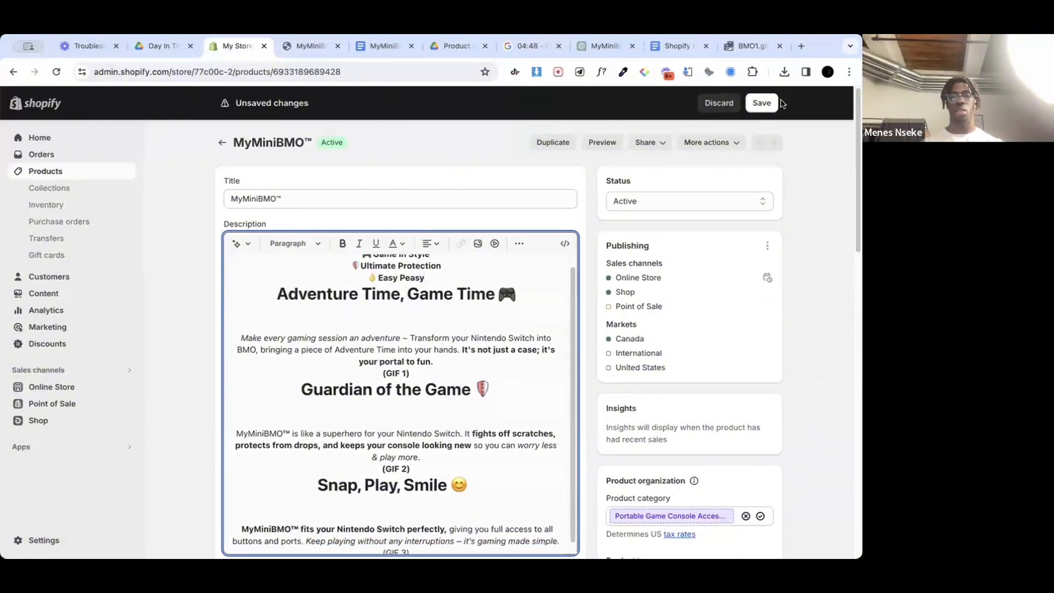
left_click(772, 103)
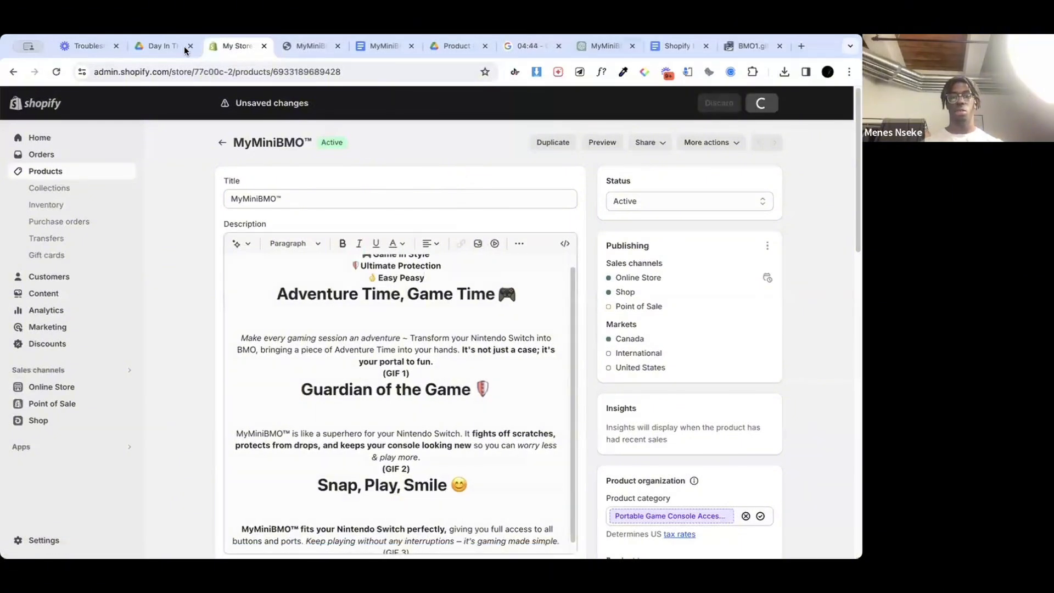
Step: Review the storefront product page in a mobile-size preview, from the announcement bar down through the description and guarantee to the column sections
left_click(290, 49)
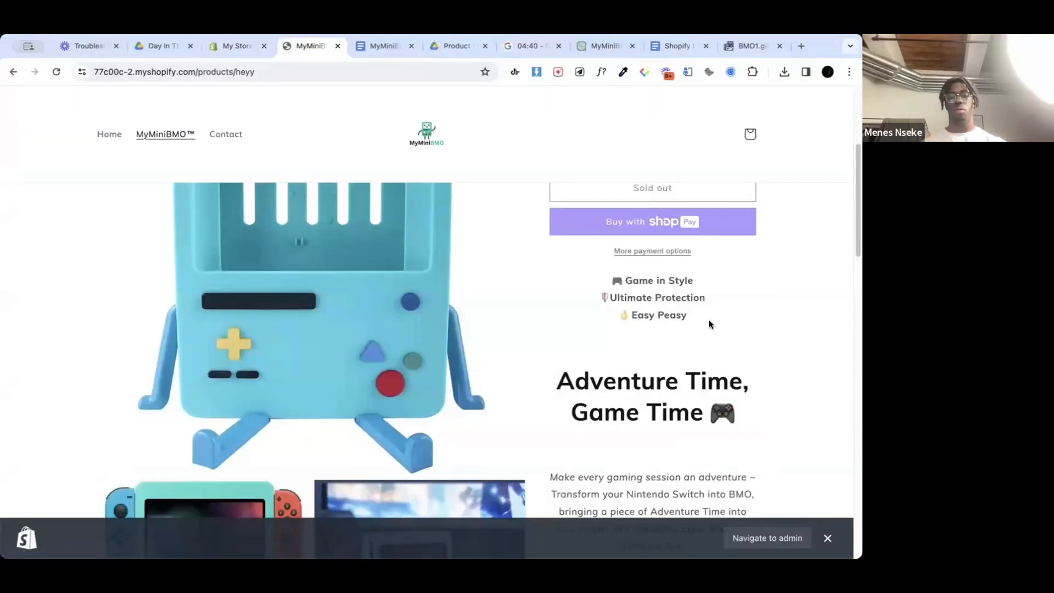
key("ctrl+shift+i")
scroll(242, 379, "up", 4)
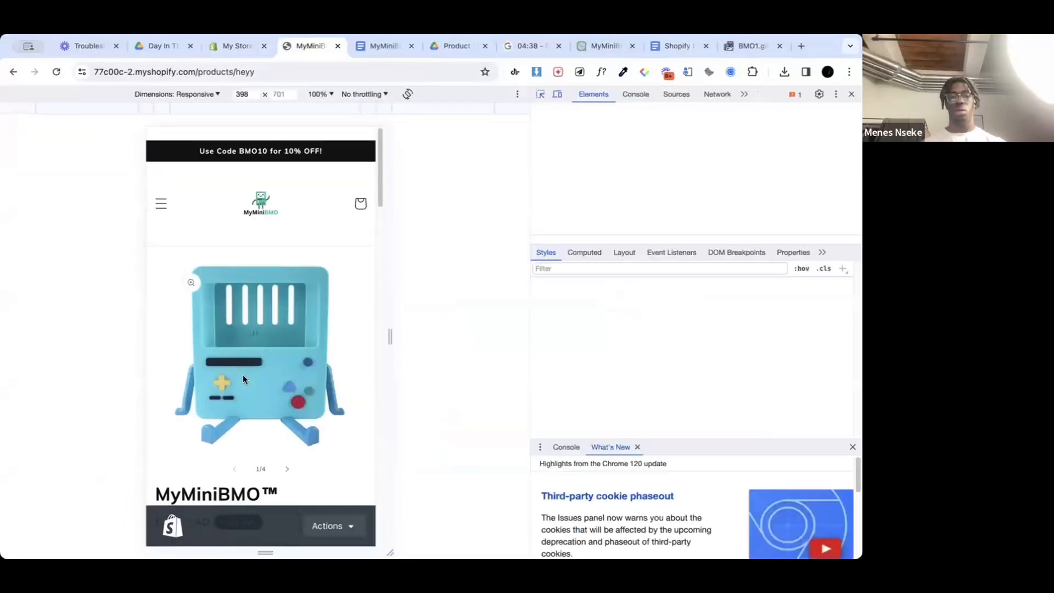
scroll(243, 379, "down", 13)
scroll(243, 379, "up", 2)
scroll(244, 379, "up", 5)
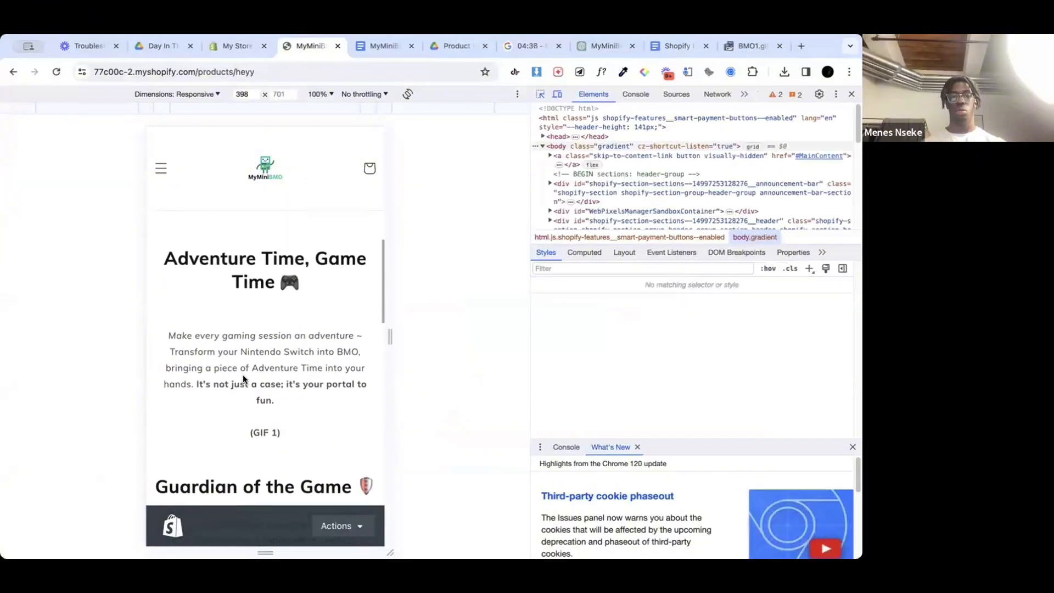
scroll(244, 378, "down", 5)
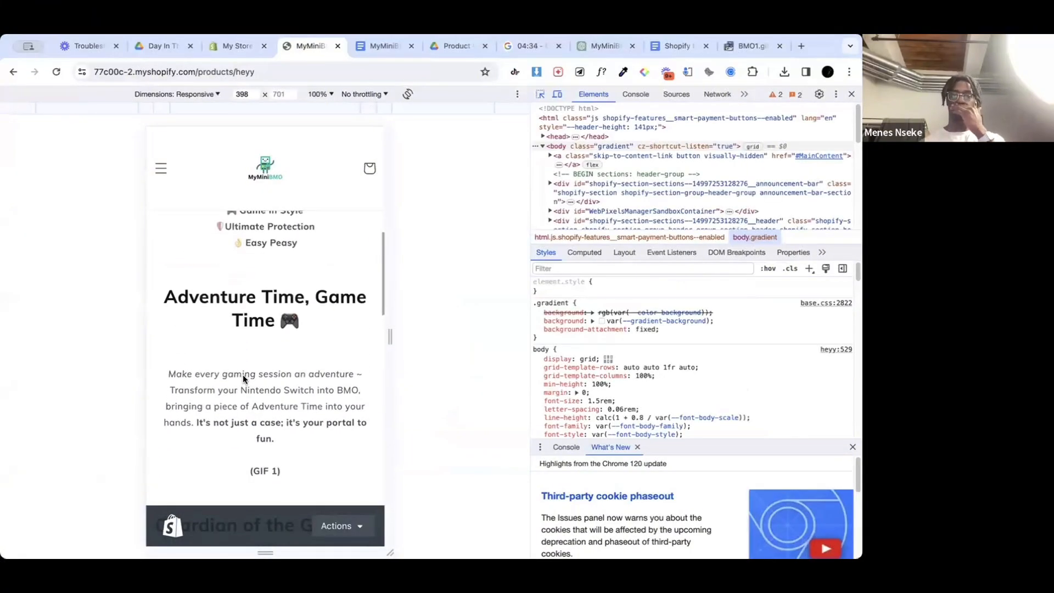
scroll(242, 374, "down", 8)
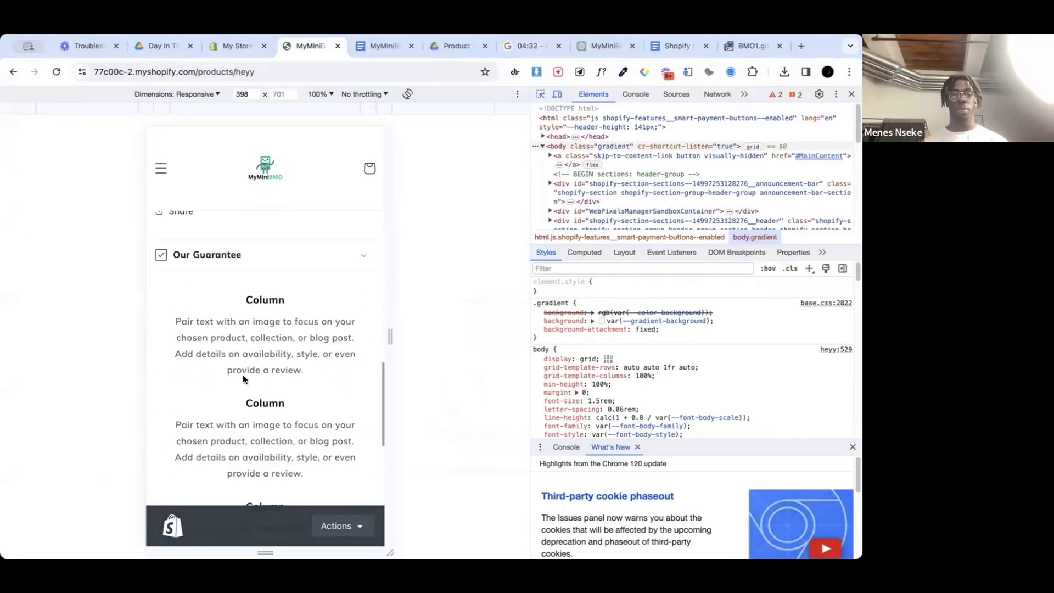
scroll(243, 375, "up", 18)
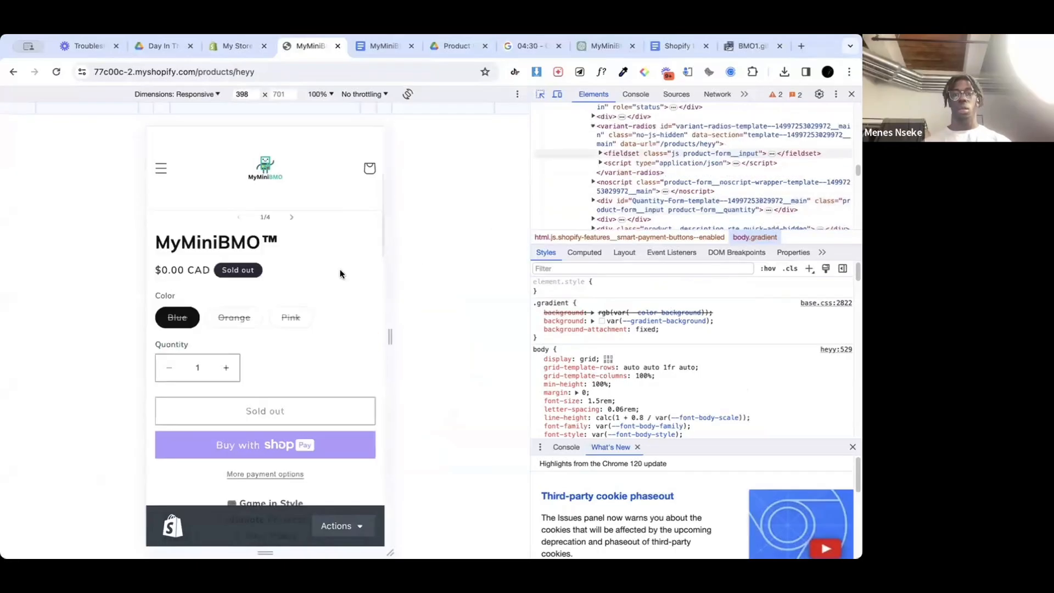
scroll(341, 273, "up", 5)
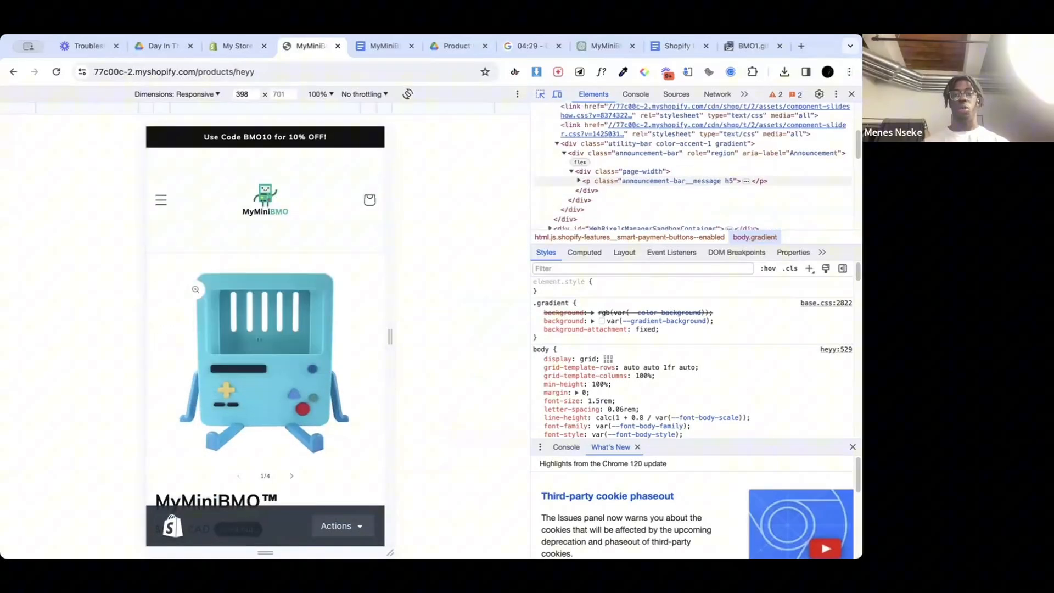
Step: In ezgif, optimize the BMO1 GIF again with the Lossy GIF method at compression level 121
left_click(749, 46)
scroll(416, 286, "down", 10)
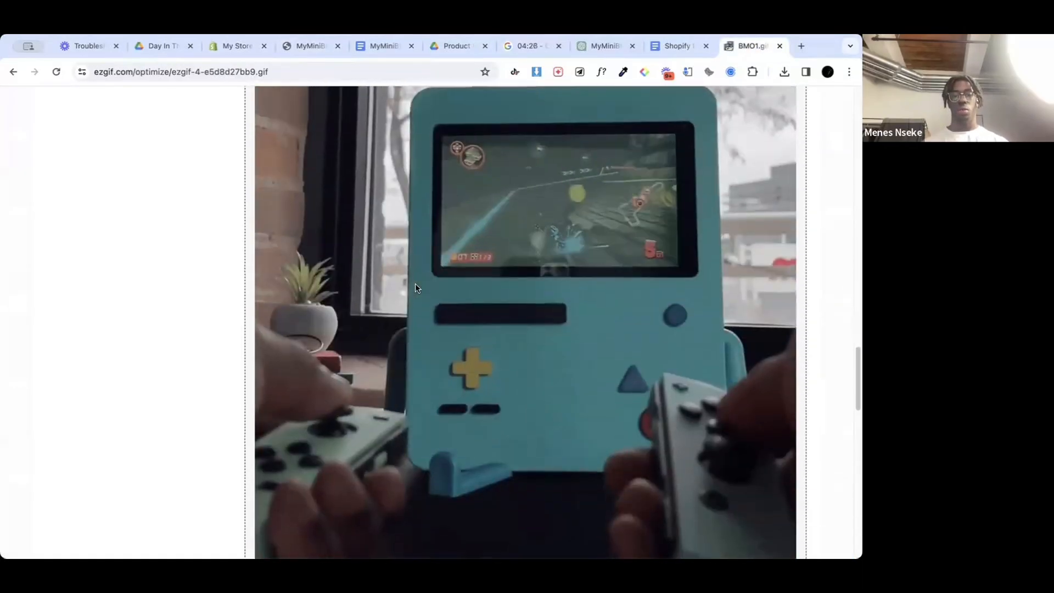
scroll(415, 283, "up", 1)
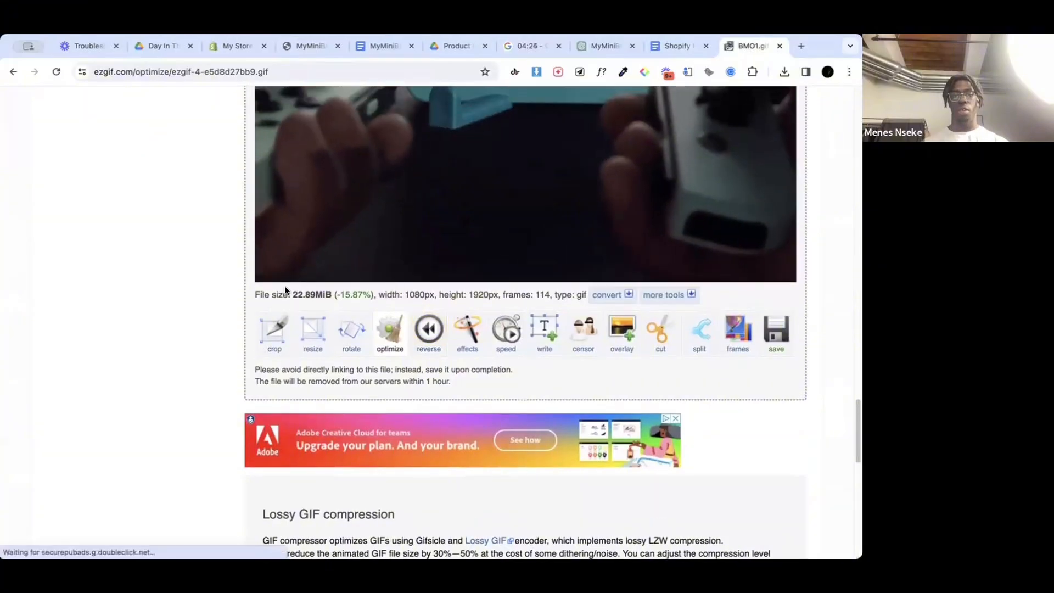
scroll(459, 271, "up", 1)
scroll(459, 266, "up", 20)
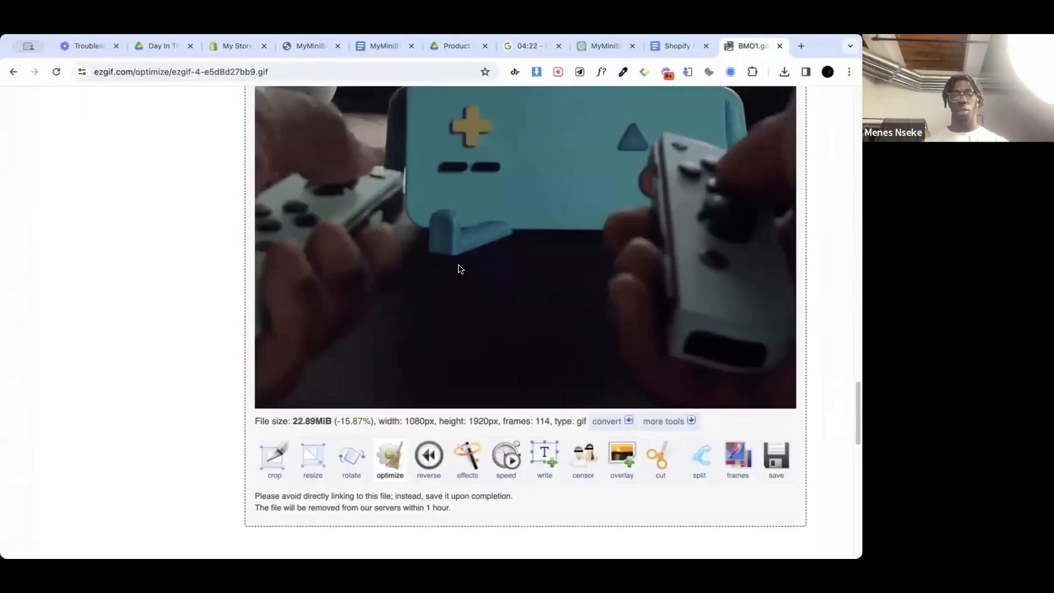
scroll(459, 267, "down", 4)
scroll(459, 269, "down", 1)
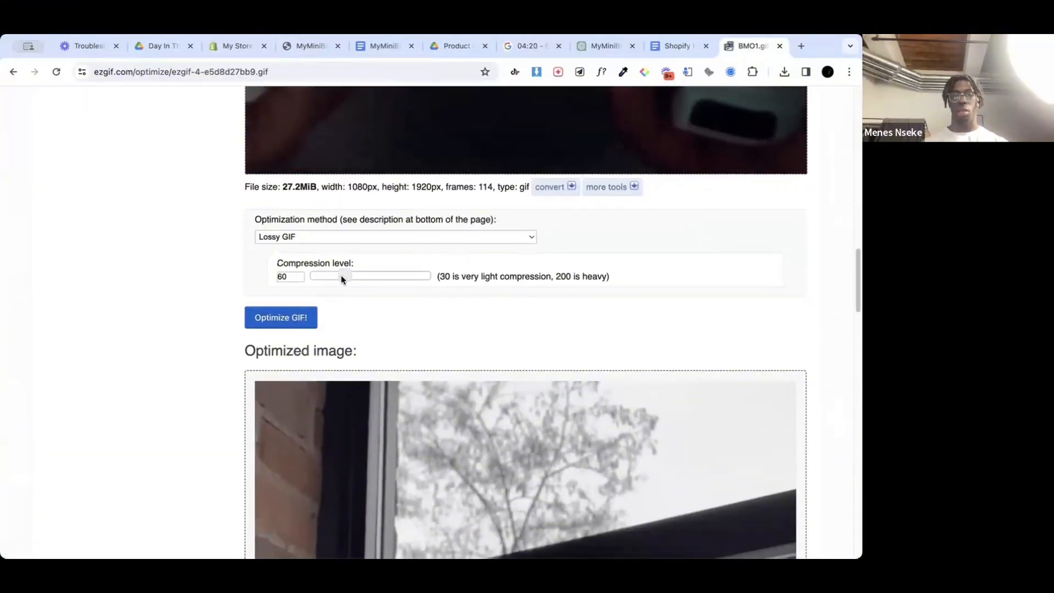
left_click_drag(341, 275, 380, 277)
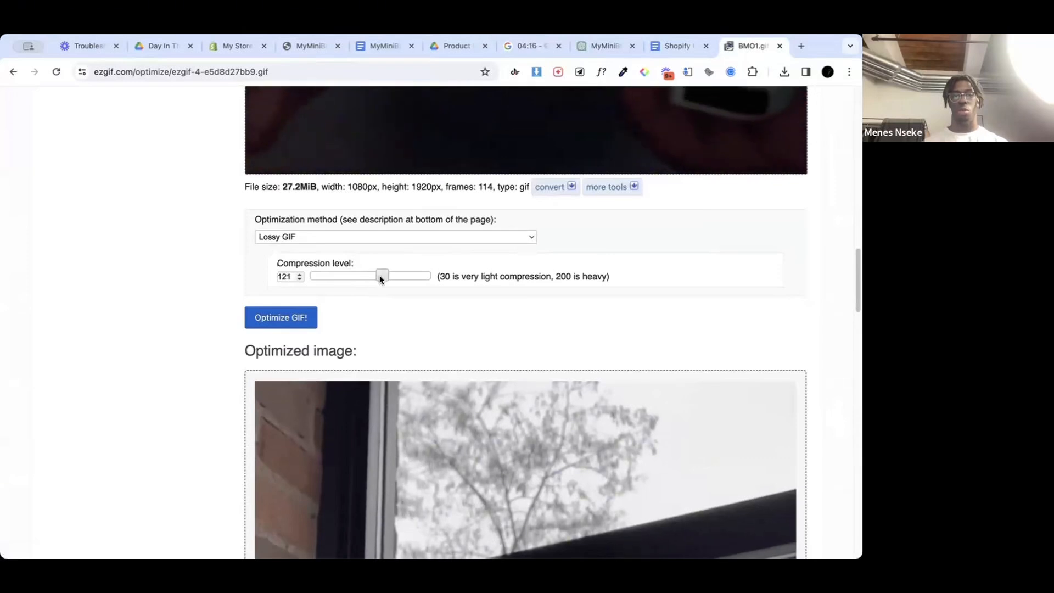
left_click(310, 318)
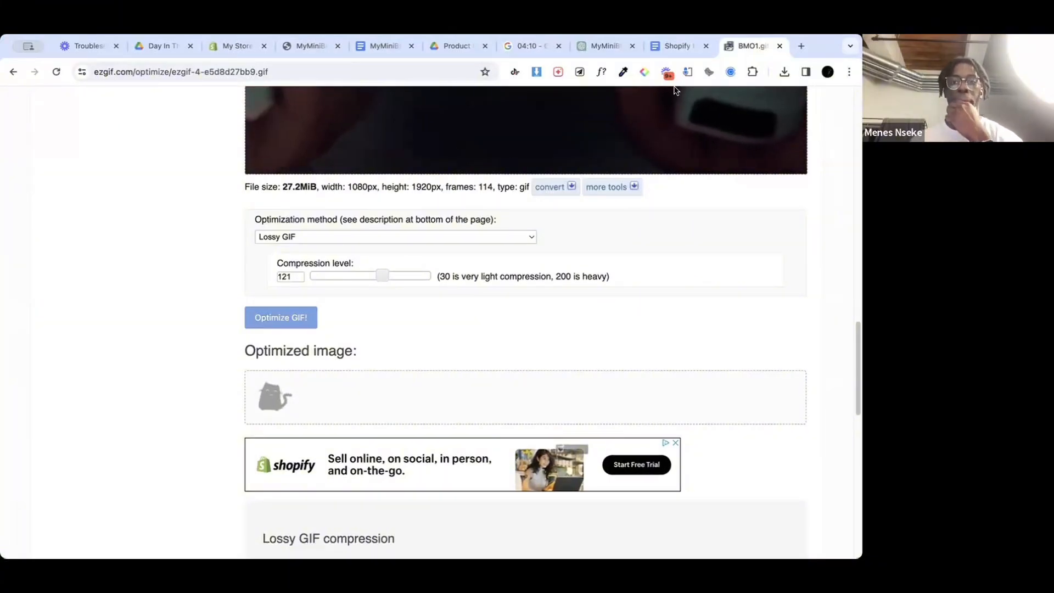
Step: Switch to the Shopify admin, open the Plugnplay theme for customization and select the heading in the home page image banner
left_click(241, 47)
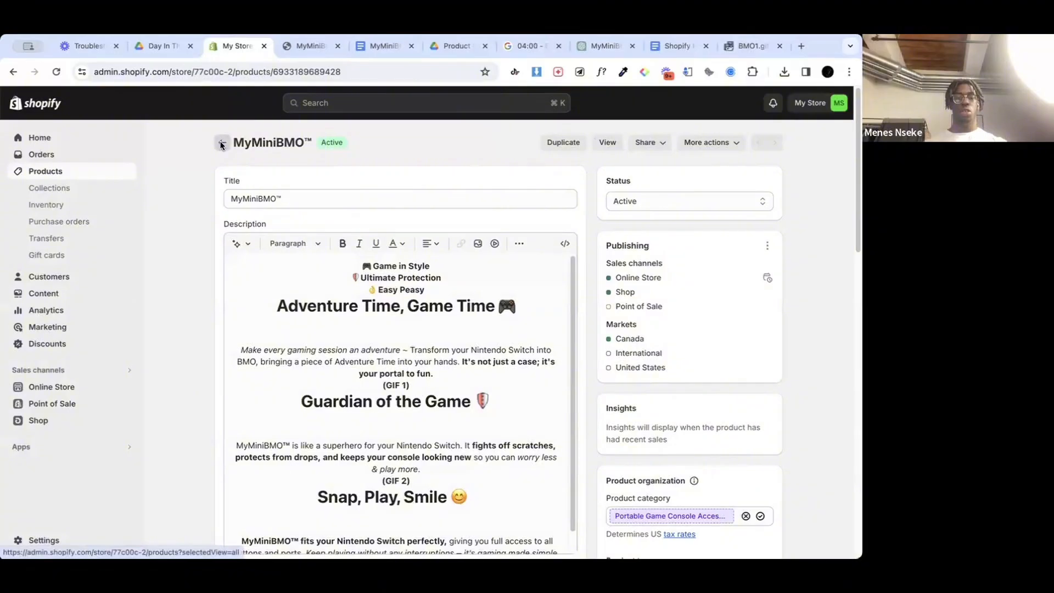
left_click(70, 389)
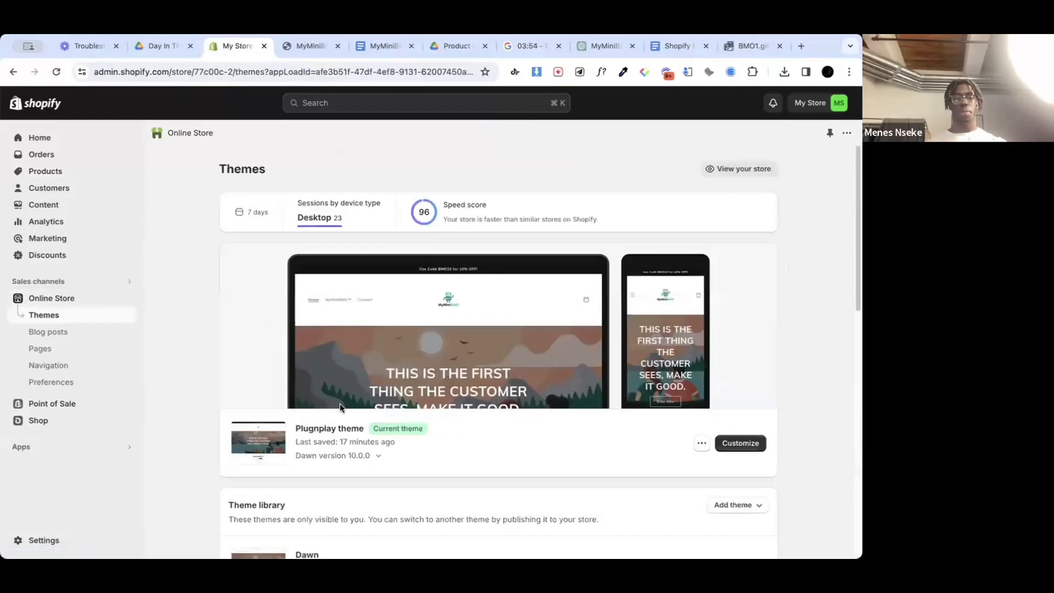
scroll(700, 446, "down", 1)
scroll(473, 317, "up", 1)
left_click(740, 443)
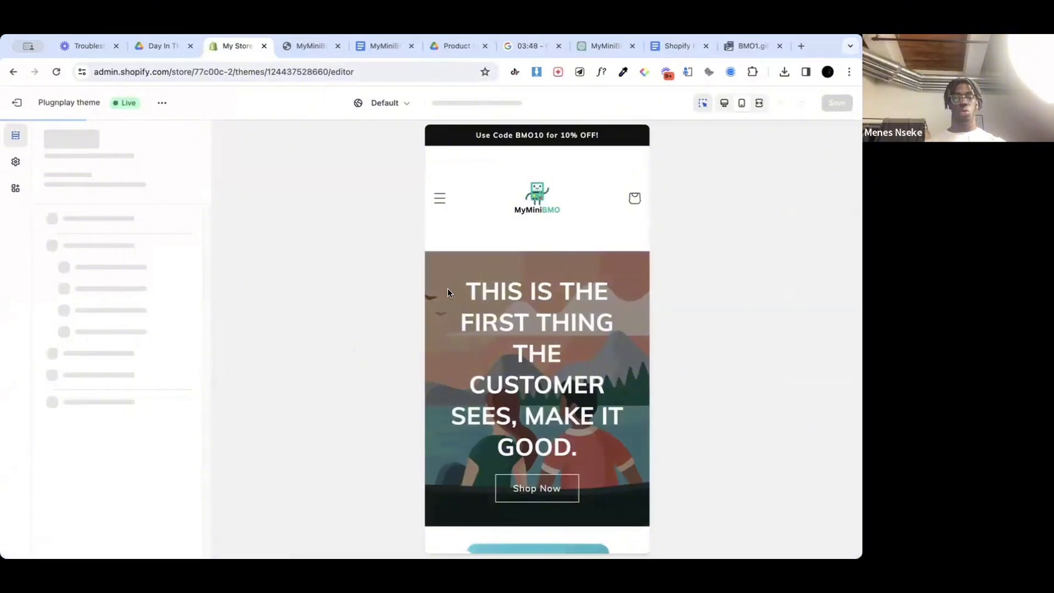
left_click(494, 307)
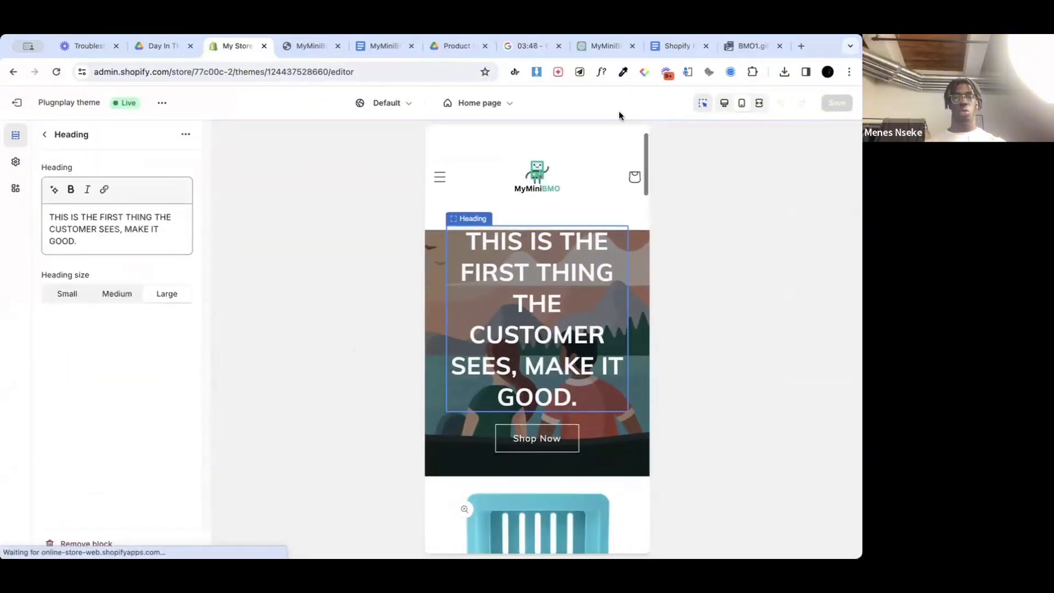
Step: Copy the closing line "Get Your MyMiniBMO Today and Transform Your Gaming Experience!" with its emojis from the MyMiniBMO Website Copy document
left_click(598, 46)
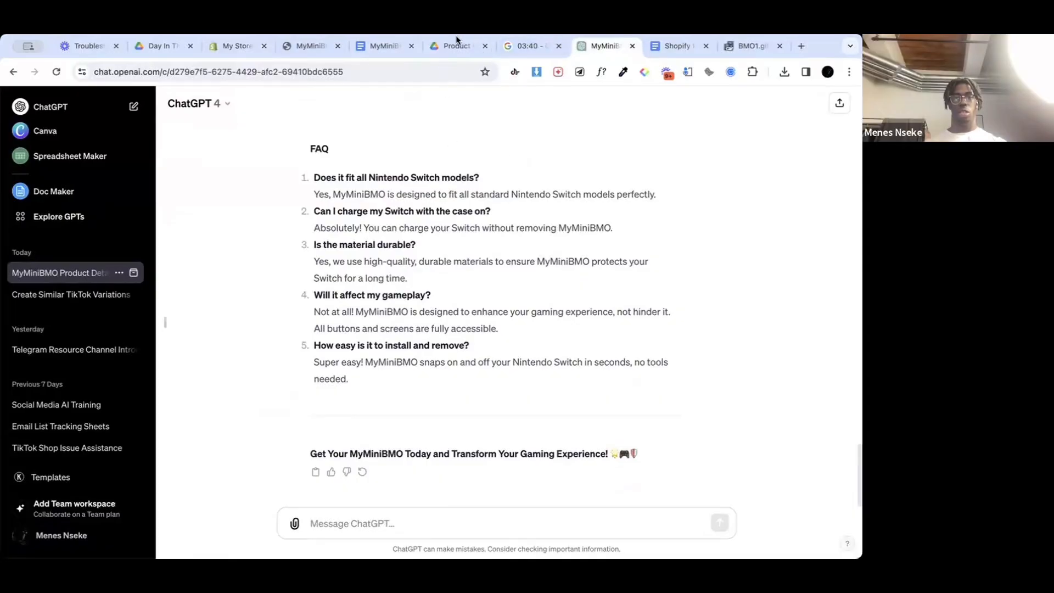
left_click(394, 45)
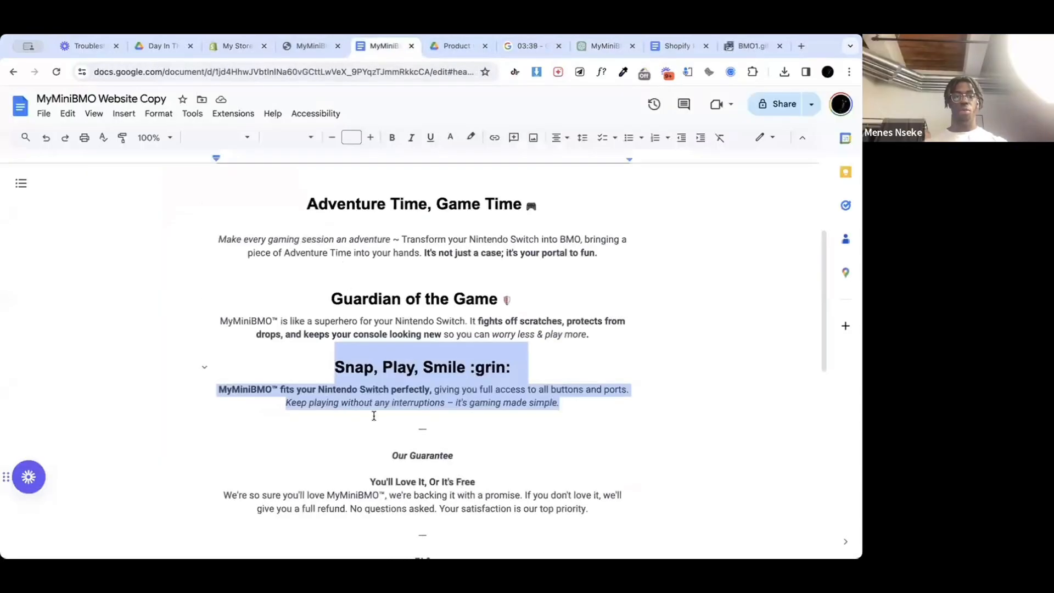
scroll(374, 416, "down", 9)
scroll(372, 414, "up", 2)
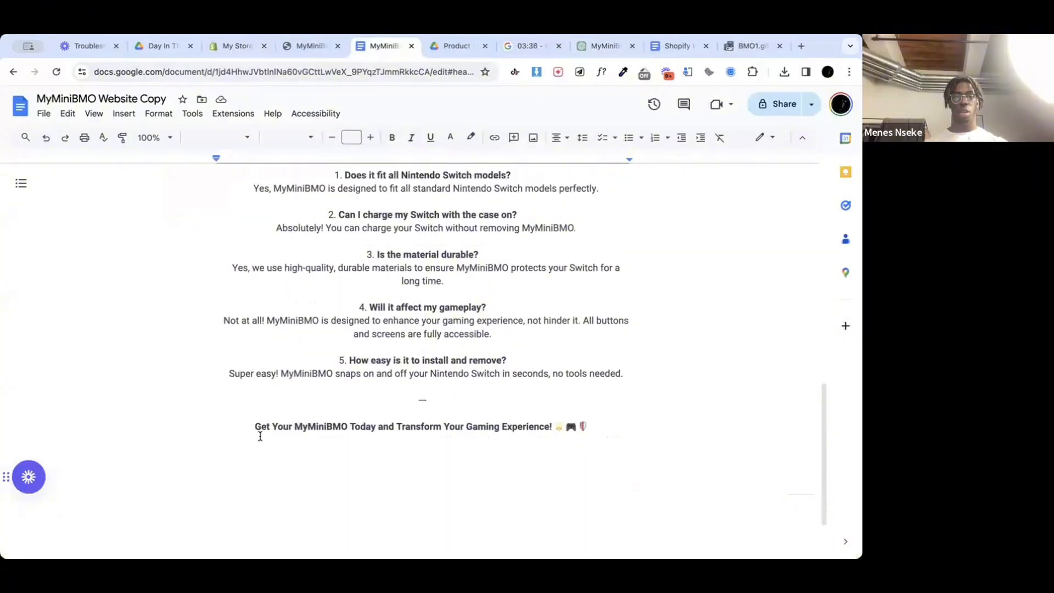
left_click_drag(254, 431, 640, 430)
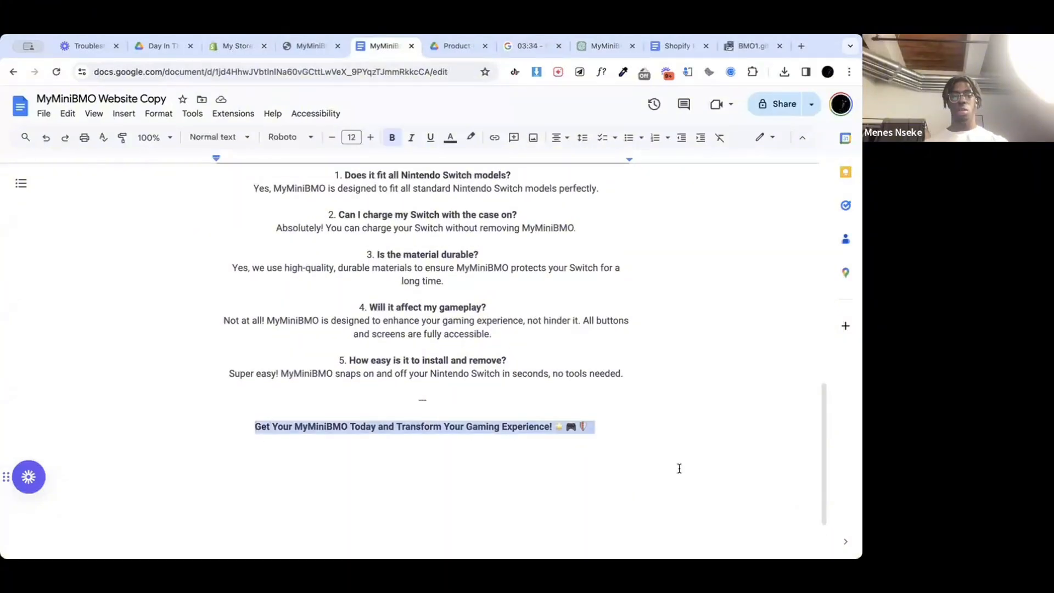
Step: Back in the Shopify theme editor, replace the entire image banner heading with the copied closing line
left_click(244, 46)
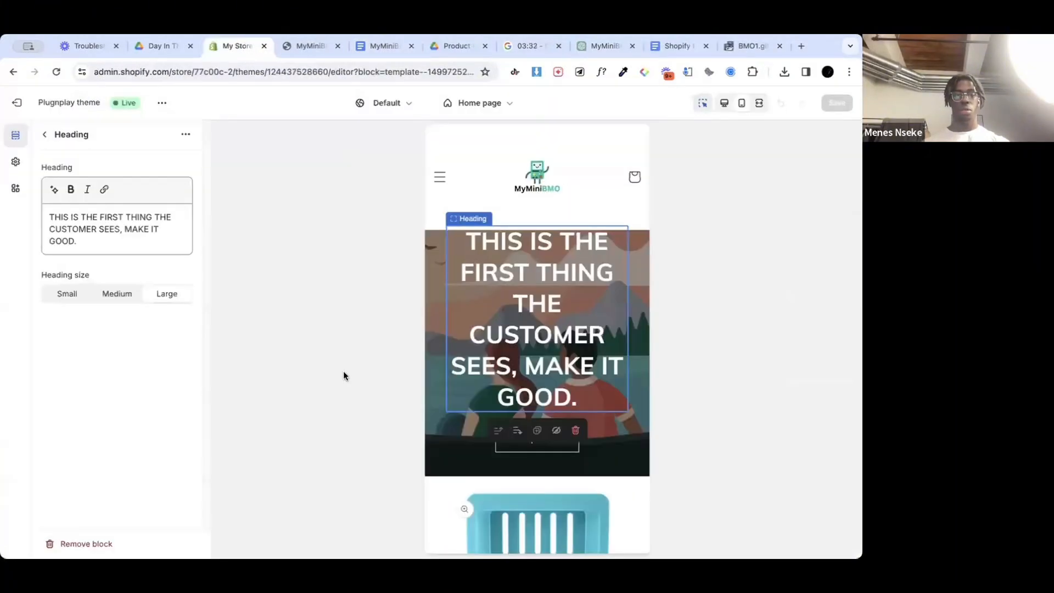
left_click(101, 226)
key("ctrl+a")
type("Get Your MyMiniBMO Today and Transform Your Gaming Experience! 🌟🎮🛡")
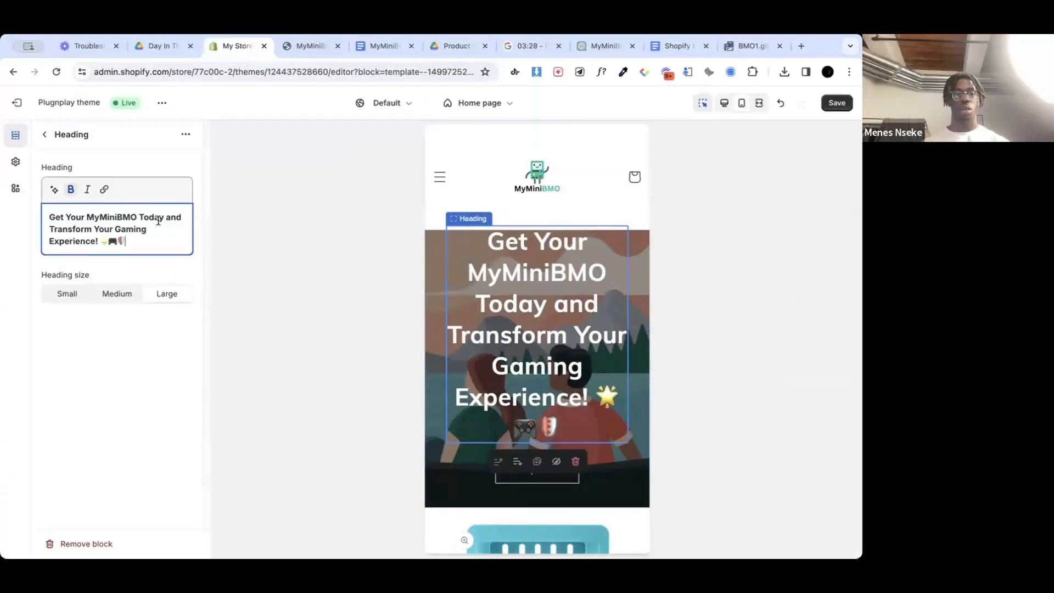
Step: Reword the banner heading to "Transform Your Gaming Experience with MiniBMO", without the exclamation mark and emojis
key("shift+Home")
key("BackSpace")
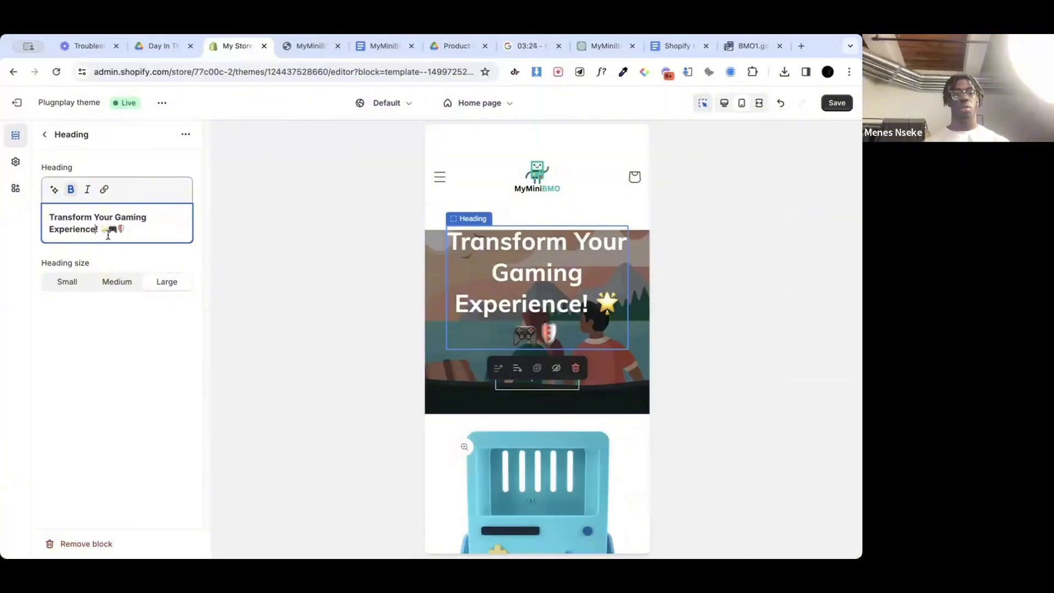
type("with")
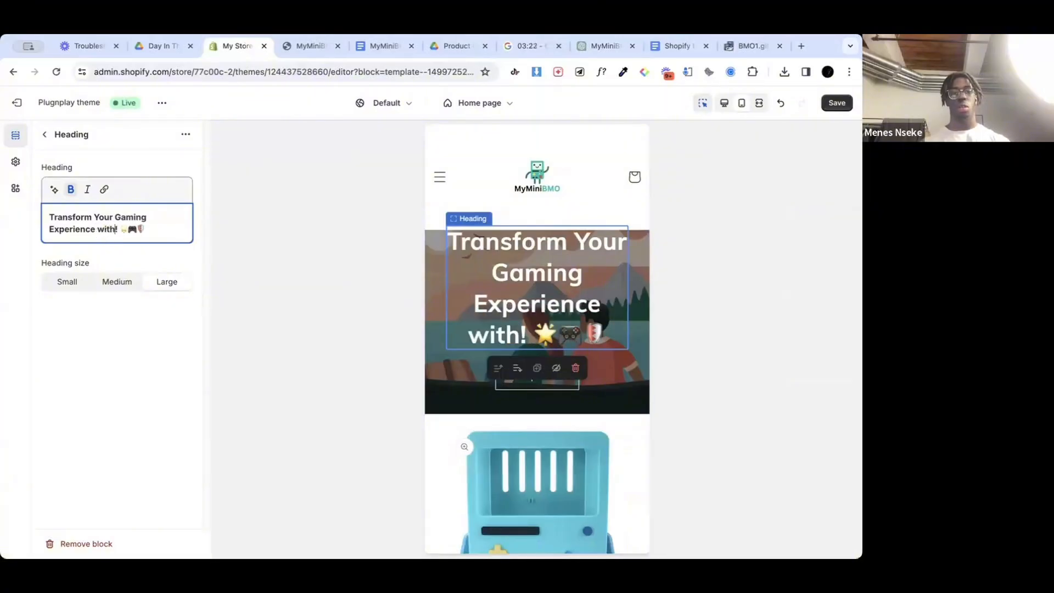
type(" MiniBMO")
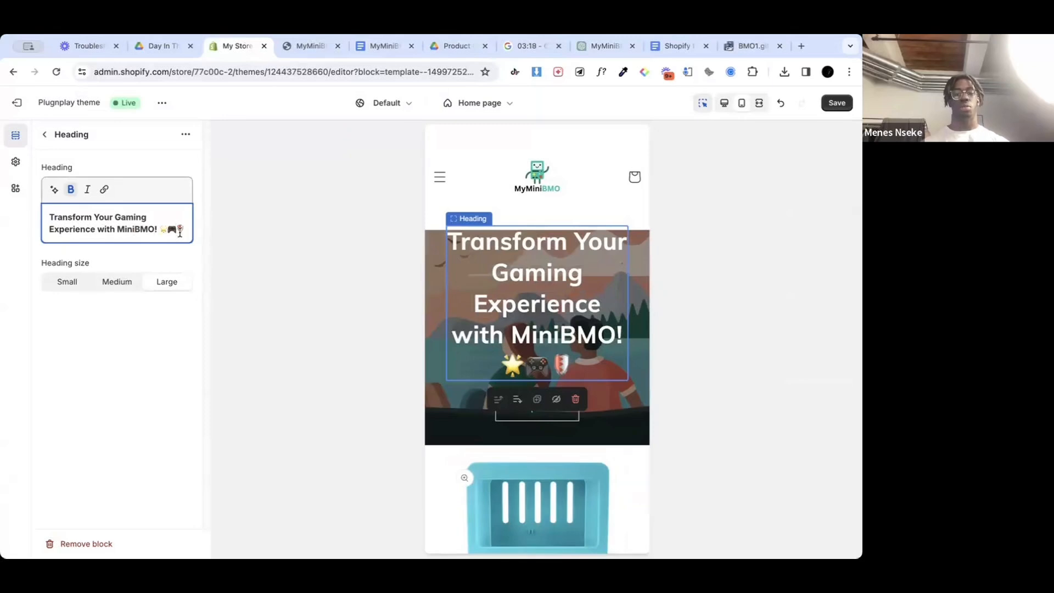
key("BackSpace")
key("BackSpace")
key("BackSpace")
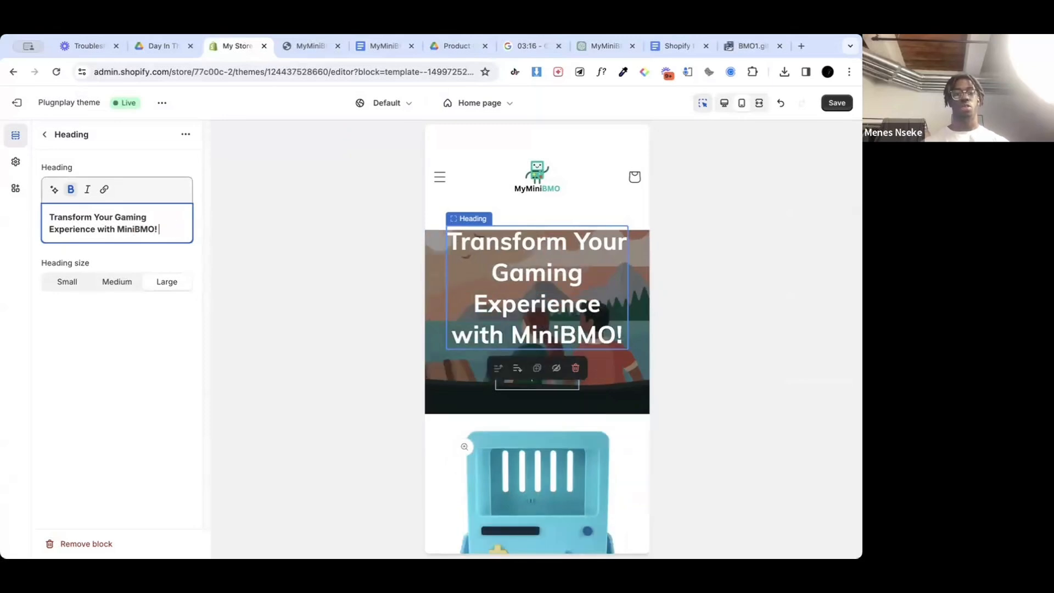
key("BackSpace")
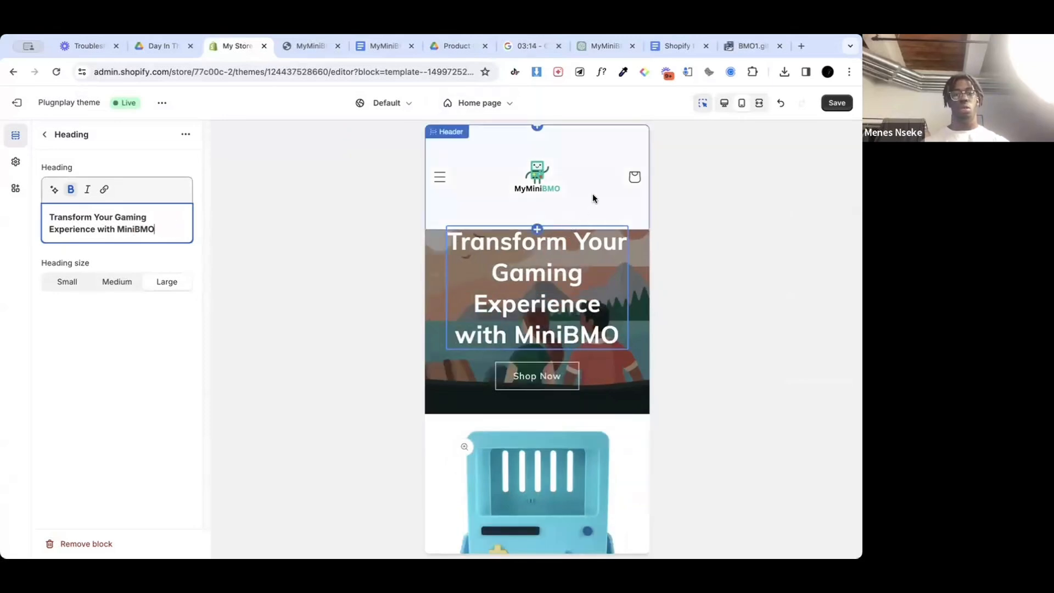
Step: Set the banner heading size to Medium, save the theme and return to the home page section list
left_click(115, 284)
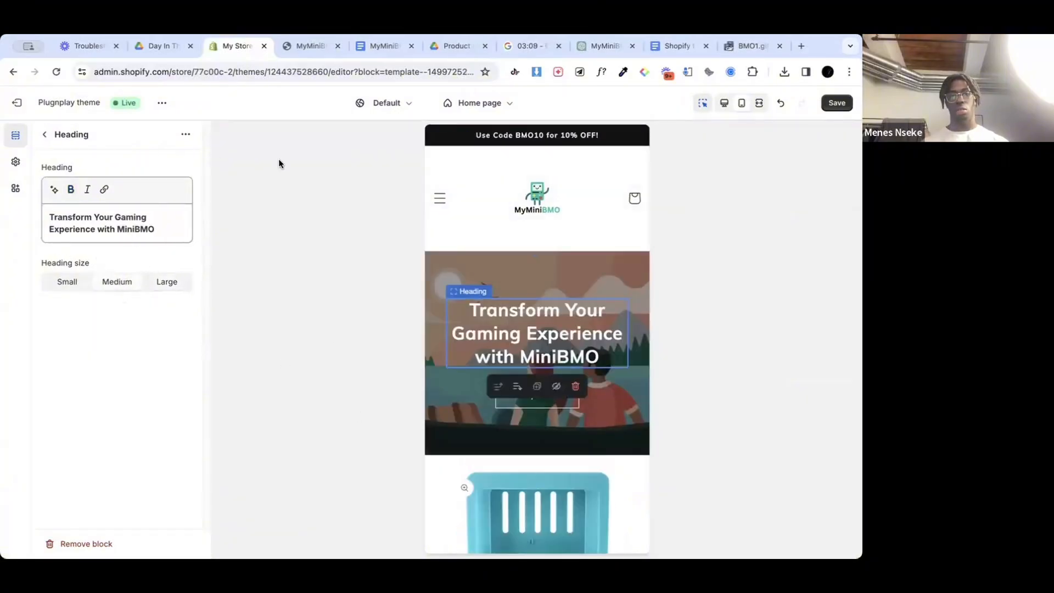
left_click(835, 104)
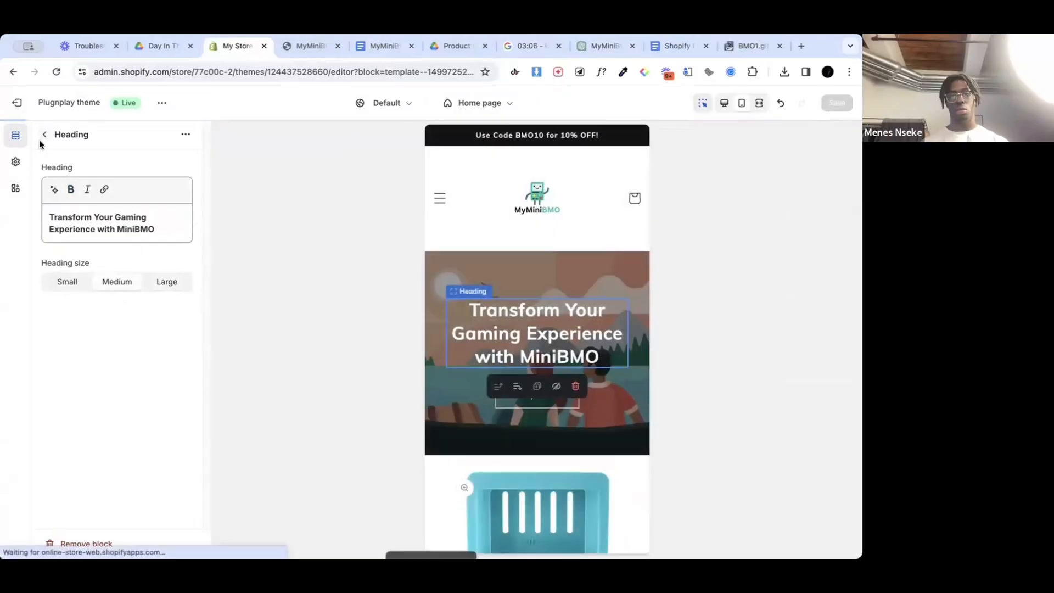
left_click(45, 134)
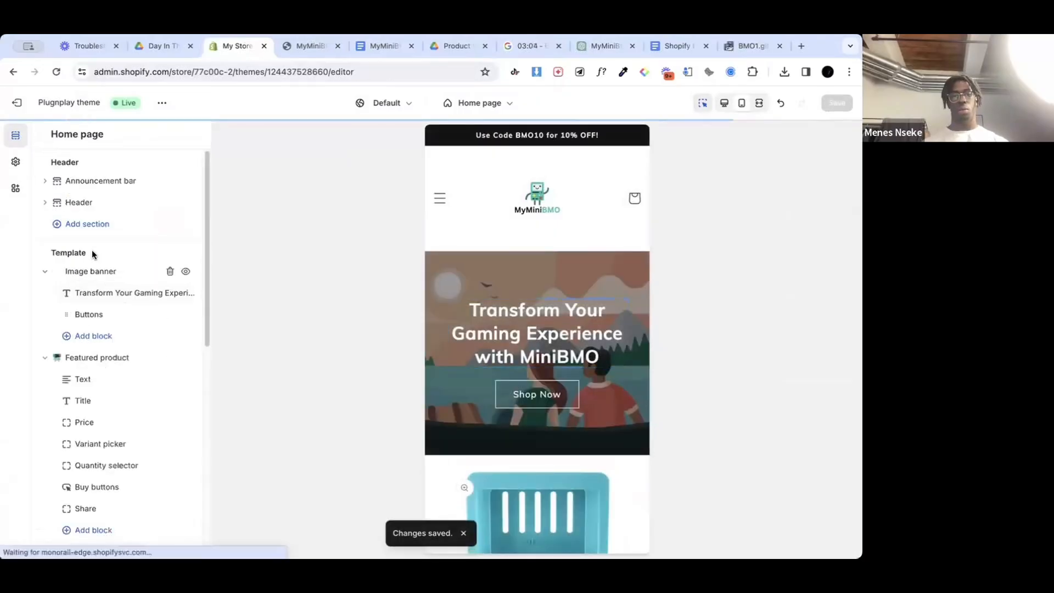
Step: Link the image banner's Shop Now button to the MyMiniBMO™ product and save the theme
left_click(101, 324)
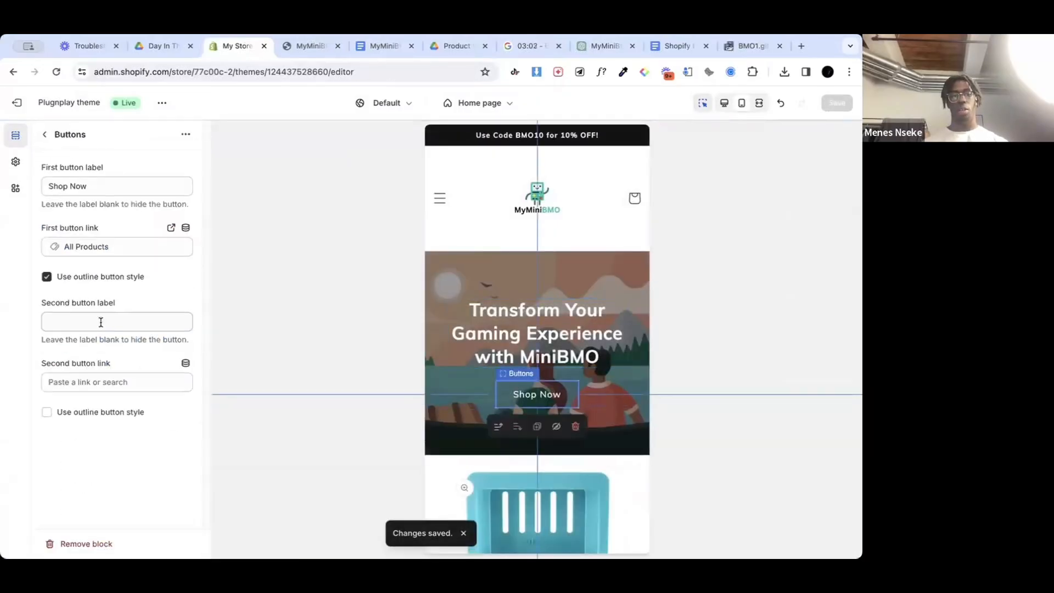
left_click(94, 246)
left_click(86, 299)
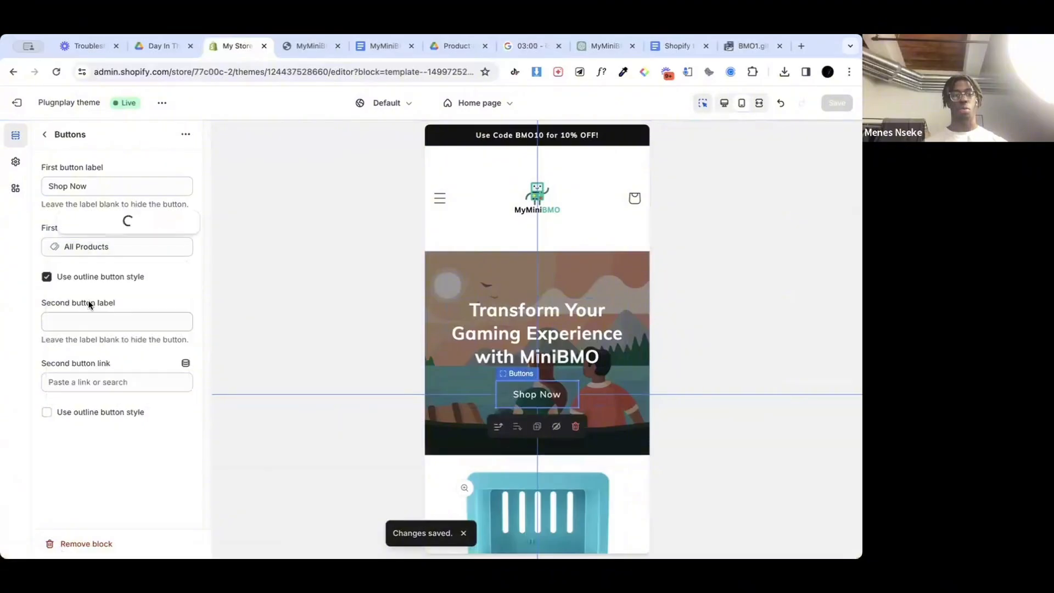
left_click(117, 219)
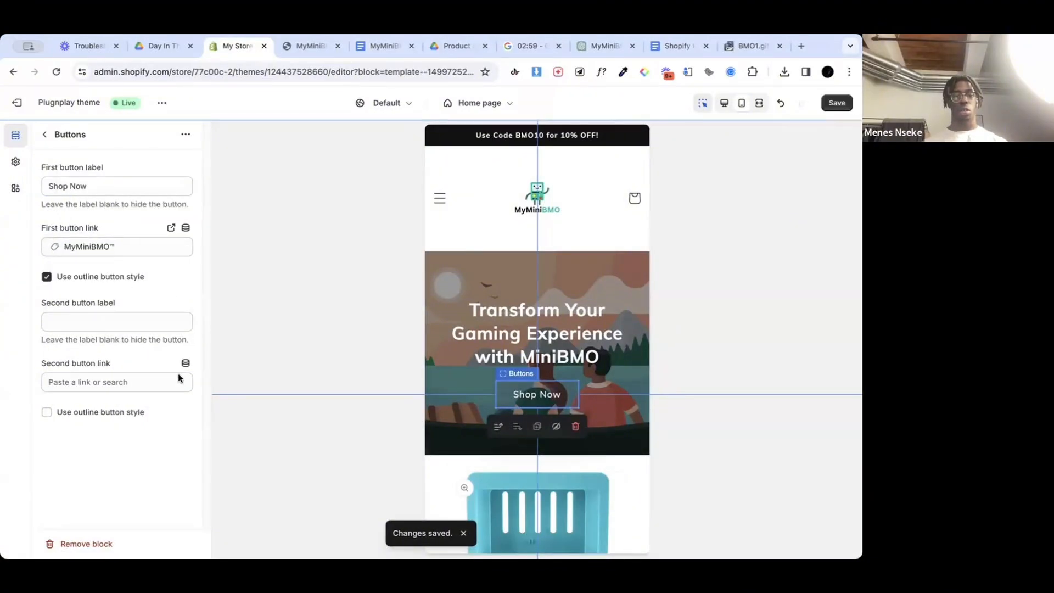
left_click(836, 103)
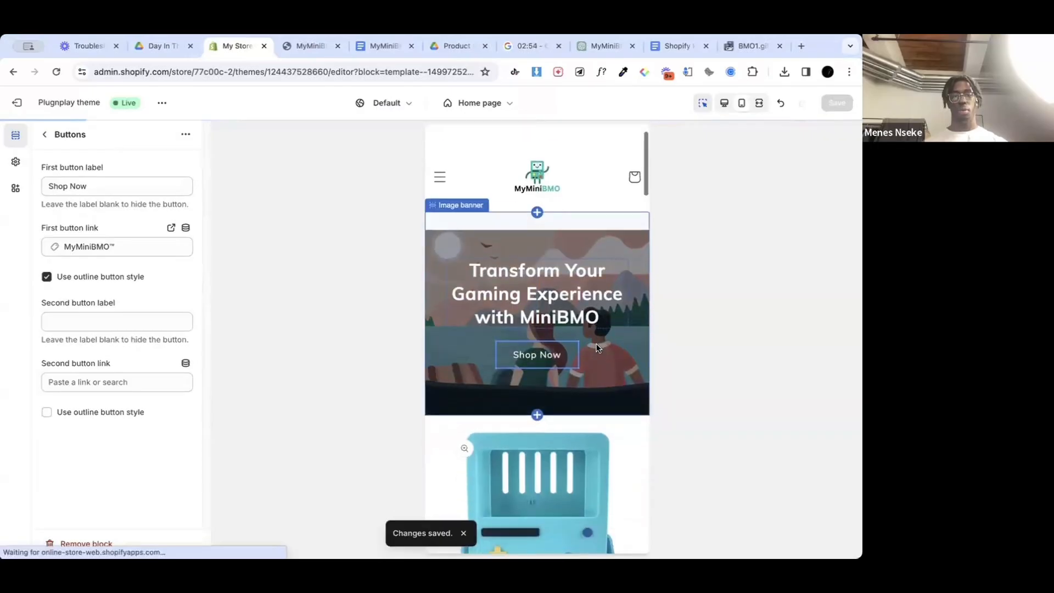
Step: Open the image selection for the image banner's first image and try to upload new files to the store library
left_click(45, 135)
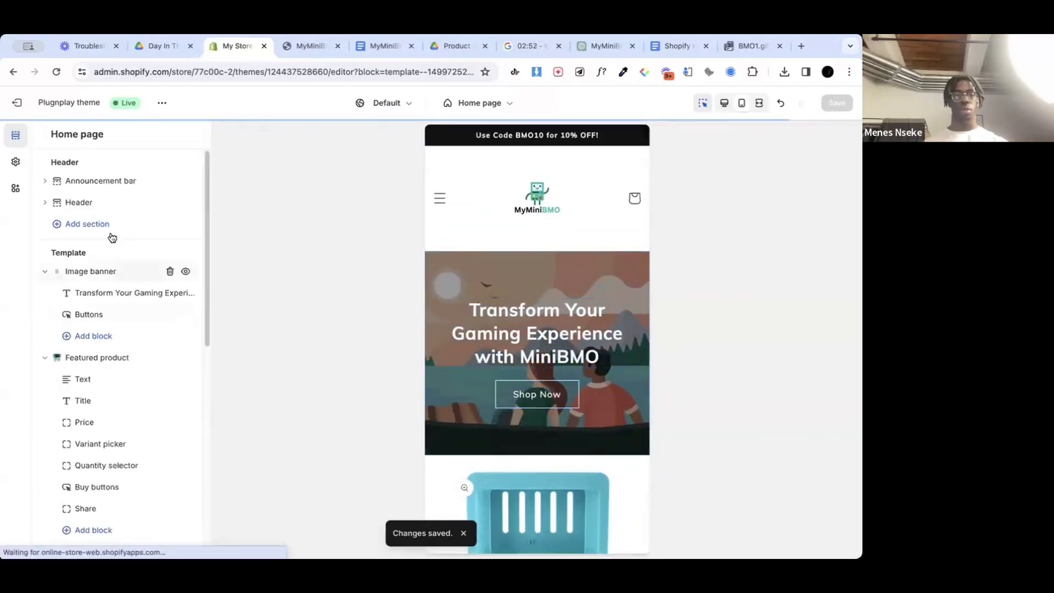
left_click(113, 274)
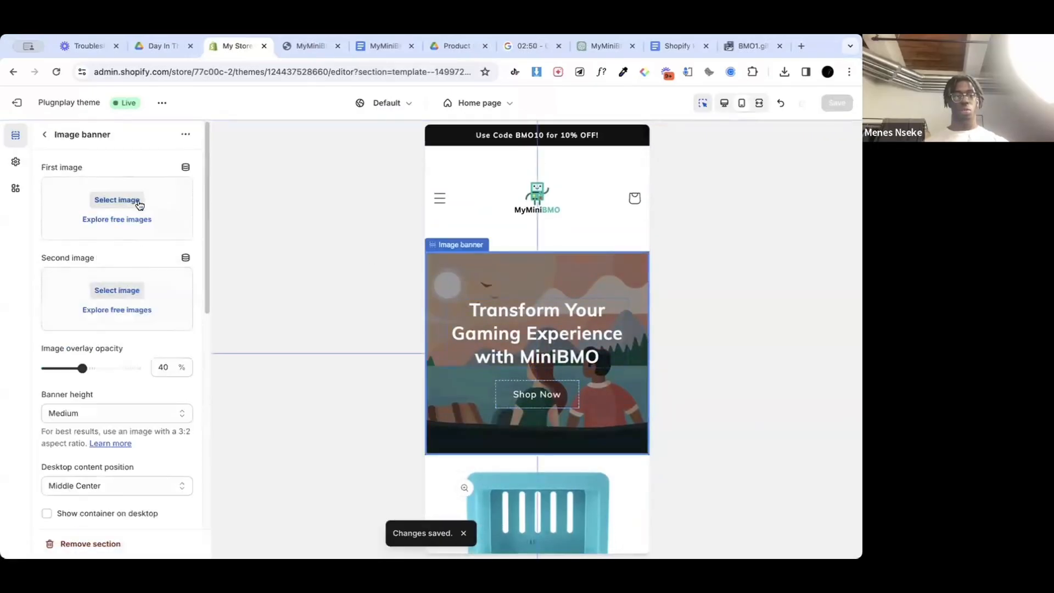
left_click(139, 202)
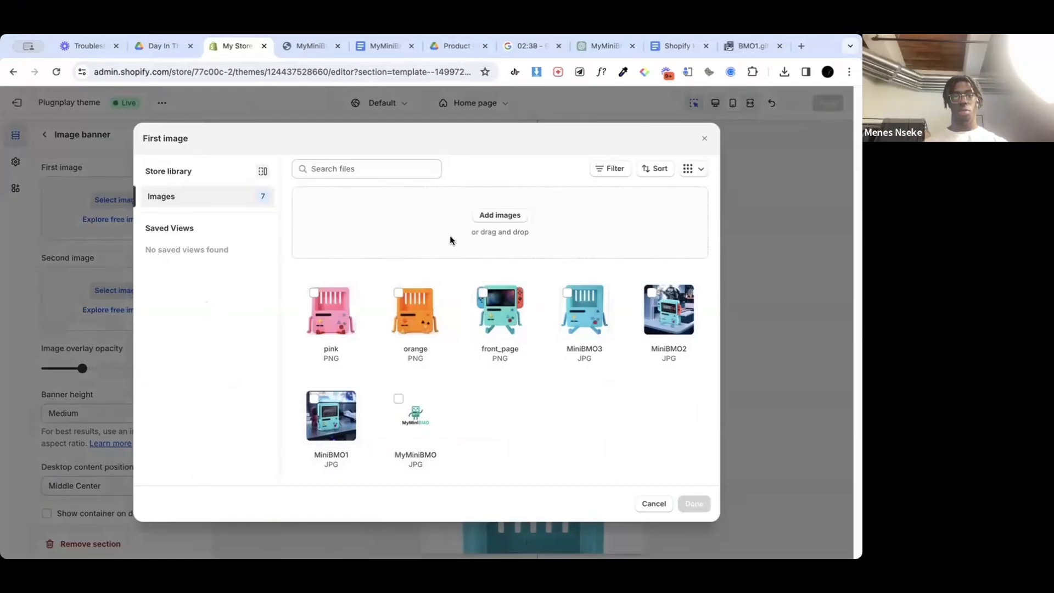
left_click_drag(489, 317, 454, 199)
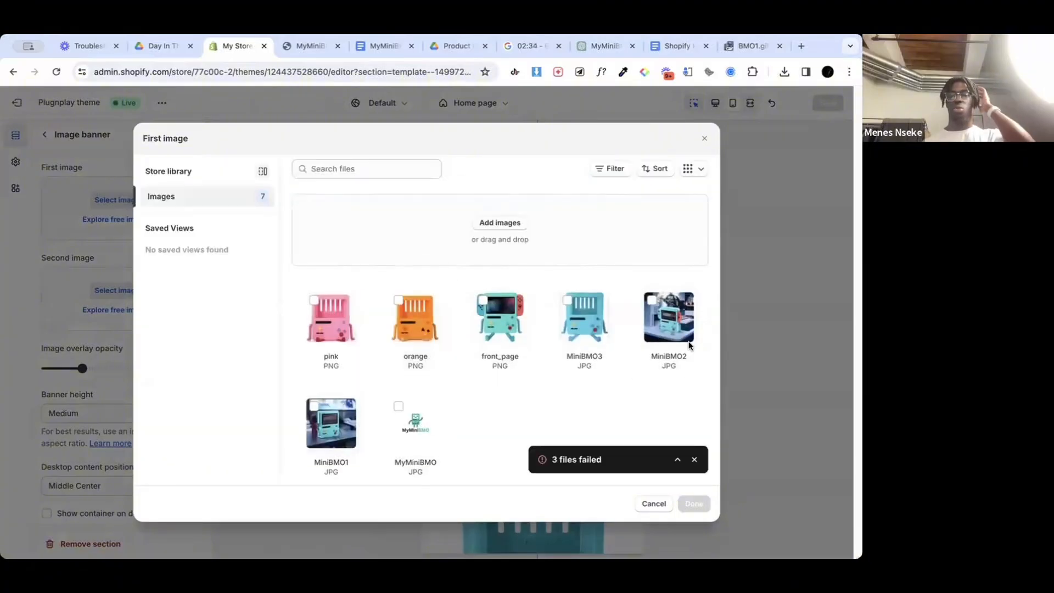
Step: Switch to the ezgif optimizer page and review the optimized BMO1 GIF
left_click(749, 45)
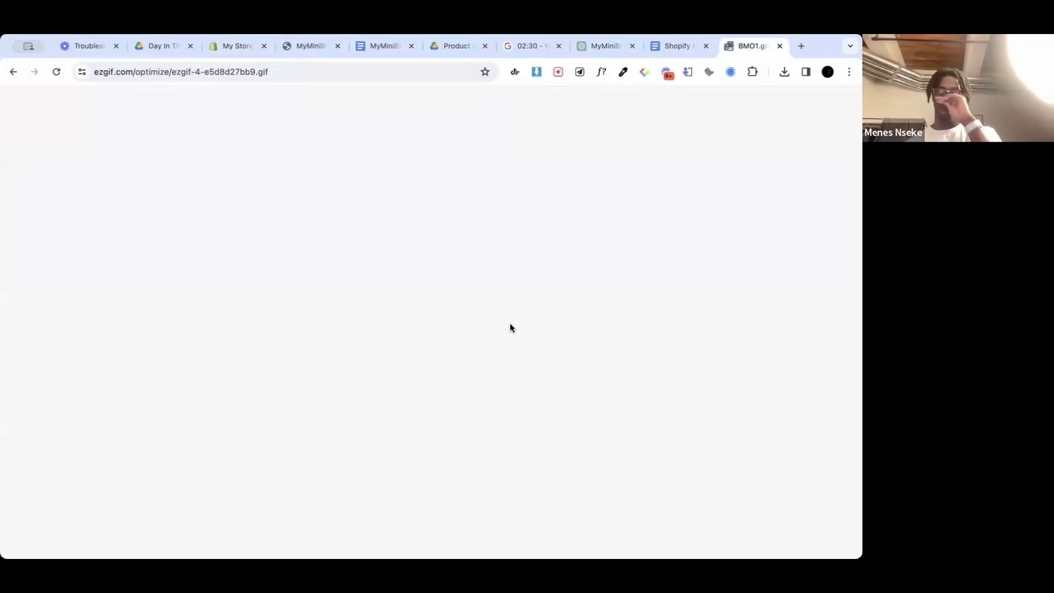
scroll(408, 388, "down", 3)
scroll(408, 388, "down", 15)
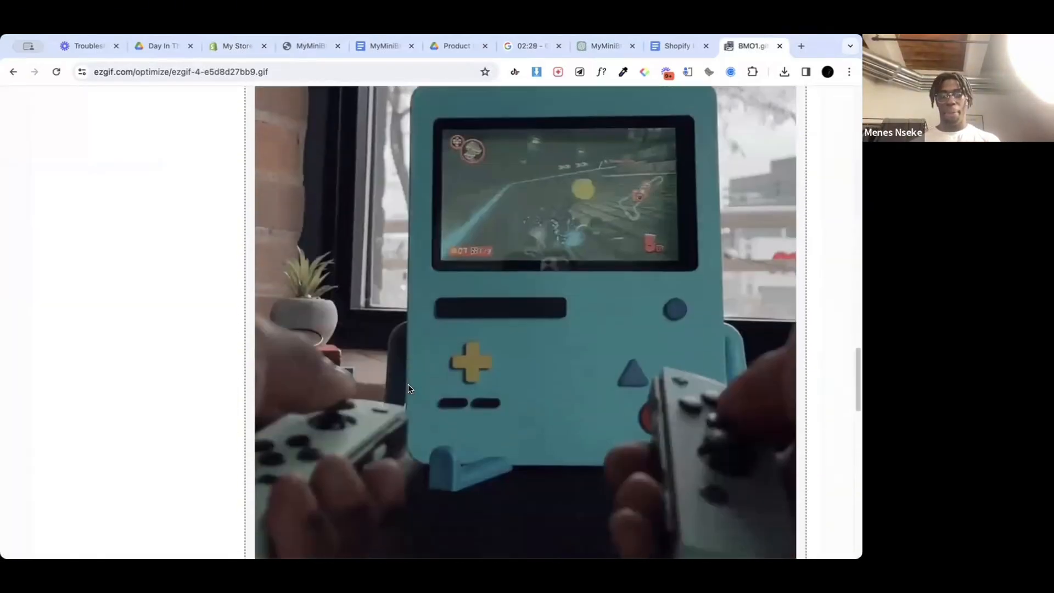
scroll(407, 384, "up", 6)
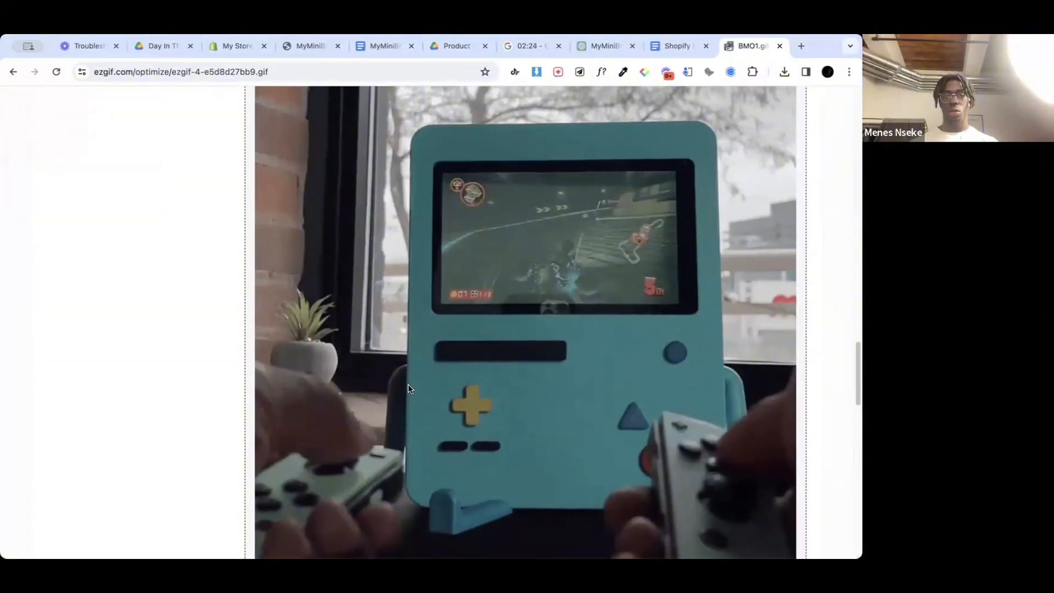
scroll(407, 384, "up", 10)
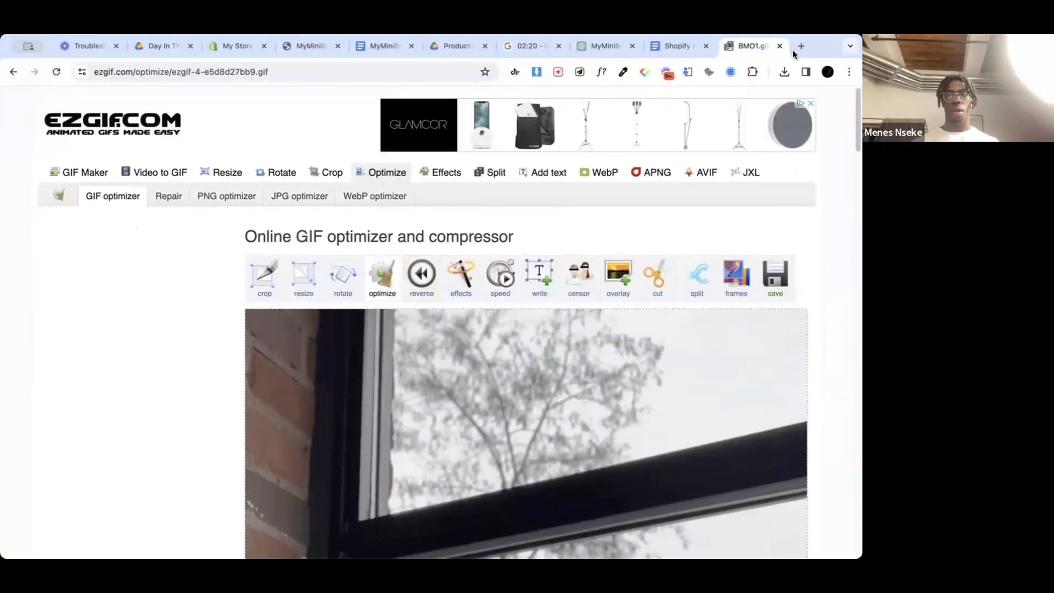
Step: Open Canva in a new browser tab and create a blank Instagram Reel design
left_click(800, 48)
type("canva")
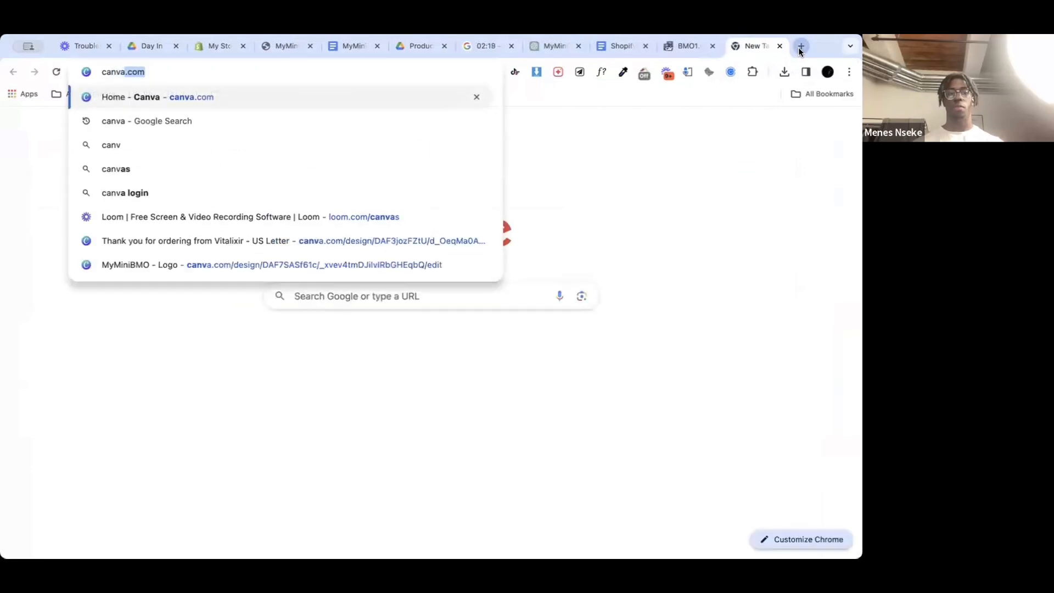
key("Return")
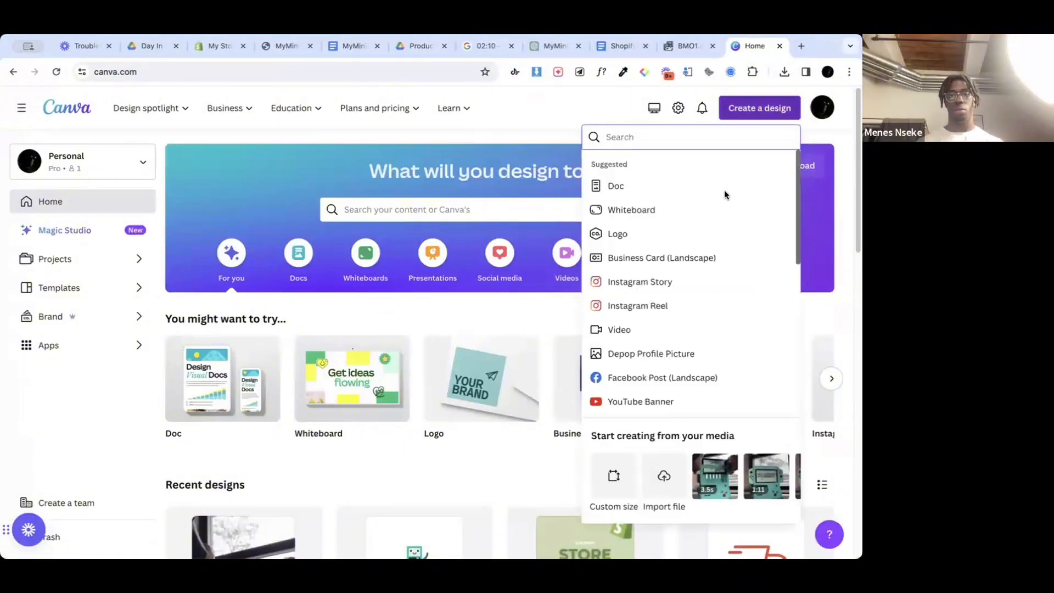
left_click(640, 306)
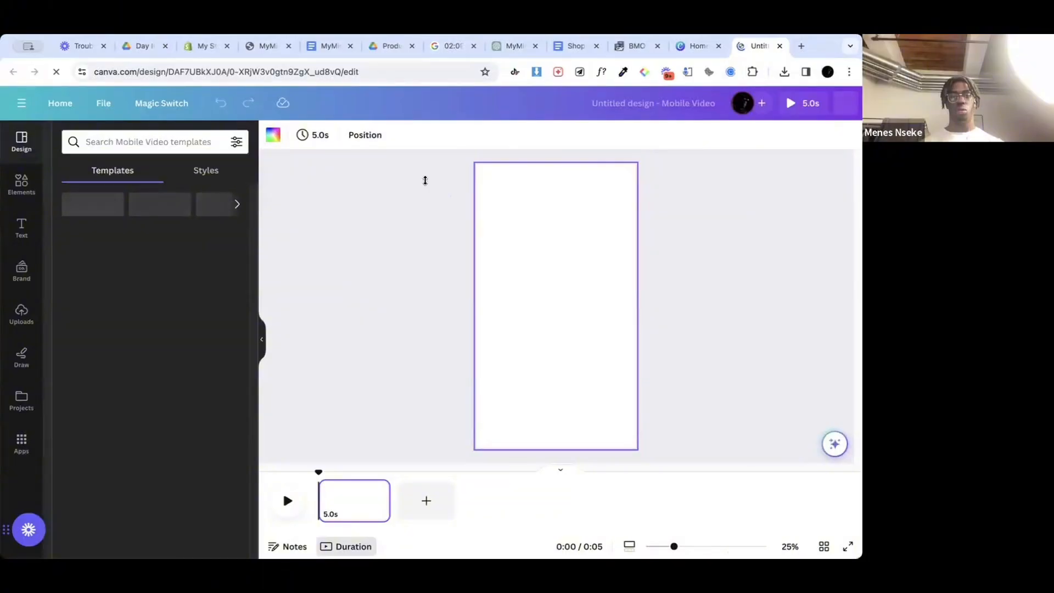
Step: Return to the Canva home page and open the recent Untitled Design mobile video showing the BMO case
left_click(698, 45)
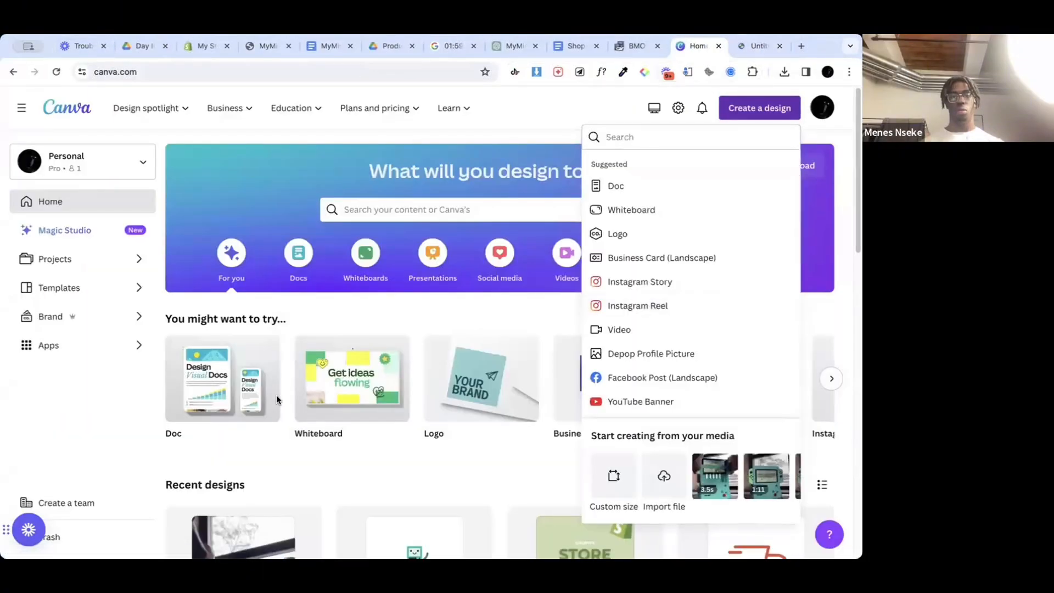
scroll(275, 394, "down", 5)
scroll(280, 384, "up", 2)
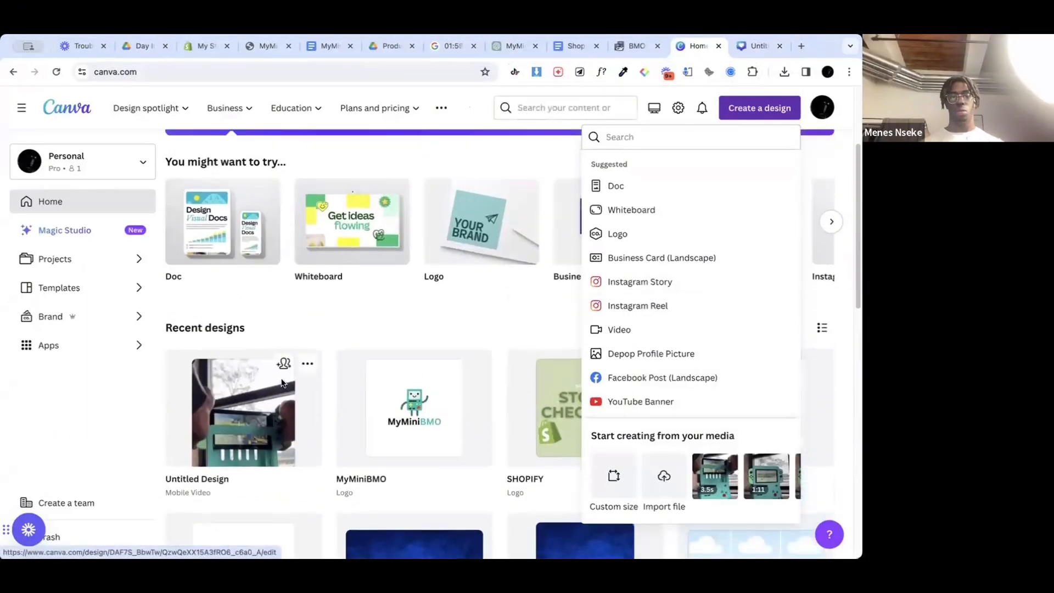
left_click(230, 403)
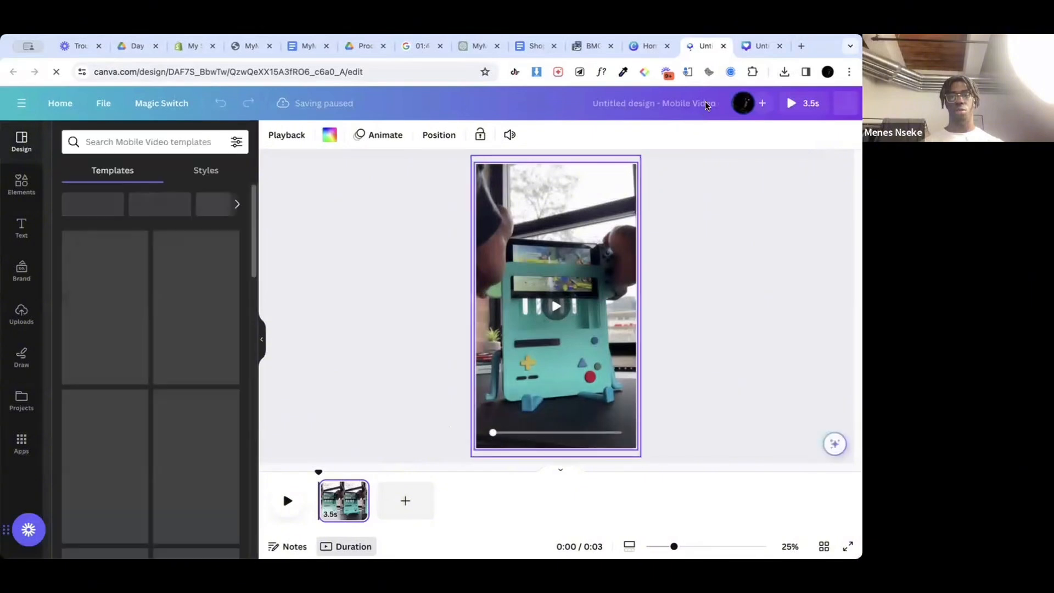
Step: Download the mobile video design as a GIF with the size reduced to 0.6 (648 × 1,152 px)
left_click(828, 103)
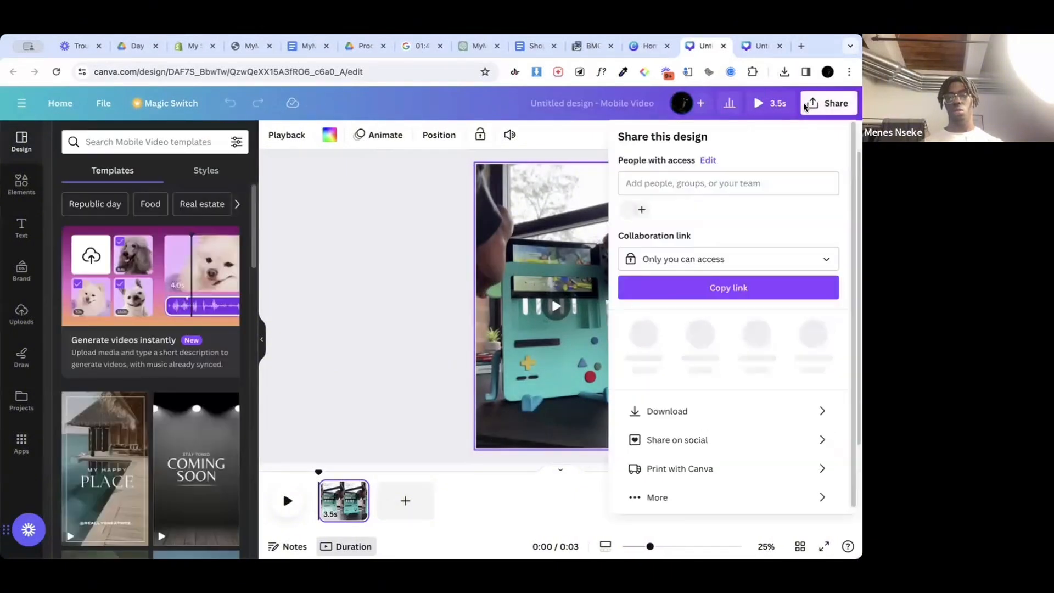
left_click(678, 407)
left_click(735, 186)
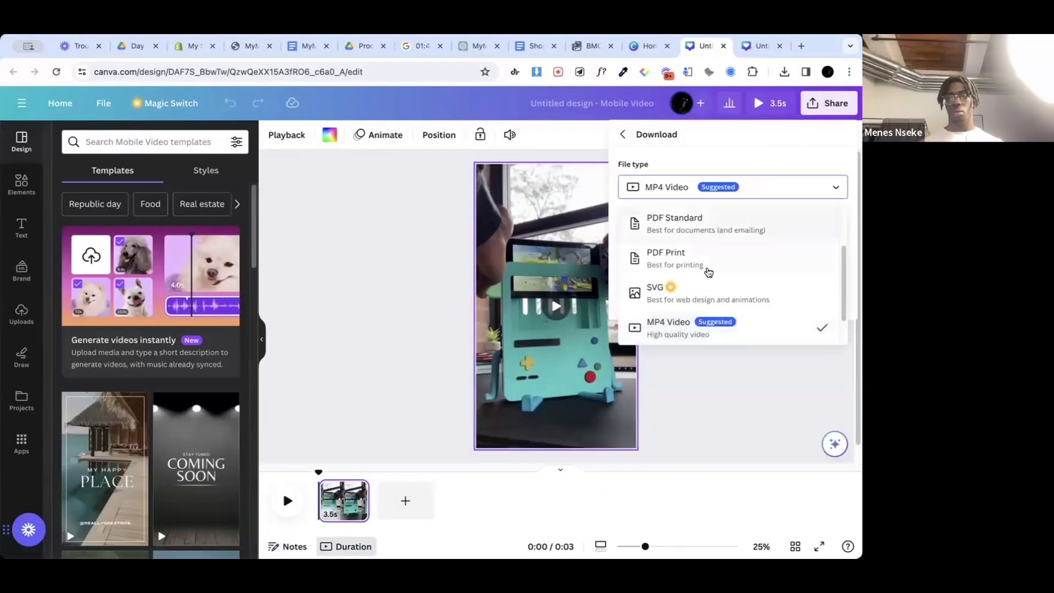
scroll(706, 282, "down", 1)
left_click(686, 326)
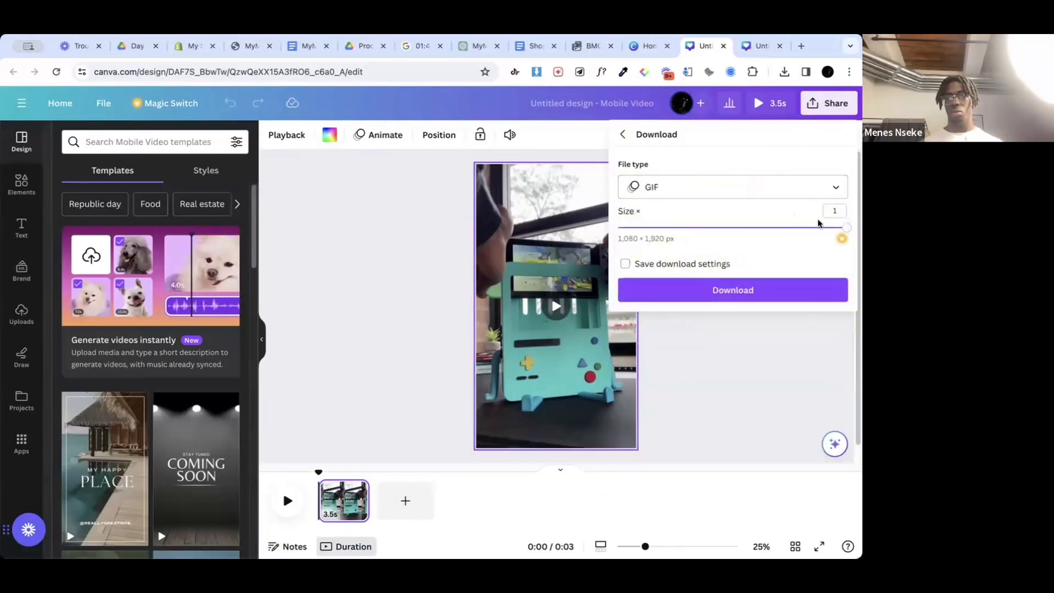
left_click_drag(786, 232, 719, 230)
left_click_drag(790, 230, 756, 230)
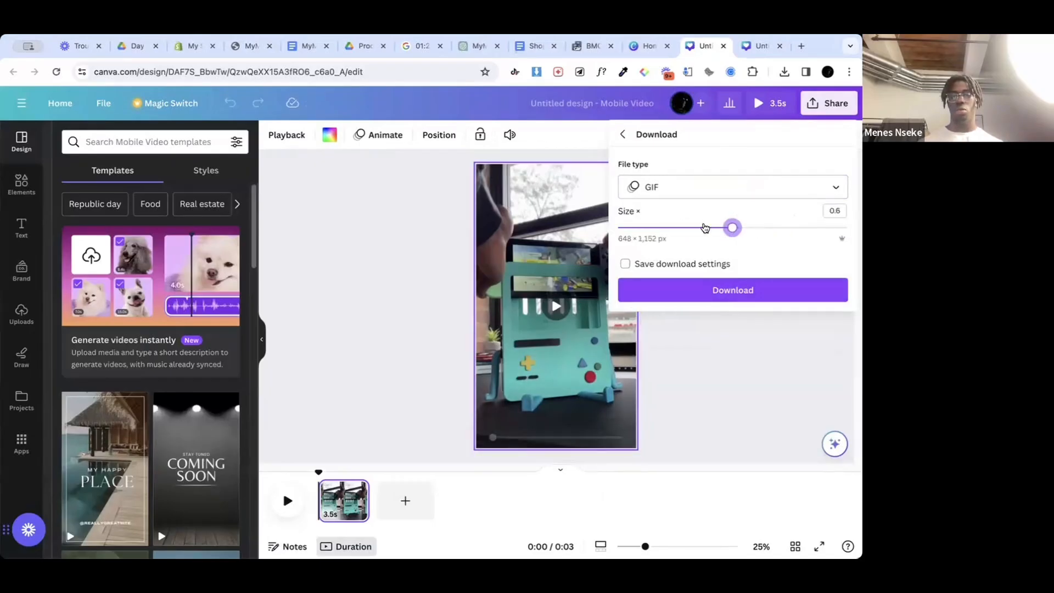
left_click_drag(732, 227, 756, 229)
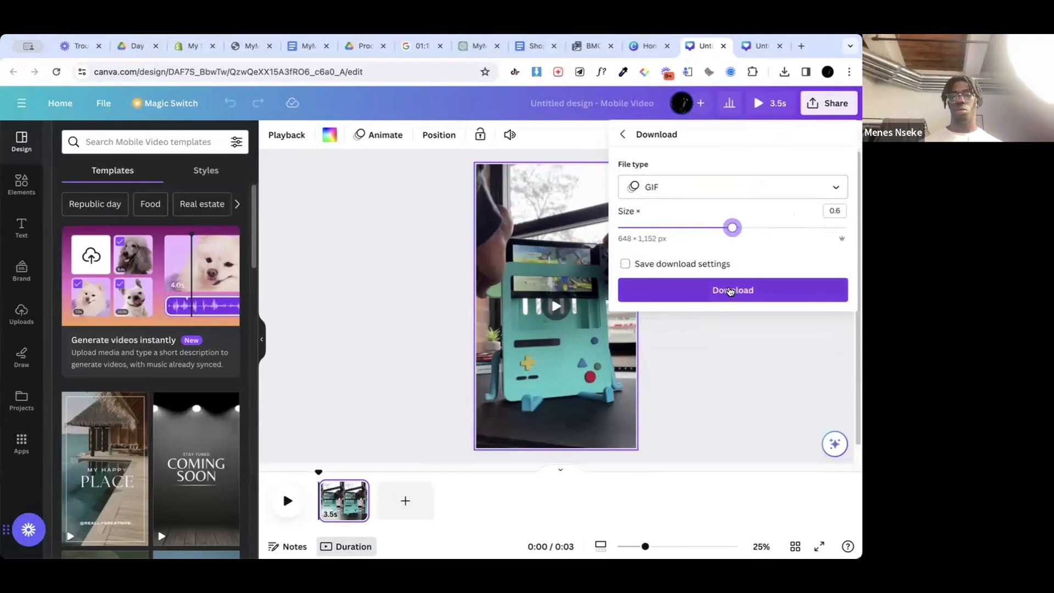
left_click(730, 291)
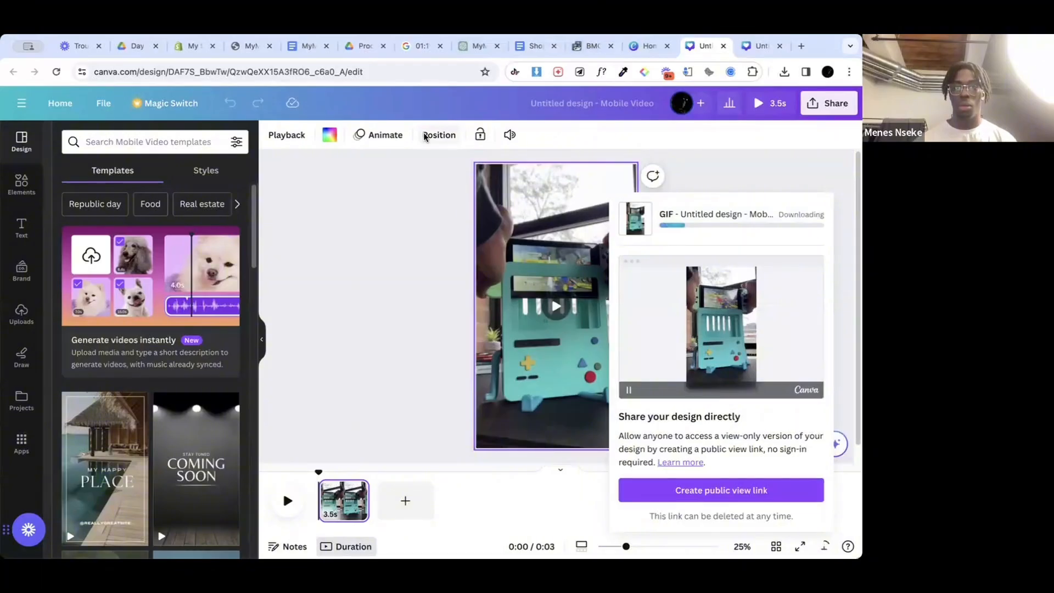
Step: Return to the Shopify theme editor and cancel the image selection for the banner's first image
left_click(307, 46)
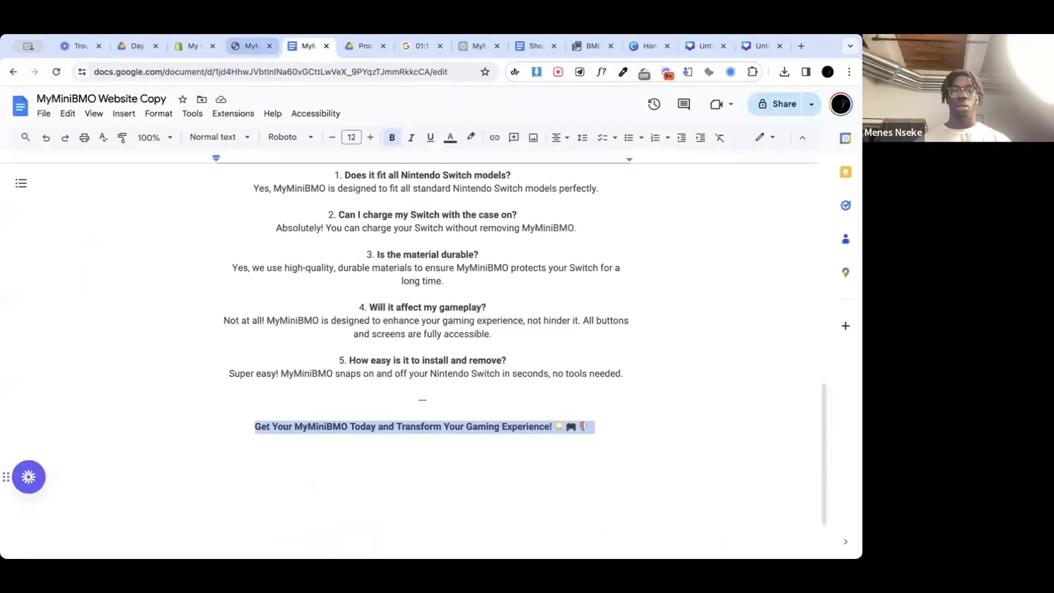
left_click(186, 47)
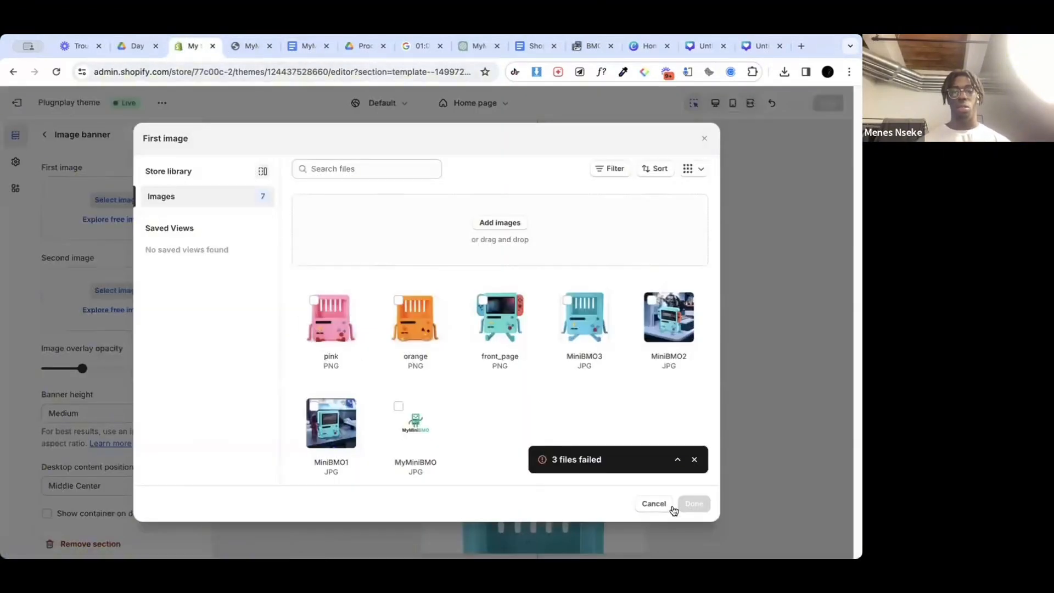
left_click(654, 504)
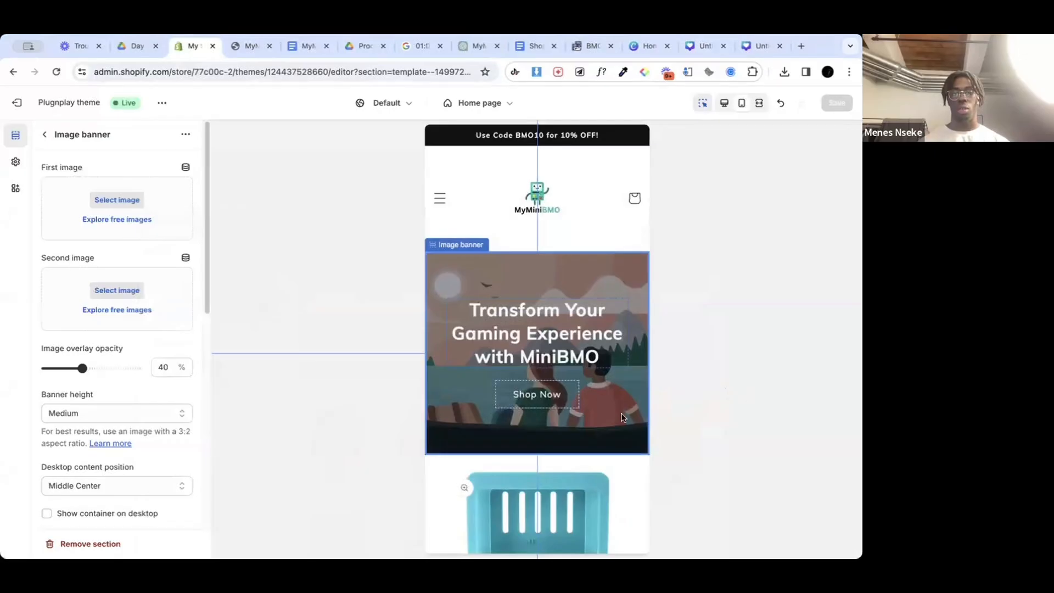
Step: Replace the Feature 1 row's heading with "Adventure Time, Game Time 🎮", copied from the MyMiniBMO Website Copy document
scroll(623, 396, "down", 15)
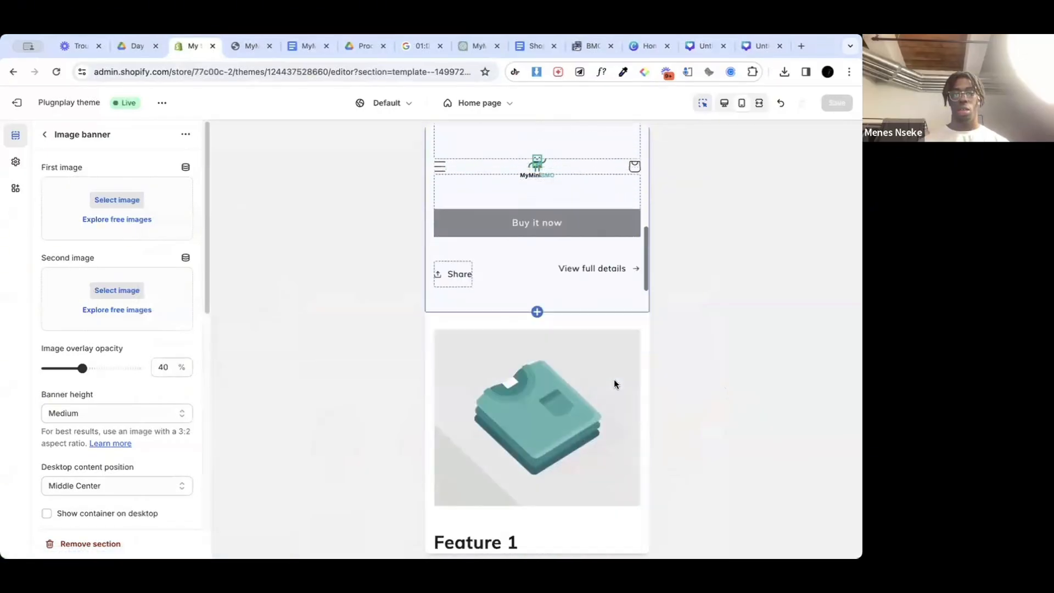
left_click(507, 357)
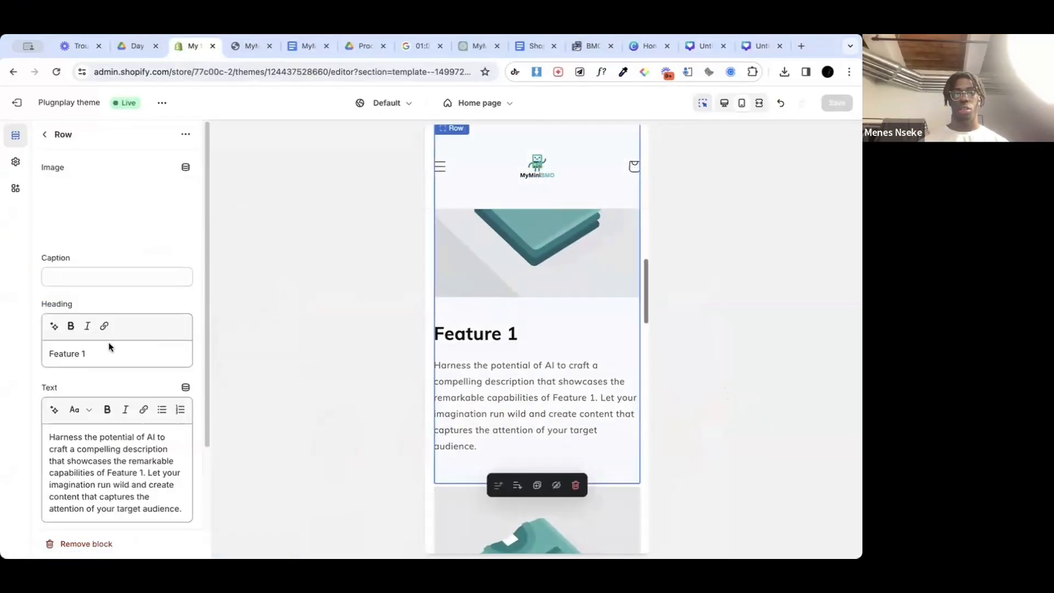
double_click(77, 353)
left_click(77, 353)
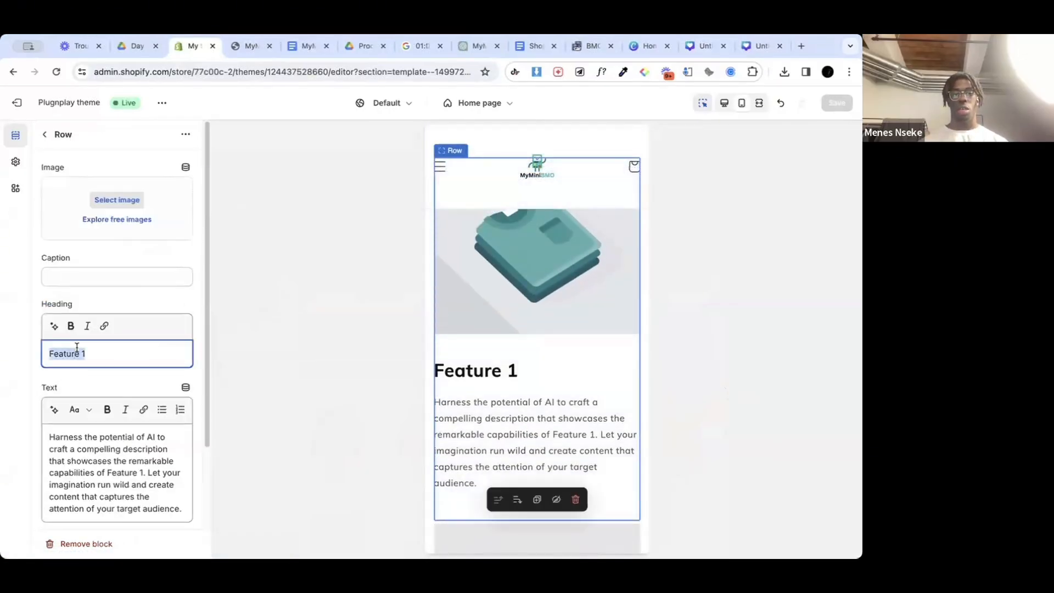
left_click(307, 45)
scroll(449, 387, "up", 15)
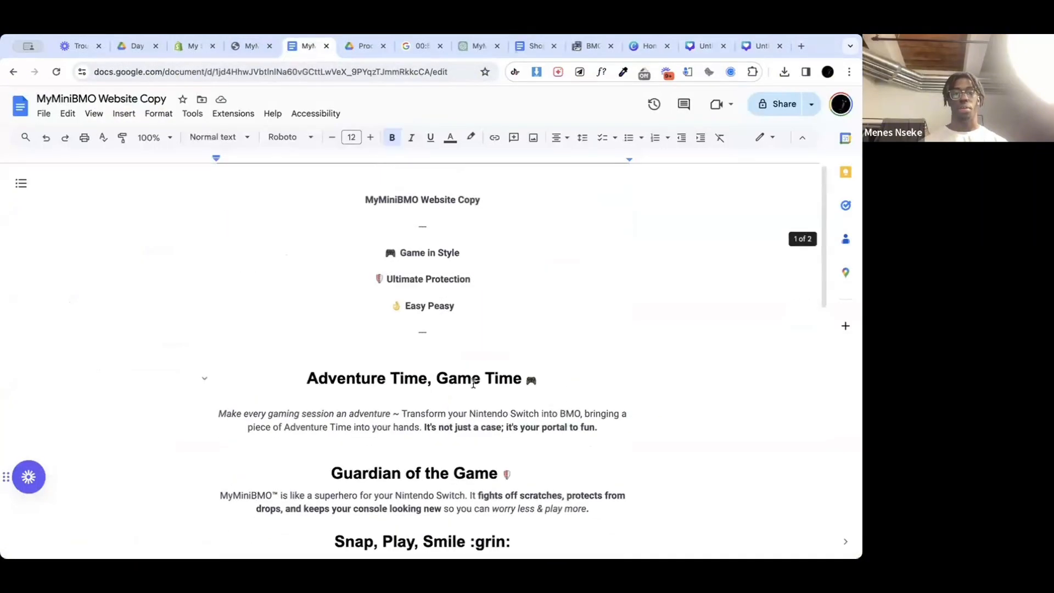
left_click_drag(553, 379, 278, 378)
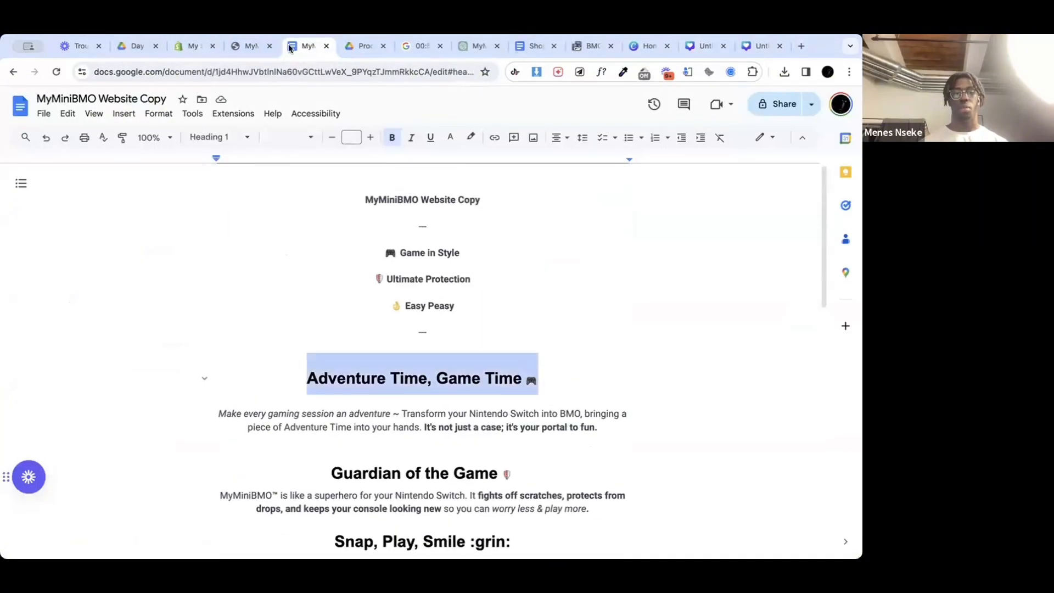
left_click(253, 44)
left_click(269, 47)
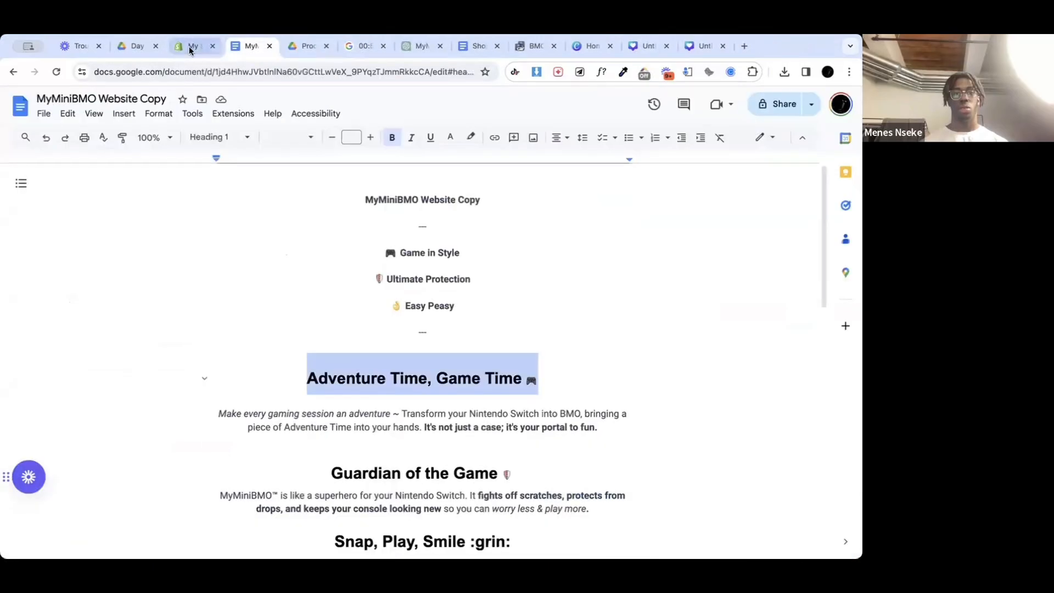
left_click(189, 45)
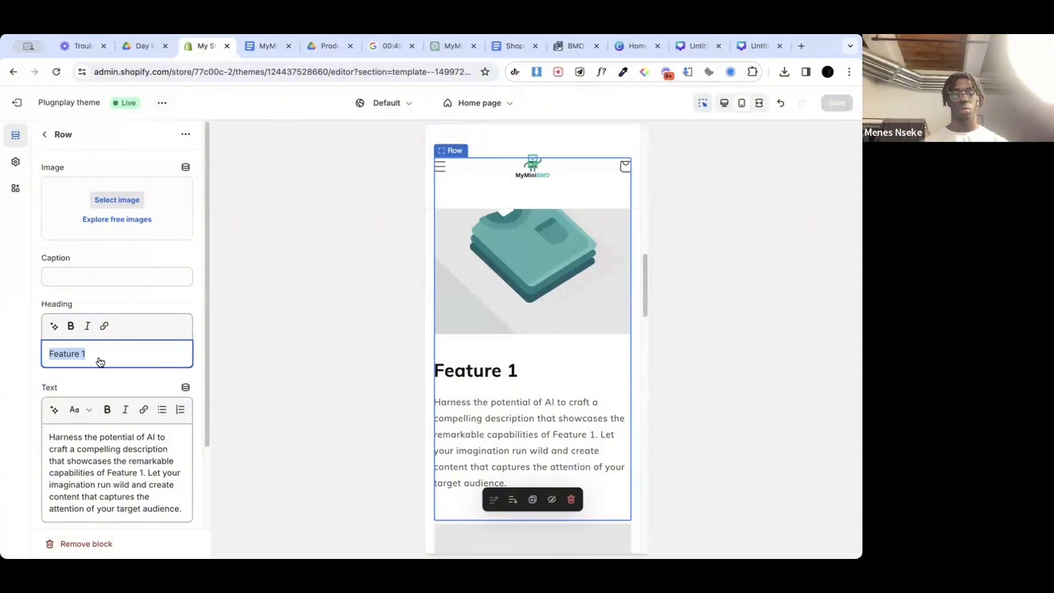
type("Adventure Time, Game Time 🎮")
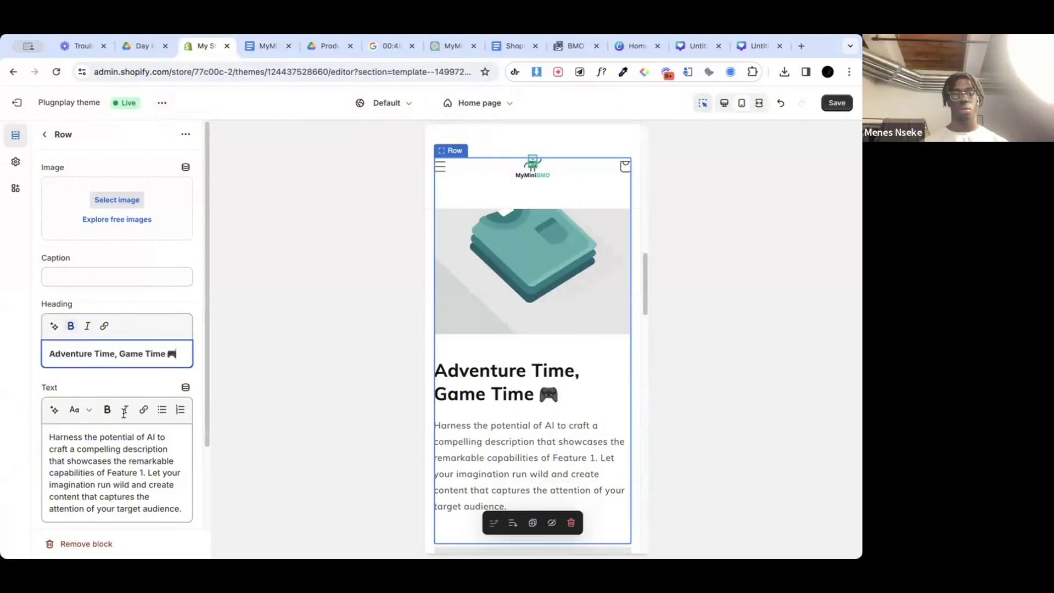
Step: Replace the Feature 1 row's text with the "Make every gaming session an adventure" paragraph from the MyMiniBMO Website Copy document and save the theme
triple_click(132, 449)
left_click(268, 46)
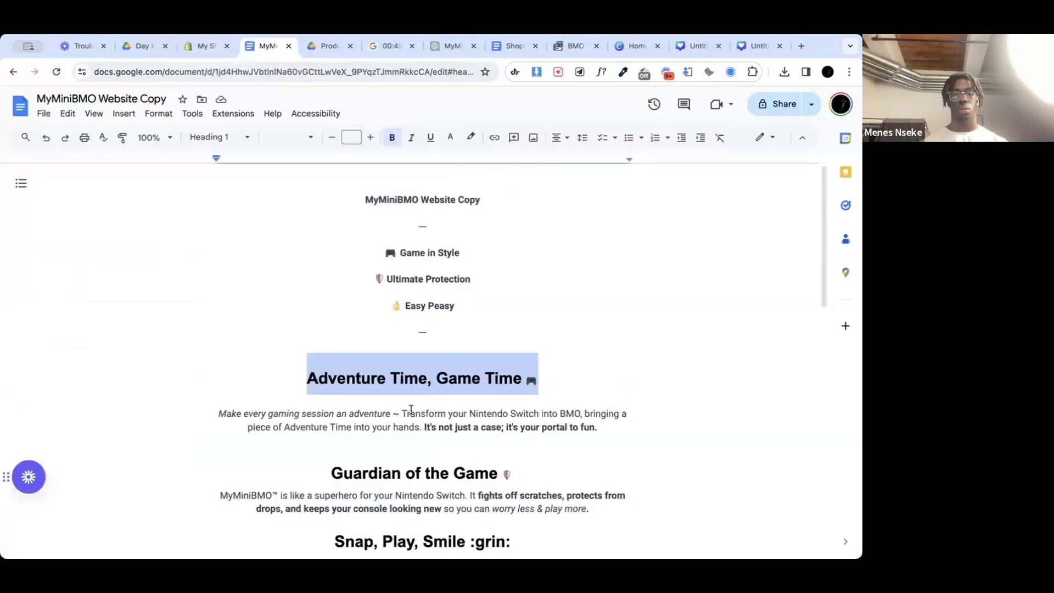
left_click_drag(601, 428, 215, 413)
key("ctrl+c")
left_click(196, 52)
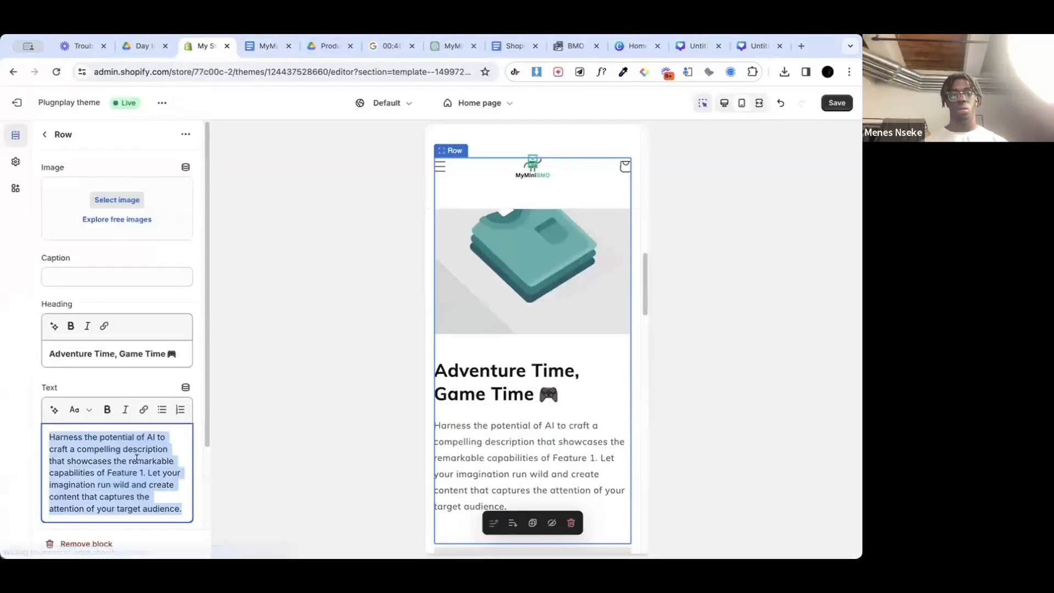
key("ctrl+v")
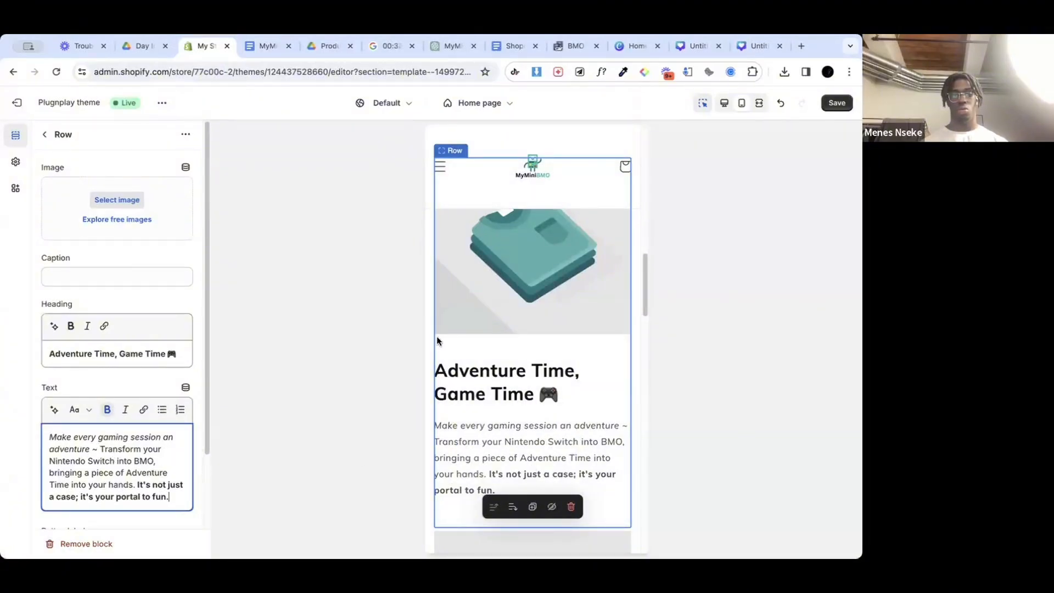
left_click(836, 103)
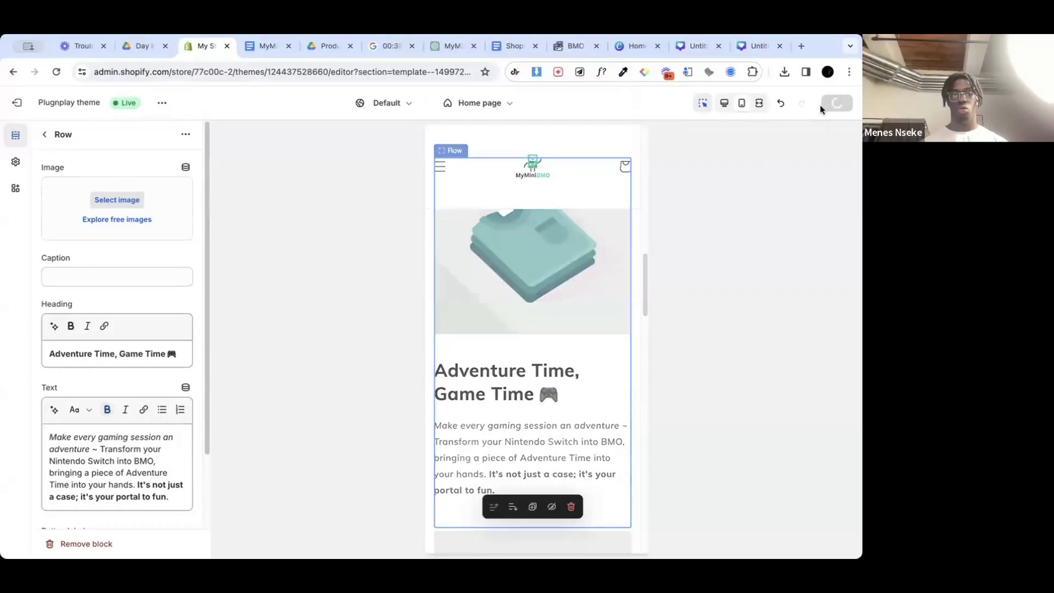
scroll(143, 441, "down", 1)
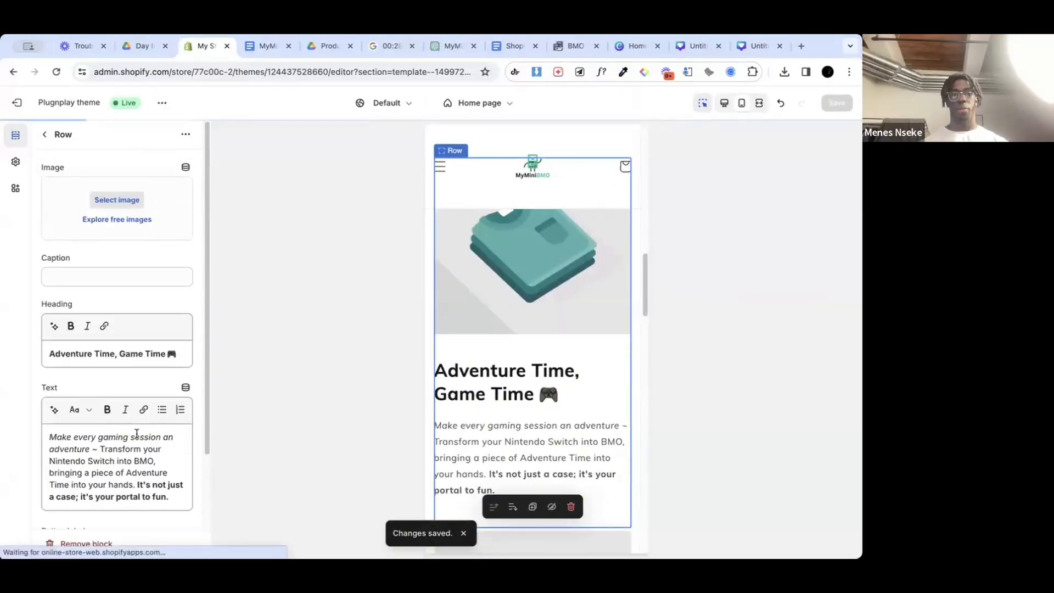
Step: Replace the Feature 2 row's heading with "Guardian of the Game 🛡️", copied from the MyMiniBMO Website Copy document
left_click(46, 134)
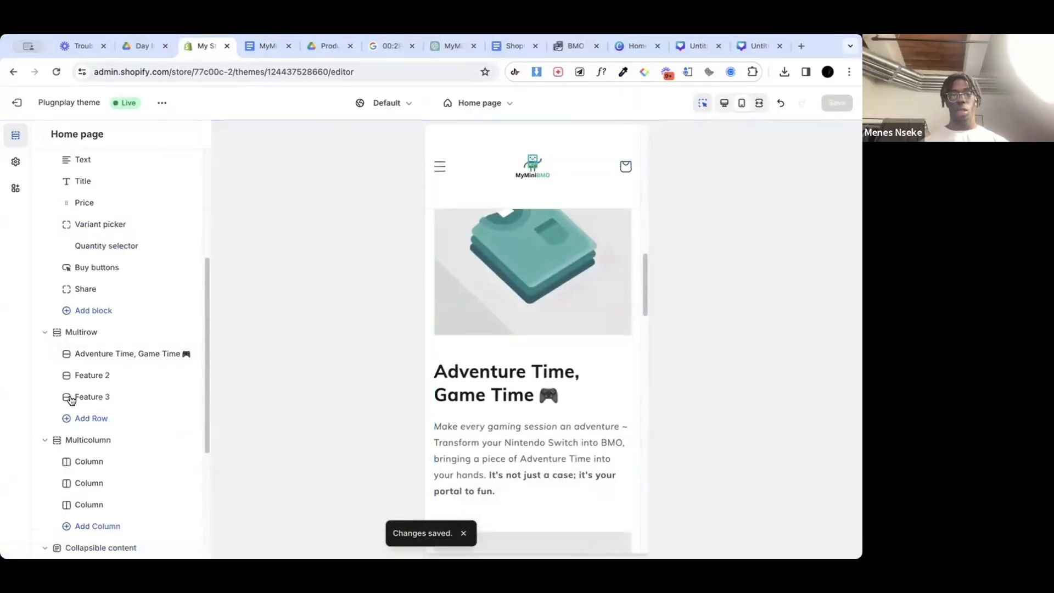
left_click(120, 373)
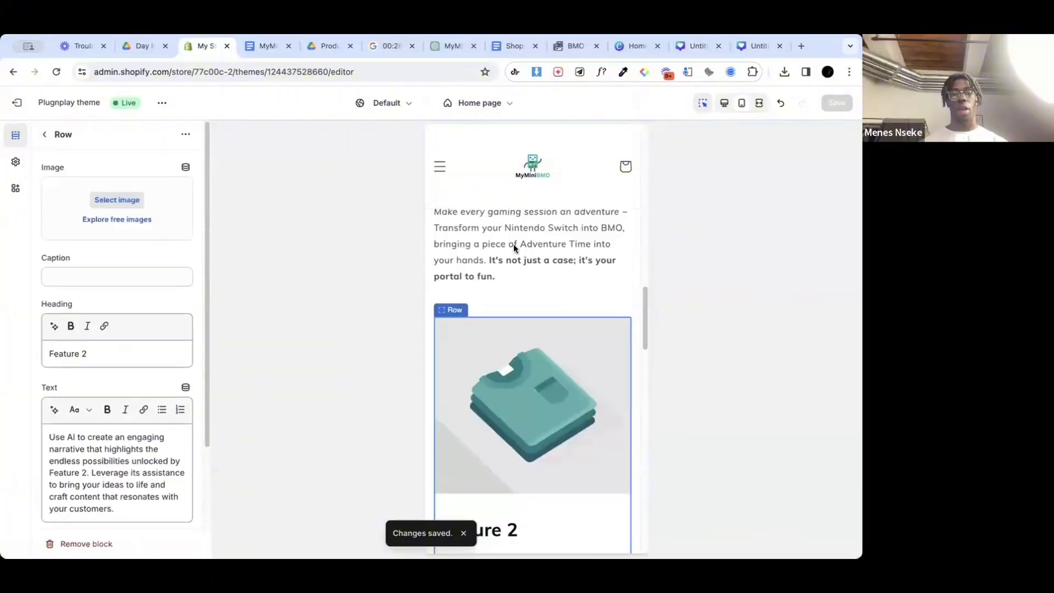
left_click(82, 354)
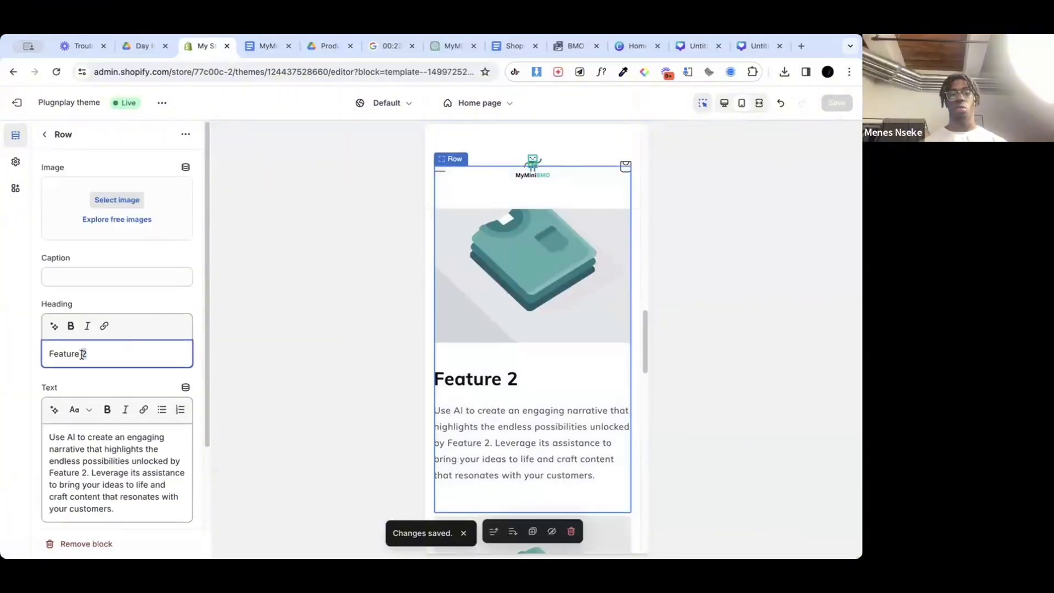
triple_click(83, 354)
key("BackSpace")
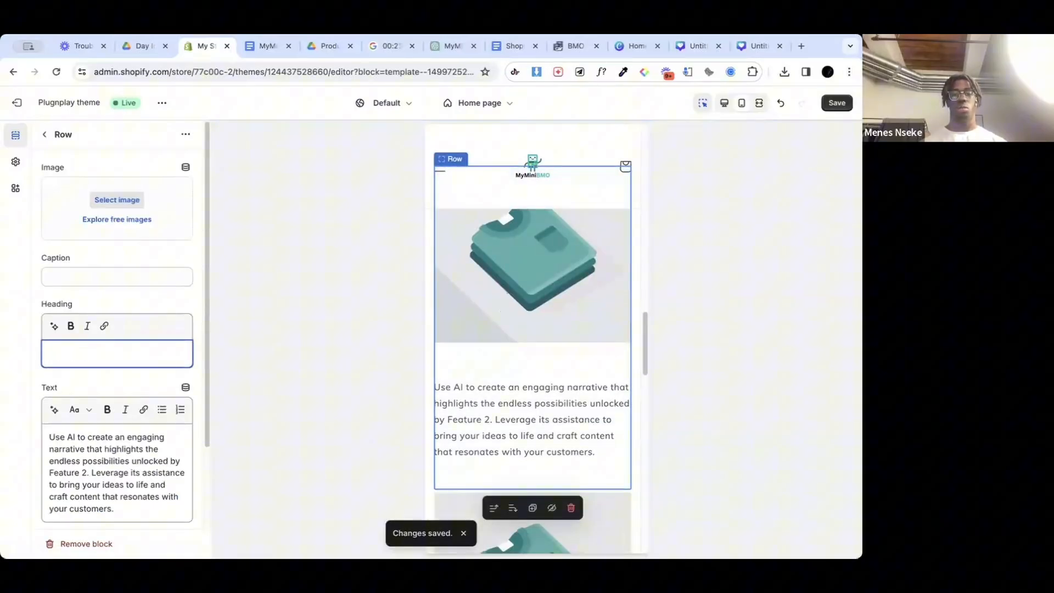
left_click(268, 46)
scroll(556, 402, "down", 2)
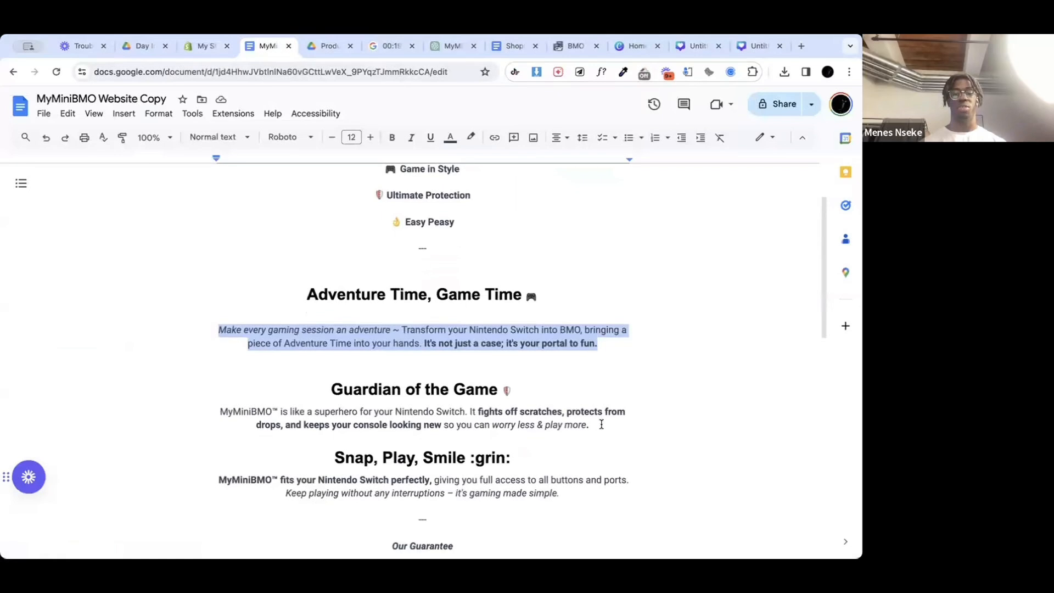
left_click_drag(528, 384, 326, 390)
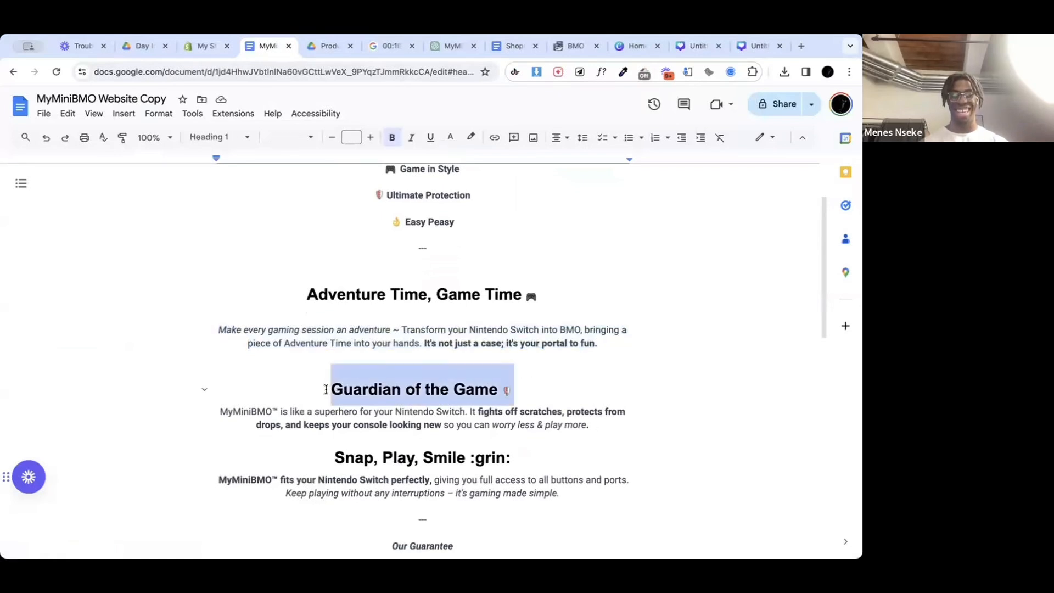
left_click(202, 46)
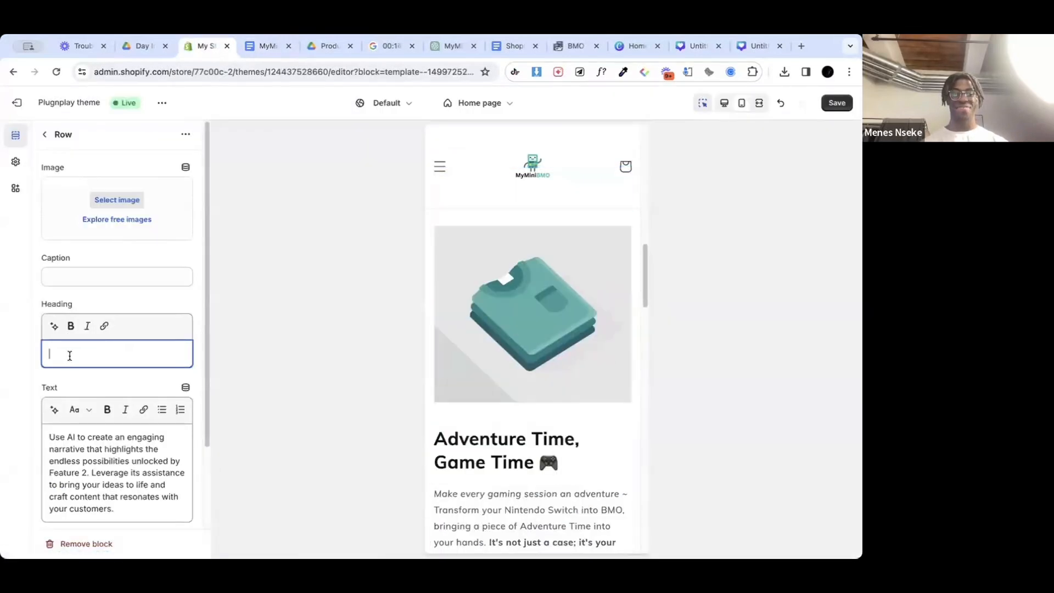
type("Guardian of the Game 🛡️")
Step: Replace the same row's text with the "MyMiniBMO™ is like a superhero for your Nintendo Switch" paragraph from the website copy and save the theme
triple_click(101, 450)
key("BackSpace")
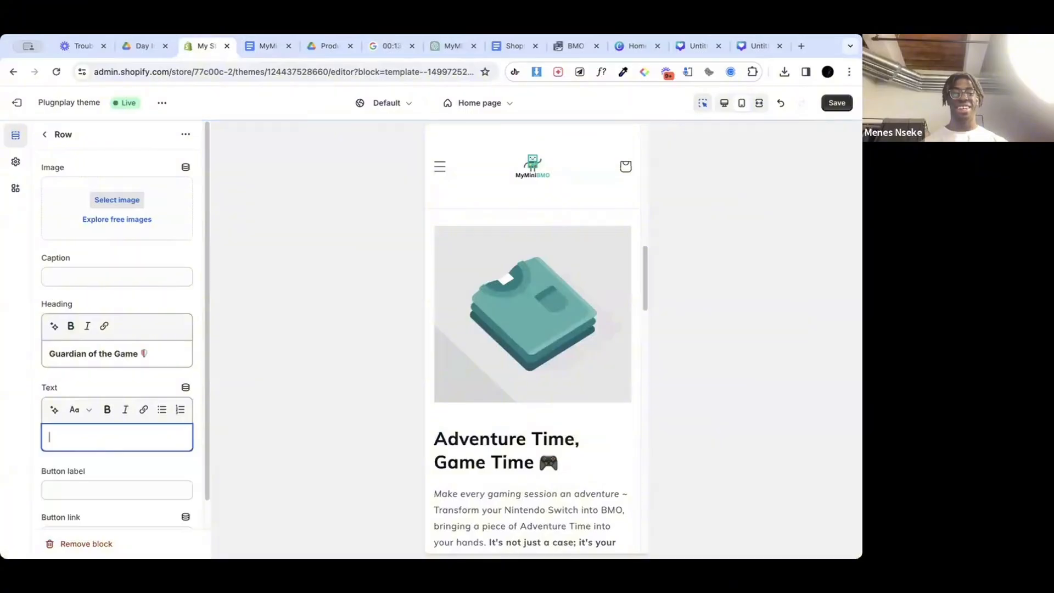
left_click(267, 46)
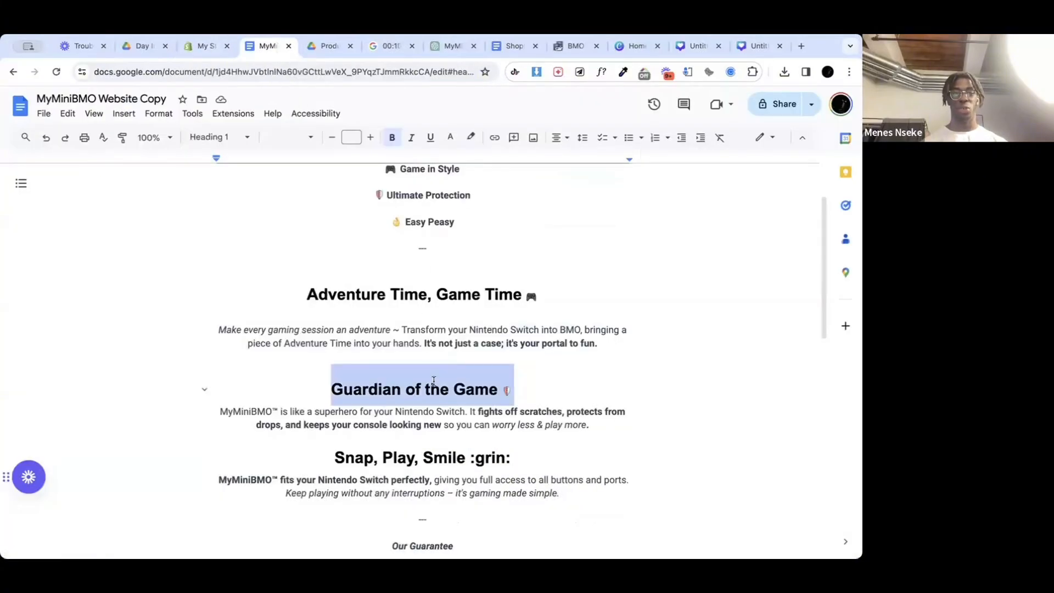
left_click_drag(597, 429, 223, 410)
key("ctrl+c")
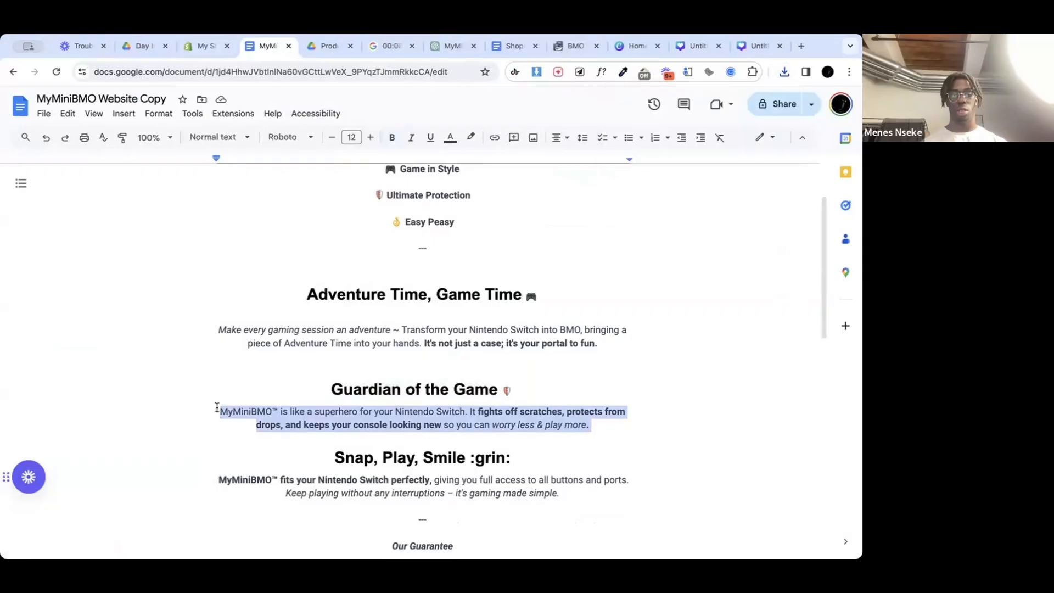
left_click(205, 45)
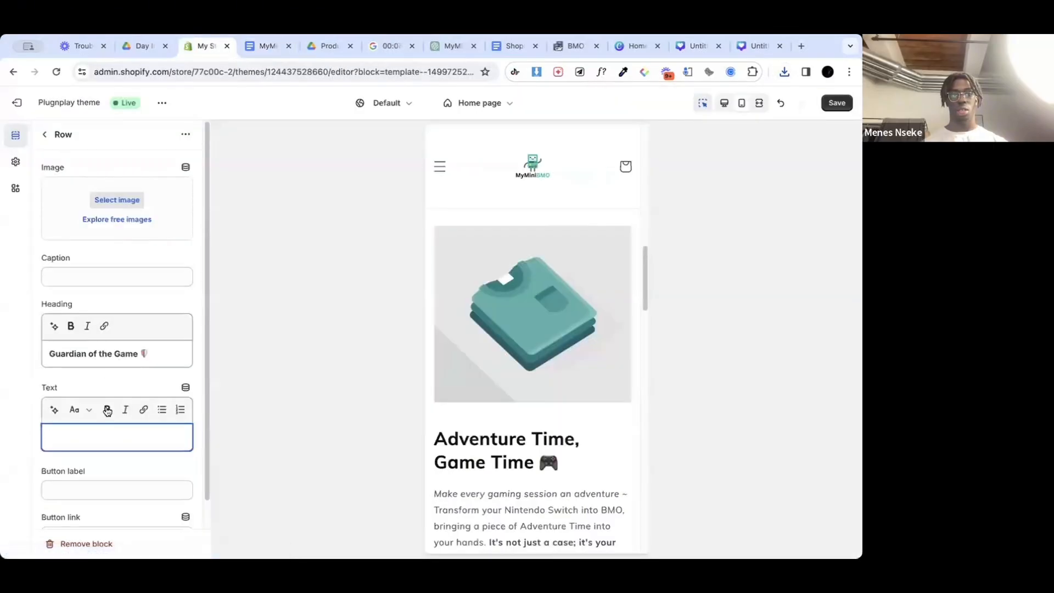
key("ctrl+v")
scroll(147, 457, "down", 3)
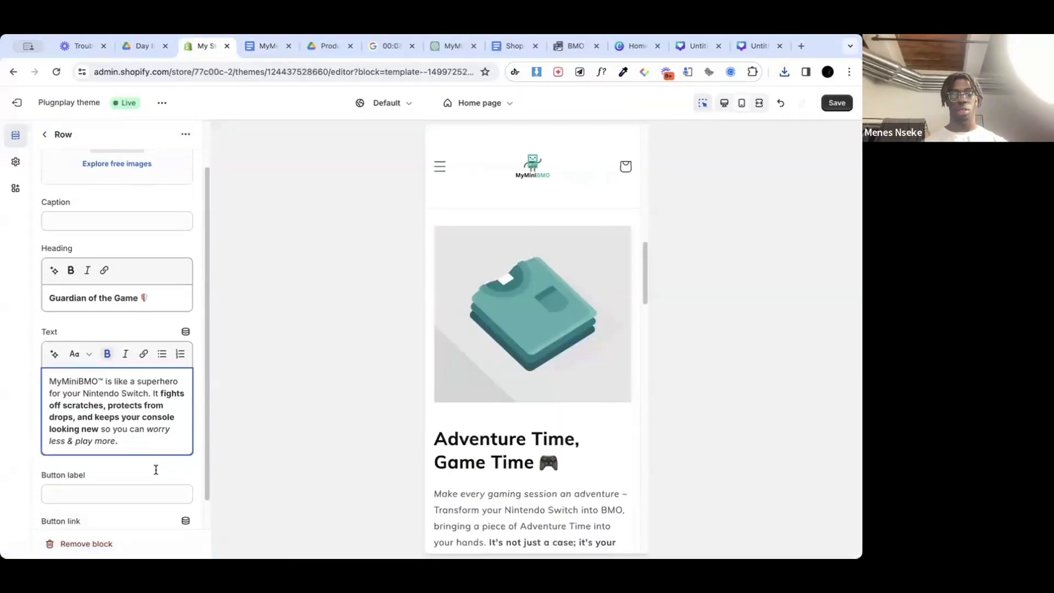
left_click(840, 106)
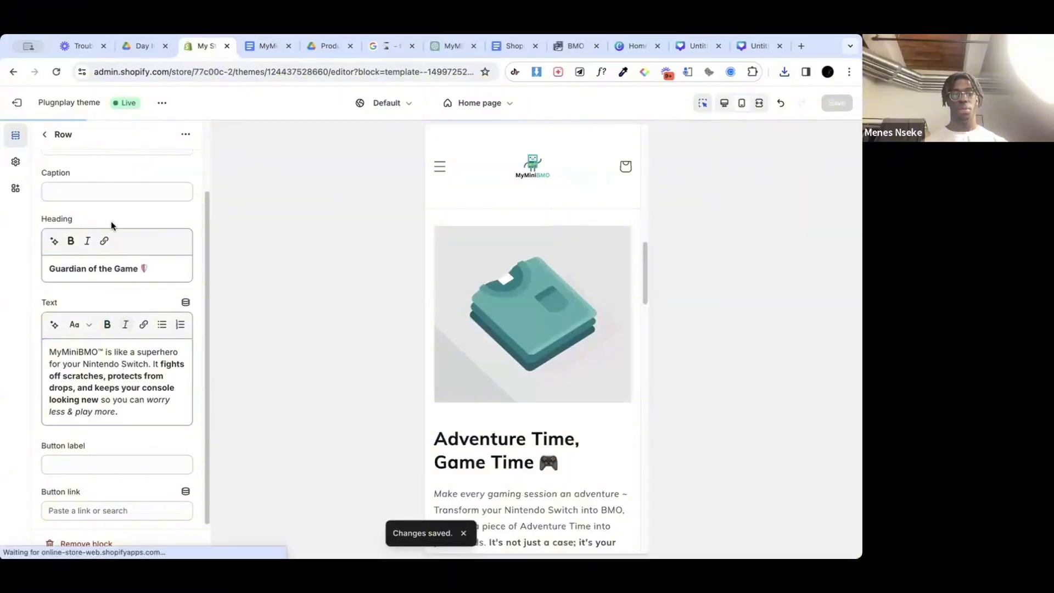
Step: Reset the countdown timer on the Google search page and return to the Shopify theme editor
left_click(378, 47)
left_click(193, 361)
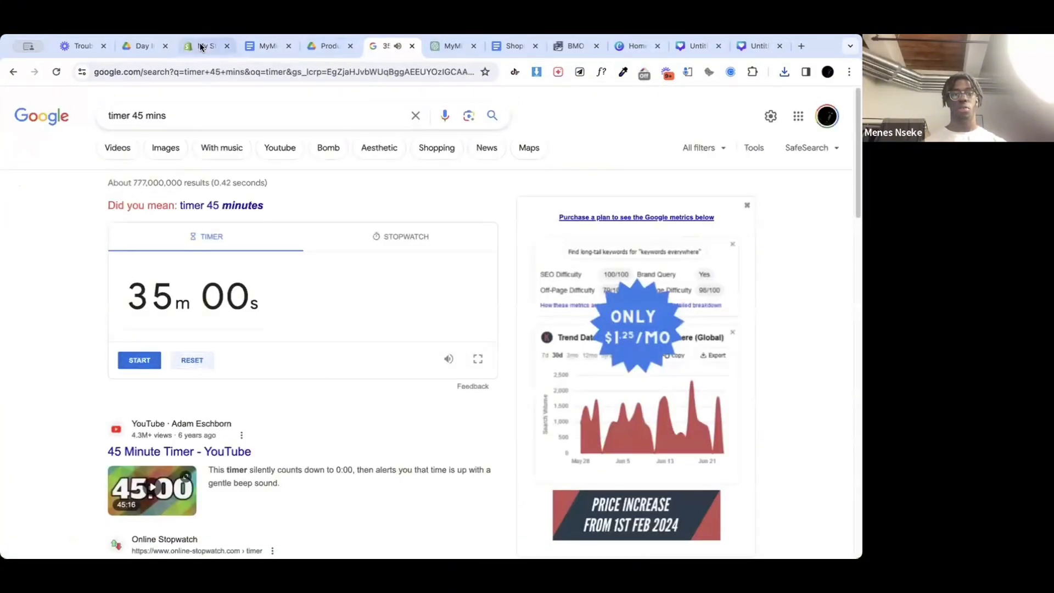
left_click(201, 46)
Step: Open the Feature 3 row of the Multirow section and clear its heading
scroll(136, 364, "down", 1)
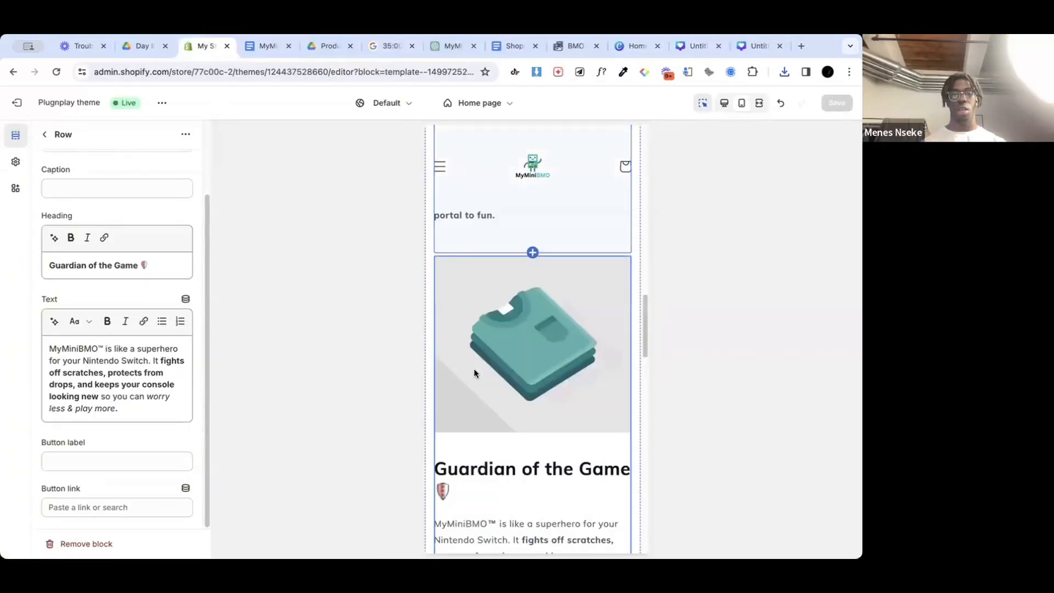
left_click(44, 134)
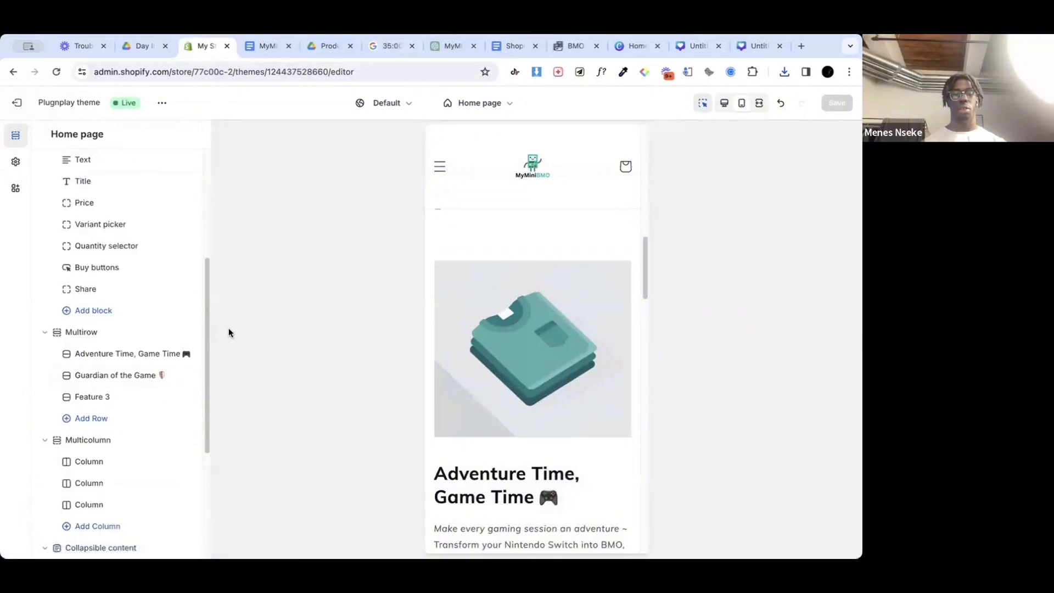
left_click(112, 396)
left_click(88, 354)
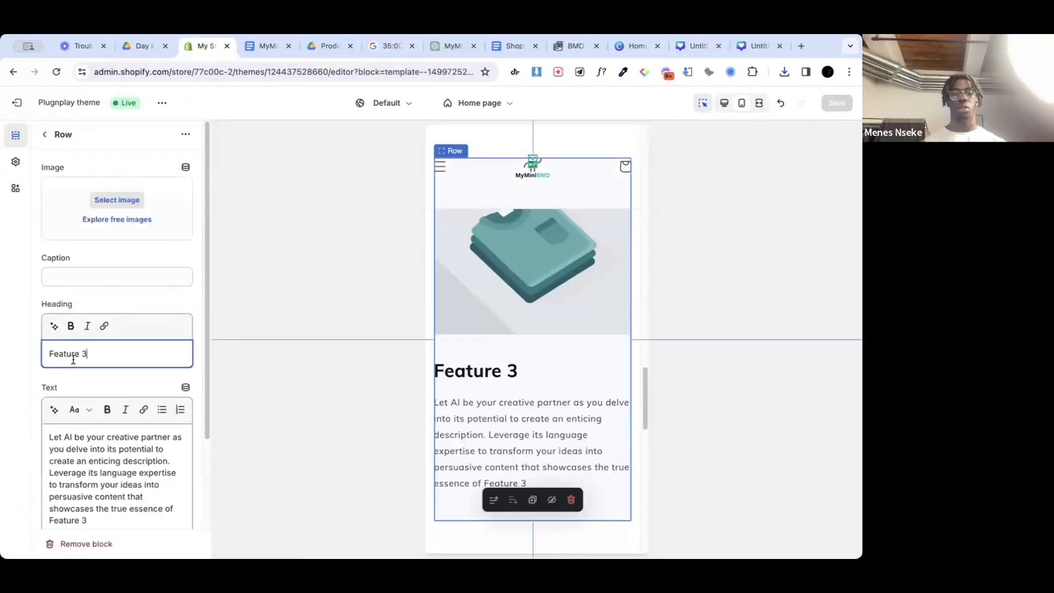
left_click_drag(88, 355, 49, 354)
key("BackSpace")
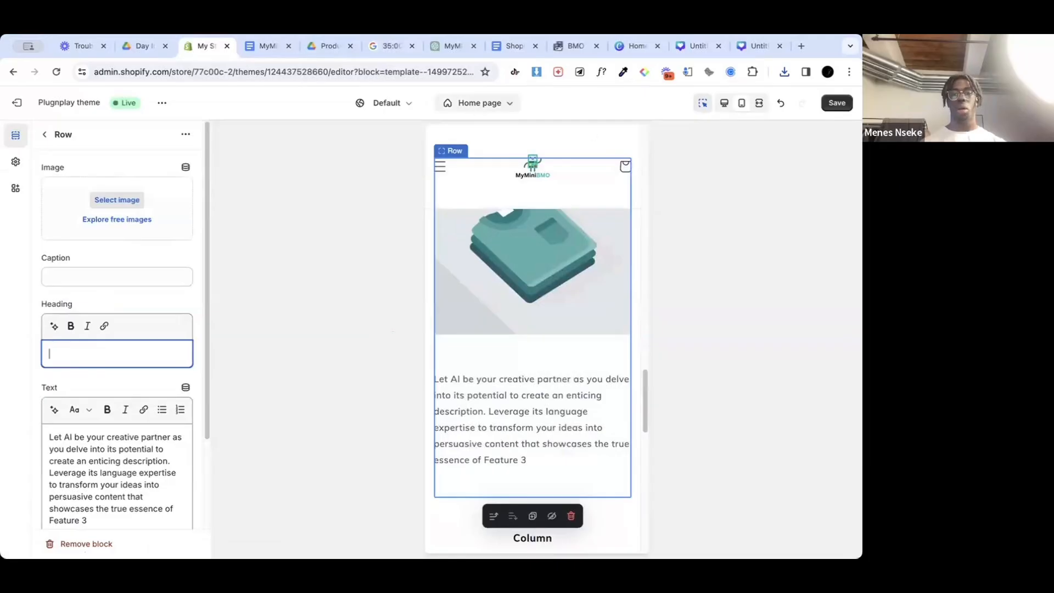
Step: Replace the Feature 3 row's text with the "MyMiniBMO™ fits your Nintendo Switch perfectly" paragraph from the website copy, removing the leading space
left_click(293, 51)
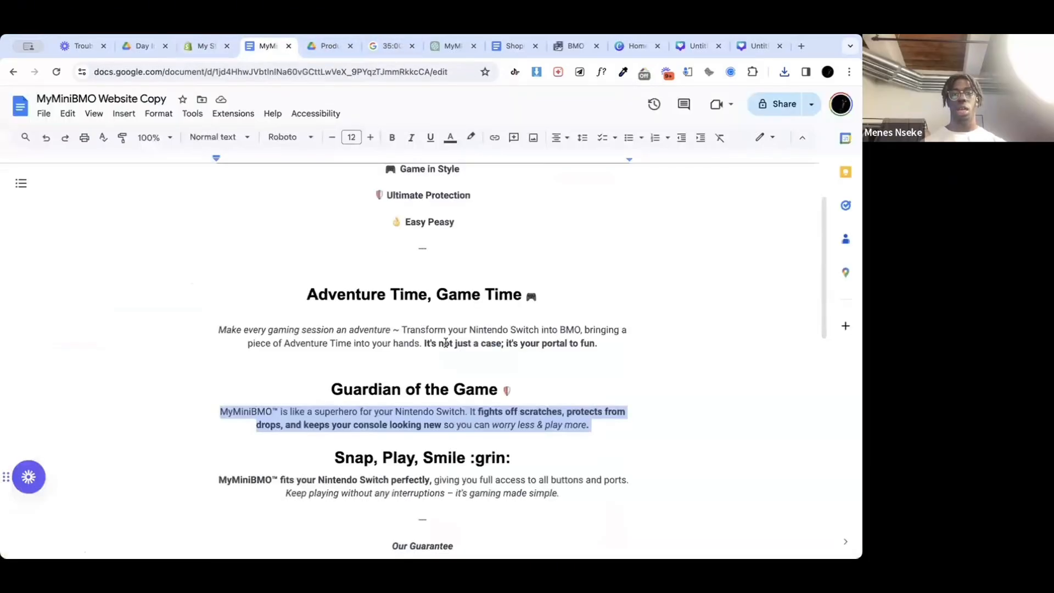
left_click(473, 457)
left_click_drag(566, 485, 629, 495)
key("ctrl+c")
left_click(216, 482)
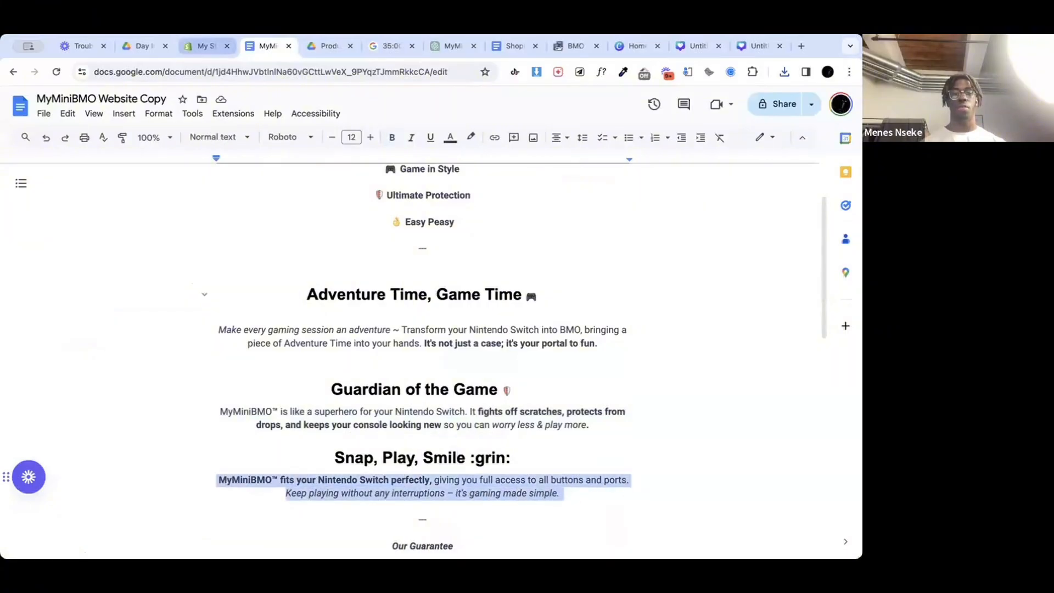
left_click(195, 48)
triple_click(108, 466)
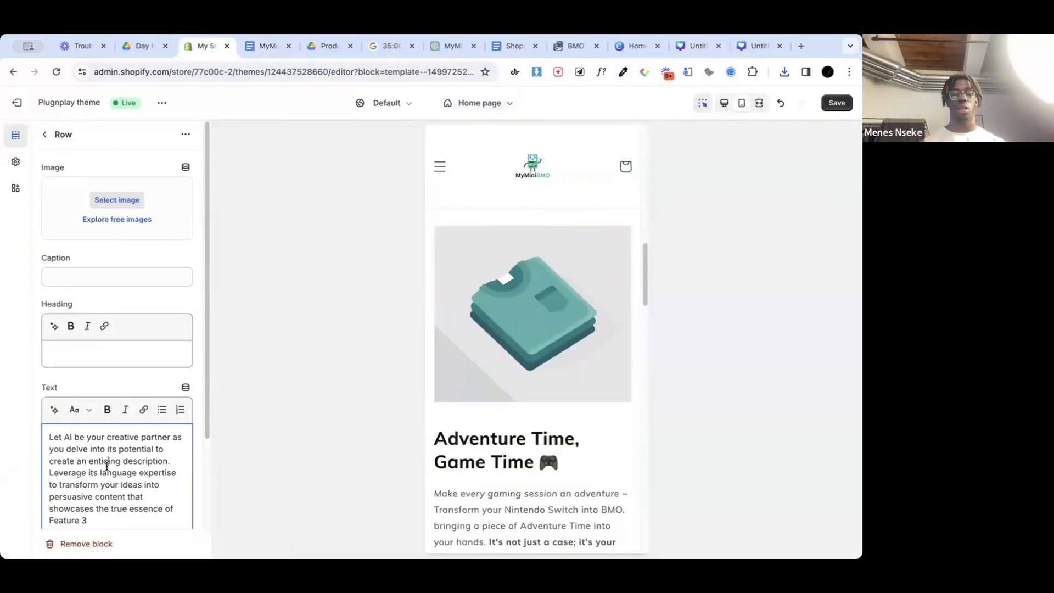
key("BackSpace")
key("ctrl+v")
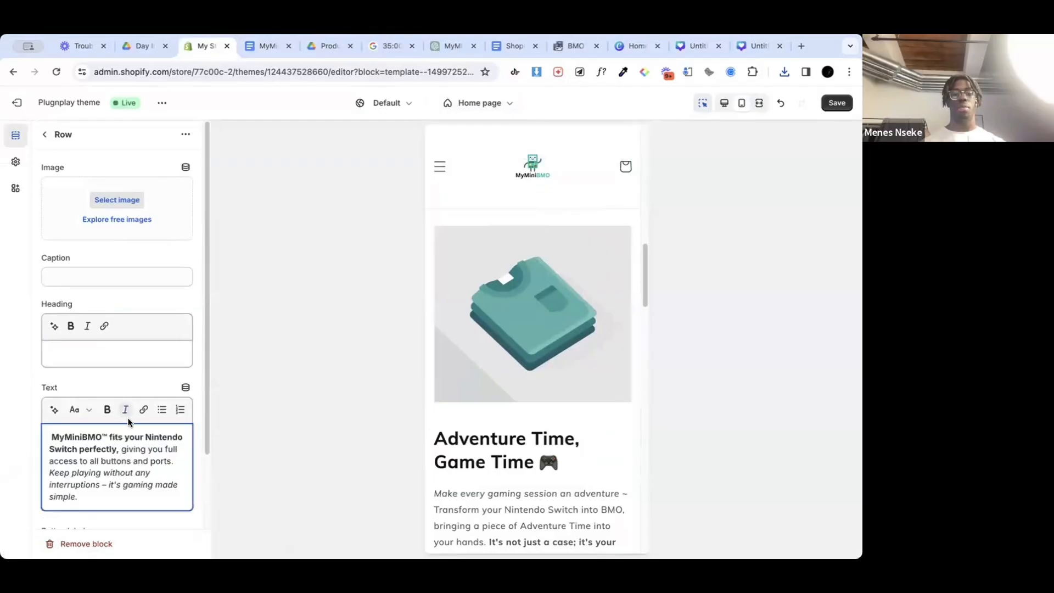
left_click(51, 439)
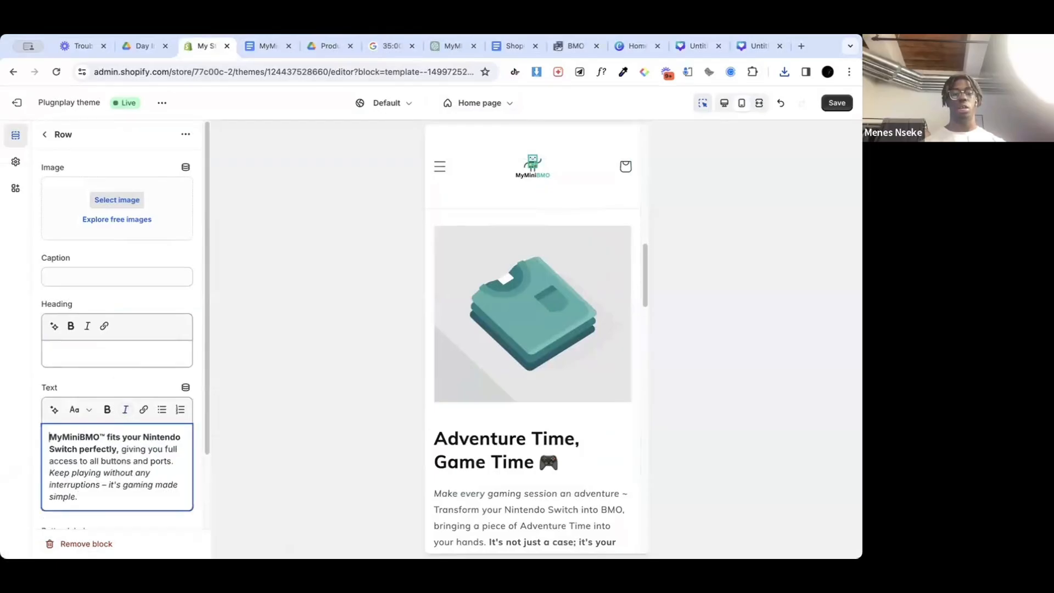
Step: Set the third row's heading to "Snap, Play, Smile 😊", copying the words from the website copy and adding the emoji, and save the theme
left_click(271, 46)
left_click_drag(464, 451, 335, 458)
key("ctrl+c")
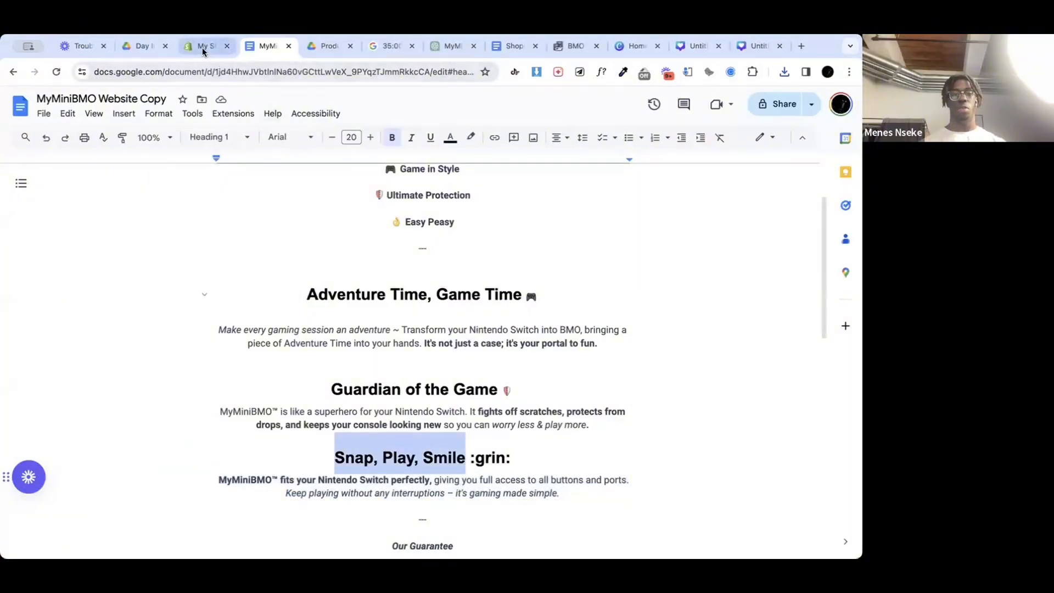
left_click(206, 46)
key("ctrl+v")
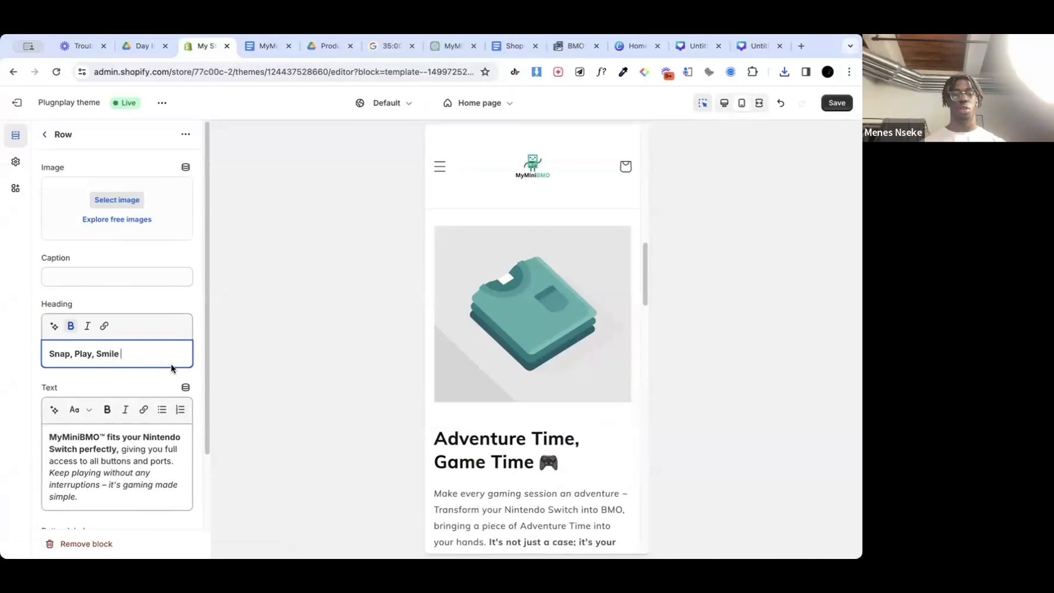
type("😄")
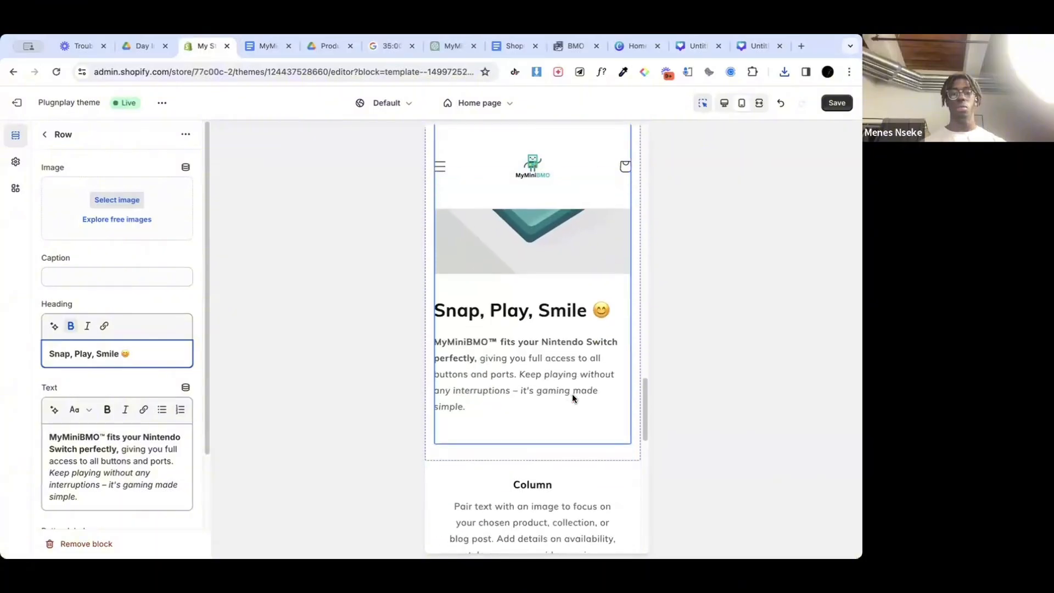
left_click(850, 103)
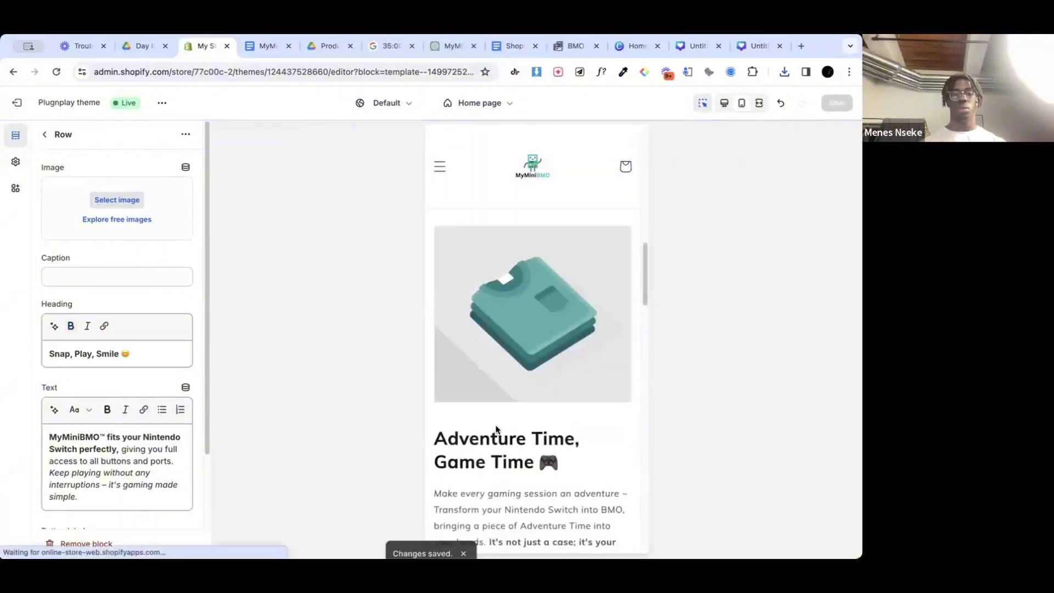
Step: Leave the third Multirow row and open the first collapsible row of the Collapsible content section
left_click(44, 135)
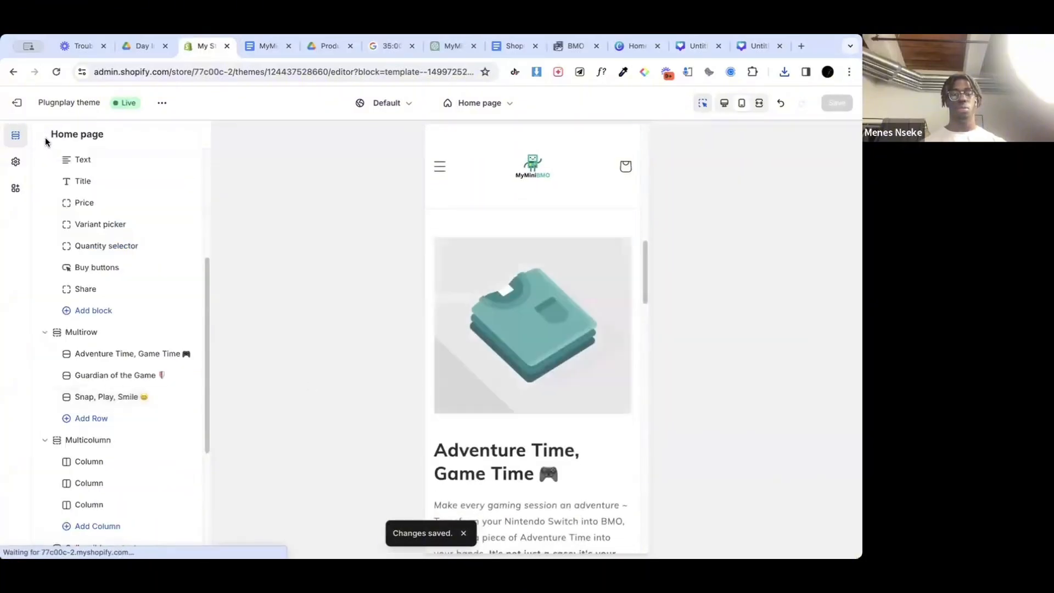
scroll(104, 385, "down", 5)
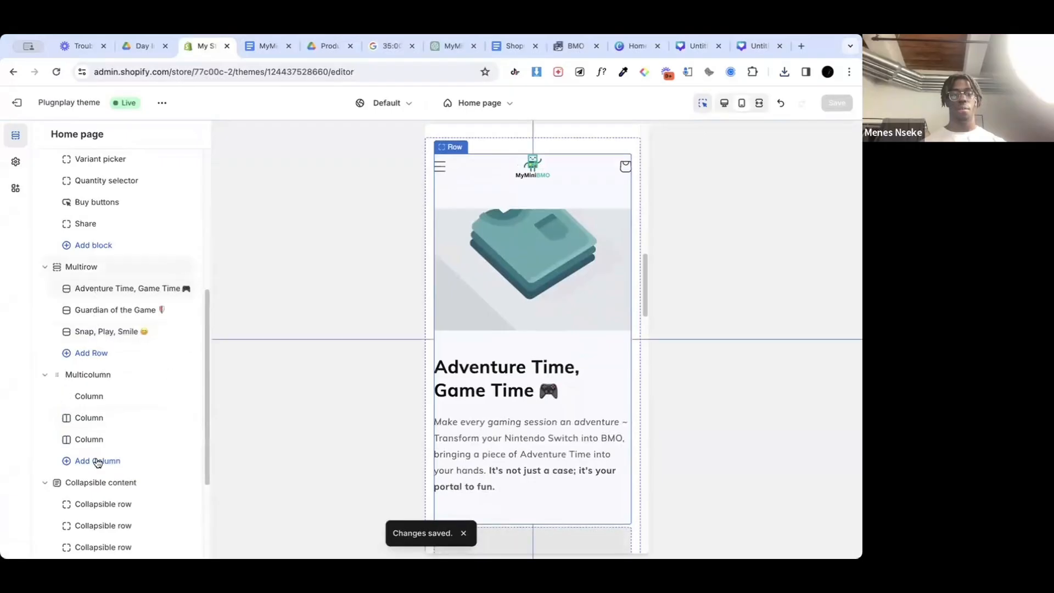
left_click(105, 414)
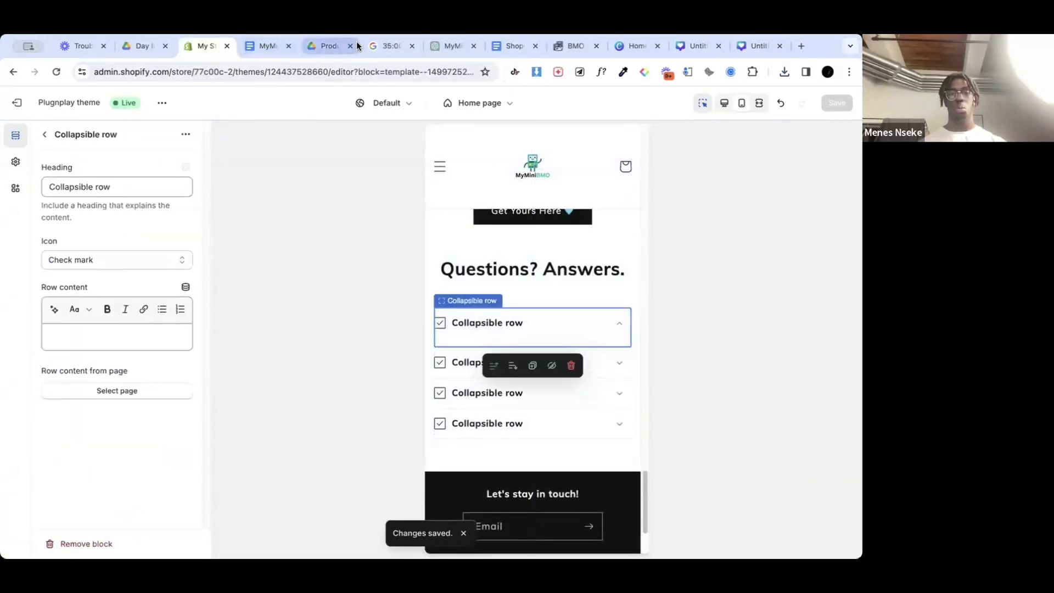
Step: Replace the first collapsible row's heading with "Does it fit all Nintendo Switch models?", copied from the FAQ in the website copy
left_click(255, 45)
scroll(425, 450, "down", 4)
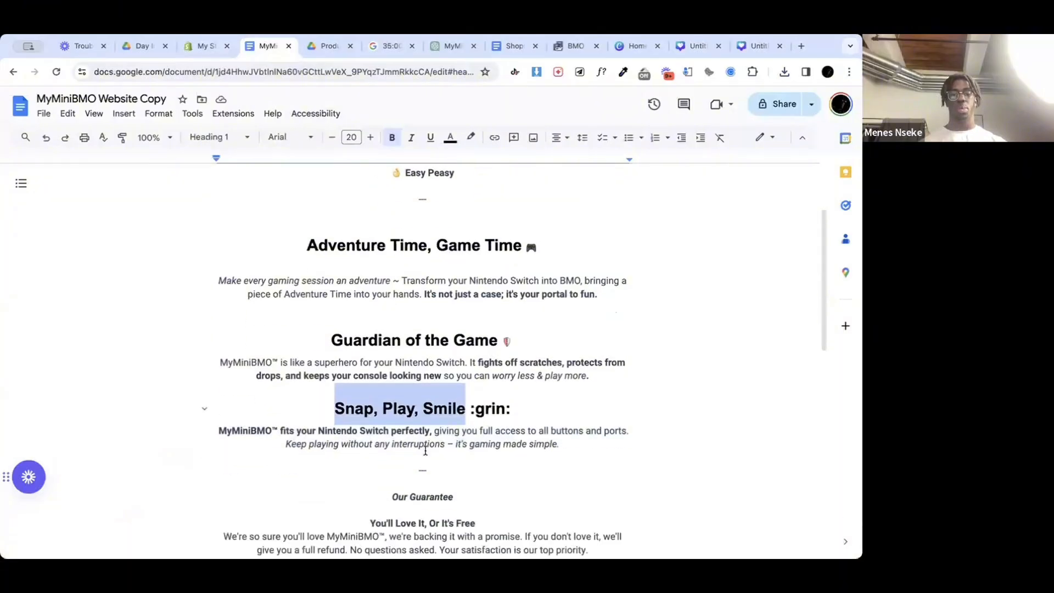
scroll(425, 450, "down", 2)
left_click_drag(518, 387, 348, 385)
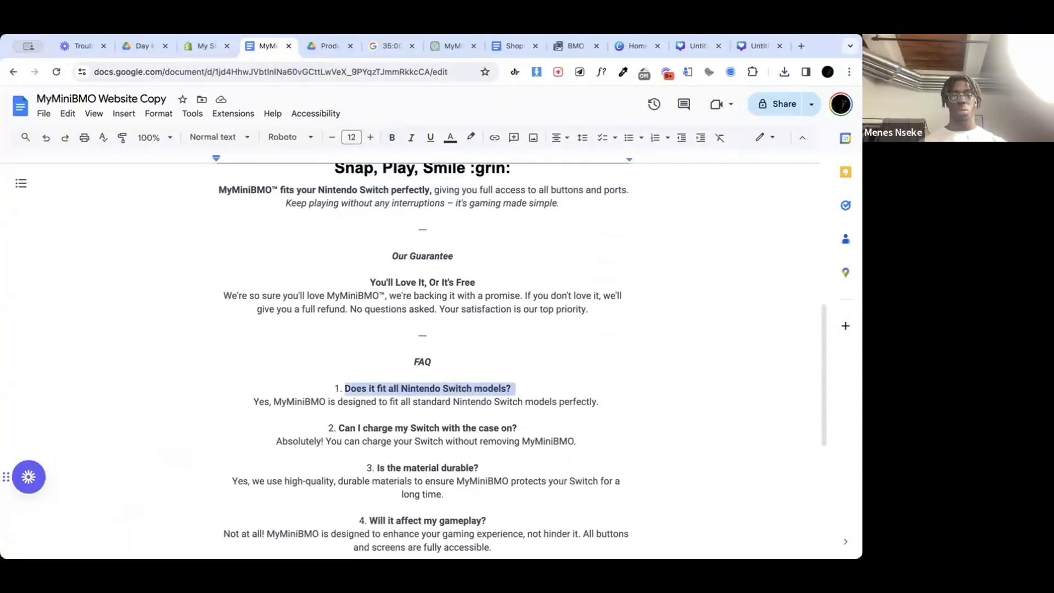
left_click(207, 46)
left_click(89, 335)
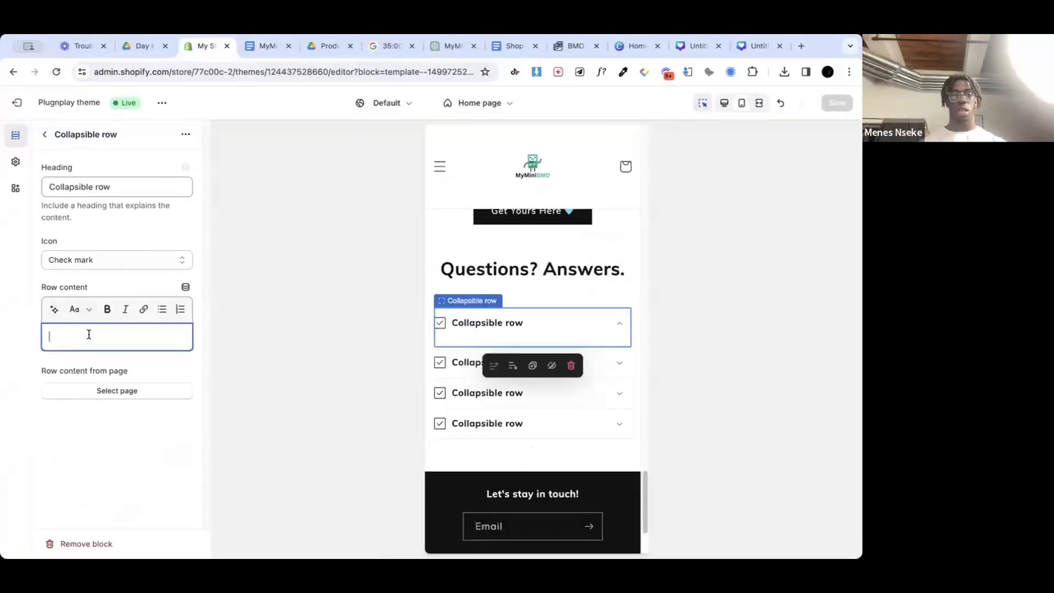
triple_click(97, 186)
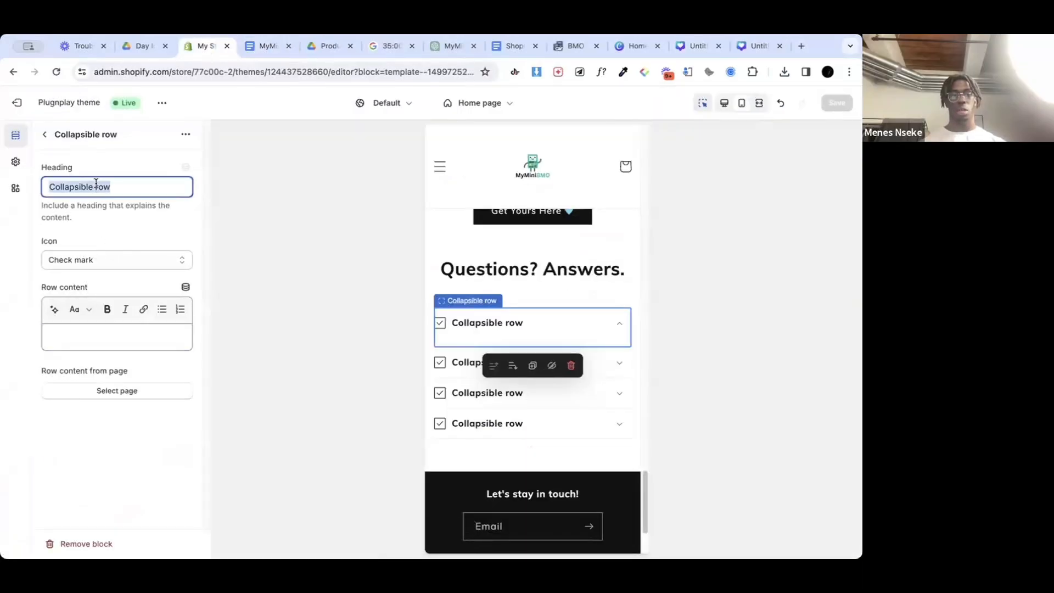
key("ctrl+v")
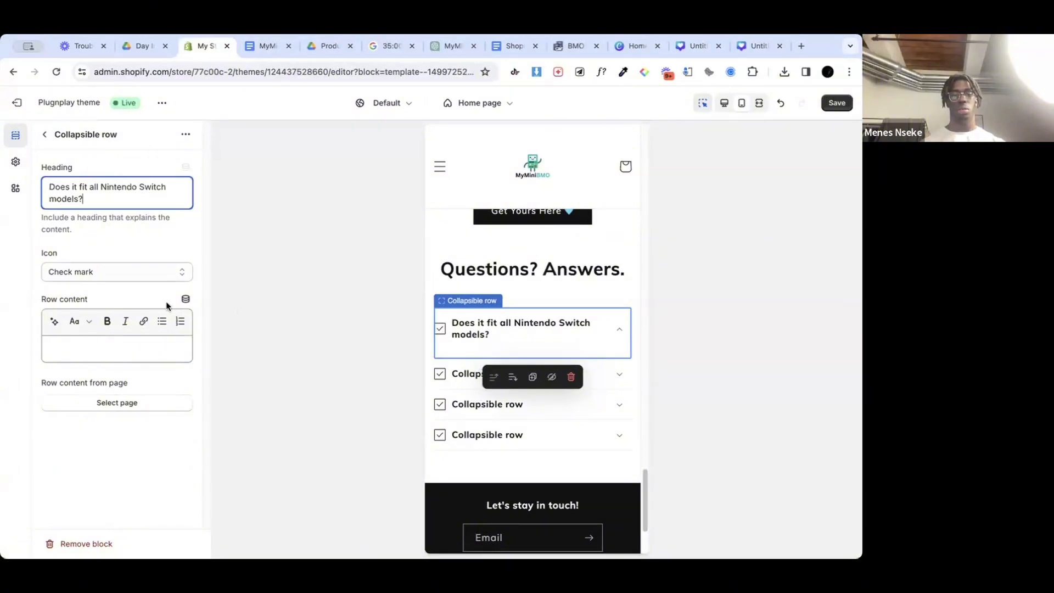
Step: Move the website copy document into its own browser window and narrow the theme editor window
left_click_drag(277, 46, 668, 115)
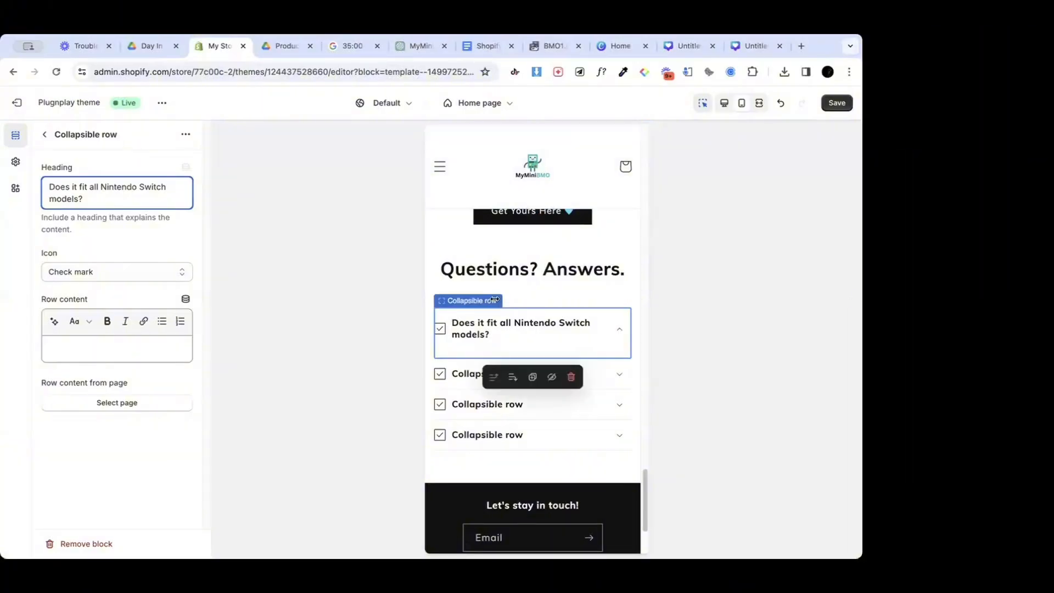
left_click_drag(495, 299, 471, 299)
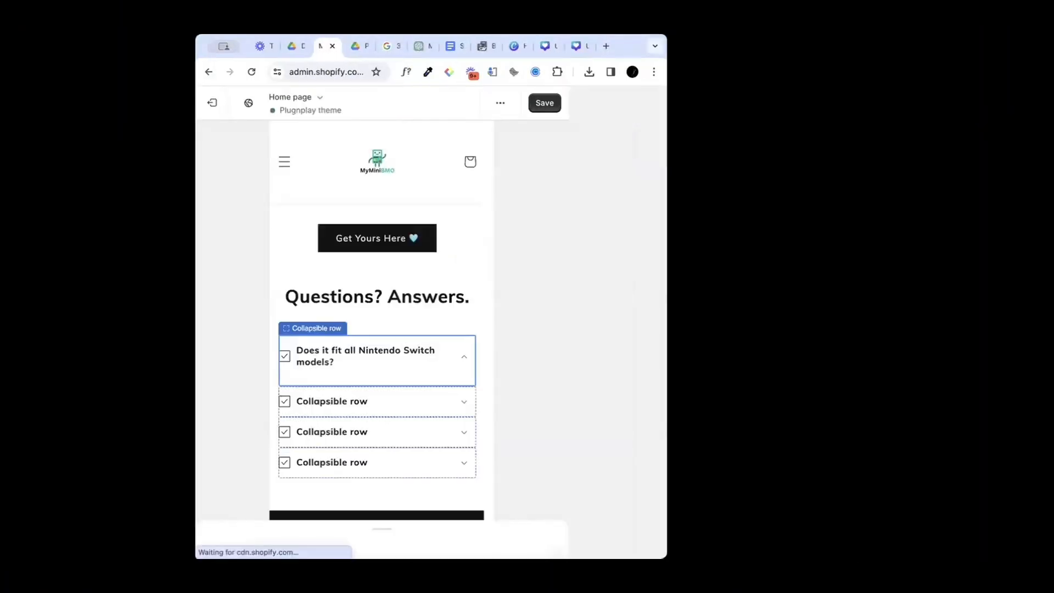
scroll(481, 394, "down", 7)
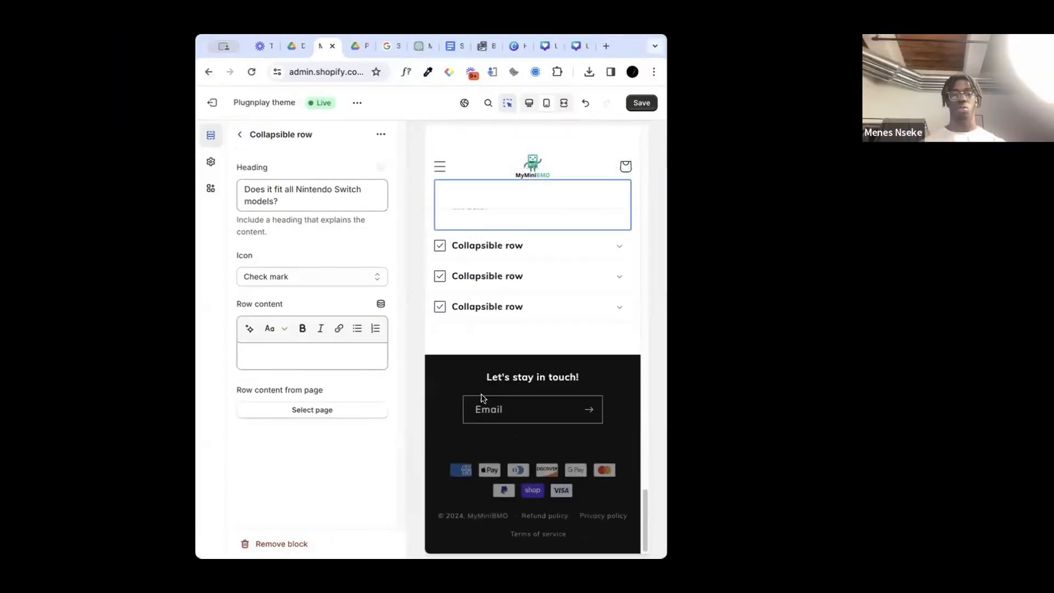
scroll(481, 394, "up", 3)
scroll(481, 397, "up", 2)
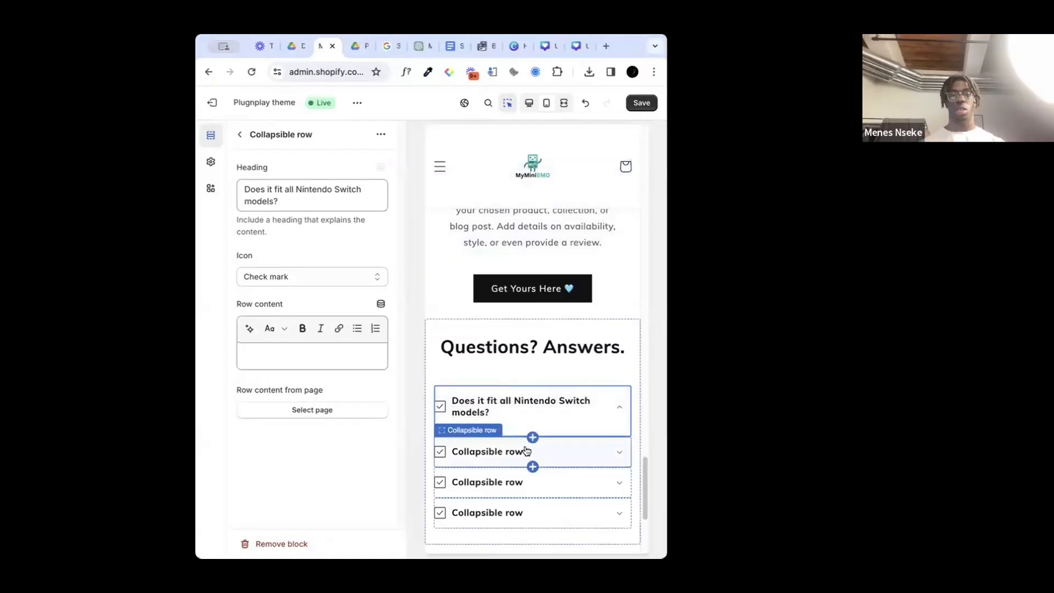
Step: Fill the first FAQ row's content with "Yes, MyMiniBMO is designed to fit all standard Nintendo Switch models perfectly." from the website copy
left_click(523, 450)
key("super+Tab")
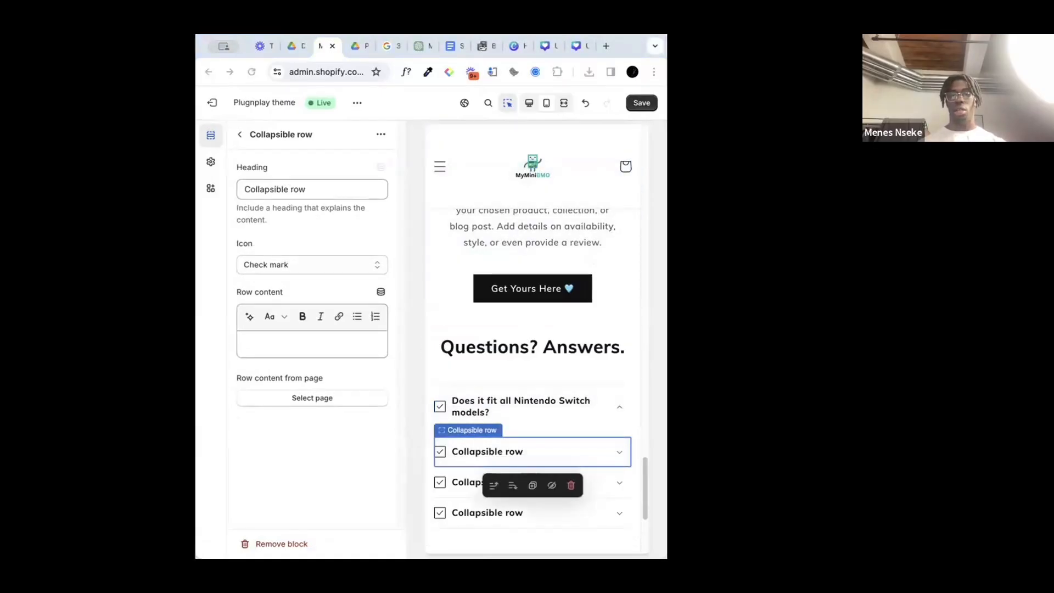
left_click(482, 415)
left_click(307, 357)
key("ctrl+v")
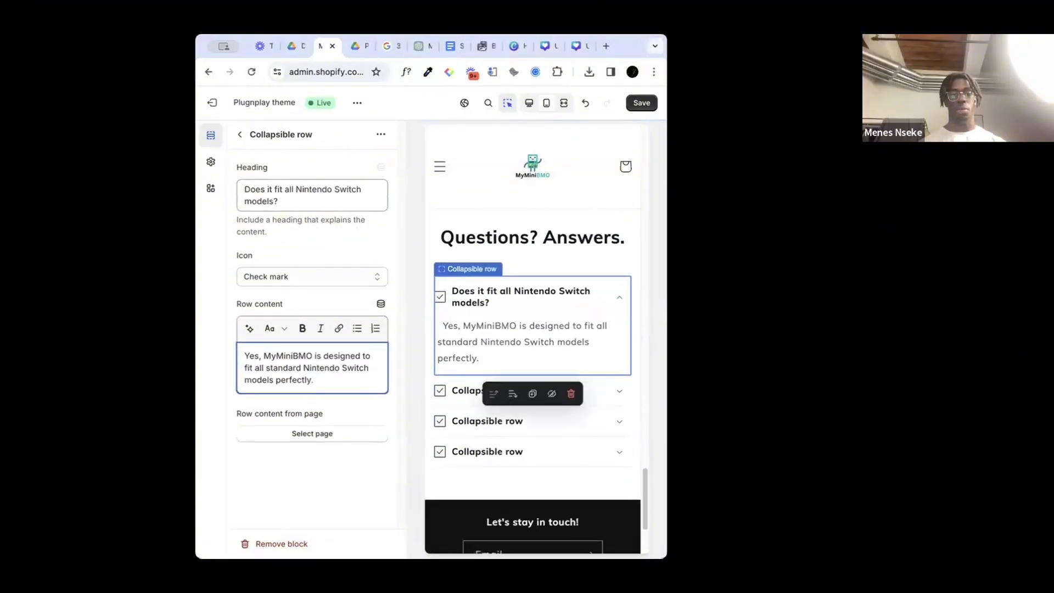
Step: Change the first FAQ row's icon to Question mark
left_click(265, 275)
scroll(306, 353, "down", 5)
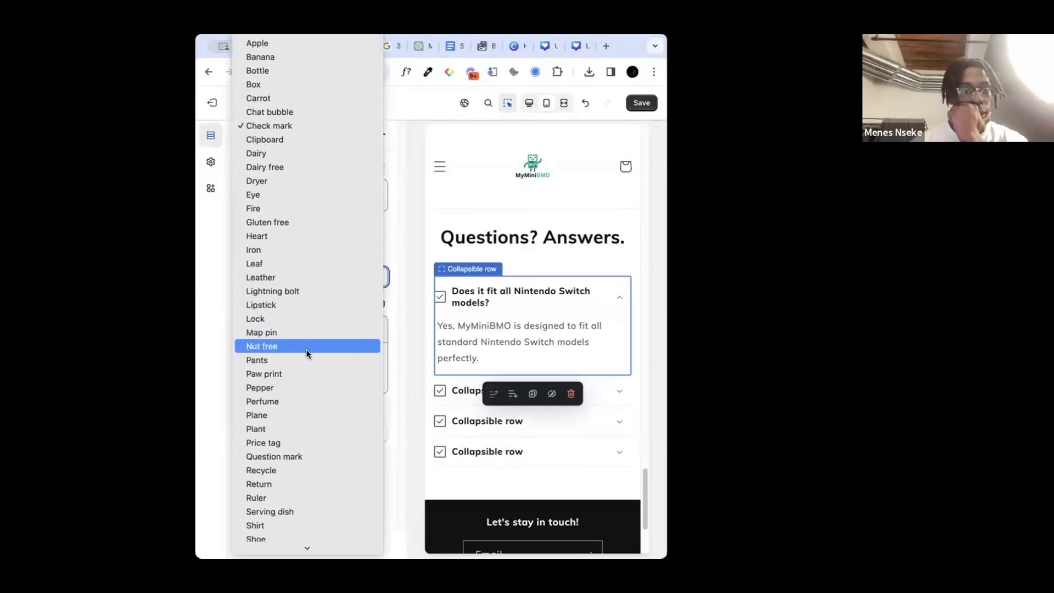
left_click(301, 380)
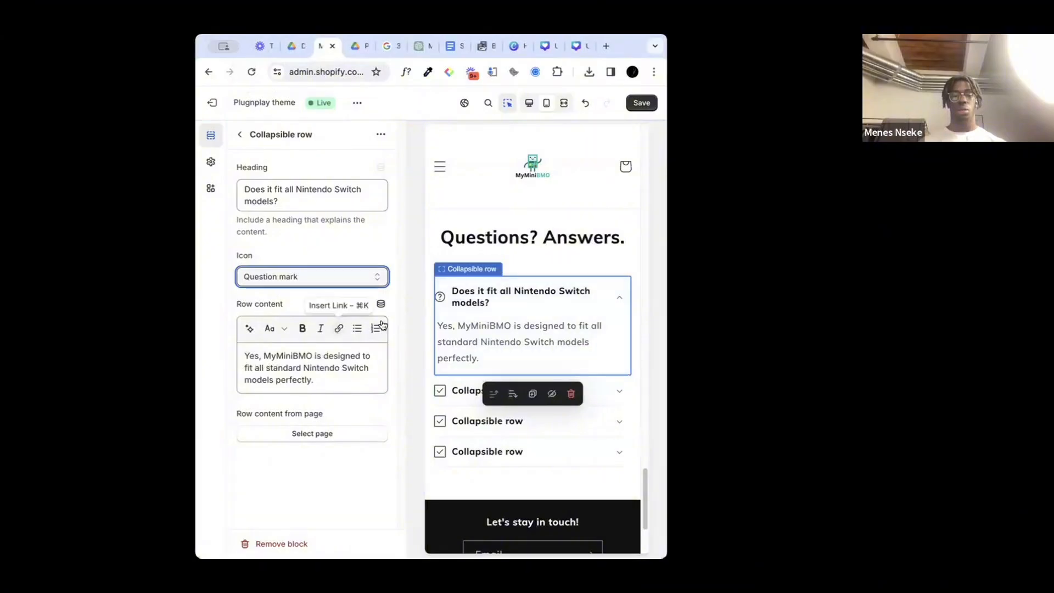
Step: Bold "designed to fit all standard Nintendo Switch models perfectly." in the first FAQ row's content and save the theme
left_click(319, 365)
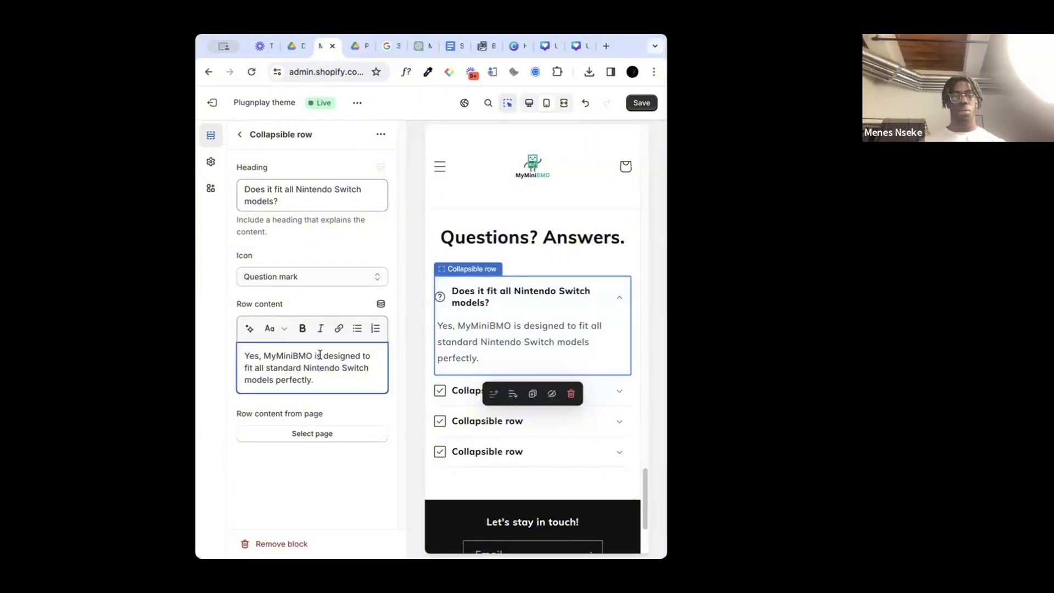
left_click_drag(323, 355, 272, 380)
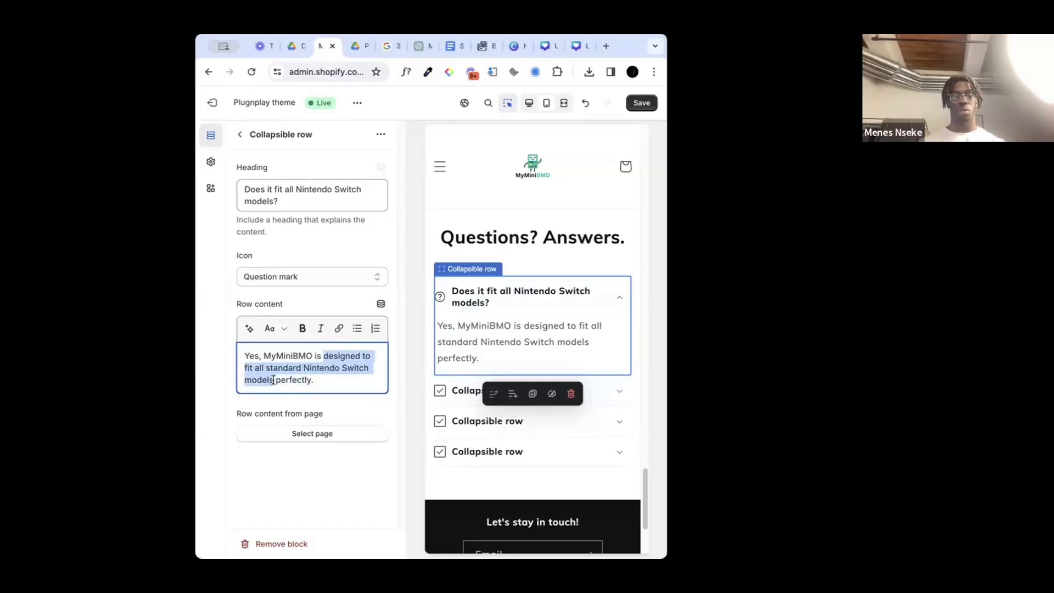
key("ctrl+b")
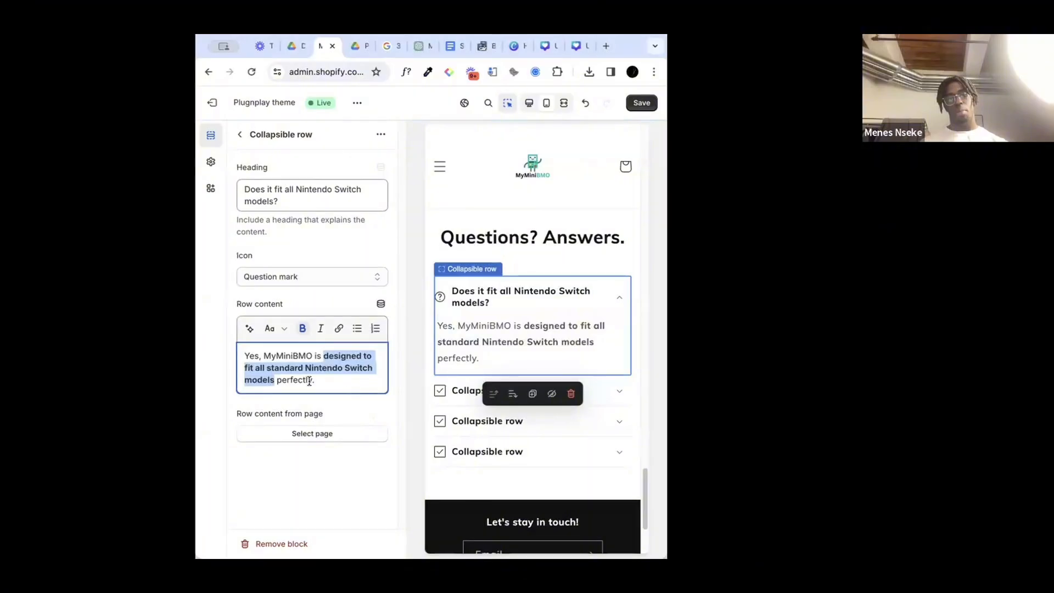
left_click_drag(332, 380, 280, 379)
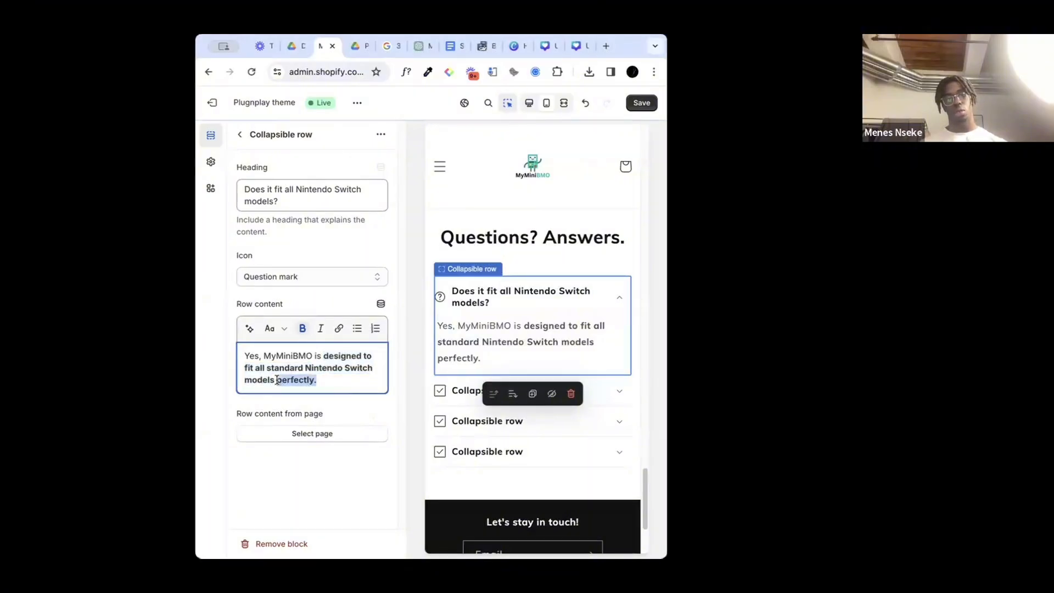
left_click(324, 381)
left_click(642, 103)
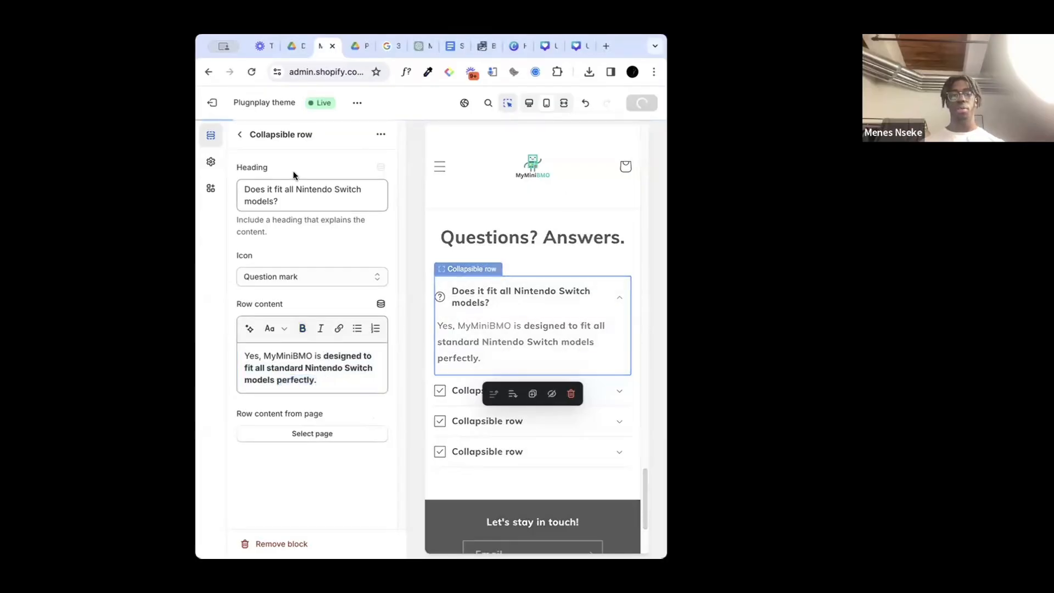
Step: Open the second collapsible row and replace its heading with "Can I charge my Switch with the case on?"
left_click(240, 138)
left_click(299, 379)
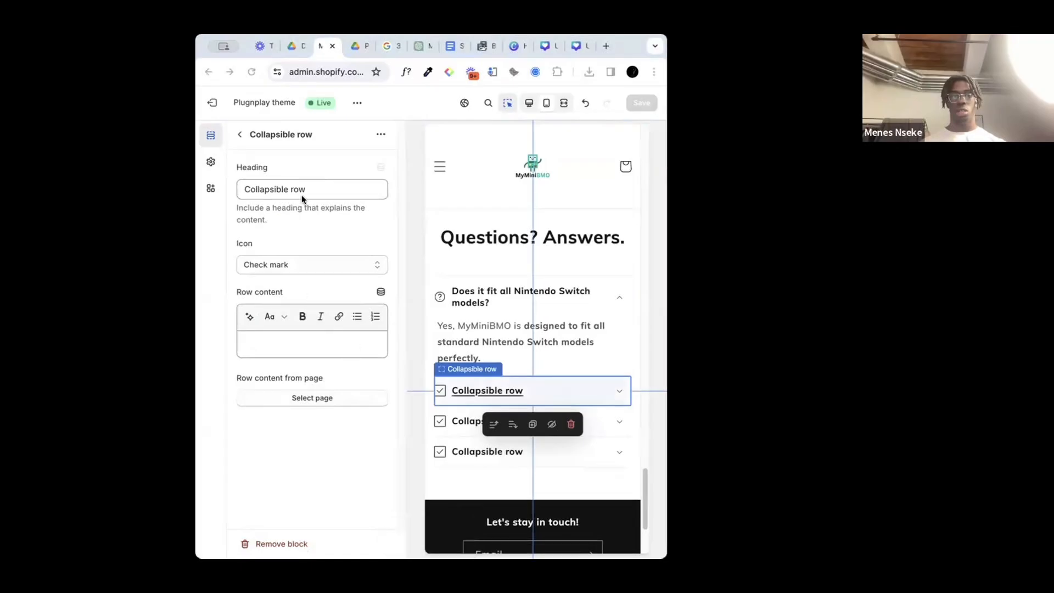
triple_click(285, 189)
type("Can I charge my Switch with the case on?")
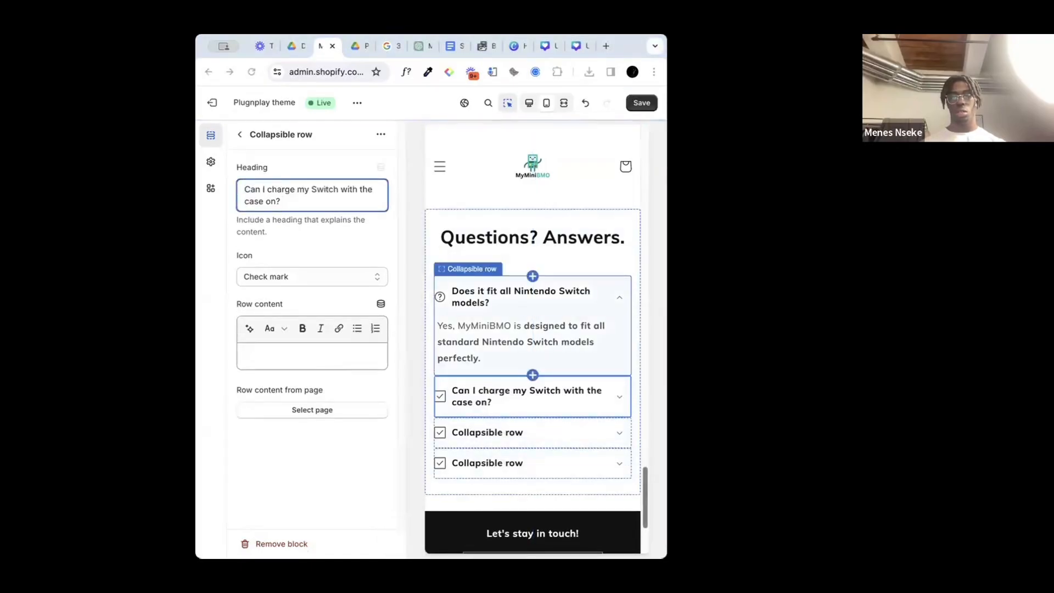
Step: Set the second row's content to "Absolutely! You can charge your Switch without removing MyMiniBMO™.", bolding everything from "charge" onward
left_click(269, 357)
type("Absolutely! You can charge your Switch without removing MyMiniBMO.")
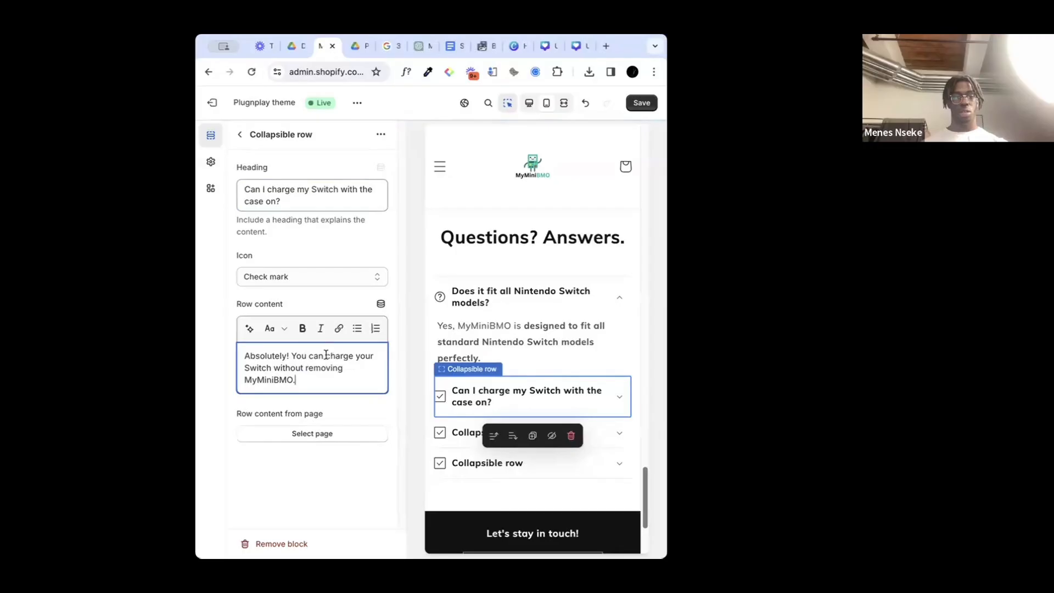
left_click_drag(326, 354, 293, 388)
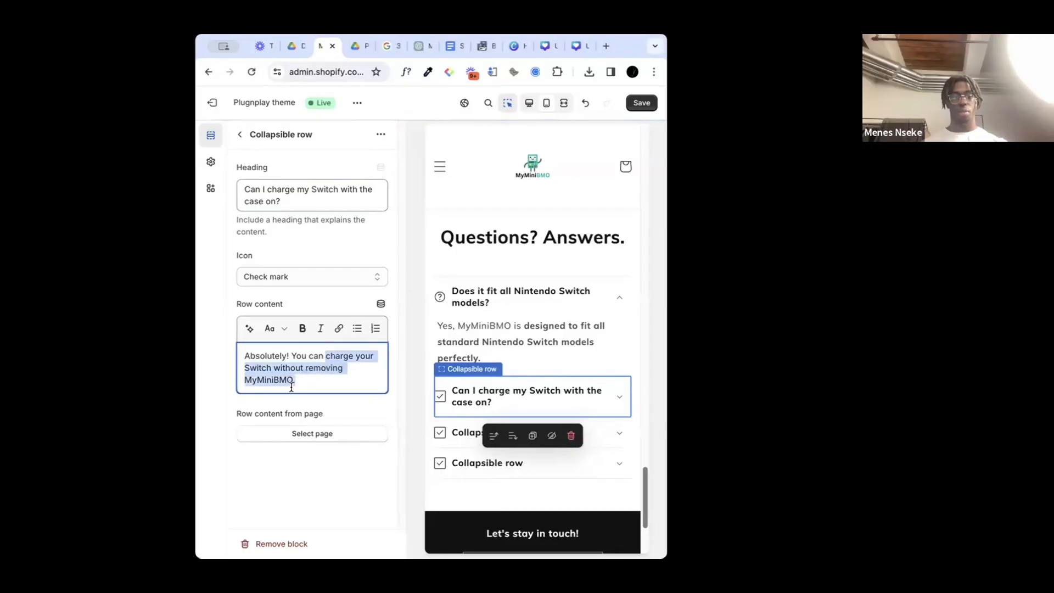
key("ctrl+b")
left_click(299, 382)
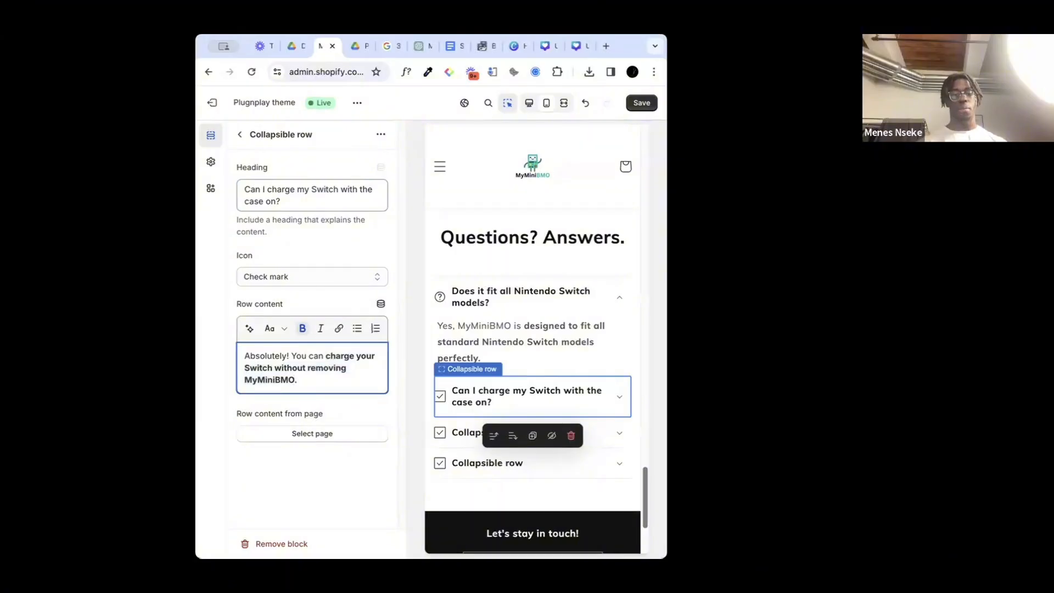
Step: Change the second FAQ row's icon to Question mark and save the theme
left_click(304, 276)
scroll(304, 346, "down", 5)
left_click(288, 380)
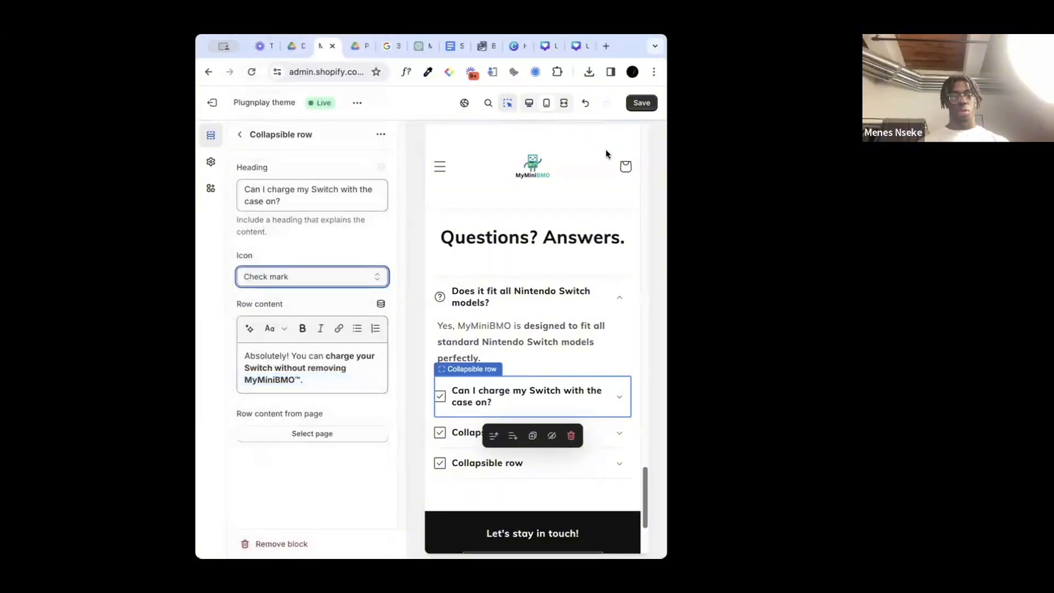
left_click(642, 103)
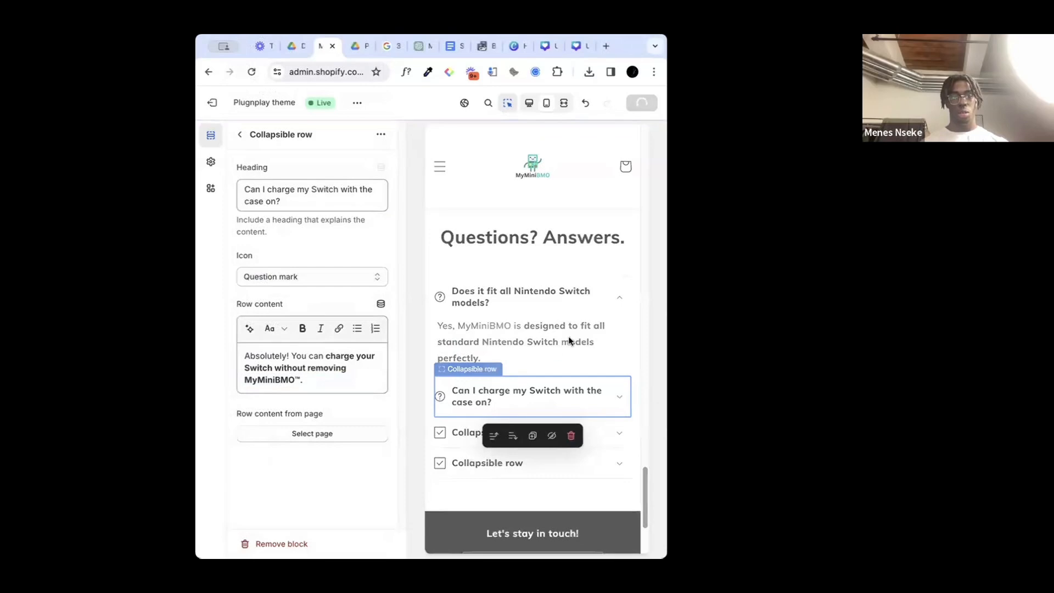
Step: Add "™" after MyMiniBMO in the first FAQ row's content and save the theme
left_click(577, 315)
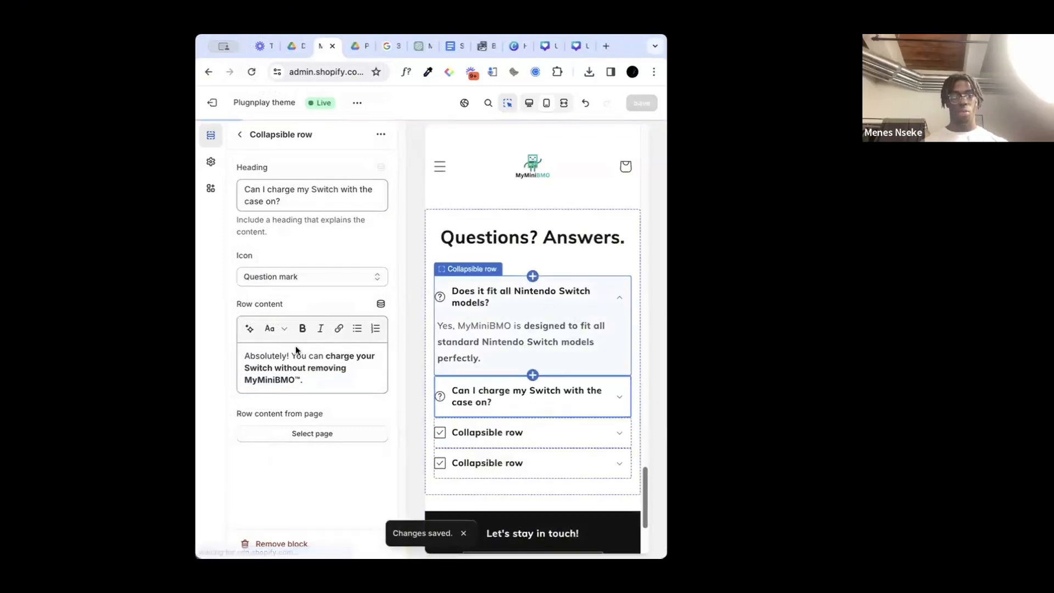
left_click(312, 357)
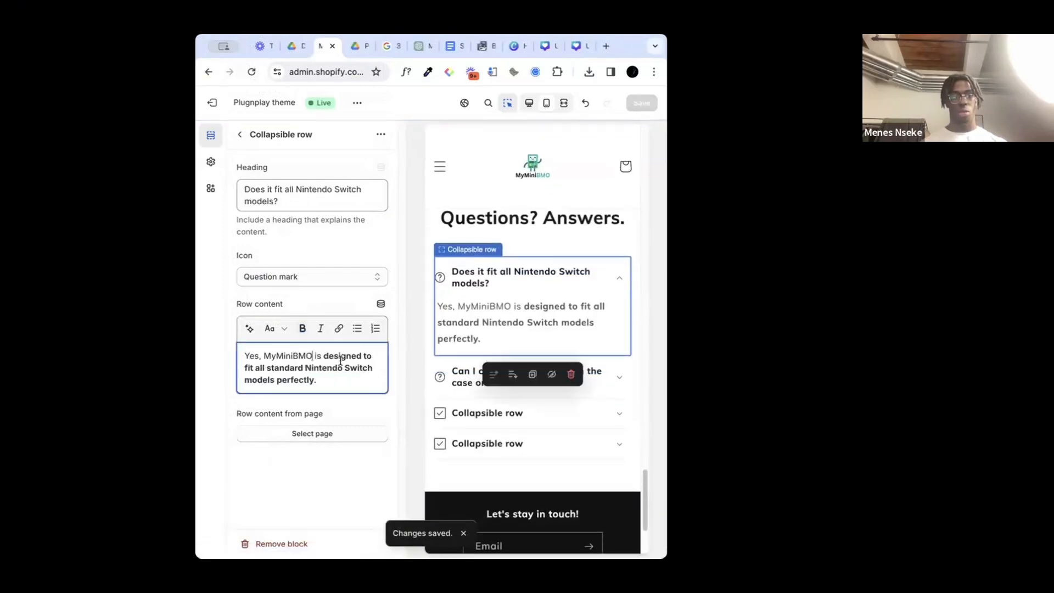
type("™")
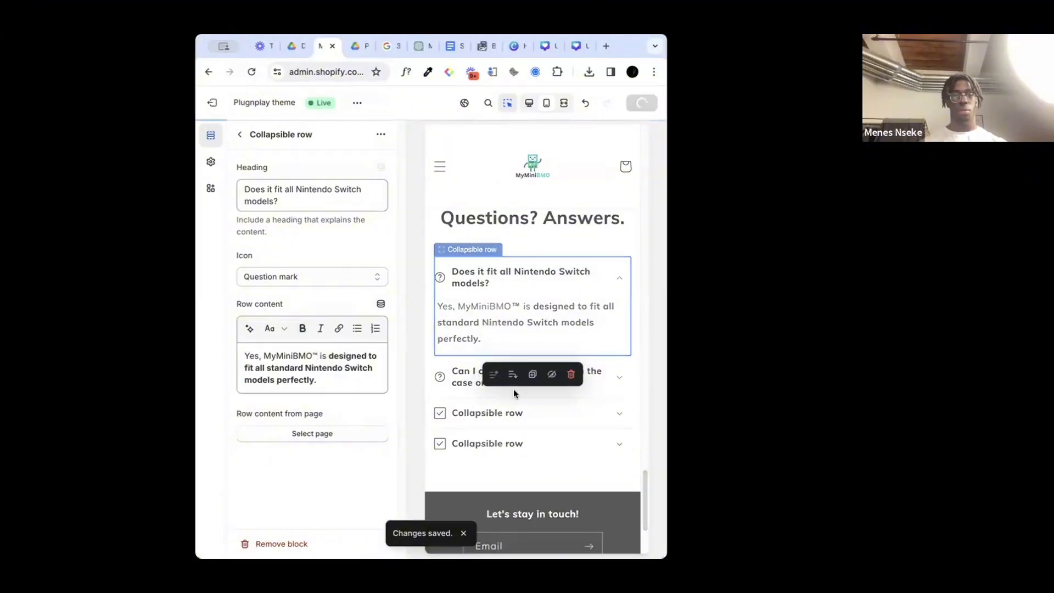
Step: Open the third collapsible row and change its icon to Question mark
left_click(499, 411)
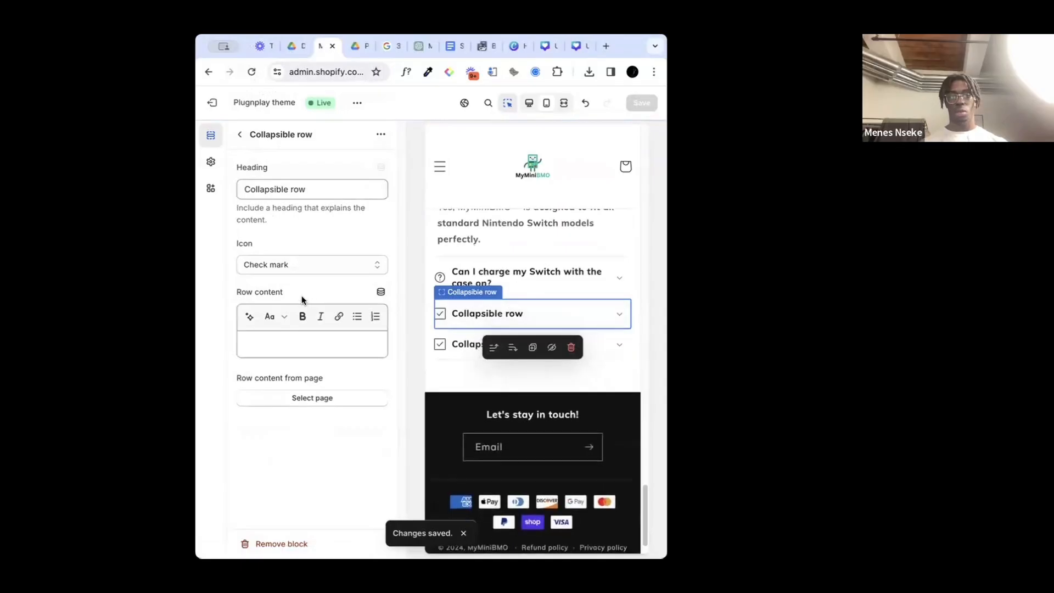
left_click(302, 263)
scroll(296, 483, "down", 5)
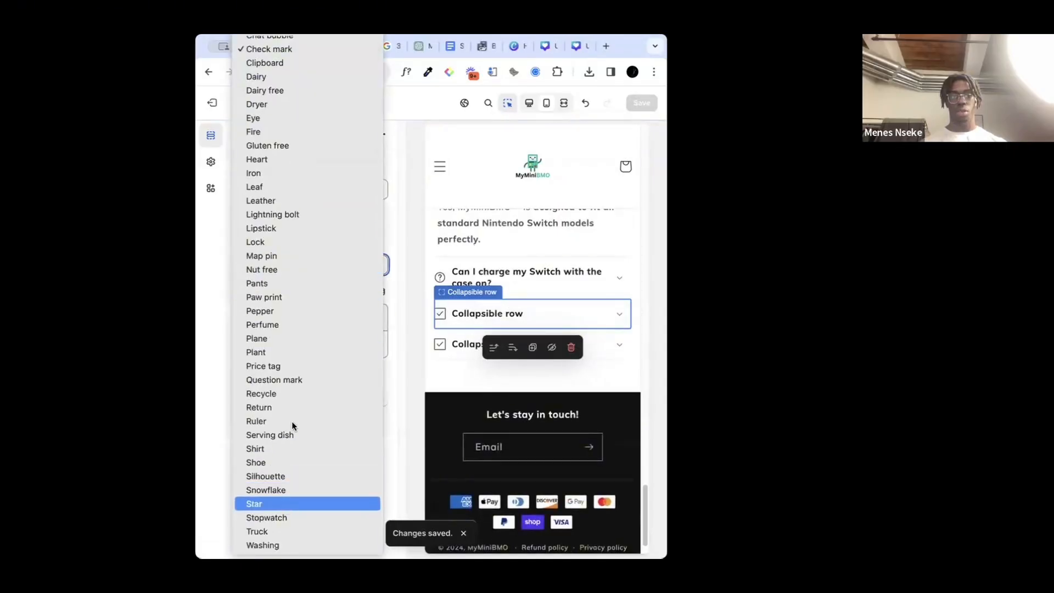
left_click(294, 380)
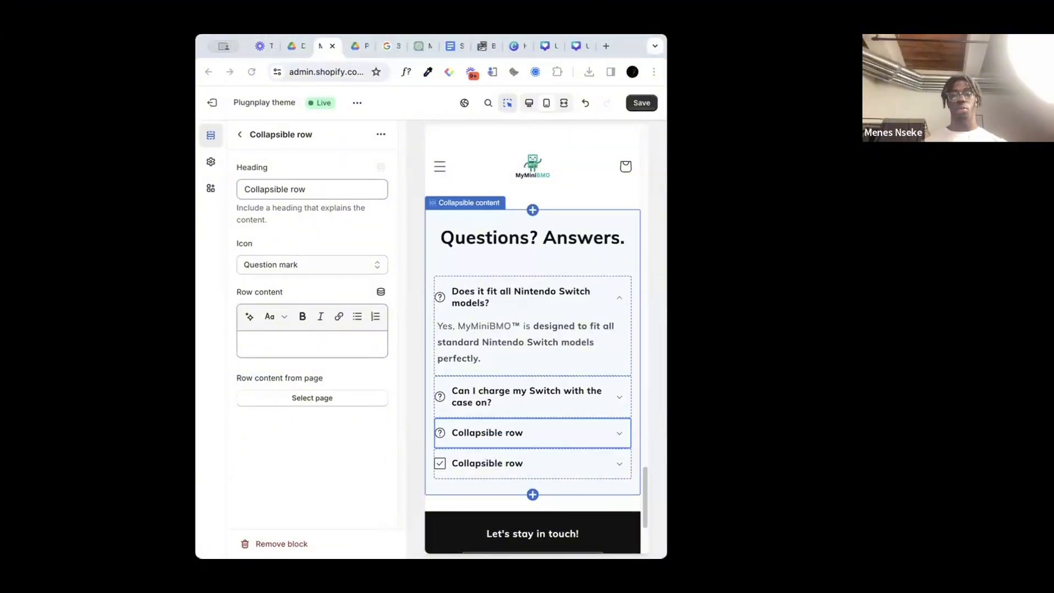
Step: Replace the third row's heading with "Is the material durable?" from the website copy, deleting the surplus pasted characters
double_click(270, 189)
type("Is the material durable?")
key("Delete")
key("Delete")
key("Delete")
key("Delete")
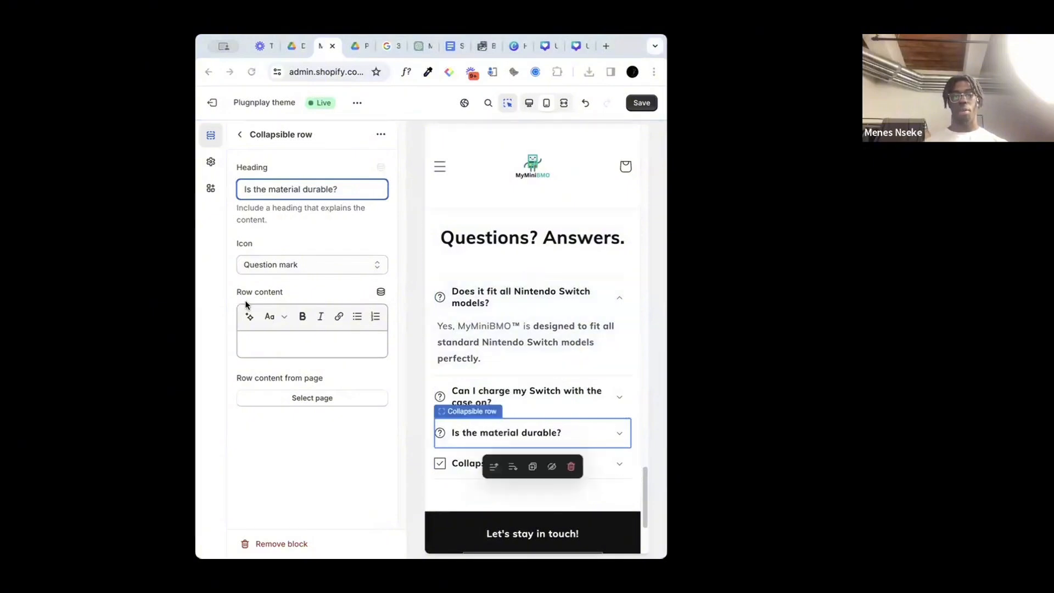
Step: Fill the third row's content with "Yes, we use high-quality, durable materials to ensure MyMiniBMO protects your Switch for a long time."
left_click(269, 336)
type("Yes, we use high-quality, durable materials to ensure MyMiniBMO protects your Switch for a long time.")
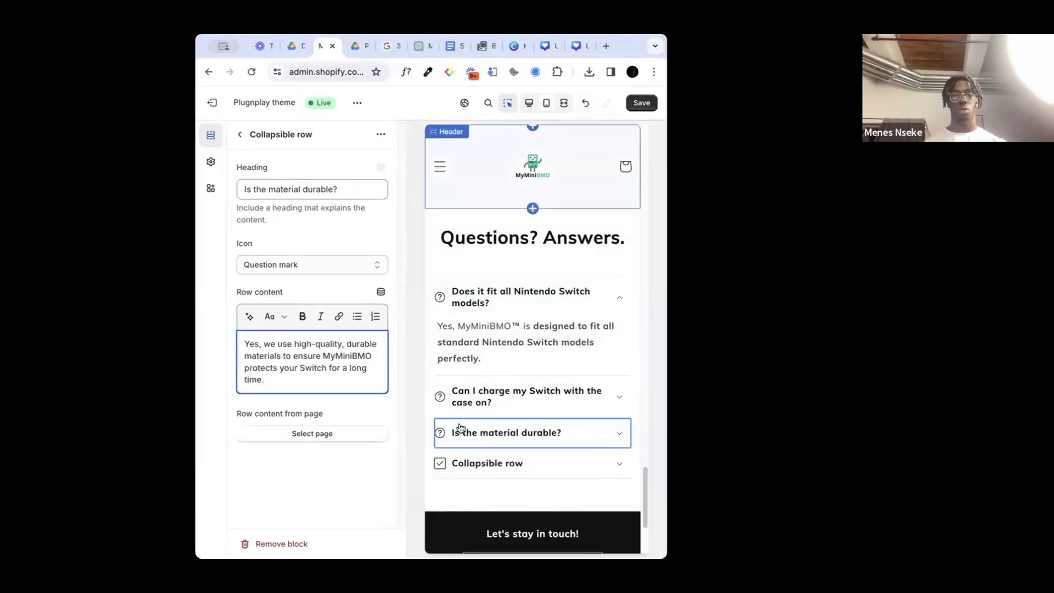
Step: Set the fourth collapsible row's heading to "Will it affect my gameplay?" and its icon to Question mark
left_click(601, 466)
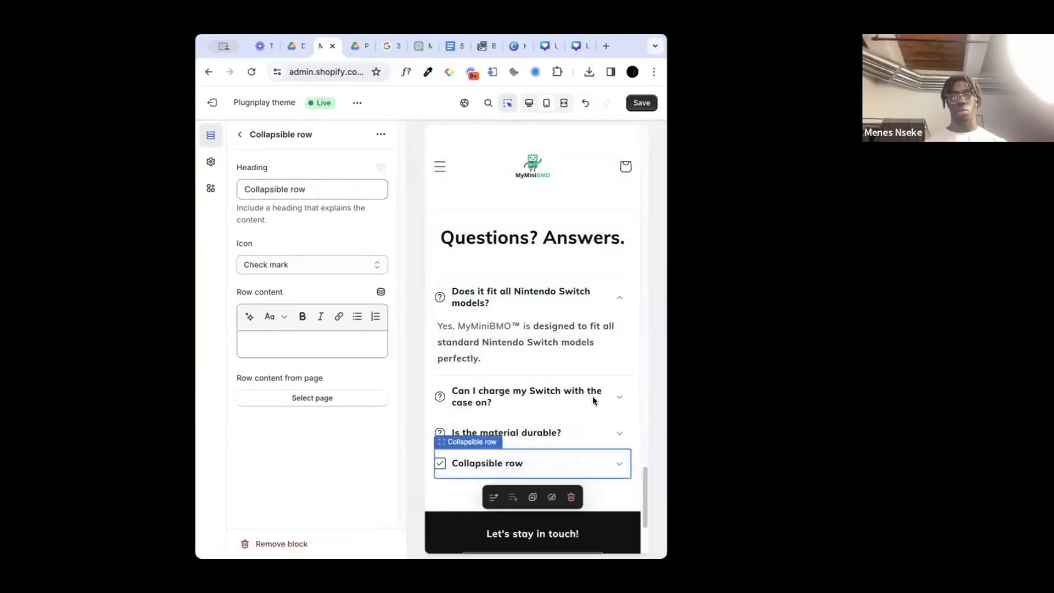
key("super+Tab")
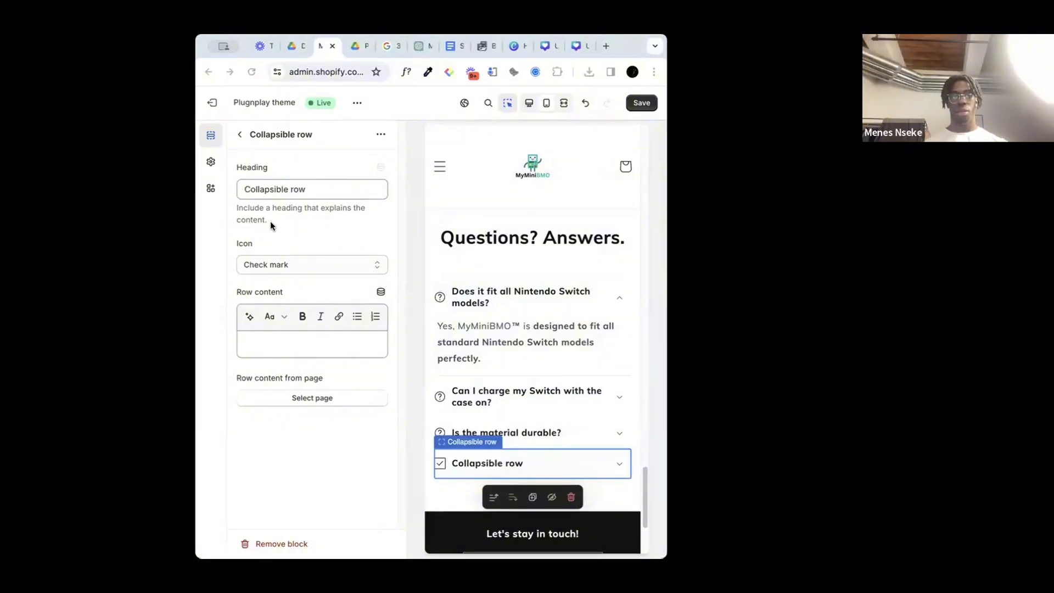
triple_click(264, 189)
type("Will it affect my gameplay?")
left_click(275, 264)
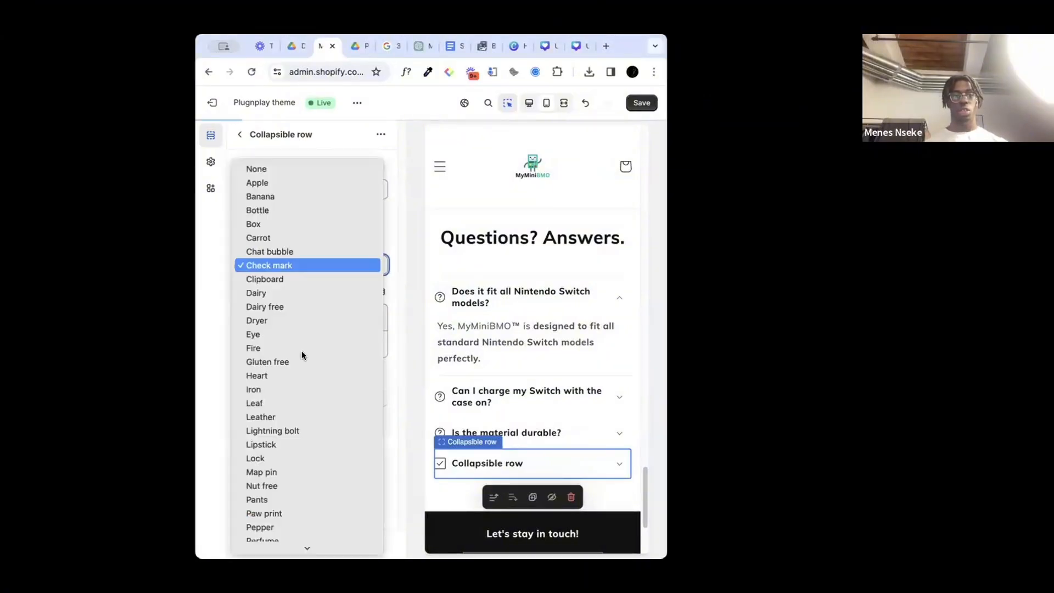
scroll(305, 368, "down", 5)
key("Escape")
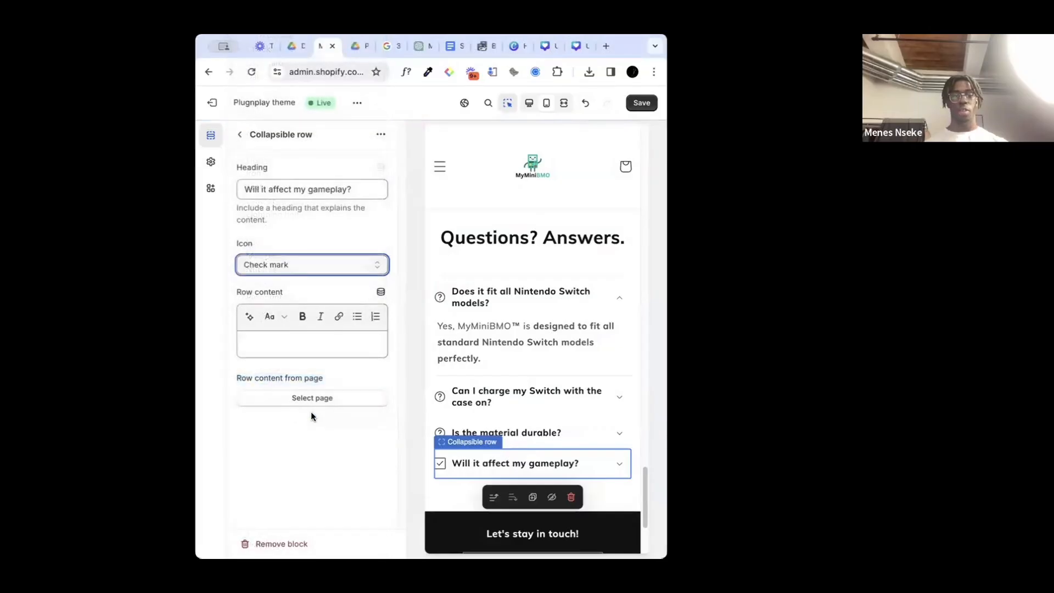
key("q")
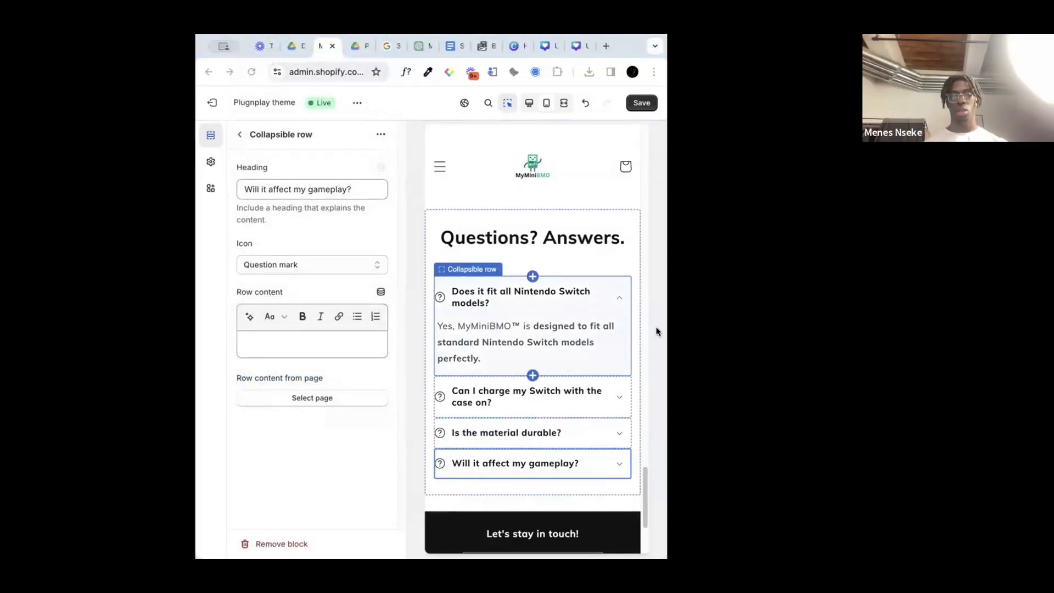
Step: Paste the "Not at all! MyMiniBMO is designed to enhance your gaming experience" answer into the fourth row's content and save the theme
left_click(336, 345)
type("Not at all! MyMiniBMO is designed to enhance your gaming experience, not hinder it. All buttons and screens are fully accessible.")
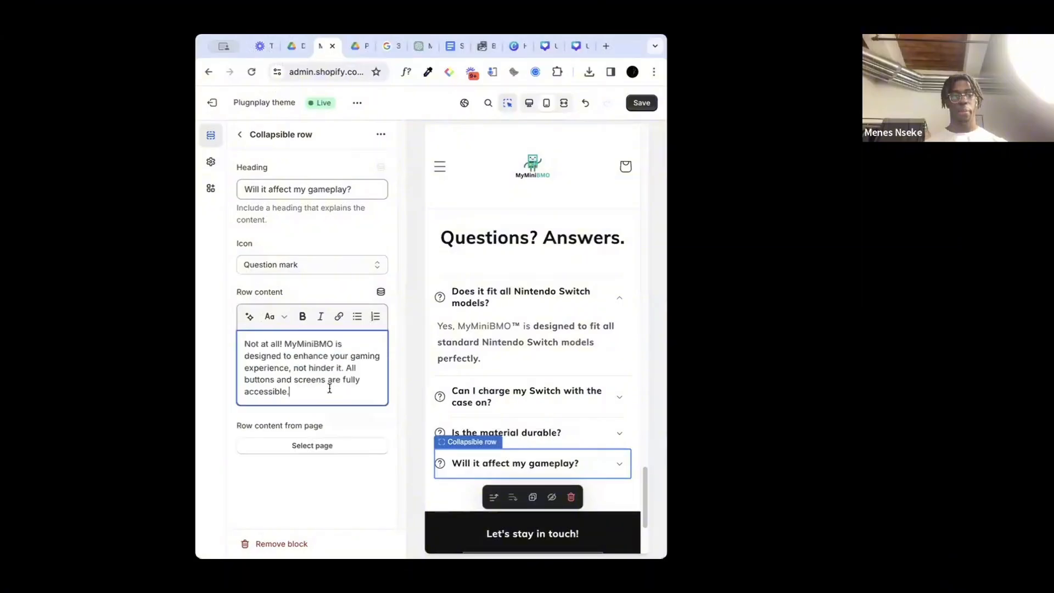
left_click(642, 102)
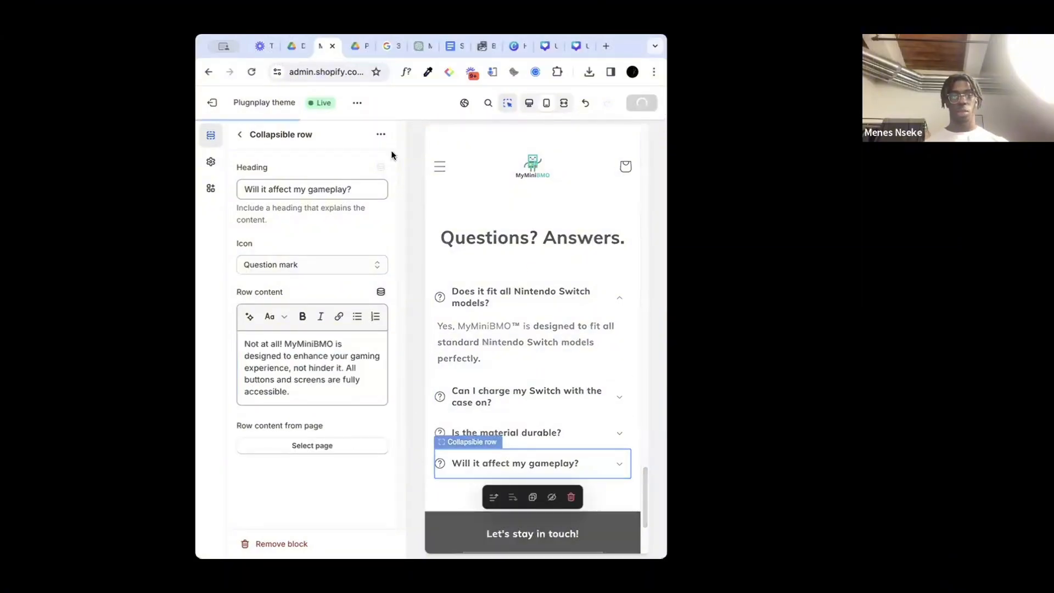
Step: Add a fifth collapsible row headed "How easy is it to install and remove?" with the "Super easy! MyMiniBMO snaps on and off" answer as content
left_click(242, 136)
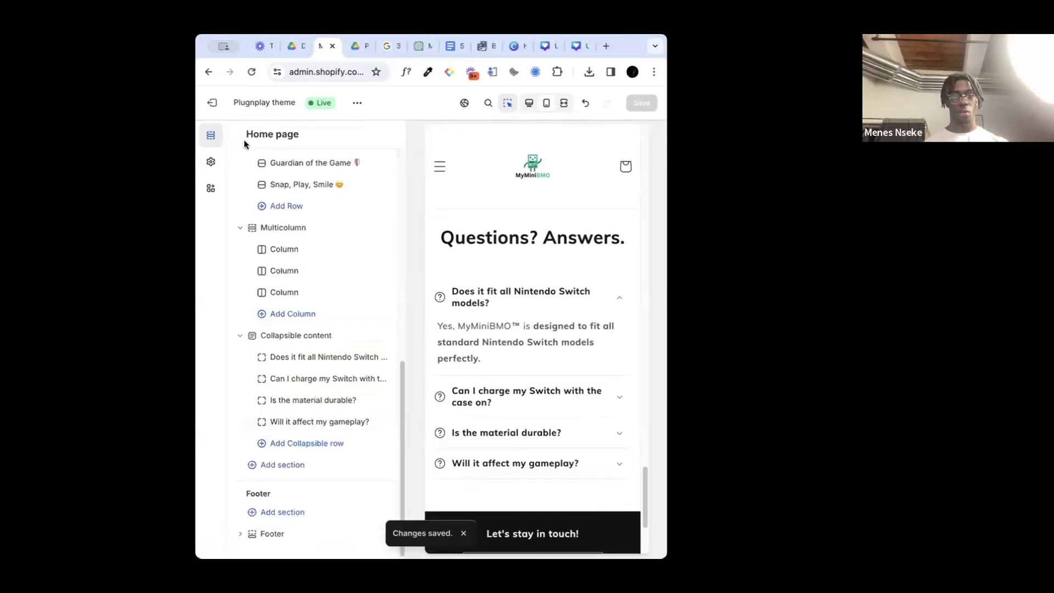
left_click(295, 443)
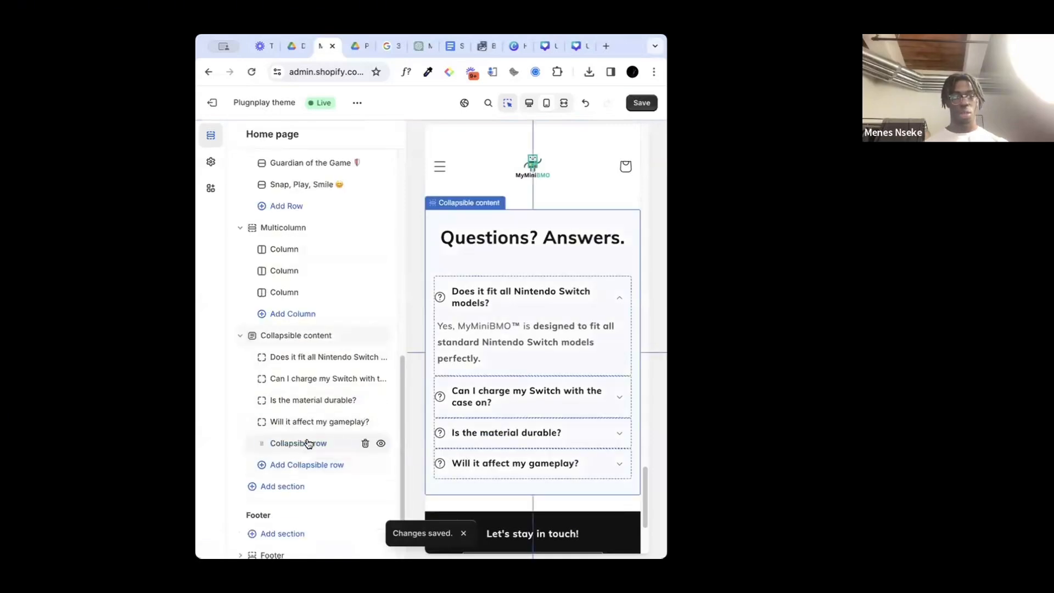
left_click(486, 307)
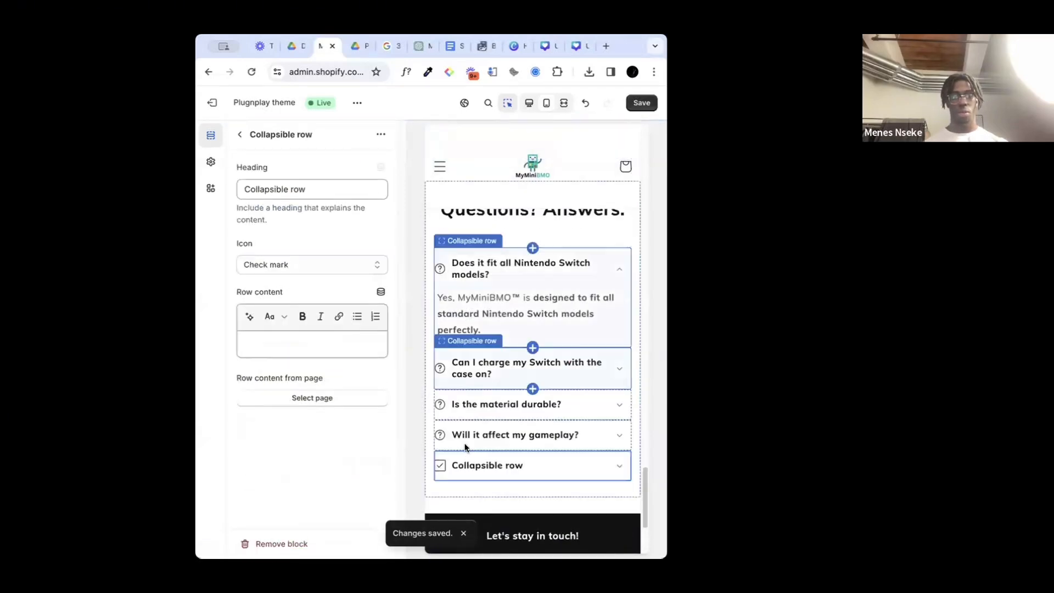
left_click(485, 474)
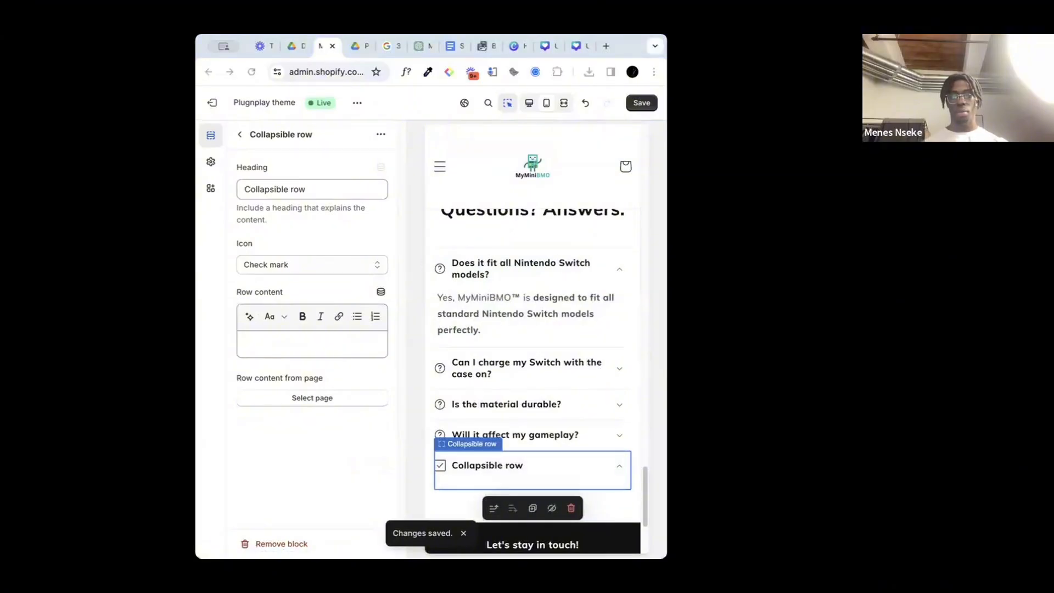
triple_click(278, 189)
type("How easy is it to install and remove?")
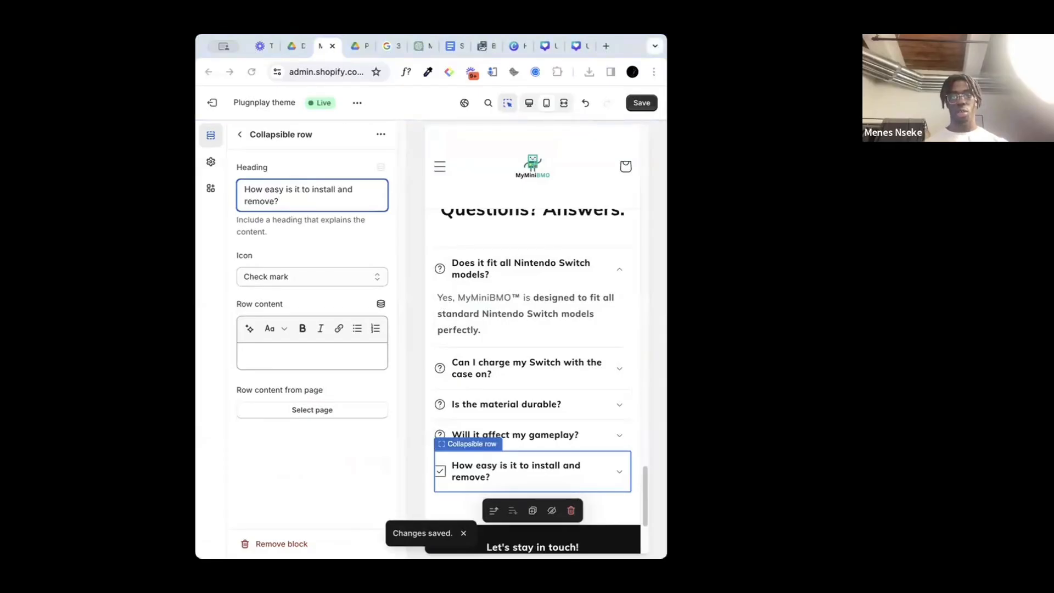
left_click(285, 356)
type("Super easy! MyMiniBMO snaps on and off your Nintendo Switch in seconds, no tools needed.")
Step: Change the fifth FAQ row's icon to Question mark and save the theme
left_click(297, 275)
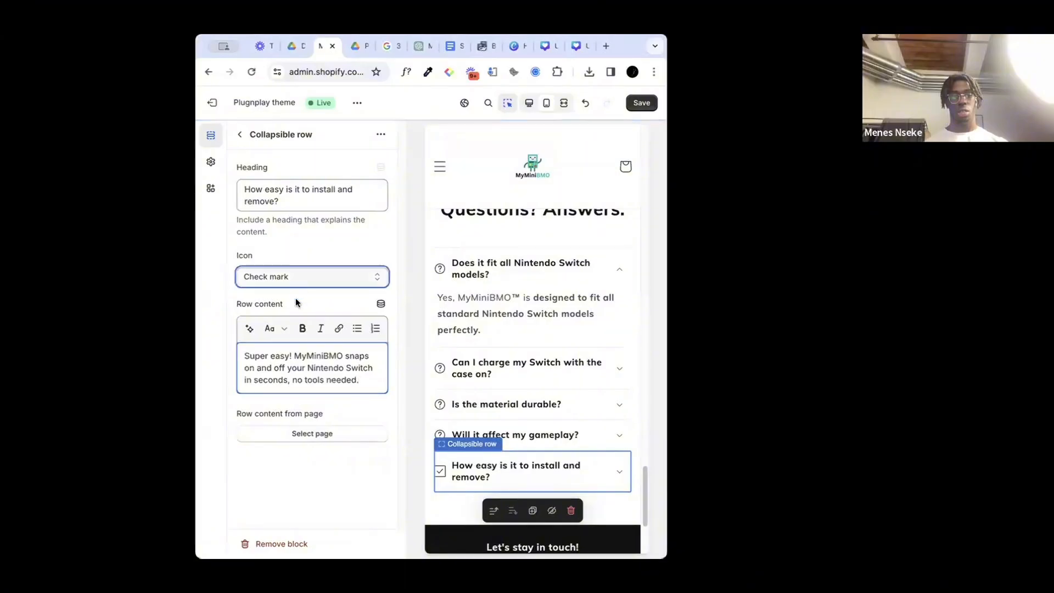
scroll(283, 433, "down", 5)
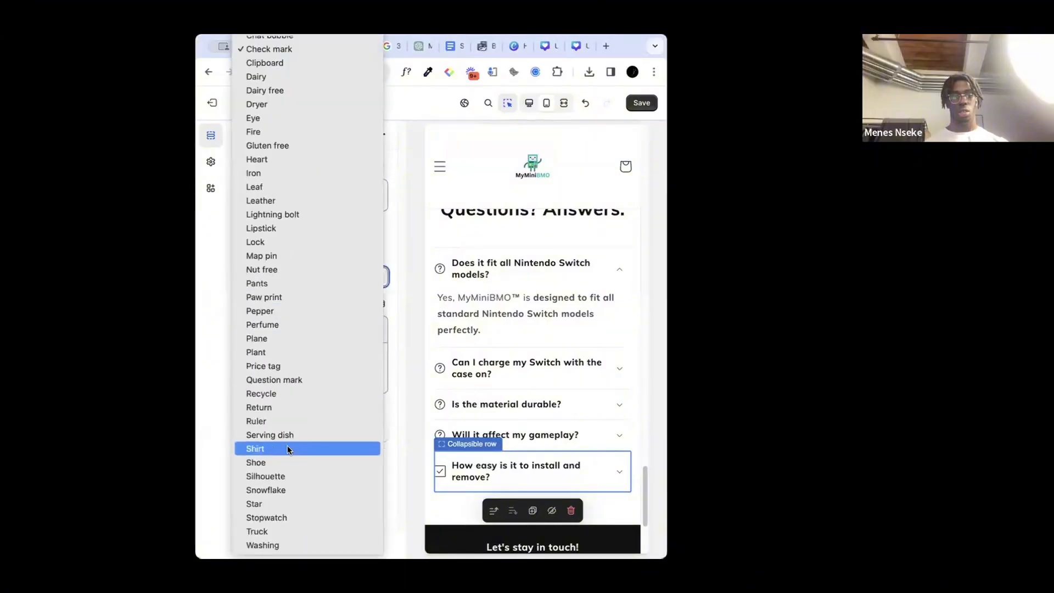
left_click(295, 380)
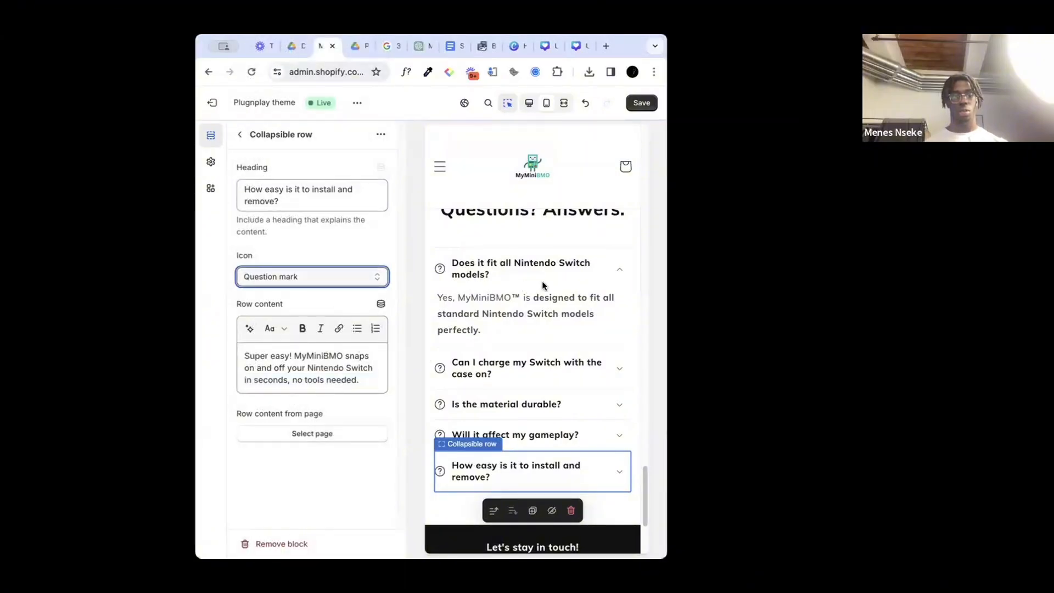
left_click(642, 102)
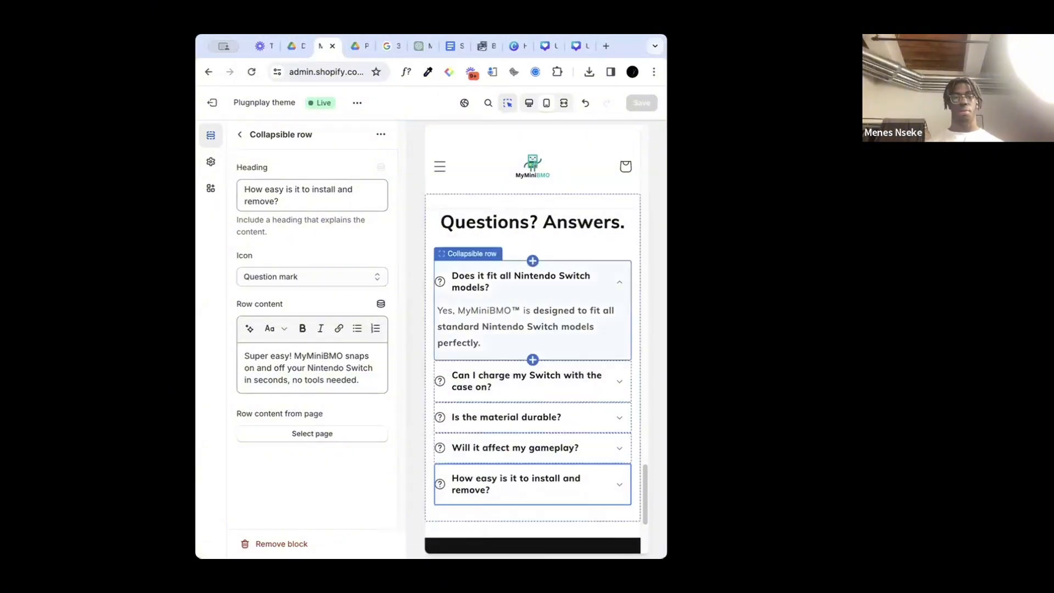
Step: Review the home page preview from the FAQ section up through the feature rows, product section and banner
scroll(508, 336, "up", 10)
scroll(507, 336, "up", 10)
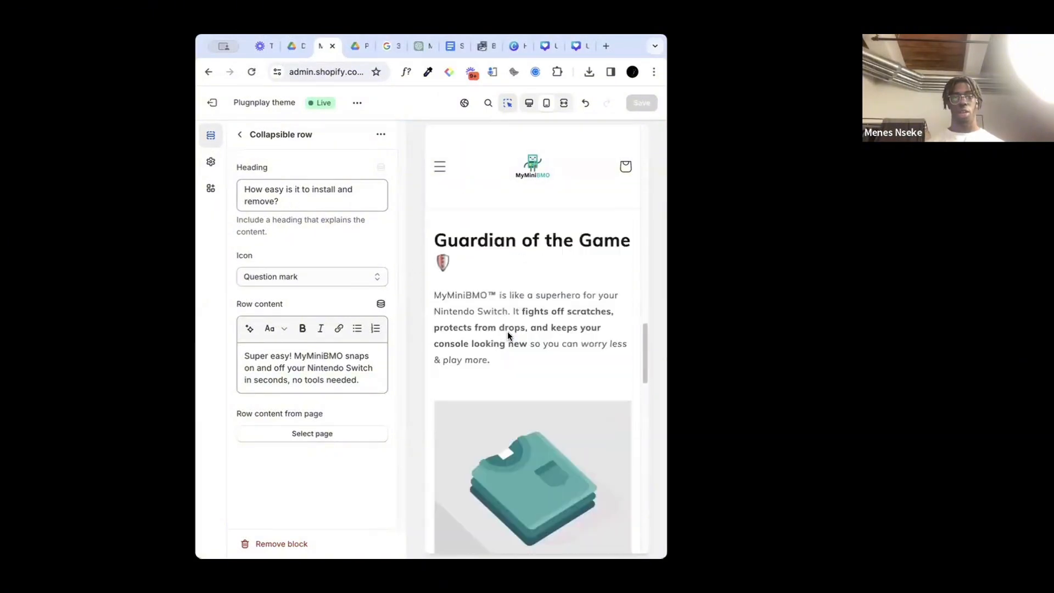
scroll(507, 331, "down", 6)
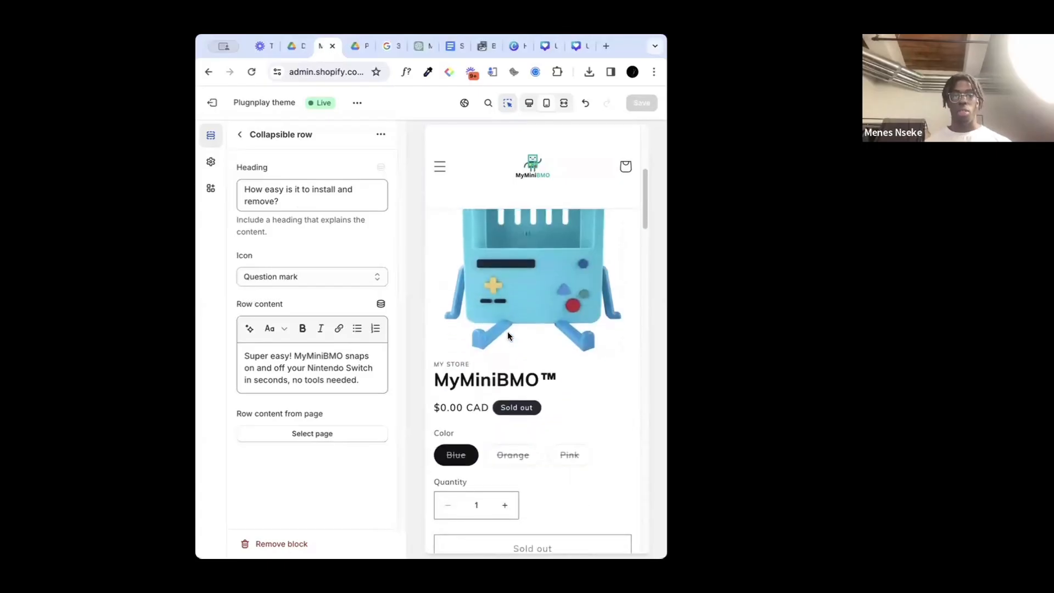
scroll(506, 329, "up", 4)
scroll(506, 328, "up", 5)
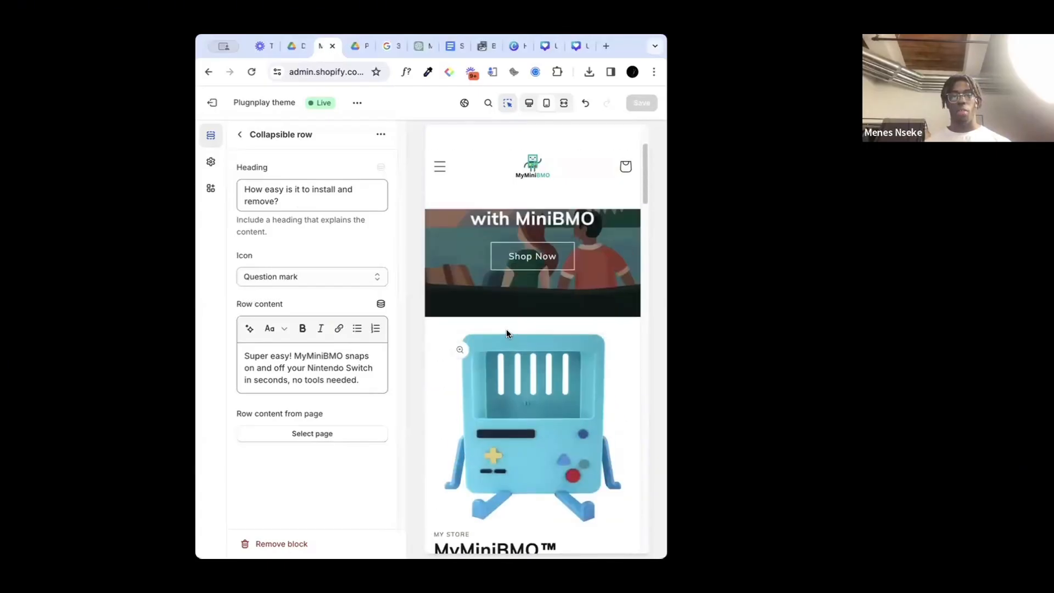
scroll(506, 328, "down", 4)
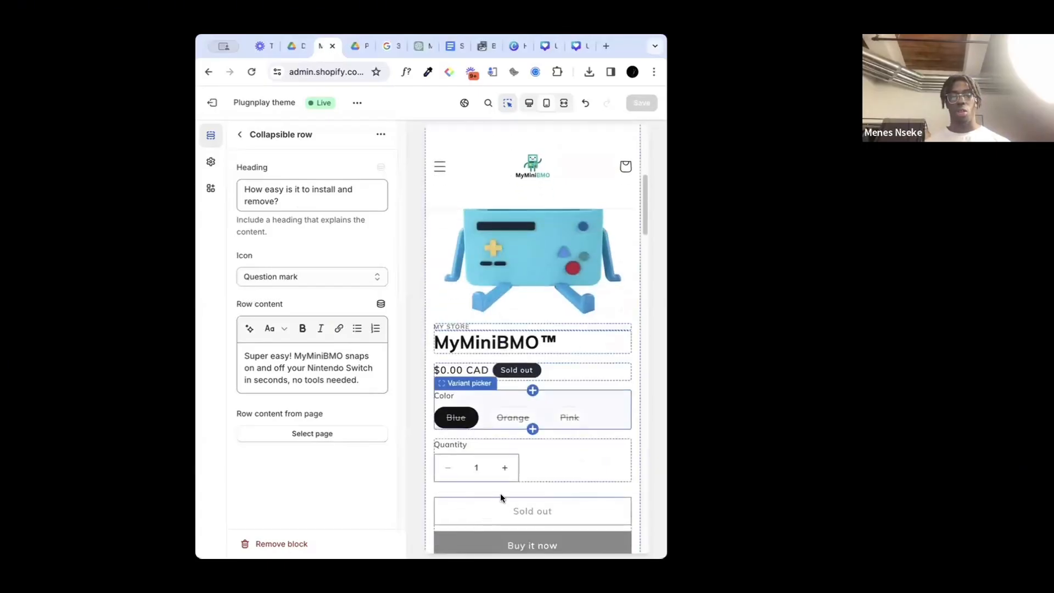
scroll(500, 488, "down", 5)
scroll(501, 487, "up", 10)
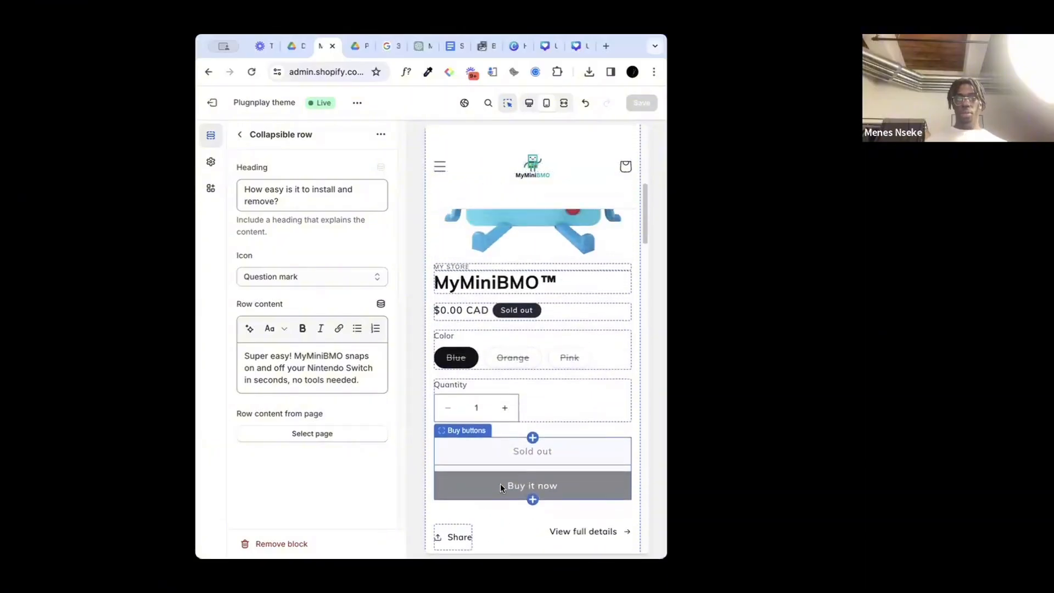
scroll(500, 483, "up", 1)
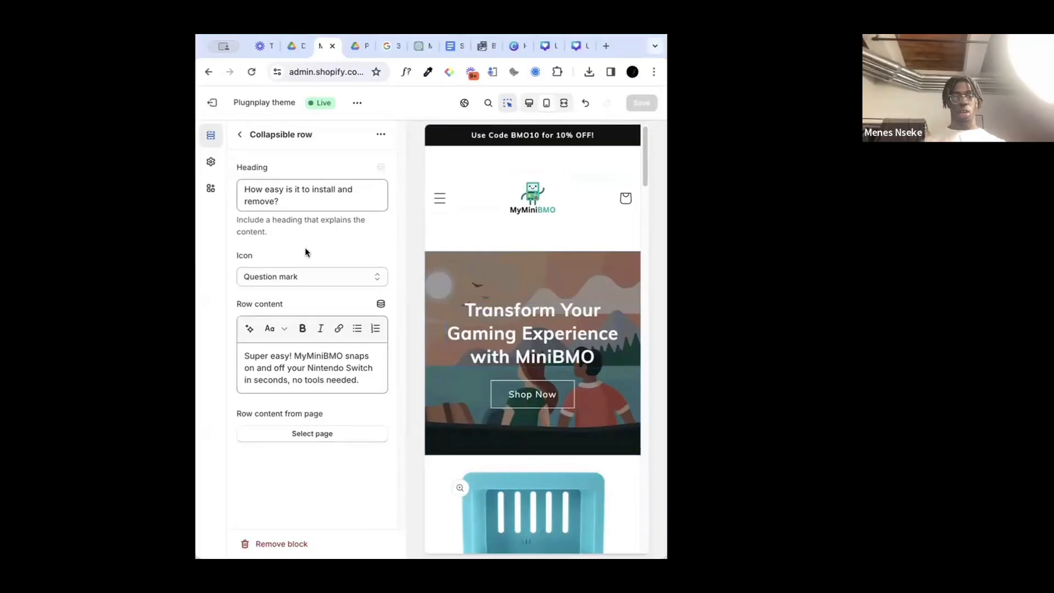
Step: Set the image banner's first image to MiniBMO2 from the store library and save the theme
left_click(498, 259)
left_click(302, 204)
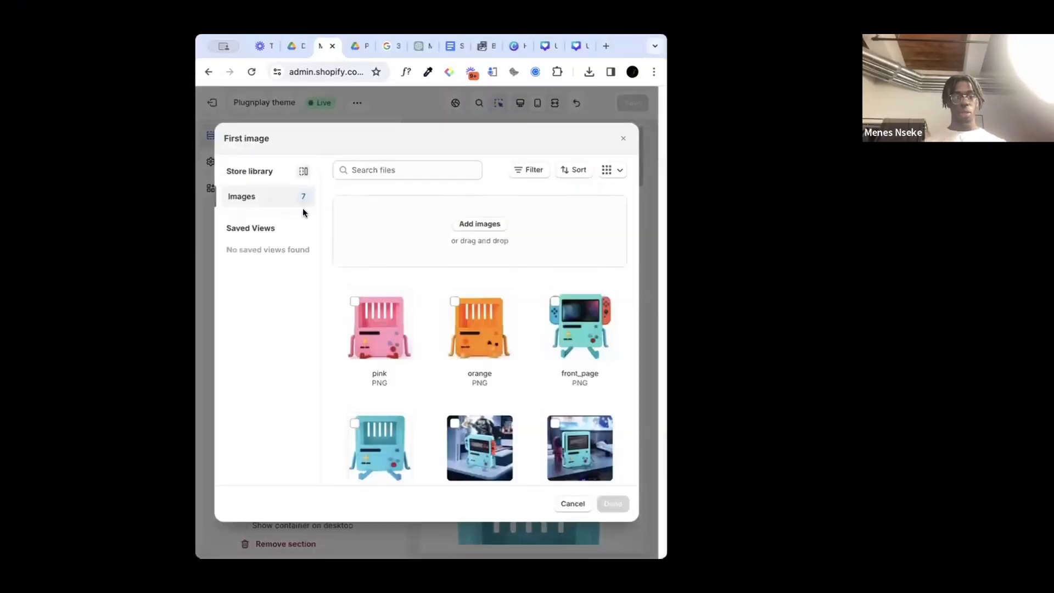
scroll(429, 349, "down", 2)
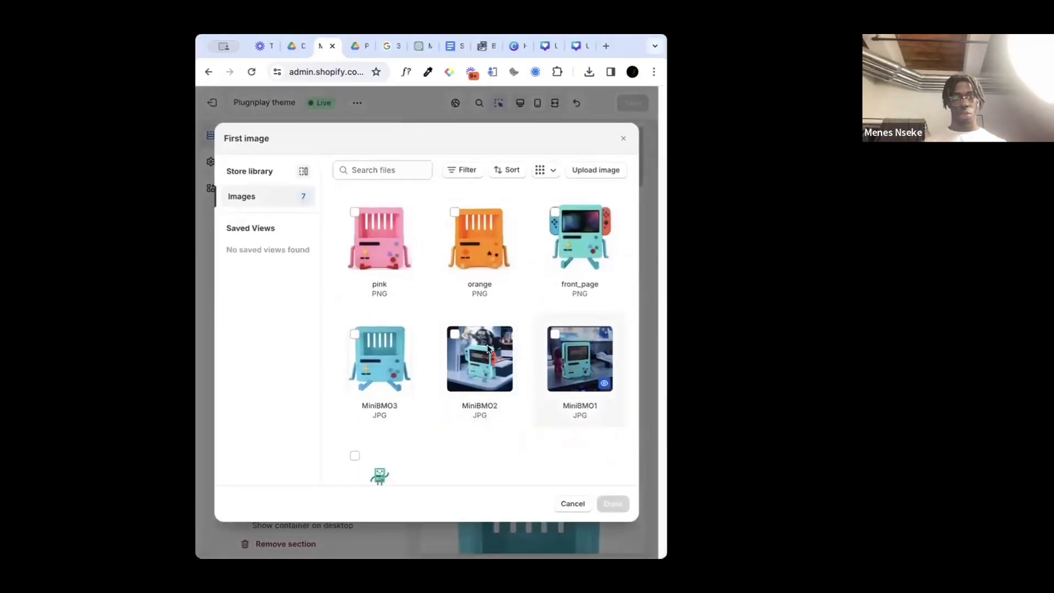
left_click(476, 344)
scroll(551, 442, "down", 2)
left_click(612, 504)
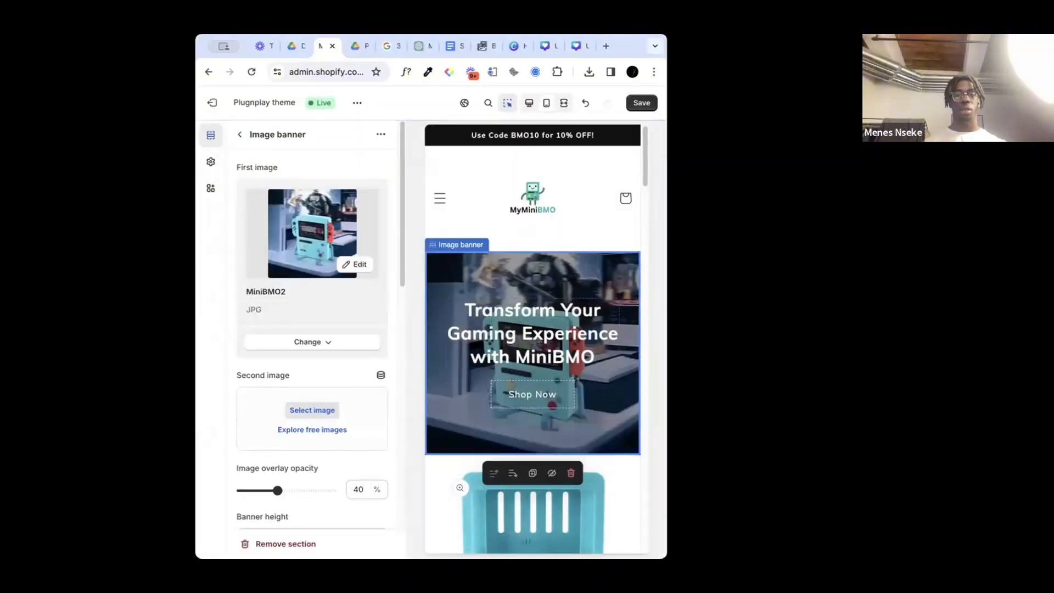
left_click(642, 104)
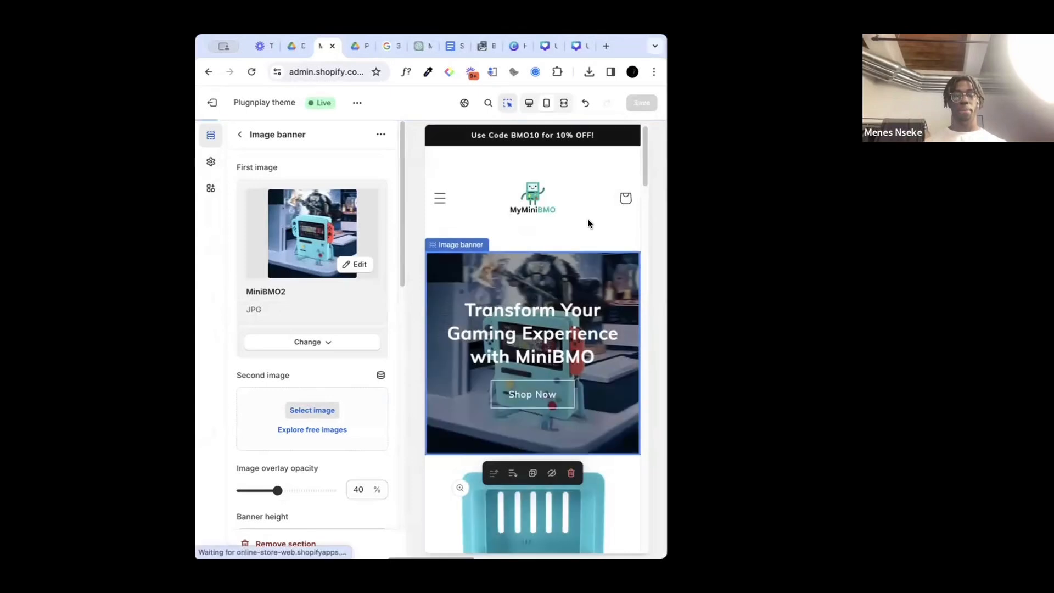
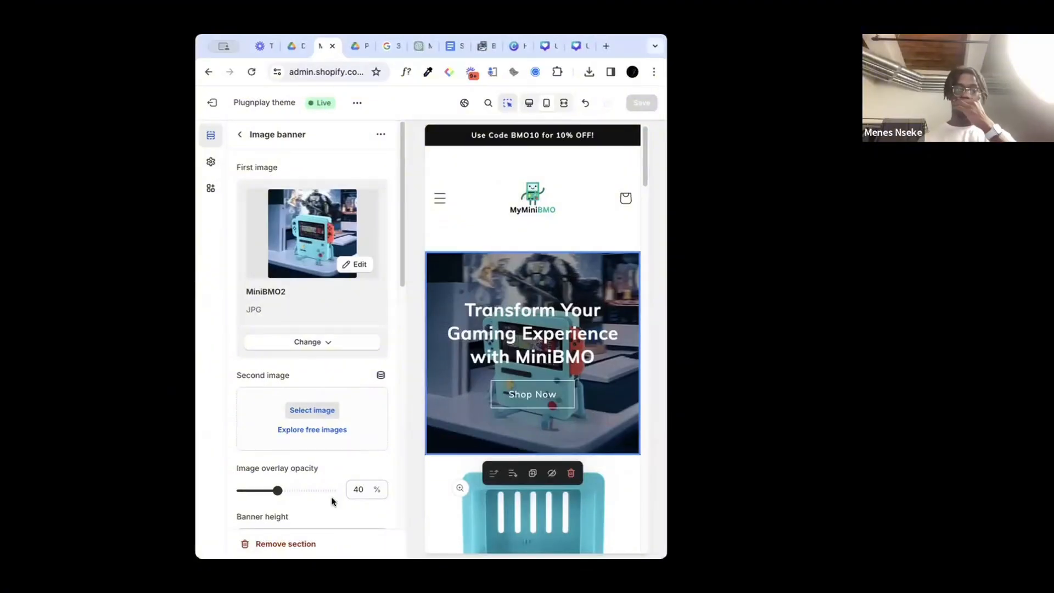
Step: Clear the placeholder heading and description of the first column in the multicolumn section below the feature rows
scroll(526, 351, "down", 5)
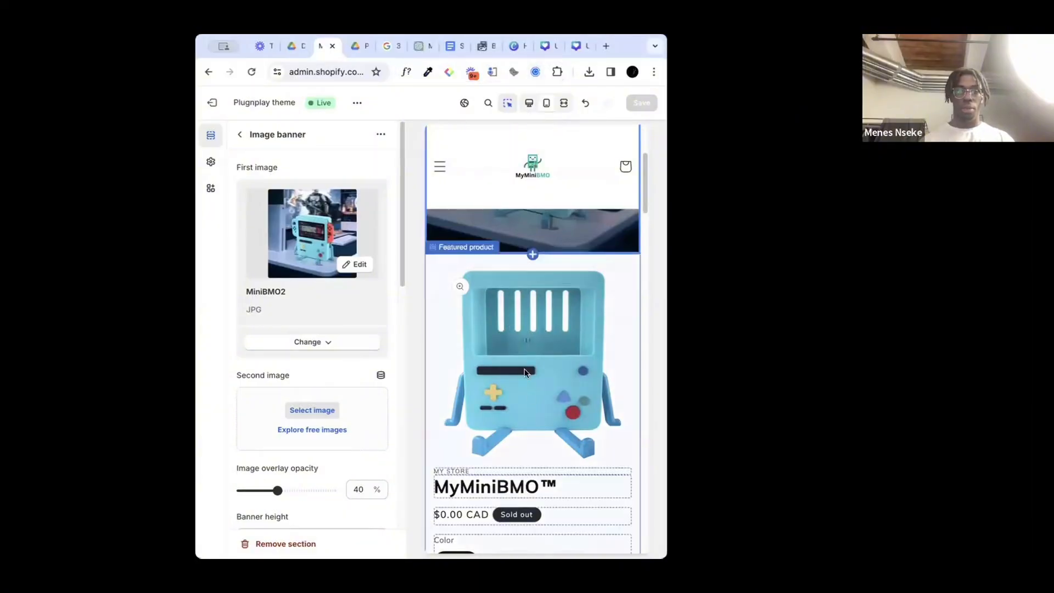
left_click(508, 285)
scroll(528, 397, "down", 5)
scroll(528, 397, "down", 15)
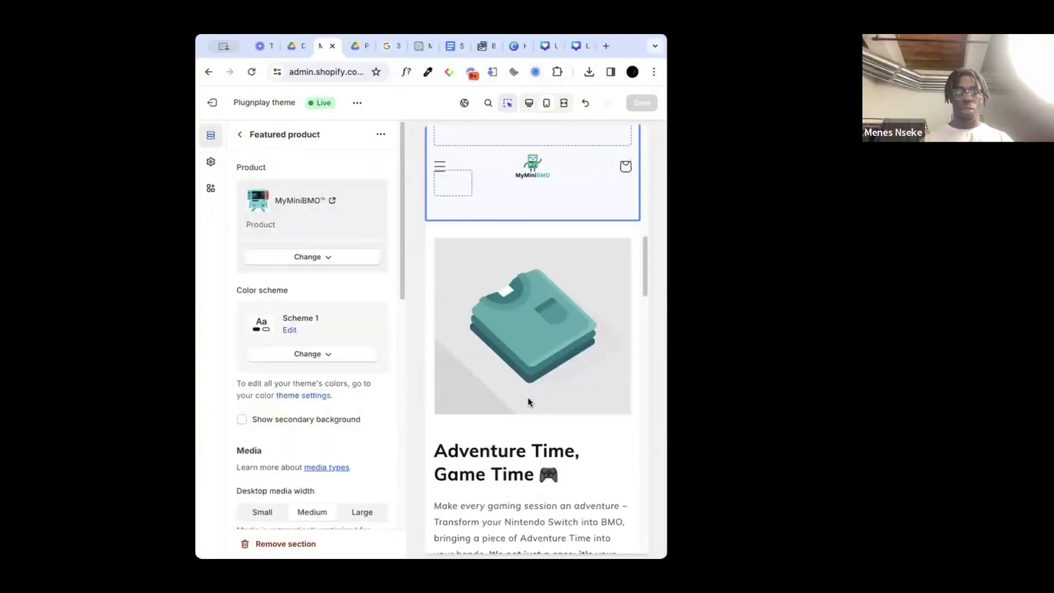
scroll(528, 396, "up", 6)
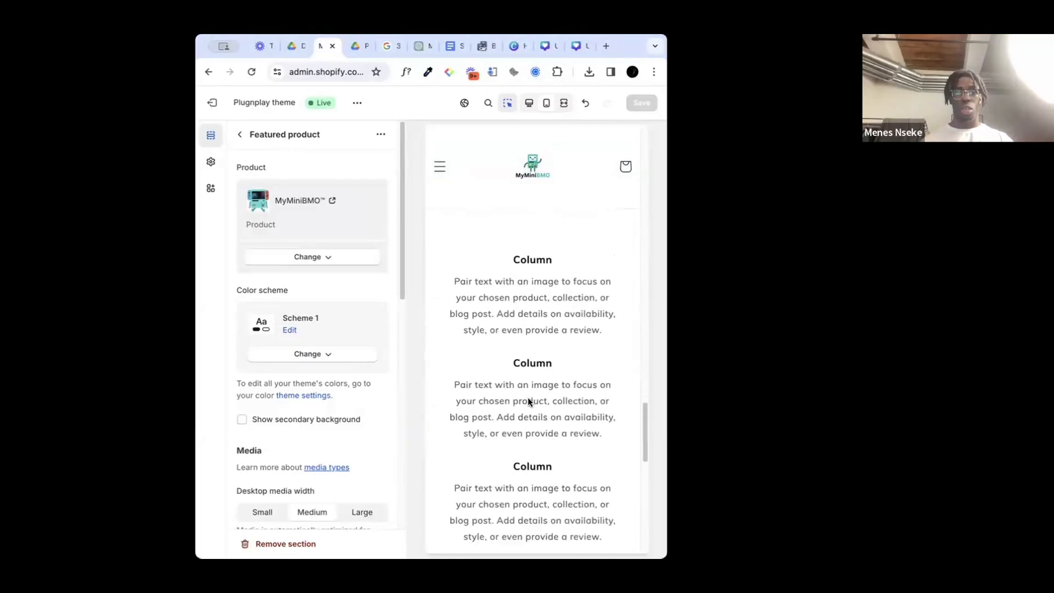
scroll(528, 397, "down", 1)
left_click(529, 397)
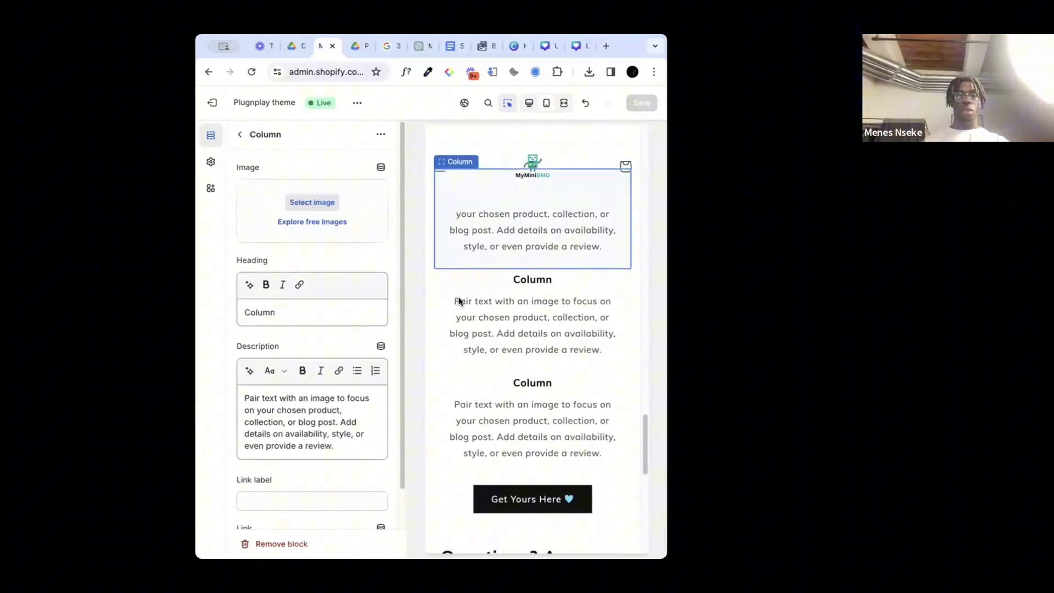
double_click(258, 312)
key("BackSpace")
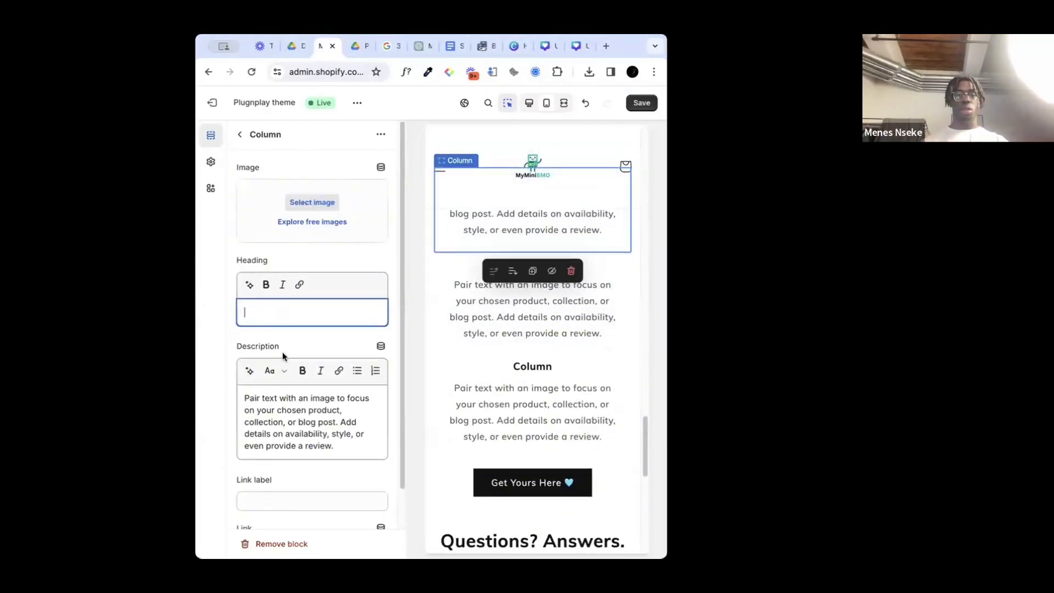
triple_click(286, 410)
key("BackSpace")
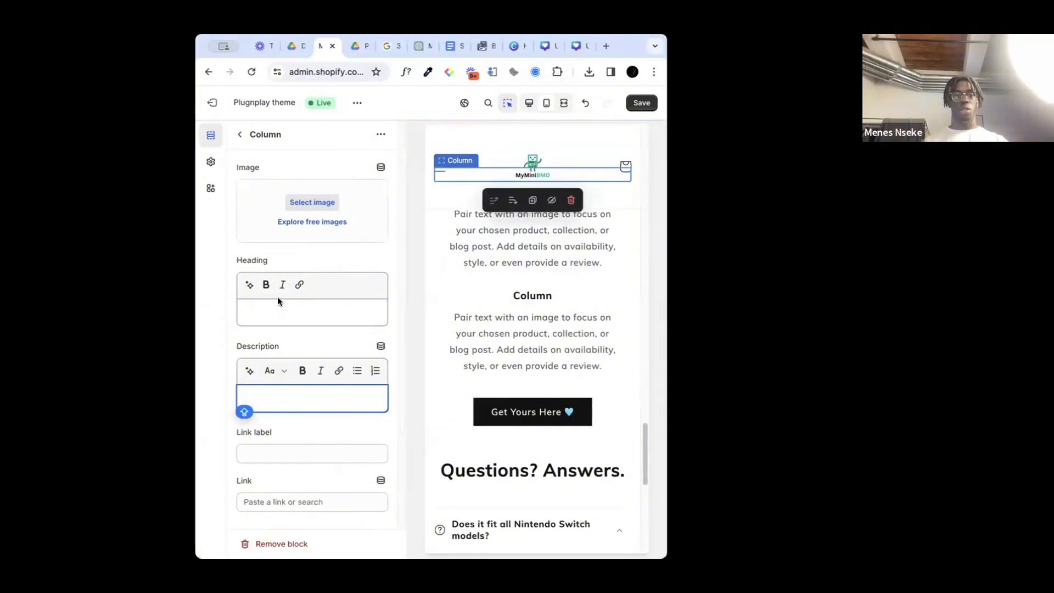
Step: Set the first column's heading to "FREE SHIPPING WORLDWIDE"
left_click(279, 317)
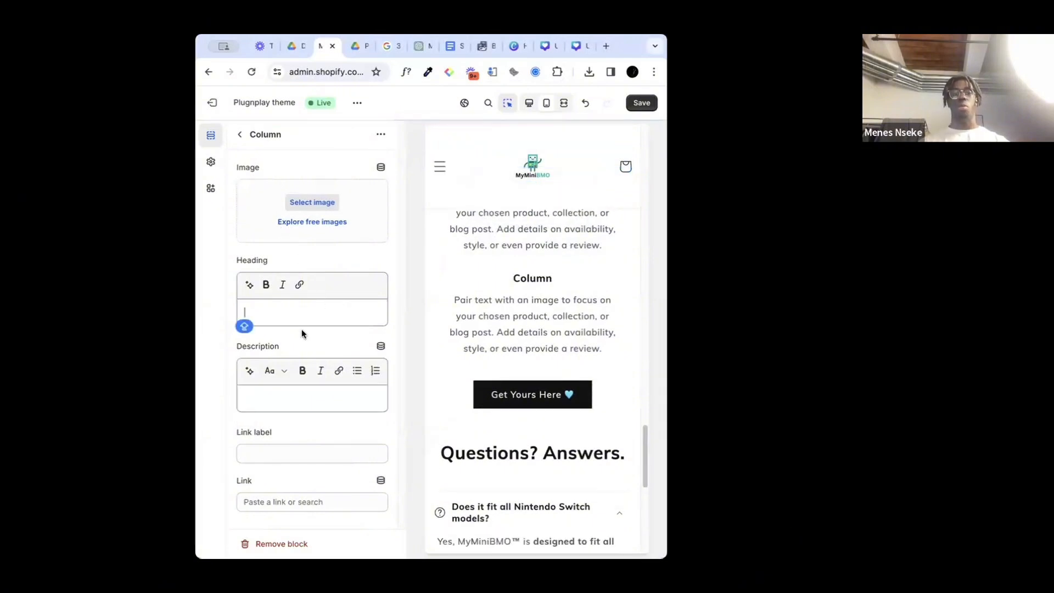
type("FREE S")
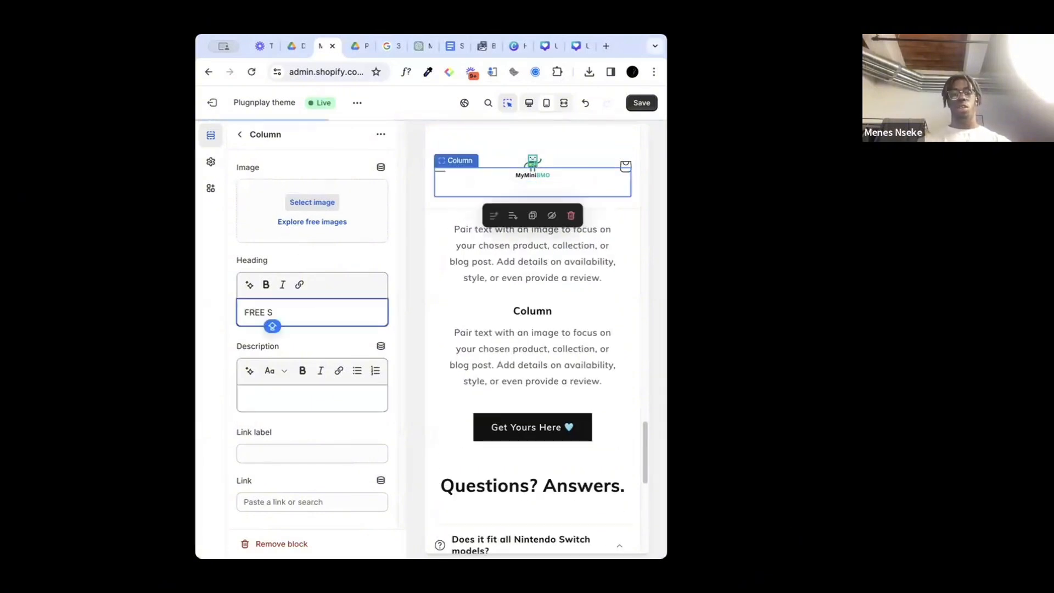
type("HIPPING WOR")
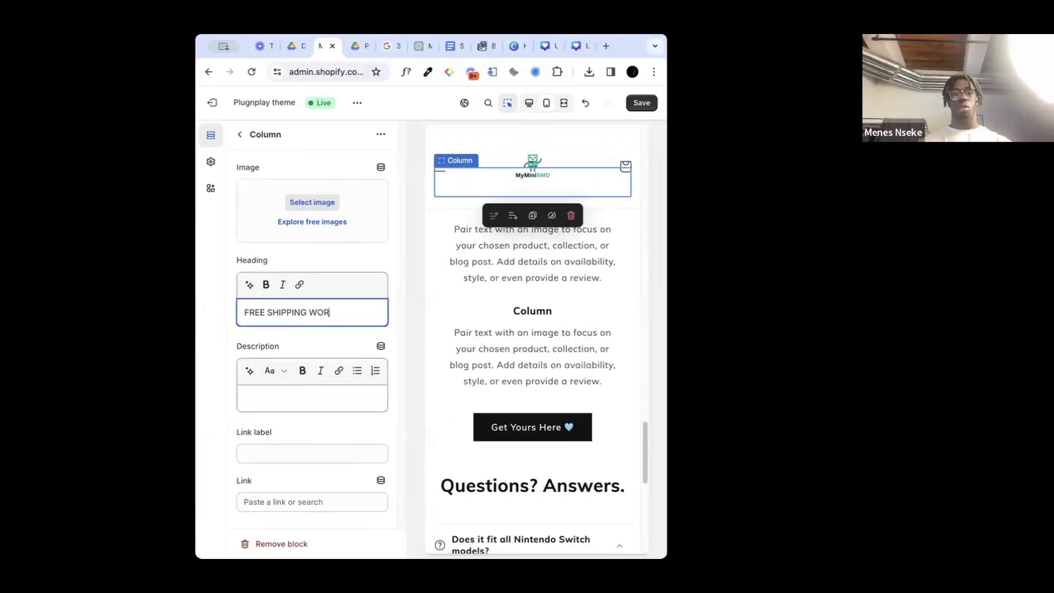
type("LDWIDE")
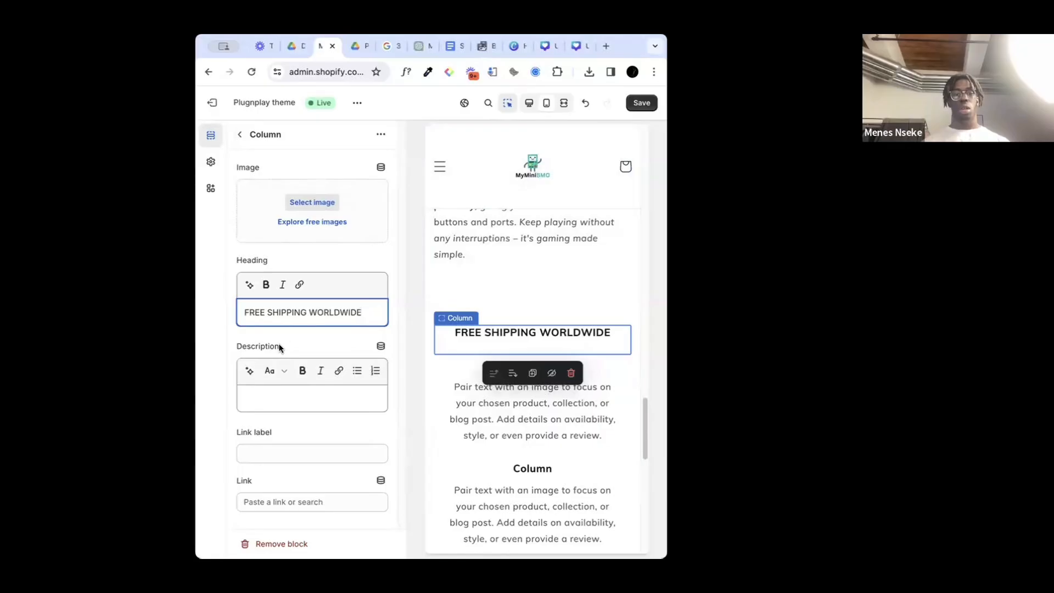
left_click(361, 256)
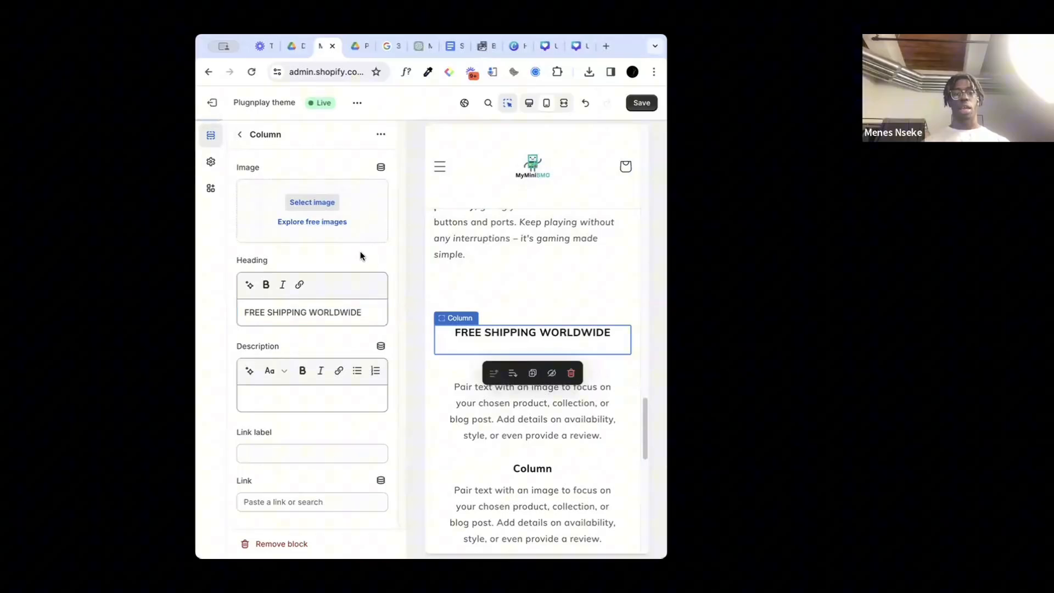
Step: Open the second column of the multicolumn section and clear its placeholder description
left_click(240, 141)
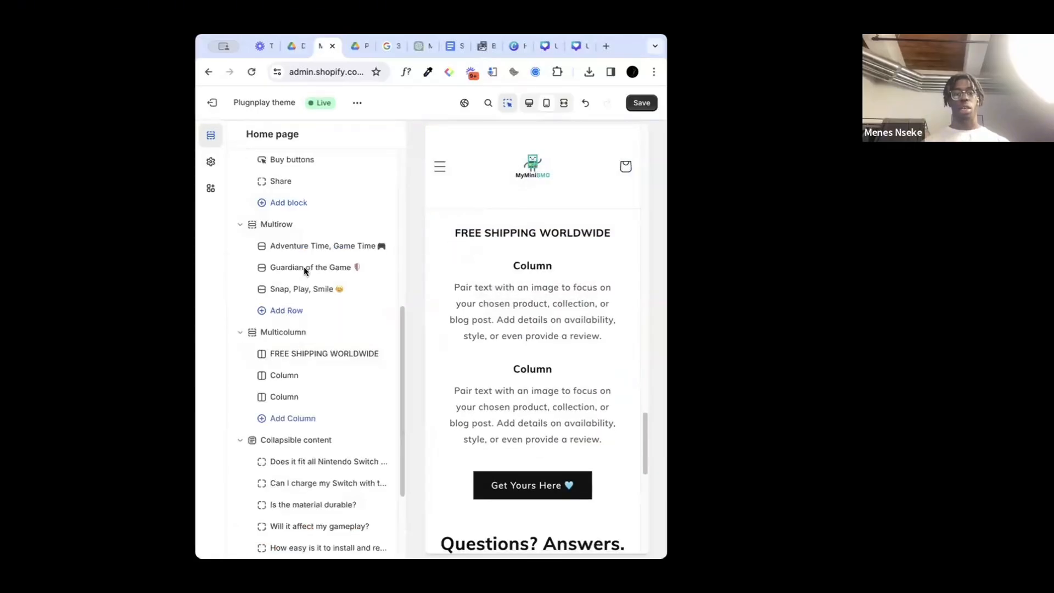
left_click(291, 375)
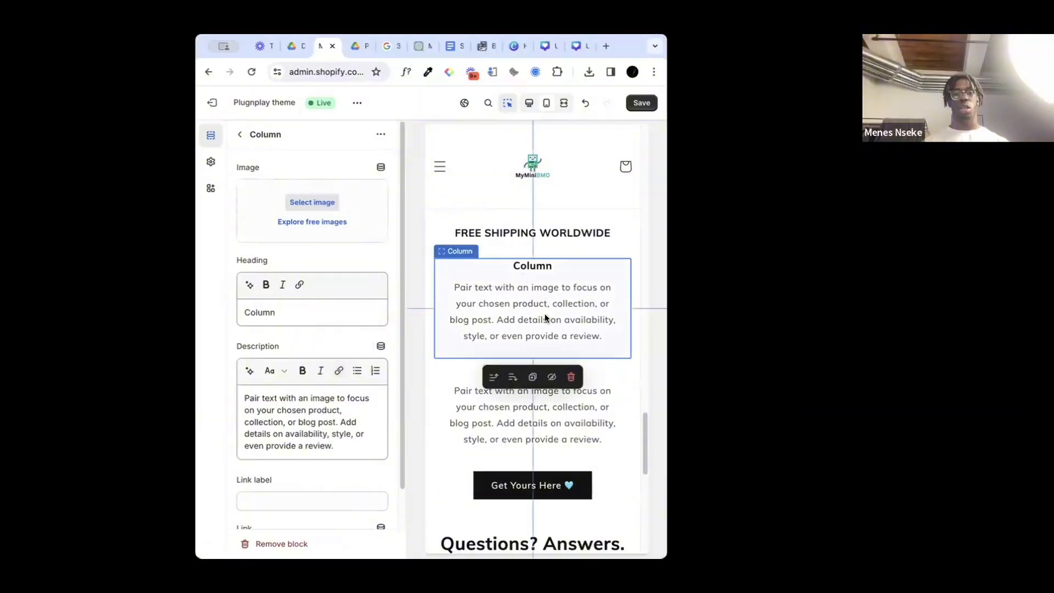
triple_click(277, 393)
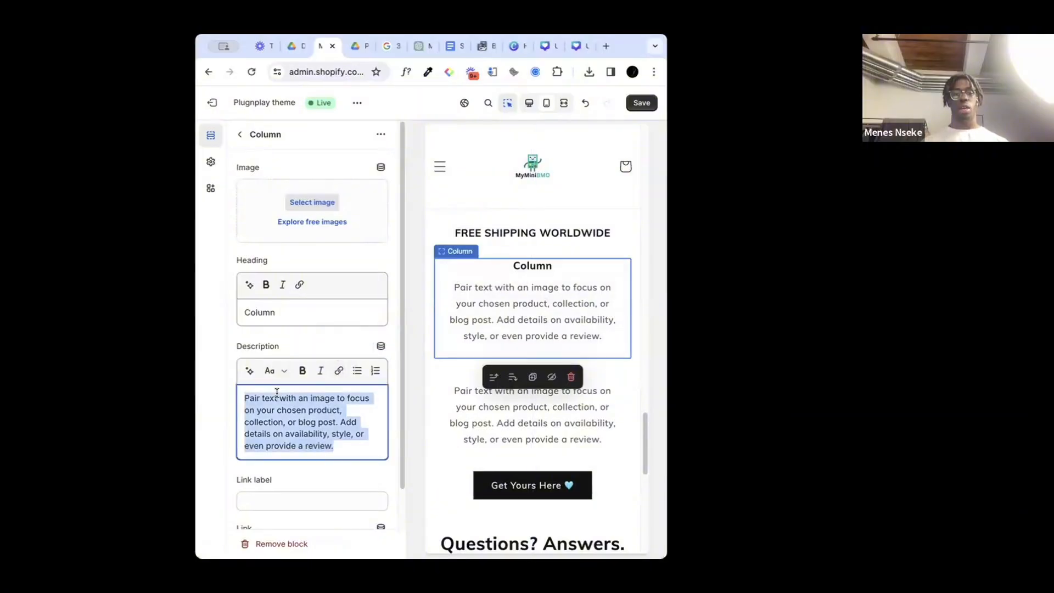
key("BackSpace")
Step: Replace the second column's heading with "24/7 CUSTOMER SUPPORT" and save the theme
double_click(263, 311)
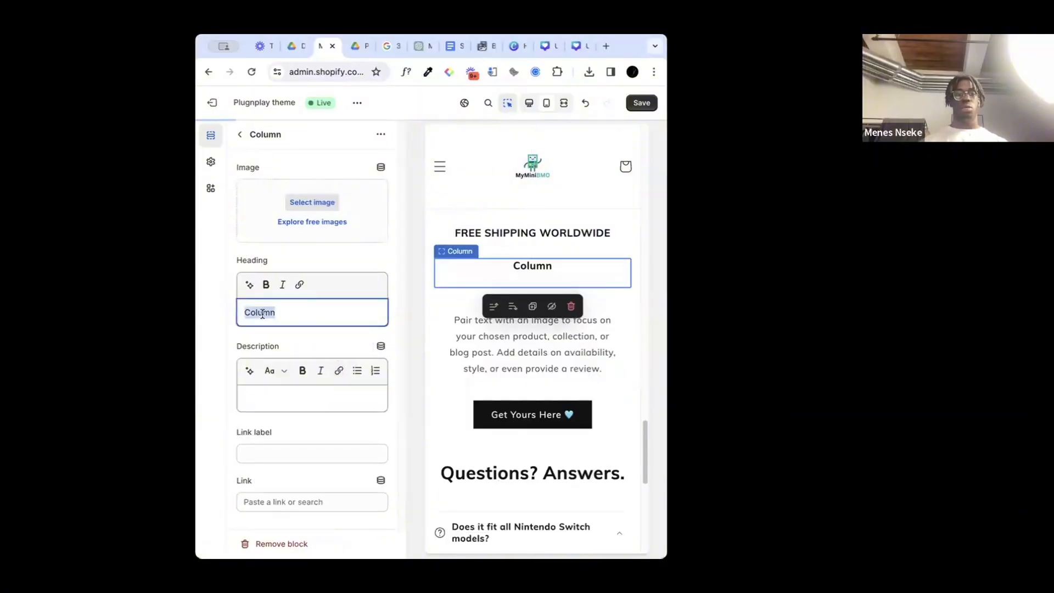
key("BackSpace")
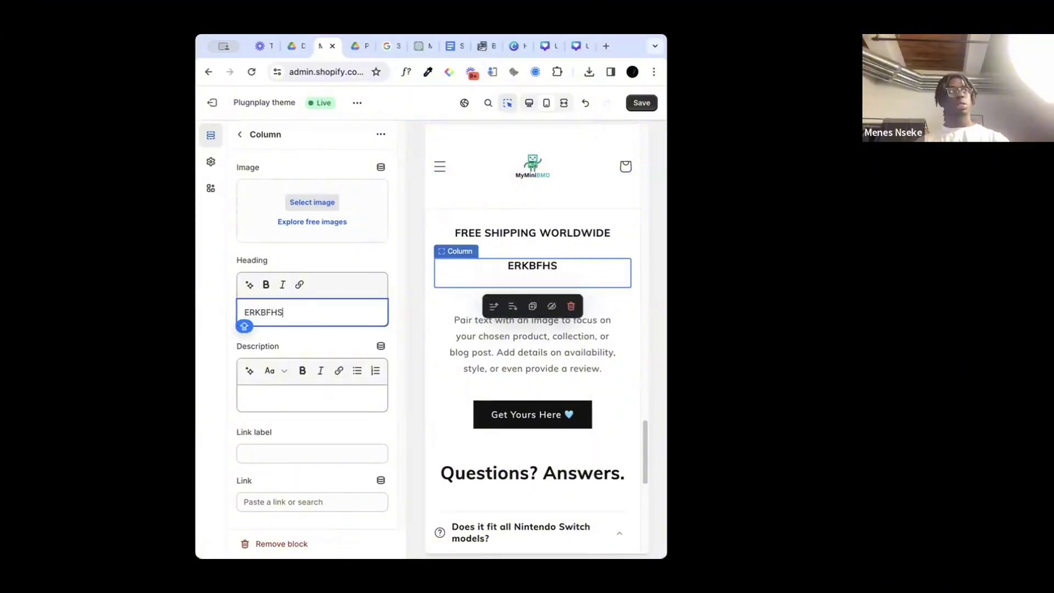
key("BackSpace")
key("BackSpace")
key("BackSpace")
key("BackSpace")
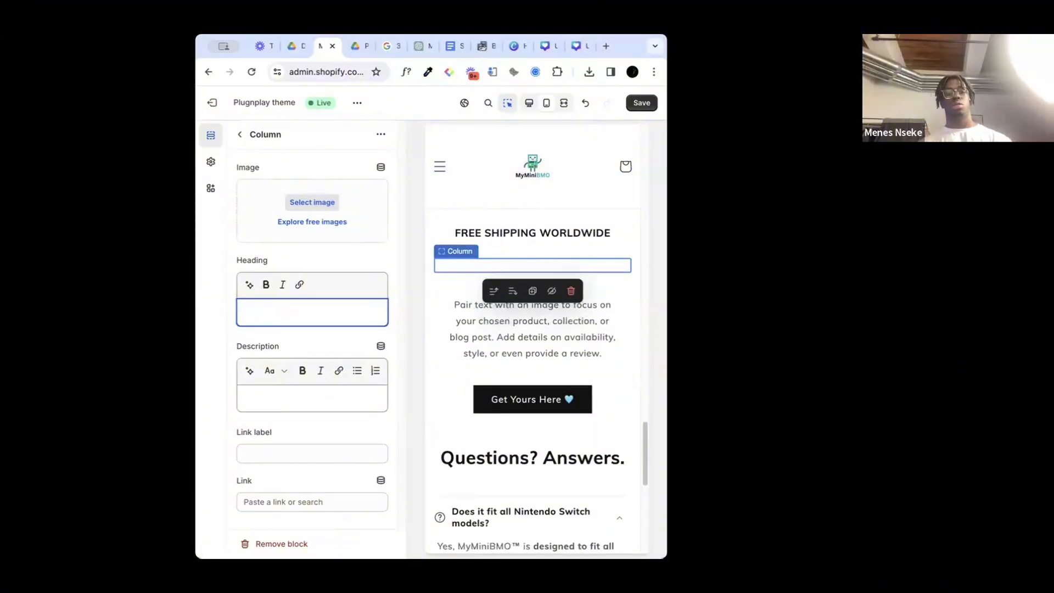
type("24/7 CUSTOMER")
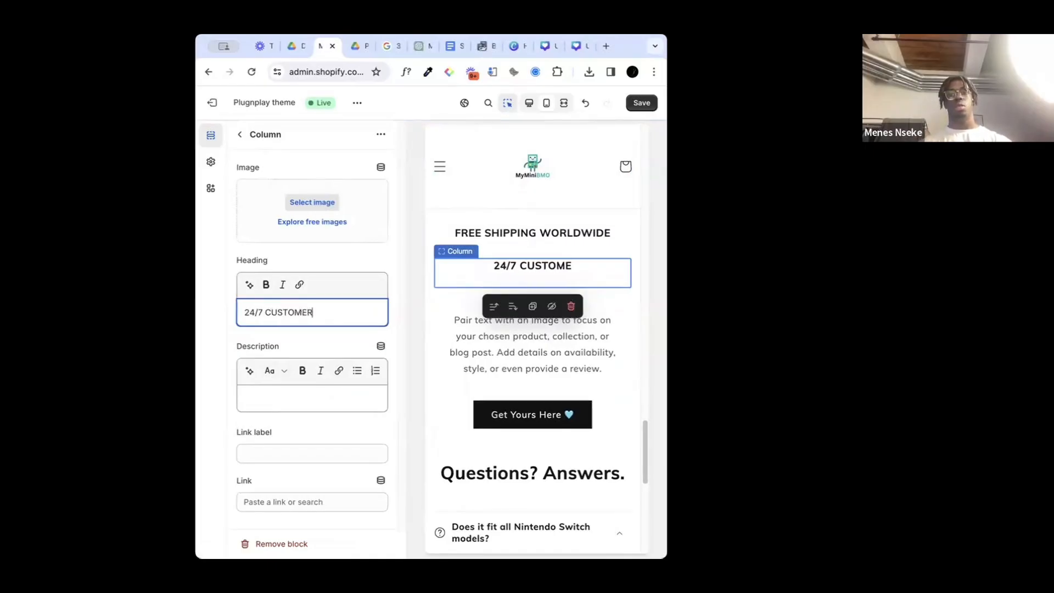
type("SUPPORT")
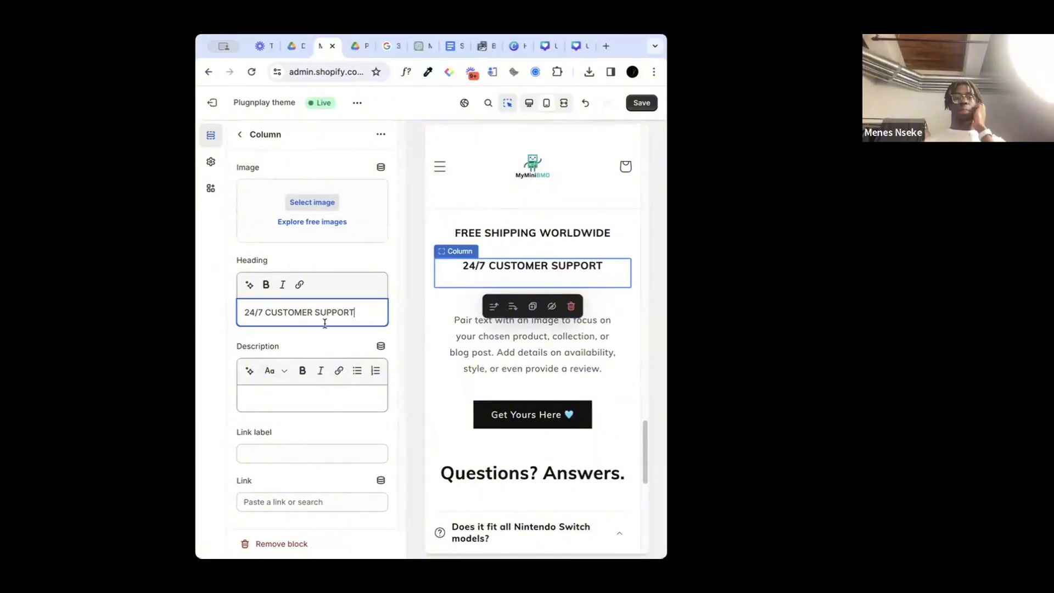
left_click(640, 103)
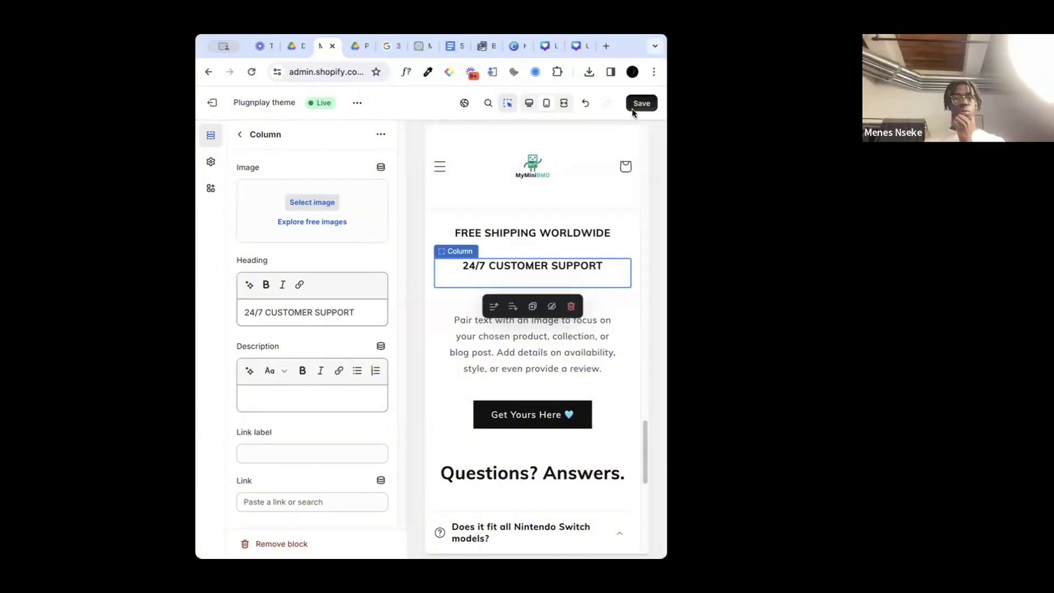
Step: Clear the third column's placeholder description and select its placeholder heading text
left_click(499, 346)
left_click(275, 399)
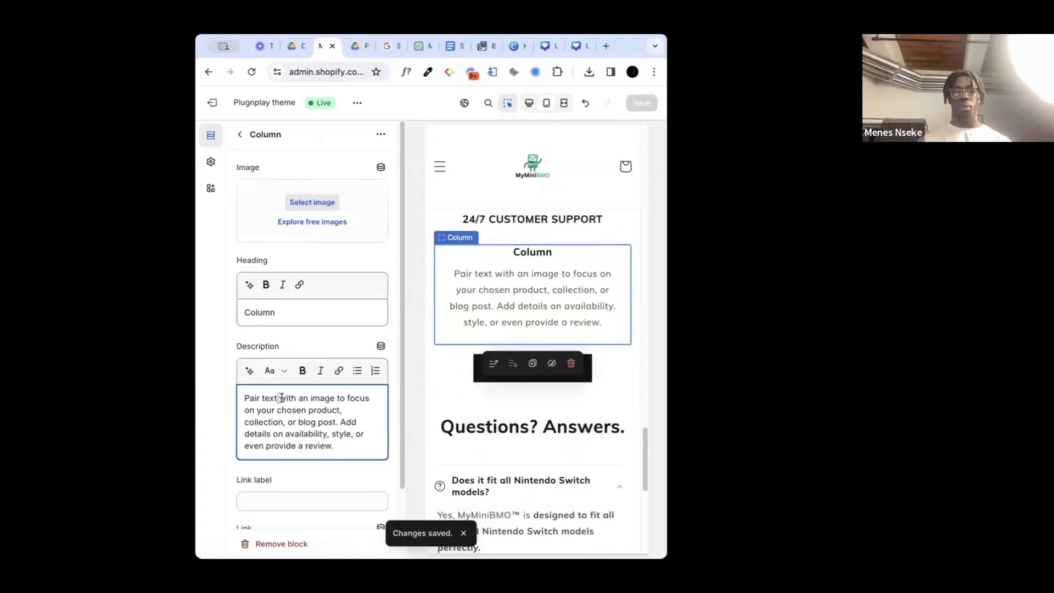
triple_click(283, 398)
key("BackSpace")
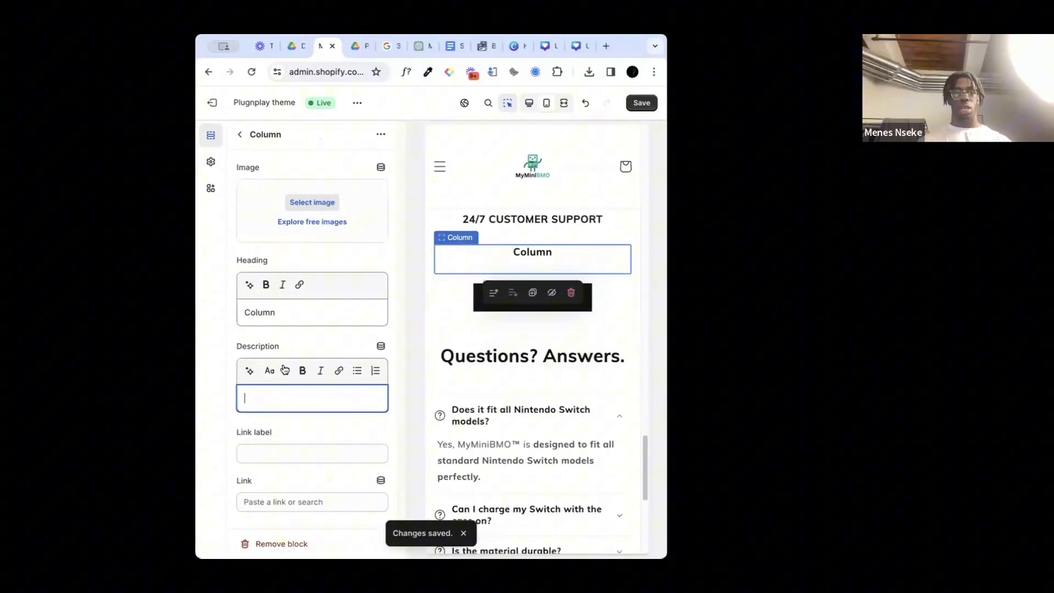
double_click(265, 313)
type("dibvdsi")
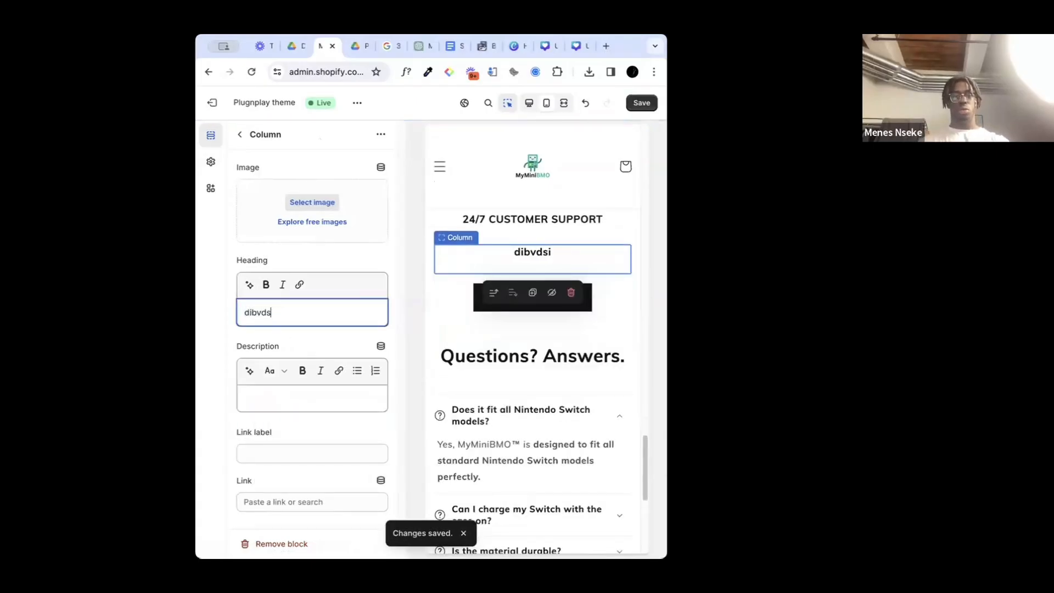
key("BackSpace")
key("BackSpace")
key("BackSpace")
type("I")
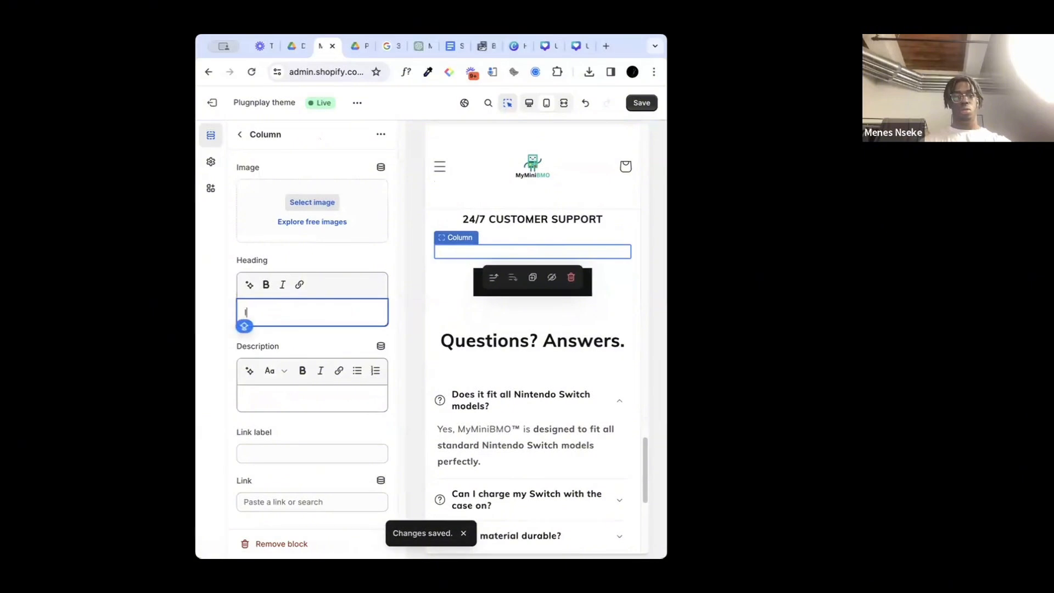
type("SDJNF")
key("BackSpace")
key("BackSpace")
key("BackSpace")
key("BackSpace")
key("BackSpace")
key("BackSpace")
type("SDJIF")
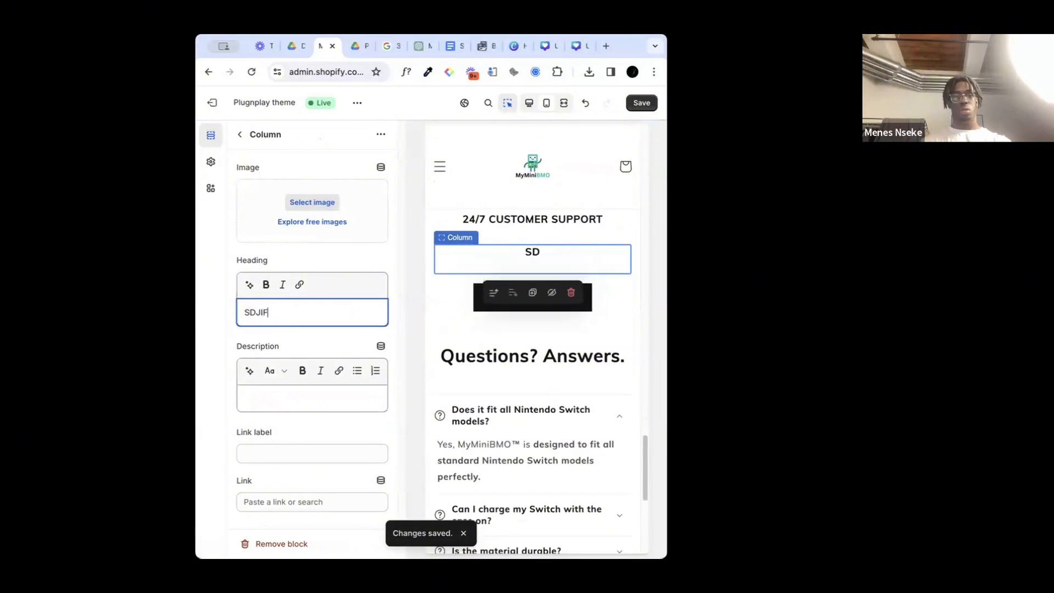
key("BackSpace")
key("BackSpace")
Step: Enter "ECO-FRIENDLY MATERIAL" as the third column's heading and save the theme
type("ECO")
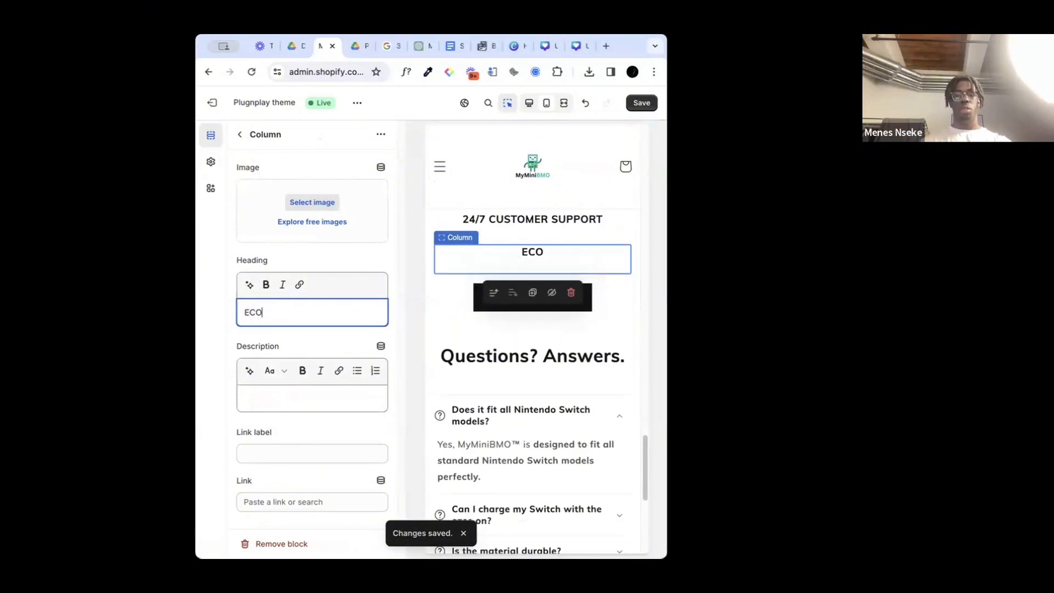
type("-FRIENDLY MATE")
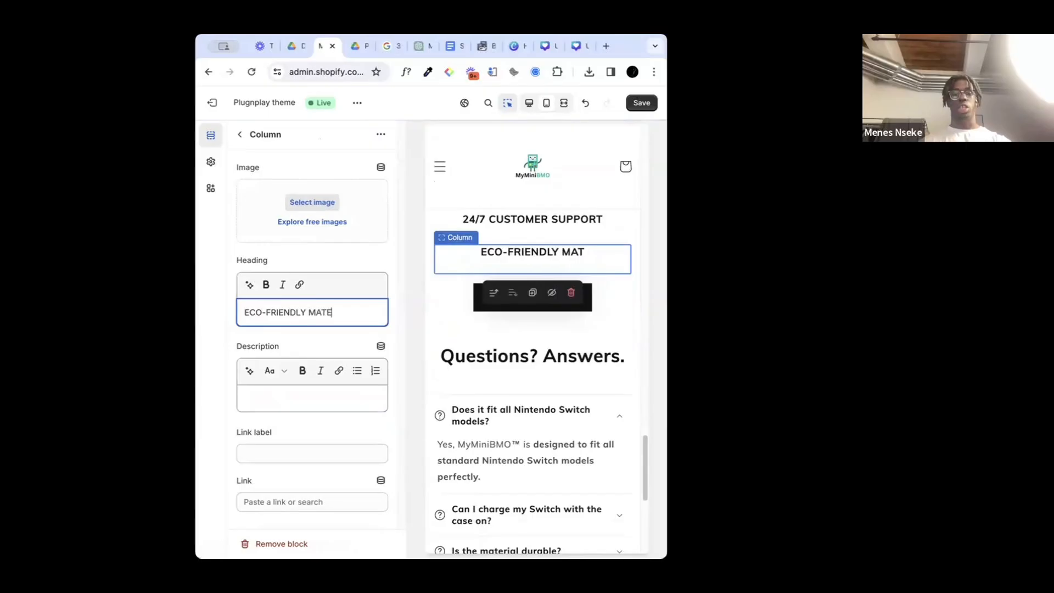
type("RIAL")
key("BackSpace")
type("IAL")
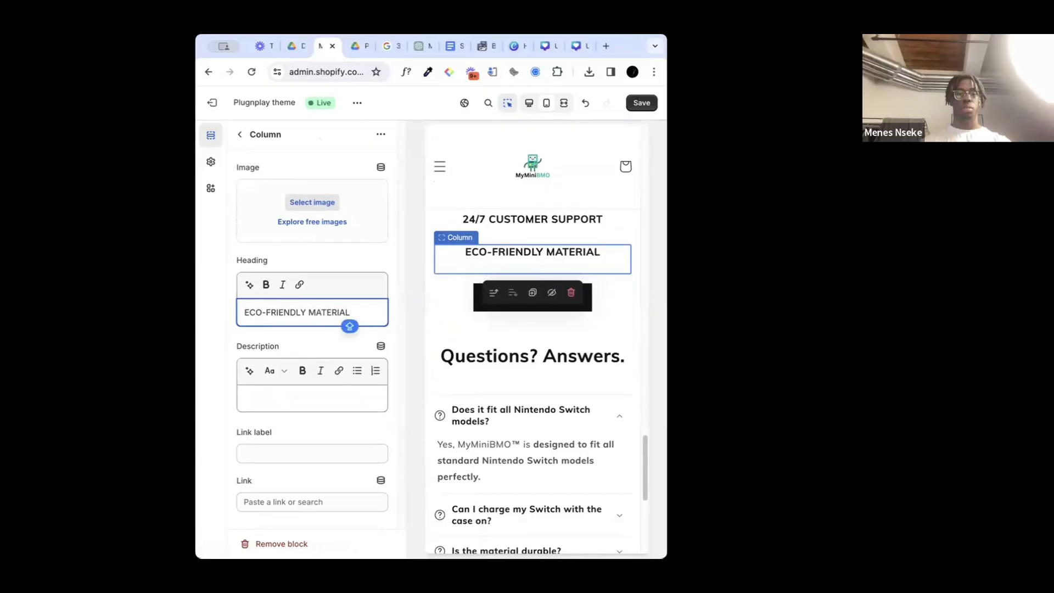
left_click(385, 253)
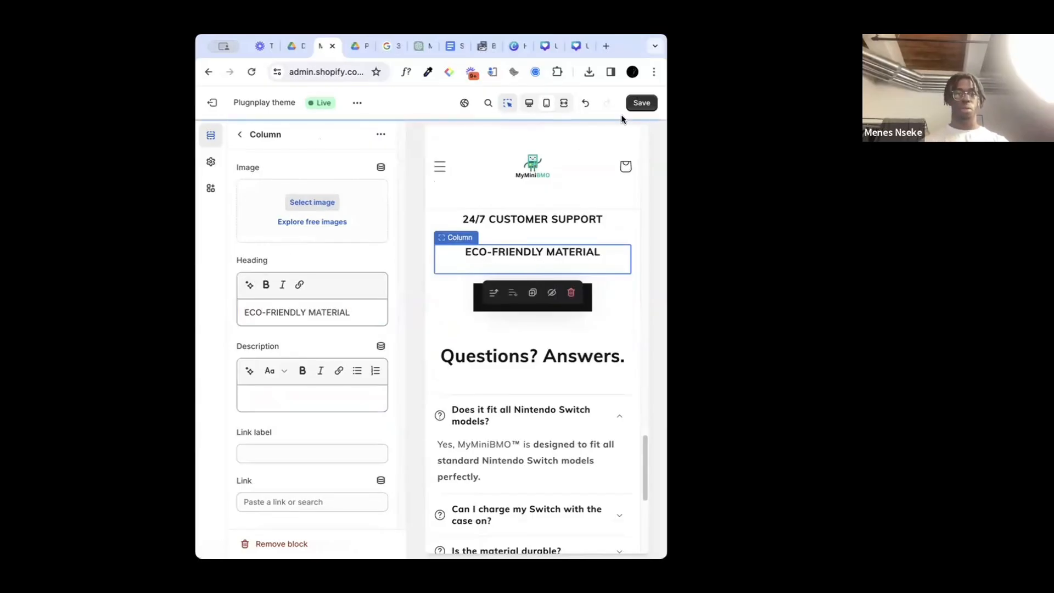
left_click(635, 104)
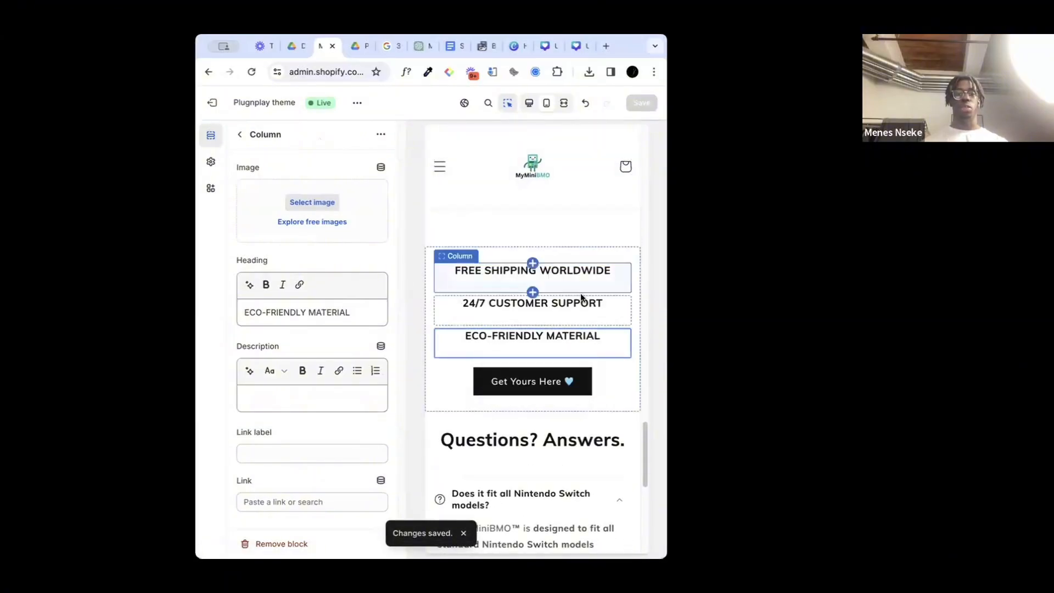
Step: Review the FAQ section and the three text columns in the preview, collapsing the "Does it fit all Nintendo Switch models?" row
scroll(573, 318, "down", 10)
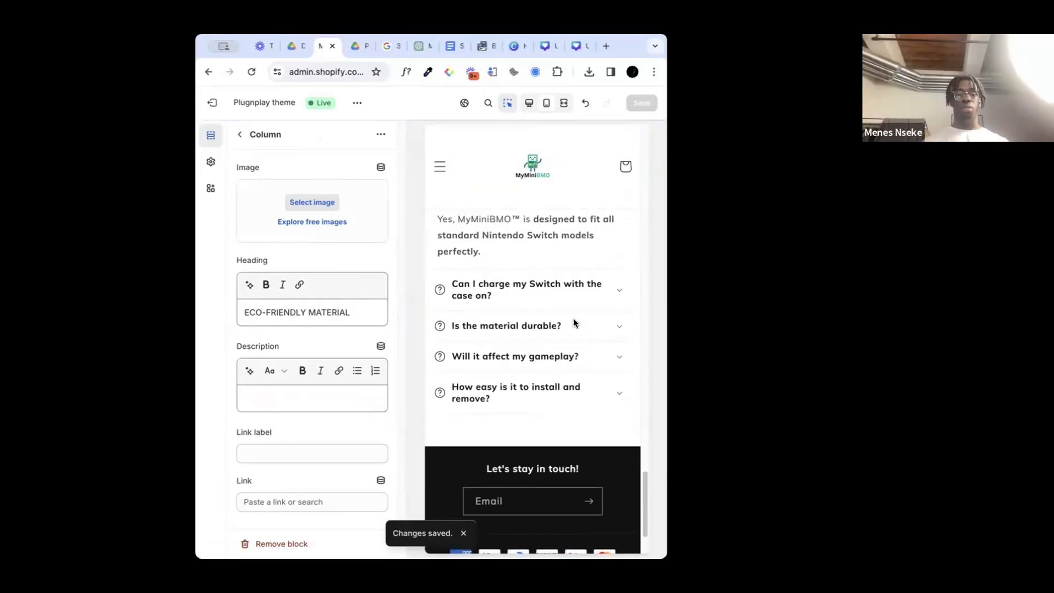
scroll(575, 323, "up", 3)
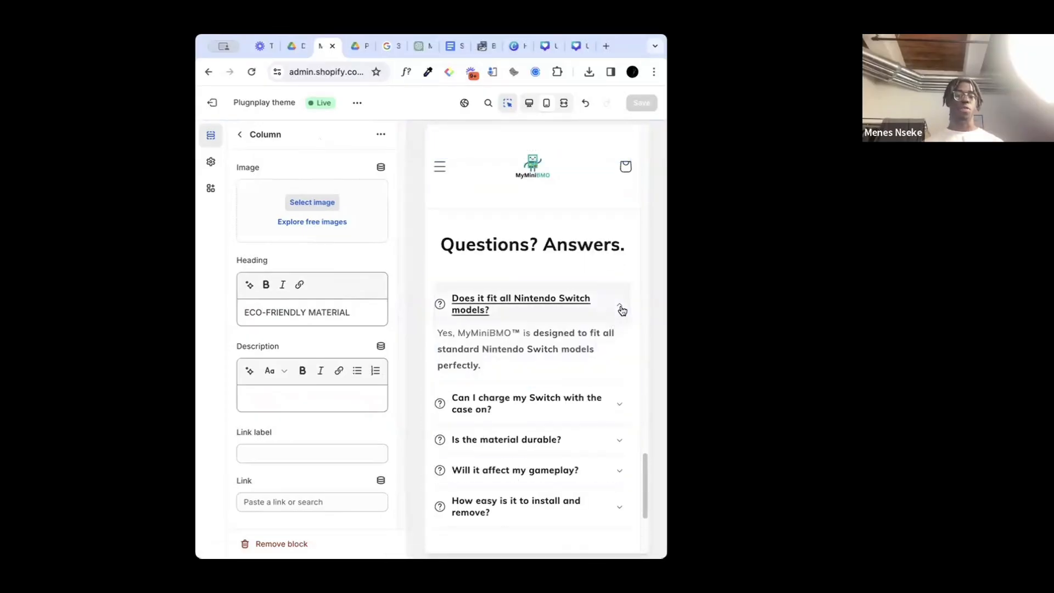
left_click(622, 311)
left_click(617, 267)
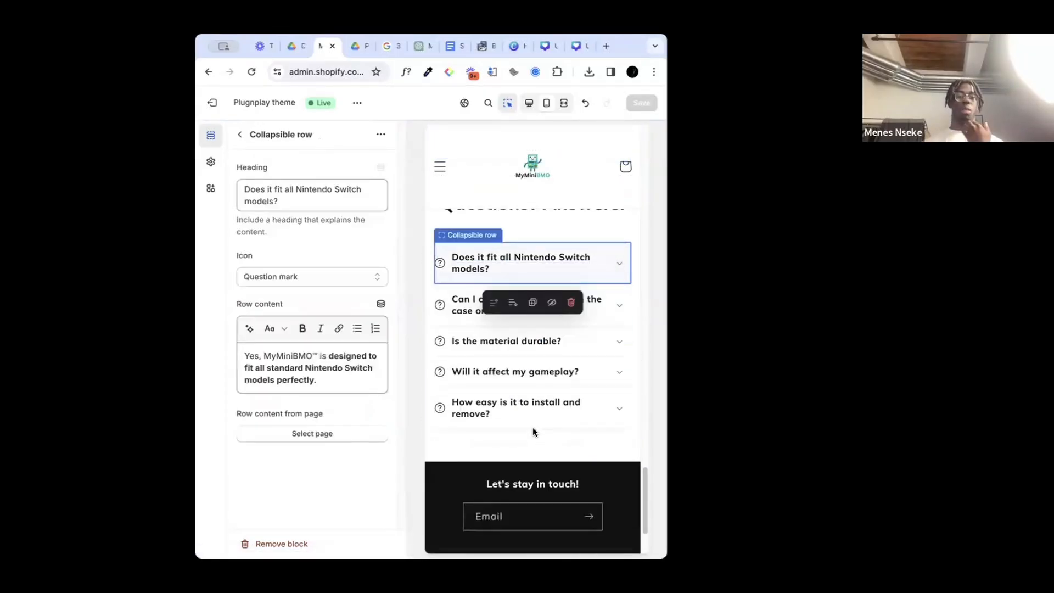
scroll(545, 357, "up", 6)
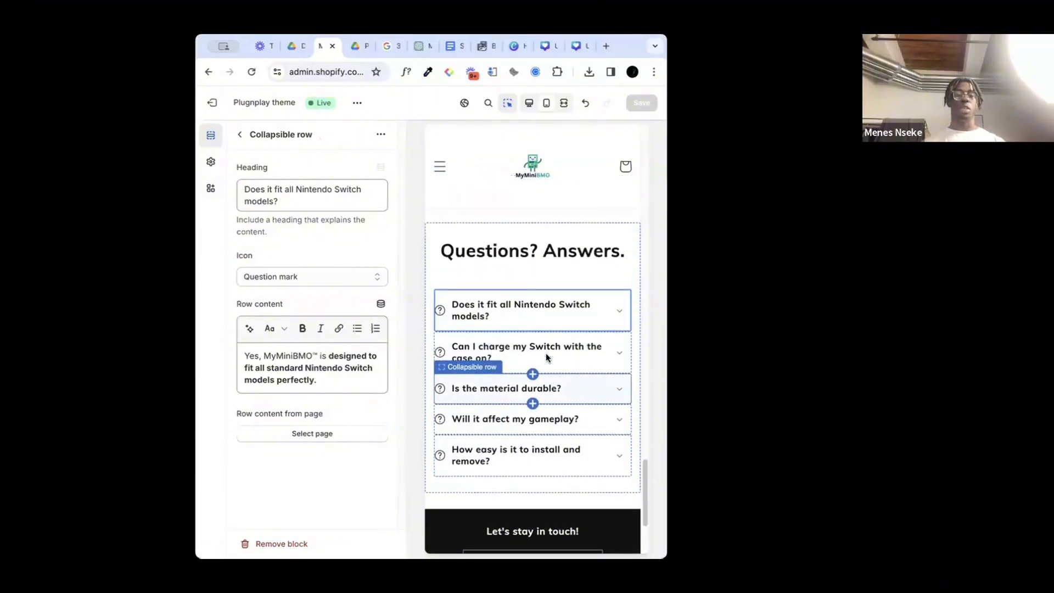
scroll(546, 358, "down", 2)
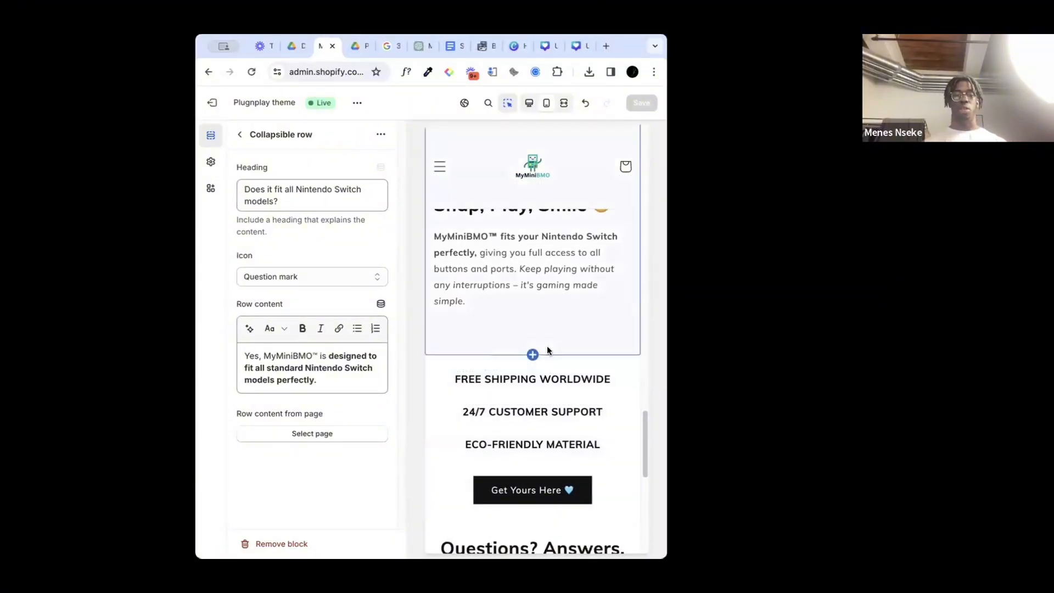
Step: Return to the top of the previewed home page and go to the MyMiniBMO™ product page through the store's navigation
scroll(554, 417, "up", 5)
scroll(524, 318, "up", 5)
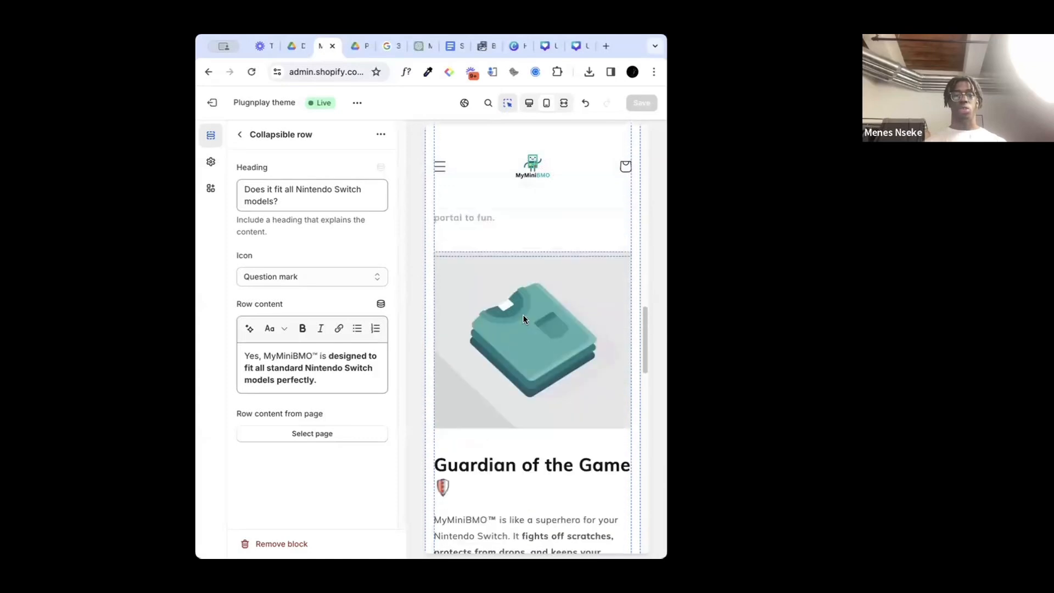
scroll(578, 428, "up", 10)
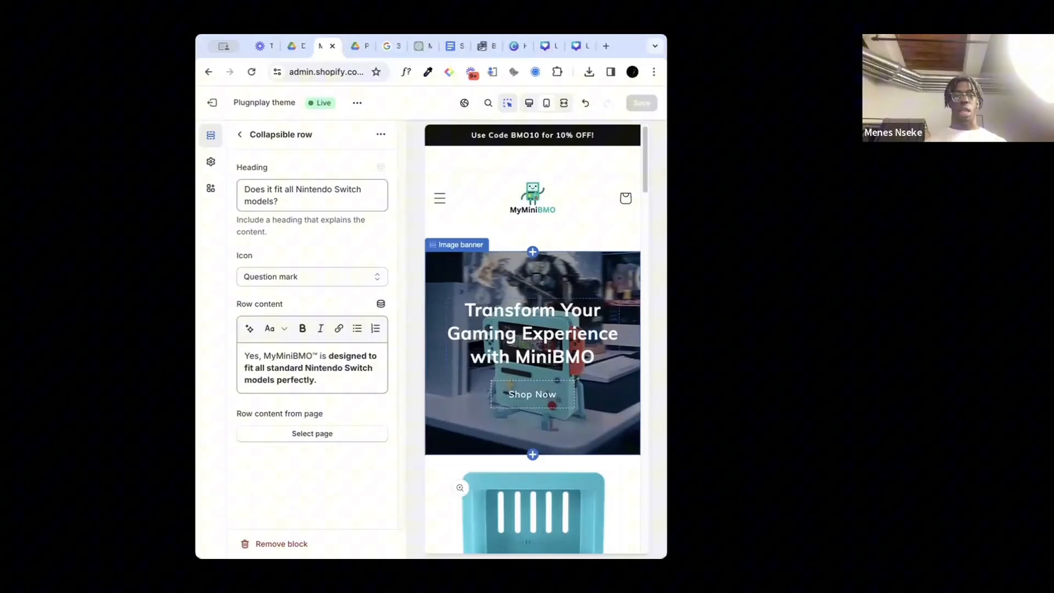
left_click(440, 199)
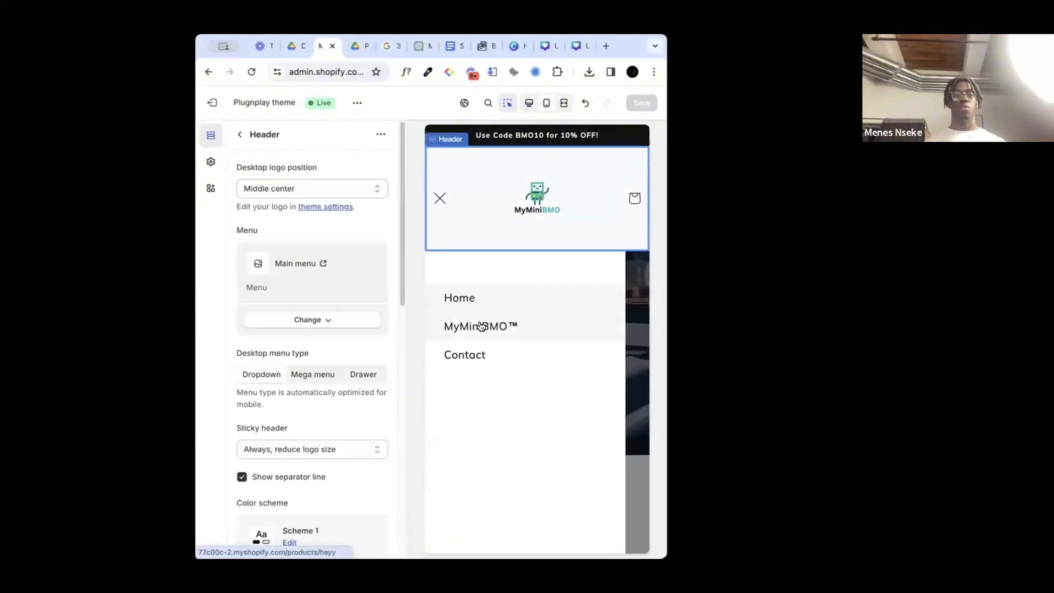
left_click(482, 327)
Step: Review the product page preview from the buy buttons through the description and its GIF placeholders to the Our Guarantee row
scroll(515, 380, "down", 10)
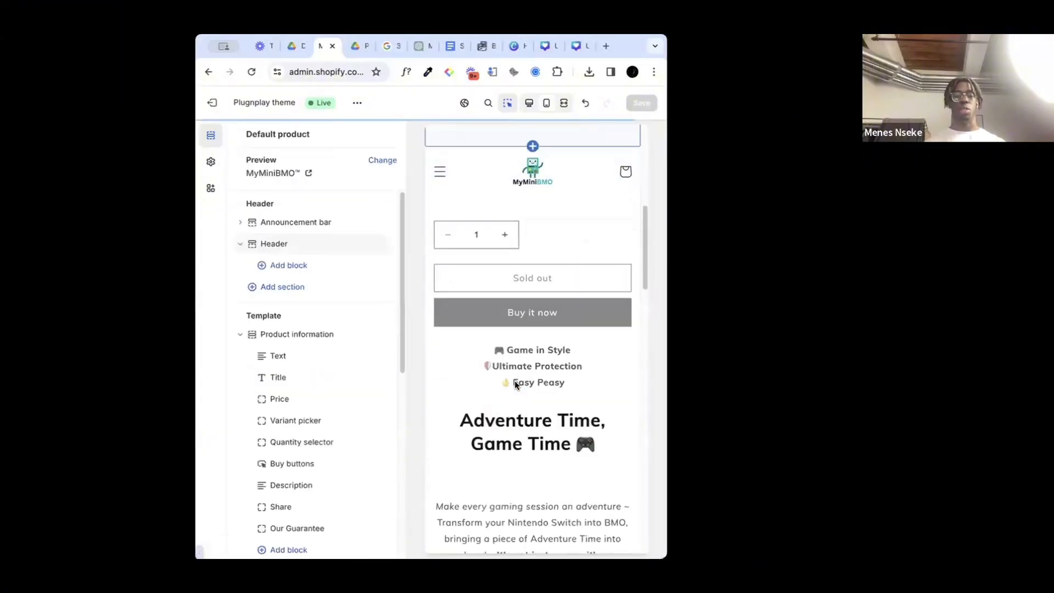
scroll(515, 385, "up", 1)
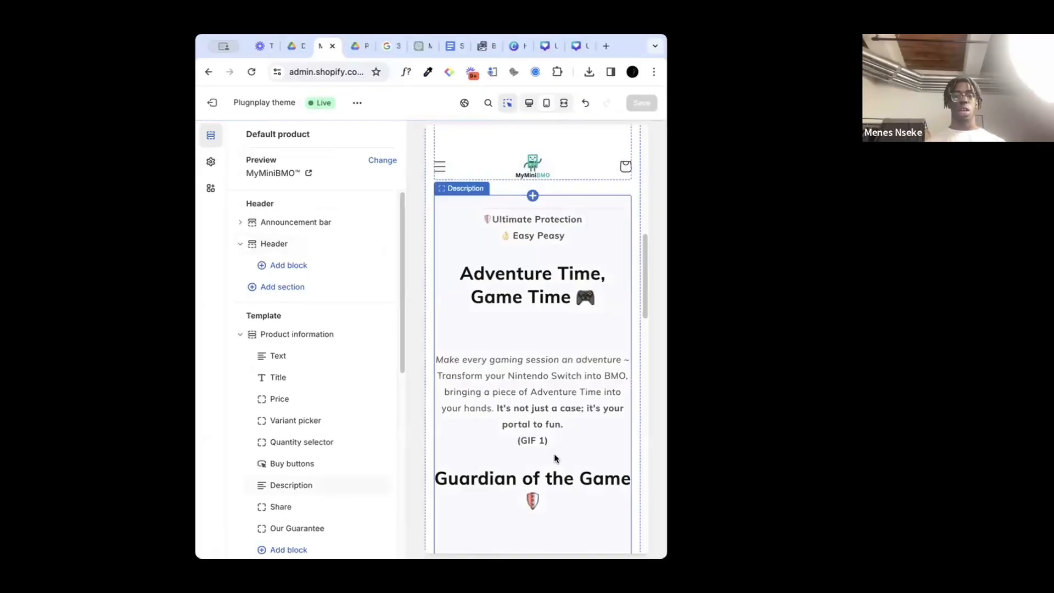
scroll(556, 463, "down", 8)
scroll(556, 463, "up", 7)
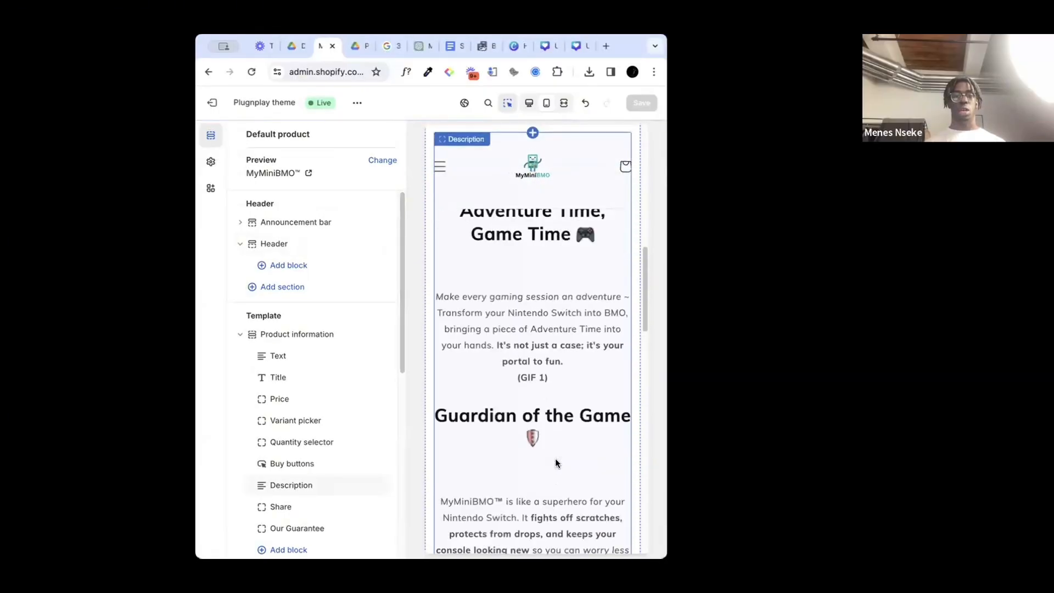
scroll(556, 463, "down", 1)
scroll(556, 460, "up", 3)
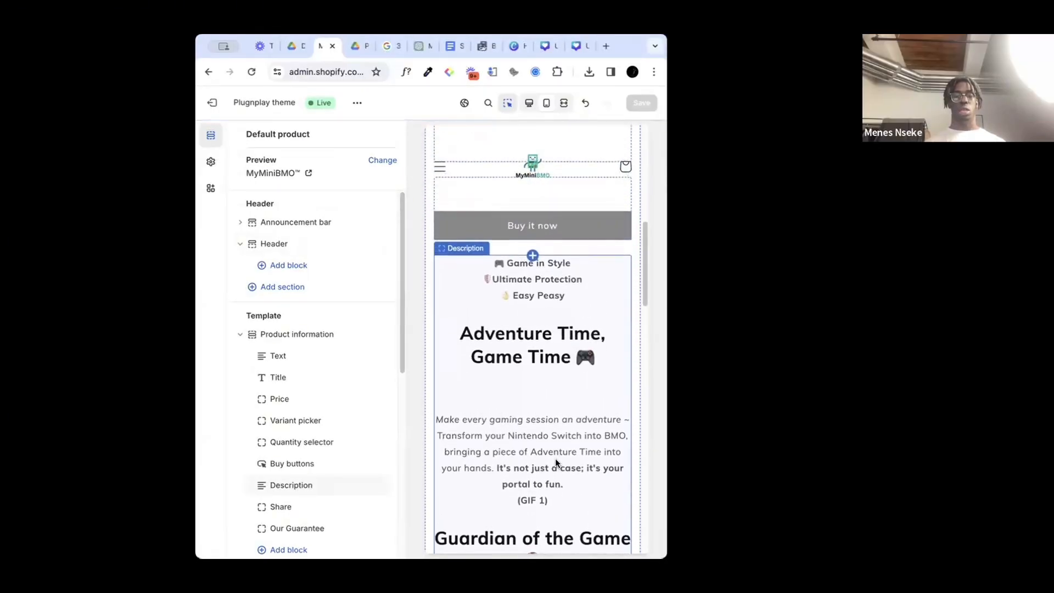
scroll(556, 460, "down", 3)
scroll(556, 463, "down", 8)
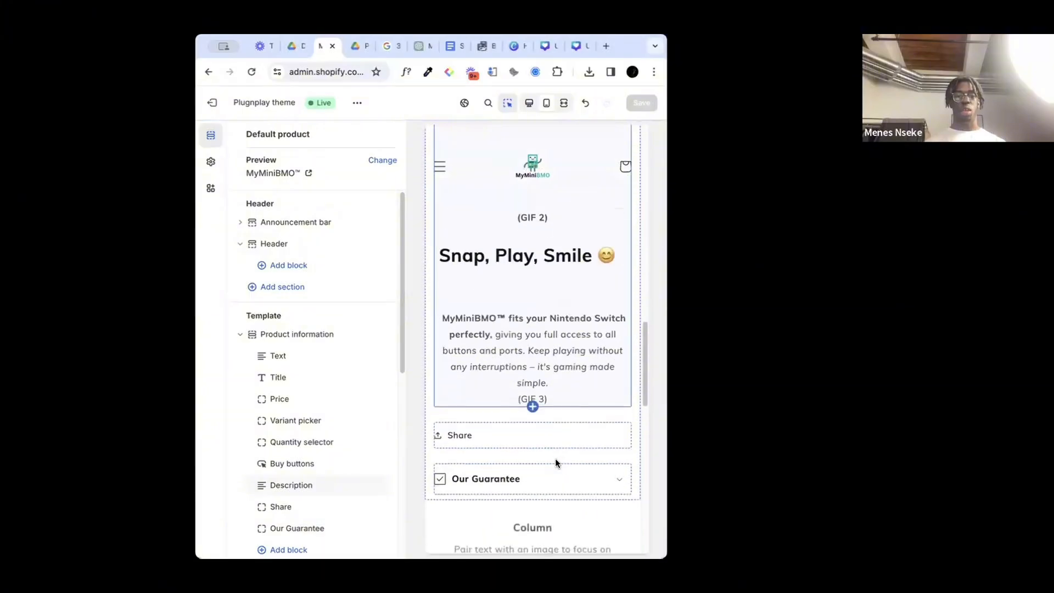
scroll(556, 463, "up", 3)
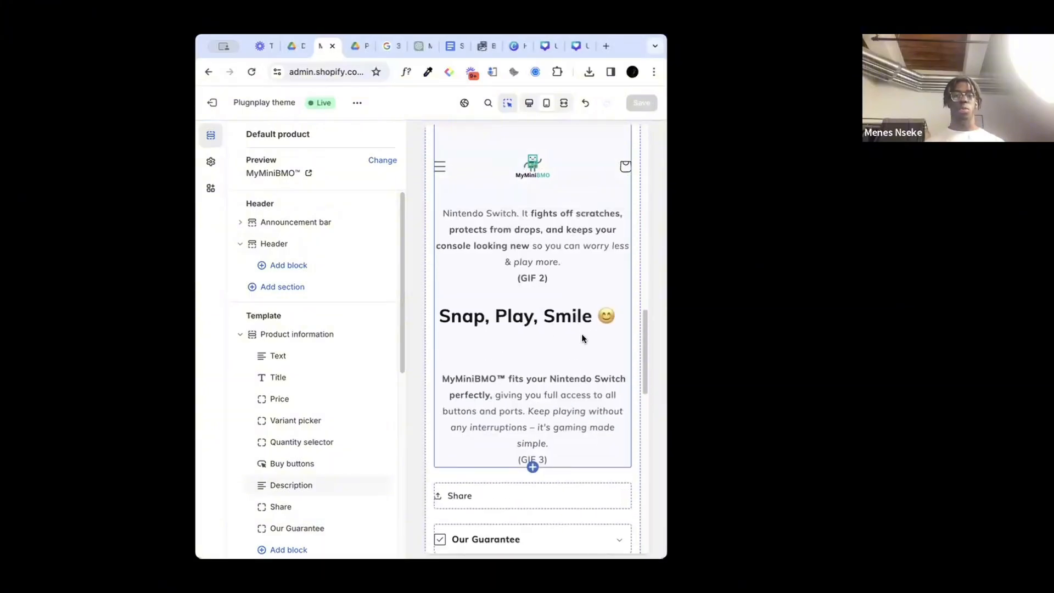
scroll(529, 328, "down", 3)
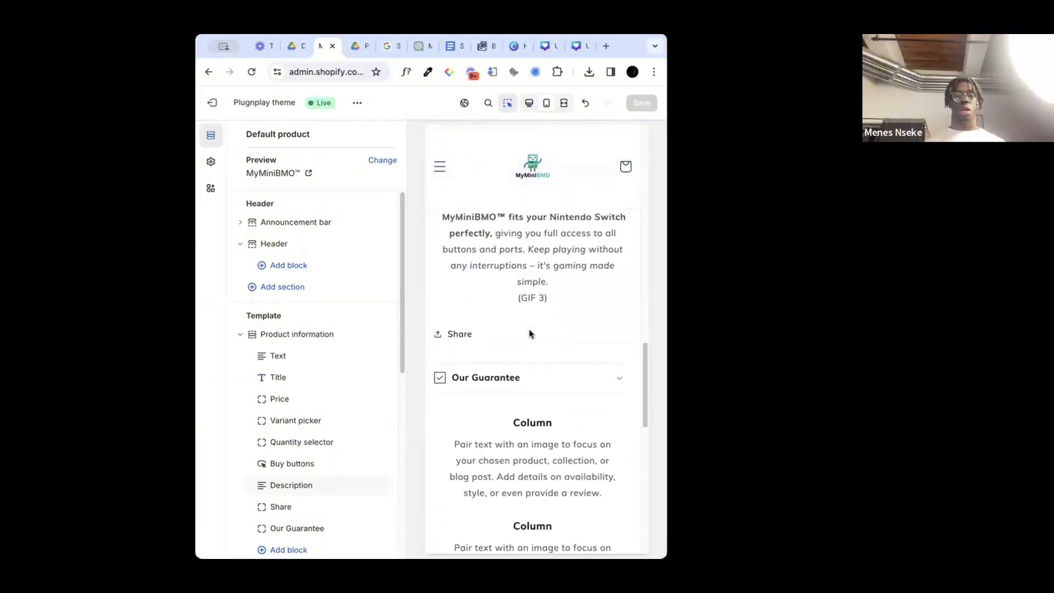
scroll(537, 286, "down", 1)
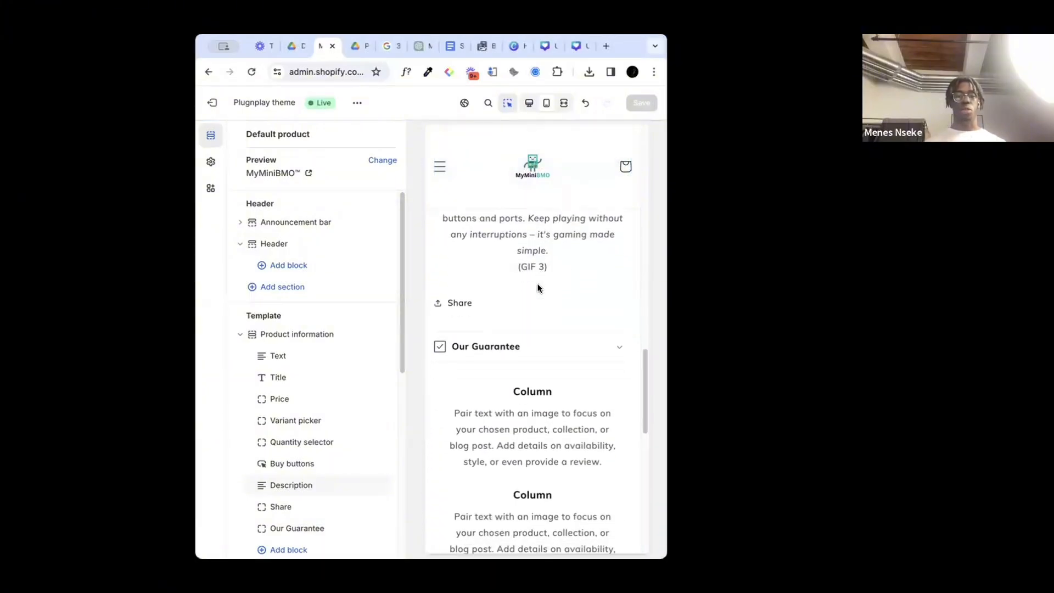
Step: Check the Our Guarantee row's content, then examine the product page's multicolumn, "Questions? Answer's." rows and footer
left_click(574, 343)
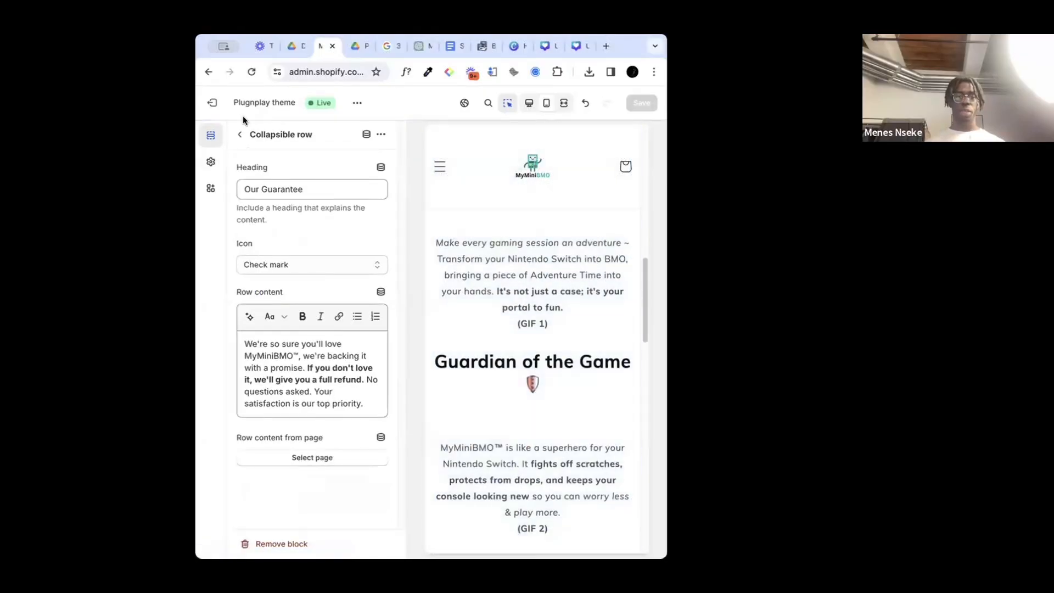
left_click(241, 141)
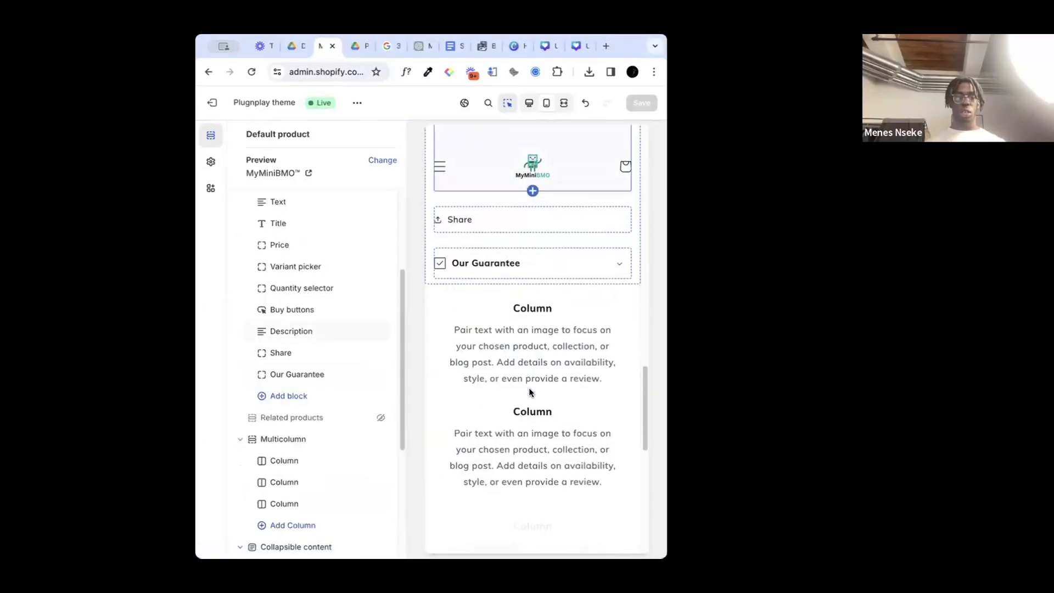
scroll(558, 314, "down", 5)
scroll(558, 314, "up", 3)
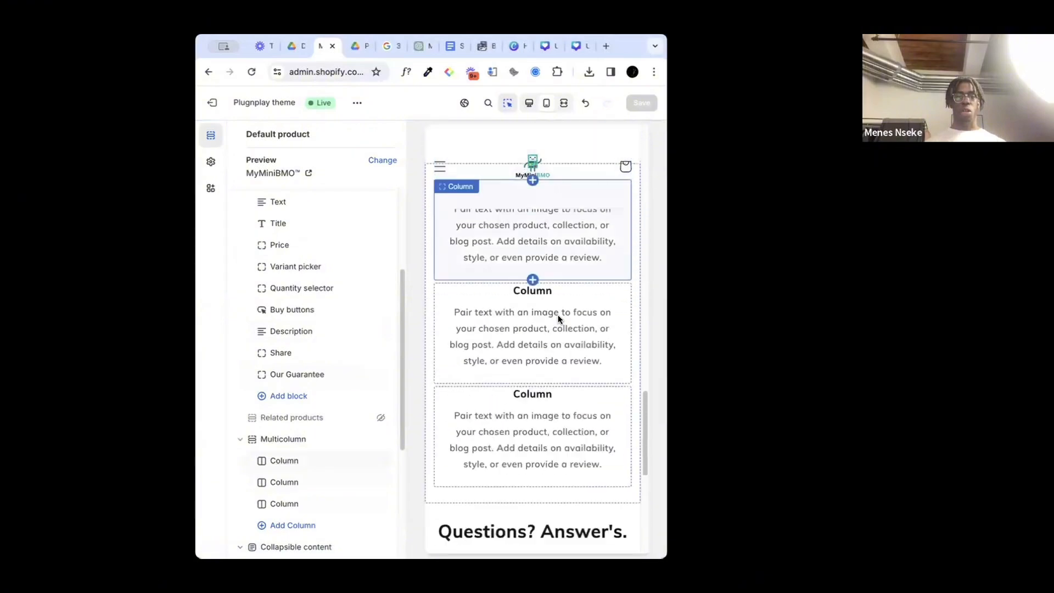
scroll(557, 314, "down", 4)
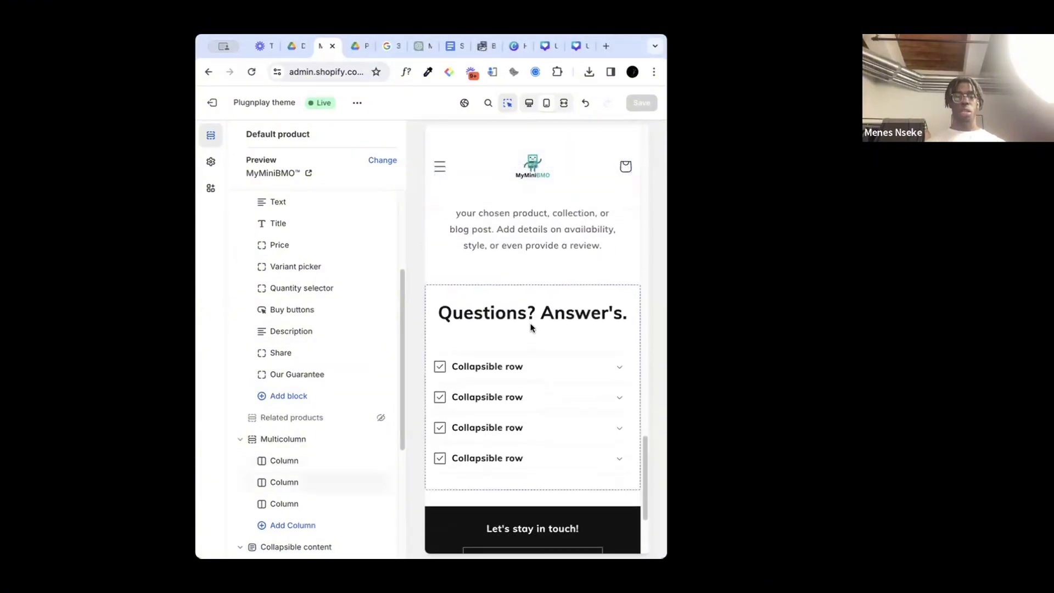
scroll(577, 356, "down", 3)
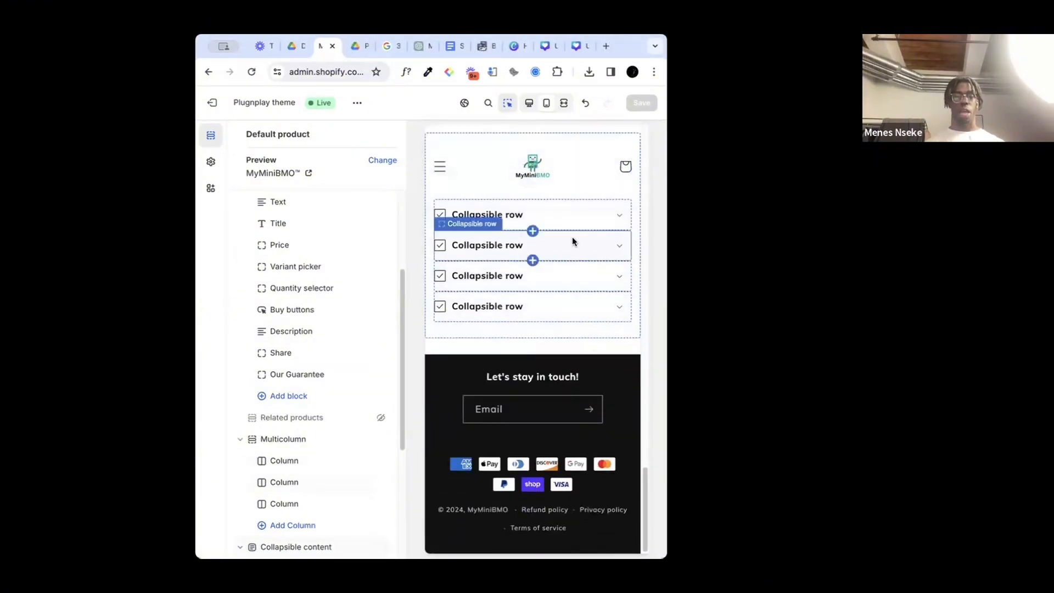
scroll(572, 239, "up", 5)
scroll(572, 236, "down", 4)
scroll(572, 236, "up", 2)
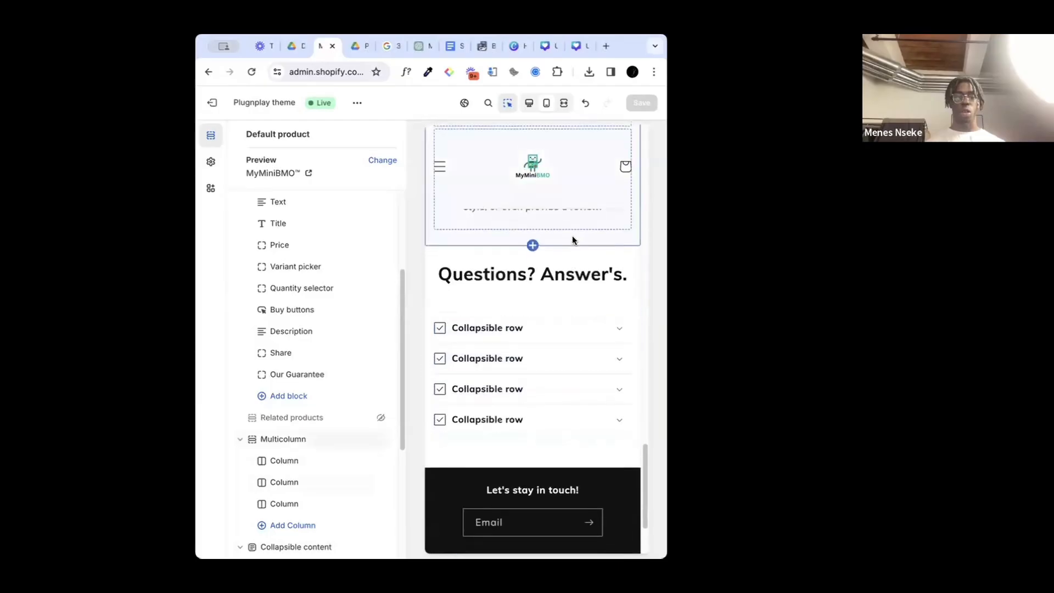
scroll(572, 236, "down", 2)
Step: Open the footer section's settings and expand its Theme Settings to show the social media link fields
left_click(211, 165)
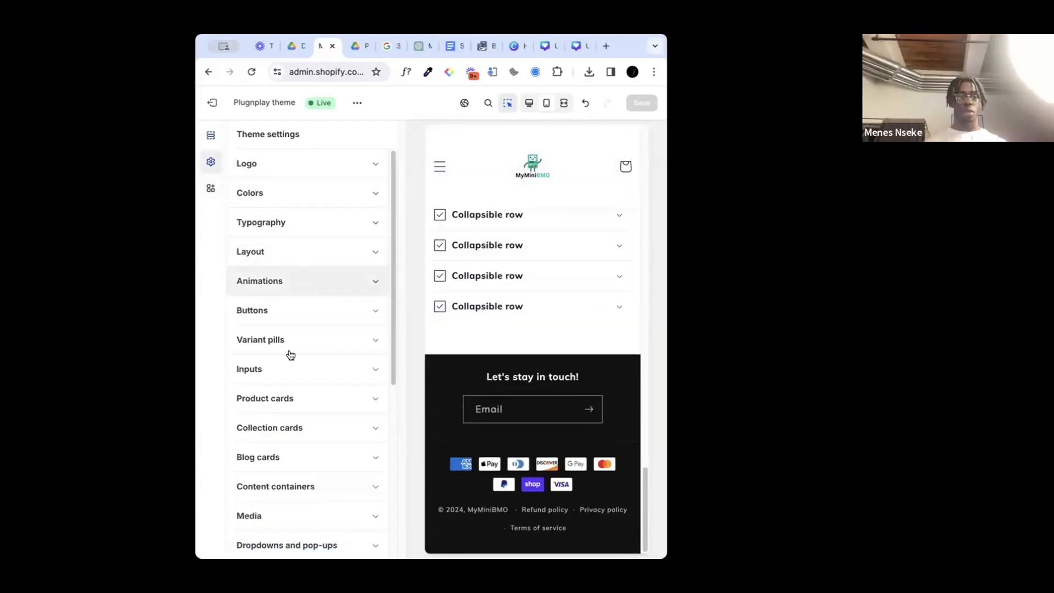
left_click(466, 375)
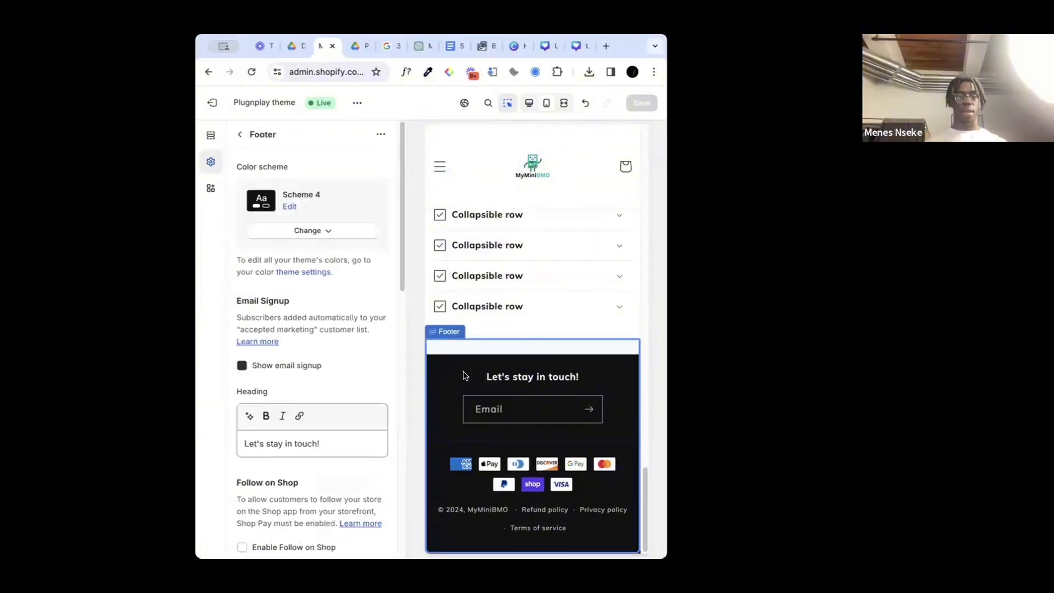
scroll(301, 376, "down", 10)
scroll(301, 376, "up", 1)
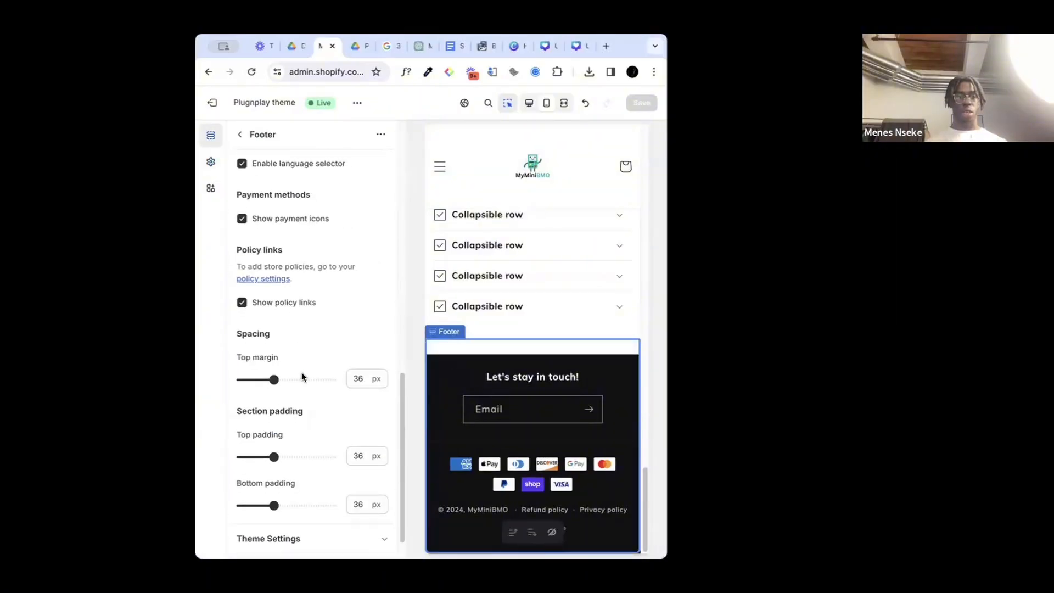
scroll(301, 373, "down", 1)
left_click(381, 503)
scroll(324, 400, "down", 5)
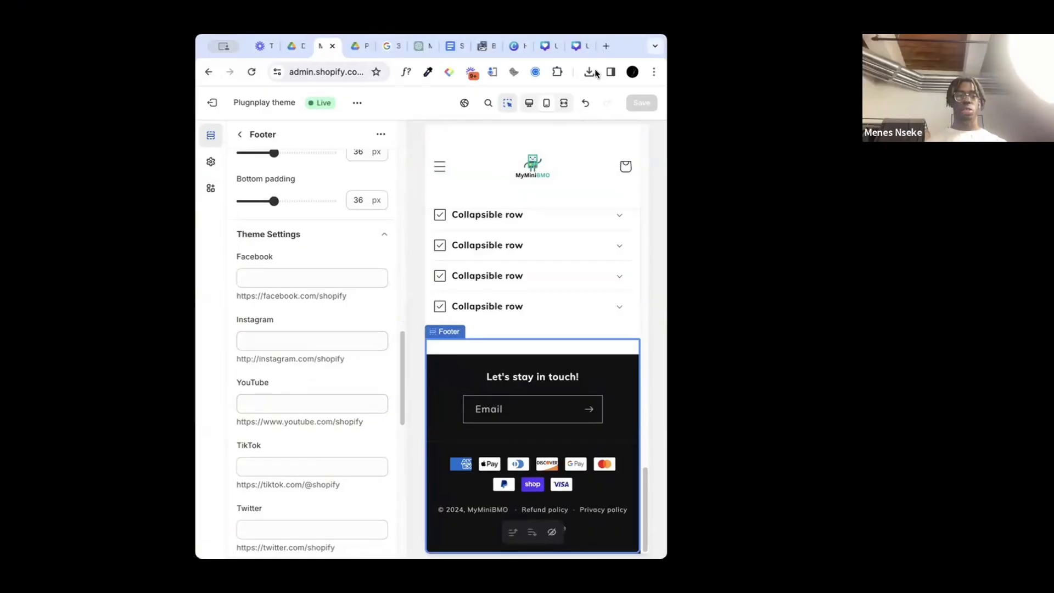
Step: Open instagram.com and tiktok.com in separate new browser tabs
left_click(604, 46)
type("insta")
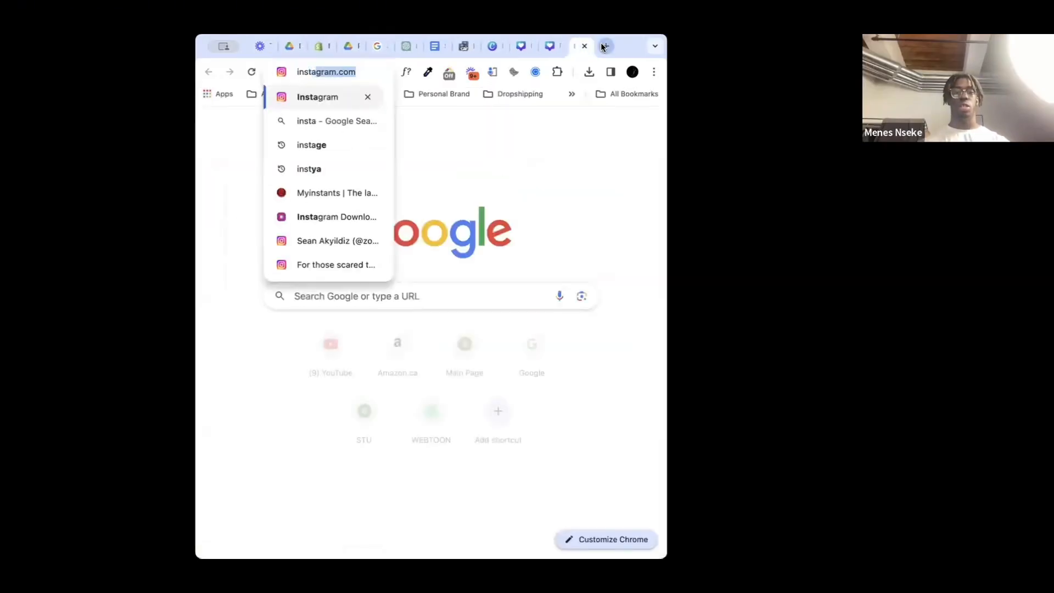
type("gram.com")
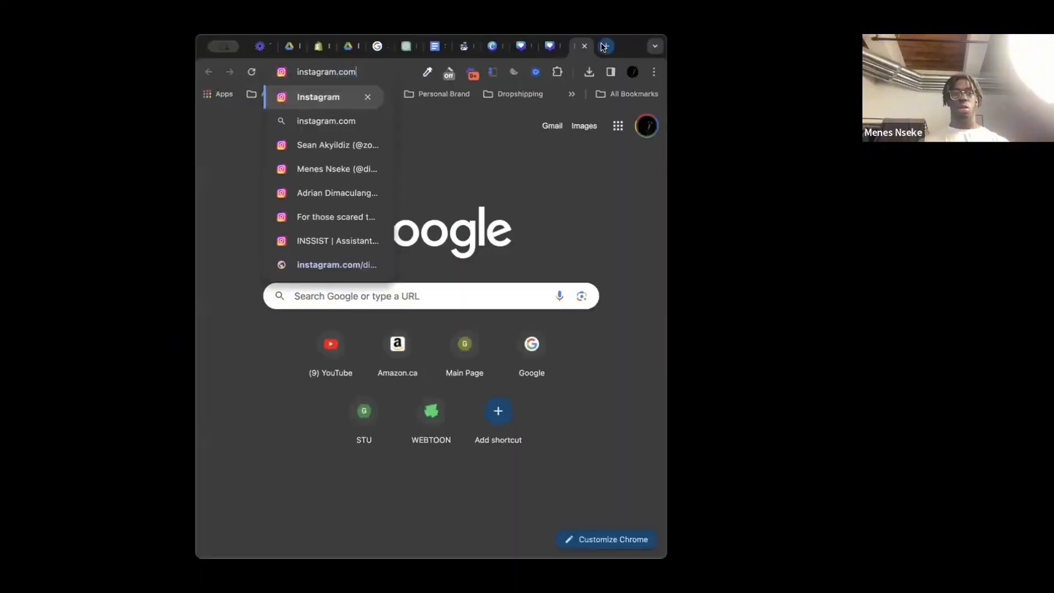
key("Return")
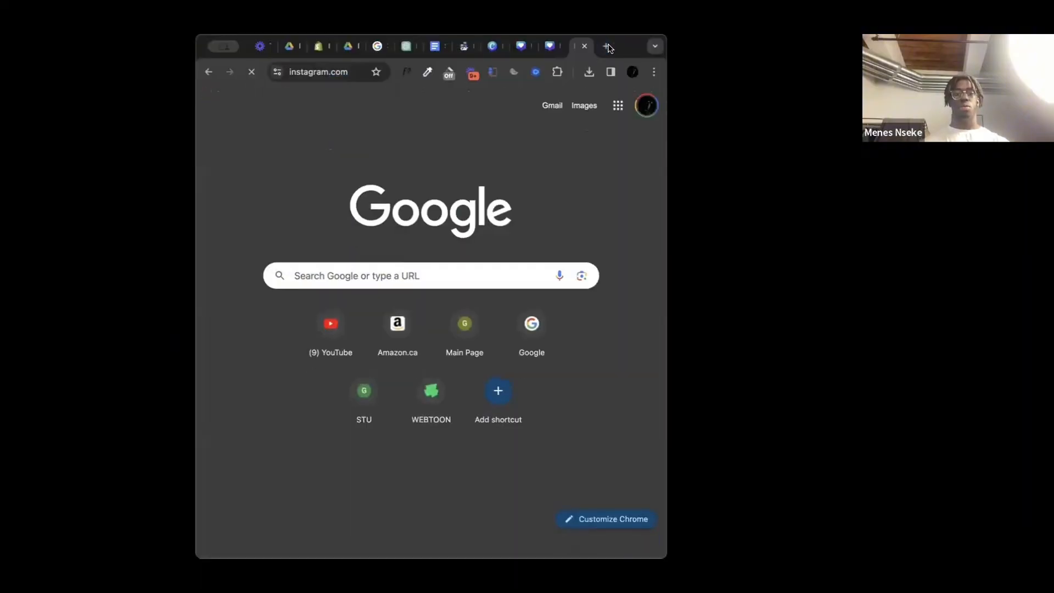
left_click(607, 46)
type("tiktok")
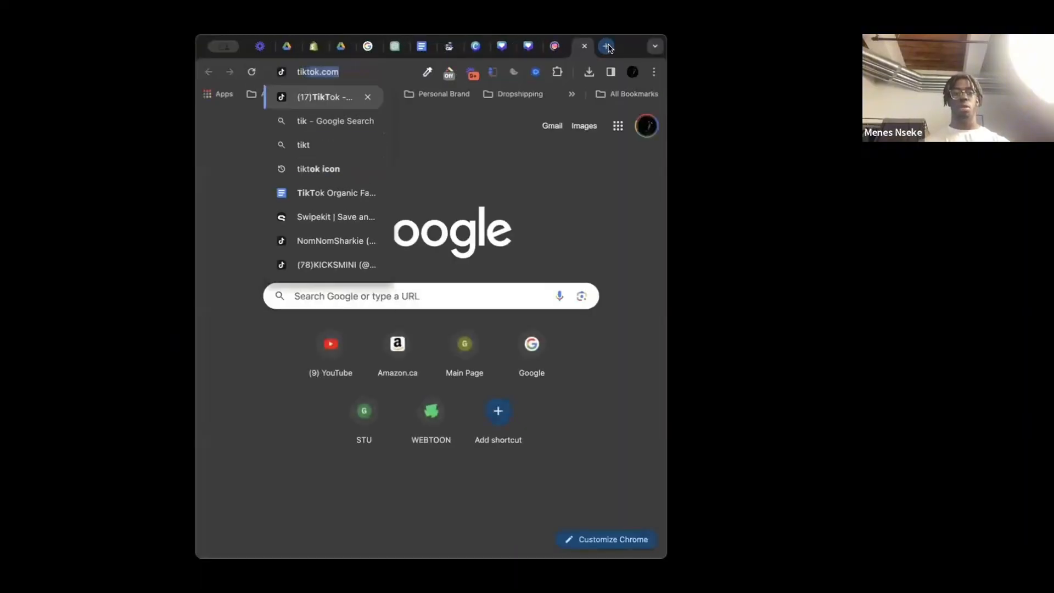
key("Return")
Step: Search Instagram for "myminibmo" and open the store's matching Mini BMO profile
left_click(553, 47)
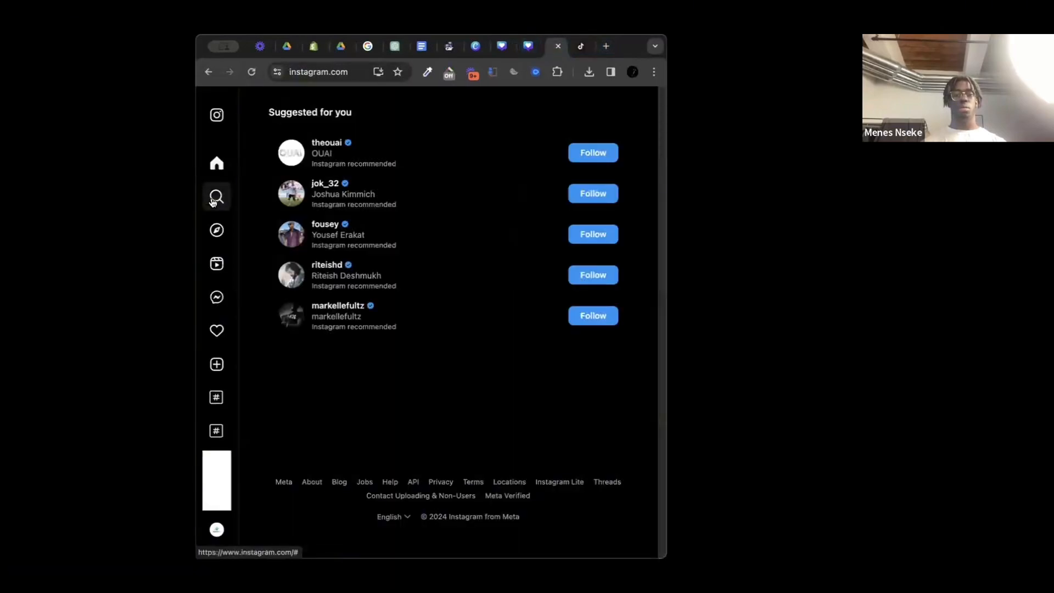
left_click(230, 199)
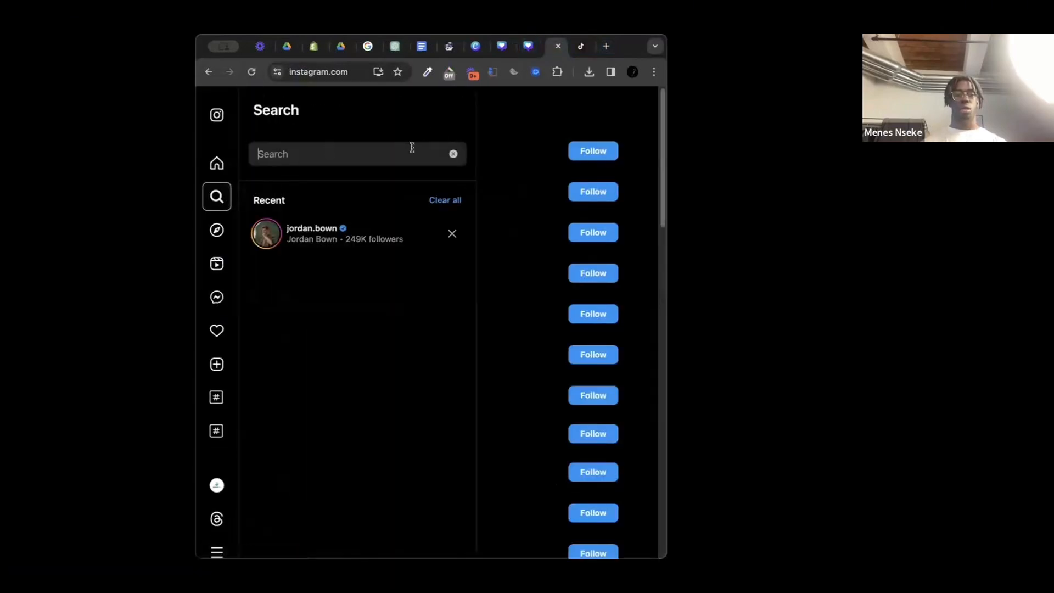
type("myminibmo")
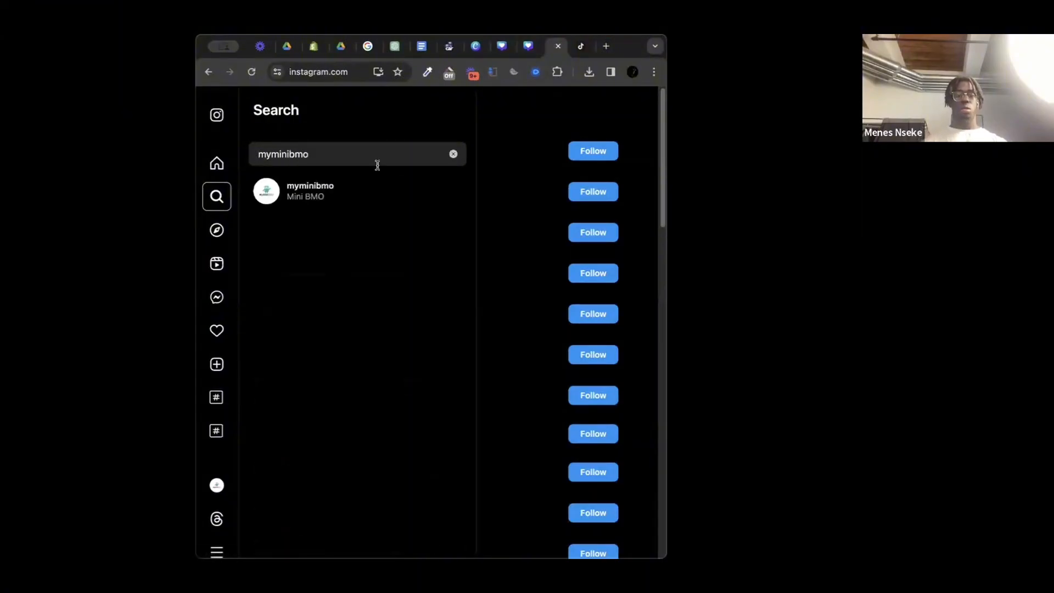
left_click(334, 196)
left_click(582, 47)
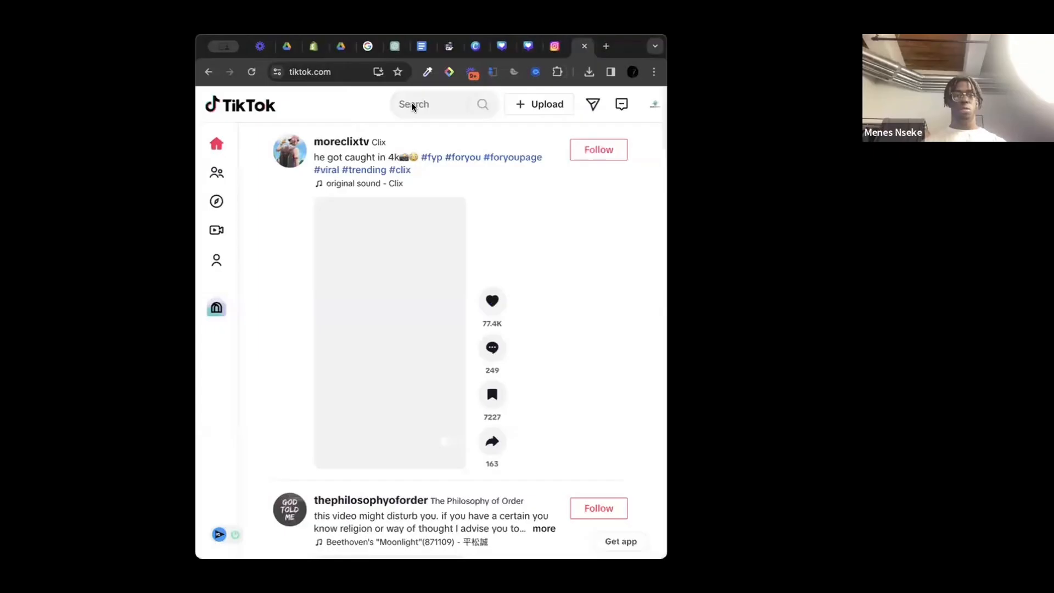
left_click(413, 105)
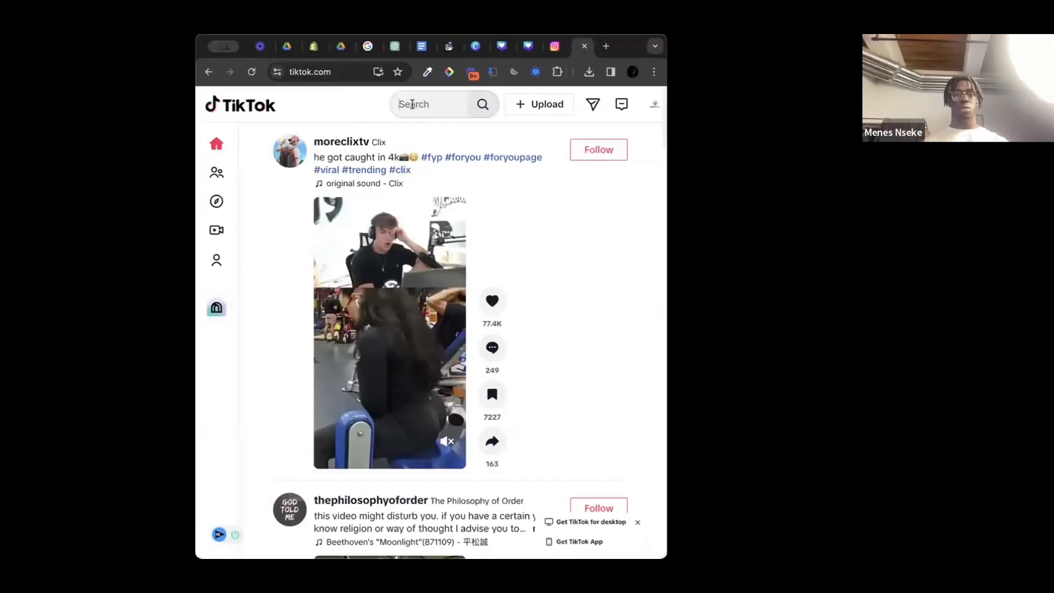
type("myminibmo")
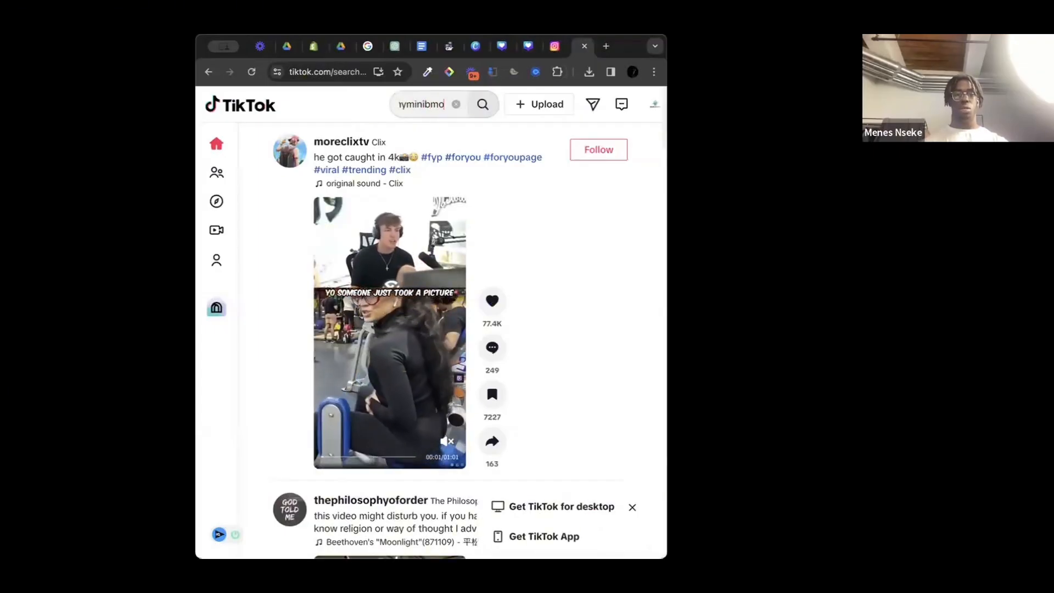
key("Return")
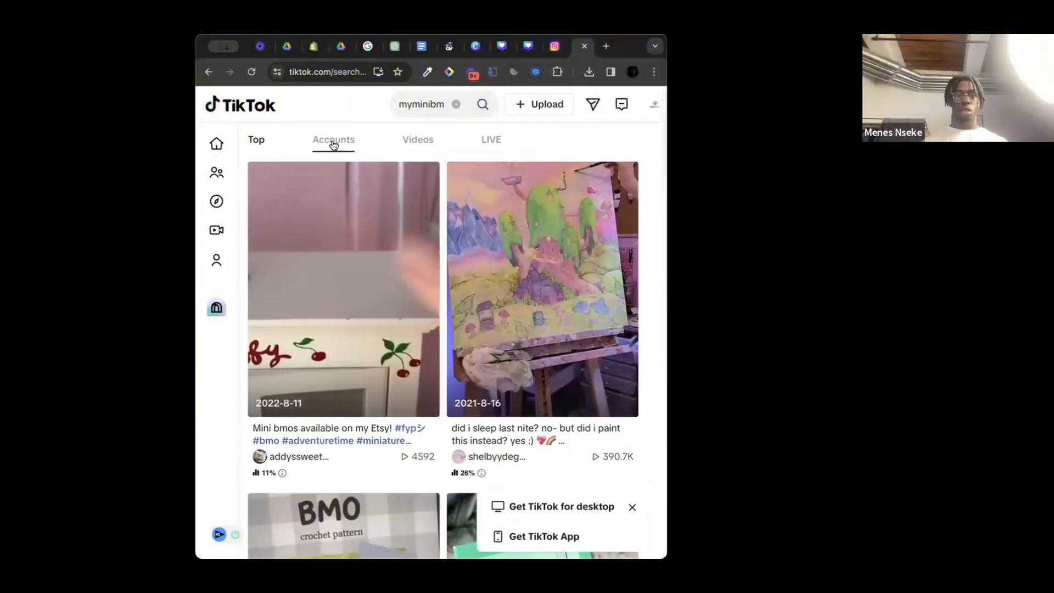
left_click(333, 141)
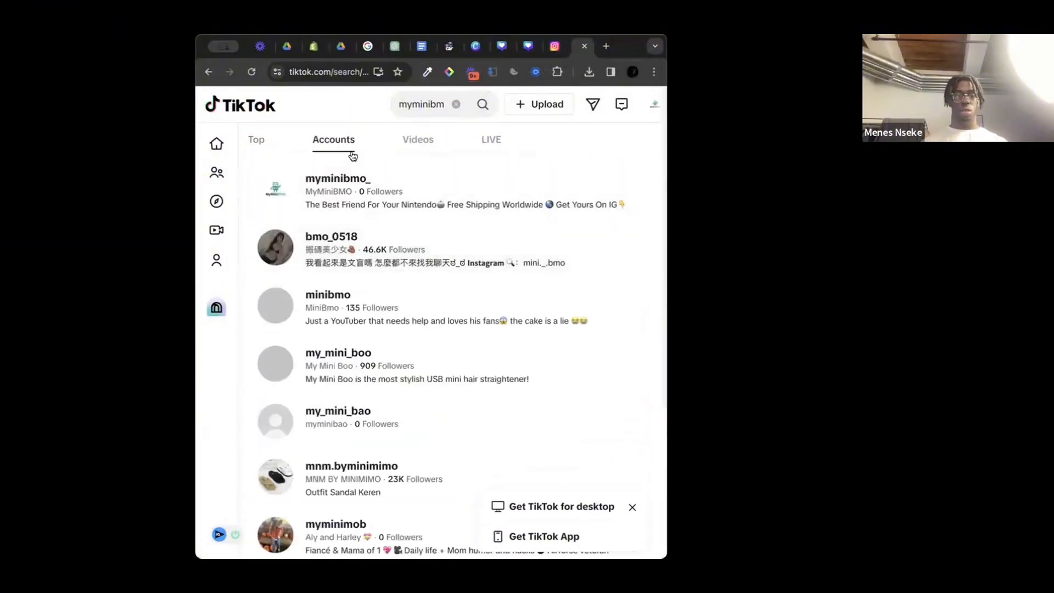
left_click(428, 199)
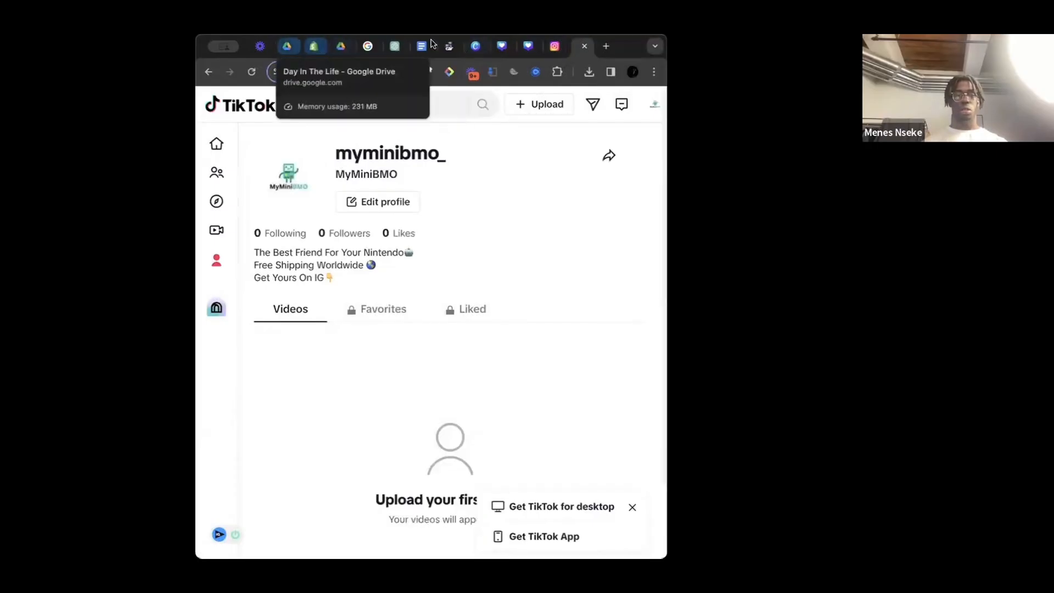
double_click(629, 46)
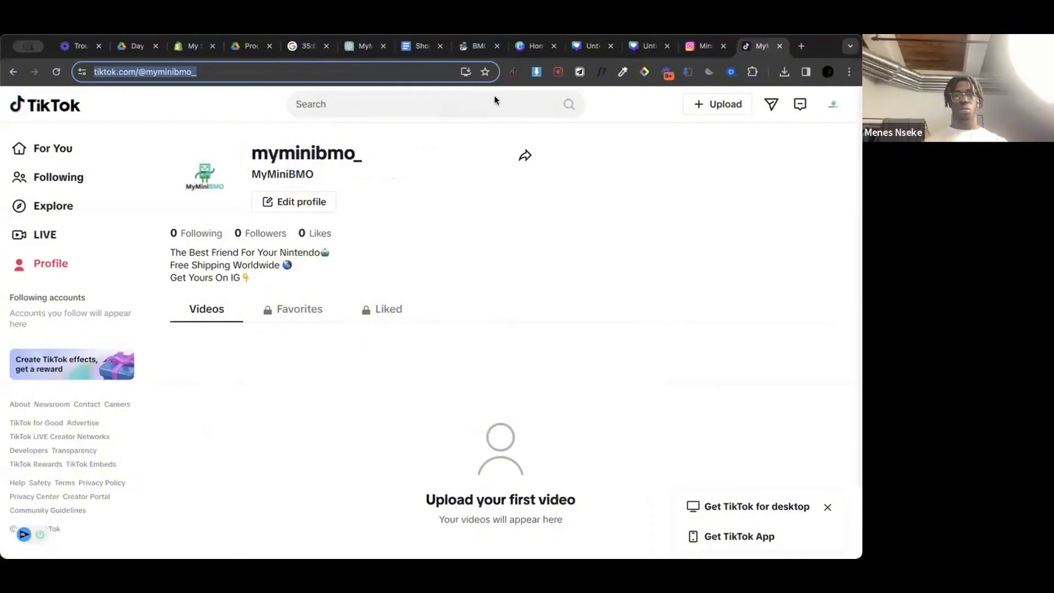
left_click(201, 47)
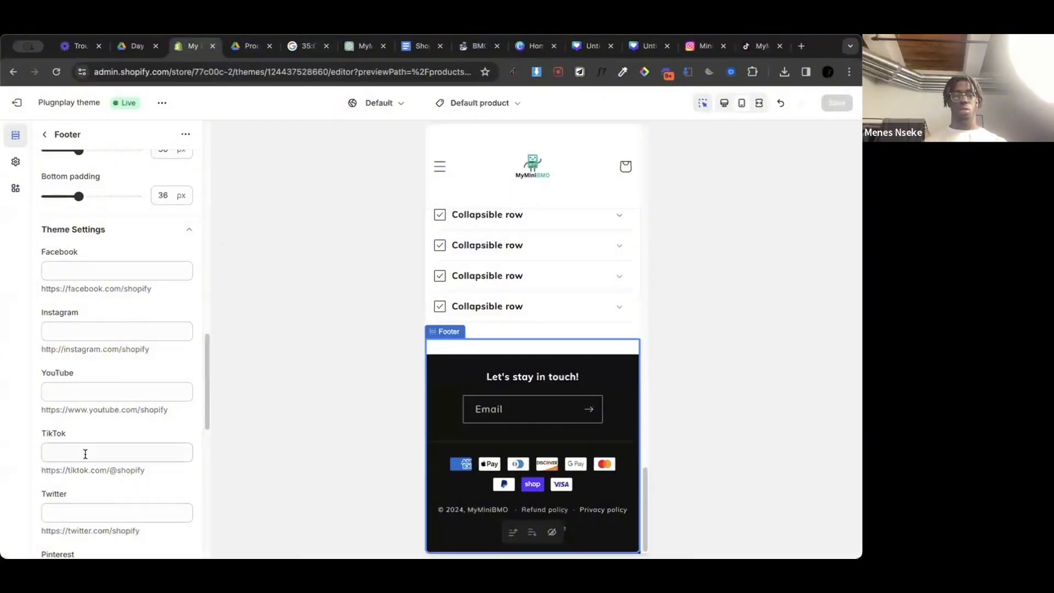
scroll(85, 447, "down", 1)
left_click(85, 439)
type("https://www.tiktok.com/@myminibmo")
left_click(79, 382)
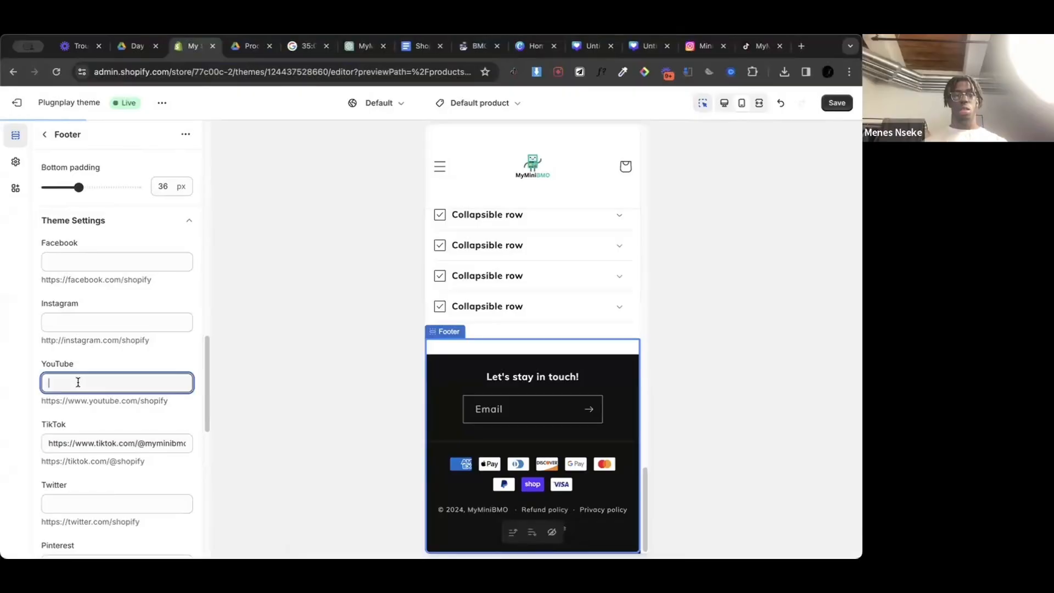
left_click(85, 321)
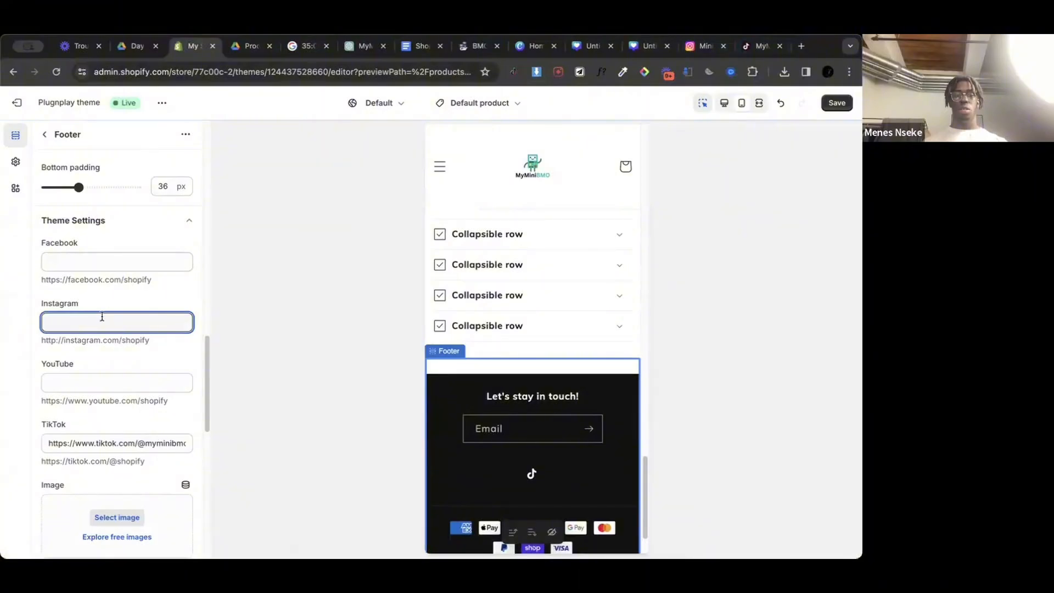
left_click(703, 45)
left_click(181, 74)
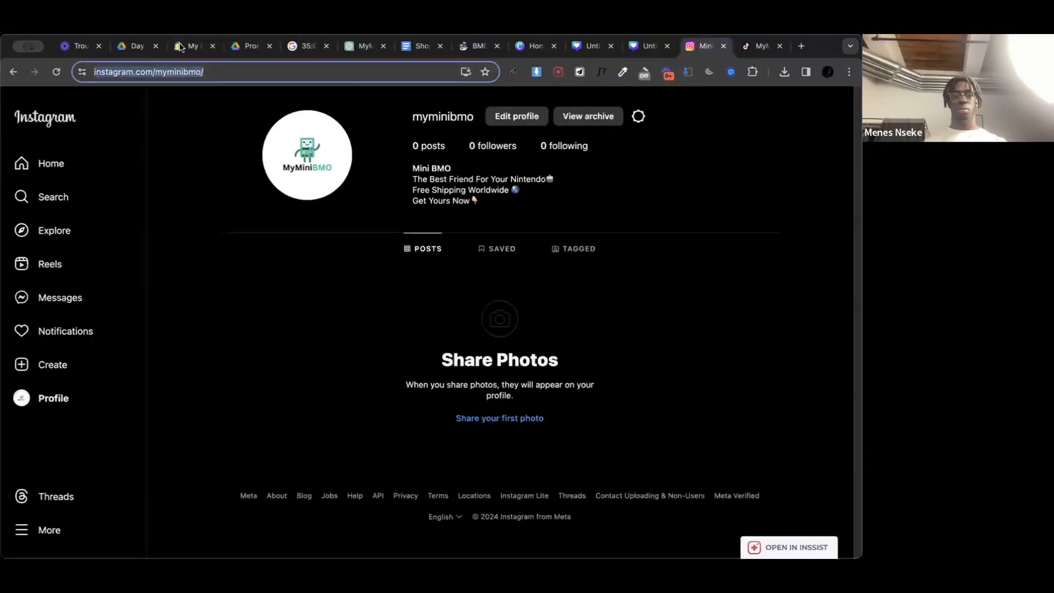
left_click(190, 48)
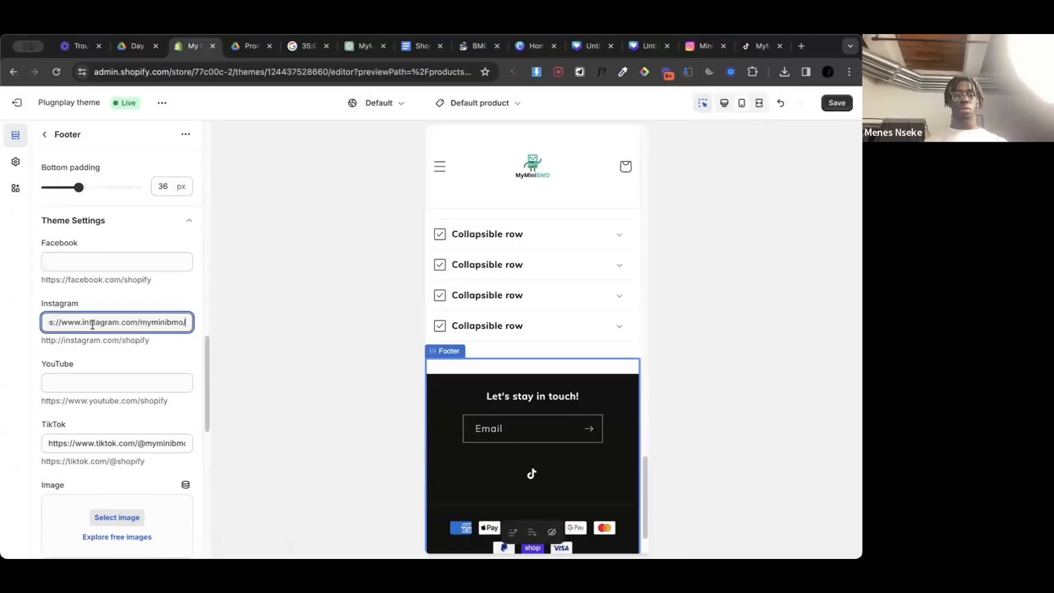
left_click(845, 103)
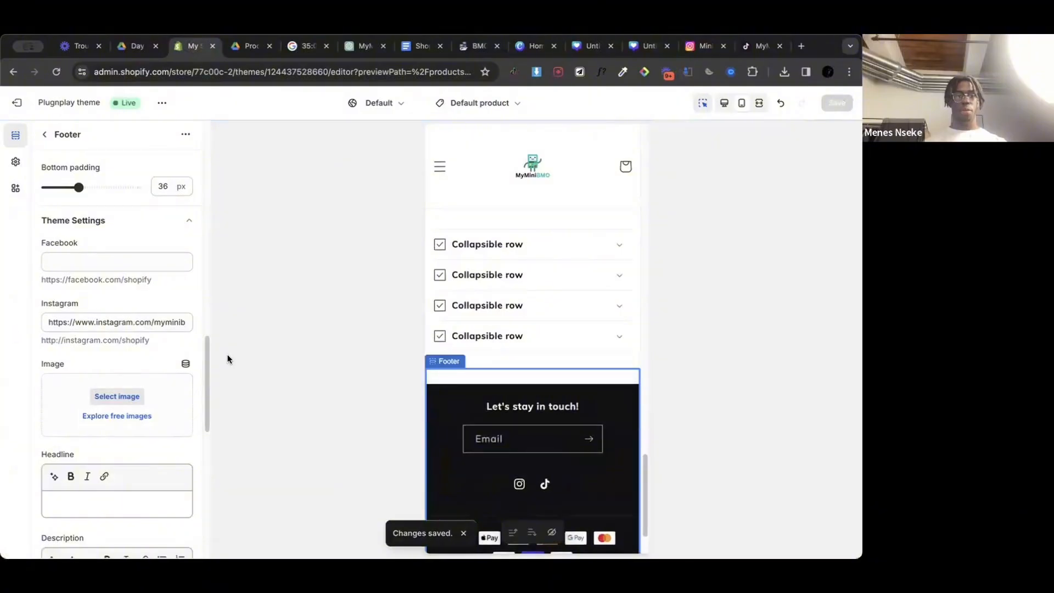
Step: Set the store's favicon to the MyMiniBMO logo image from the library in the theme settings, and save
left_click(44, 135)
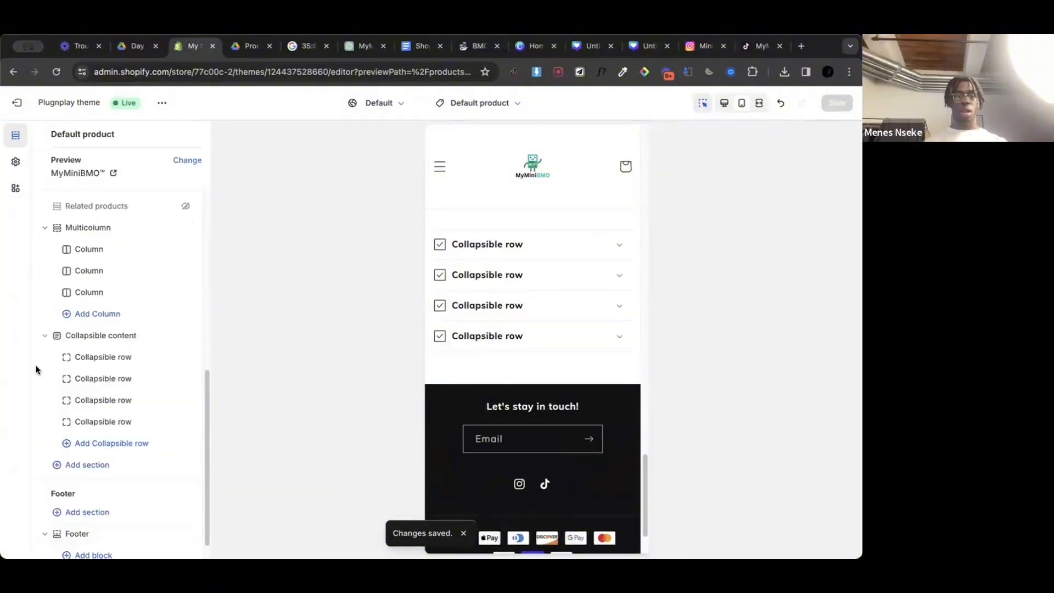
left_click(15, 164)
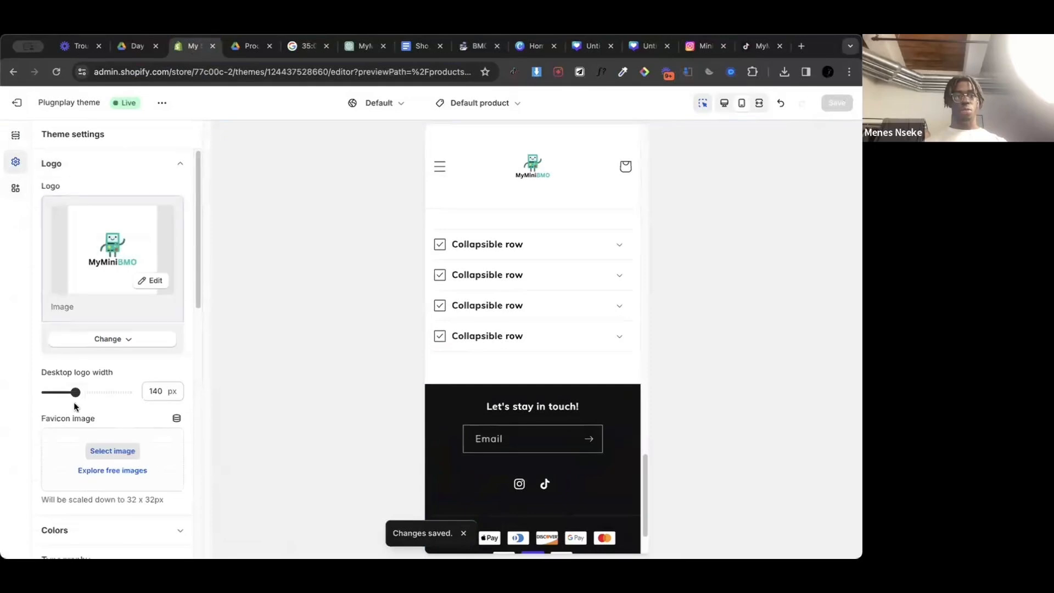
left_click(99, 449)
left_click(415, 423)
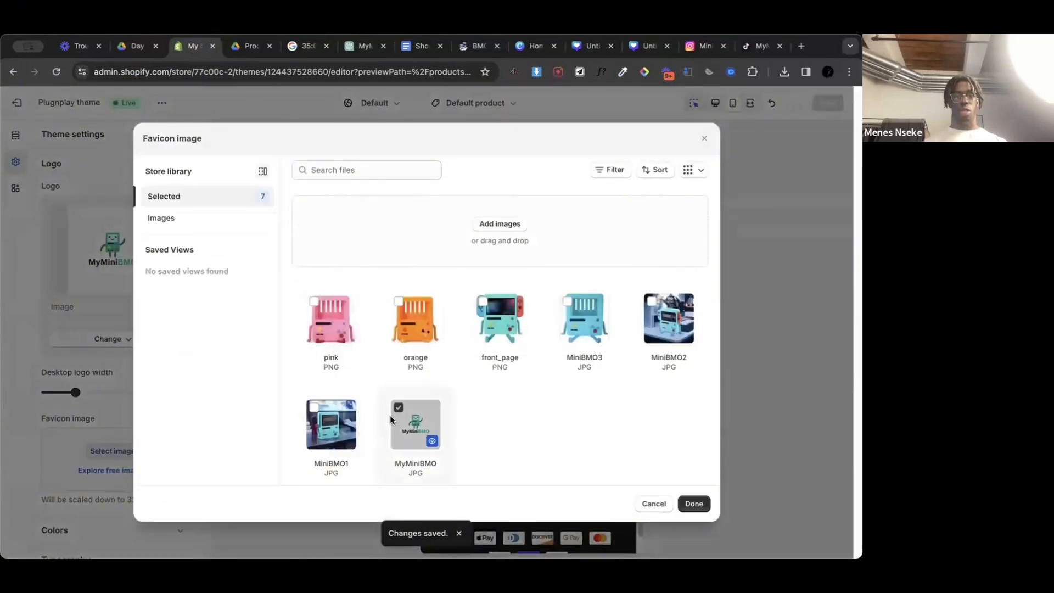
left_click(692, 497)
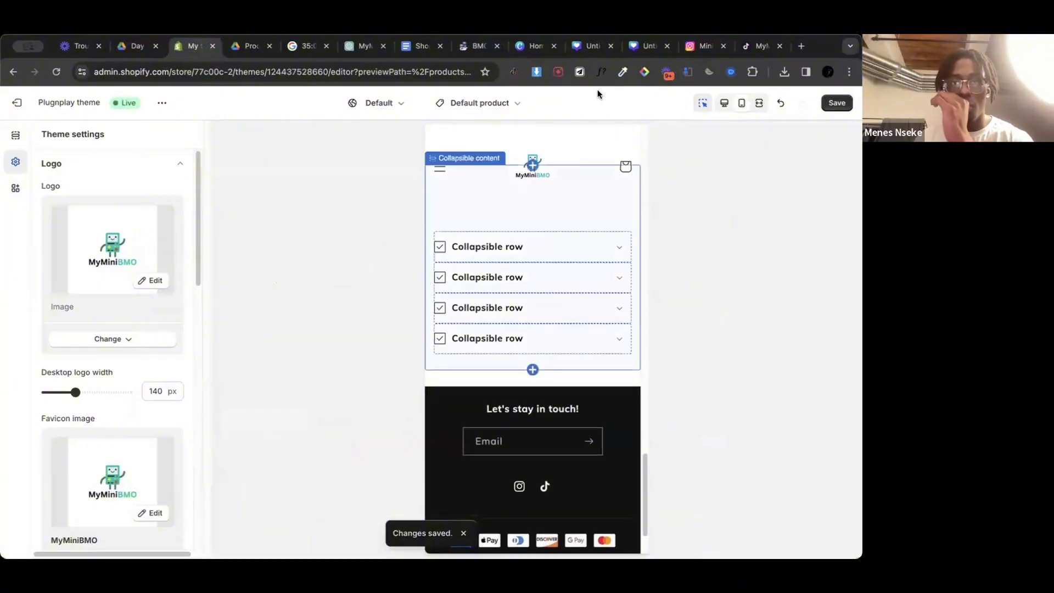
left_click(833, 104)
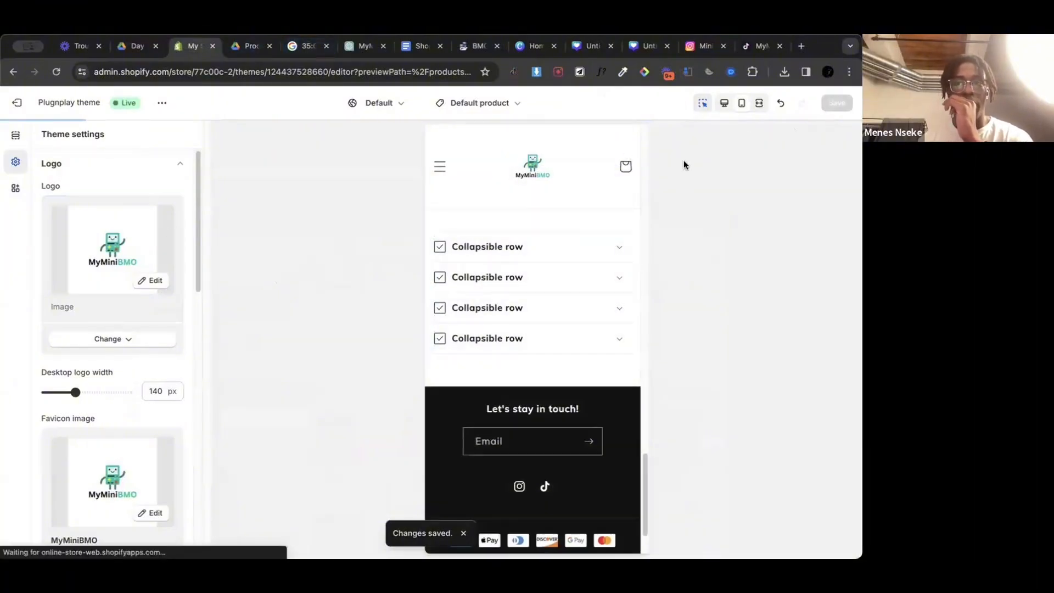
Step: View the live store in a new browser tab and check its home page and favicon, returning to the theme editor
scroll(549, 247, "up", 15)
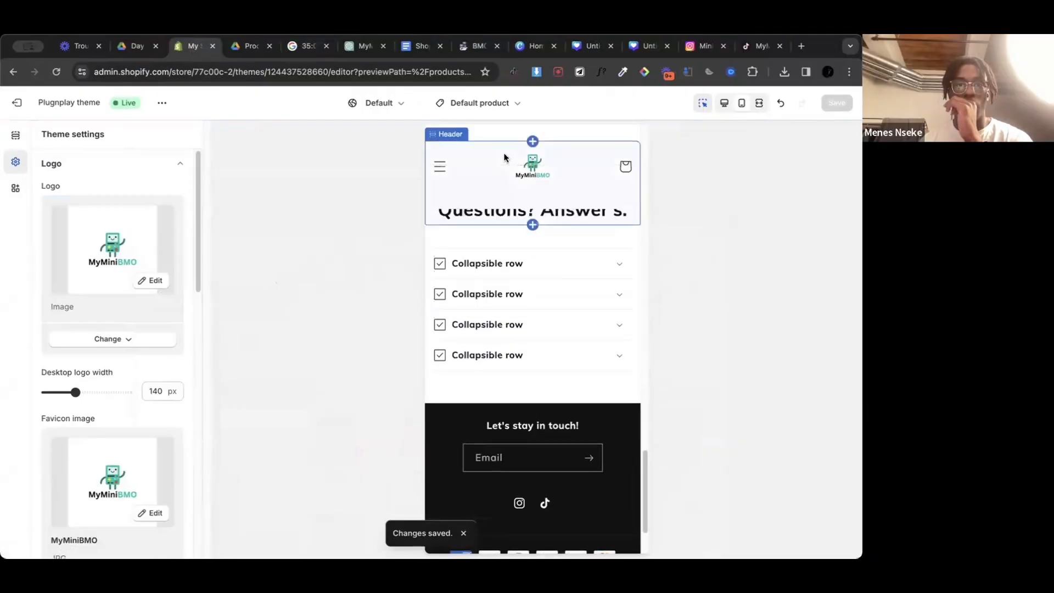
scroll(508, 156, "up", 5)
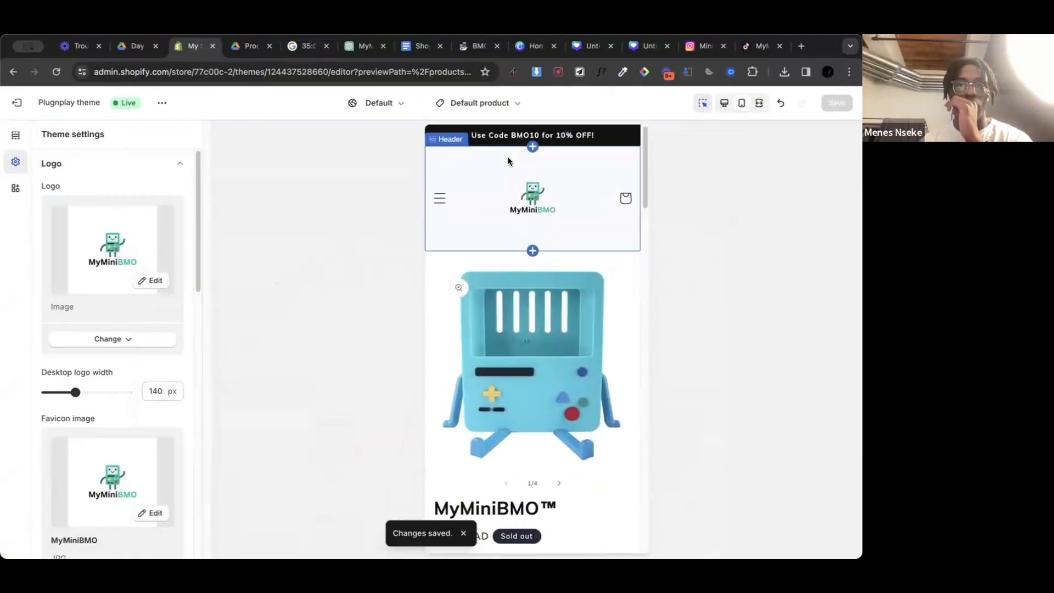
left_click(162, 103)
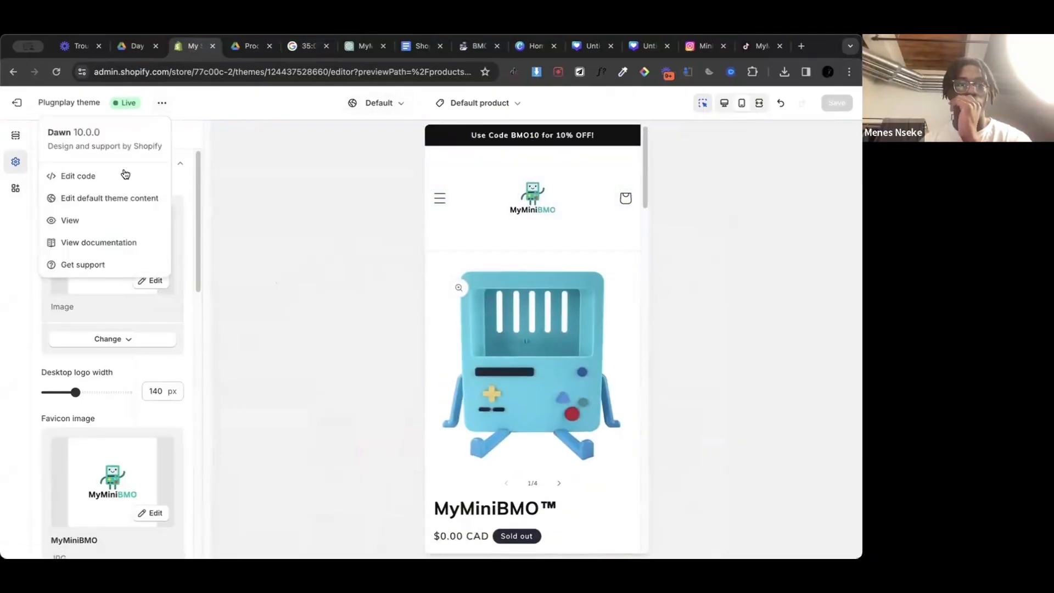
left_click(69, 222)
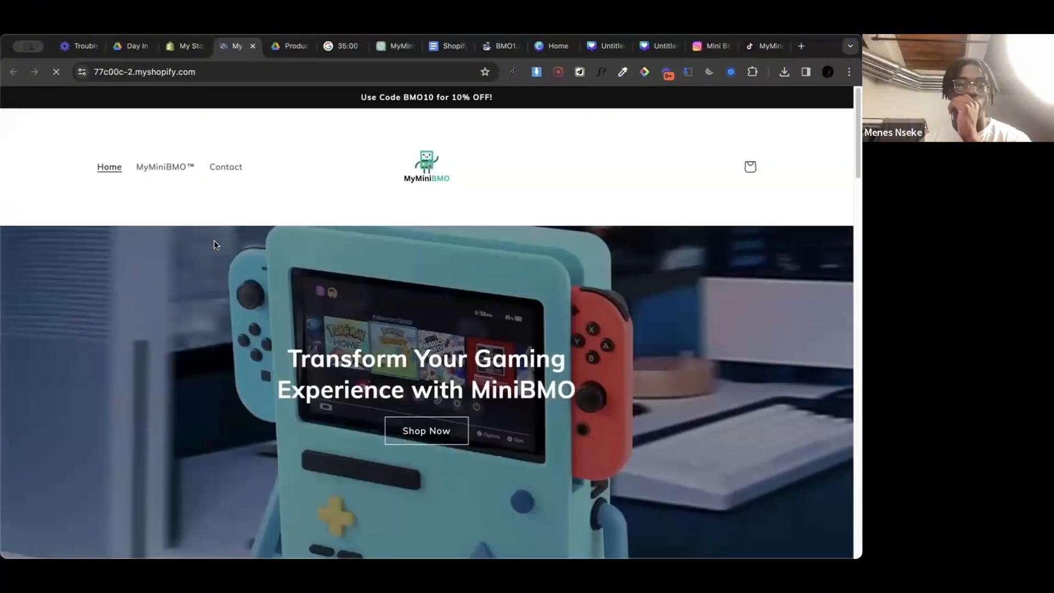
left_click(186, 45)
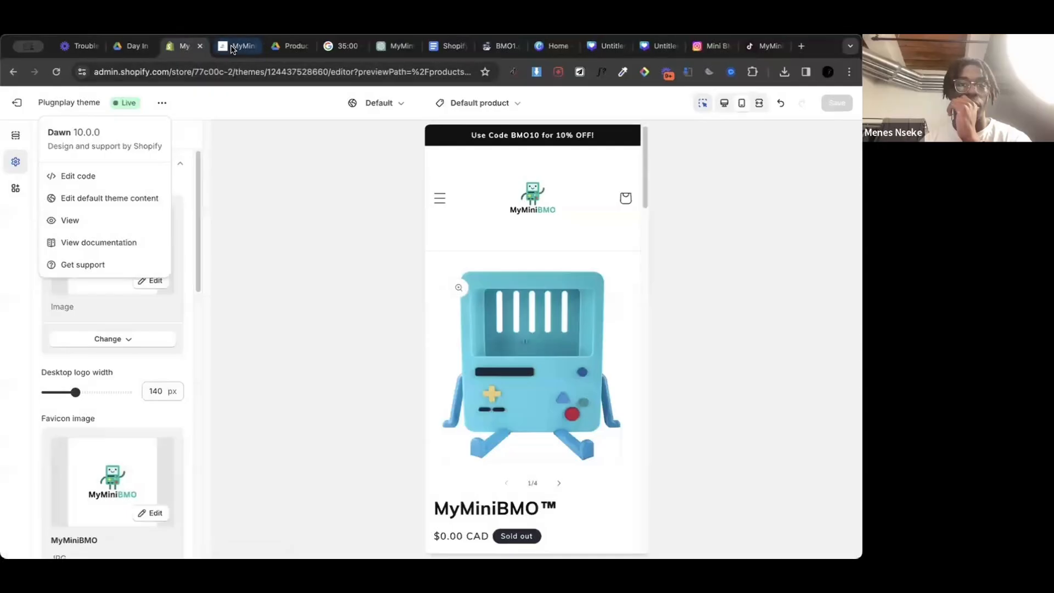
left_click(232, 48)
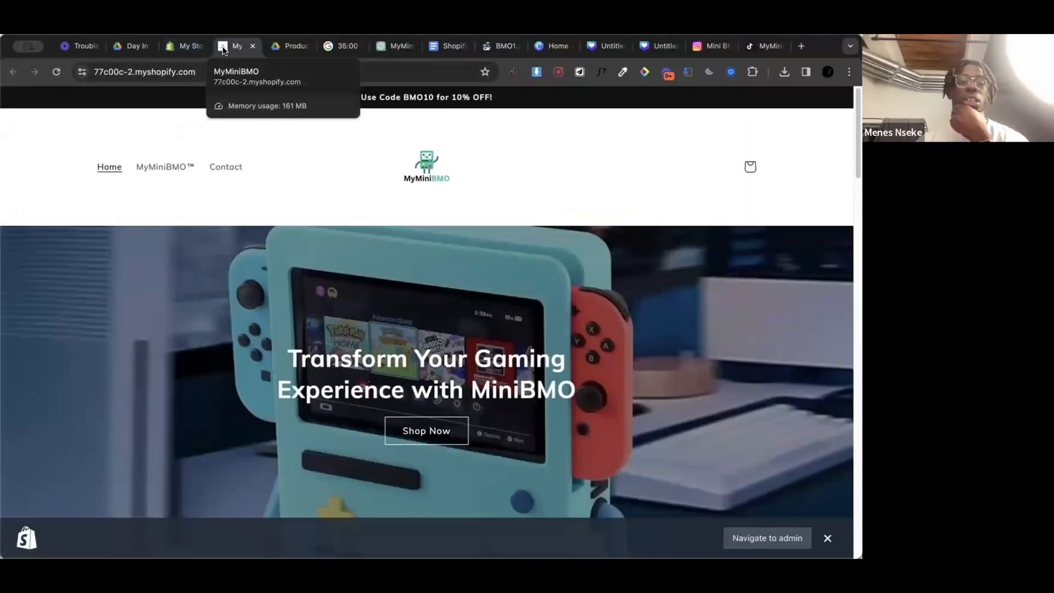
left_click(187, 46)
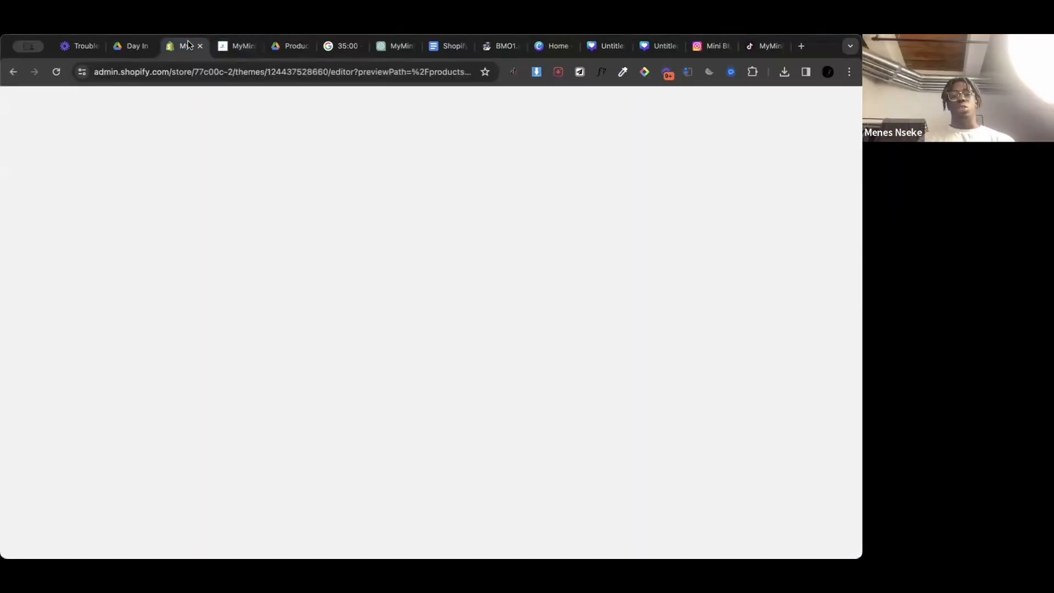
left_click(232, 47)
left_click(185, 47)
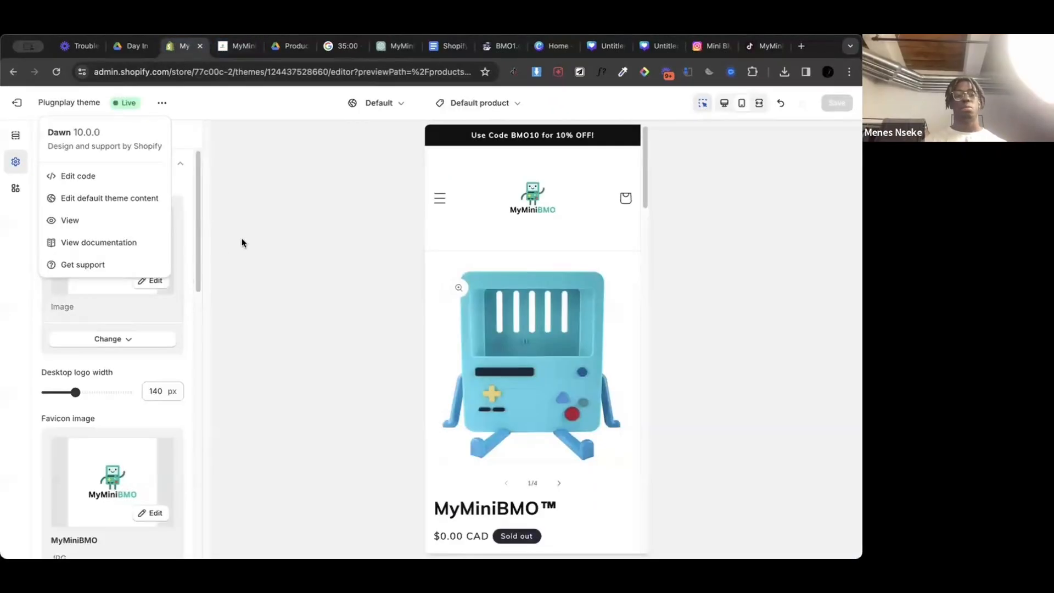
Step: Exit the theme editor and reopen the Plugnplay theme for customization on its home page
left_click(237, 223)
scroll(108, 327, "down", 8)
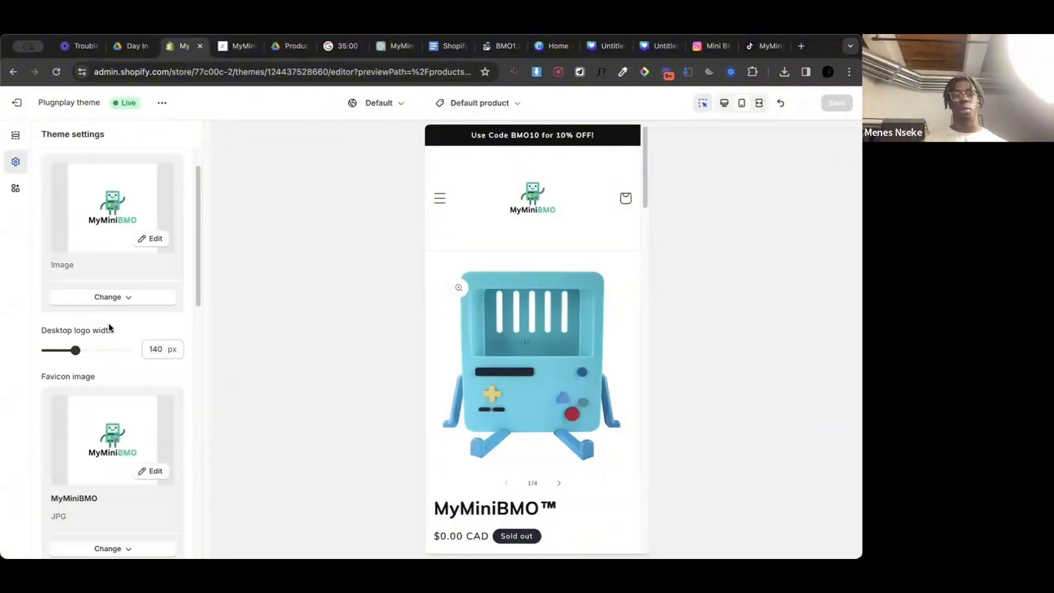
scroll(109, 328, "up", 8)
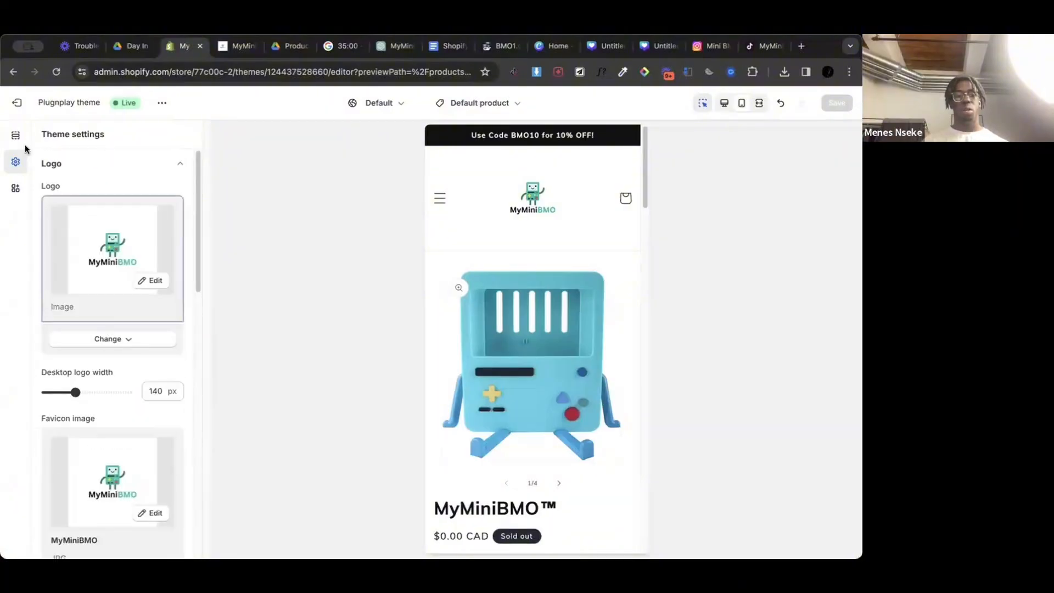
left_click(17, 111)
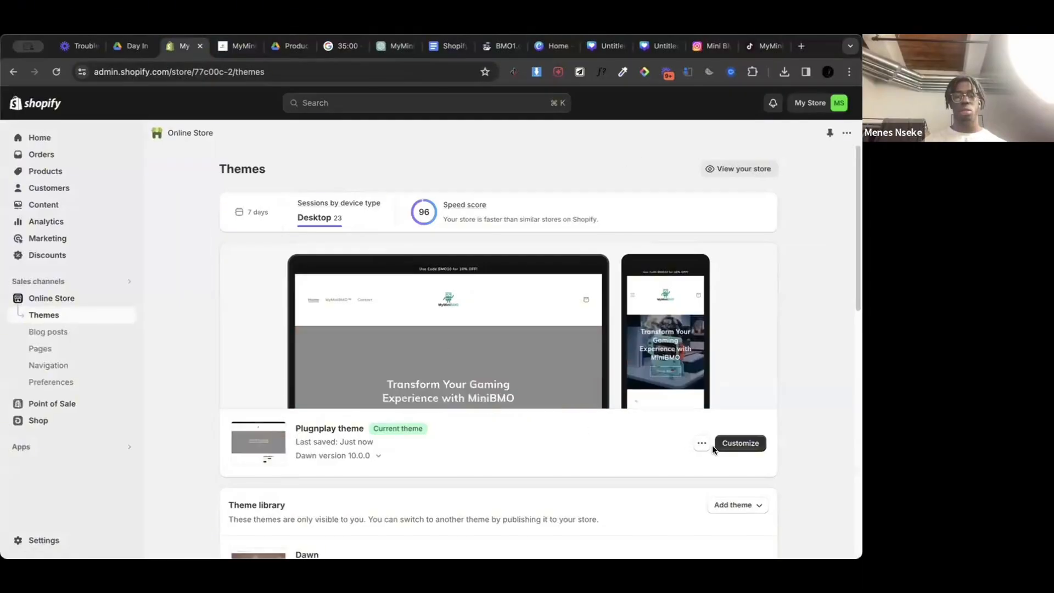
left_click(754, 451)
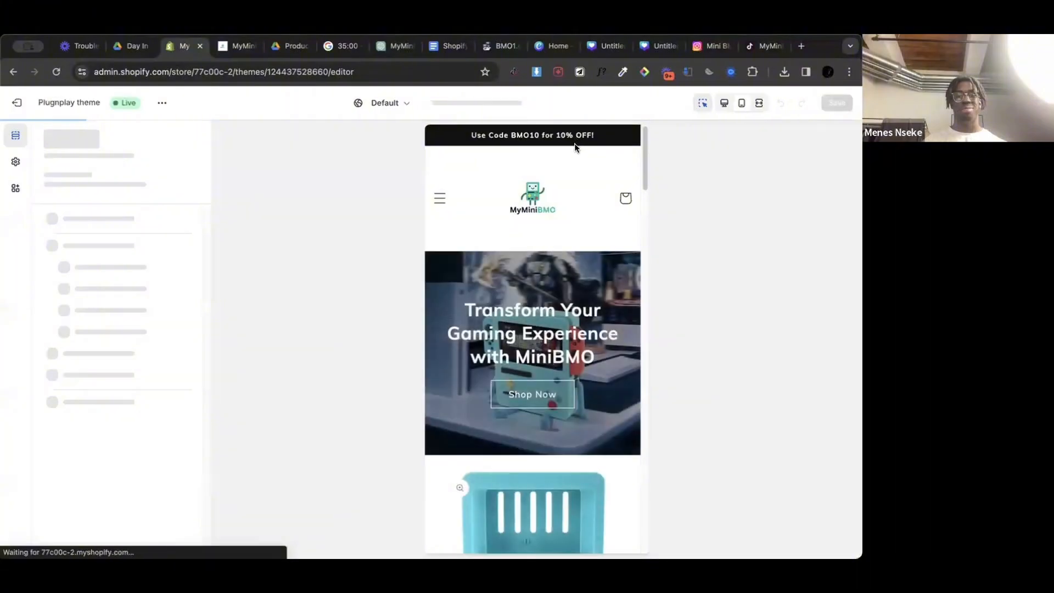
Step: Expand the header menu in the mobile preview and follow its MyMiniBMO™ link to the product page
left_click(440, 198)
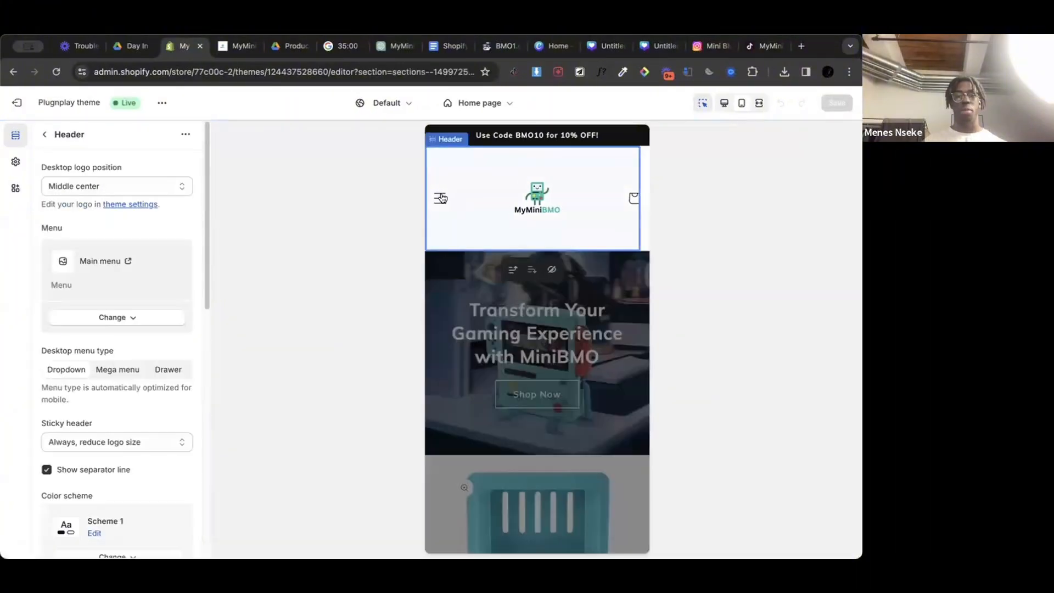
left_click(440, 198)
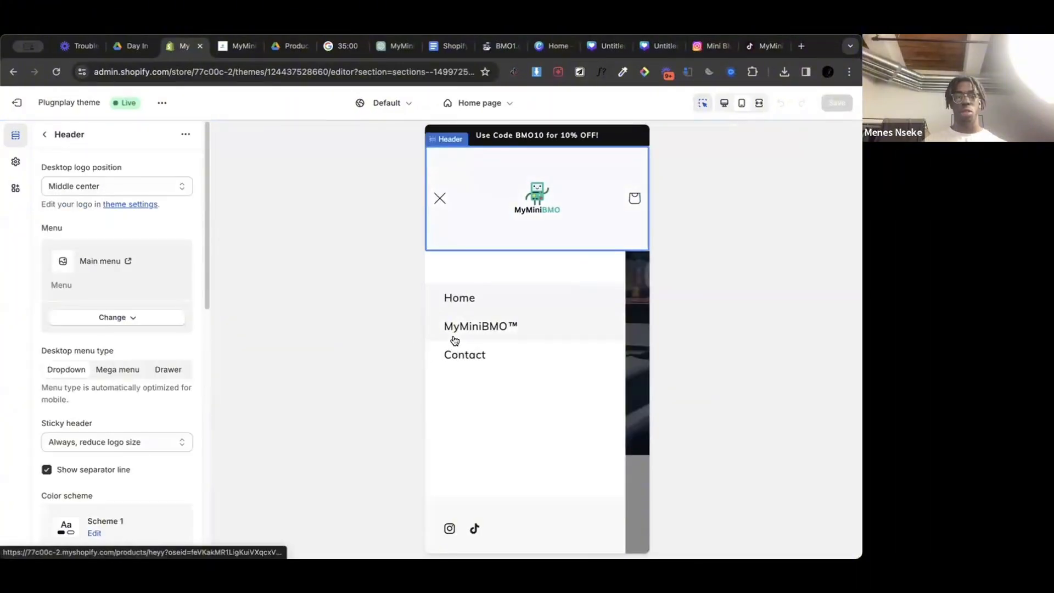
left_click(455, 340)
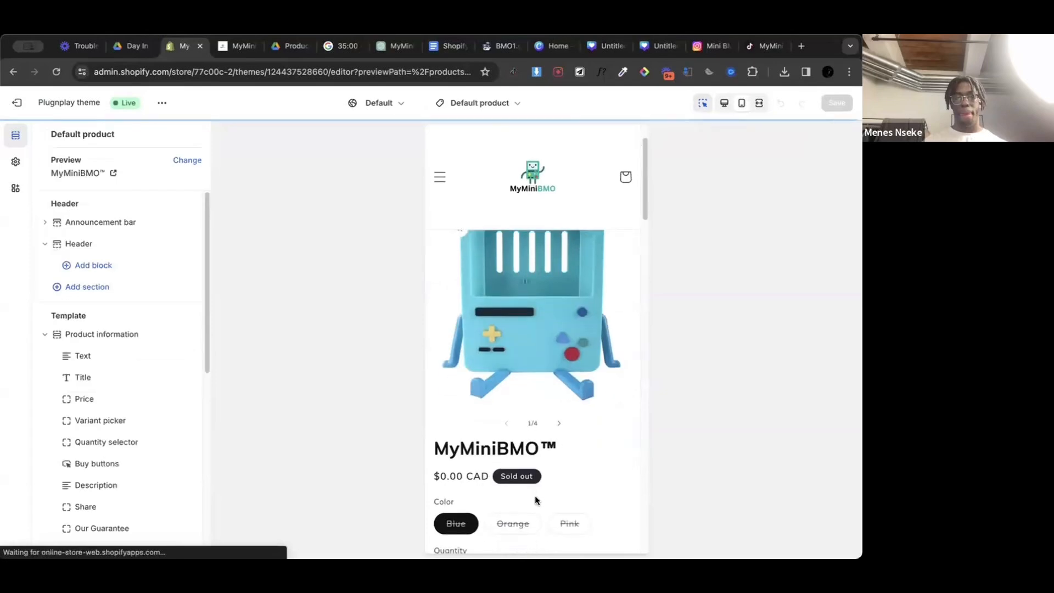
Step: Page forward through the product's image gallery in the preview and back to the first image
left_click(559, 483)
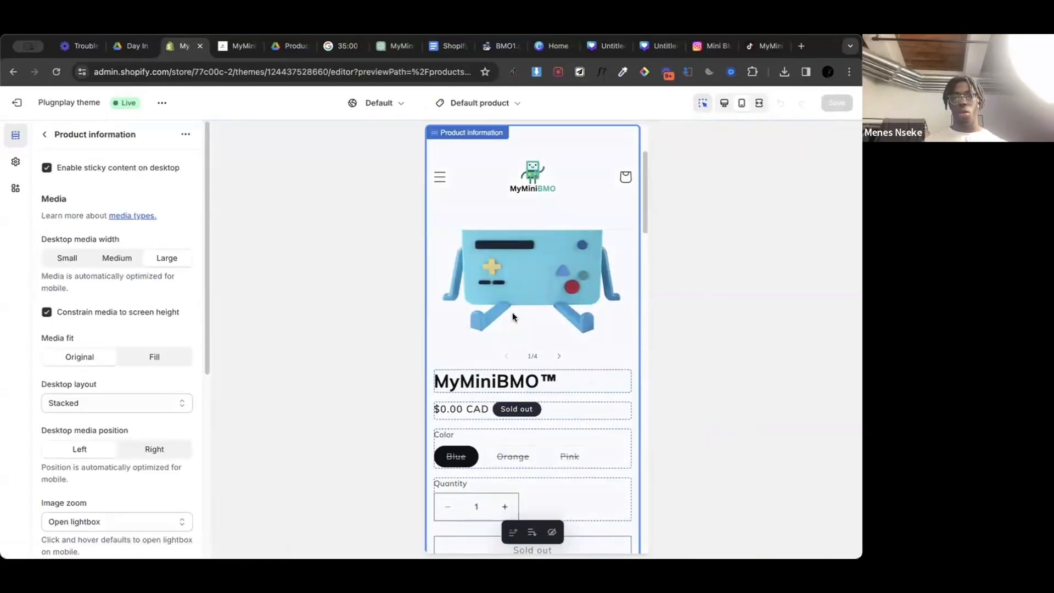
left_click(560, 484)
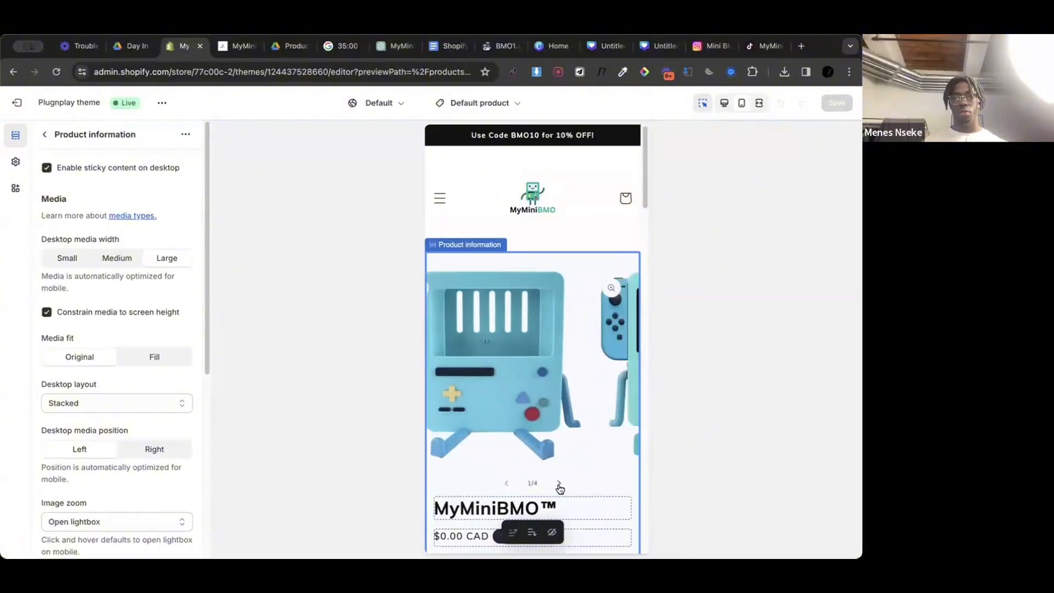
left_click(560, 485)
left_click(559, 484)
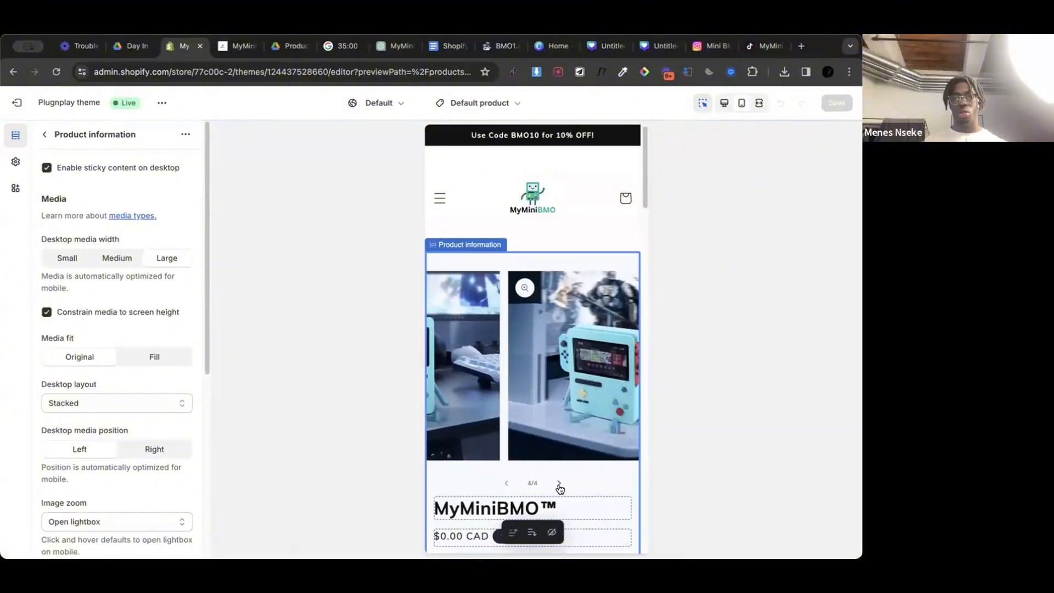
left_click(507, 483)
left_click(507, 483)
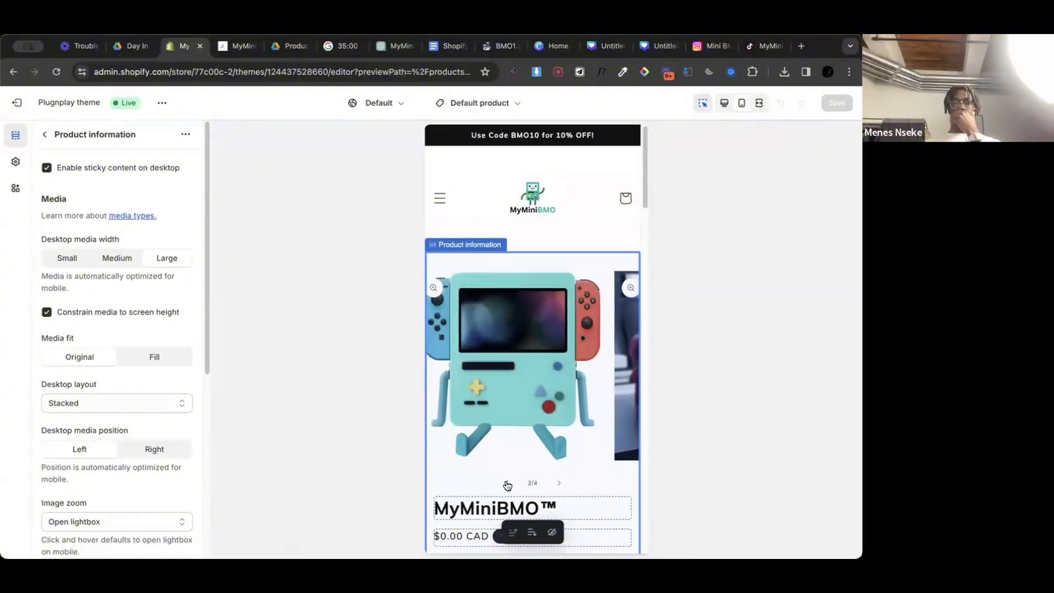
left_click(507, 485)
Step: Preview the Orange and Pink color variants on the product page and check their gallery images
scroll(522, 479, "down", 4)
scroll(519, 494, "up", 2)
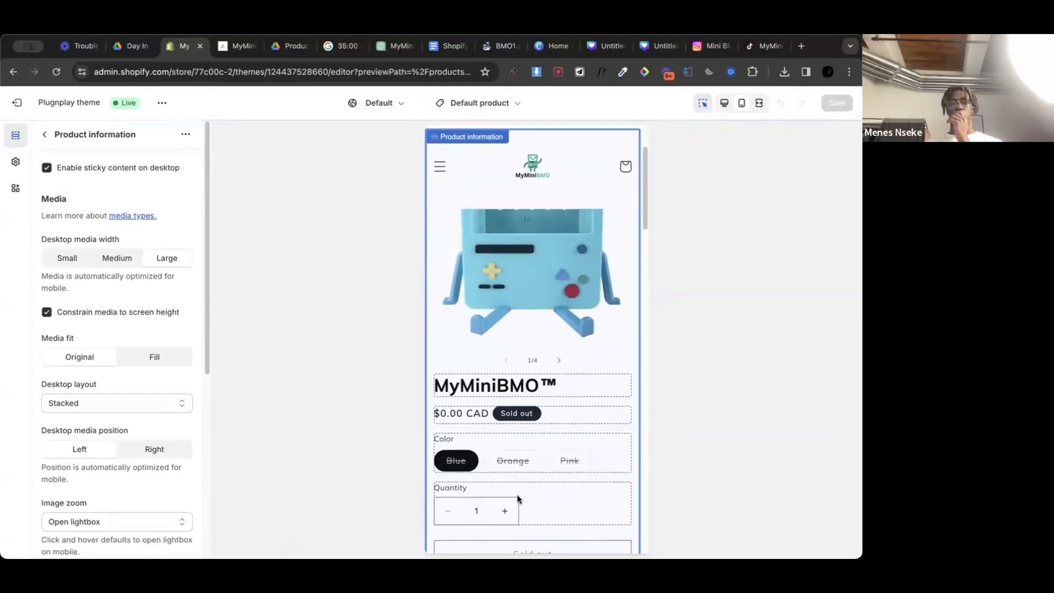
left_click(512, 461)
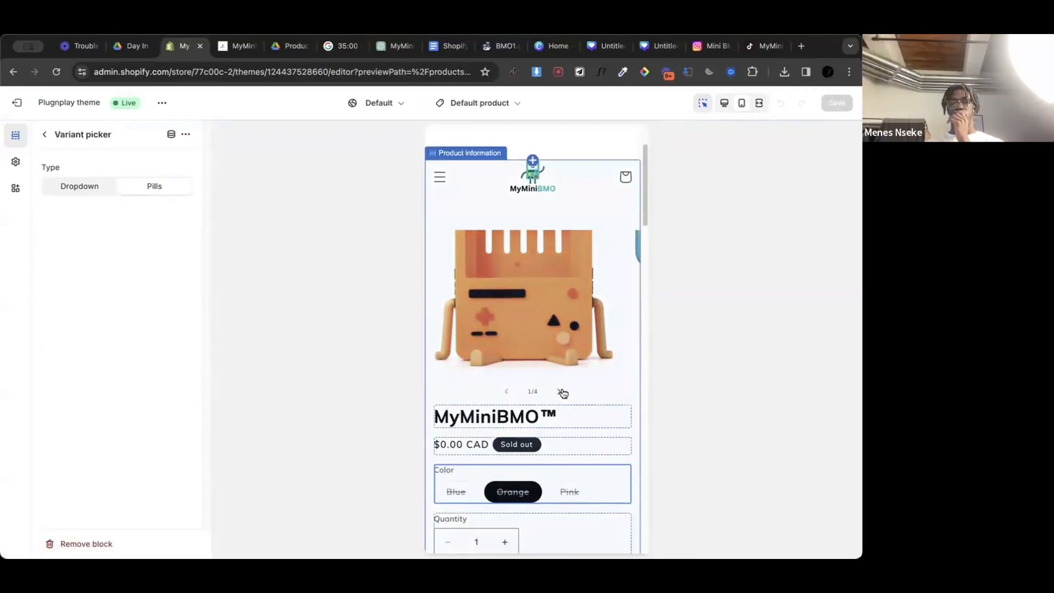
left_click(561, 391)
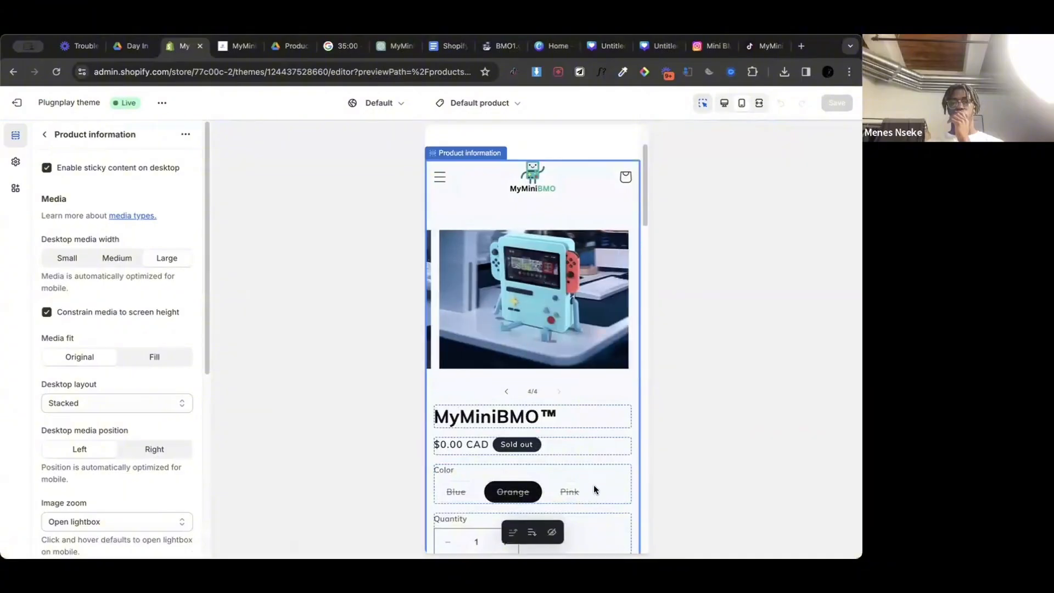
left_click(569, 437)
left_click(568, 438)
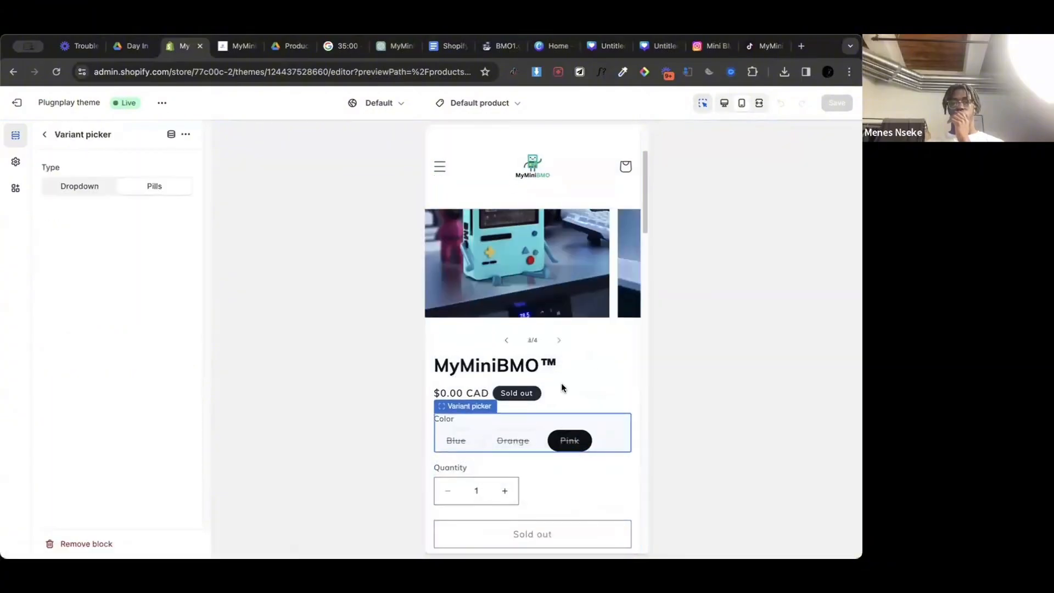
scroll(559, 348, "up", 1)
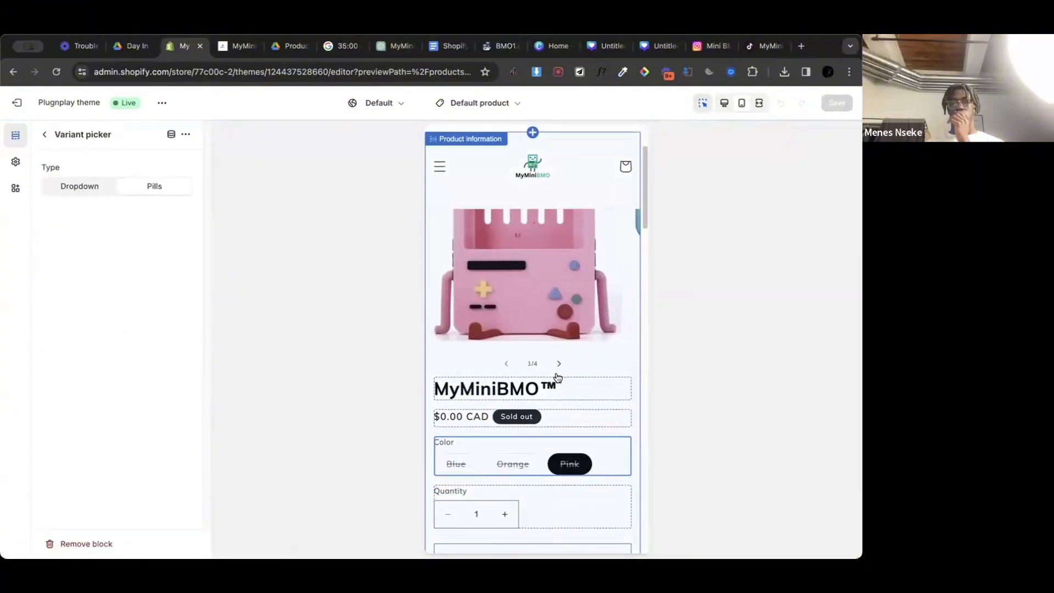
Step: Review the mobile product page from the last gallery image through the description, placeholder columns and collapsible questions to the footer
left_click(557, 366)
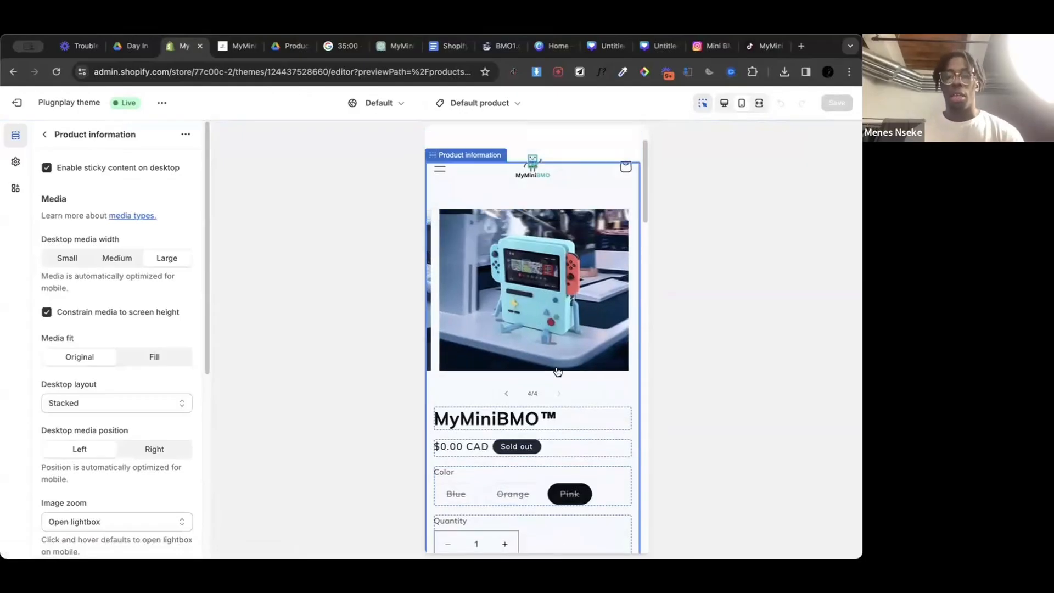
scroll(558, 371, "down", 6)
scroll(558, 371, "down", 8)
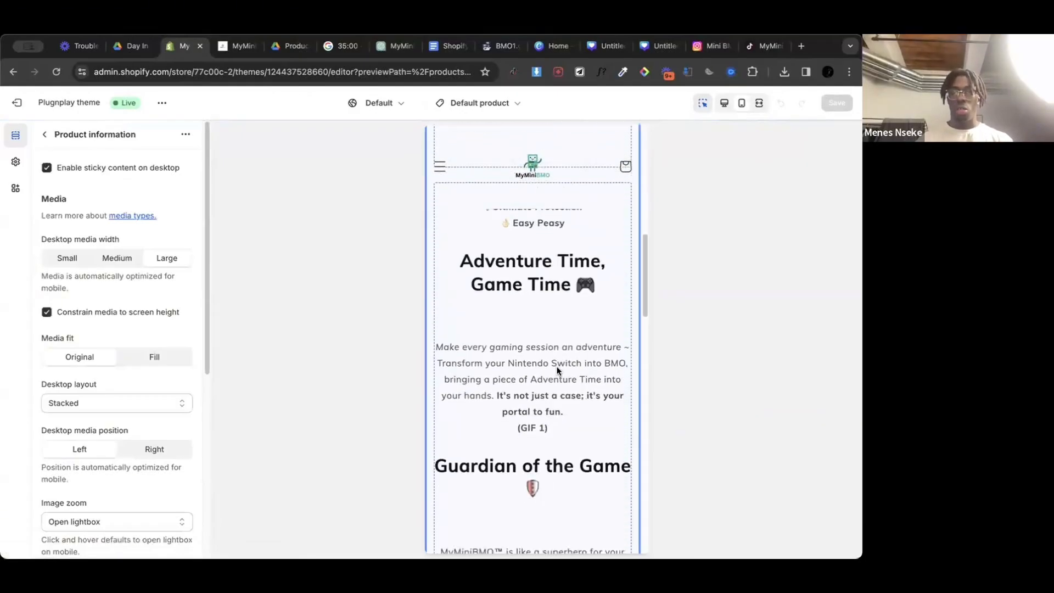
scroll(558, 371, "down", 10)
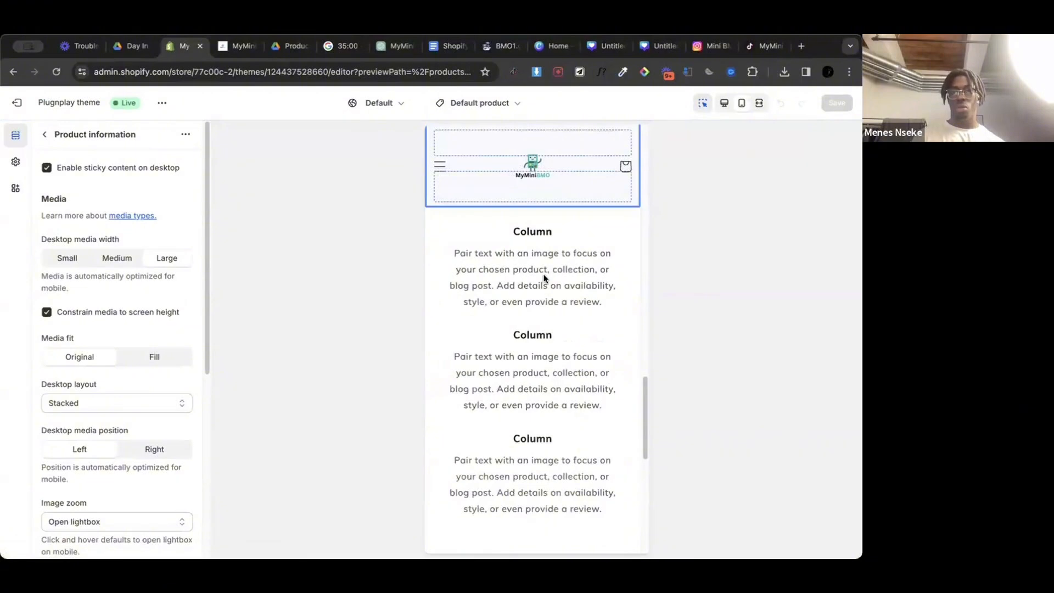
scroll(513, 277, "down", 1)
left_click(511, 280)
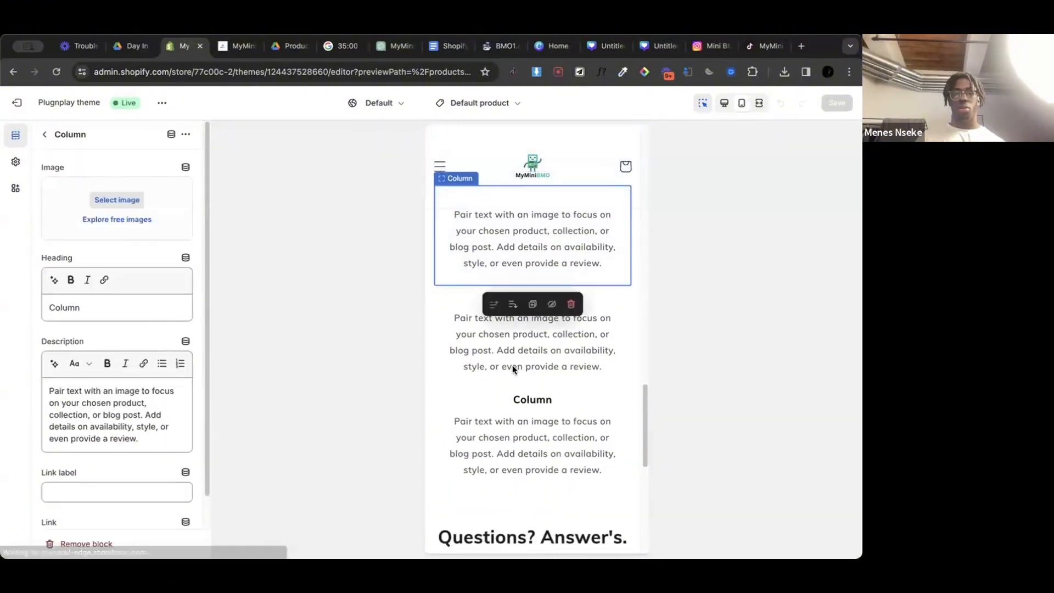
scroll(513, 369, "down", 5)
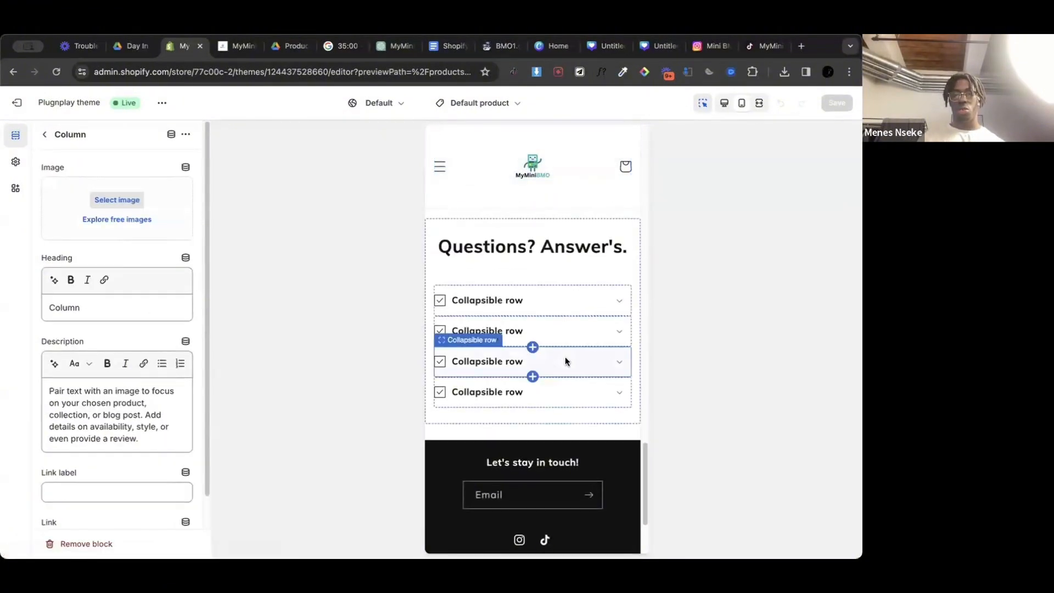
scroll(565, 357, "down", 3)
scroll(565, 357, "up", 15)
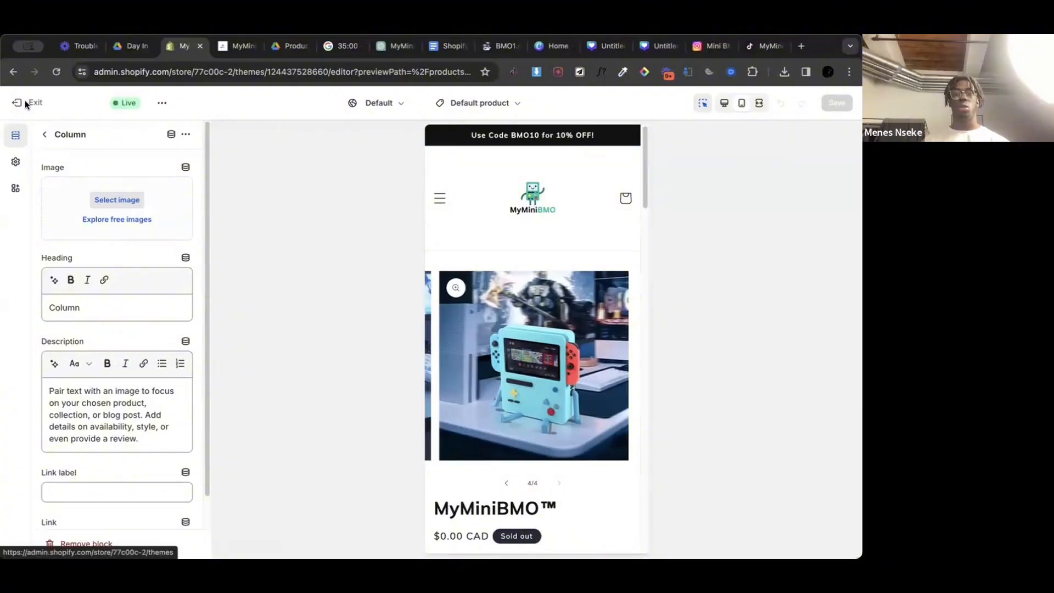
Step: Leave the theme editor and return to the store's Themes page
left_click(16, 162)
left_click(16, 135)
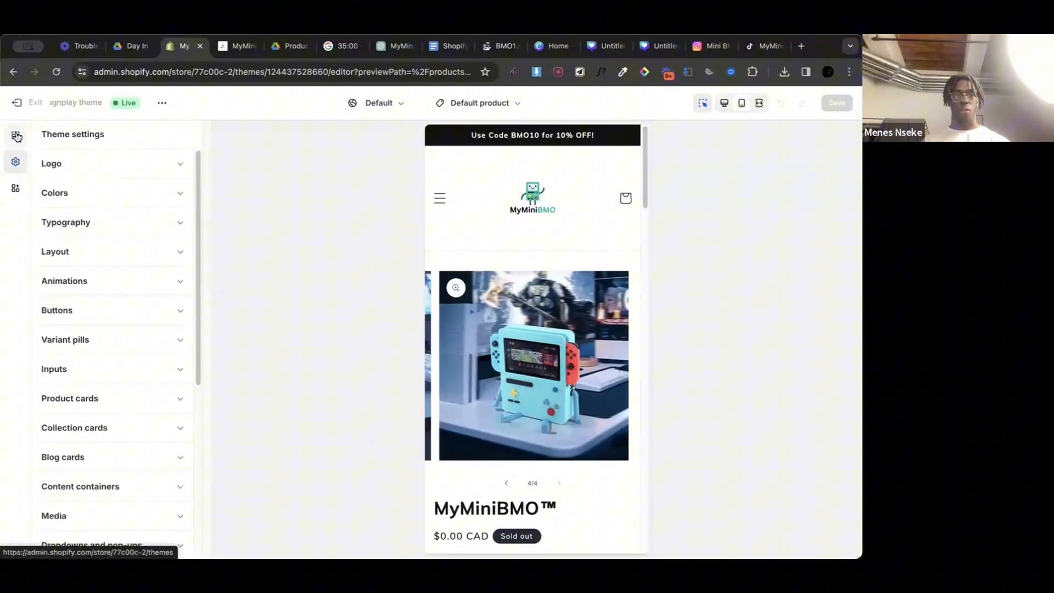
left_click(32, 104)
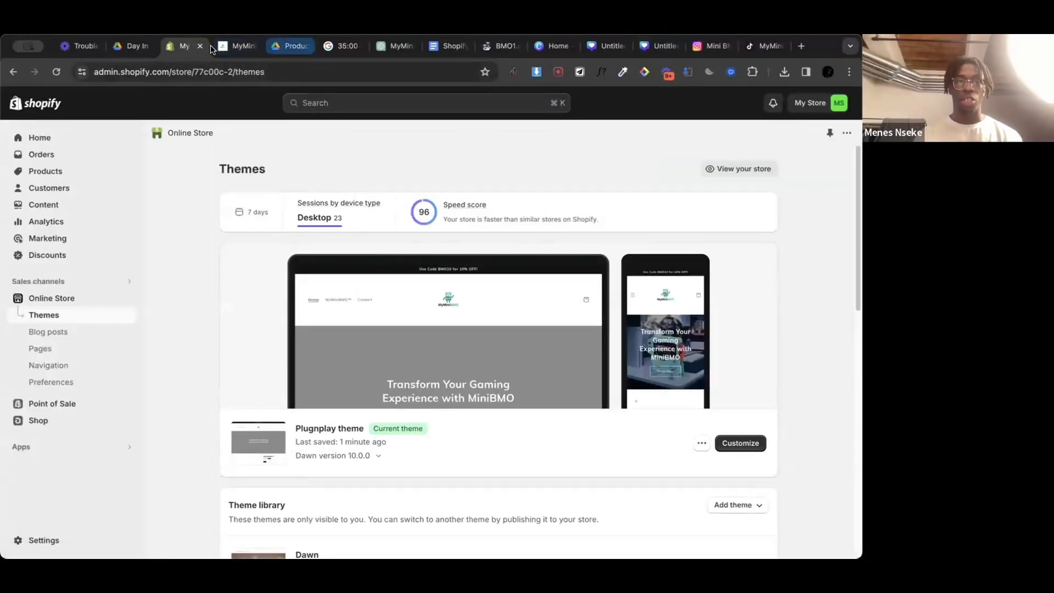
scroll(330, 300, "down", 3)
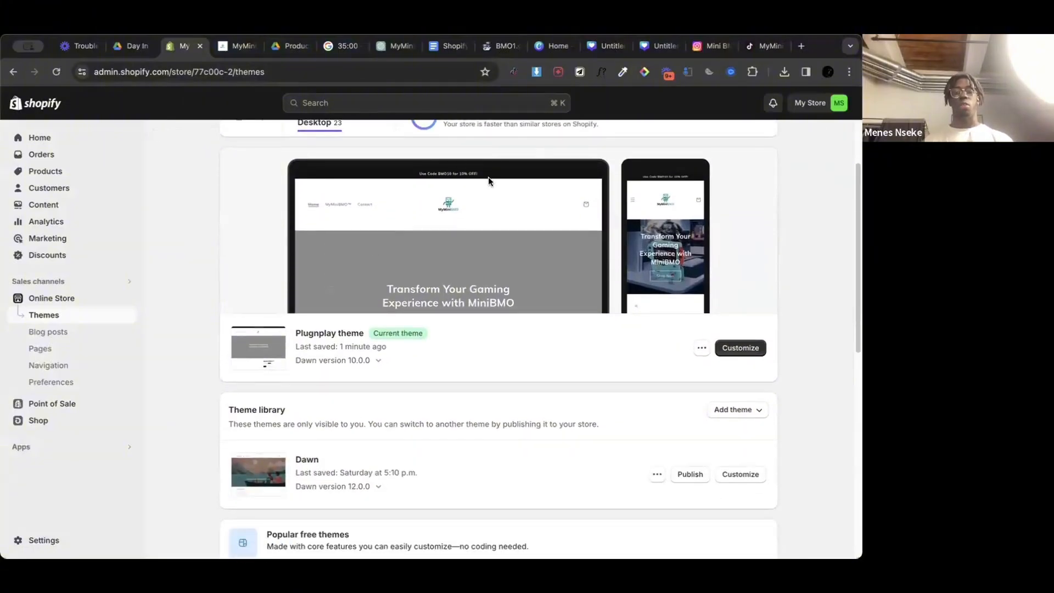
Step: Close the browser tabs for the Instagram page, the TikTok page and the live MyMiniBMO storefront
left_click(726, 47)
left_click(727, 47)
left_click(727, 47)
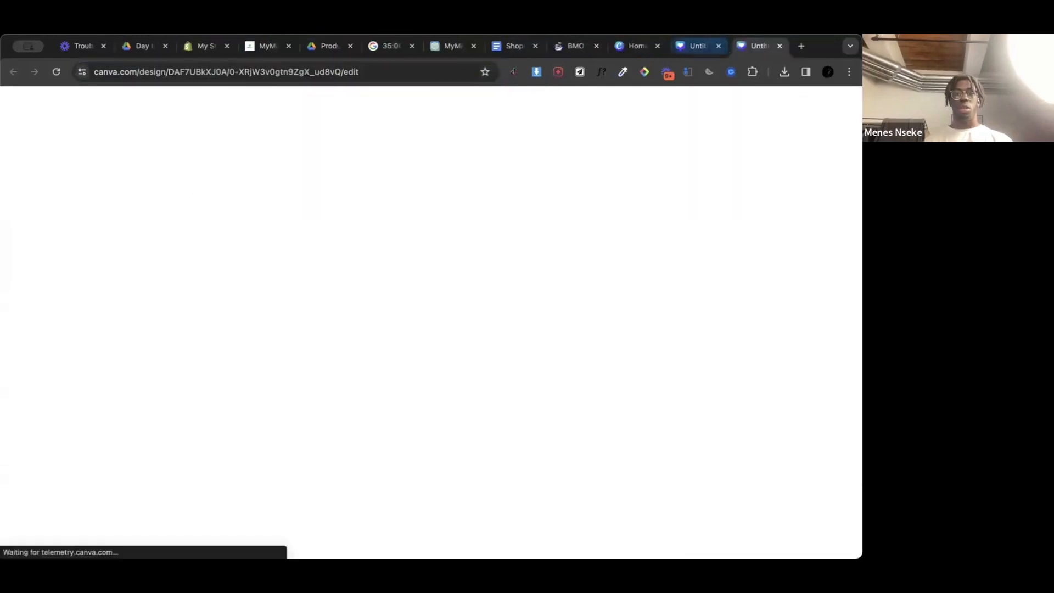
left_click(256, 44)
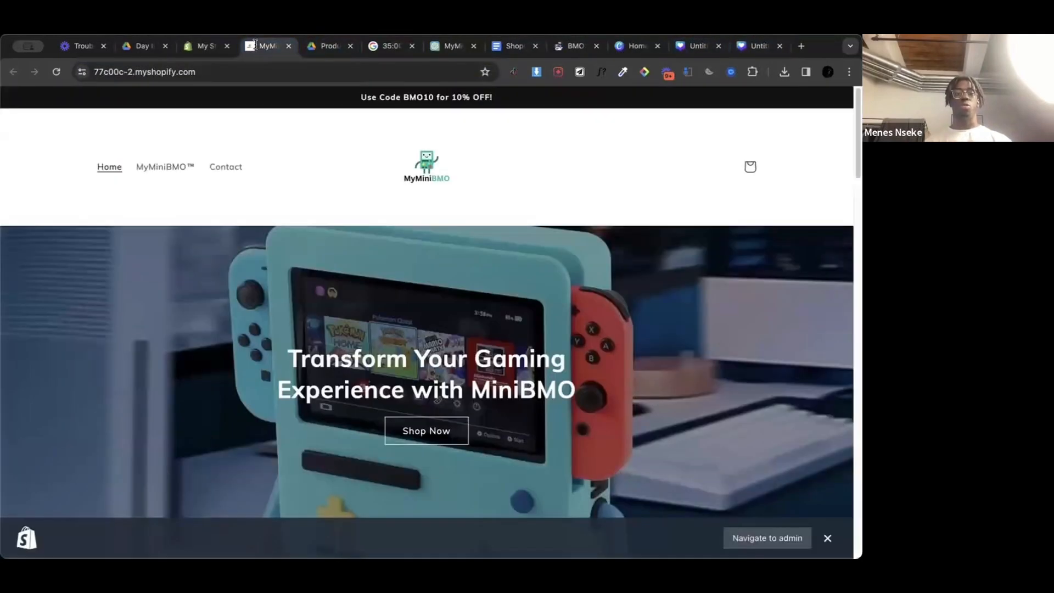
left_click(288, 46)
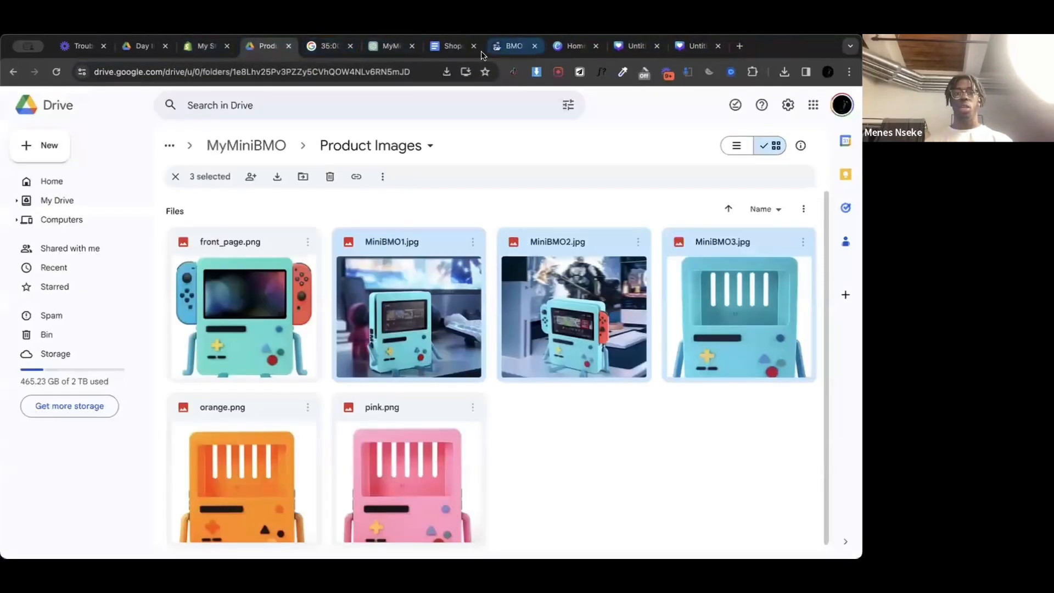
Step: Switch to Canva and look through the open Mobile Video designs for the product GIF
left_click(511, 46)
left_click(569, 46)
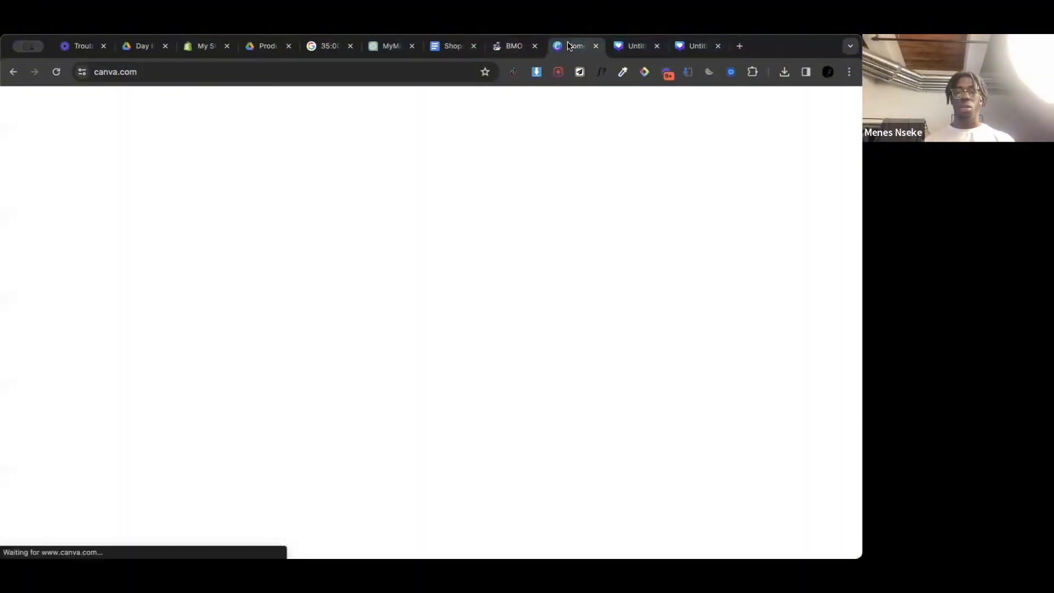
left_click(695, 48)
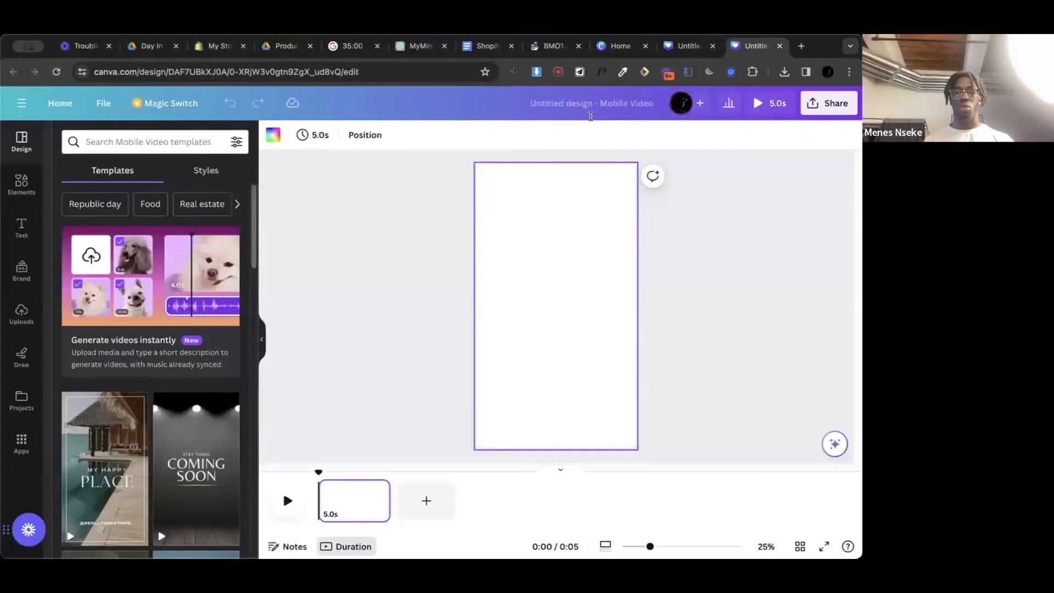
left_click(691, 50)
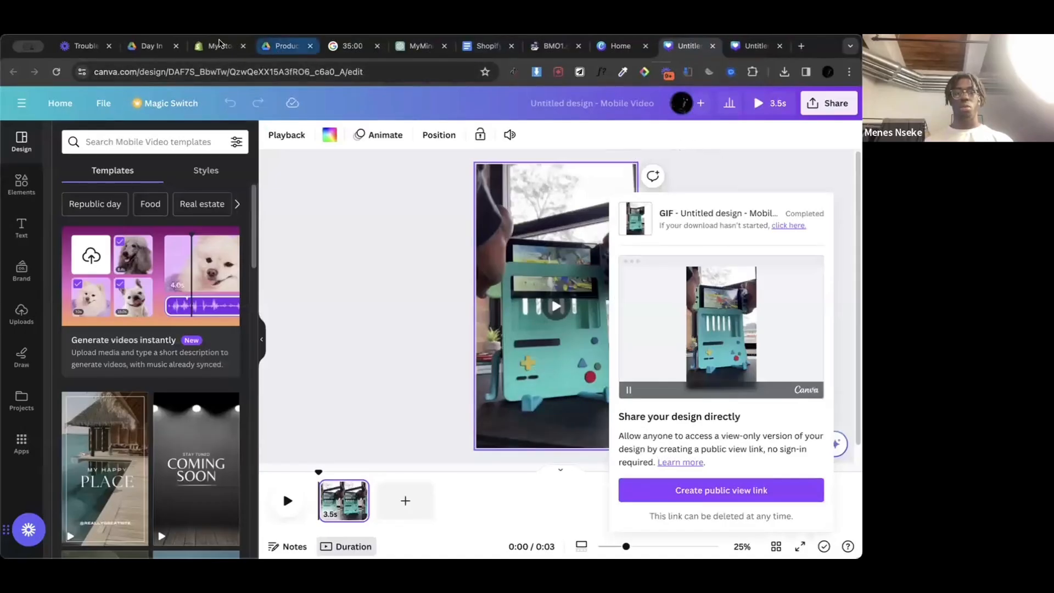
Step: Switch back to the Shopify admin, customize the Plugnplay theme and select the home page's "Adventure Time, Game Time" row
left_click(219, 45)
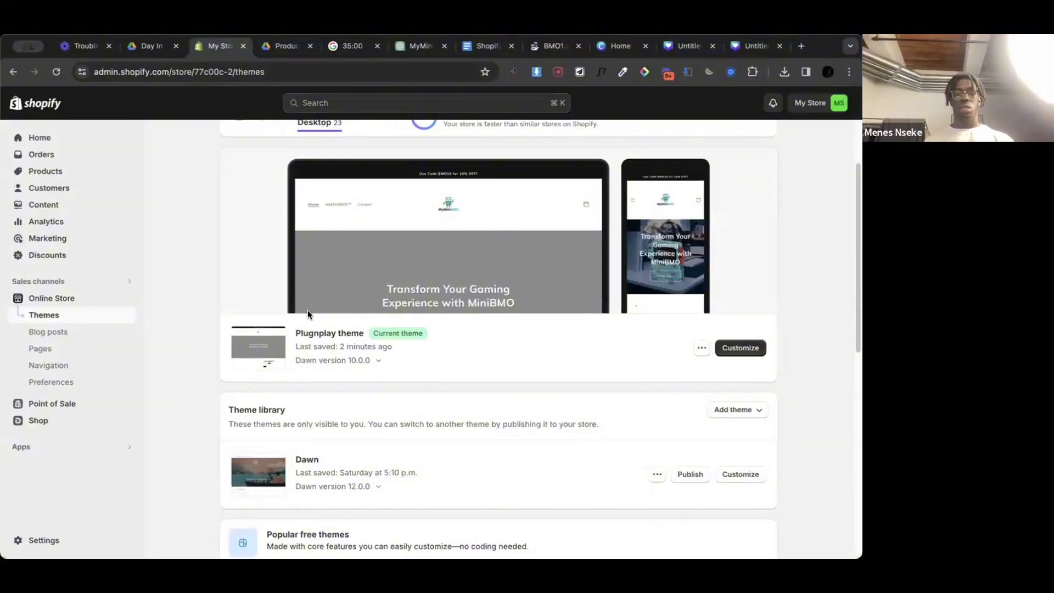
scroll(307, 314, "up", 3)
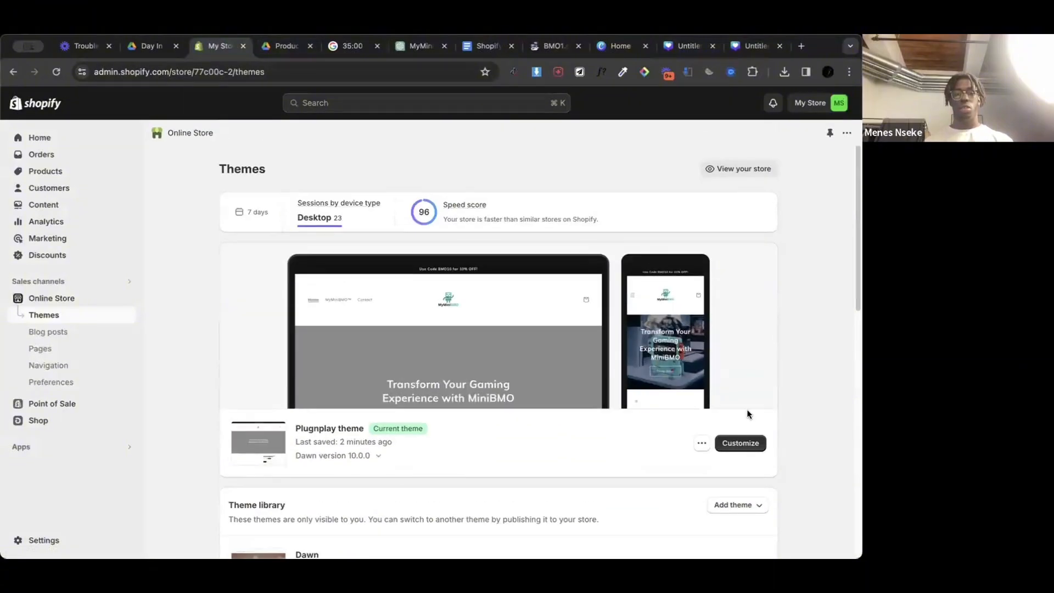
left_click(744, 444)
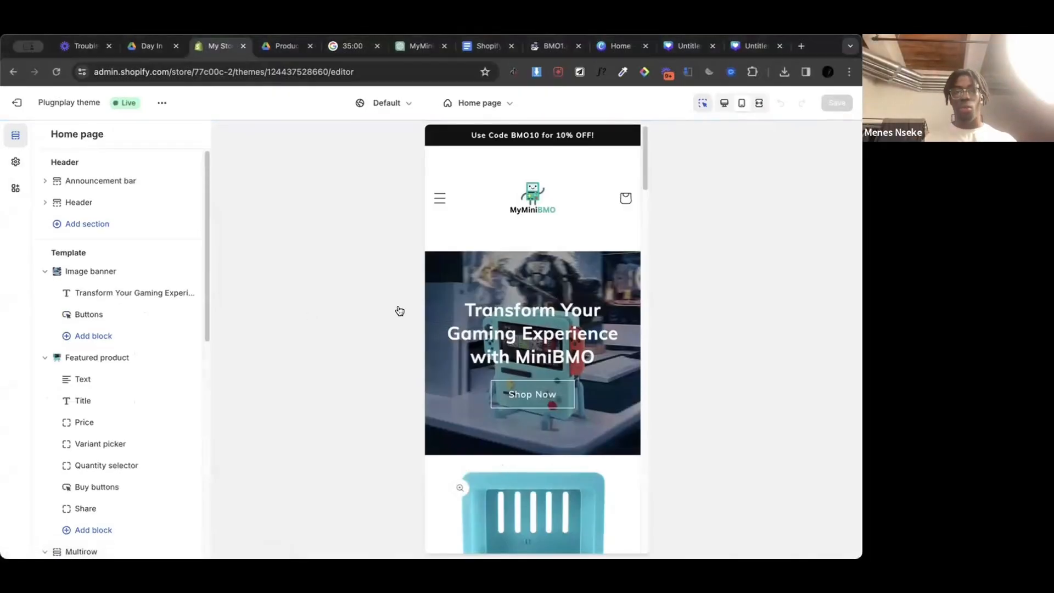
scroll(465, 438, "down", 10)
scroll(466, 439, "up", 3)
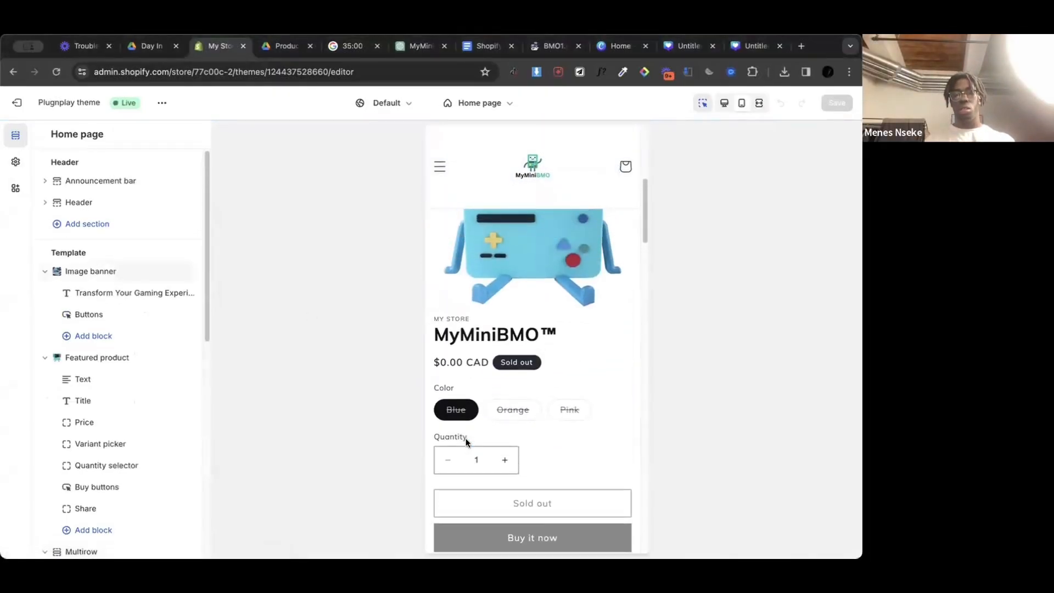
scroll(466, 438, "down", 7)
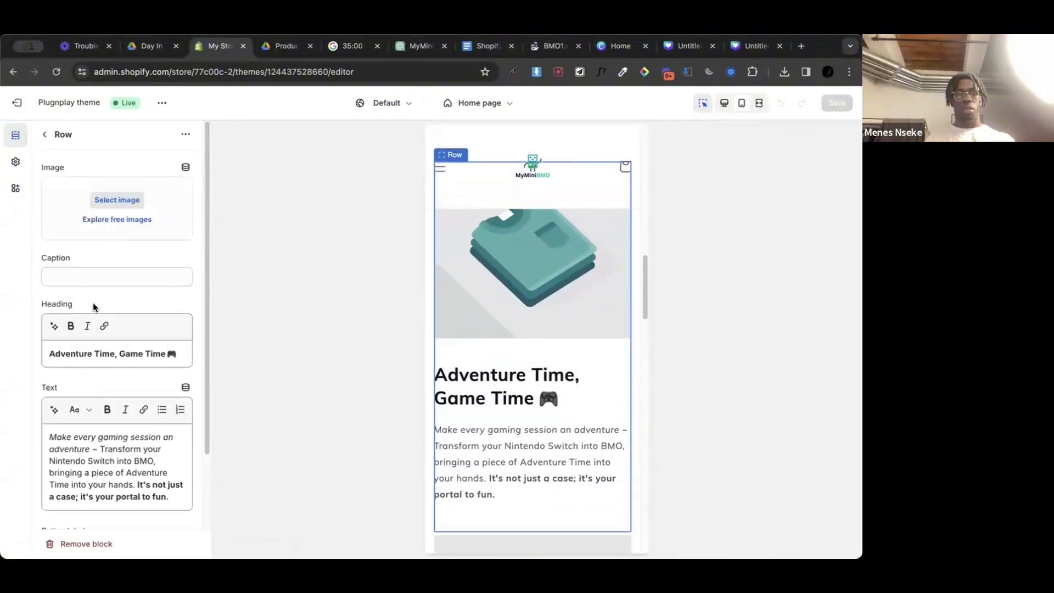
Step: Try to upload "Untitled design.gif" from Downloads as the image for the "Adventure Time, Game Time" row
left_click(113, 201)
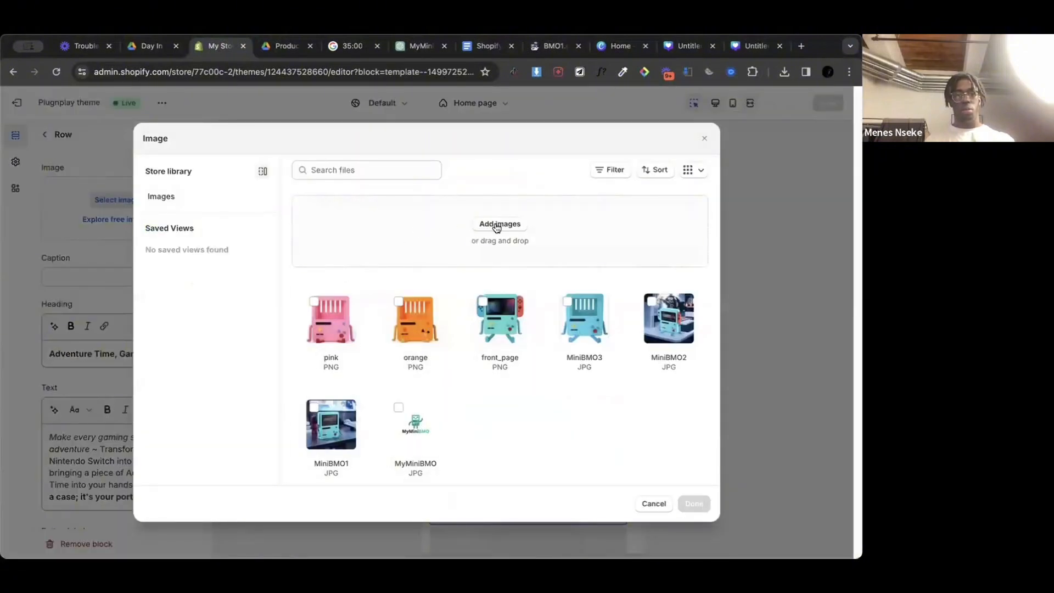
left_click(347, 256)
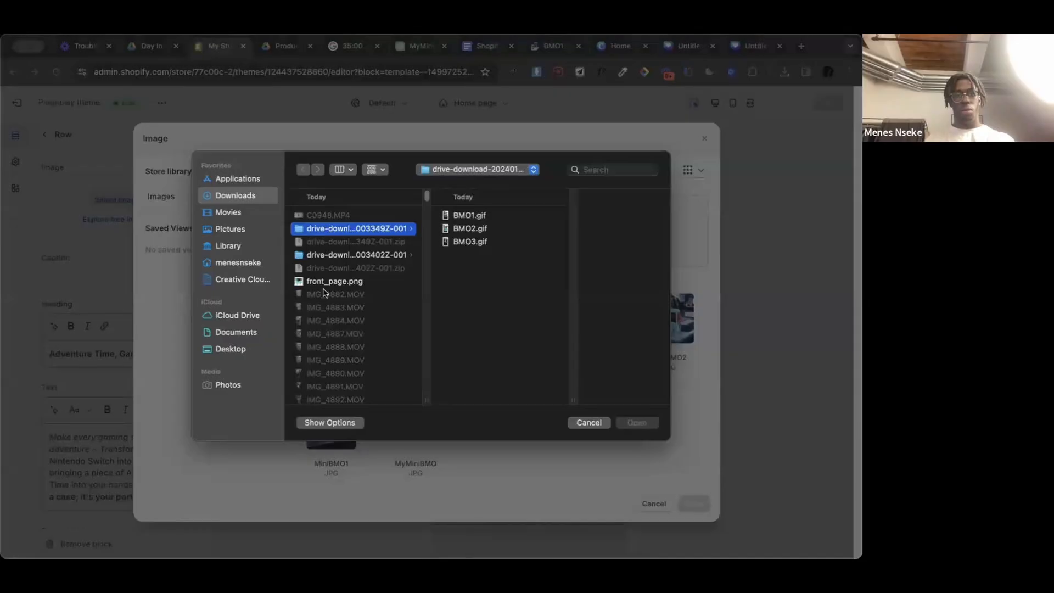
left_click(216, 192)
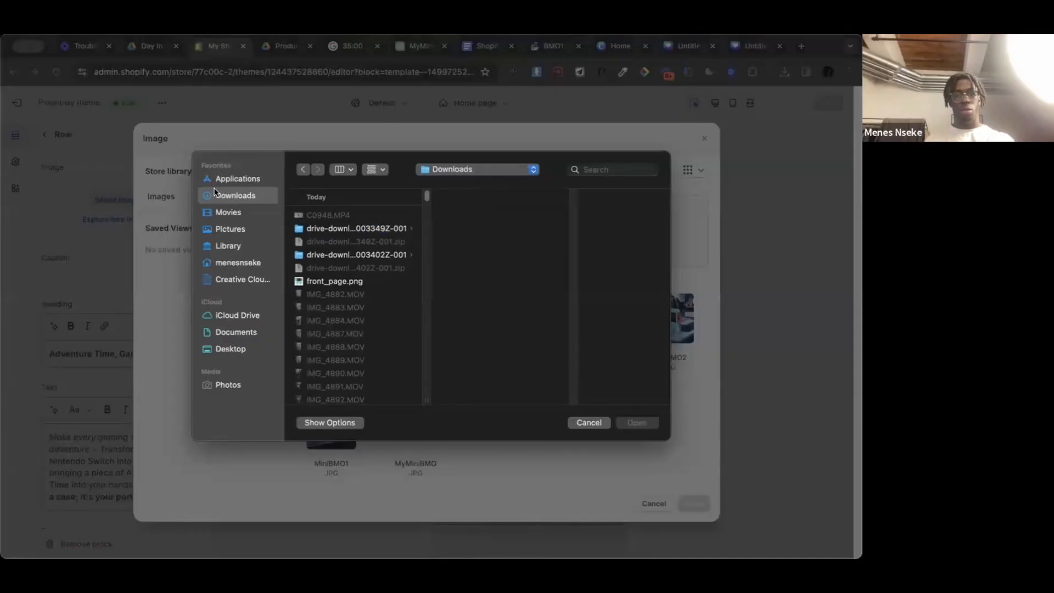
scroll(383, 332, "down", 10)
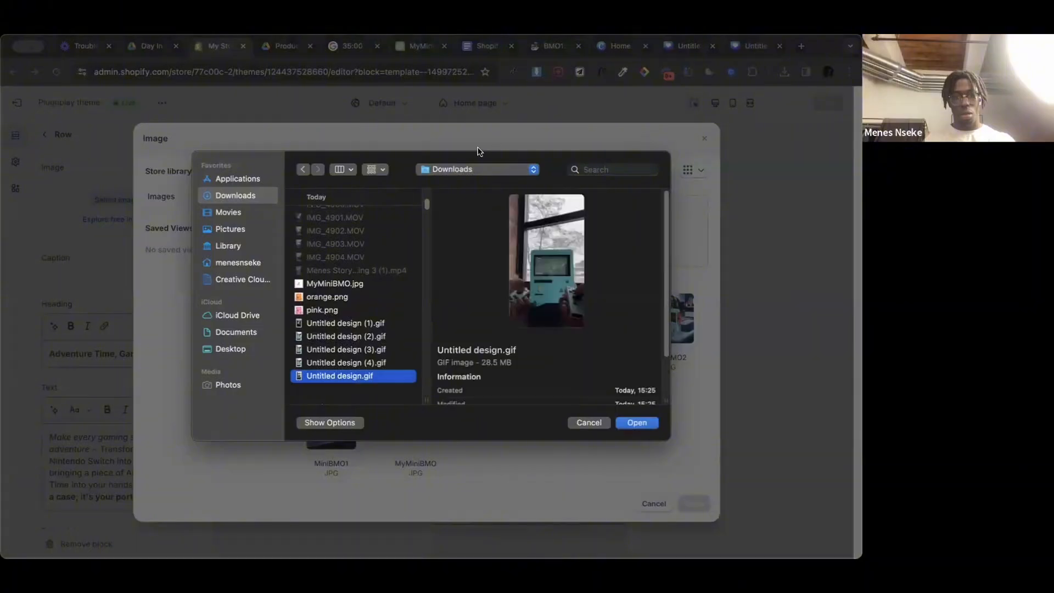
left_click(647, 430)
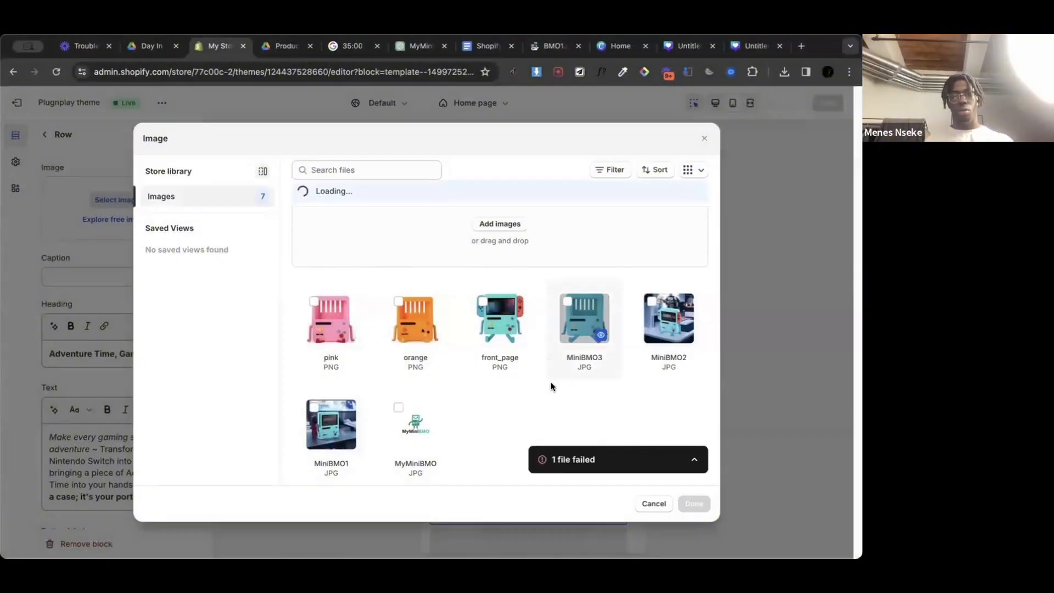
left_click(695, 460)
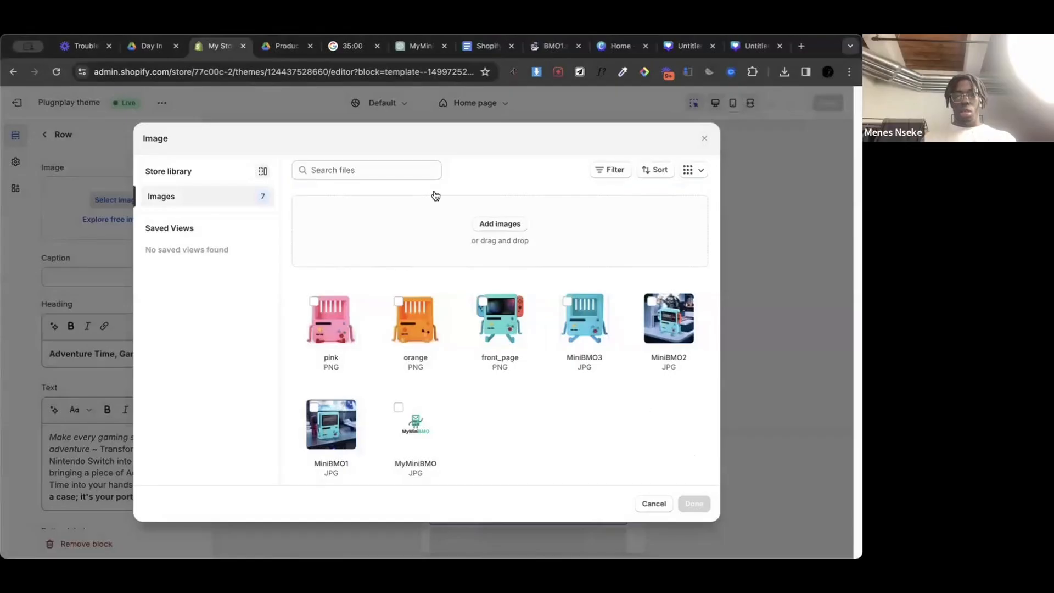
left_click(663, 505)
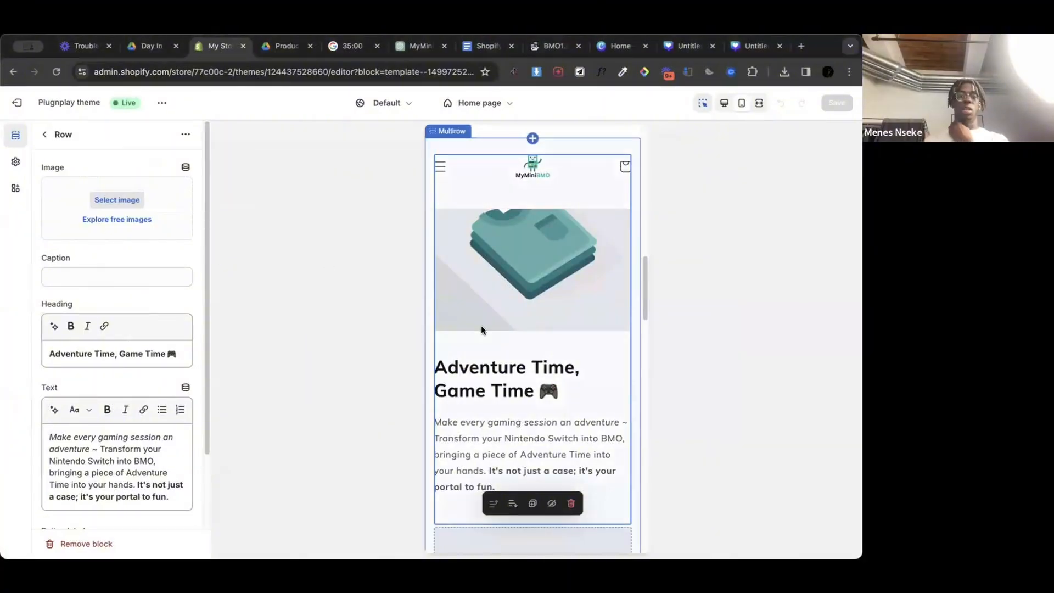
Step: Review the mobile home page preview, examining the image banner, featured product block and the placeholder images in the multirow section
scroll(481, 327, "up", 5)
scroll(481, 329, "up", 4)
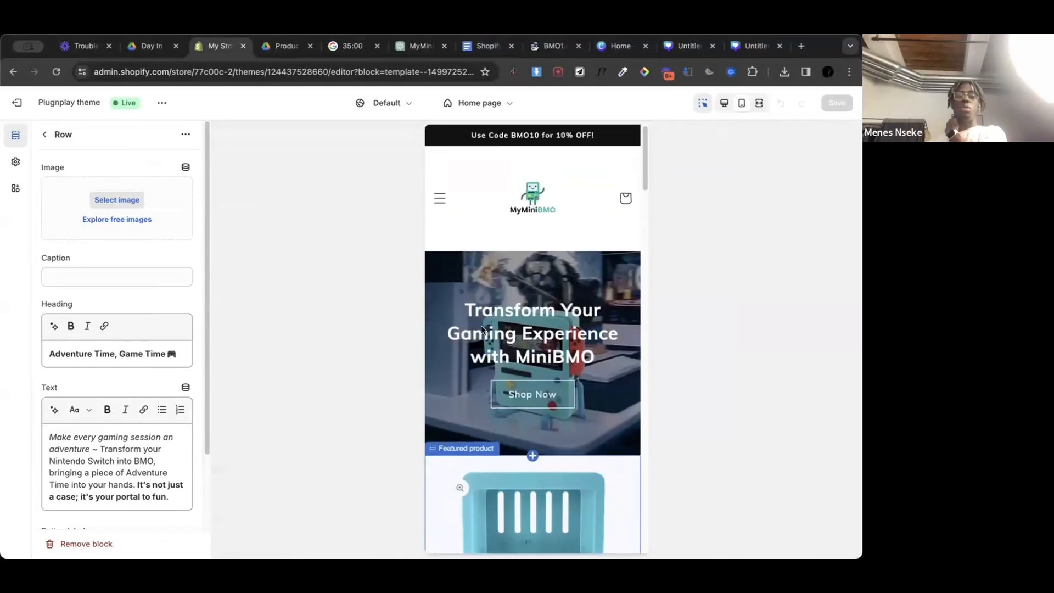
scroll(481, 329, "down", 18)
scroll(482, 329, "down", 15)
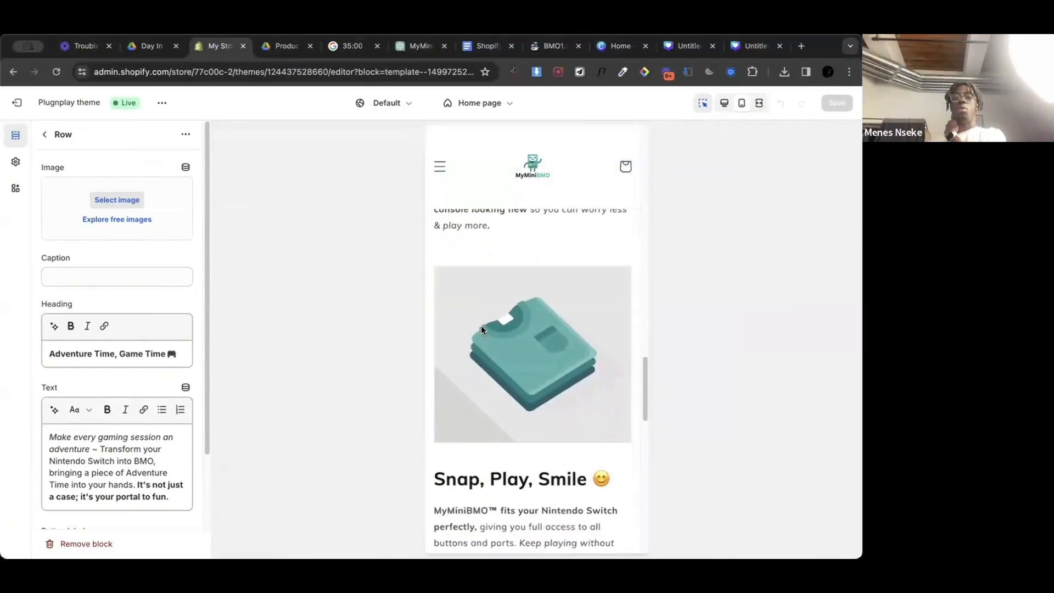
scroll(481, 329, "up", 15)
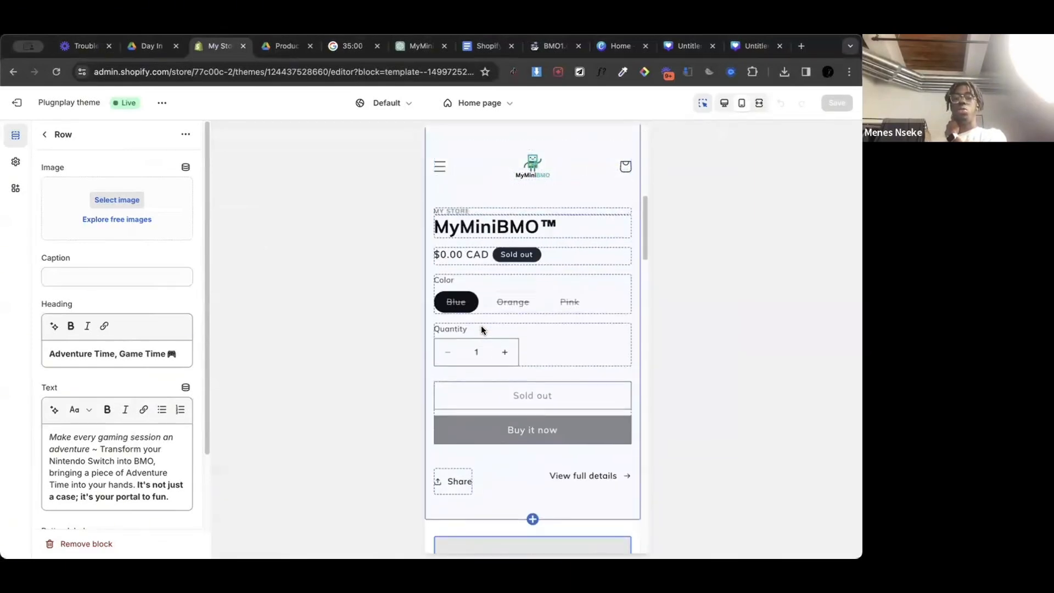
scroll(507, 338, "up", 5)
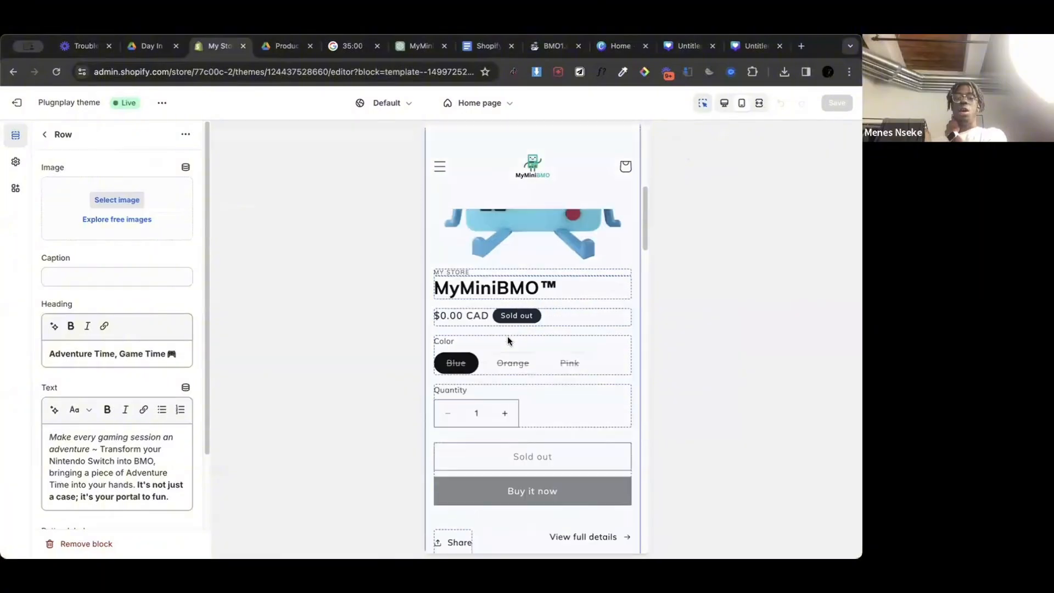
scroll(508, 340, "down", 10)
scroll(499, 463, "up", 3)
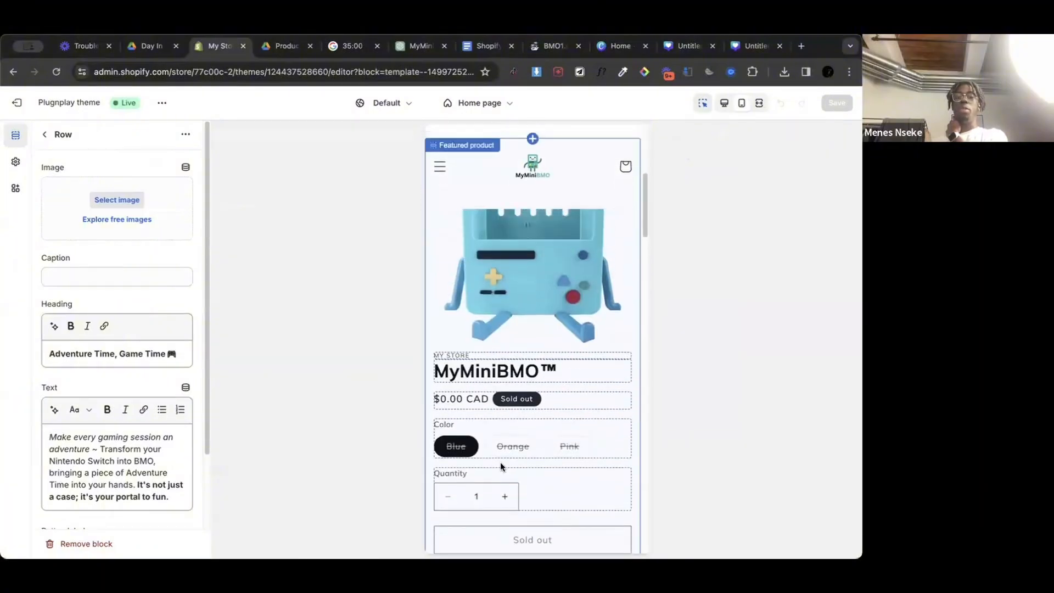
scroll(588, 384, "down", 2)
scroll(533, 460, "down", 3)
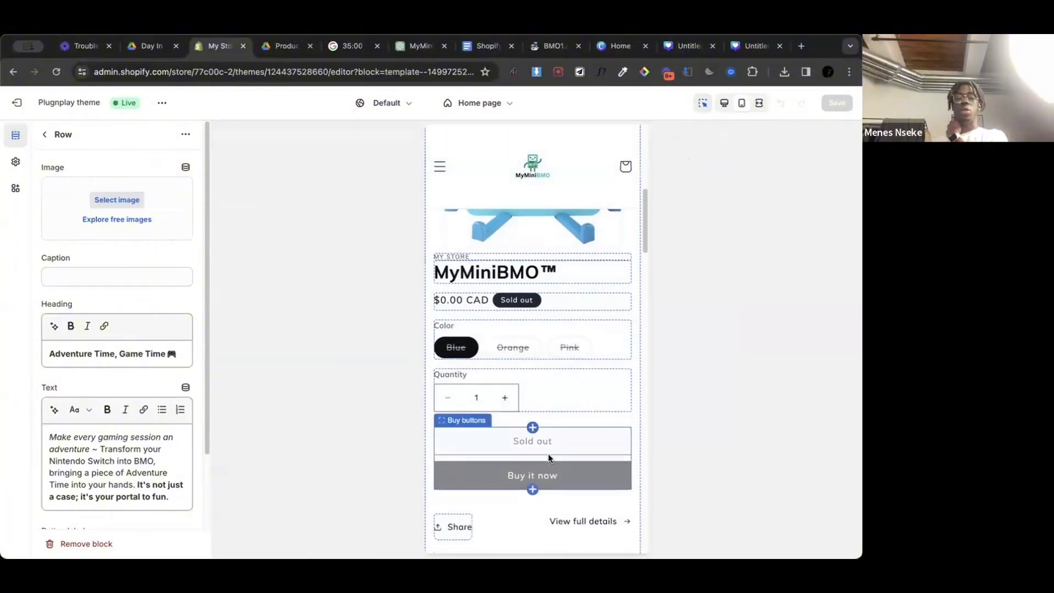
scroll(541, 377, "down", 8)
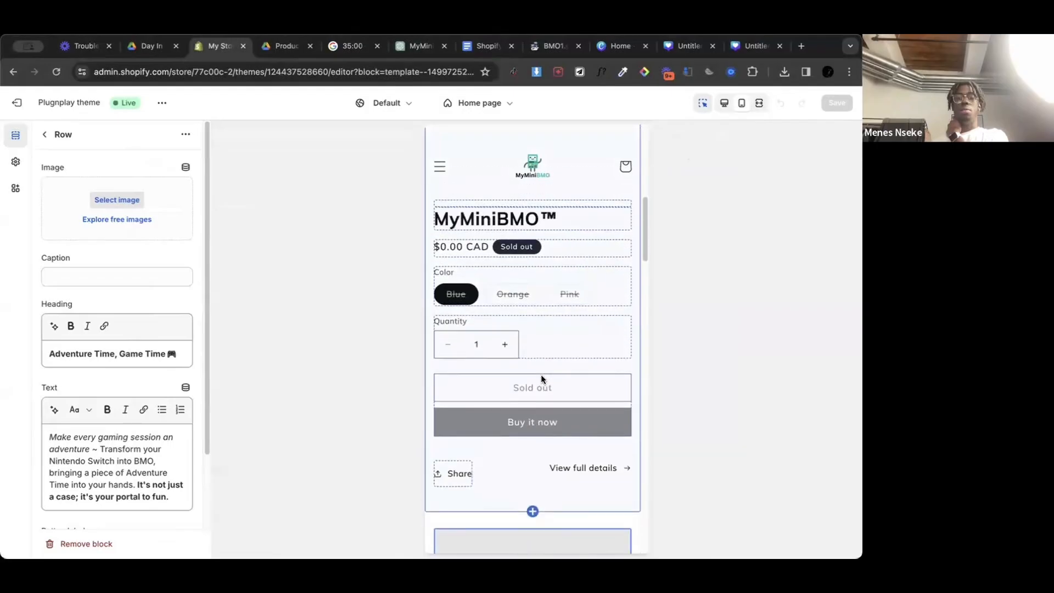
scroll(541, 374, "up", 4)
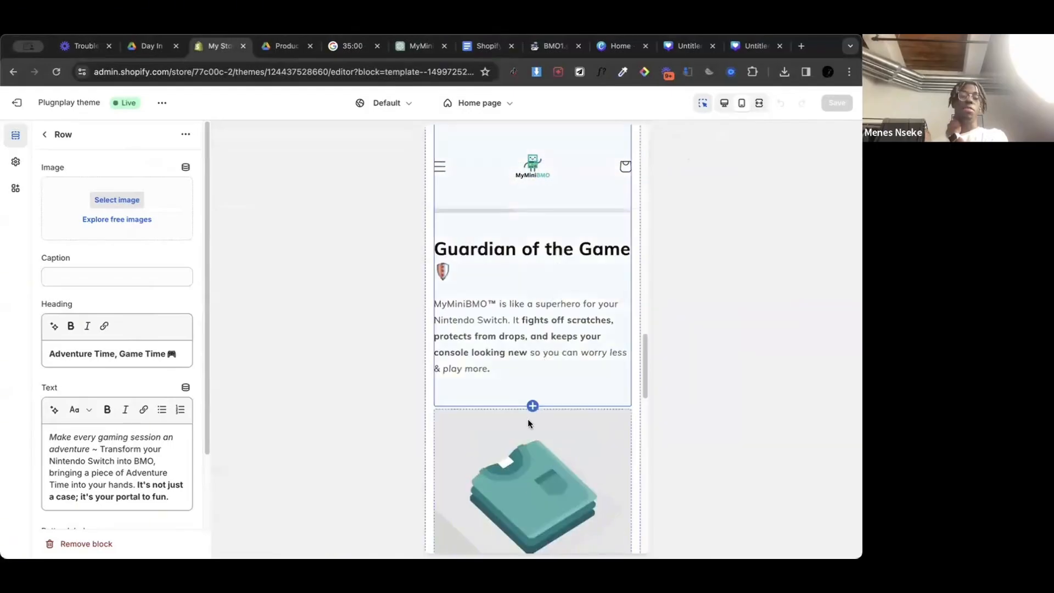
Step: Review the rest of the mobile home page preview, from the multirow section through the shipping and FAQ sections to the footer
scroll(529, 418, "down", 8)
scroll(528, 418, "down", 5)
scroll(526, 352, "up", 3)
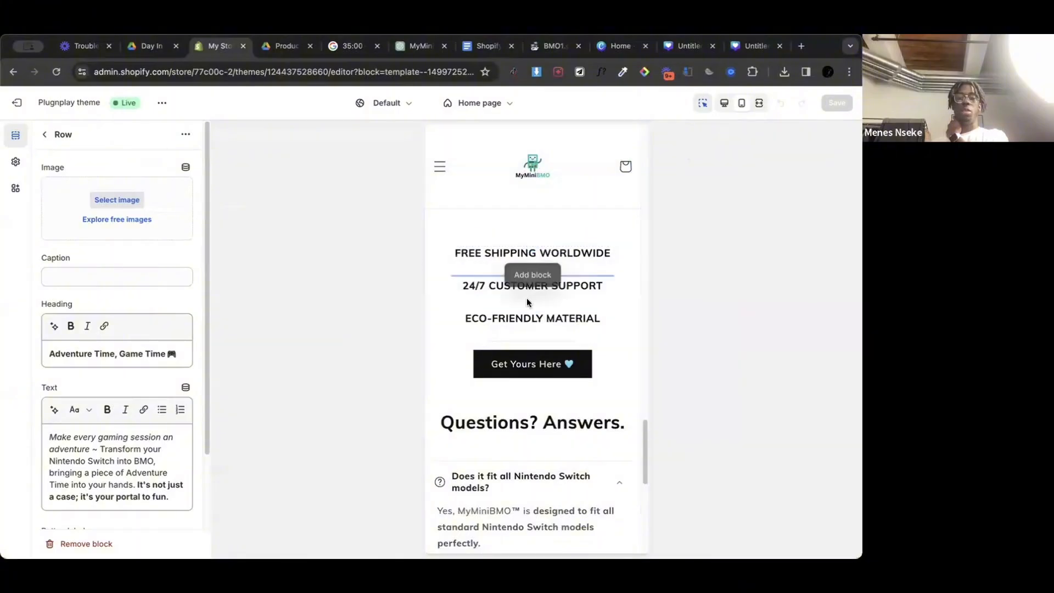
scroll(520, 343, "down", 7)
scroll(519, 343, "down", 2)
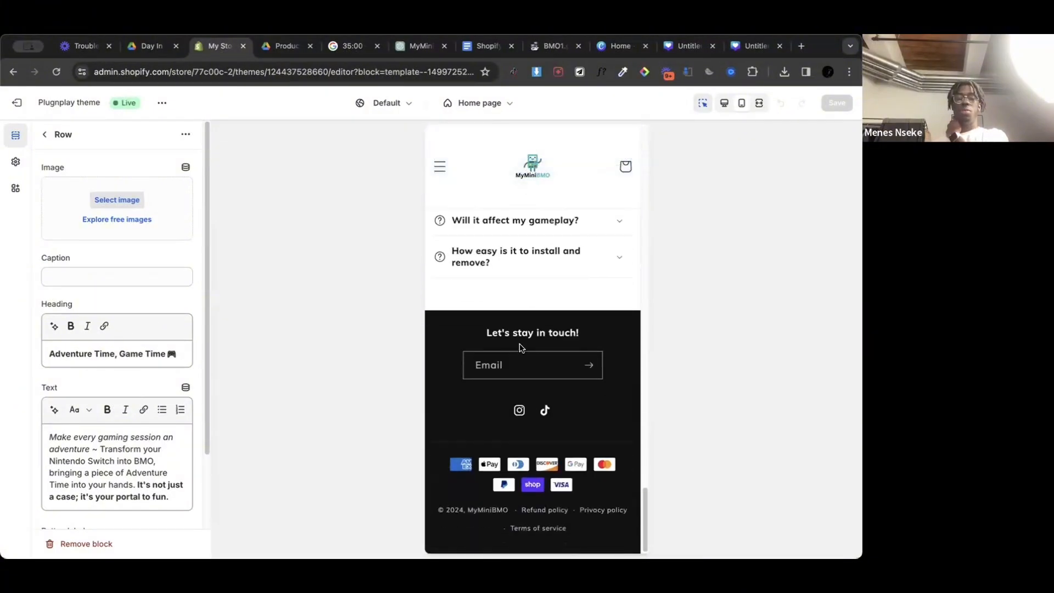
scroll(519, 343, "up", 15)
scroll(519, 344, "up", 4)
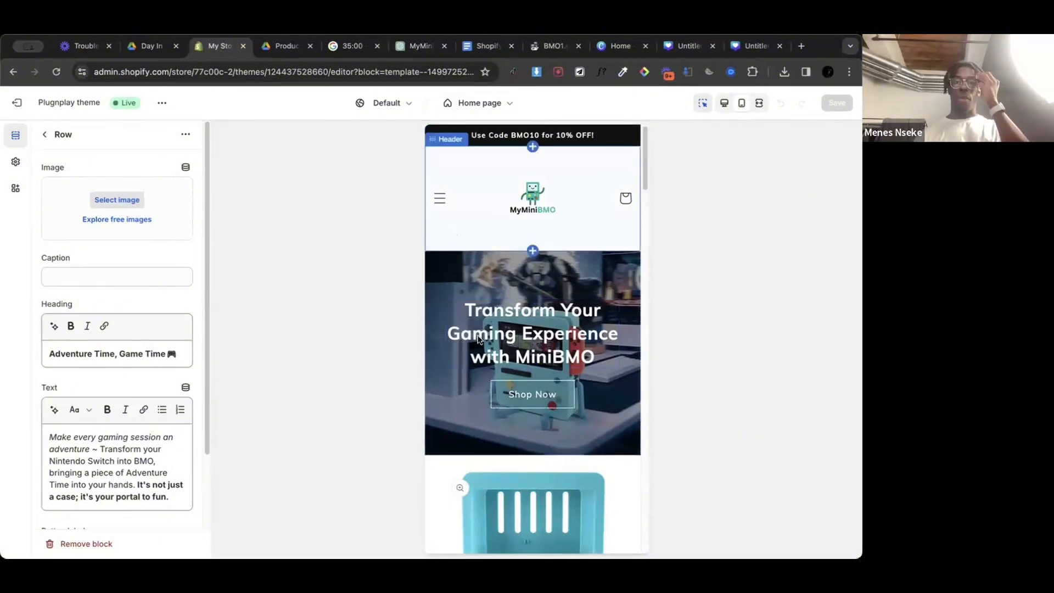
Step: Open the color options in the theme settings and add a new color scheme
left_click(17, 183)
left_click(22, 167)
left_click(19, 185)
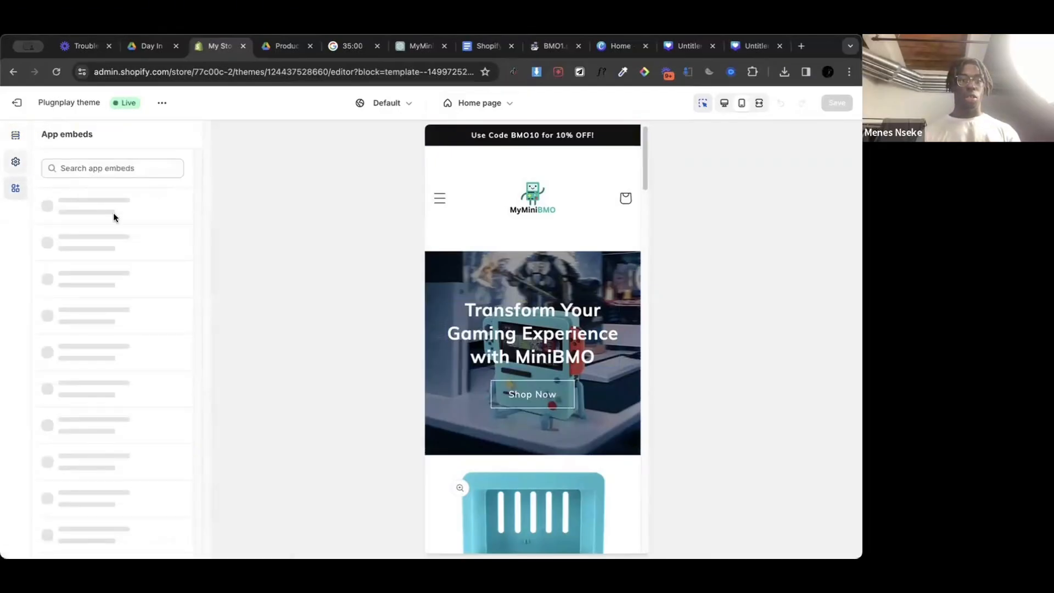
left_click(10, 167)
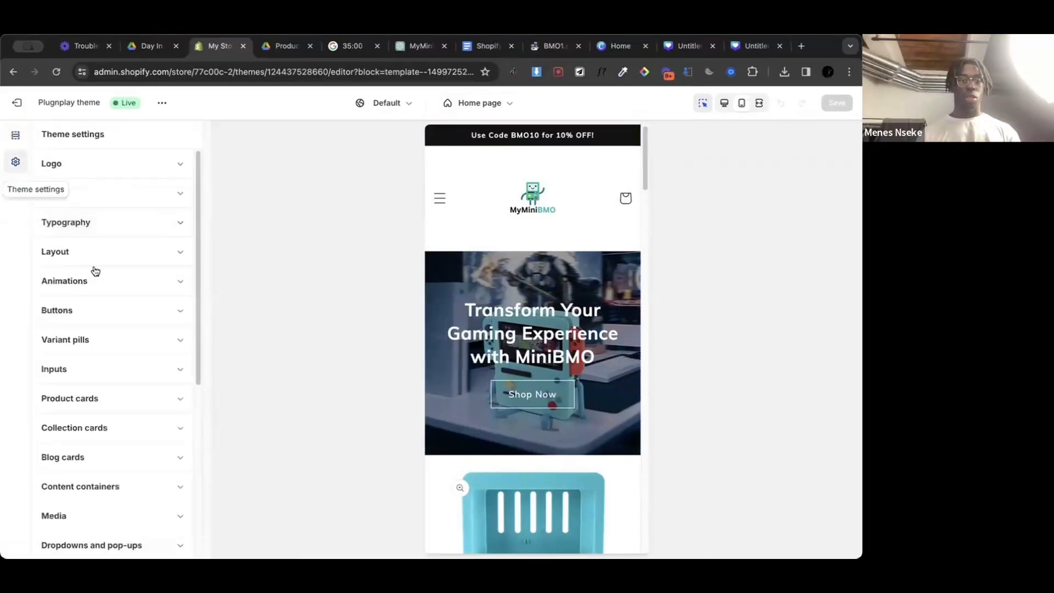
left_click(182, 192)
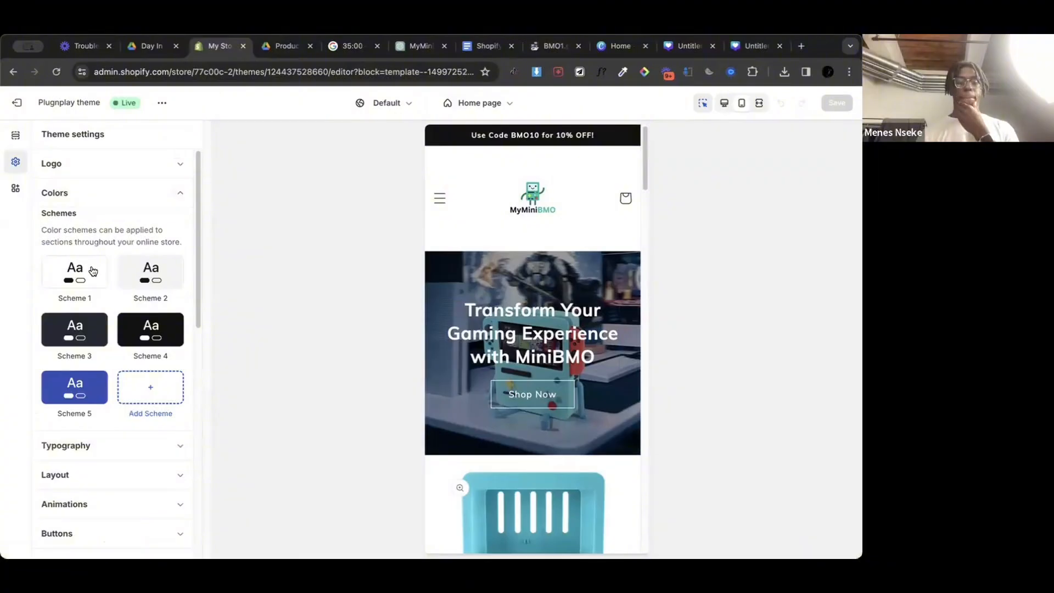
left_click(148, 384)
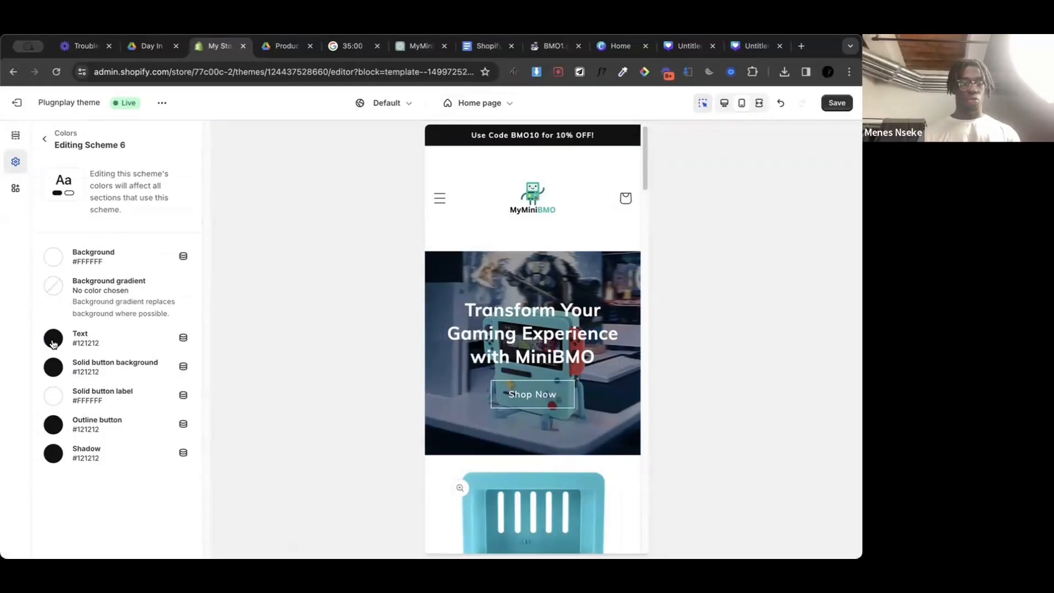
Step: Switch to Canva, open the MyMiniBMO logo design and look up the hex code of the "BMO" lettering's color
left_click(621, 46)
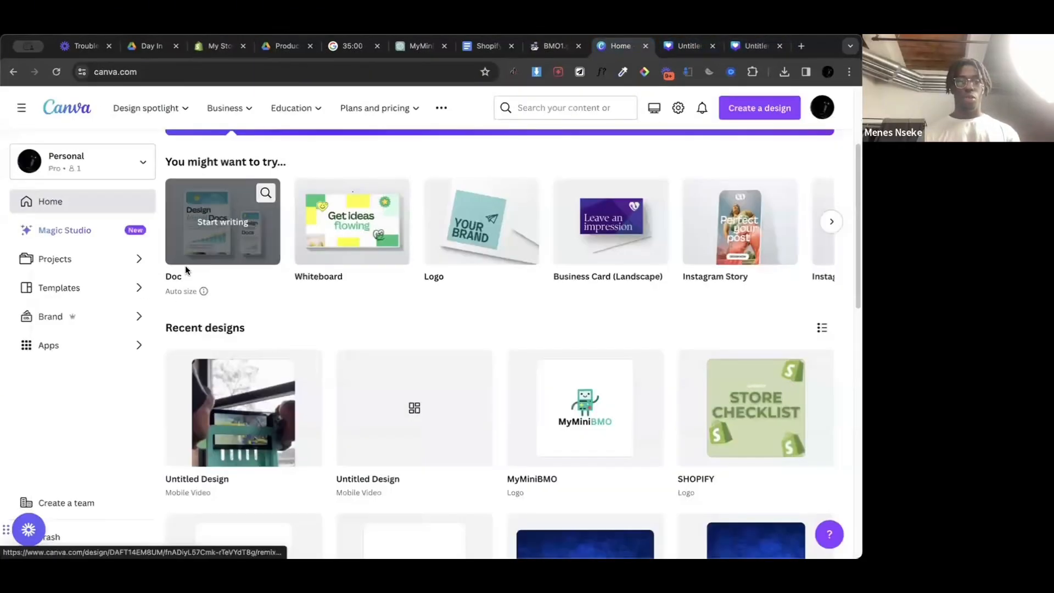
left_click(585, 408)
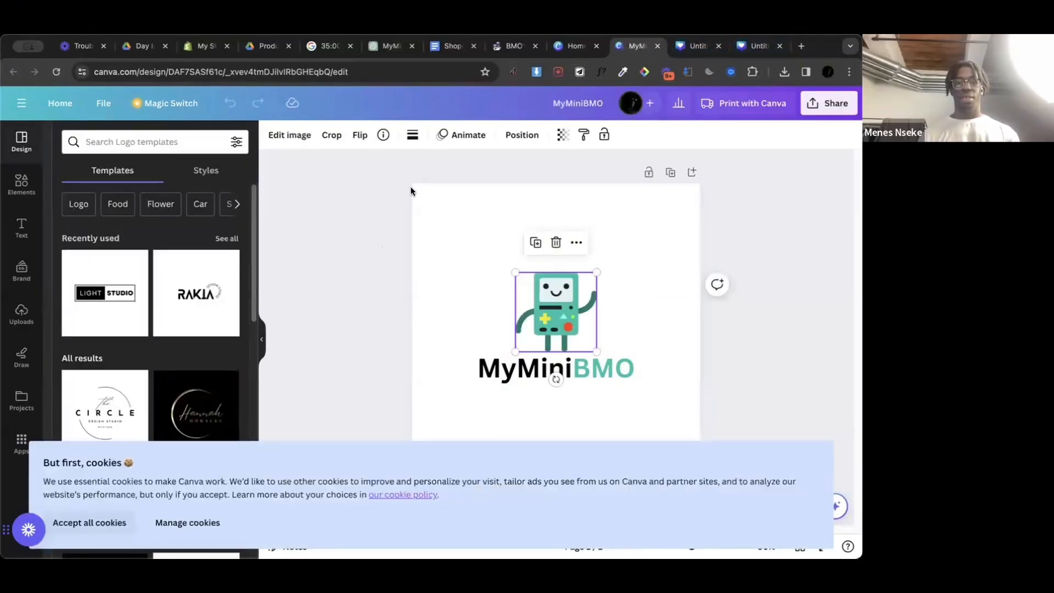
left_click(616, 369)
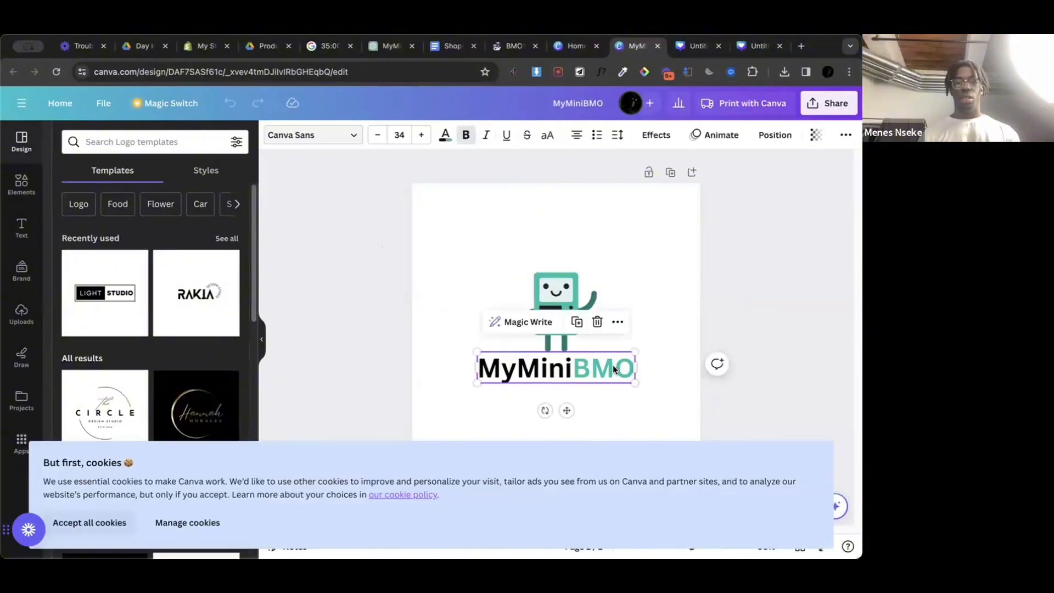
left_click(613, 371)
left_click(614, 370)
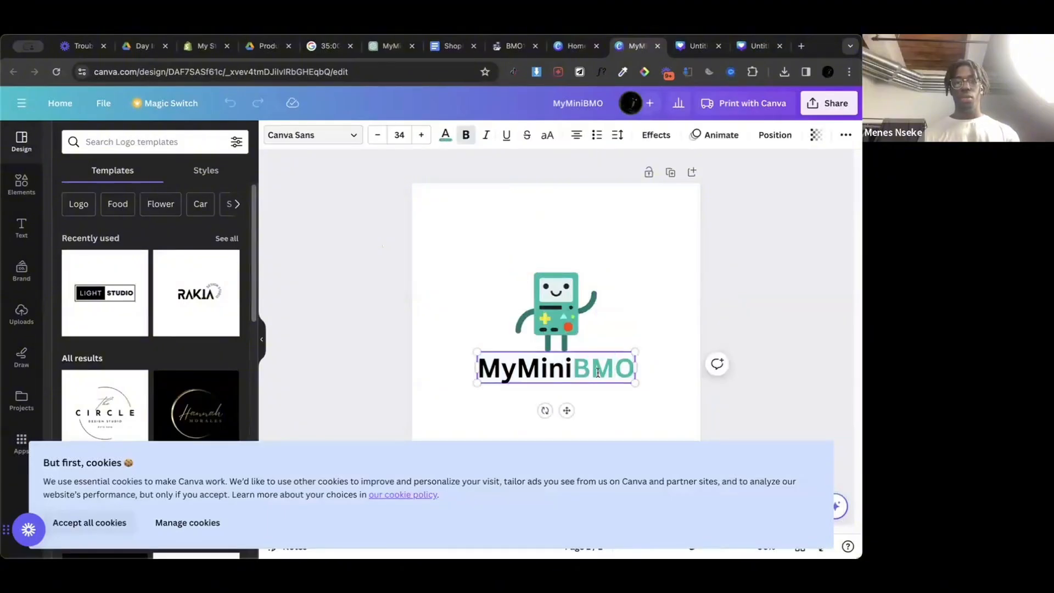
left_click(452, 138)
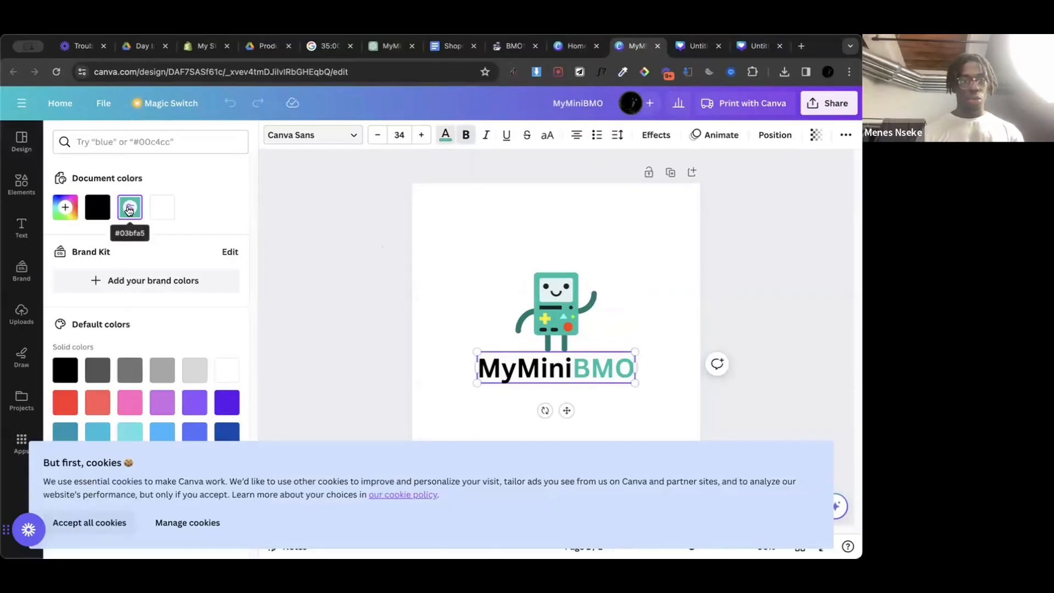
left_click(519, 47)
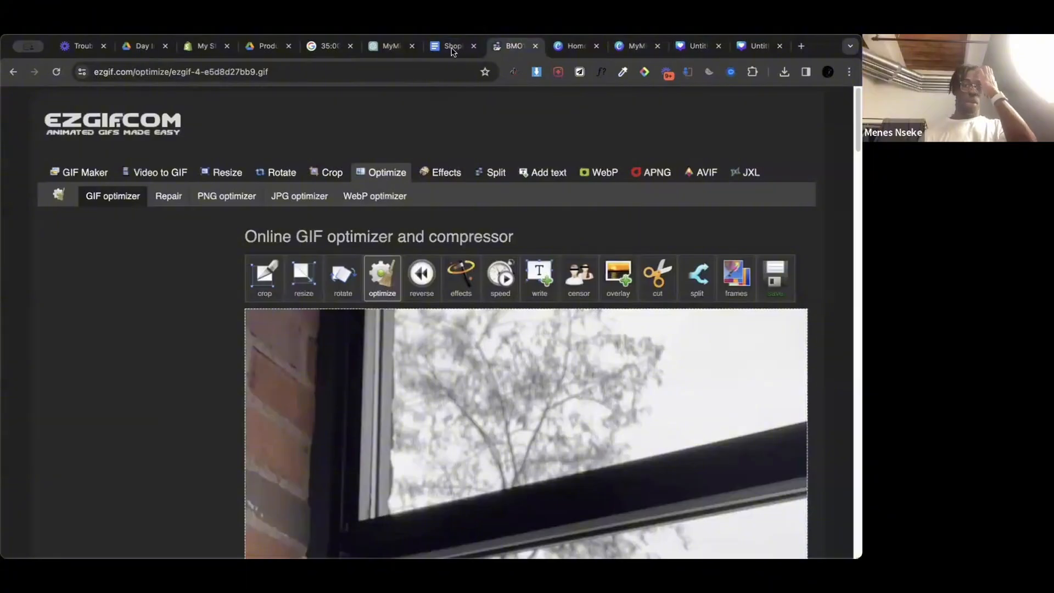
Step: Switch back to the Shopify theme editor and set the new color scheme's background to #03BFA5
left_click(204, 46)
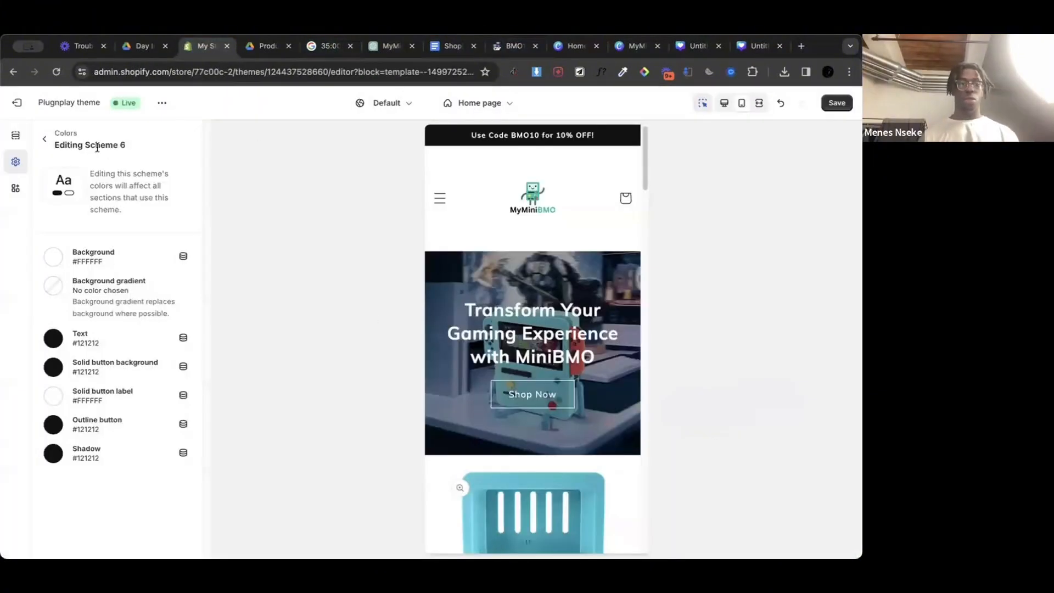
left_click(55, 256)
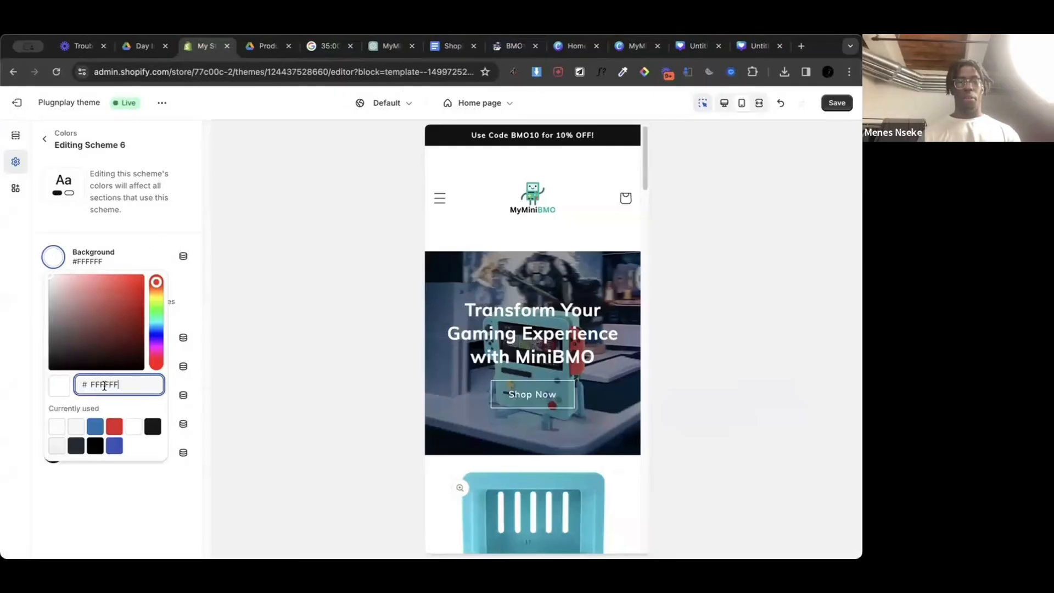
double_click(104, 386)
type("03bfa5")
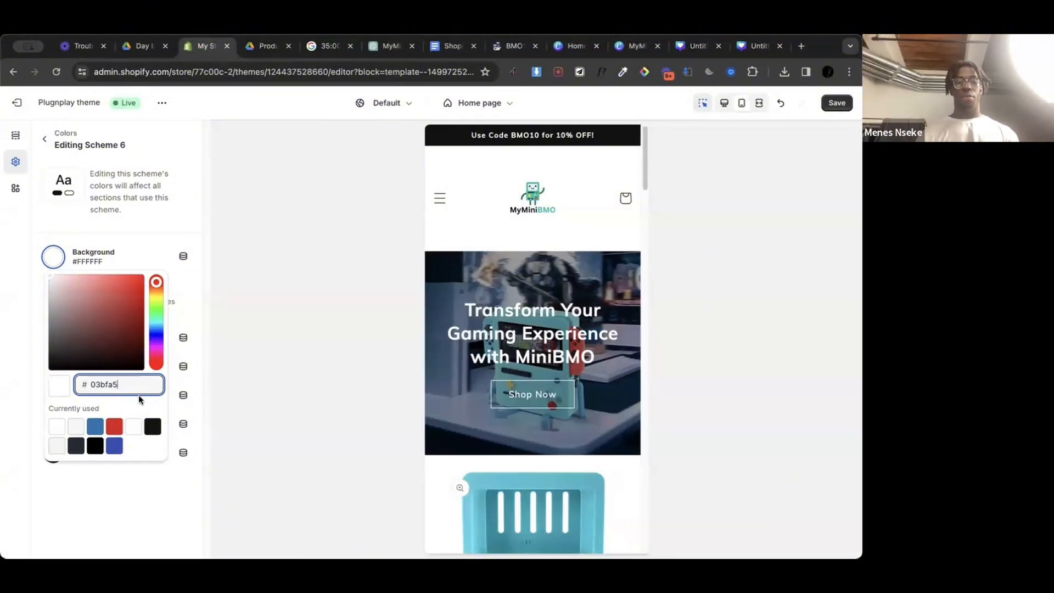
key("Return")
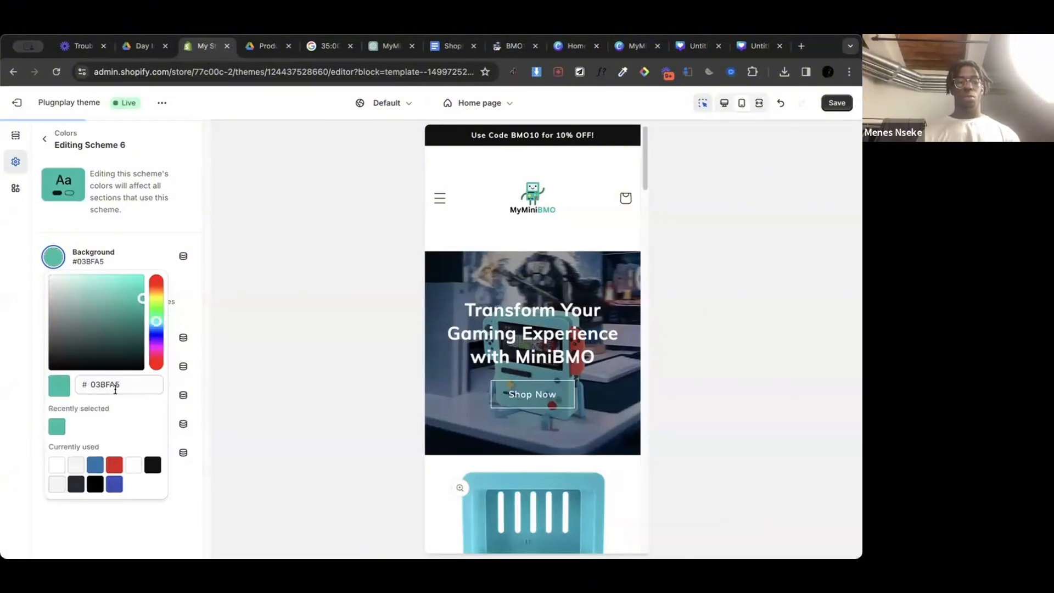
left_click(183, 217)
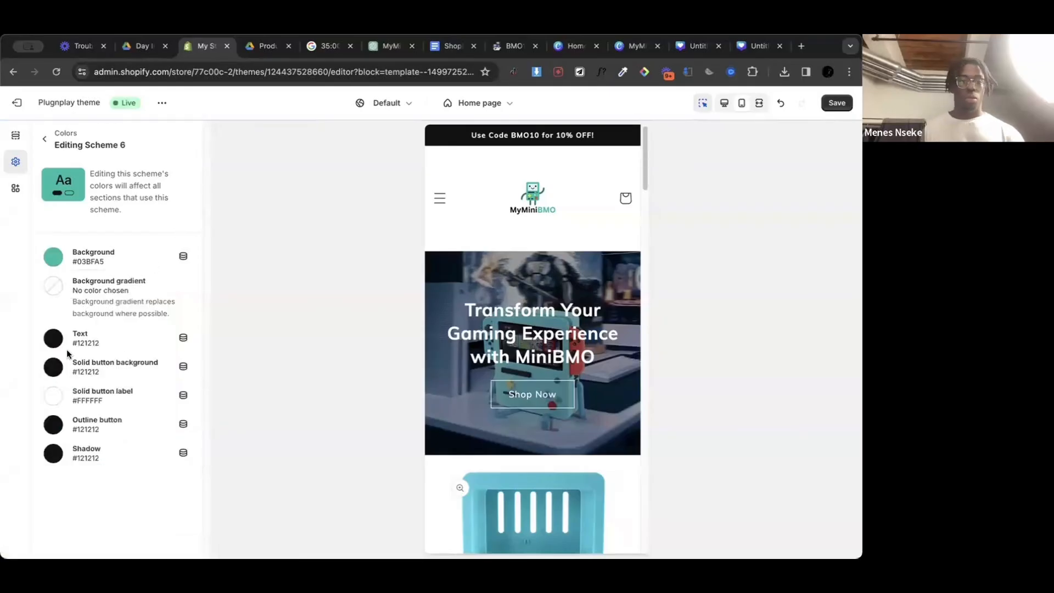
Step: Set the new color scheme's text color to white (#FFF) and check the home page preview
left_click(53, 339)
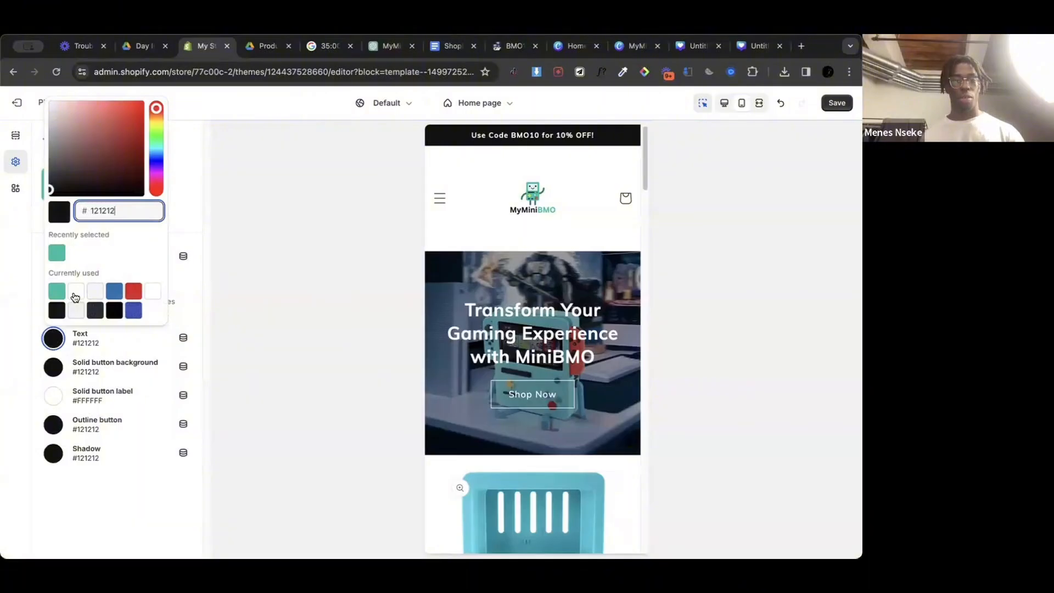
left_click(75, 297)
left_click(192, 193)
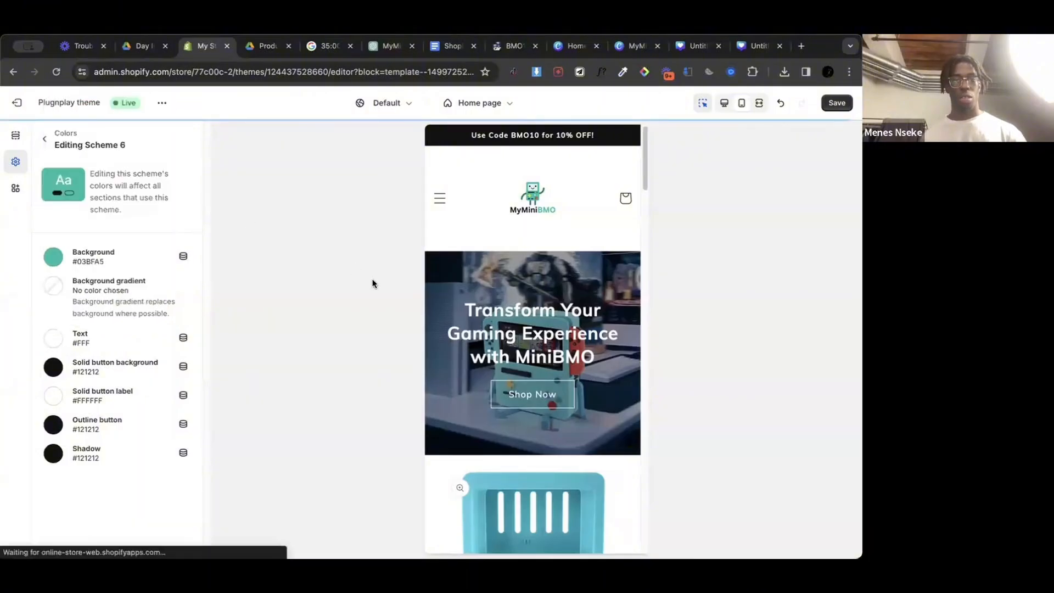
scroll(489, 325, "down", 15)
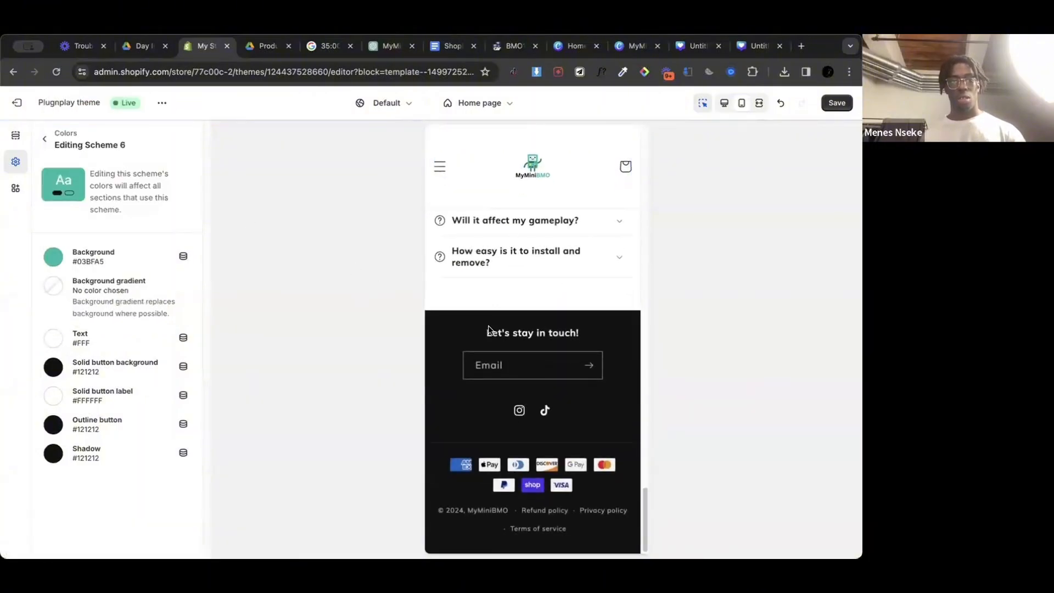
scroll(489, 327, "up", 15)
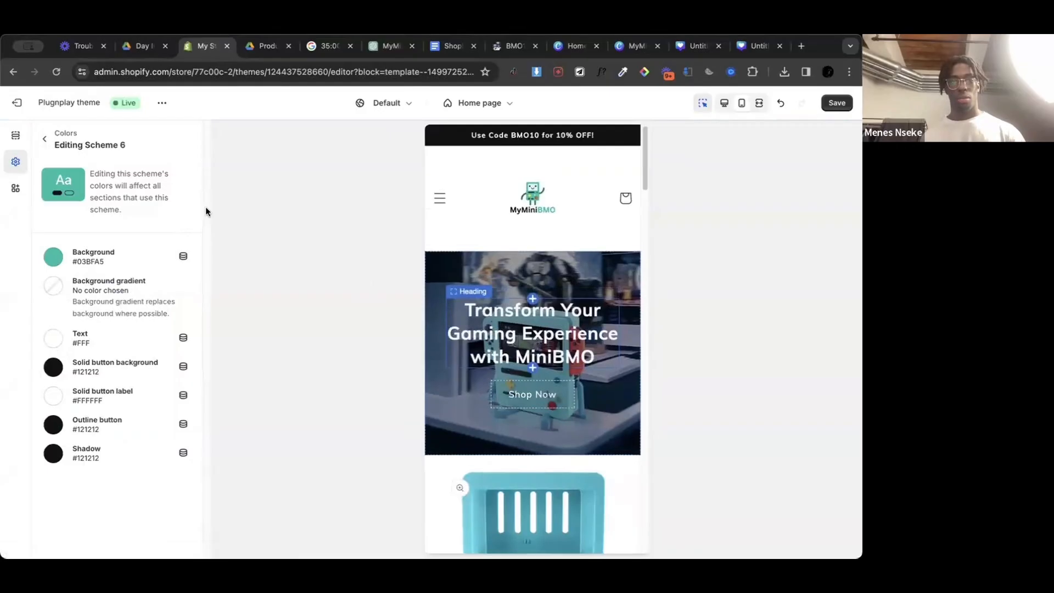
Step: Set the new scheme's solid button background to #03BFA5, keep the button label color, and return to the scheme list
left_click(53, 368)
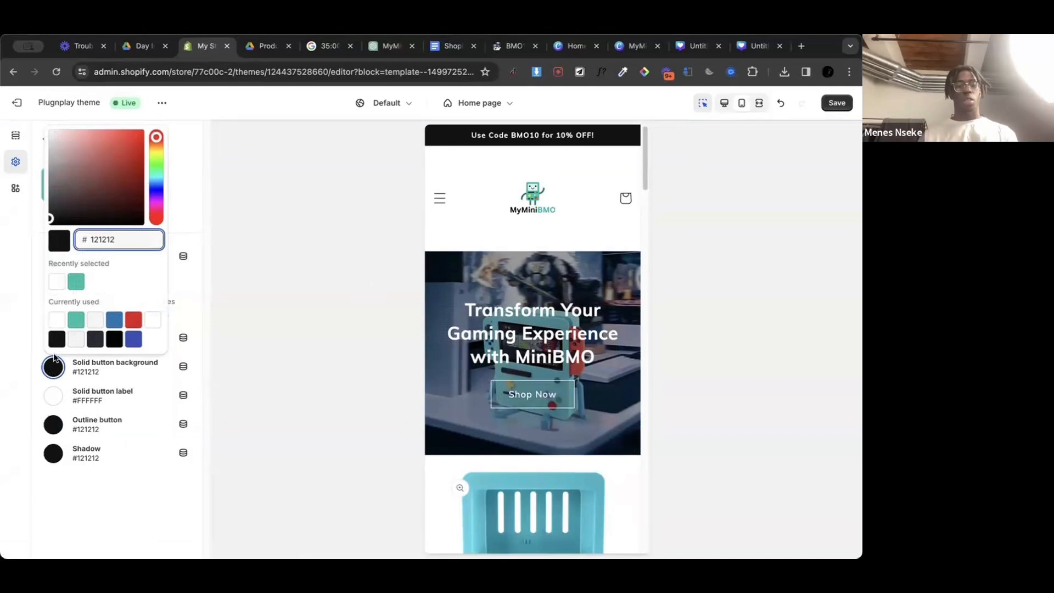
left_click(76, 281)
left_click(271, 279)
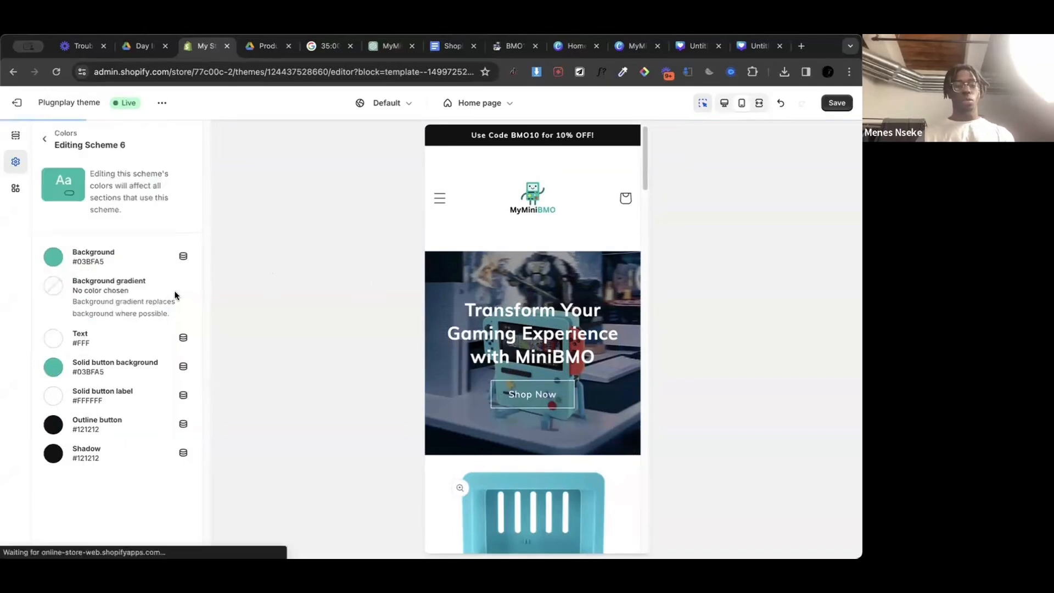
left_click(54, 396)
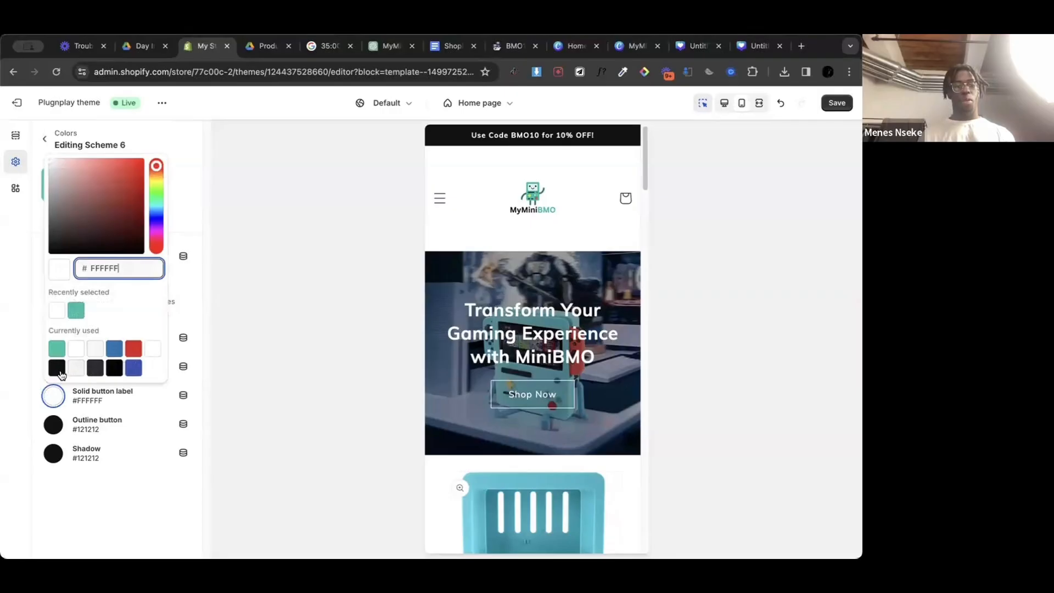
left_click(96, 410)
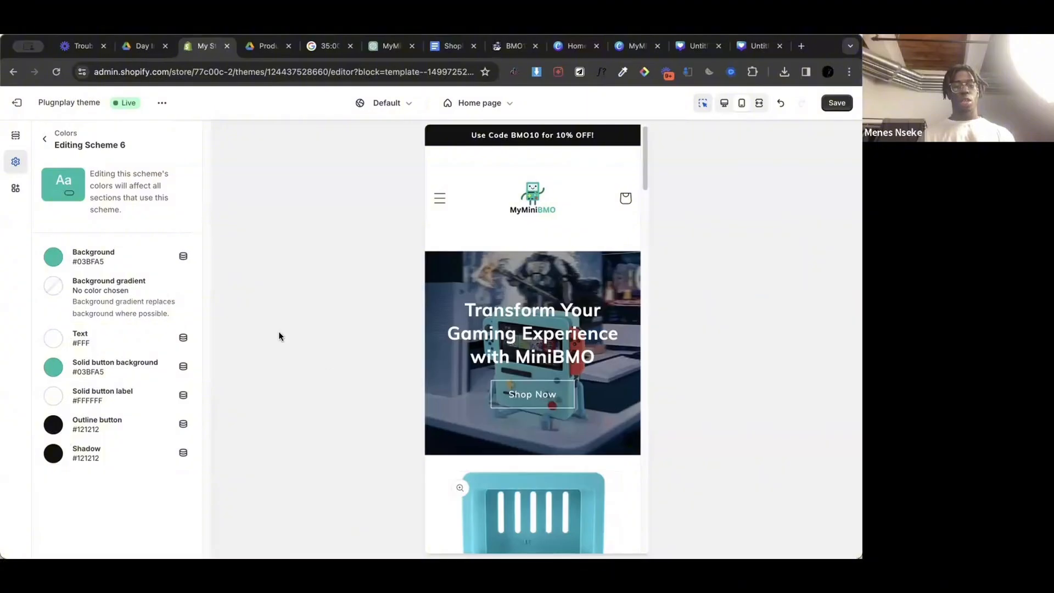
left_click(46, 142)
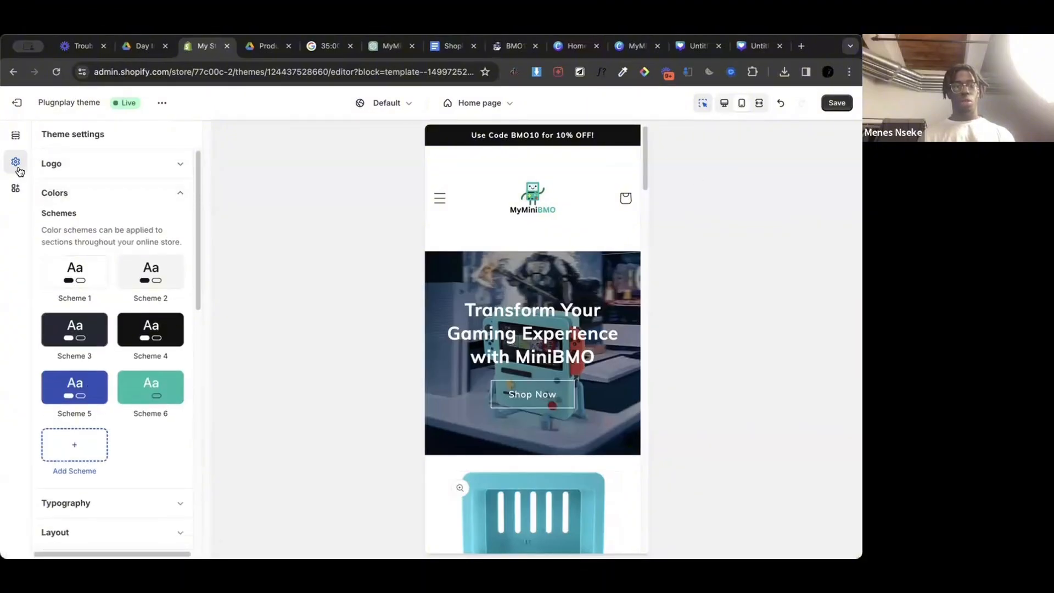
Step: Apply Scheme 6 to the home page's announcement bar
left_click(15, 135)
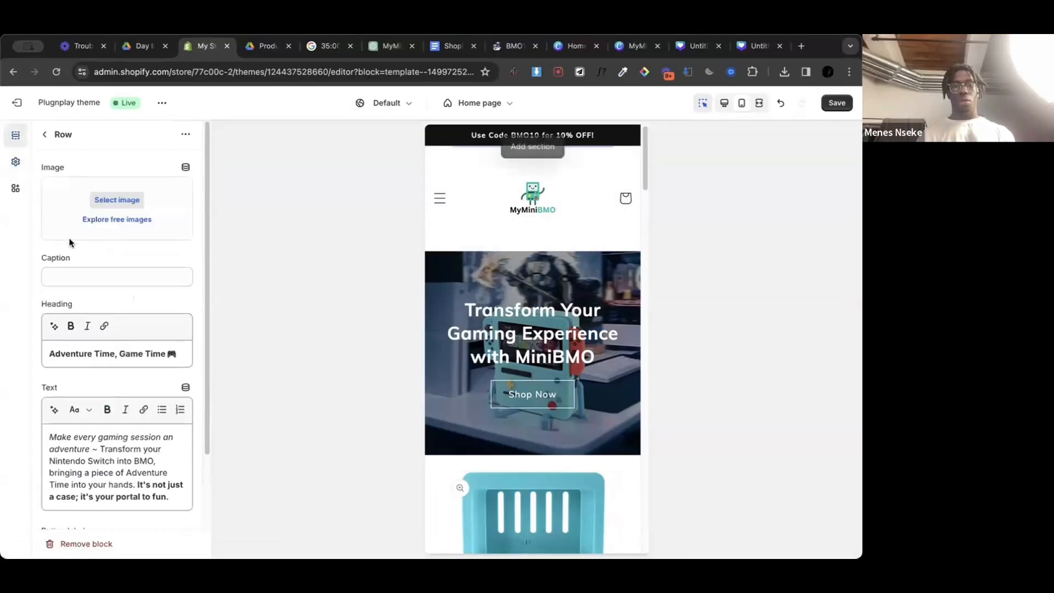
left_click(47, 136)
left_click(127, 181)
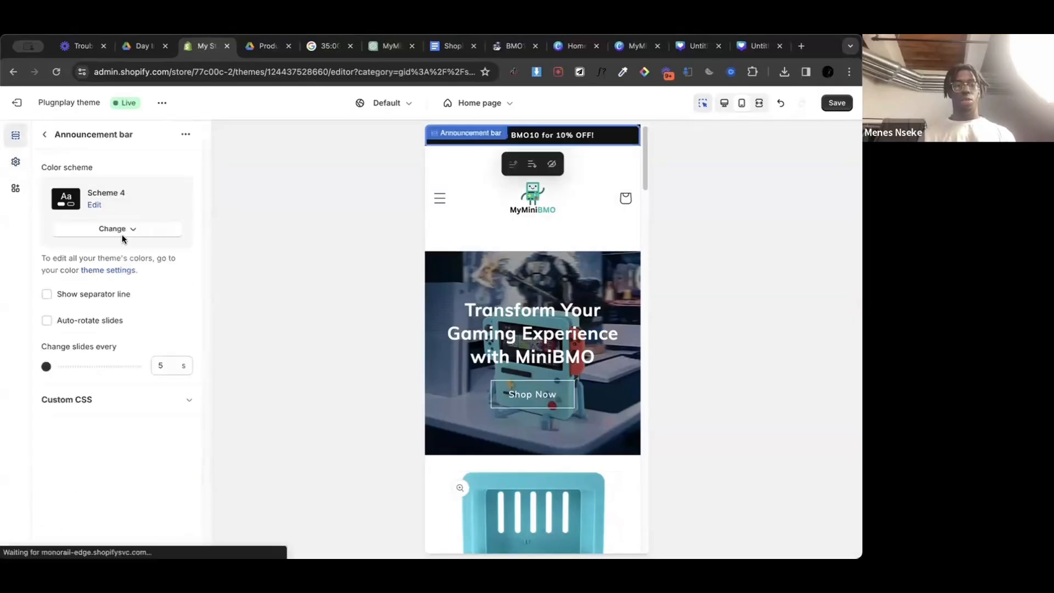
left_click(120, 227)
left_click(98, 414)
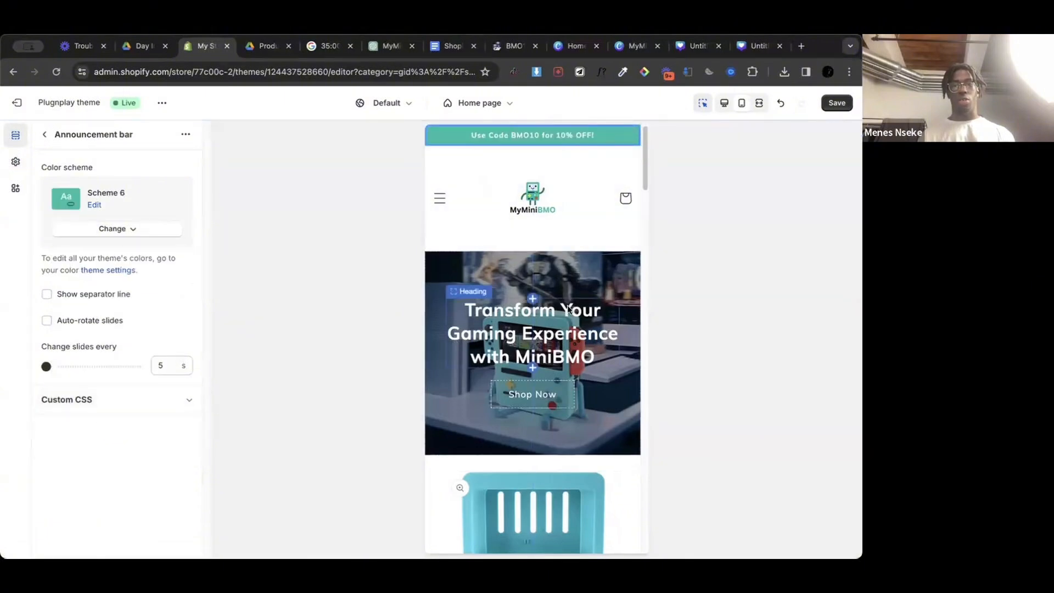
Step: Apply Scheme 6 to the footer, check the preview and save the theme changes
scroll(568, 304, "down", 15)
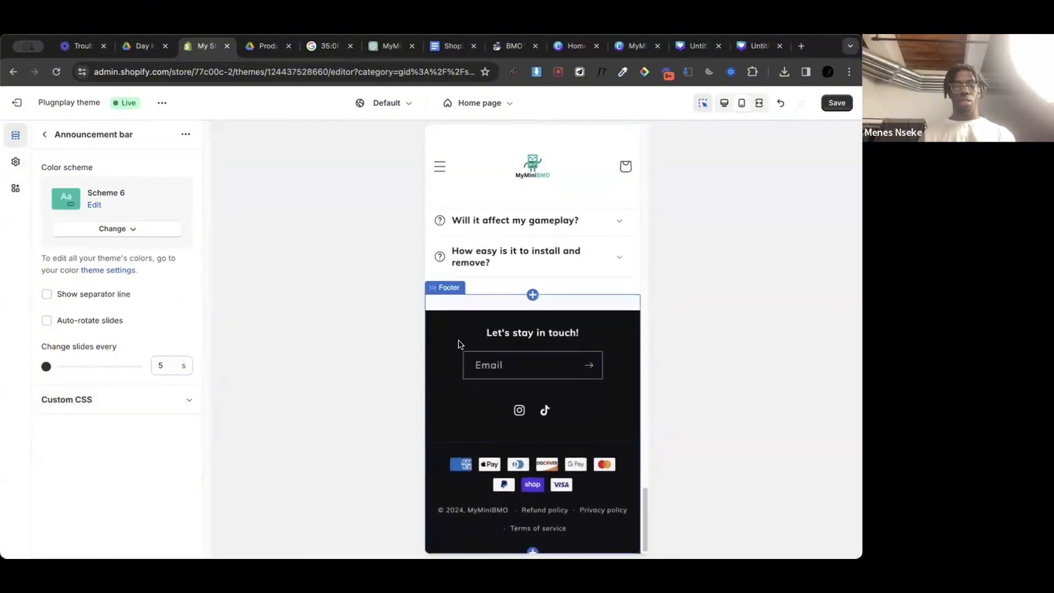
left_click(459, 344)
left_click(104, 230)
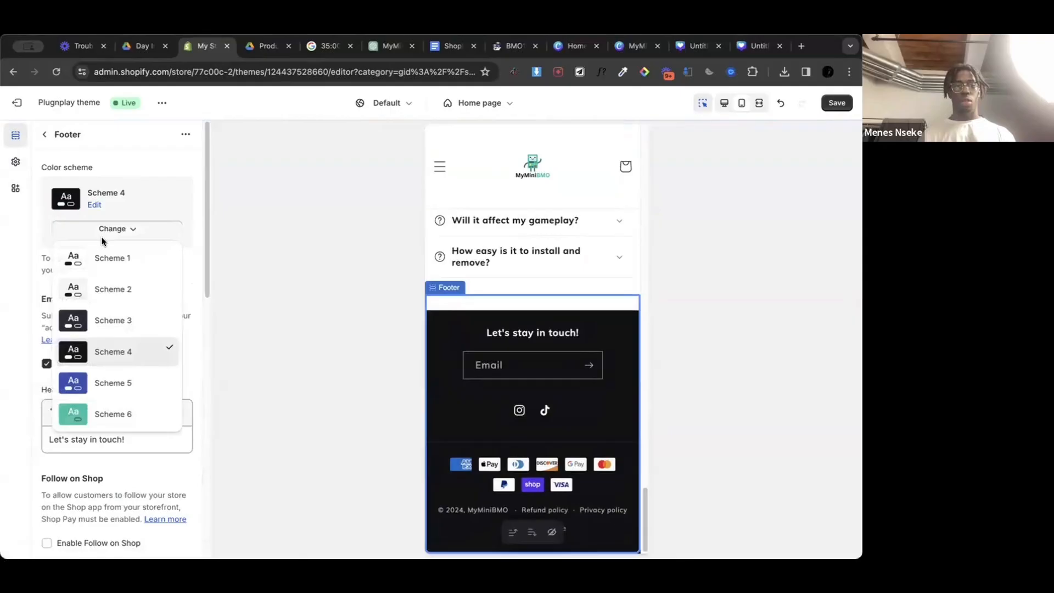
left_click(120, 414)
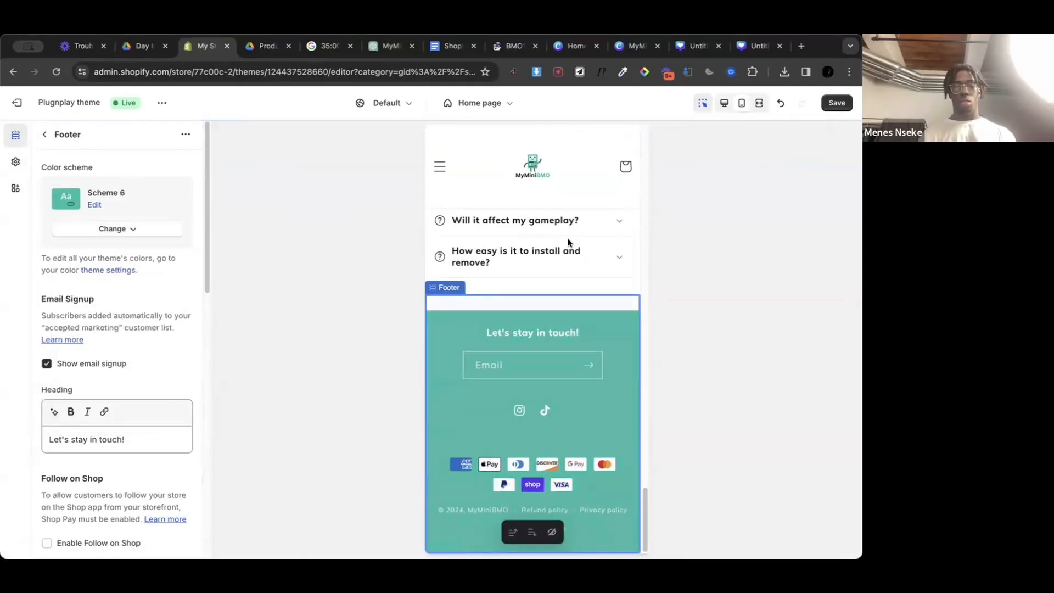
scroll(568, 237, "up", 15)
scroll(568, 239, "up", 3)
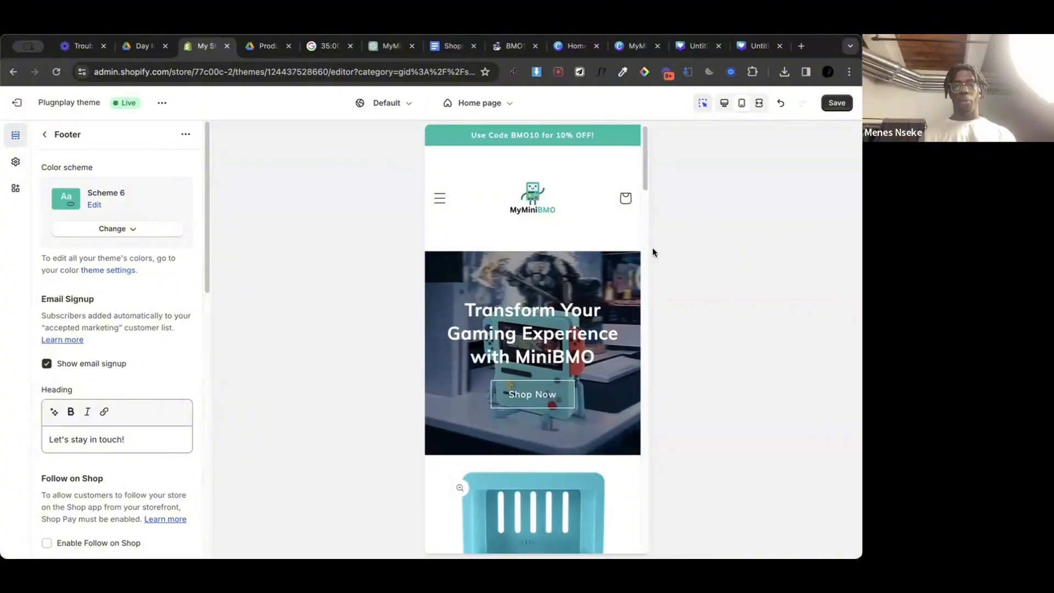
left_click(836, 103)
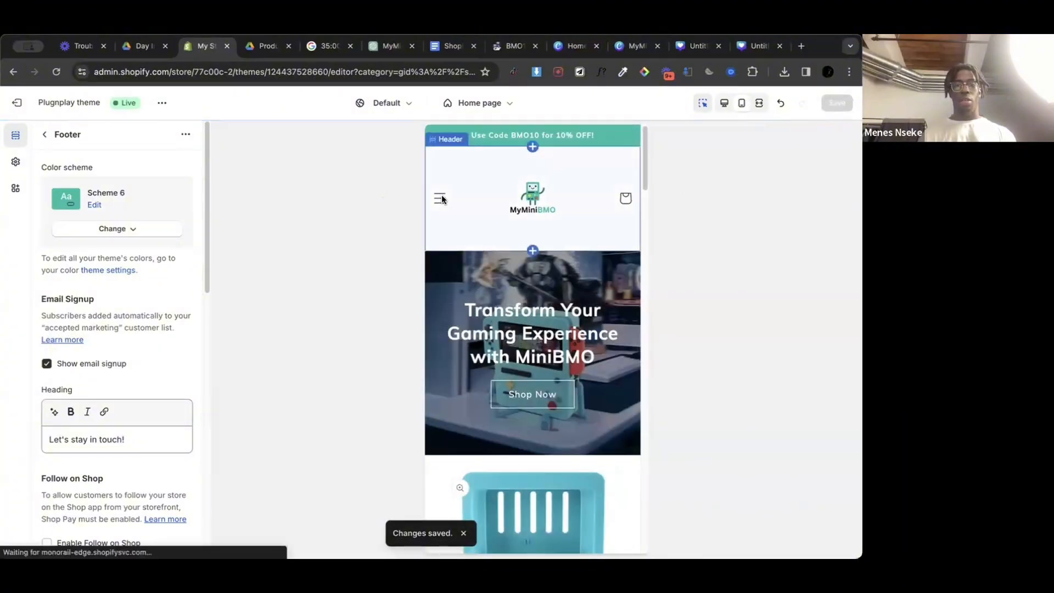
Step: Open the MyMiniBMO™ product page from the preview's navigation menu and check its price block settings
left_click(440, 198)
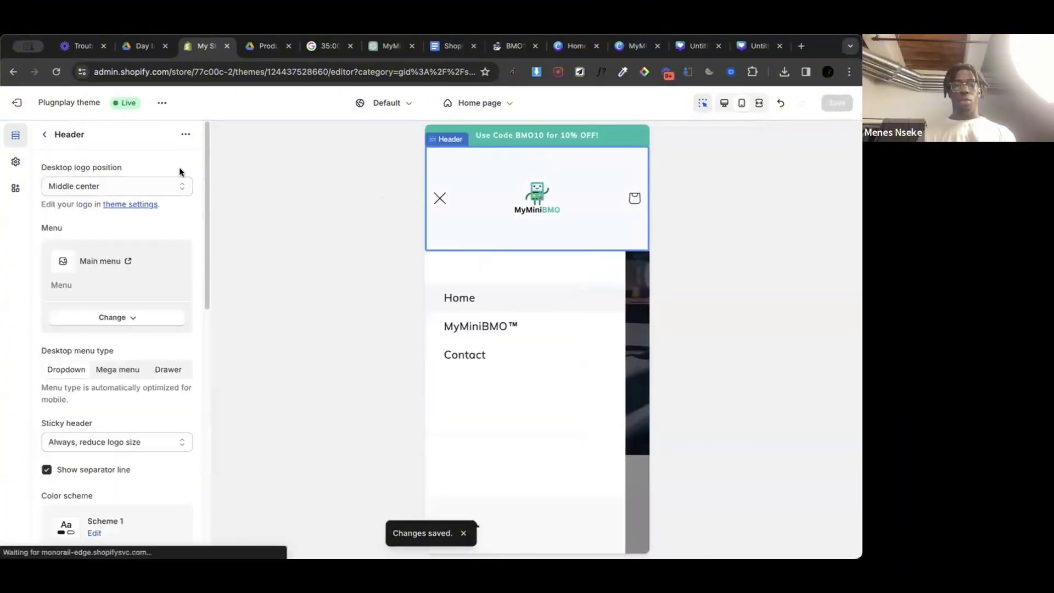
left_click(487, 328)
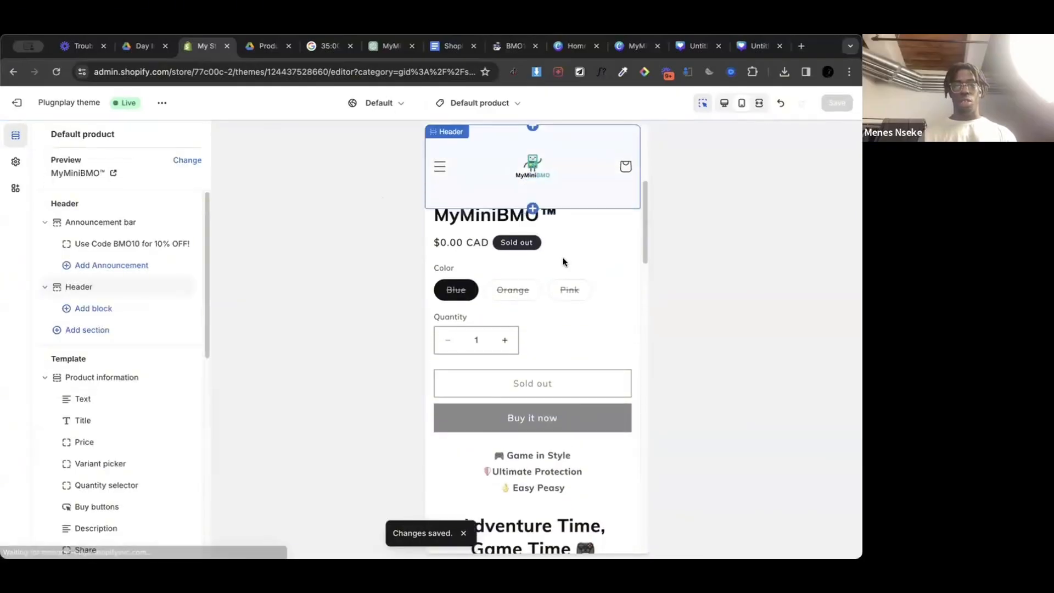
left_click(555, 243)
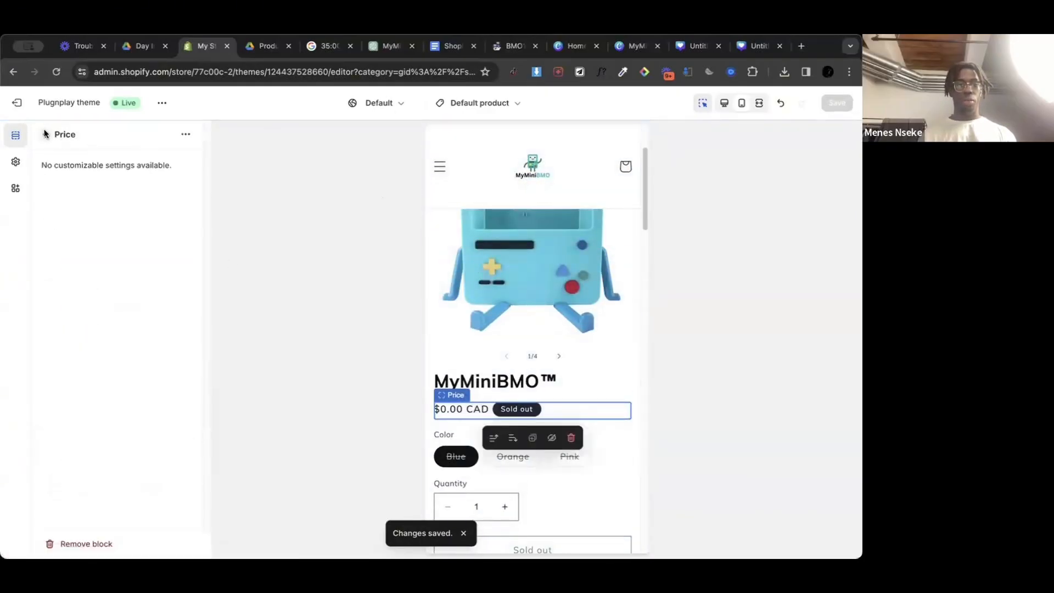
left_click(45, 134)
Step: Review the media, layout and padding settings of the Product information section
left_click(133, 323)
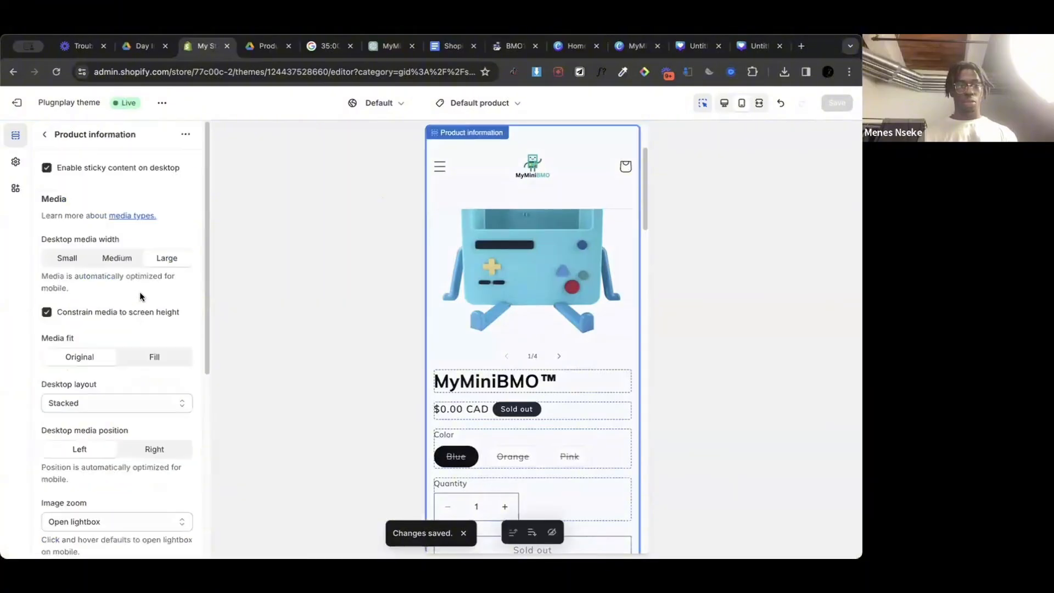
scroll(134, 275, "down", 5)
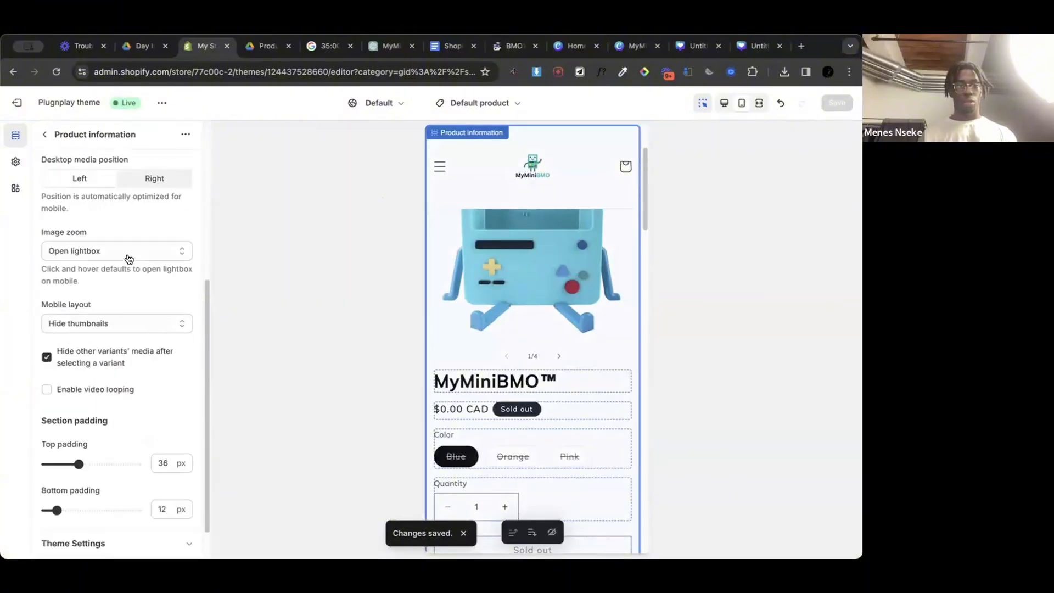
scroll(88, 219, "up", 6)
left_click(45, 138)
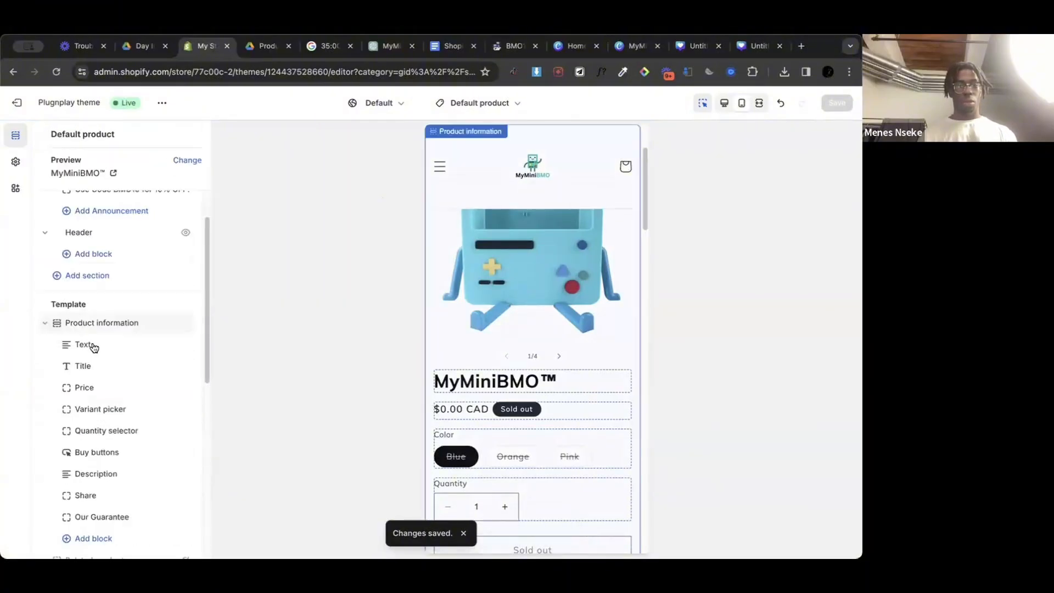
Step: Collapse the Header and Announcement bar groups in the product page's section list
scroll(92, 345, "up", 2)
scroll(94, 347, "up", 1)
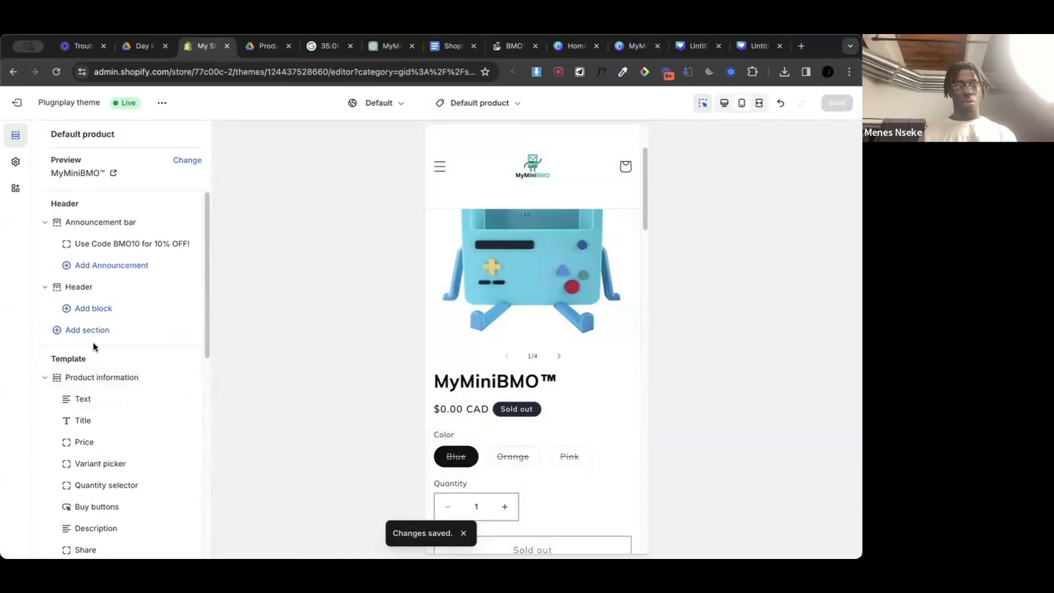
left_click(45, 286)
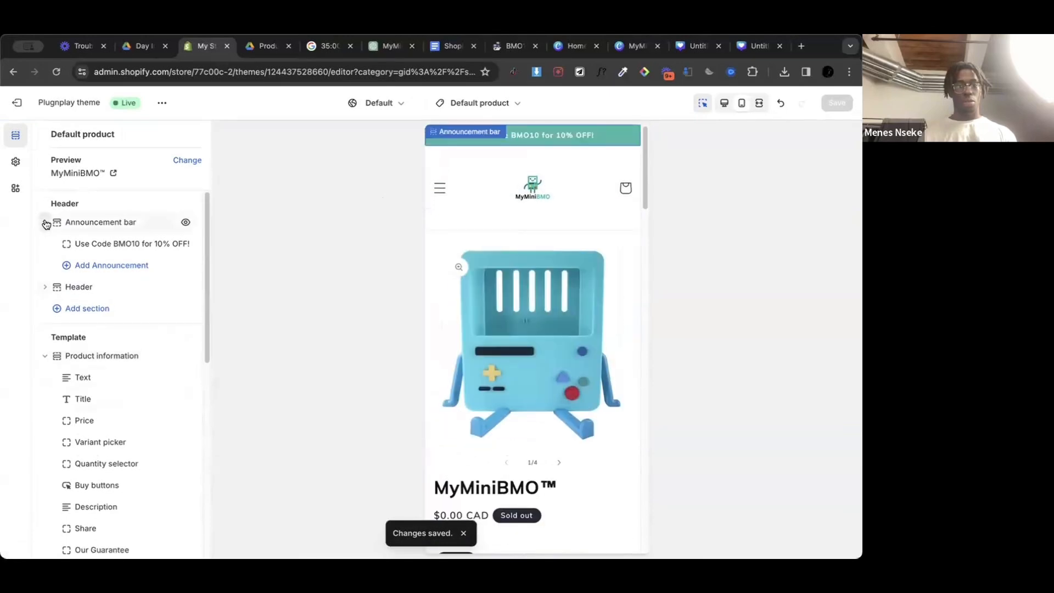
left_click(45, 222)
Step: Try the Dropdown type for the variant picker, restore Pills and check its dynamic source options
scroll(90, 391, "down", 2)
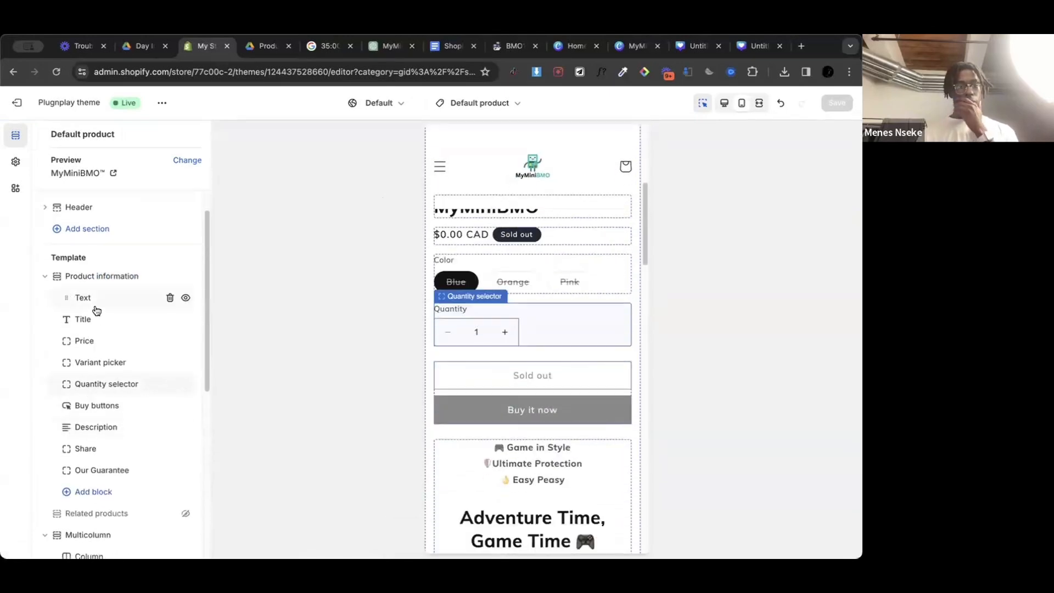
left_click(102, 362)
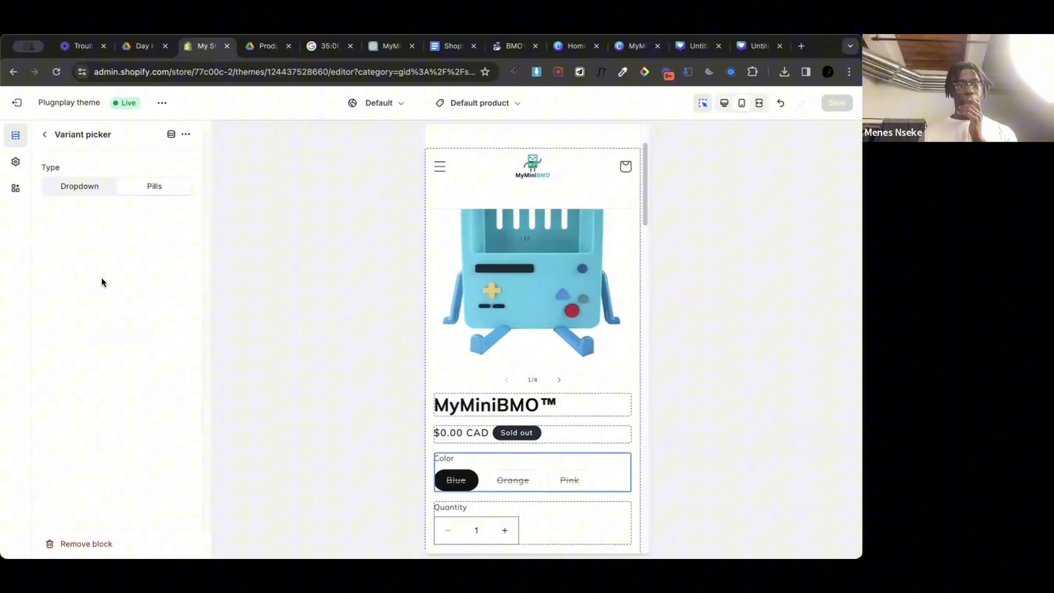
left_click(87, 188)
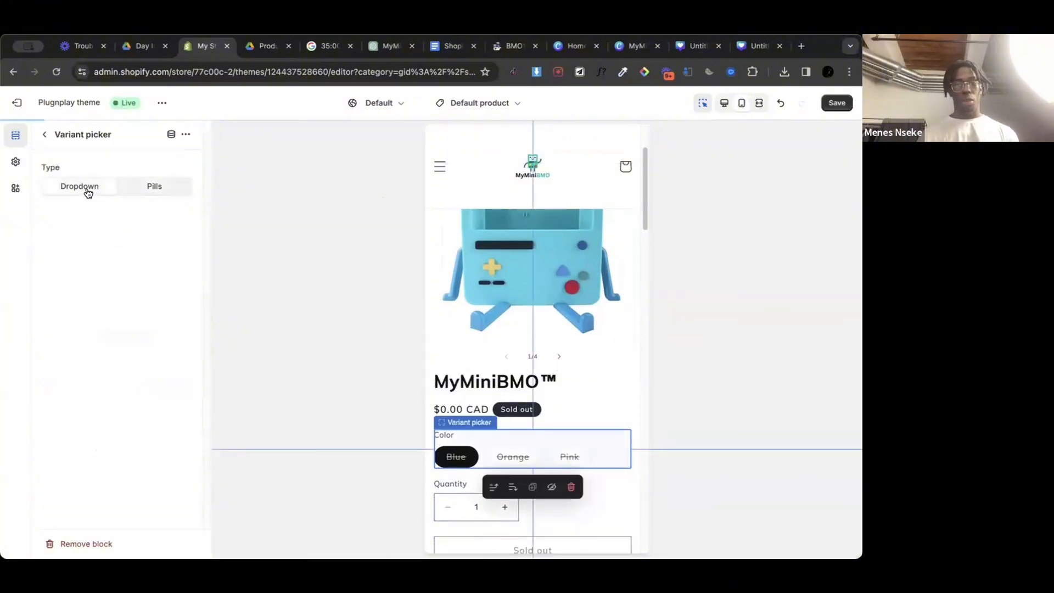
left_click(141, 188)
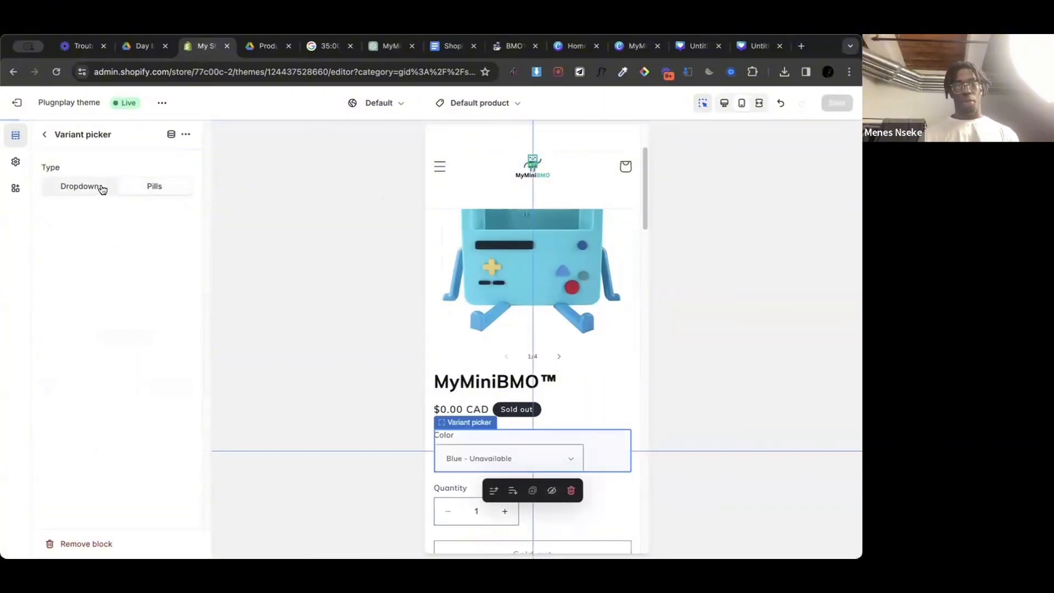
left_click(185, 138)
left_click(171, 135)
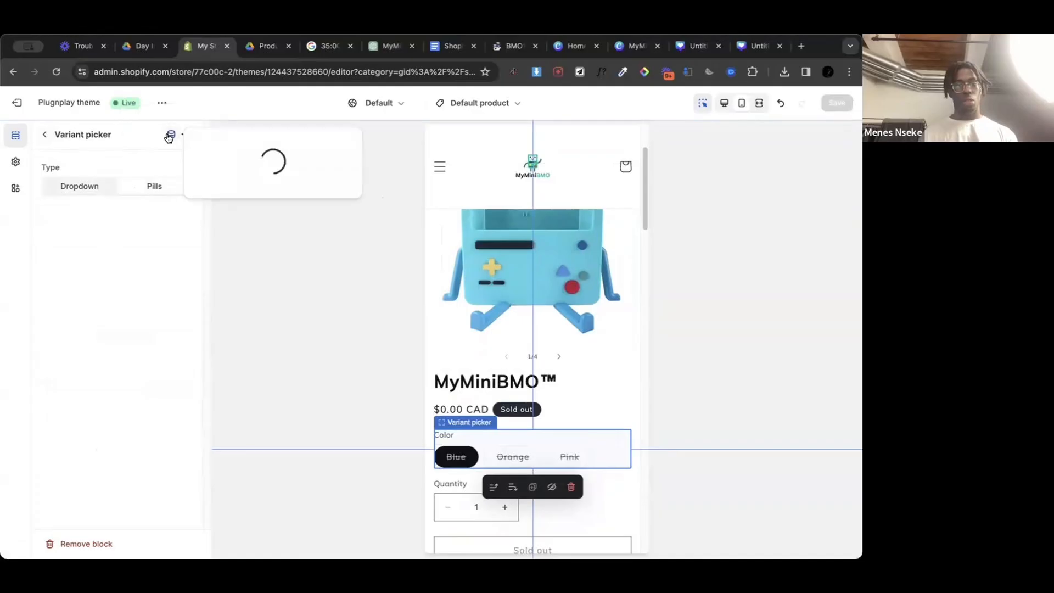
left_click(44, 135)
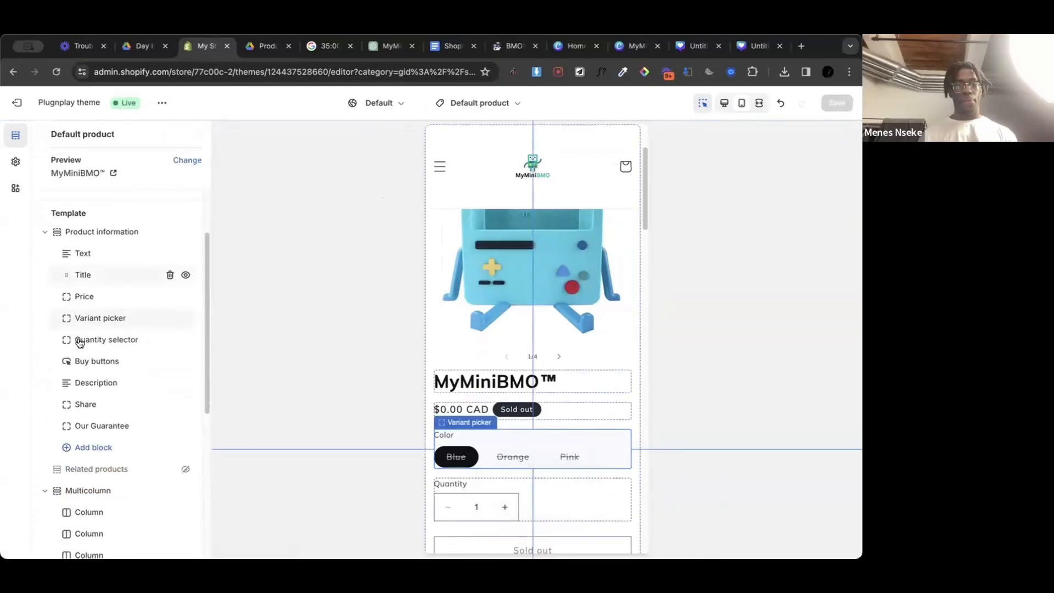
Step: Check the settings of the product page's Buy buttons block
left_click(100, 362)
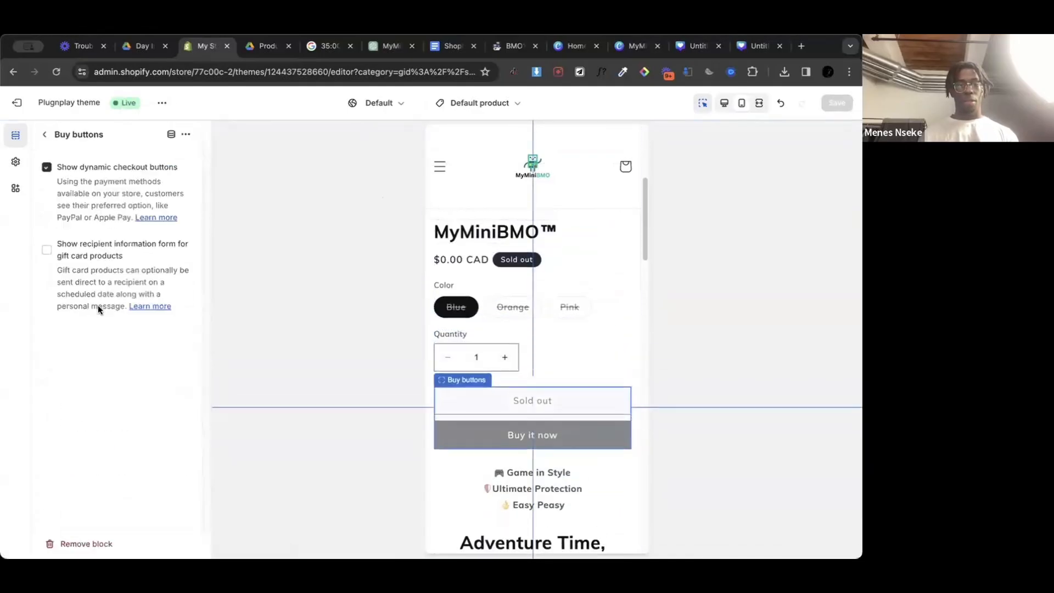
left_click(44, 135)
scroll(77, 367, "down", 1)
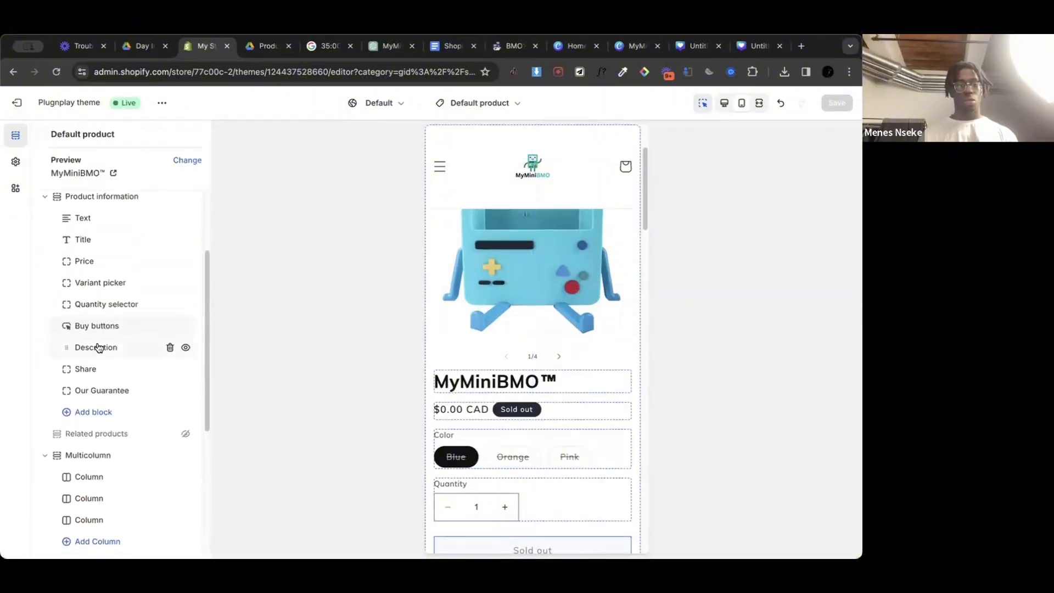
Step: Set the Product information section's desktop layout to Thumbnail carousel
left_click(110, 209)
scroll(113, 349, "down", 6)
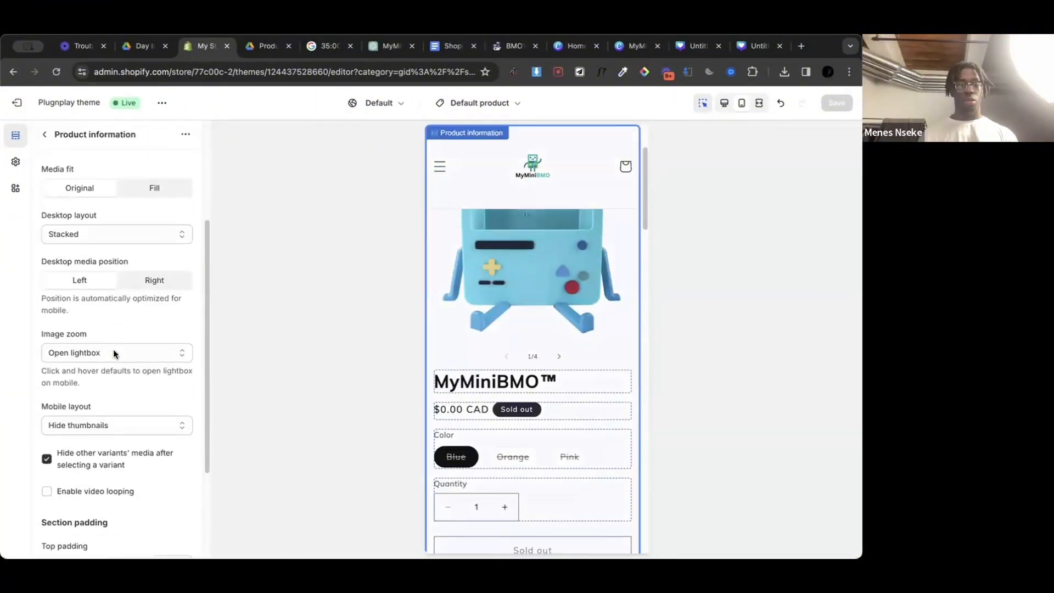
scroll(113, 350, "up", 2)
scroll(113, 349, "up", 5)
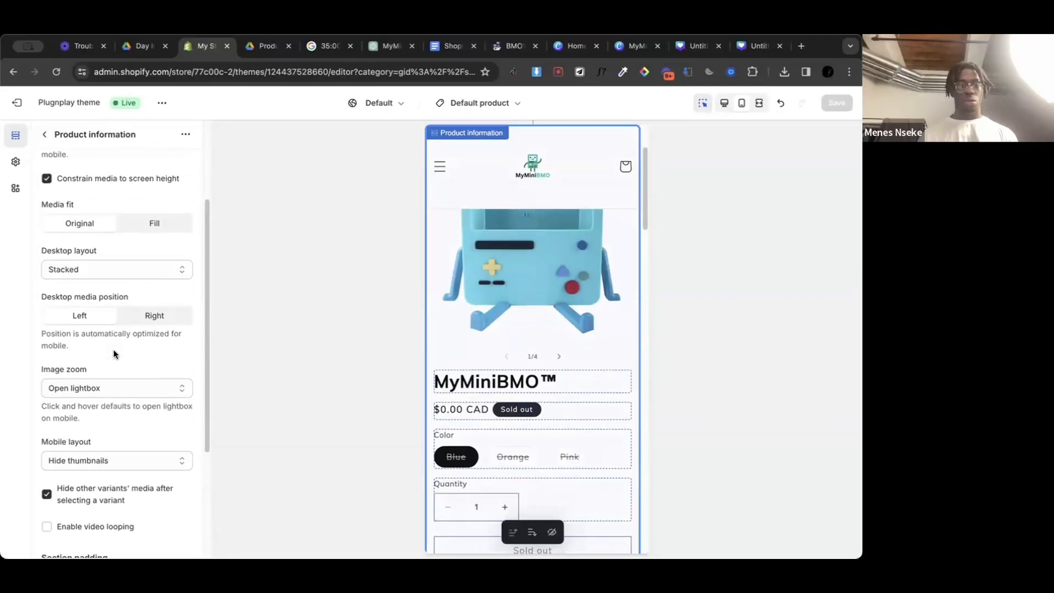
left_click(95, 383)
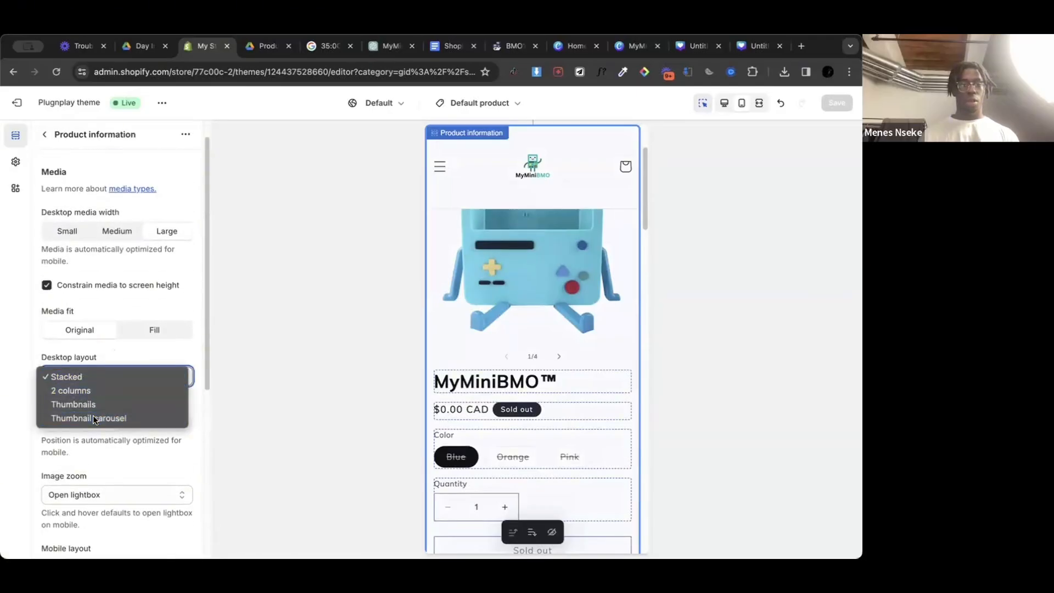
left_click(93, 415)
scroll(129, 300, "up", 1)
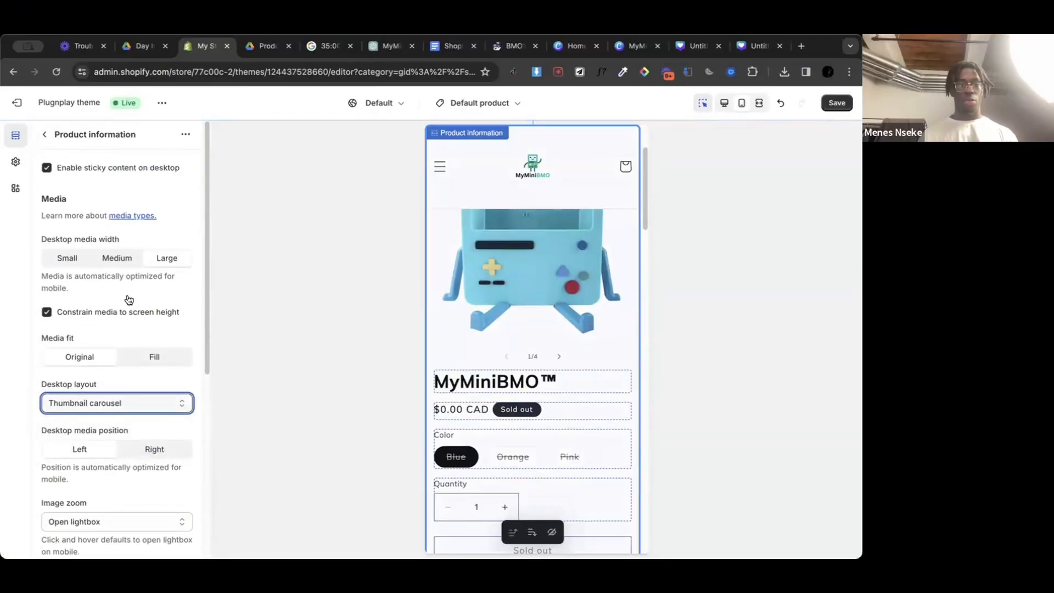
Step: Check the mobile layout options for the product media and keep Hide thumbnails
scroll(129, 299, "down", 2)
scroll(128, 299, "down", 3)
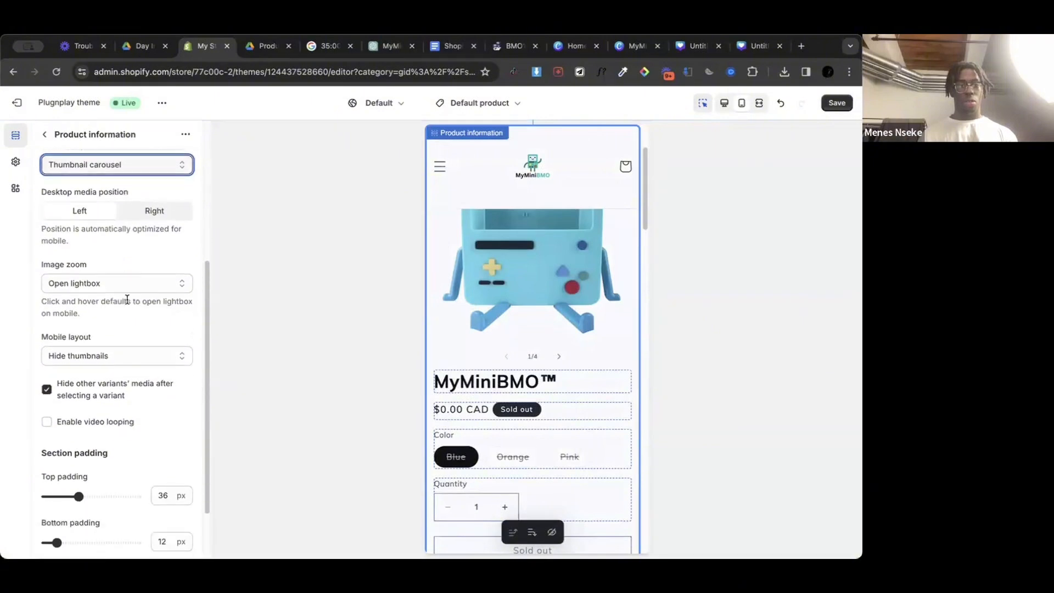
left_click(117, 347)
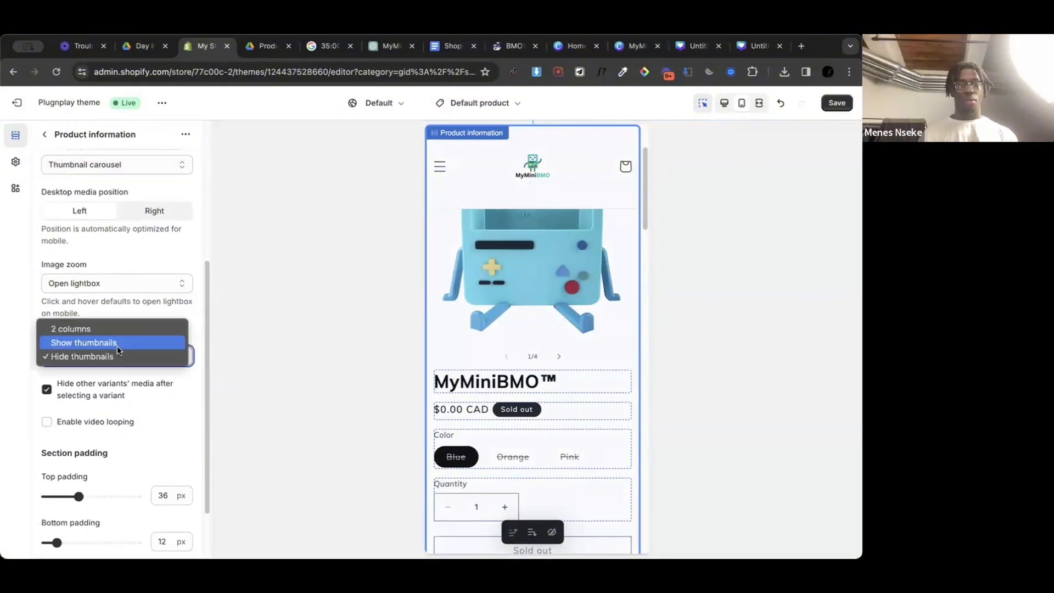
left_click(169, 301)
Step: Enable video looping in the Product information section, review its other settings and save the theme changes
scroll(154, 357, "down", 2)
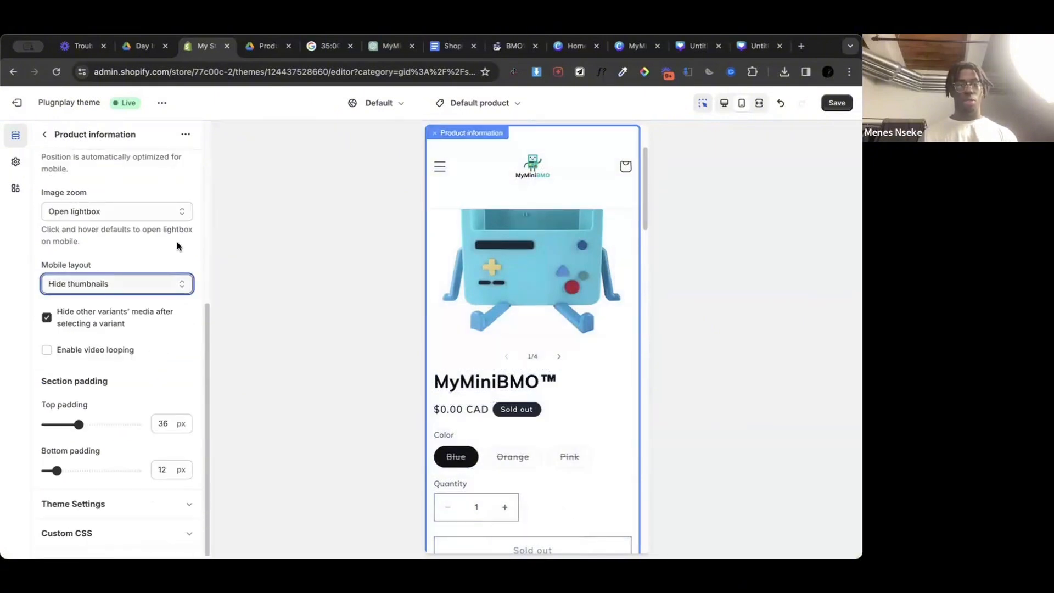
left_click(107, 350)
scroll(132, 275, "up", 1)
scroll(125, 268, "up", 5)
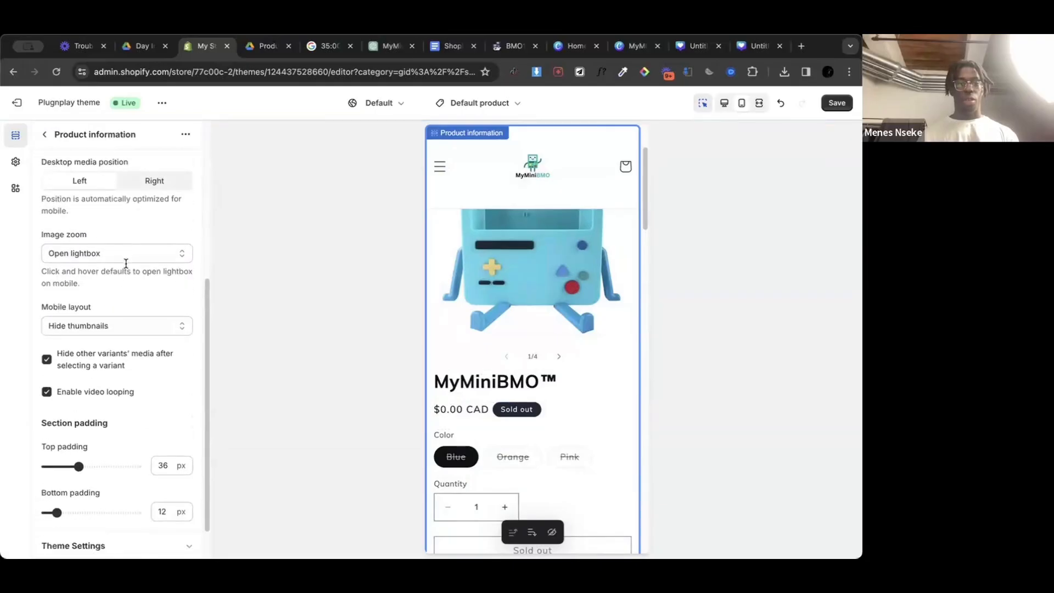
scroll(126, 263, "down", 2)
scroll(126, 264, "up", 2)
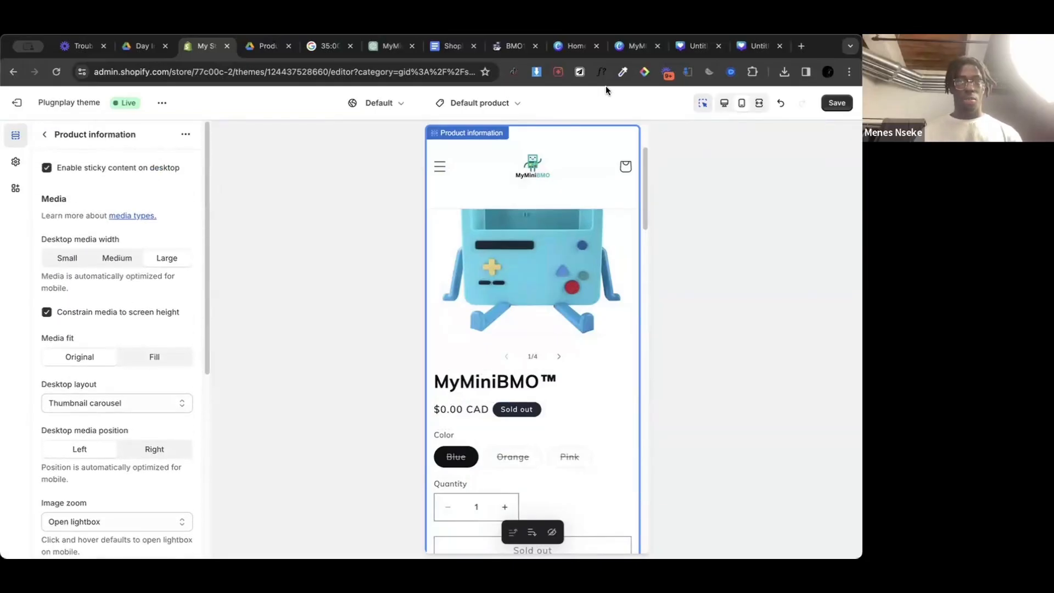
left_click(835, 103)
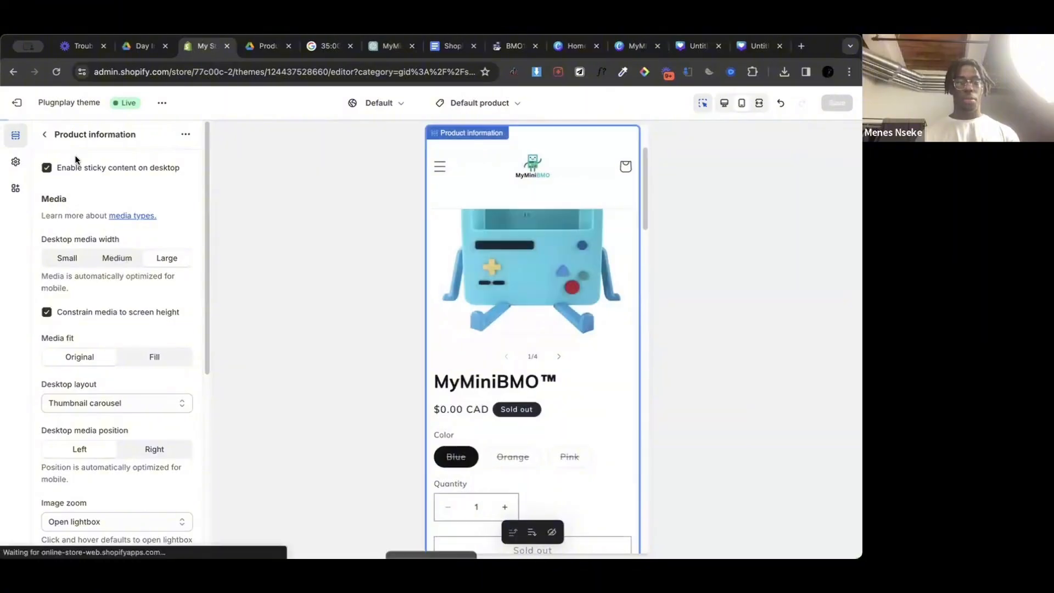
Step: Check whether the product page's Description block offers any customizable settings
left_click(42, 138)
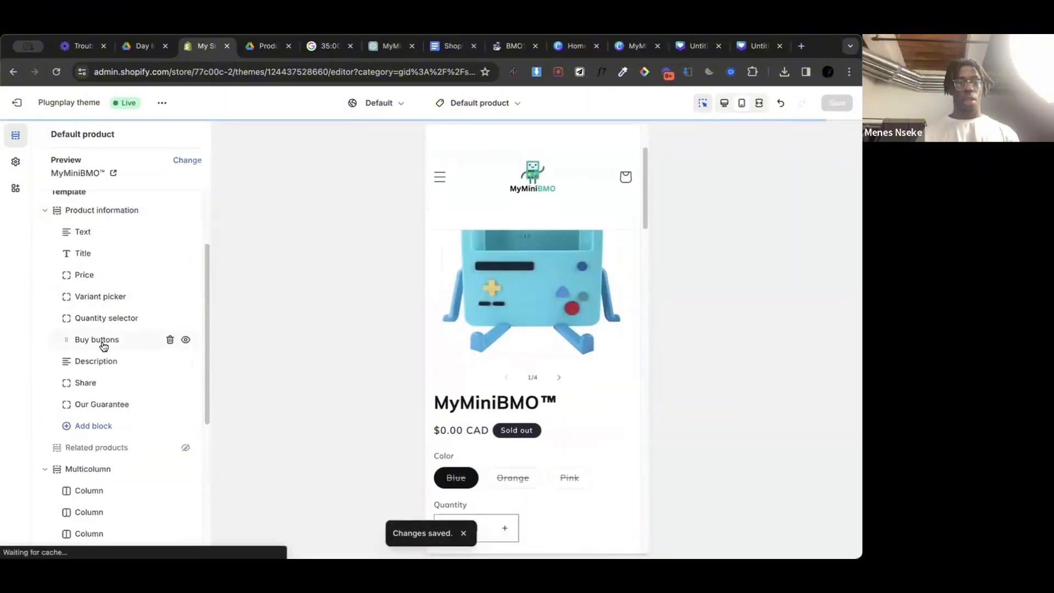
scroll(101, 343, "down", 2)
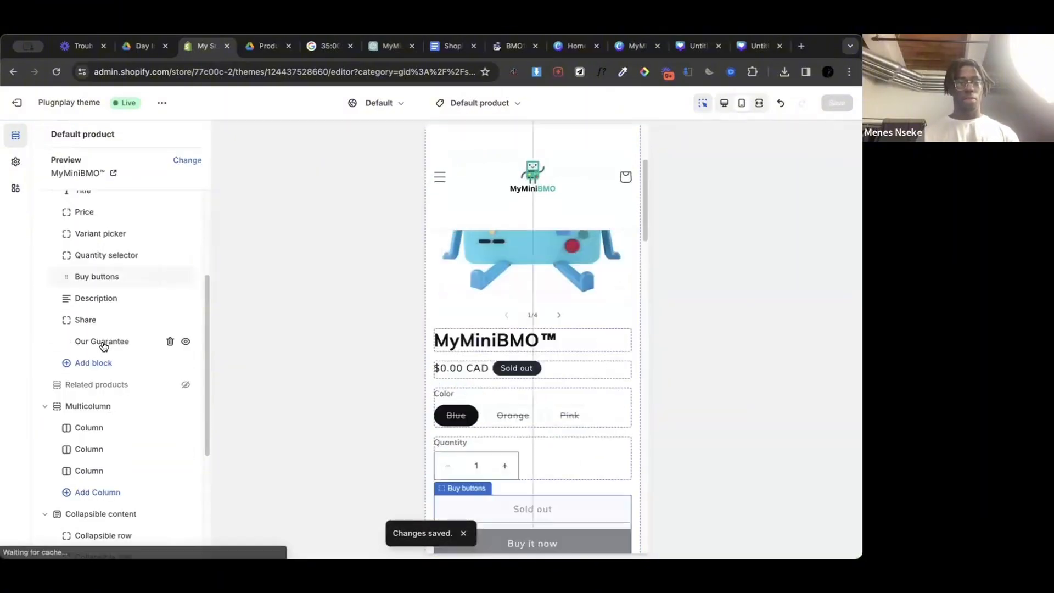
left_click(110, 299)
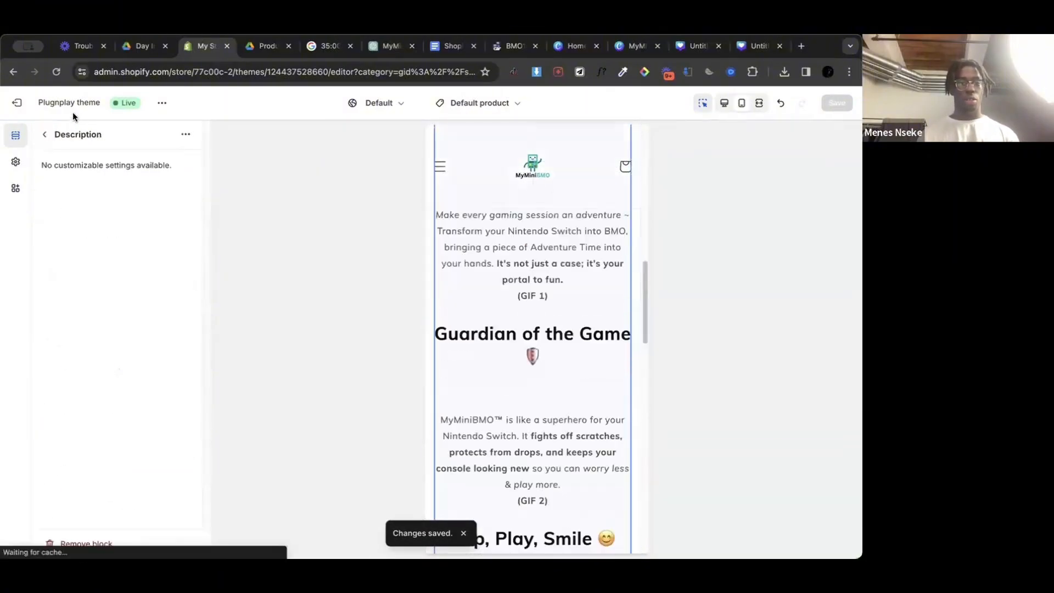
left_click(44, 135)
scroll(128, 366, "up", 3)
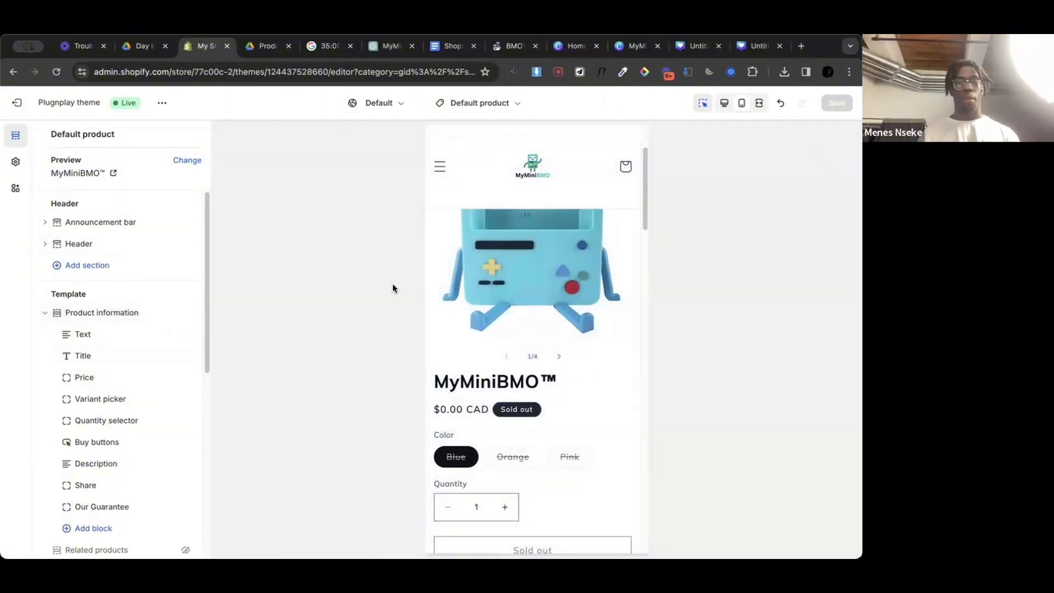
Step: Change the sold out badge color scheme to Scheme 6 in the Product information section's theme settings
left_click(107, 317)
scroll(151, 390, "down", 5)
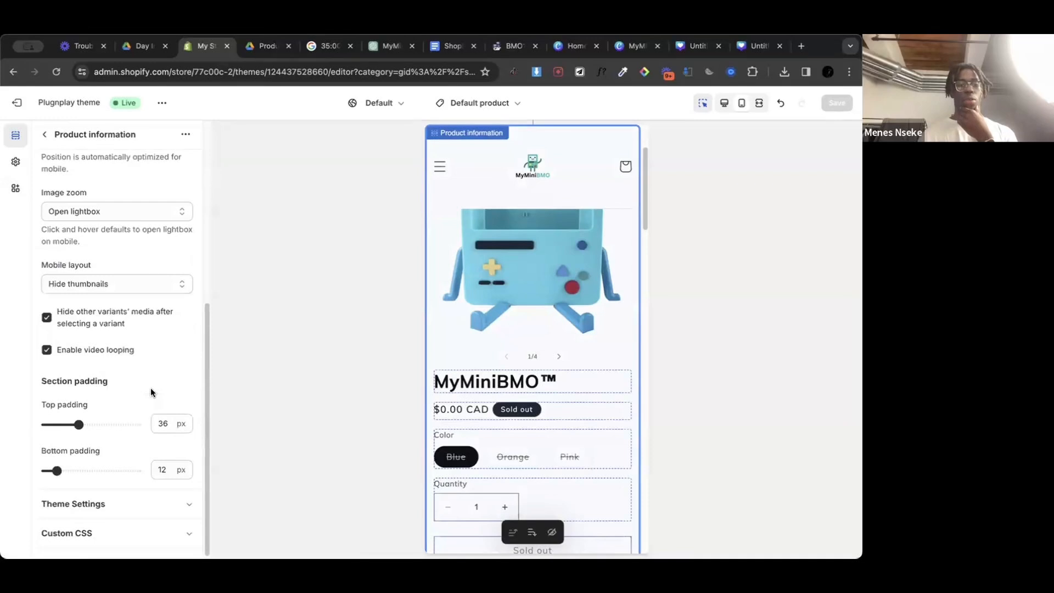
scroll(151, 388, "up", 5)
scroll(151, 387, "down", 5)
left_click(180, 506)
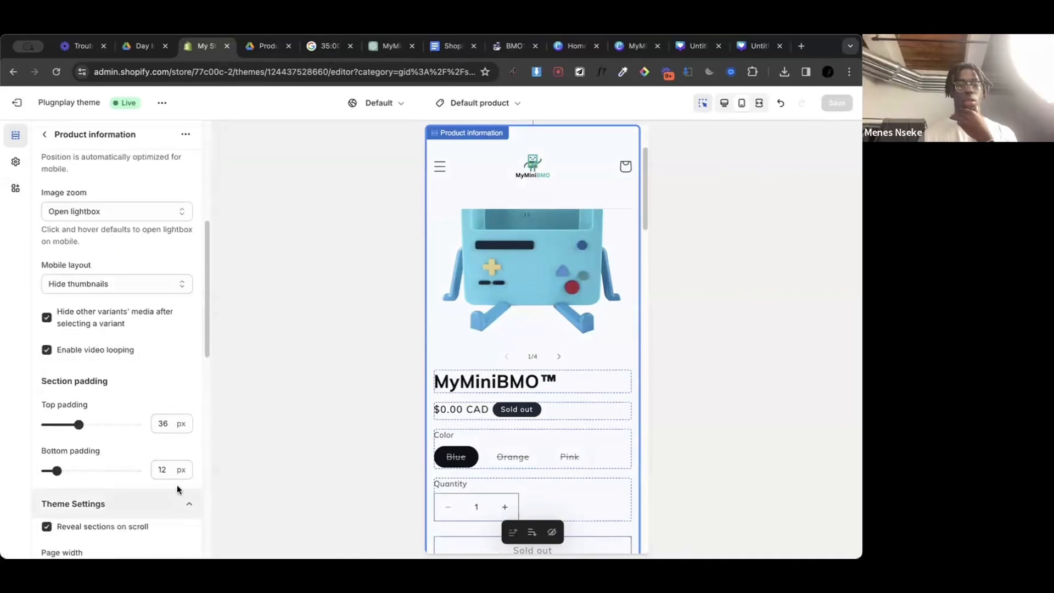
scroll(143, 354, "down", 8)
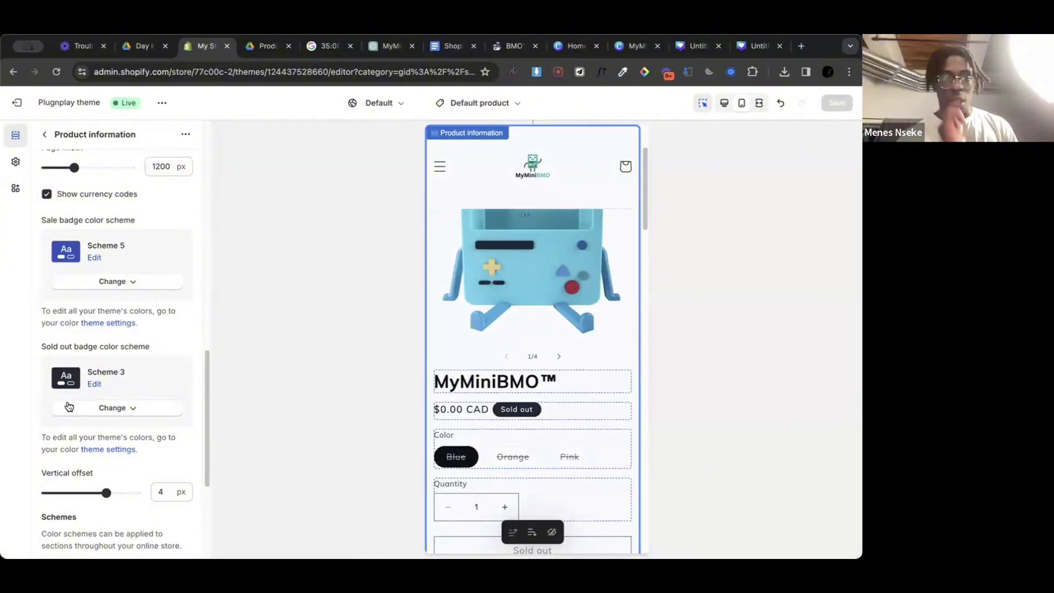
left_click(89, 407)
left_click(113, 368)
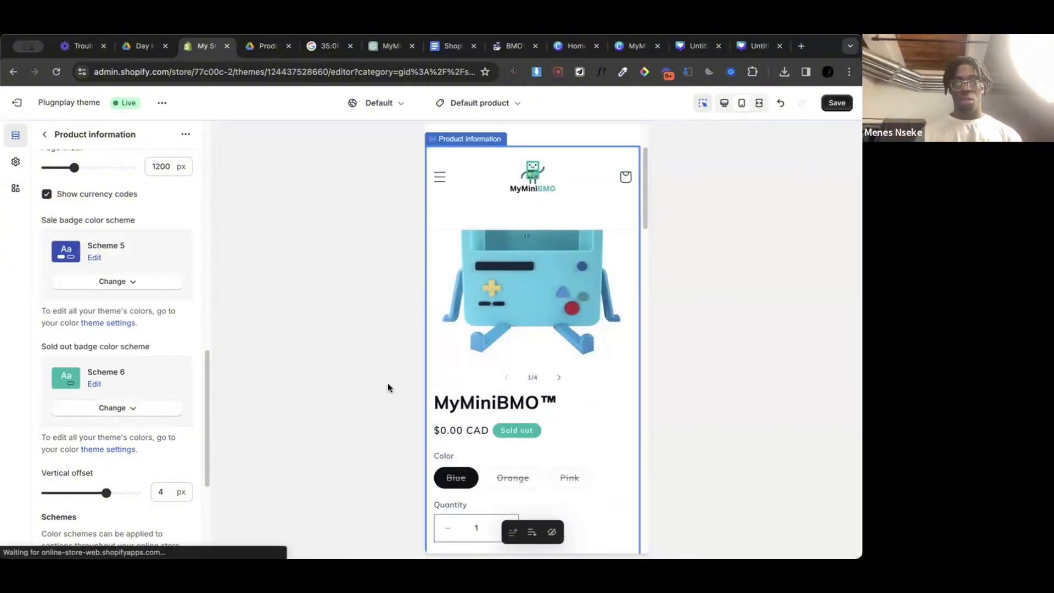
scroll(122, 357, "up", 1)
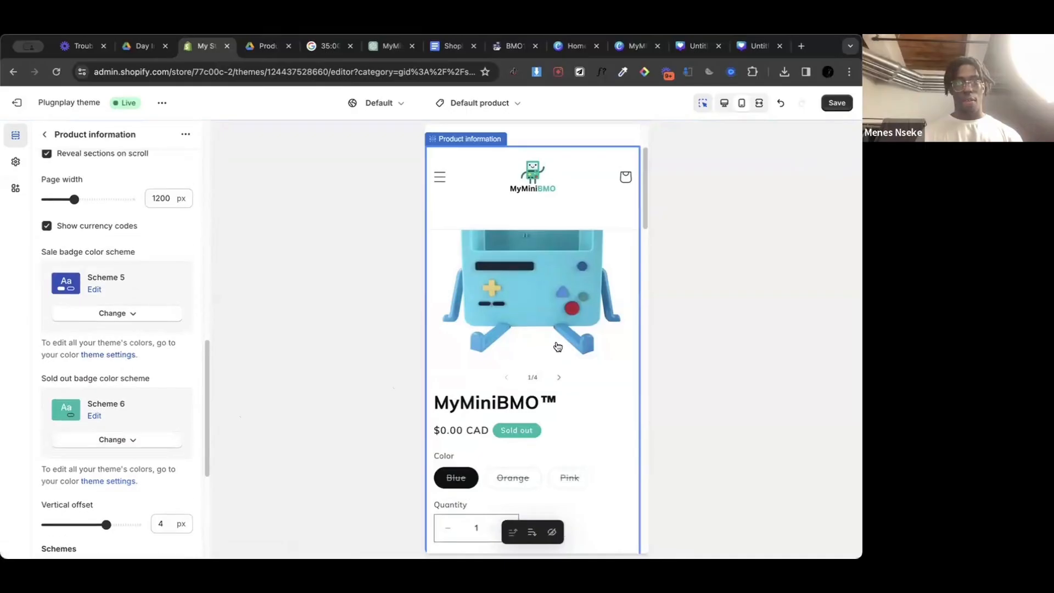
Step: Review the mobile product page preview and inspect the colors defined in Scheme 6
scroll(563, 340, "down", 4)
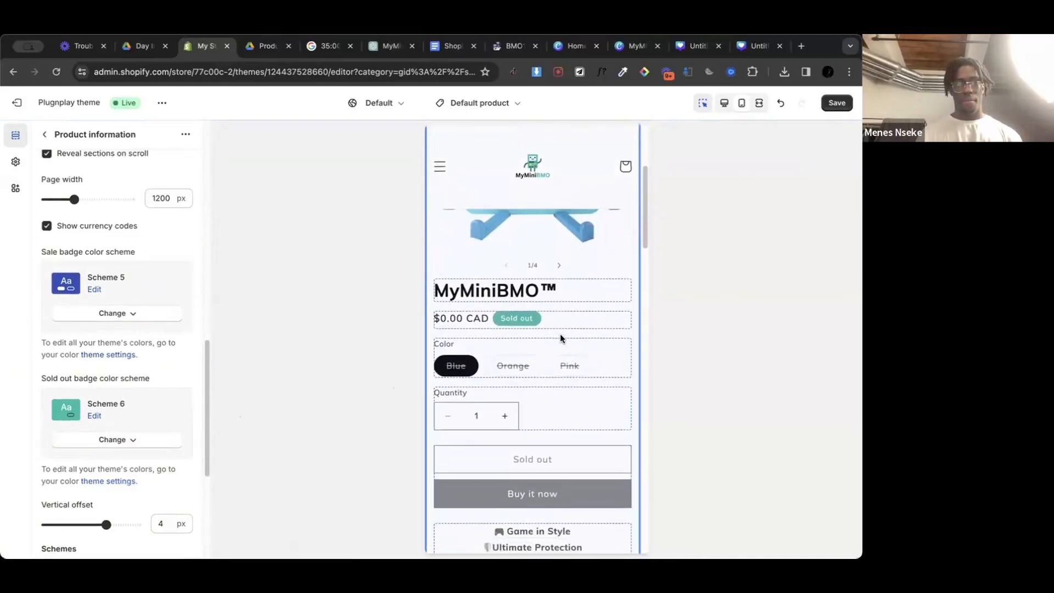
scroll(560, 336, "down", 1)
scroll(560, 336, "up", 1)
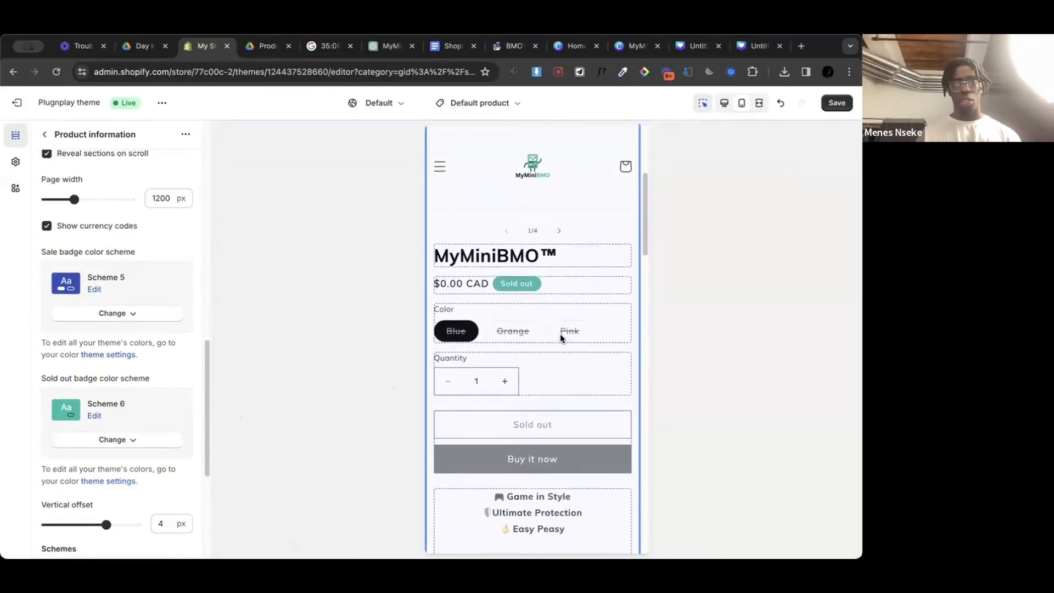
scroll(559, 336, "down", 1)
scroll(85, 371, "down", 5)
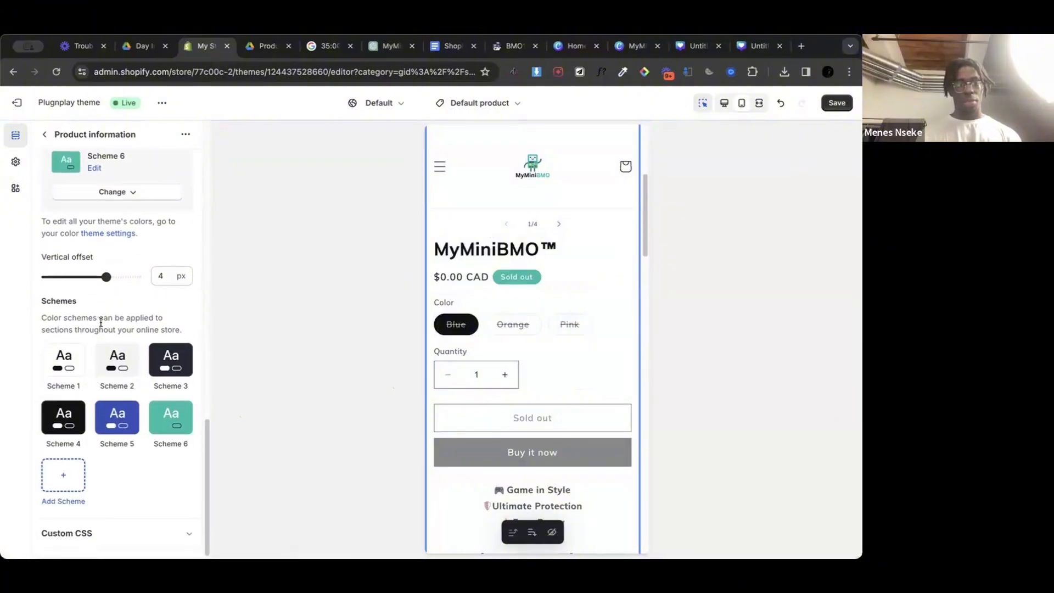
left_click(169, 419)
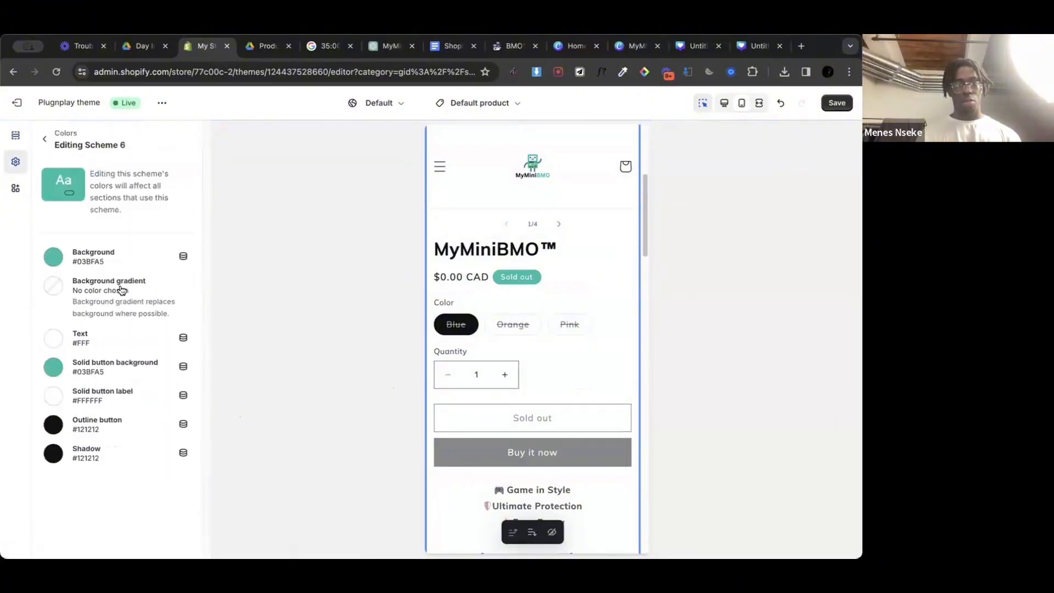
left_click(41, 142)
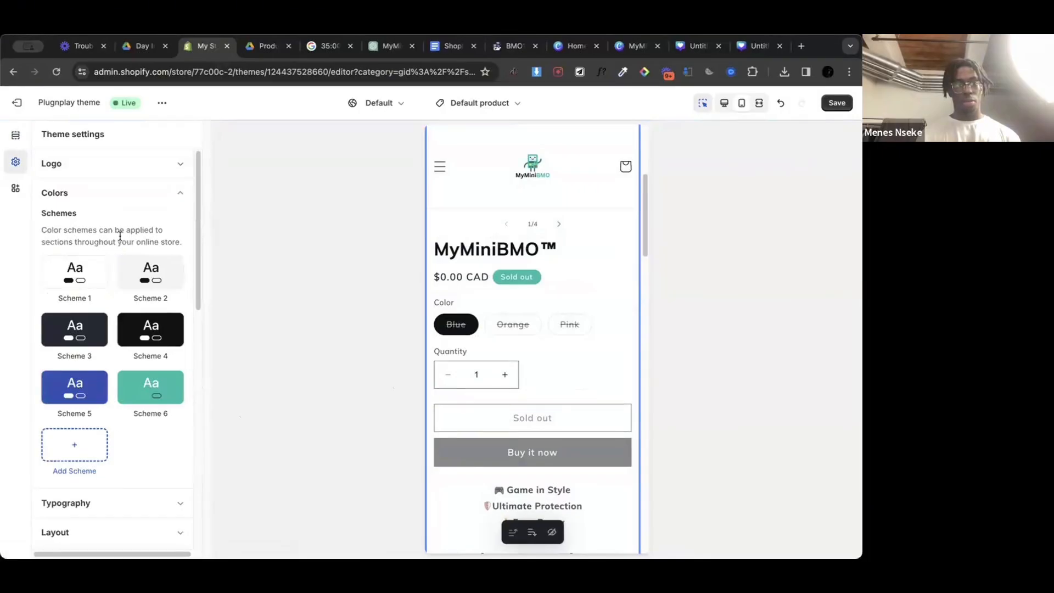
scroll(123, 227, "down", 4)
scroll(109, 220, "up", 4)
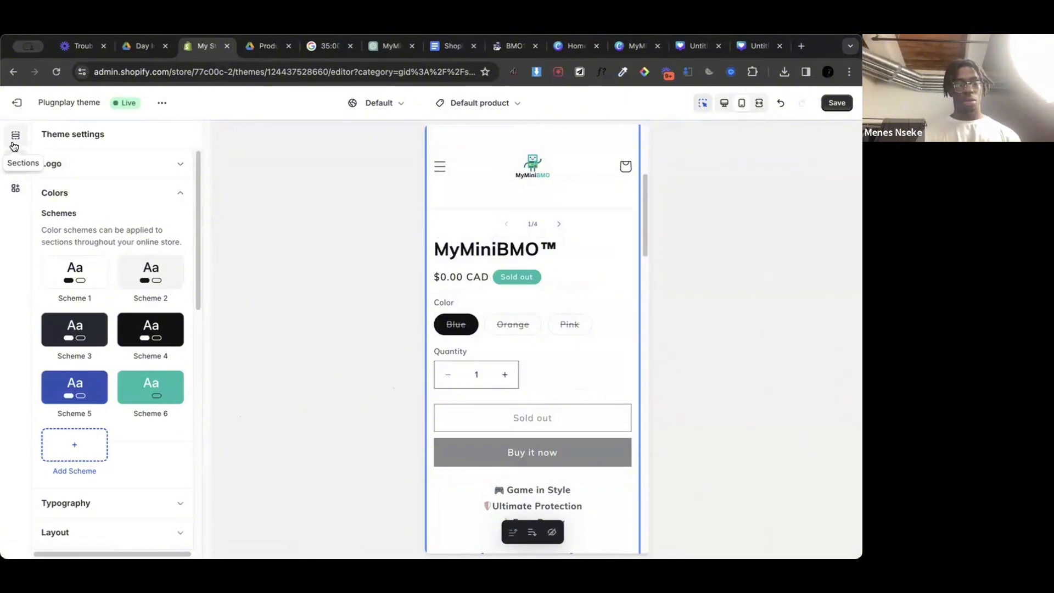
Step: Change the sale badge color scheme to Scheme 6 in the Product information section's theme settings
left_click(590, 292)
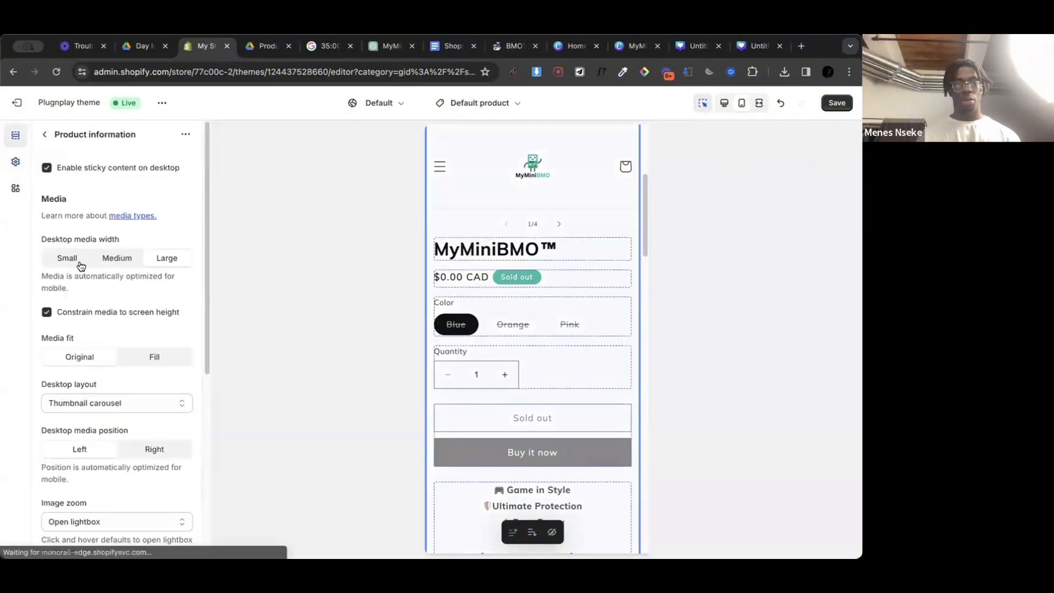
left_click(46, 138)
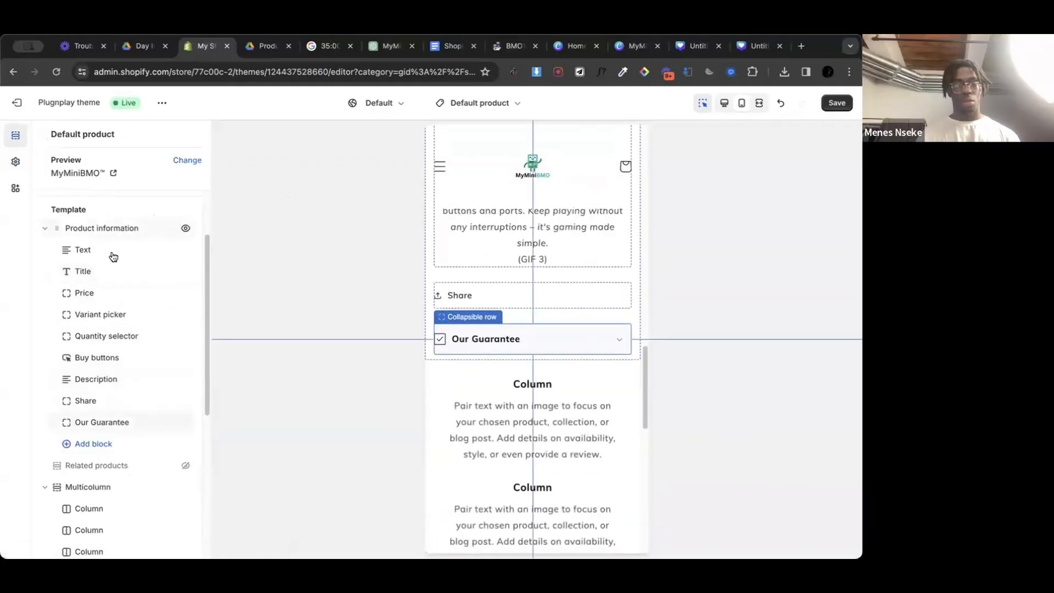
left_click(105, 233)
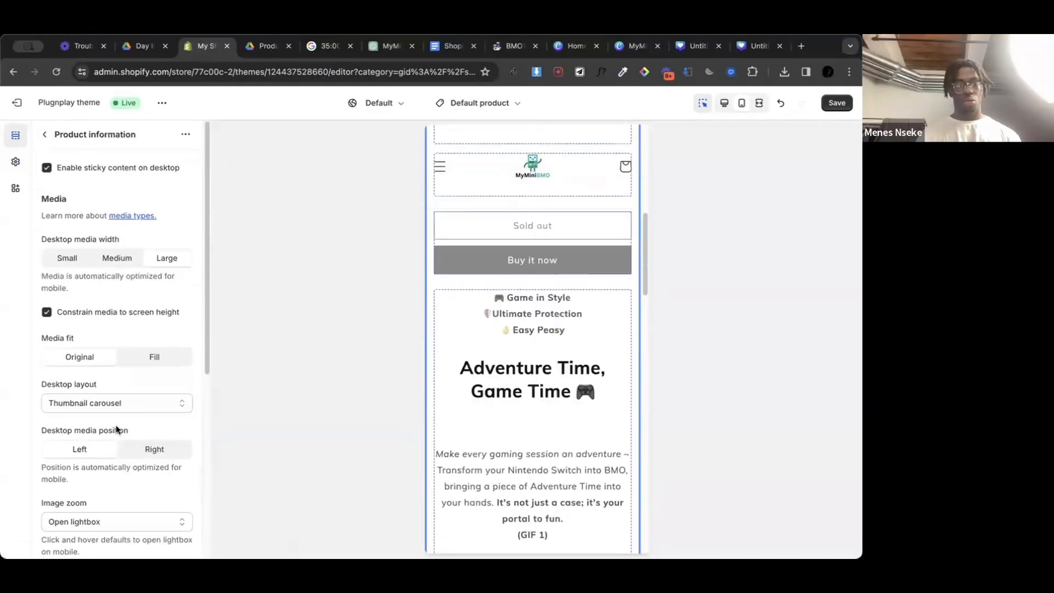
scroll(116, 426, "down", 6)
scroll(117, 428, "up", 1)
scroll(117, 431, "down", 1)
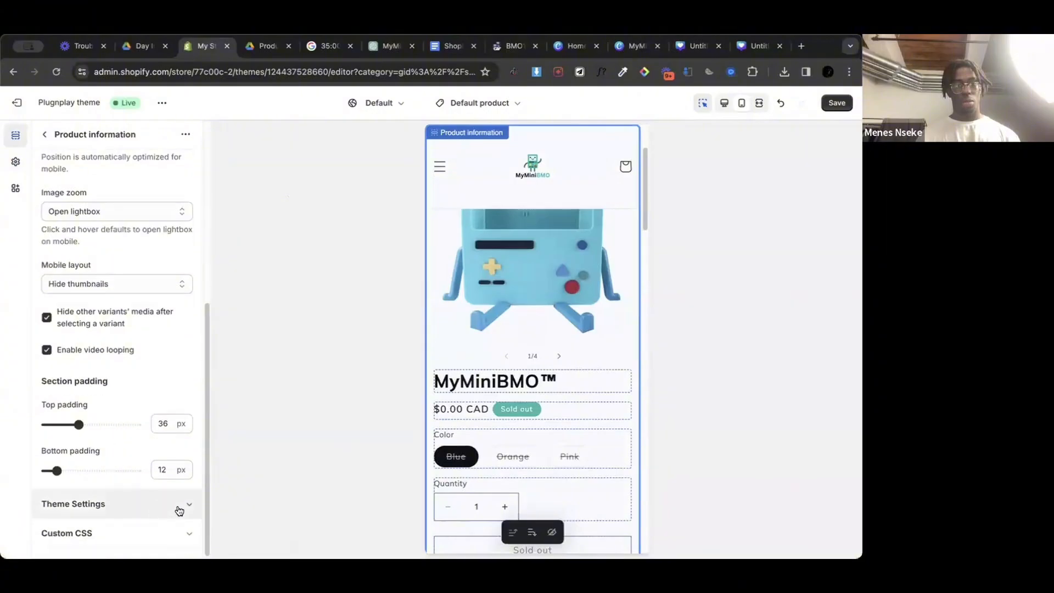
left_click(189, 506)
scroll(151, 349, "down", 12)
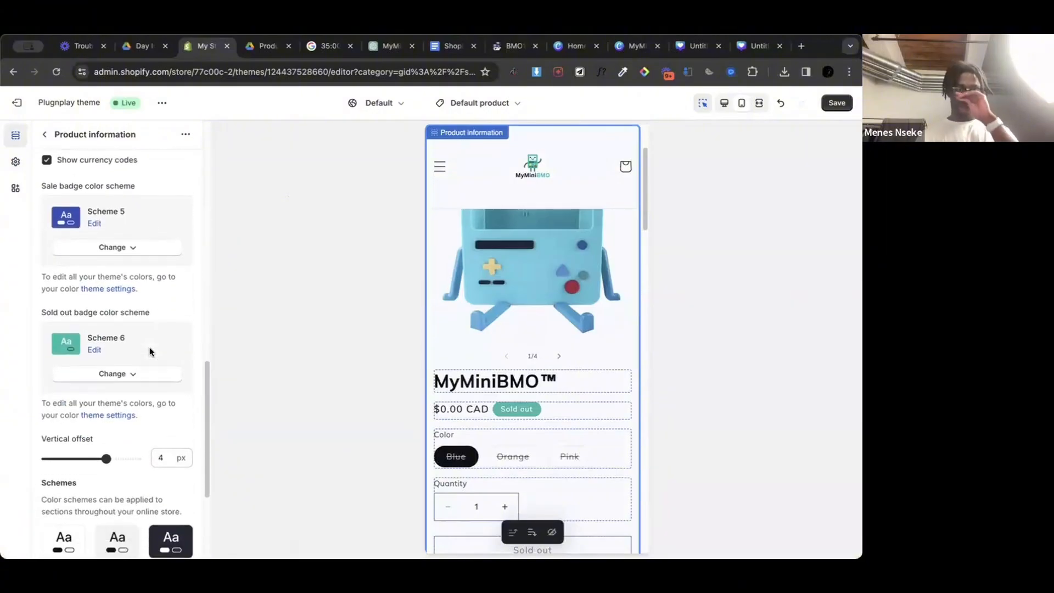
scroll(150, 351, "down", 2)
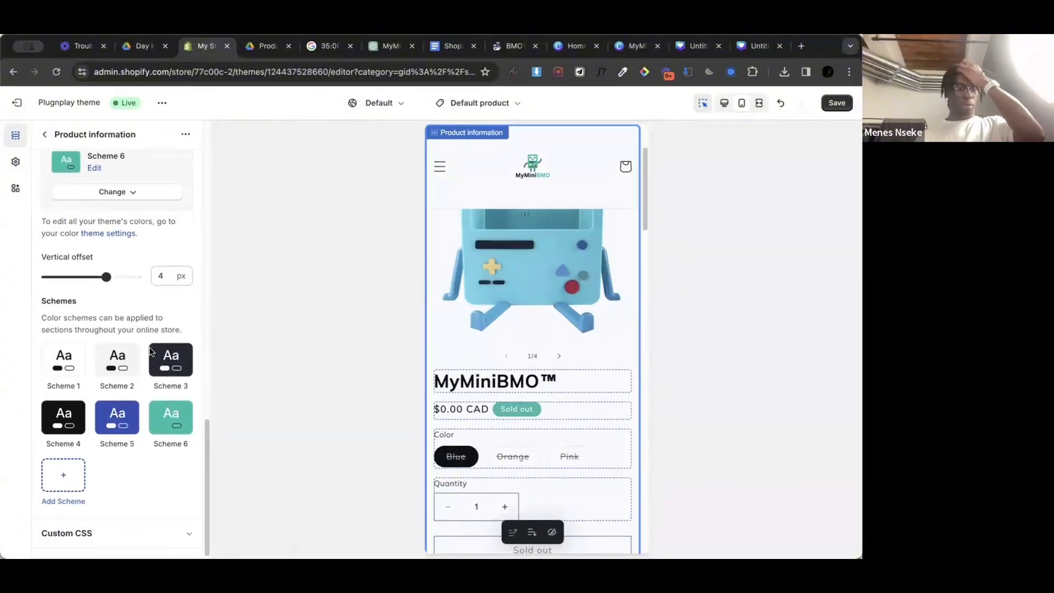
scroll(150, 347, "up", 5)
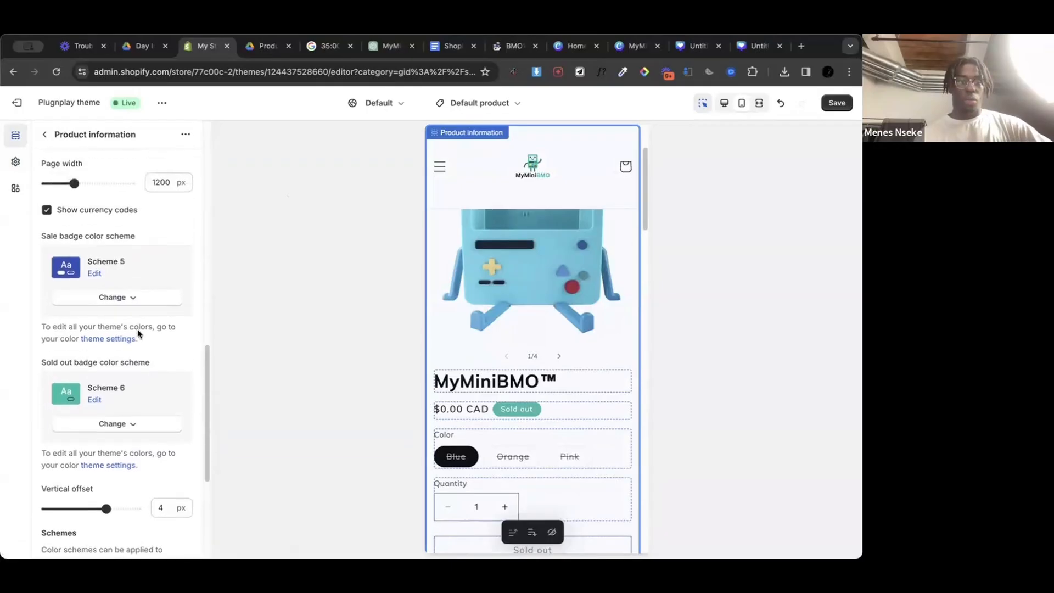
left_click(114, 299)
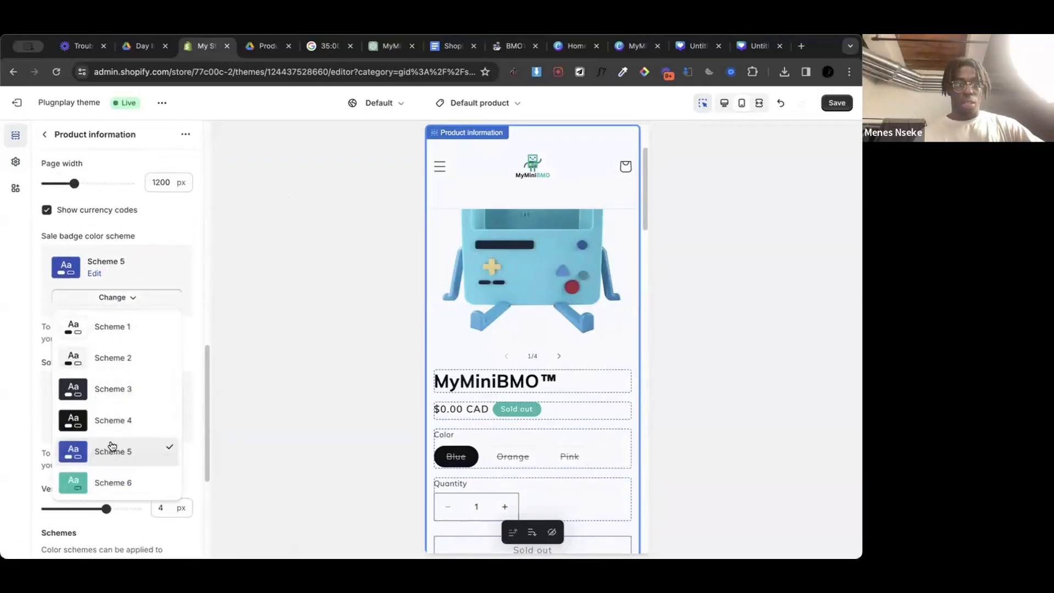
left_click(112, 483)
Step: Check the product preview and the section's badge and scheme settings, and save the theme changes
scroll(525, 329, "down", 3)
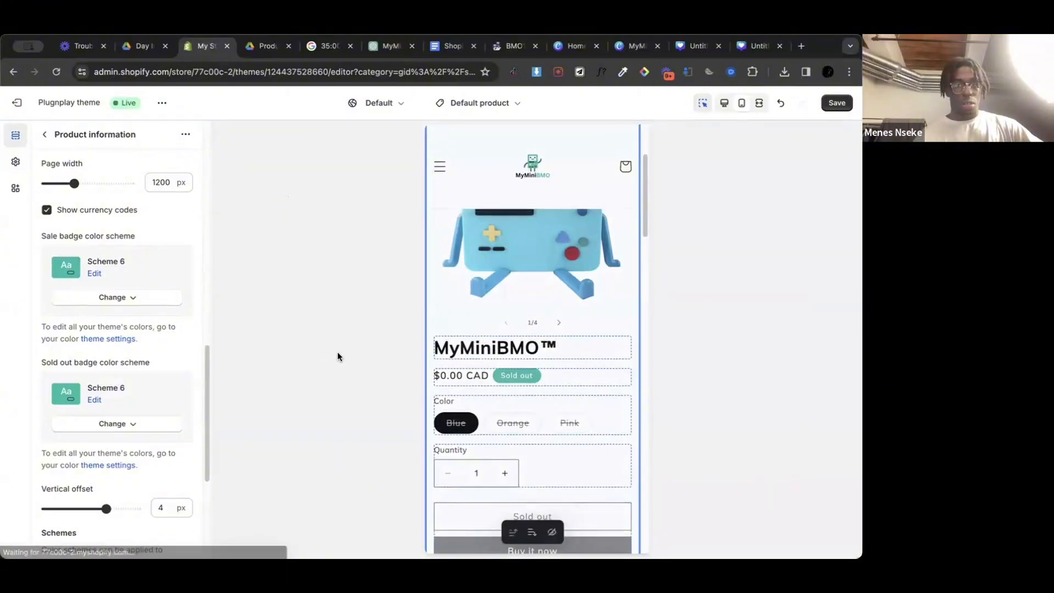
scroll(578, 370, "down", 3)
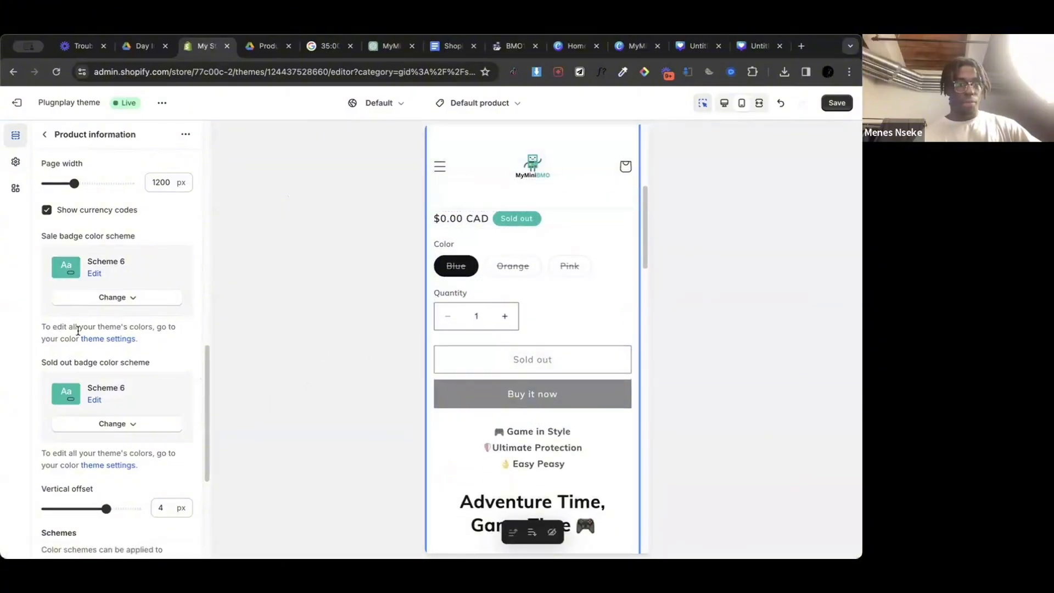
scroll(110, 308, "up", 2)
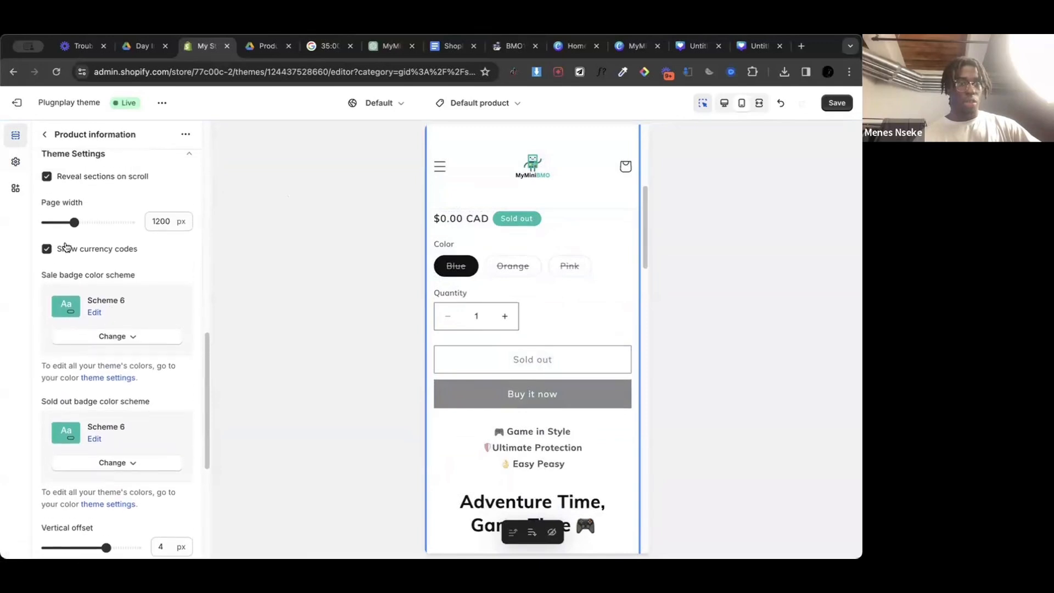
scroll(99, 276, "down", 5)
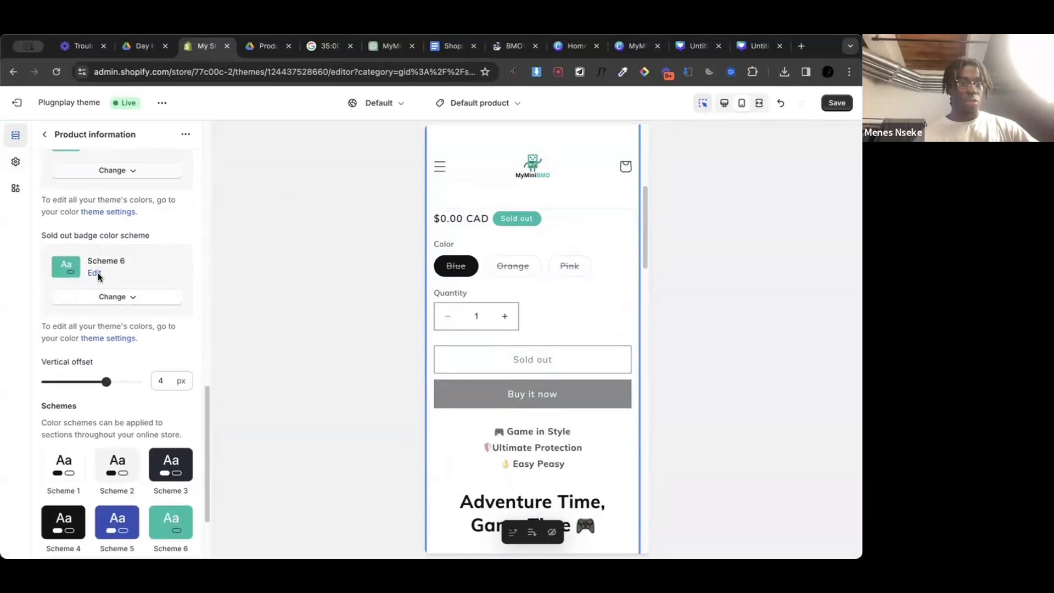
scroll(100, 276, "down", 2)
scroll(110, 329, "up", 6)
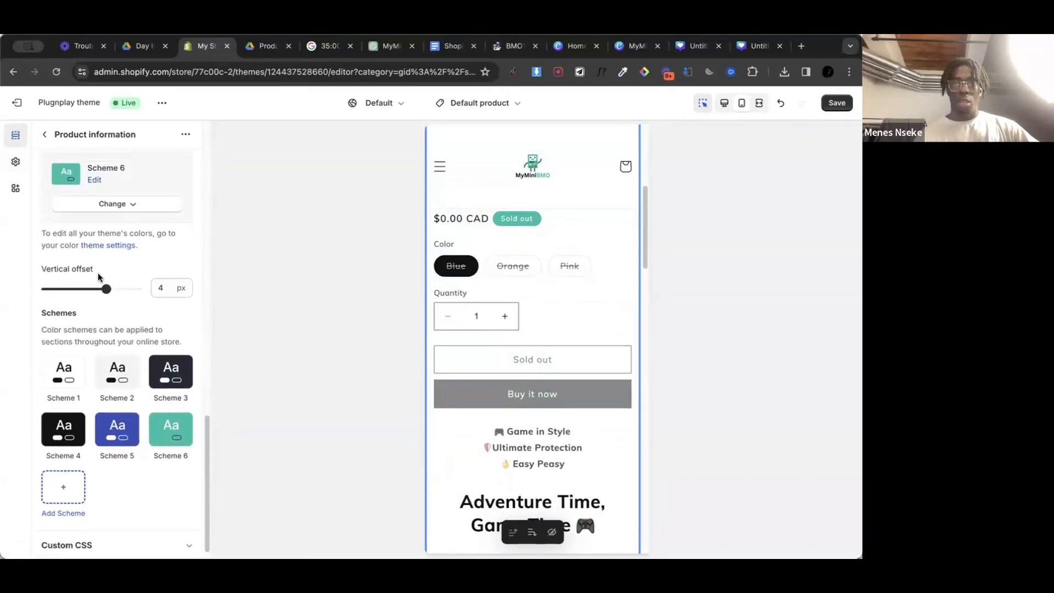
left_click(705, 103)
left_click(835, 103)
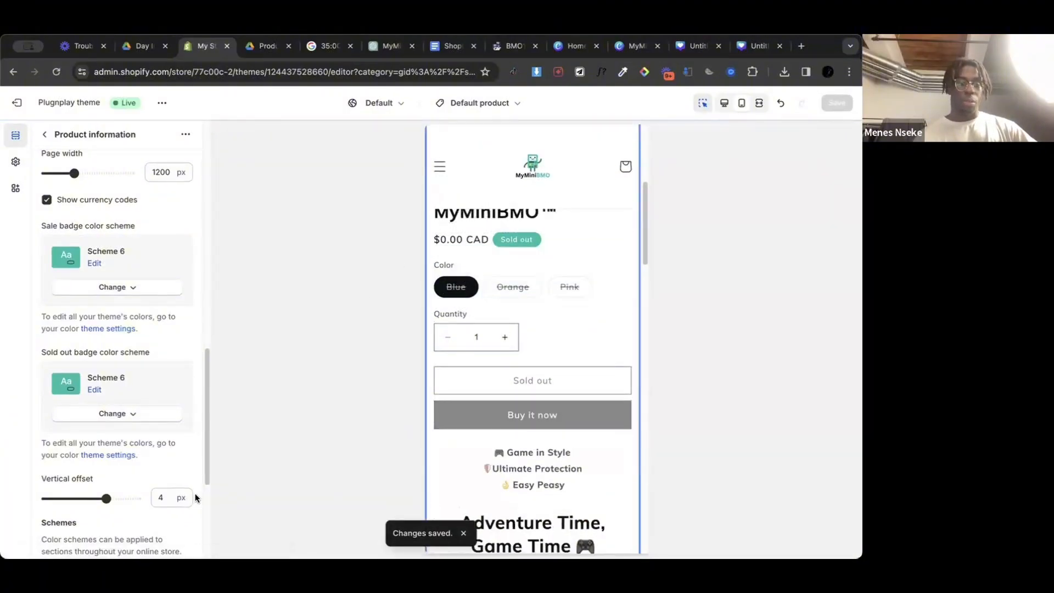
Step: Look through the Product information section's media, padding and theme settings for further adjustments
scroll(104, 399, "down", 5)
scroll(104, 399, "up", 10)
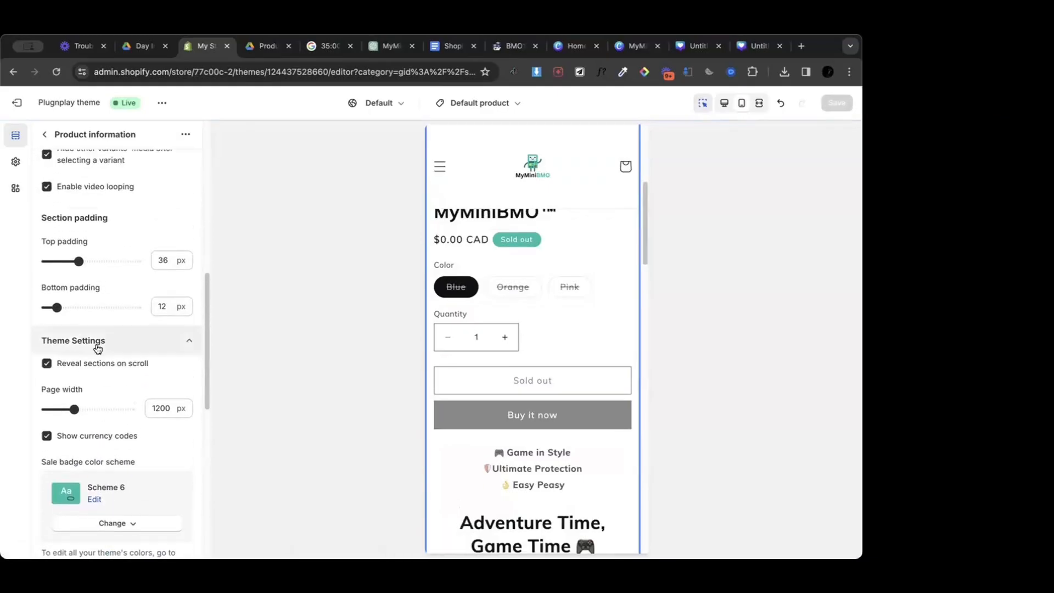
scroll(104, 345, "up", 6)
scroll(106, 345, "up", 3)
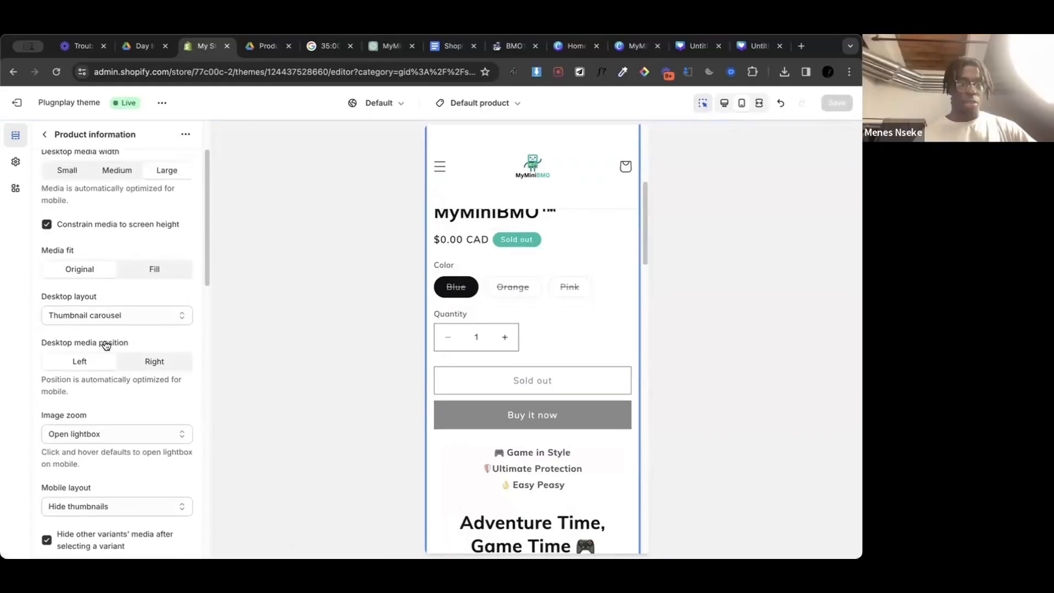
scroll(148, 395, "up", 2)
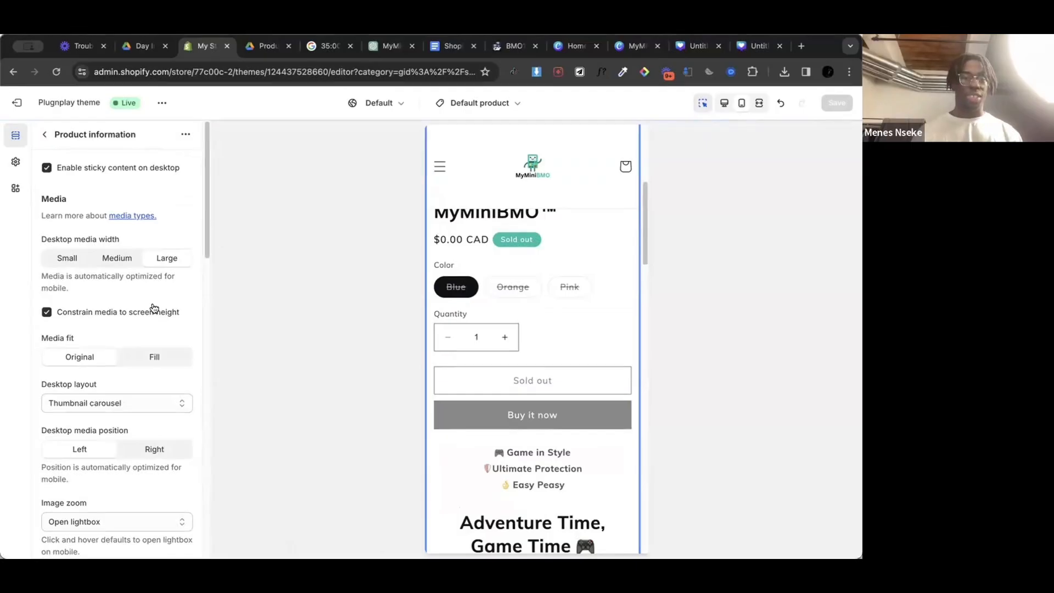
scroll(104, 232, "down", 12)
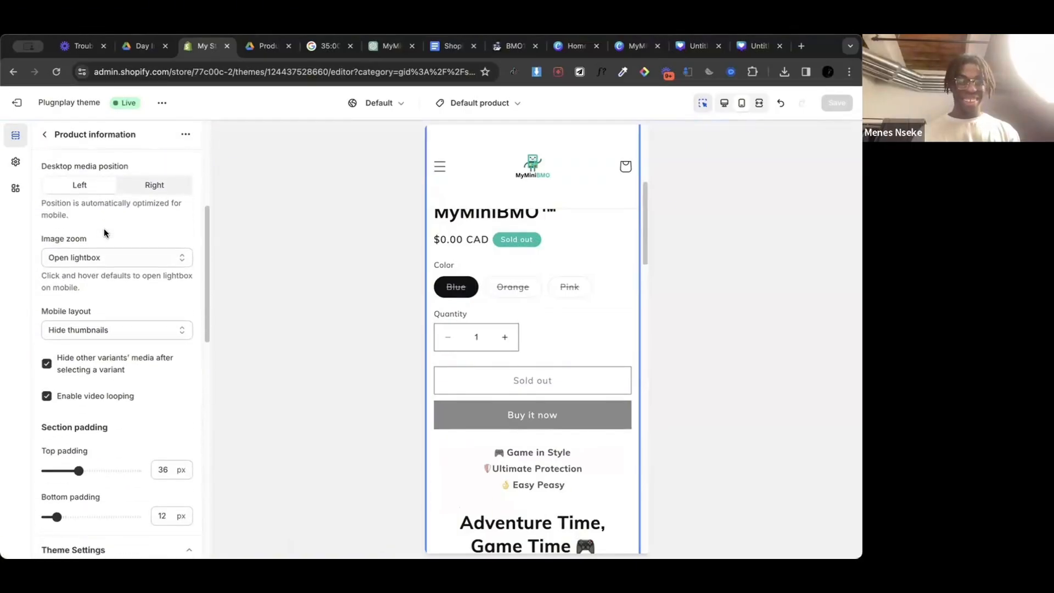
scroll(104, 229, "down", 7)
scroll(104, 228, "up", 17)
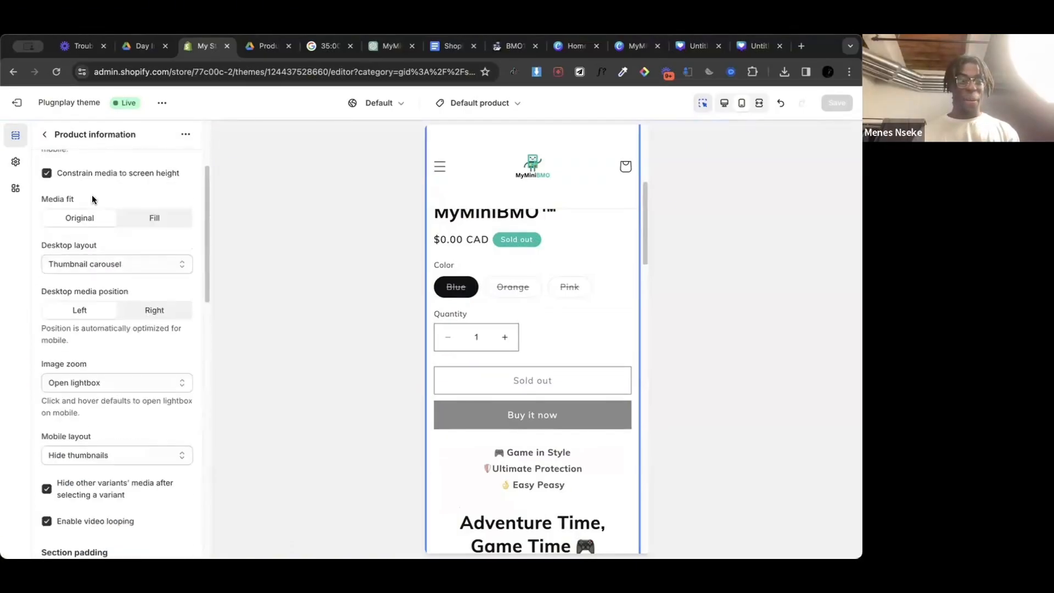
Step: Inspect the heading, icon and row content of the Our Guarantee collapsible row
left_click(46, 138)
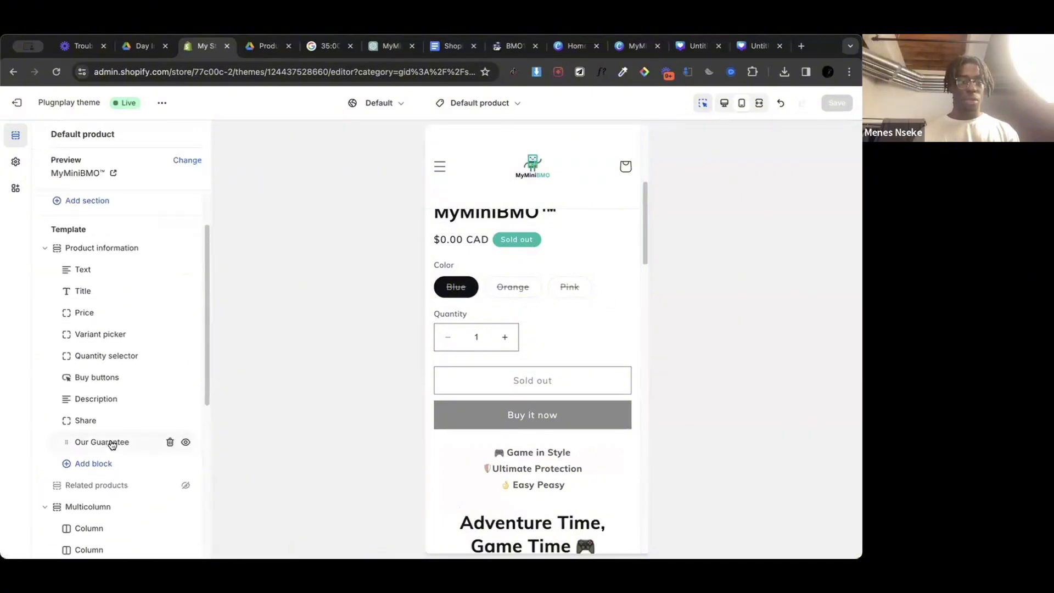
left_click(110, 439)
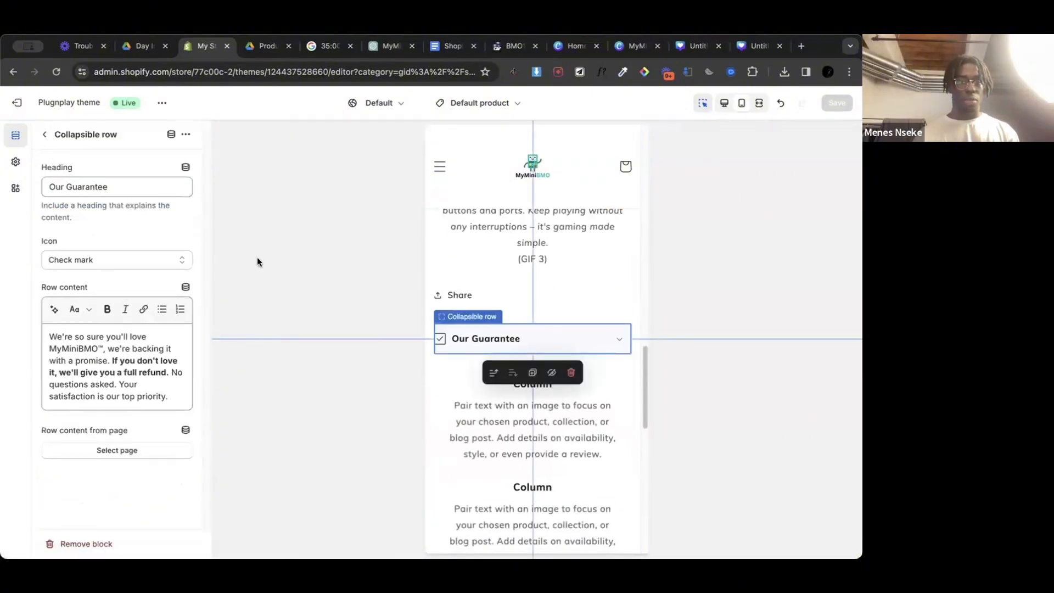
left_click(42, 138)
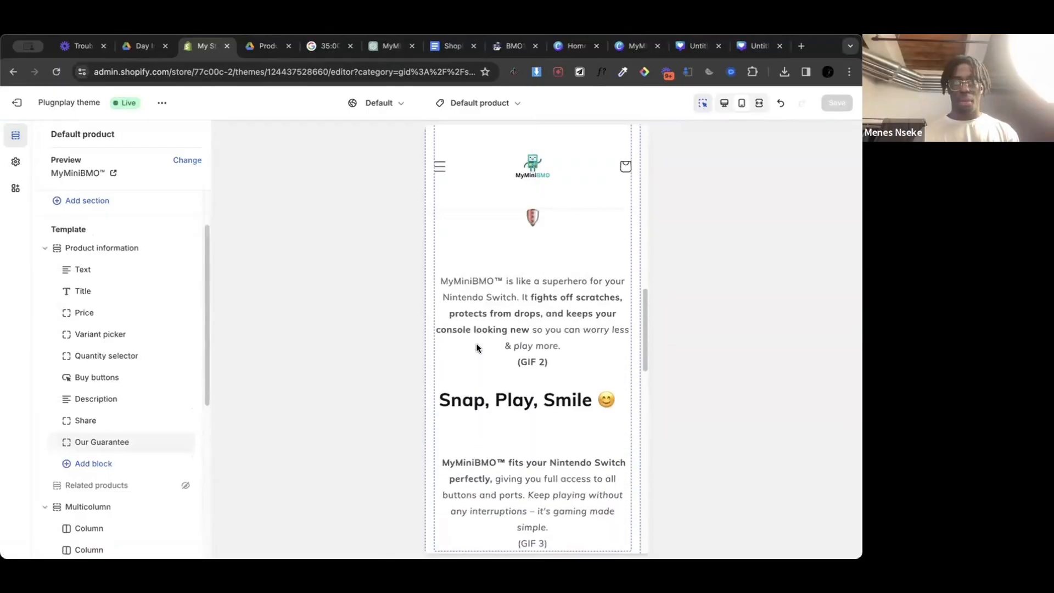
Step: Check which type settings and block actions the product page's Variant picker offers
scroll(476, 344, "down", 4)
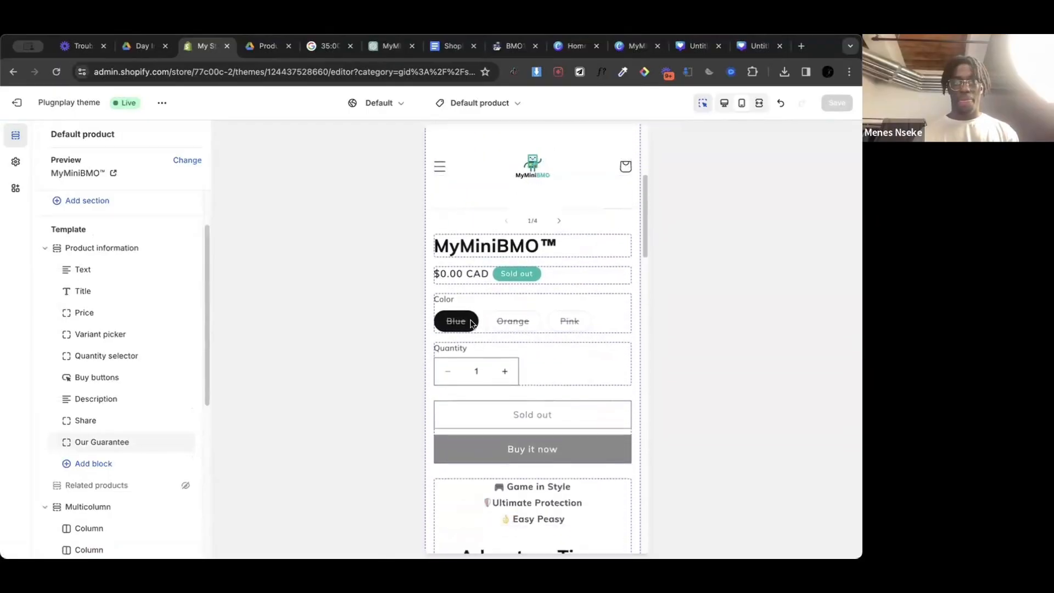
left_click(470, 314)
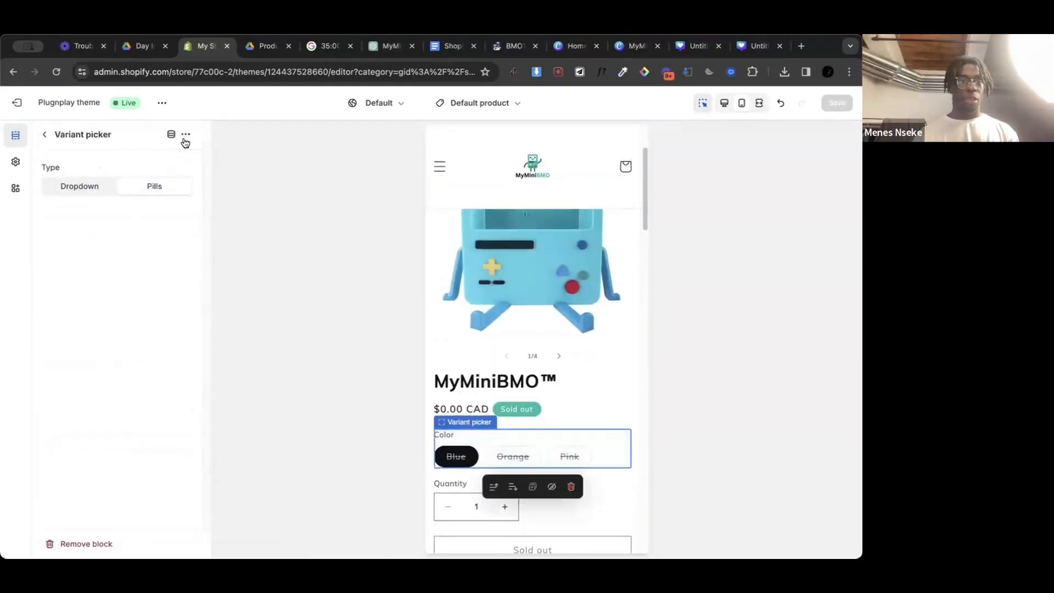
left_click(185, 135)
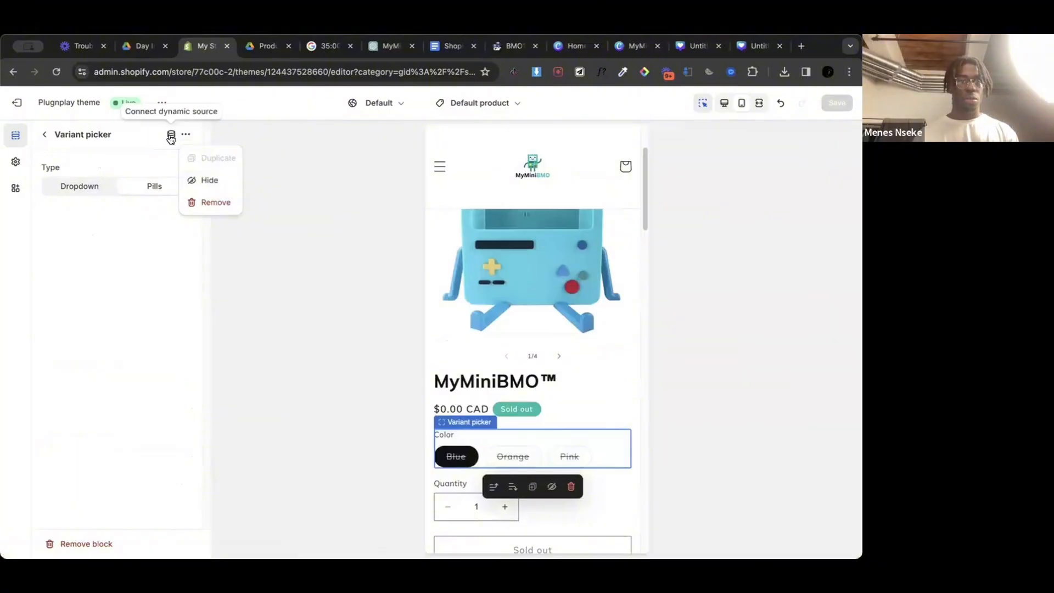
Step: Examine the border and shadow options of the Variant pills in the theme settings for a way to restyle them
left_click(15, 161)
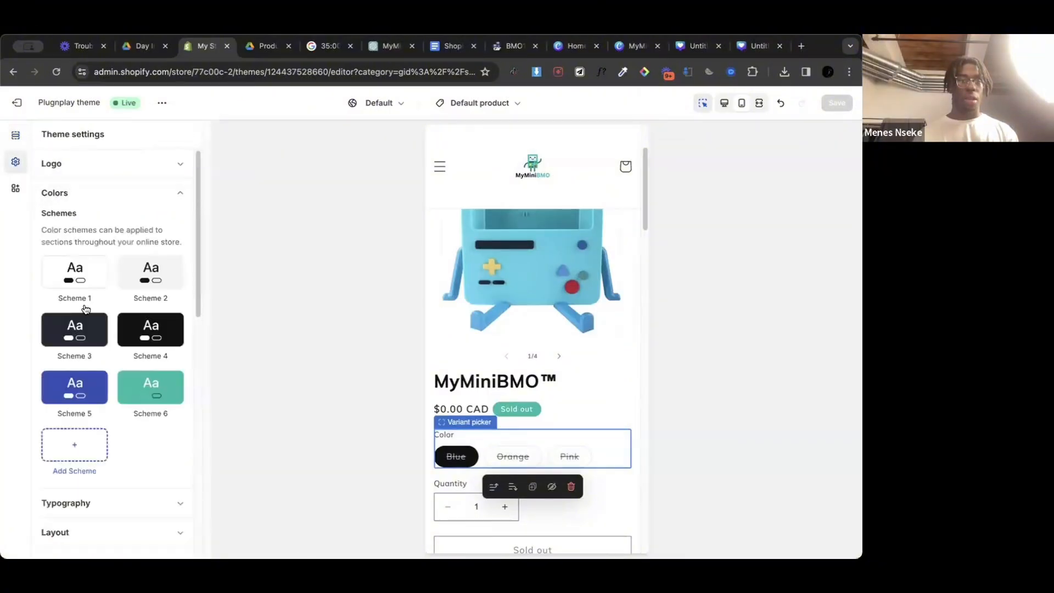
scroll(82, 294, "down", 8)
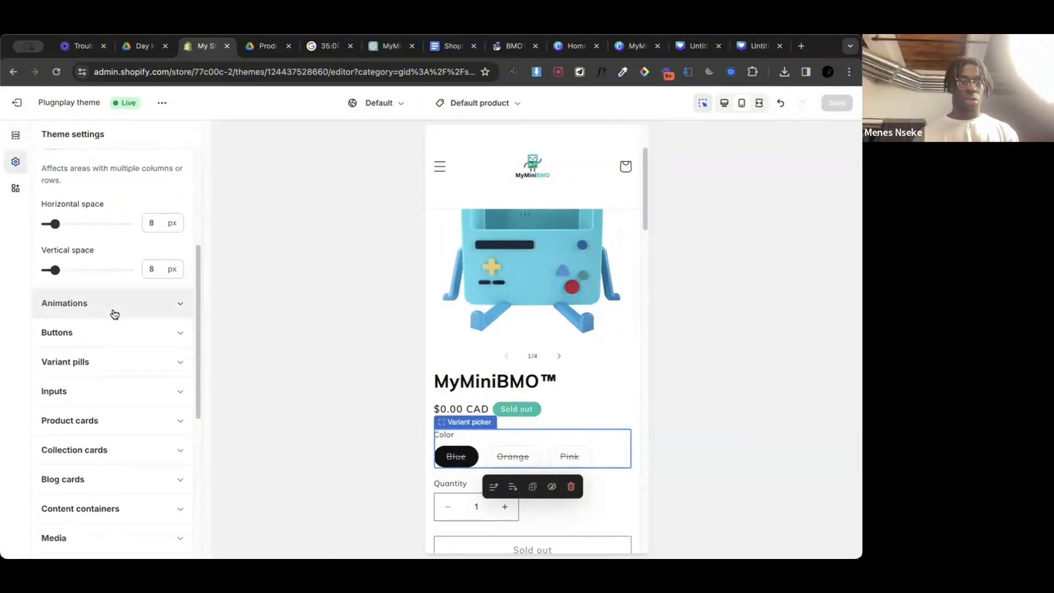
scroll(153, 212, "up", 5)
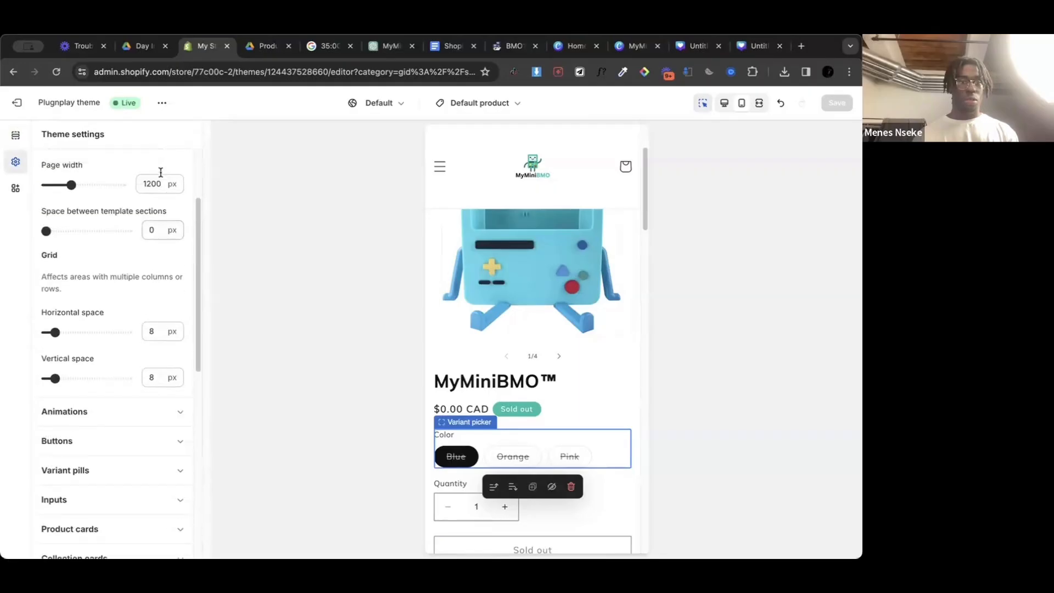
left_click(155, 251)
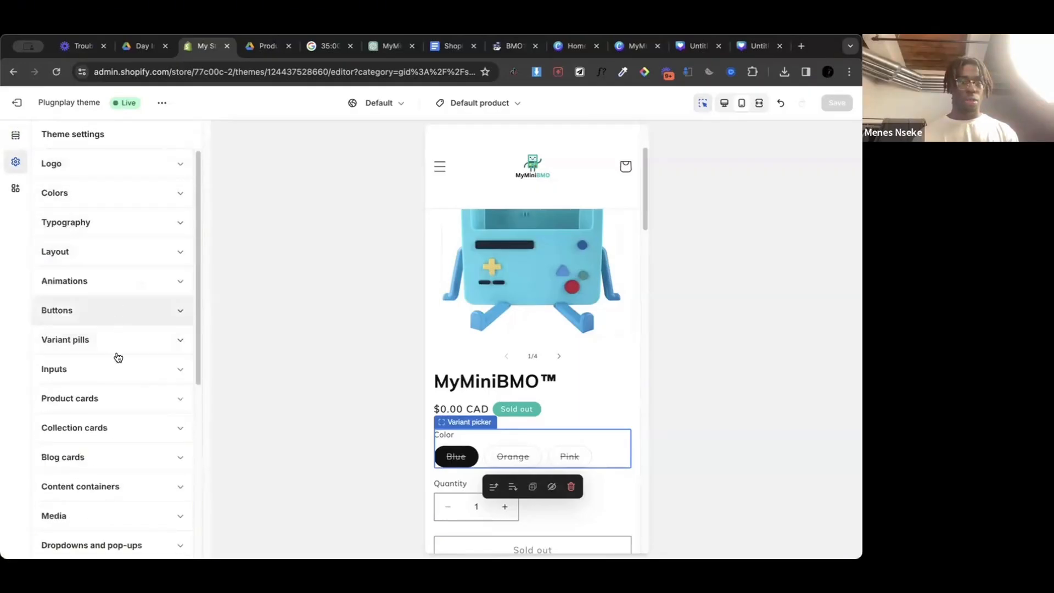
left_click(125, 344)
scroll(120, 349, "down", 6)
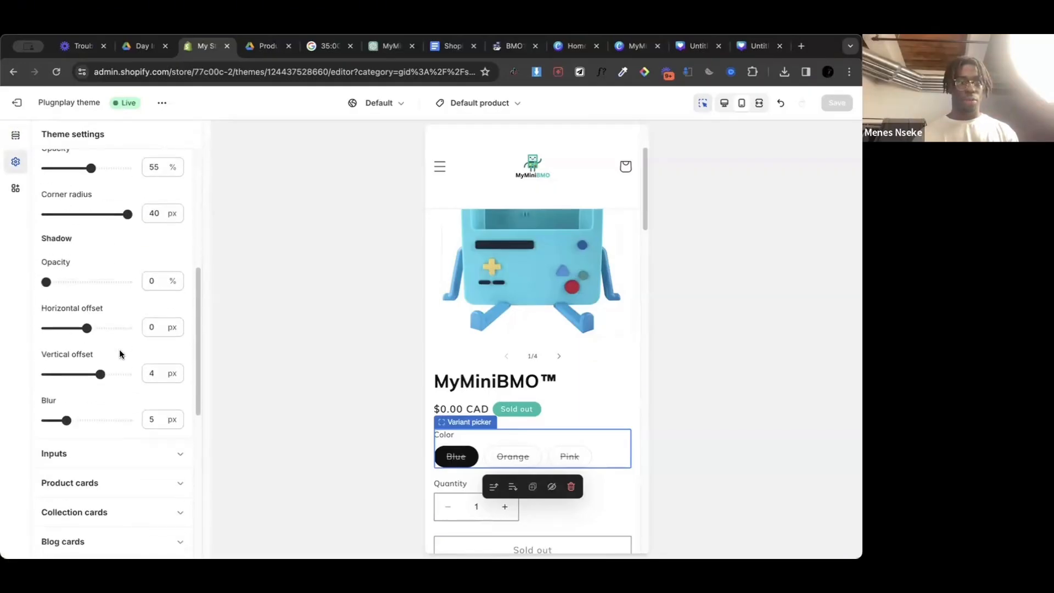
scroll(119, 349, "up", 6)
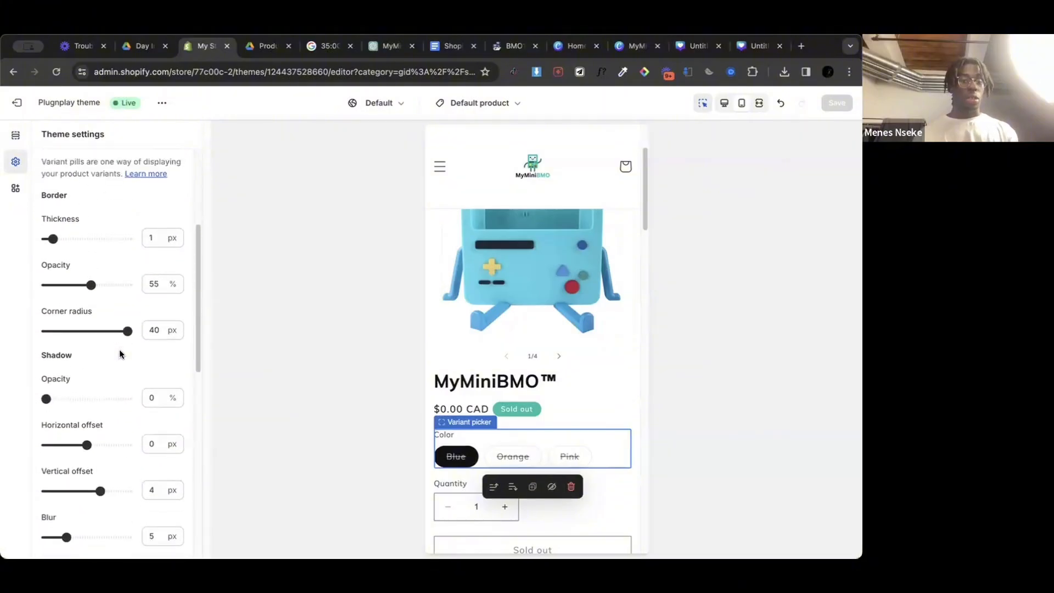
scroll(120, 349, "up", 1)
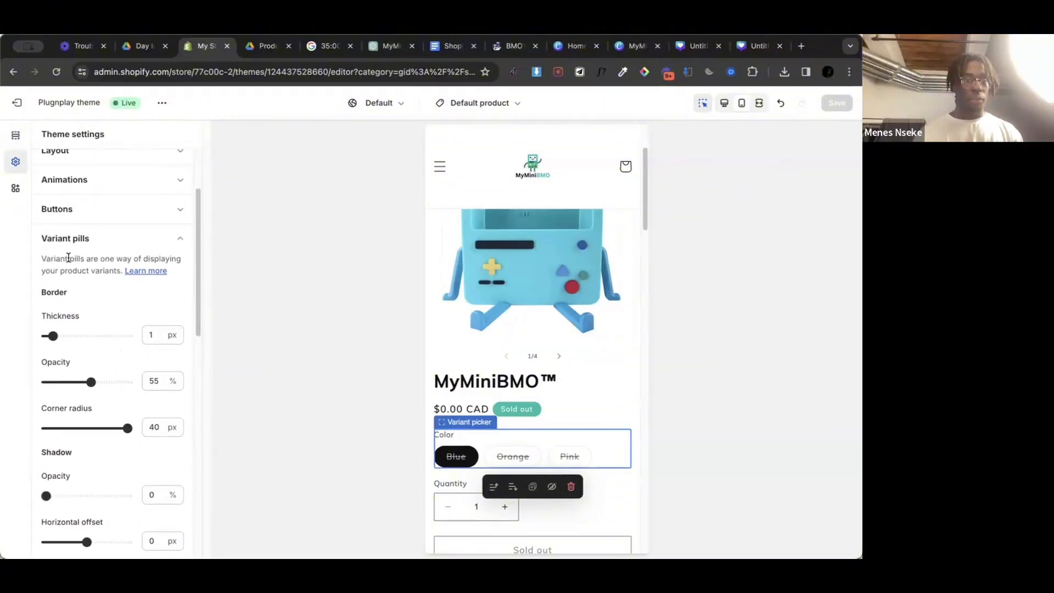
scroll(123, 285, "down", 5)
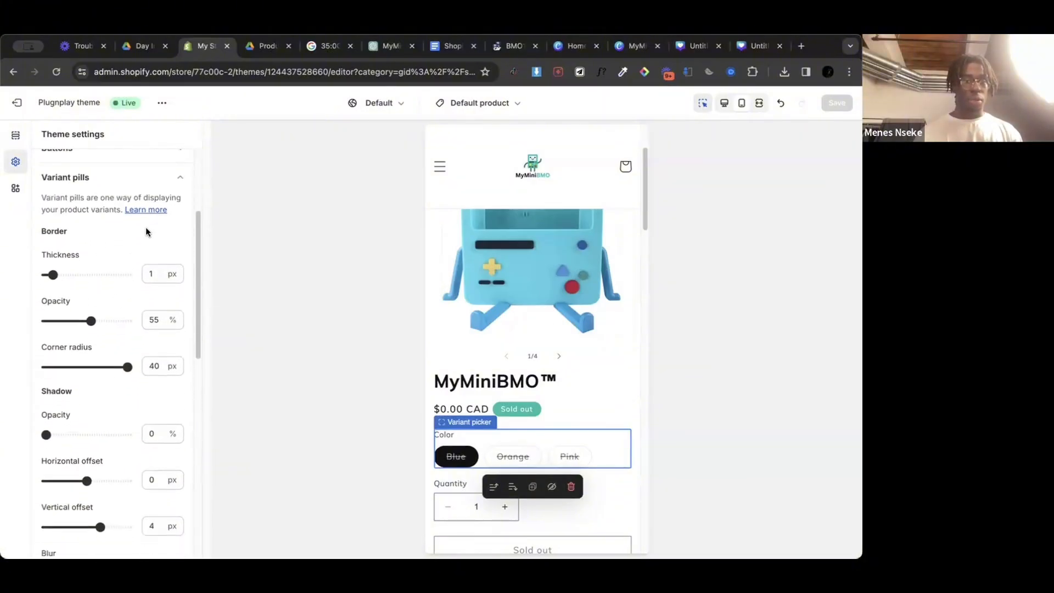
scroll(147, 252, "down", 5)
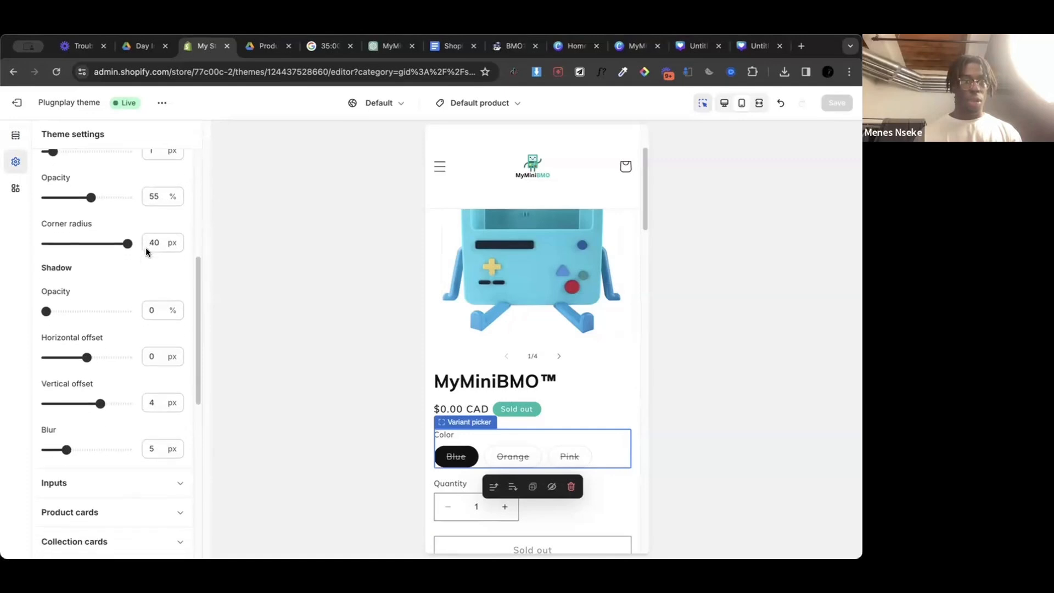
Step: Look through the remaining theme settings categories, including the Theme style options, for anything that controls the variant pills' look
scroll(147, 250, "down", 5)
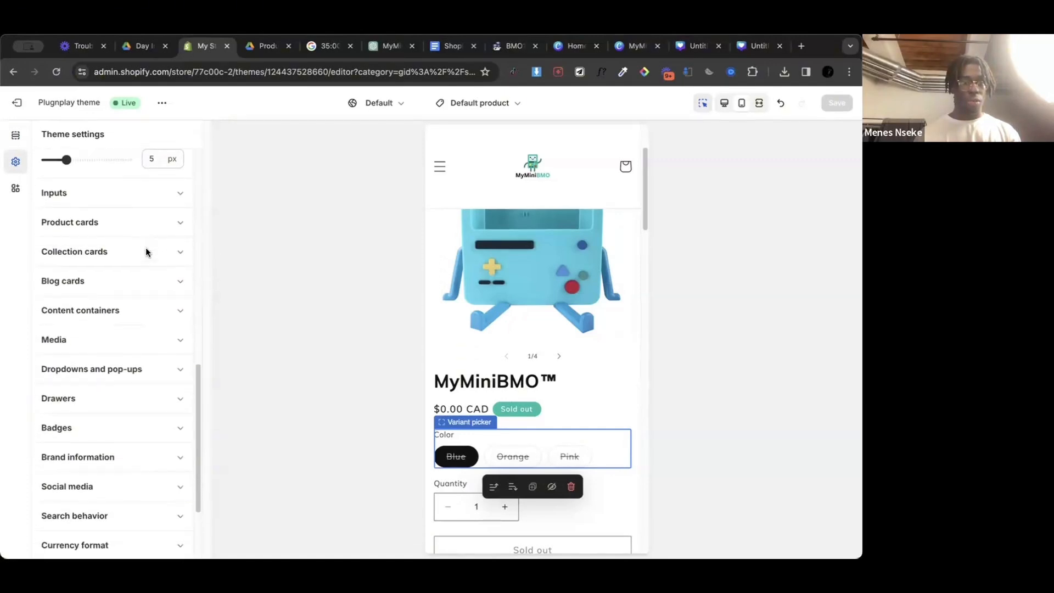
scroll(146, 250, "up", 1)
scroll(144, 308, "down", 1)
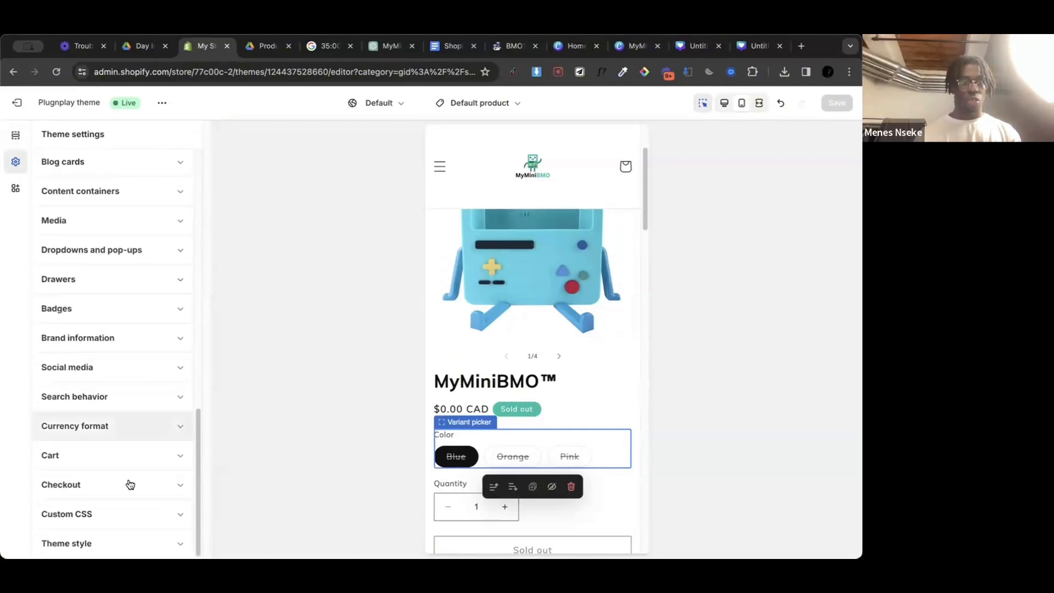
left_click(132, 543)
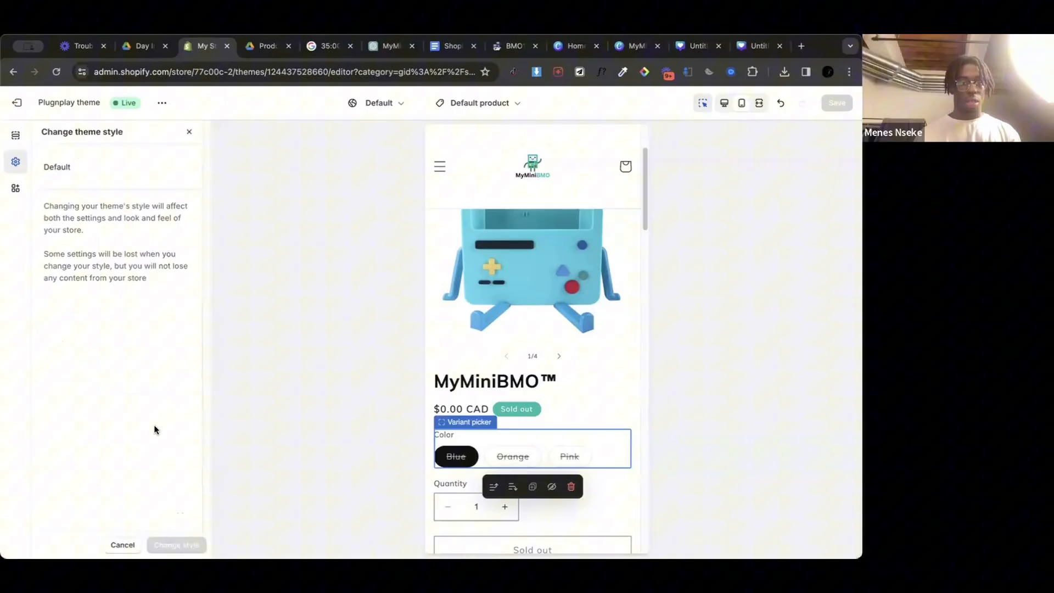
left_click(188, 131)
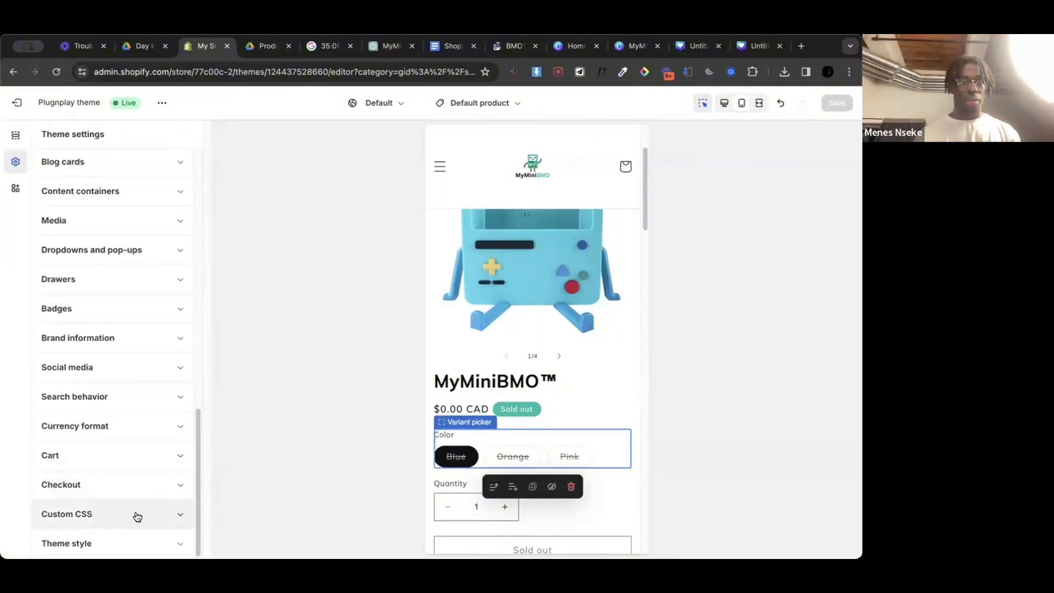
scroll(148, 433, "up", 3)
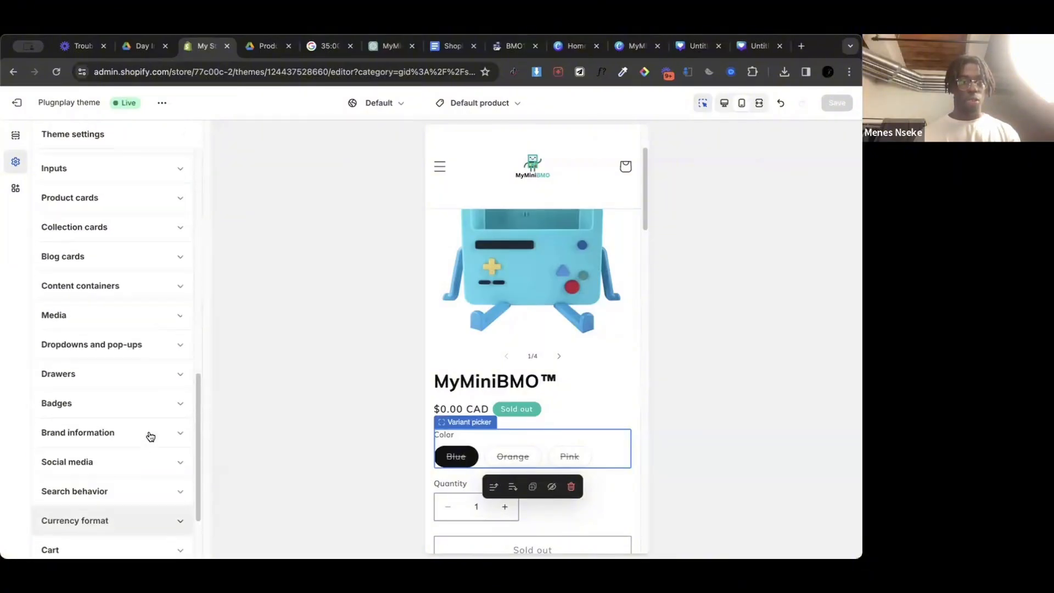
scroll(150, 436, "up", 10)
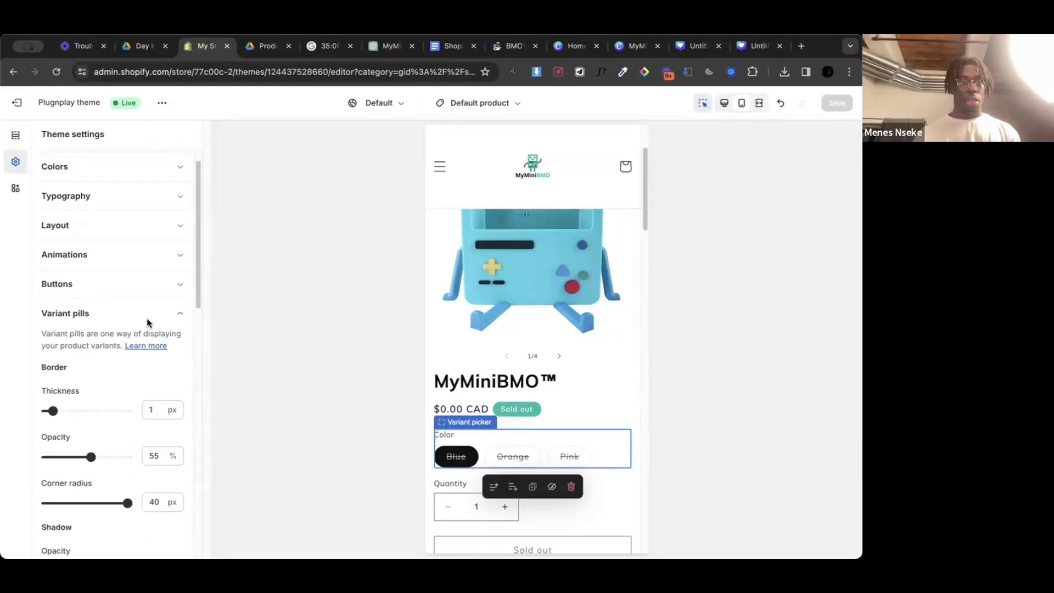
Step: Open the help article linked from Variant pills and read its product page defaults and Product information section settings
left_click(145, 373)
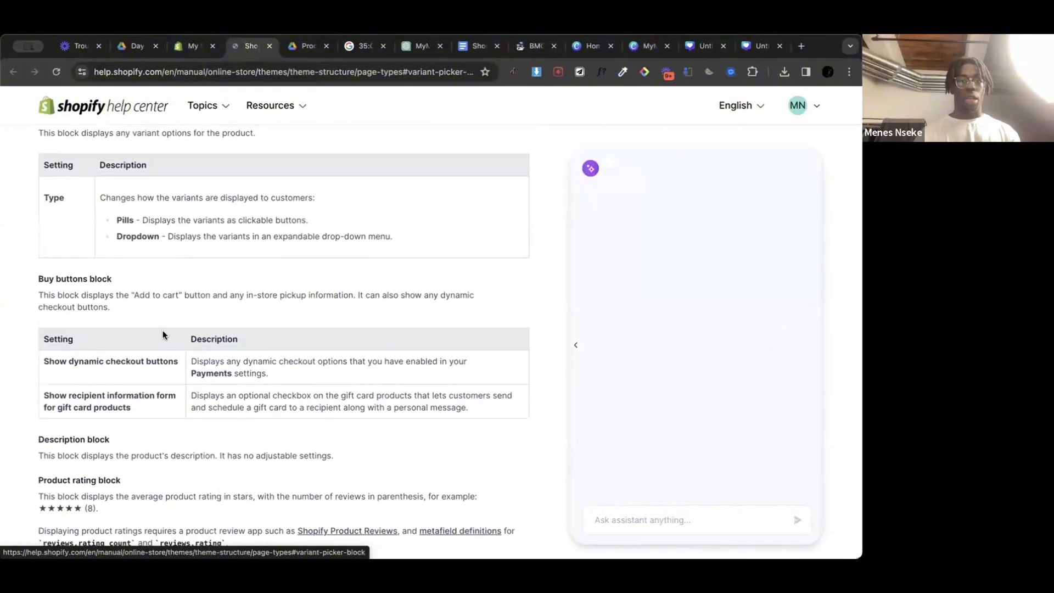
scroll(163, 331, "down", 5)
scroll(163, 335, "up", 20)
scroll(163, 335, "down", 2)
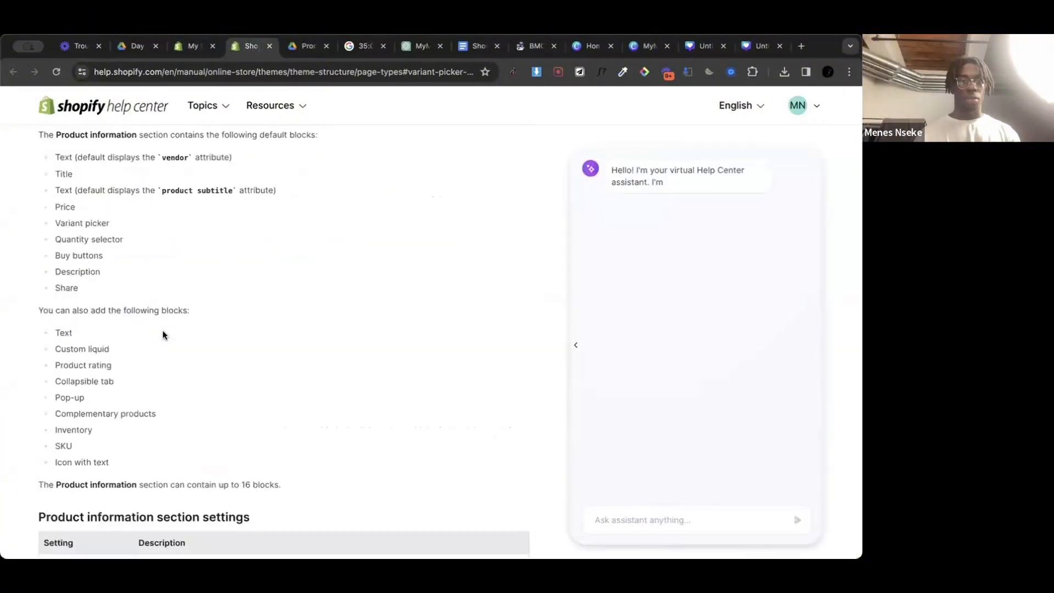
scroll(163, 335, "up", 4)
scroll(162, 333, "up", 5)
scroll(162, 334, "down", 11)
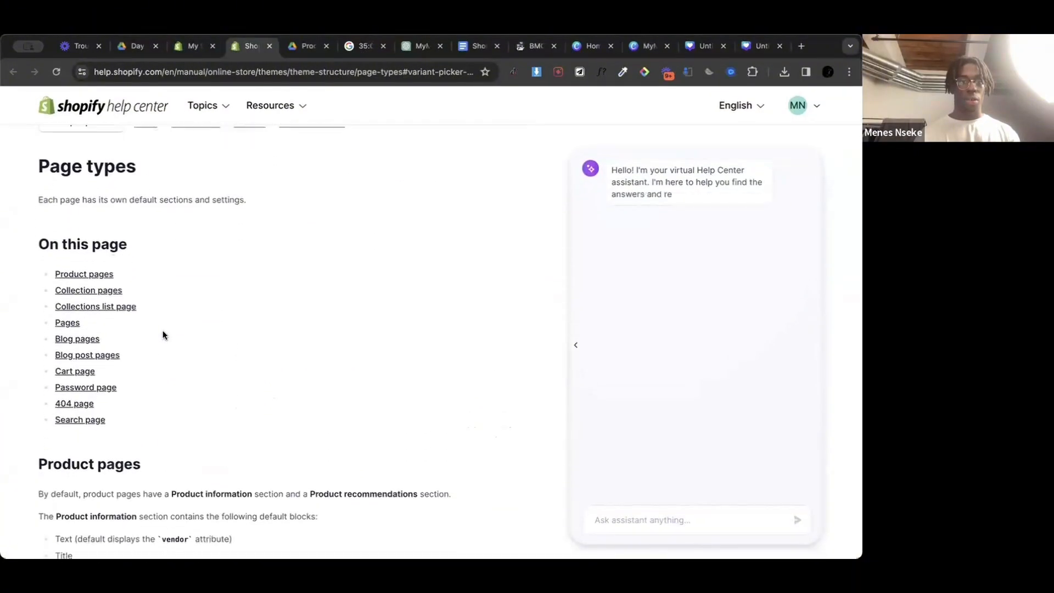
scroll(164, 335, "down", 8)
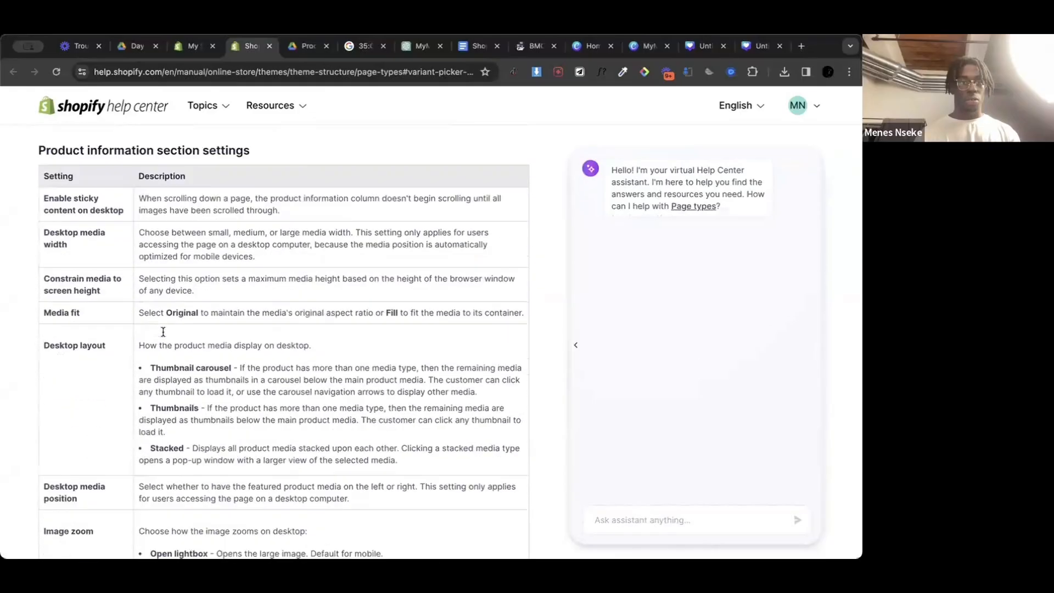
scroll(163, 333, "down", 4)
scroll(163, 333, "up", 7)
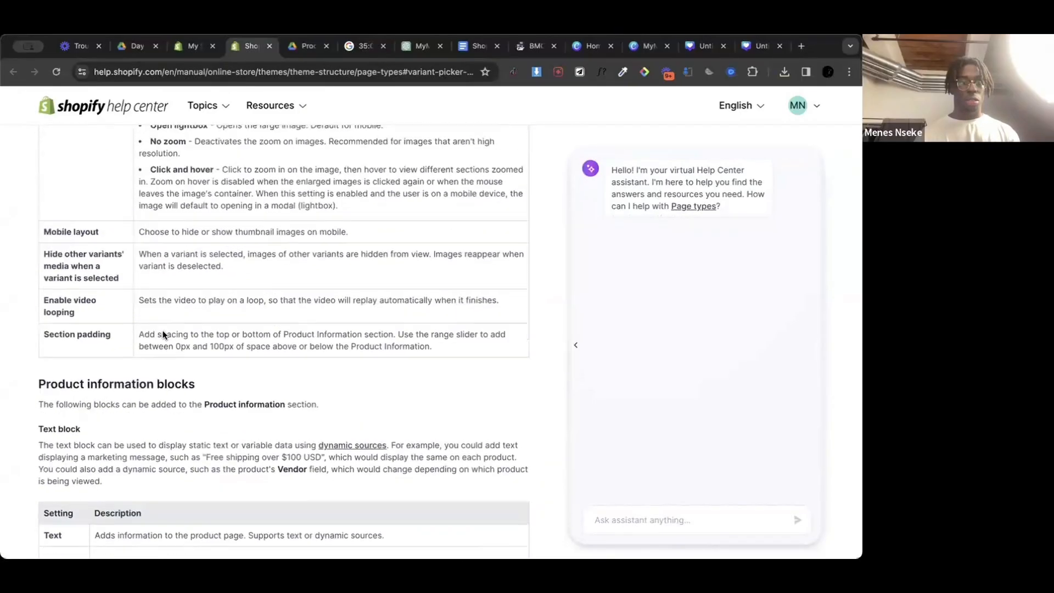
Step: Read the article's Product information block descriptions, from the Text block through the Icon with text block
scroll(146, 465, "down", 15)
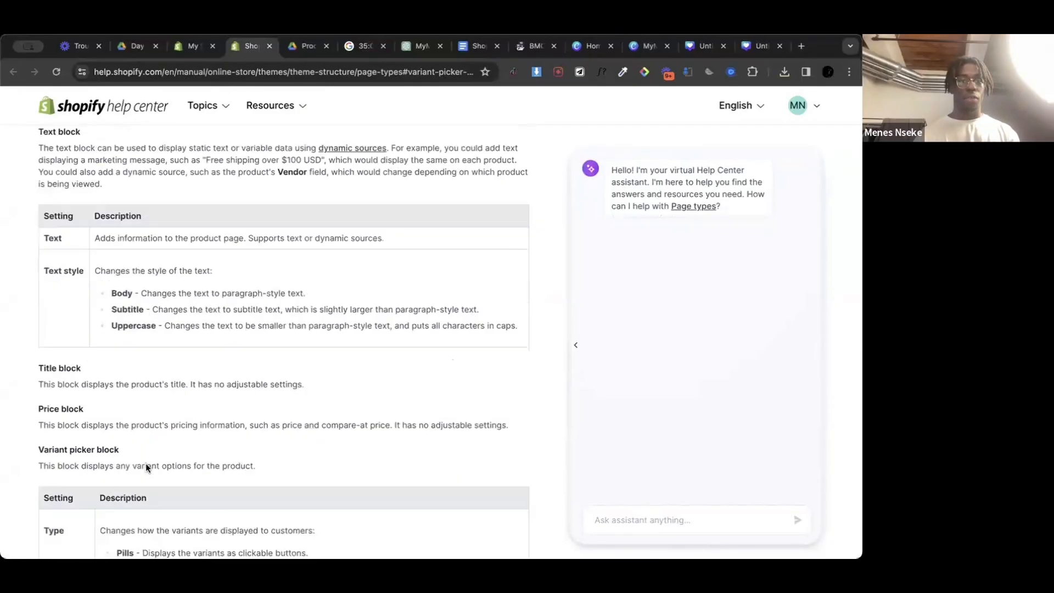
scroll(146, 467, "down", 6)
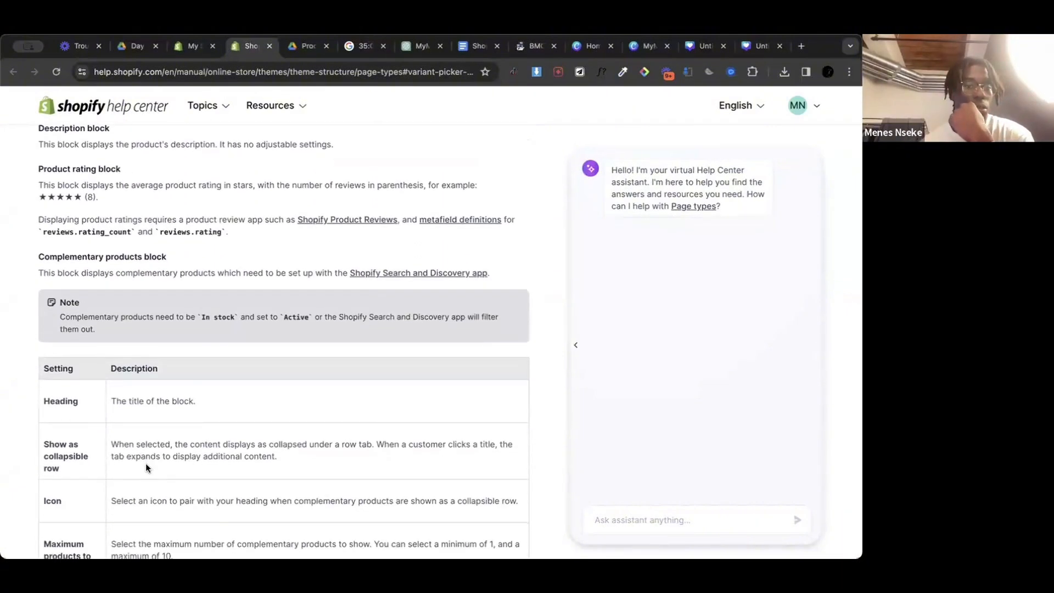
scroll(146, 467, "up", 3)
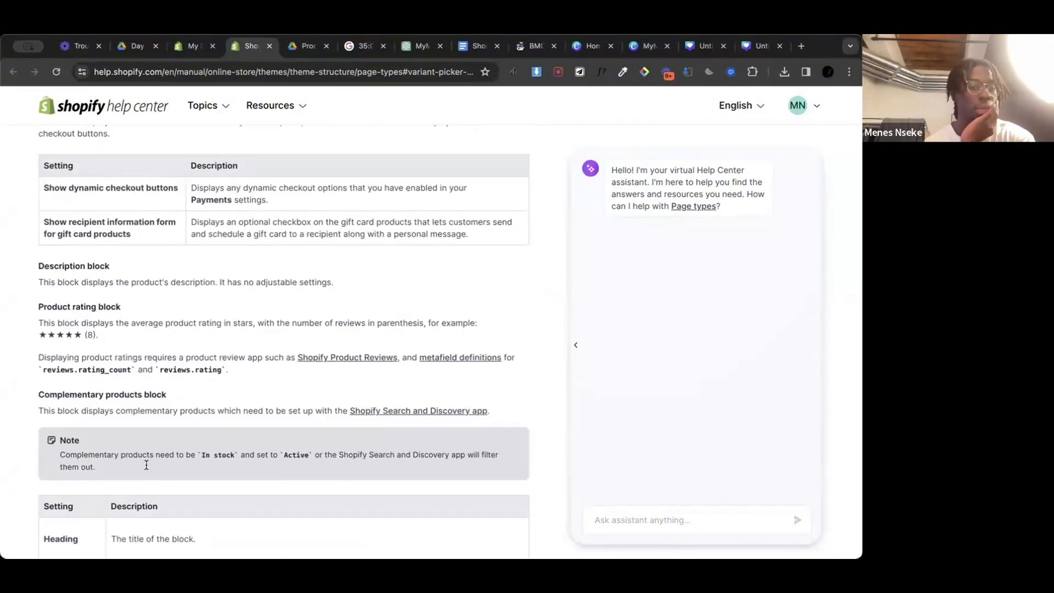
scroll(146, 467, "down", 6)
scroll(146, 467, "down", 5)
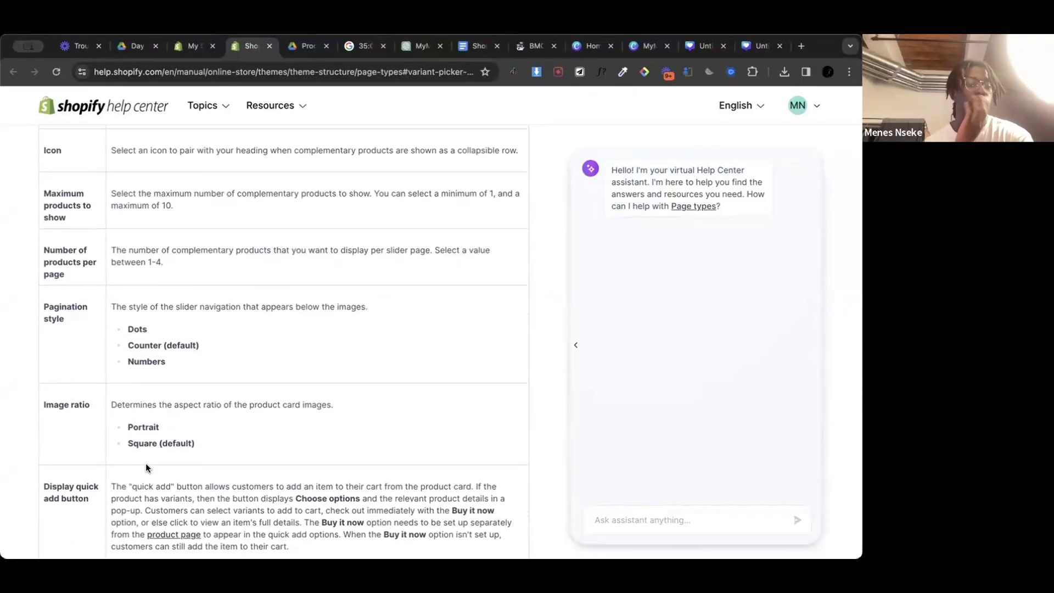
scroll(146, 467, "down", 6)
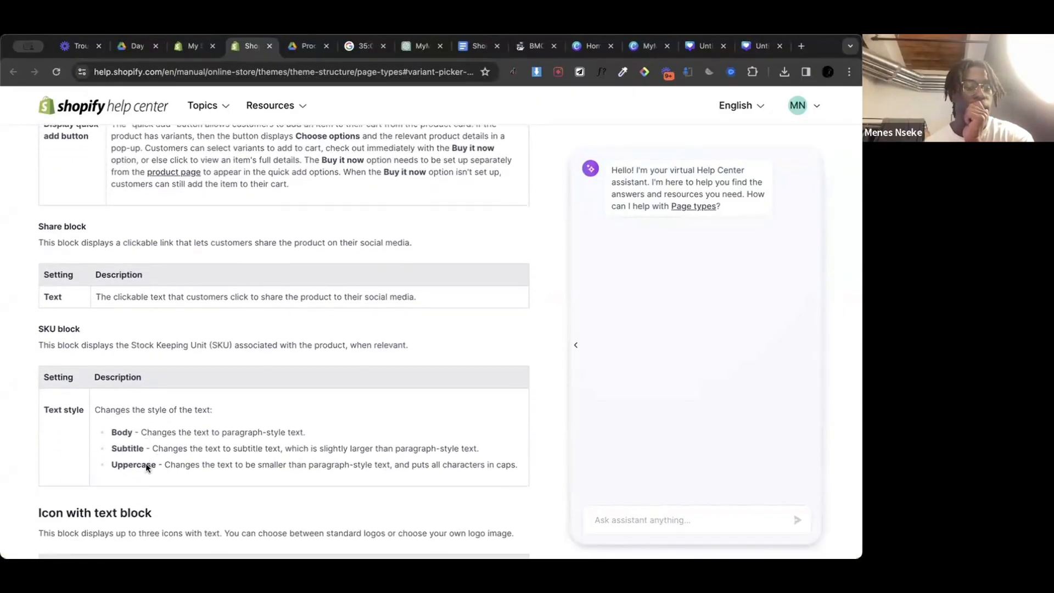
scroll(146, 466, "down", 9)
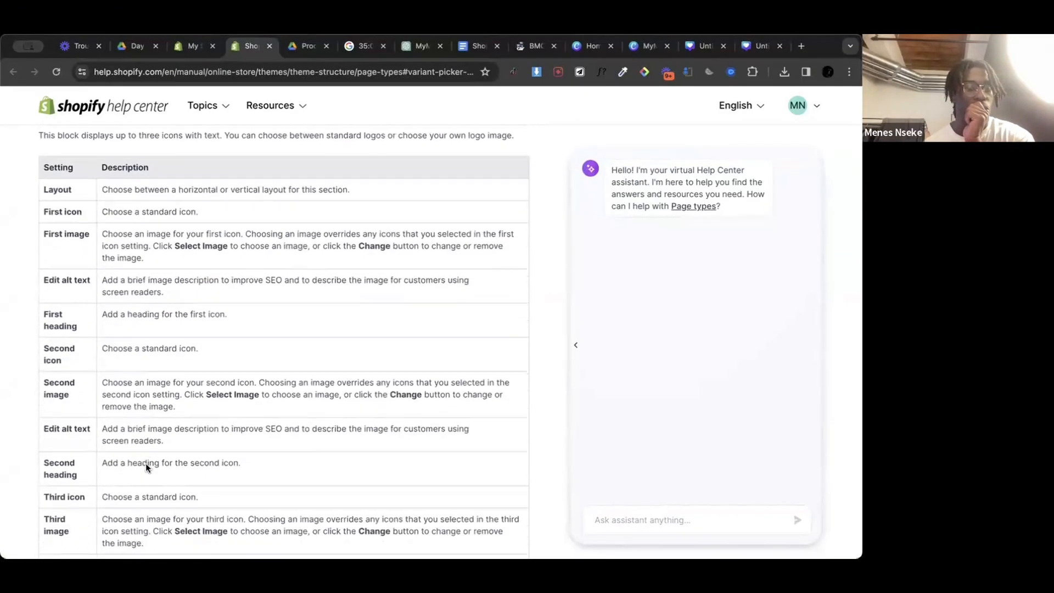
Step: Search the help article for "variant" and go through the matches about variant media, the Variant picker block and quick add
key("ctrl+f")
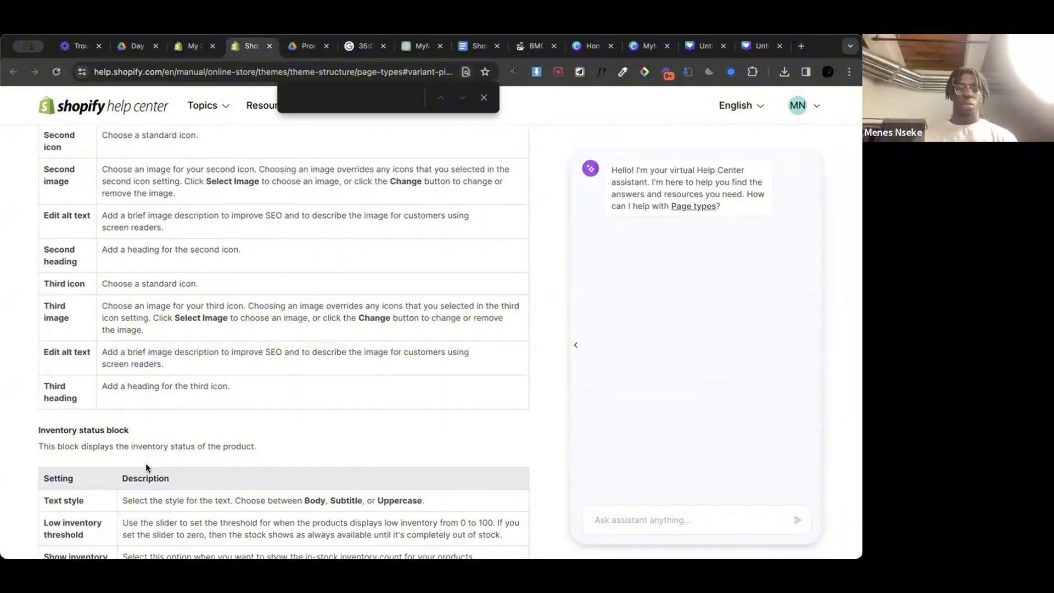
type("variant")
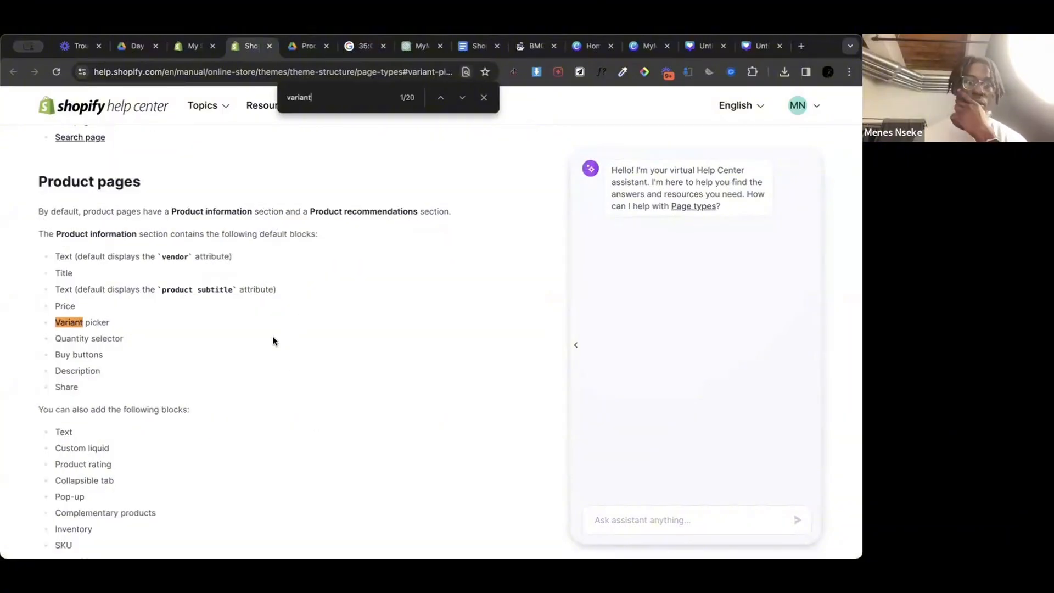
left_click(462, 98)
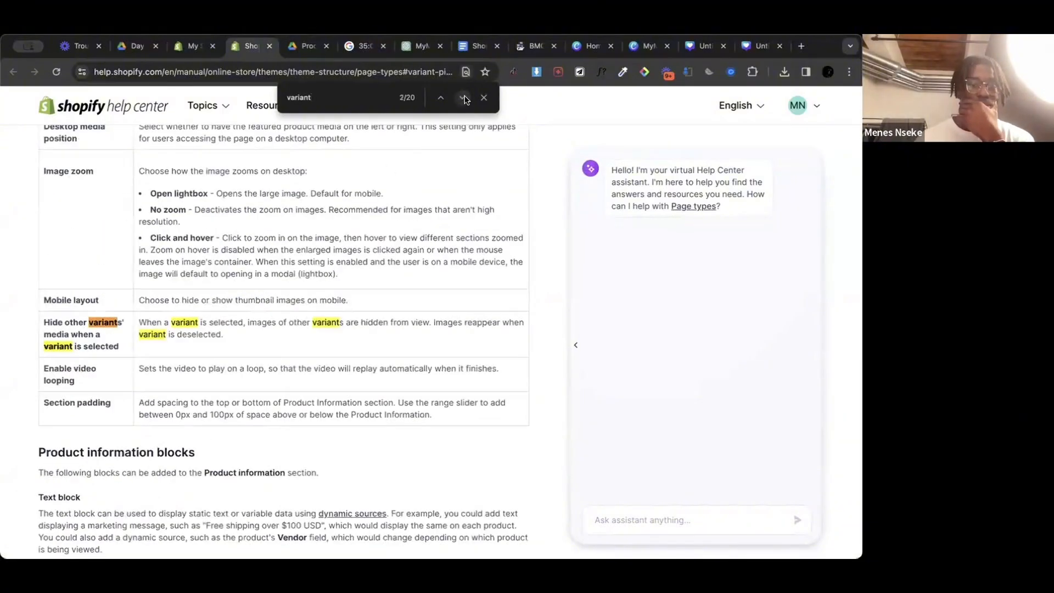
left_click(463, 98)
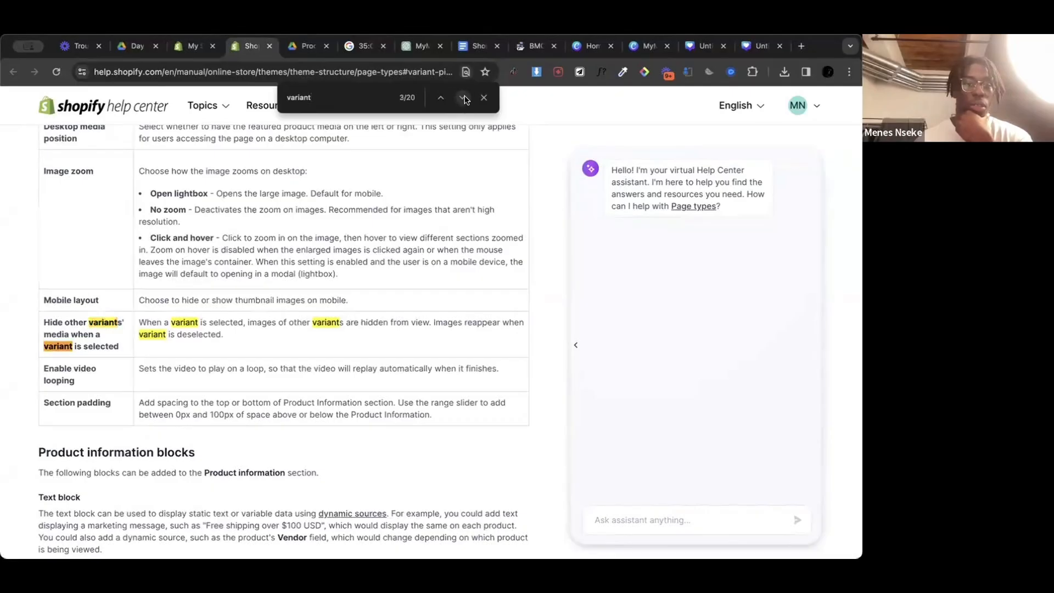
left_click(465, 99)
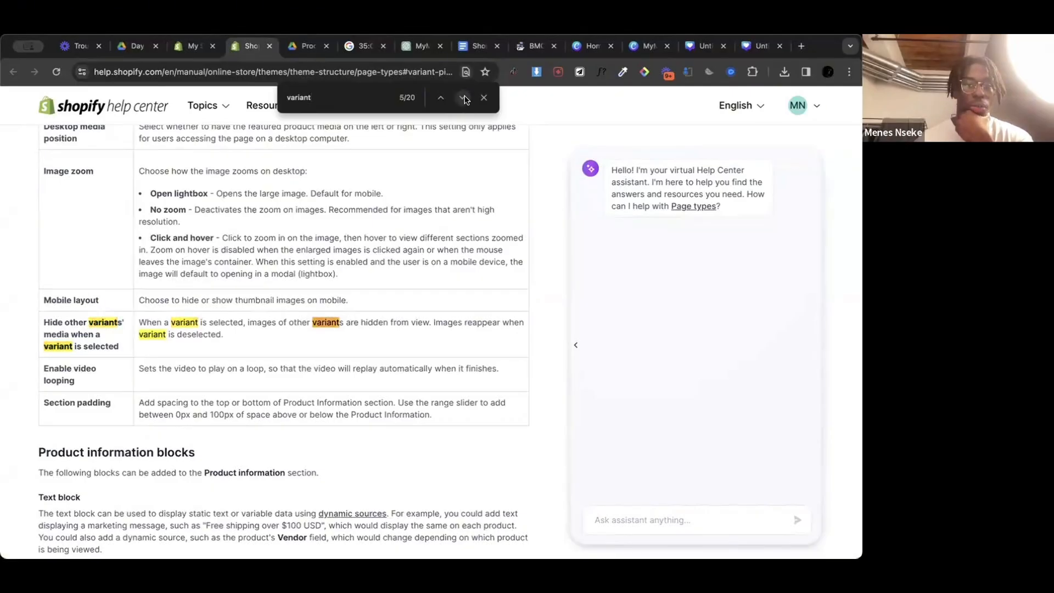
left_click(464, 98)
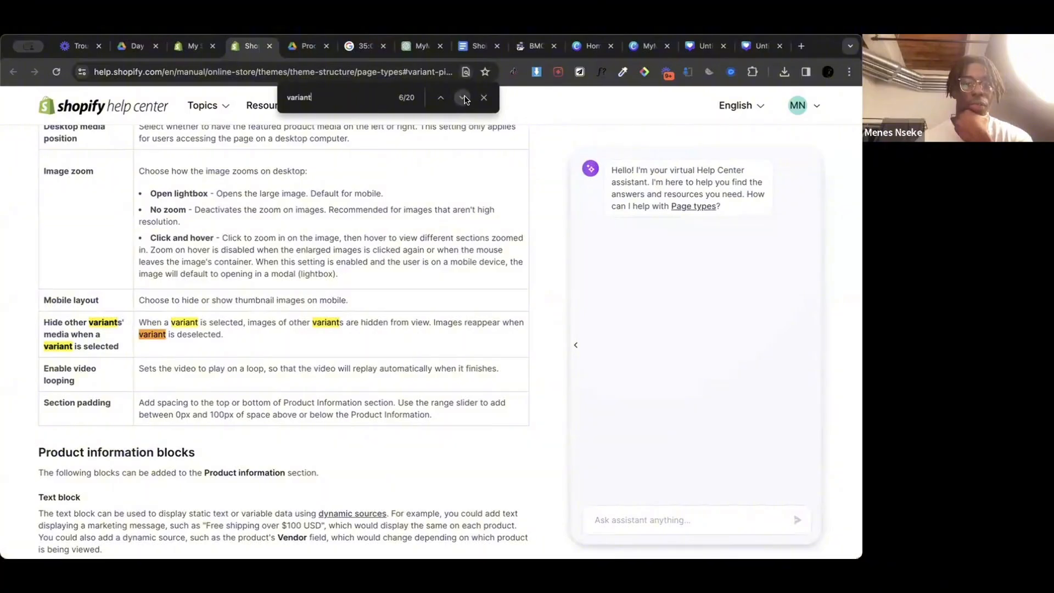
left_click(465, 98)
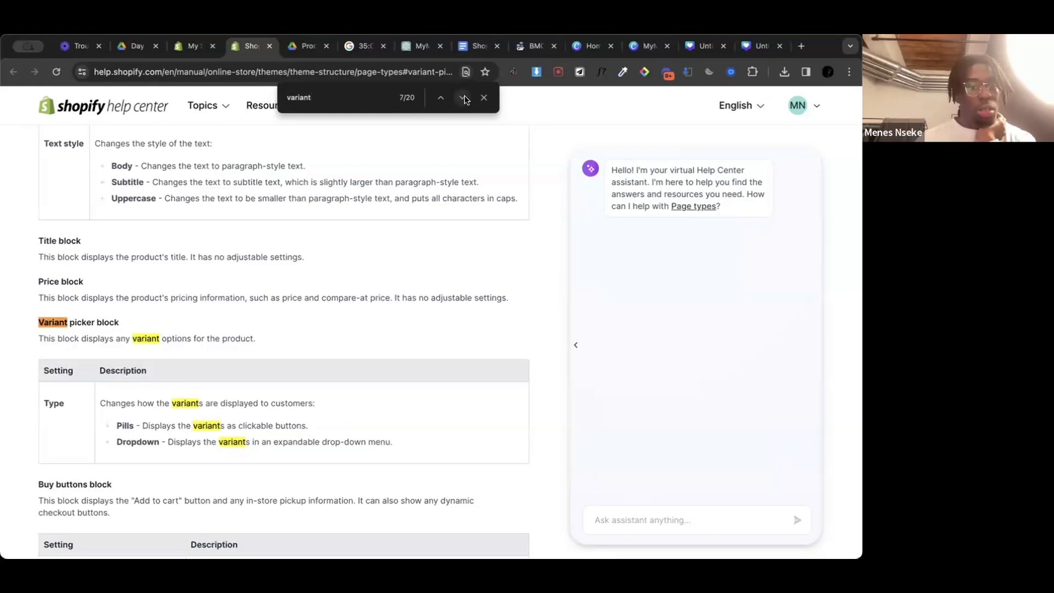
left_click(464, 98)
left_click(464, 99)
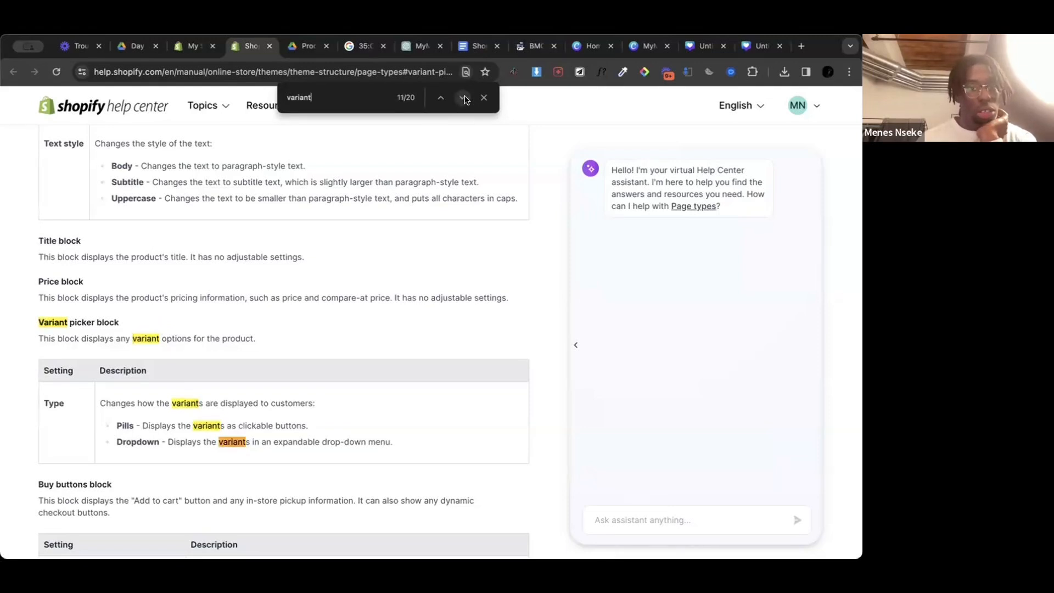
left_click(465, 98)
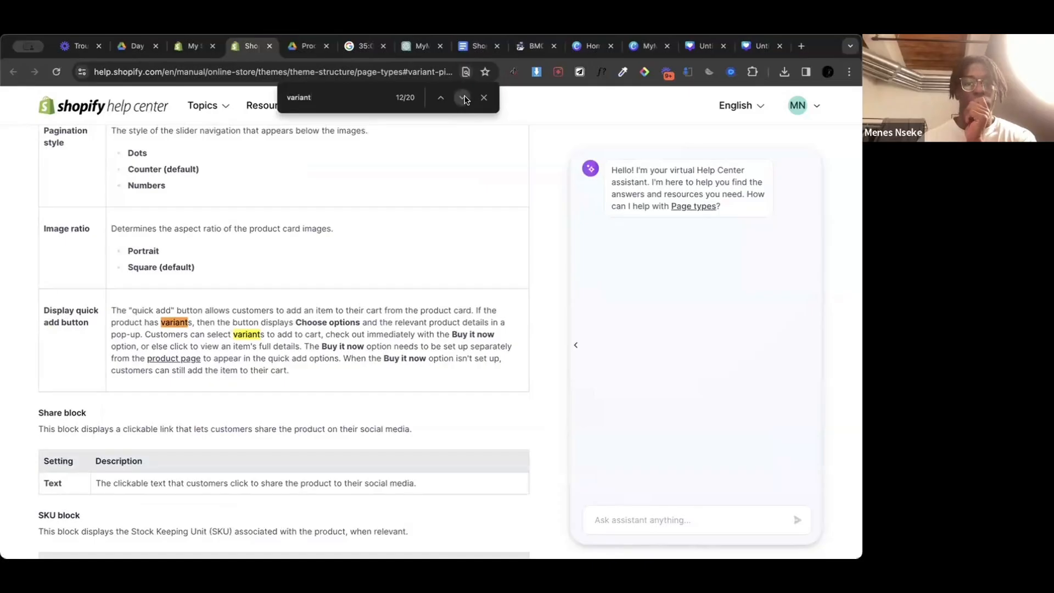
Step: Go through the article's remaining "variant" matches, covering the SKU block, Quick order list and collection quick add settings, and close the search
left_click(464, 98)
left_click(464, 98)
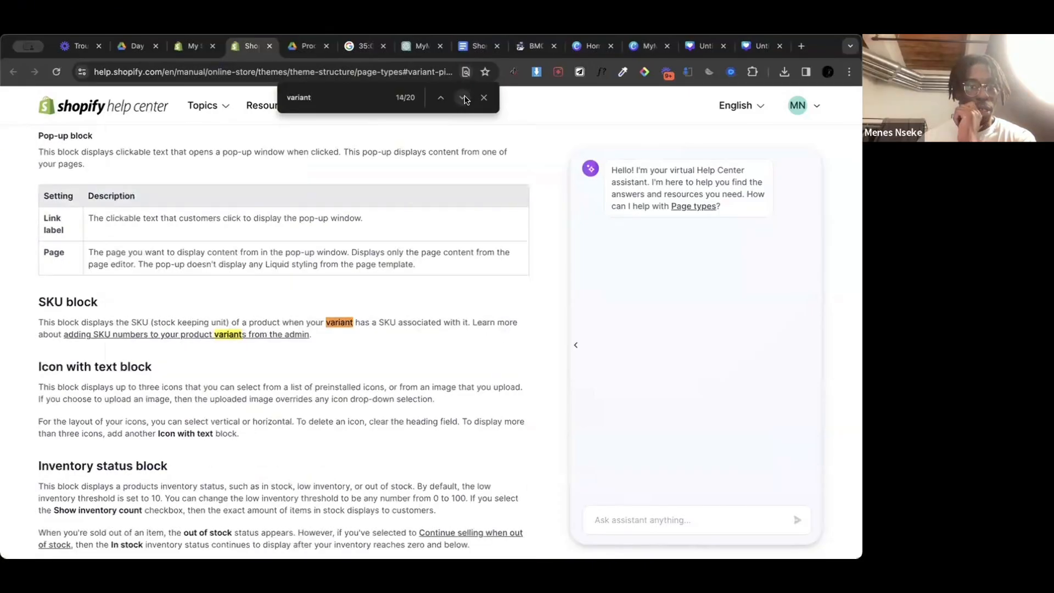
left_click(464, 98)
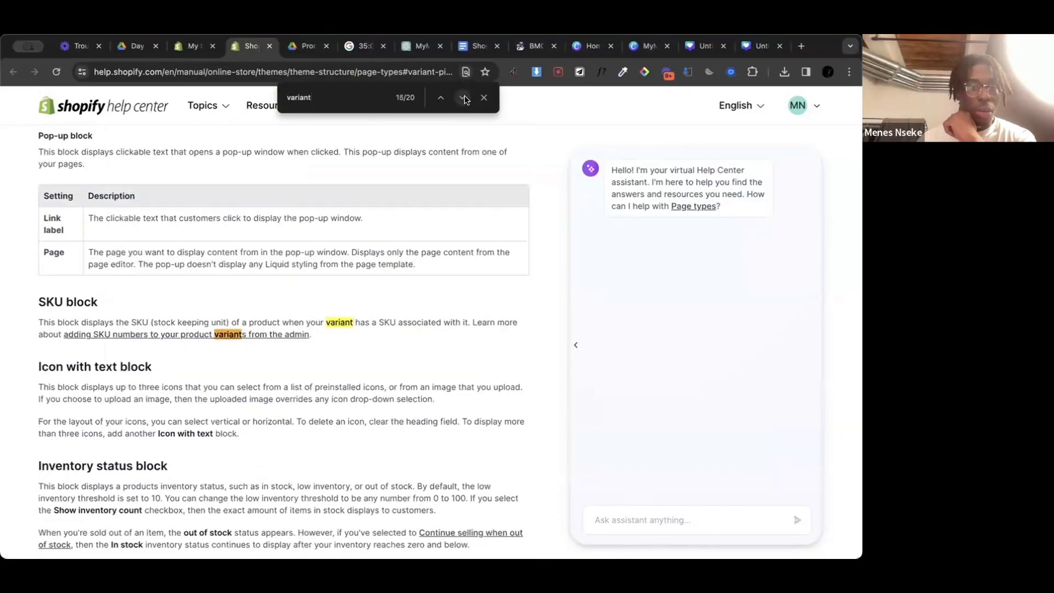
left_click(464, 98)
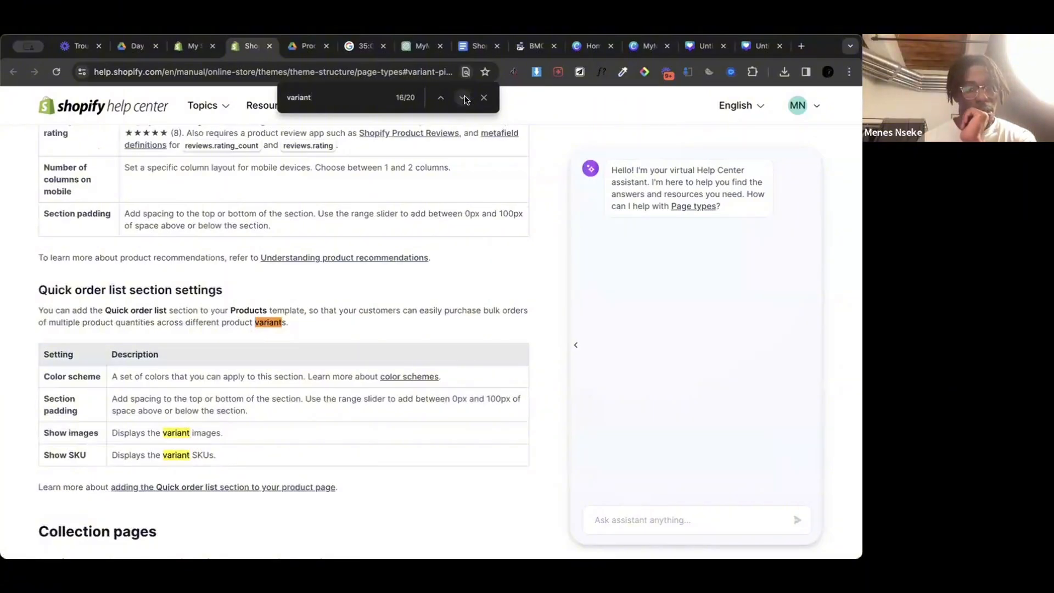
left_click(464, 98)
left_click(464, 98)
left_click(464, 97)
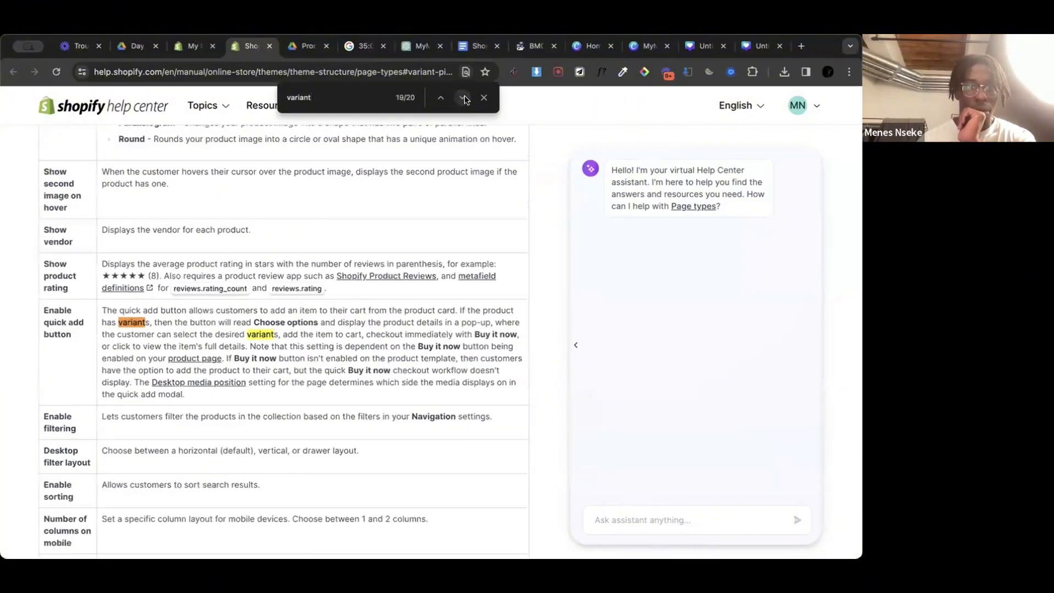
left_click(463, 98)
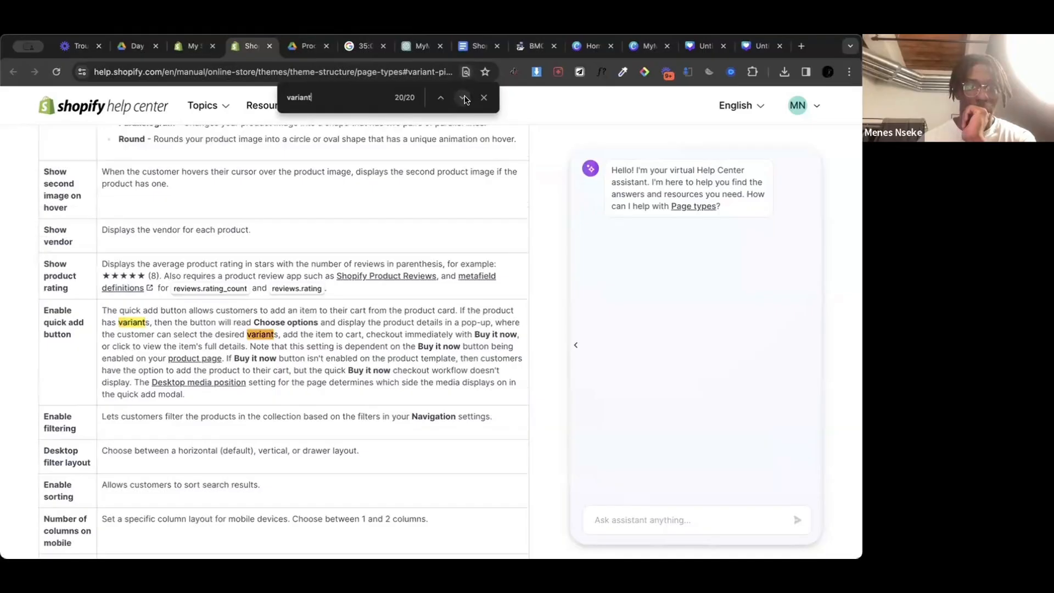
left_click(484, 98)
Step: Switch to ChatGPT and ask in a new chat for step-by-step guidance on changing the color of the variant pills on the Shopify store
left_click(420, 47)
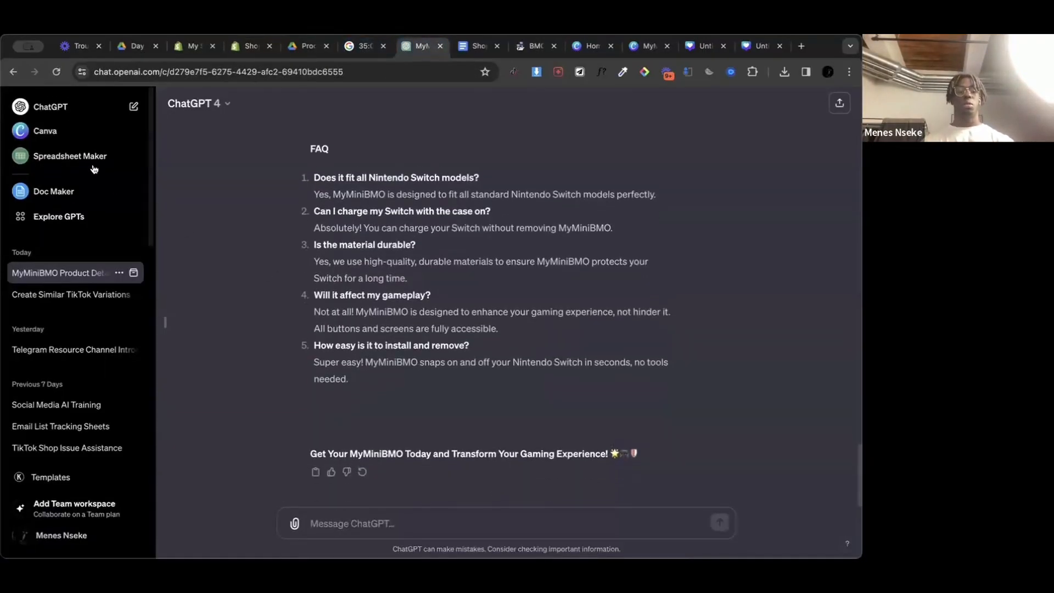
left_click(133, 107)
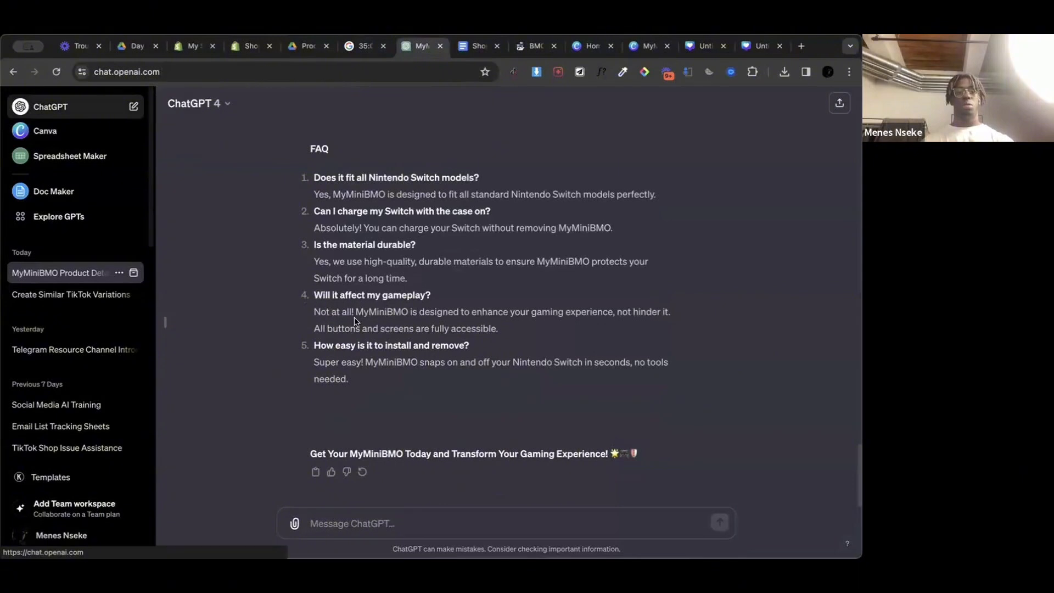
type("I want to change the color of my variant pills on my Shopify Store. Please guide me")
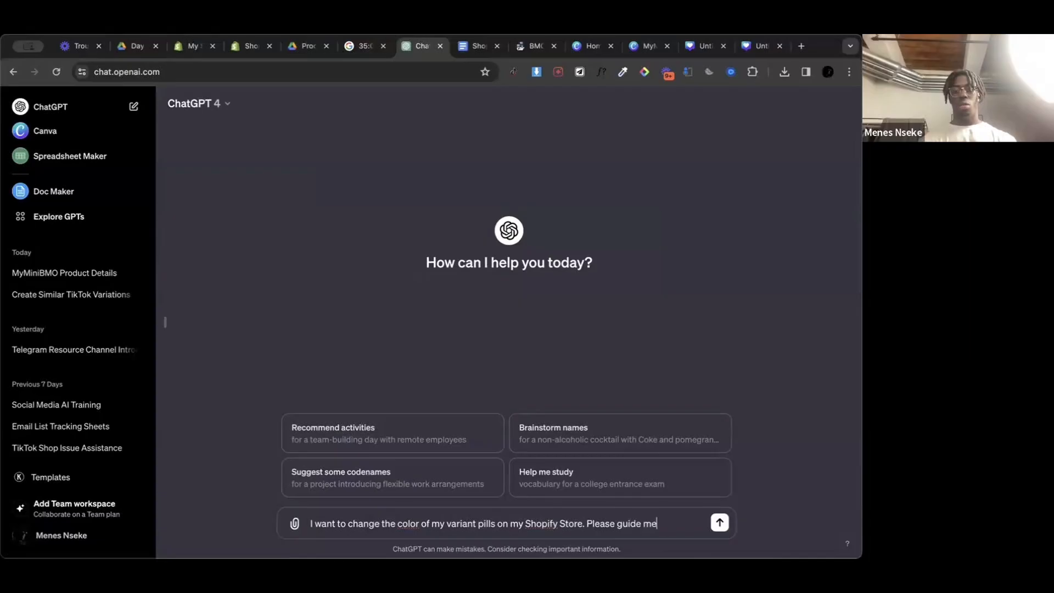
type("step")
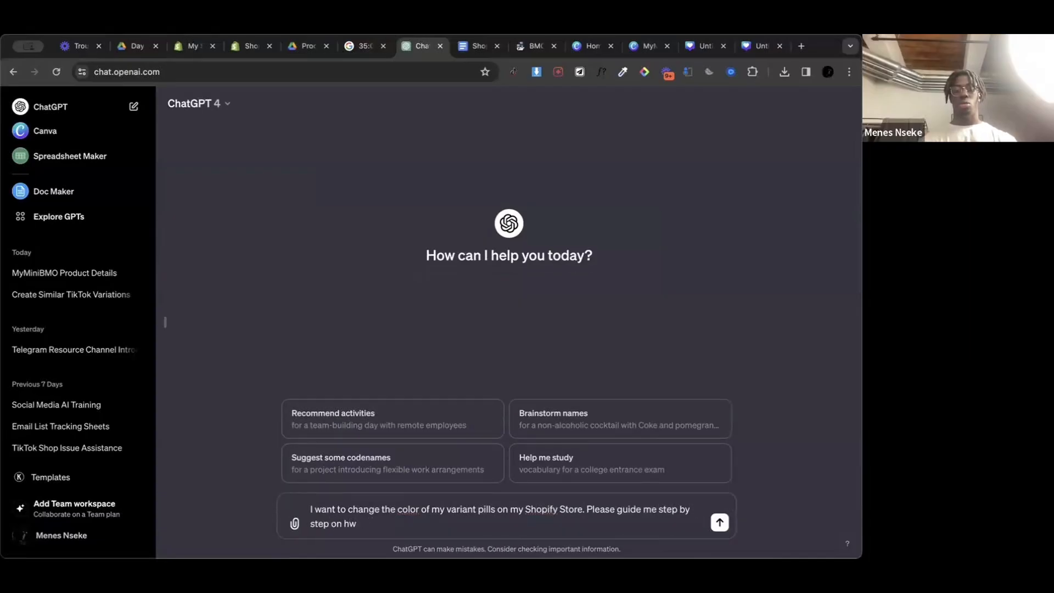
type(" on how to do so")
key("Return")
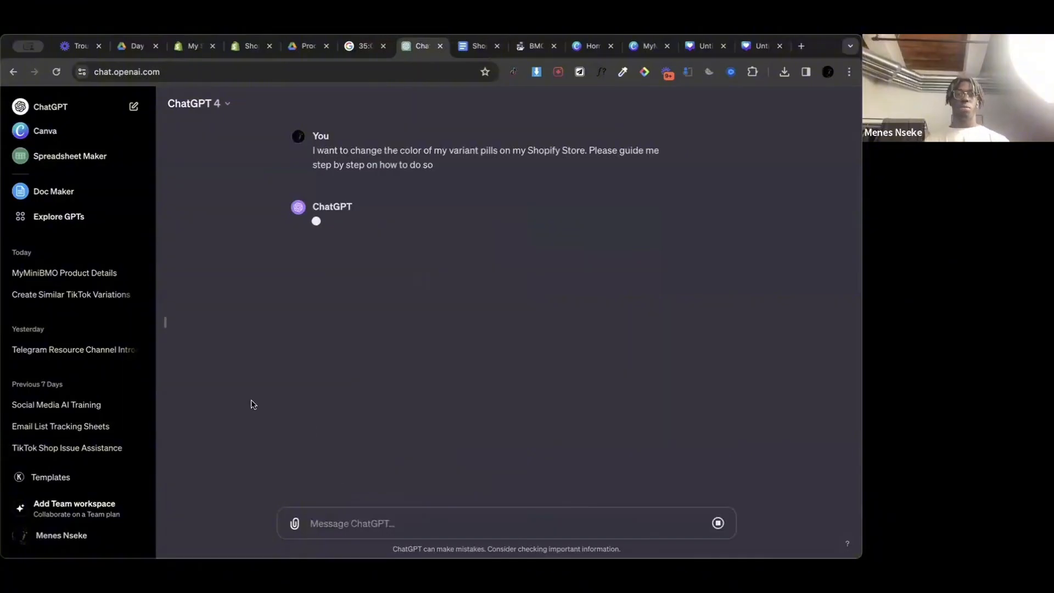
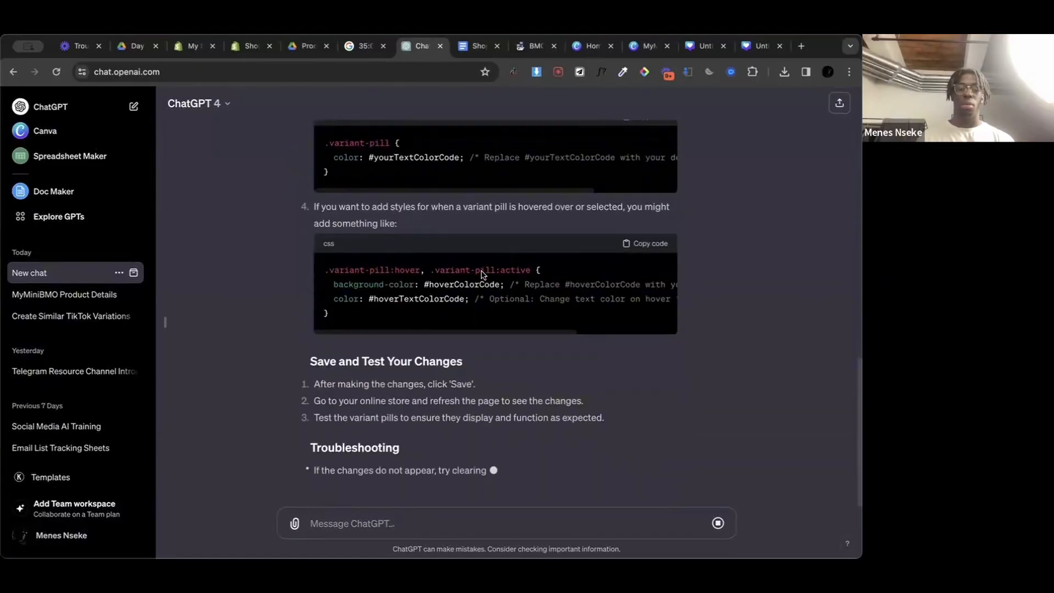
Step: Read through ChatGPT's step-by-step guide on changing the Shopify variant pill colours, from the theme backup to the troubleshooting section
scroll(481, 272, "up", 15)
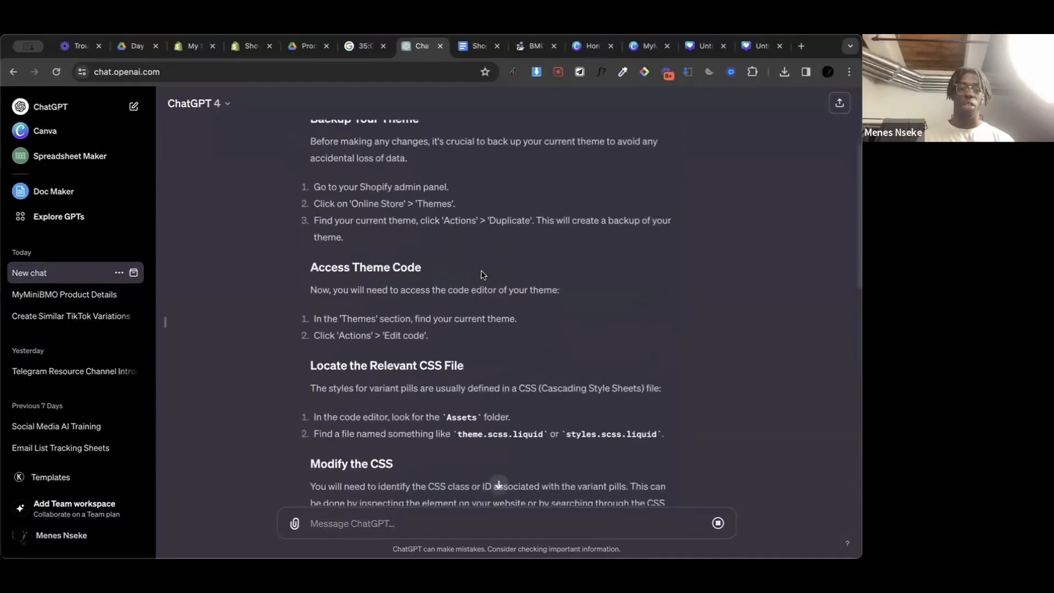
scroll(481, 275, "up", 3)
scroll(480, 275, "down", 5)
scroll(481, 275, "up", 5)
scroll(481, 275, "down", 4)
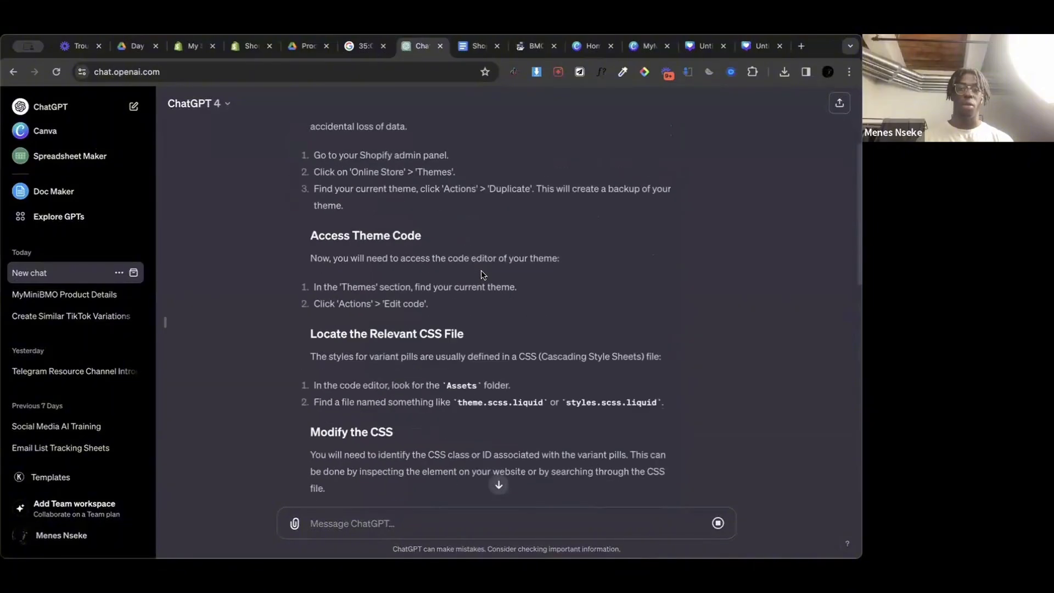
scroll(481, 271, "down", 8)
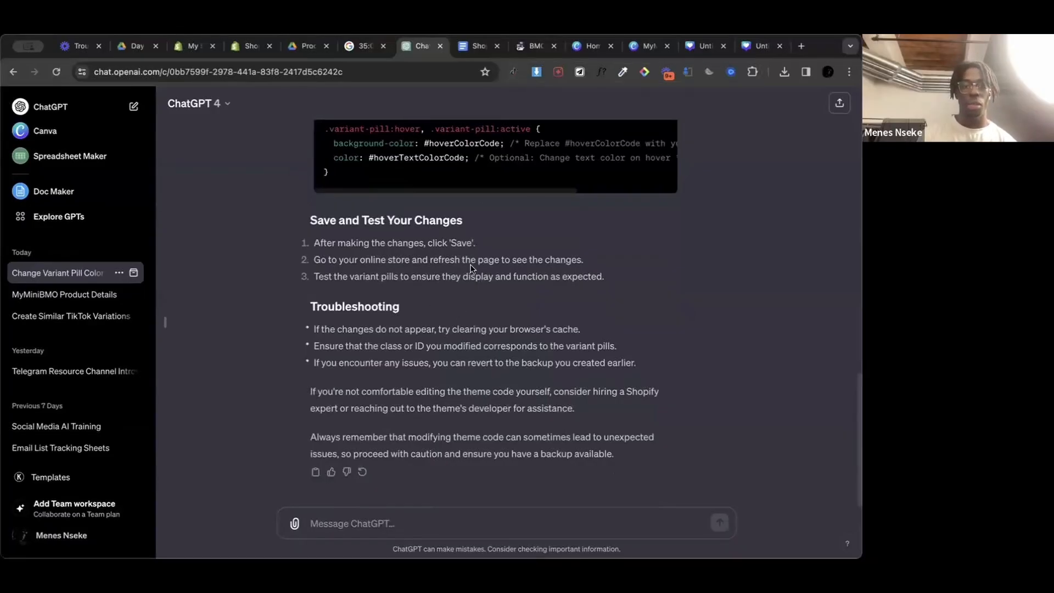
scroll(470, 269, "up", 15)
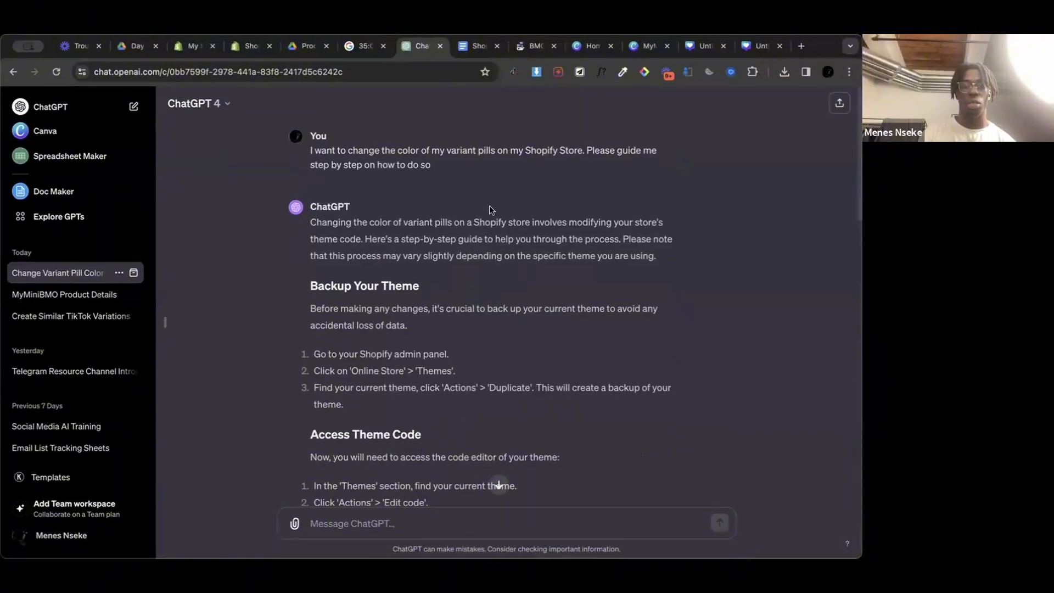
scroll(406, 338, "down", 15)
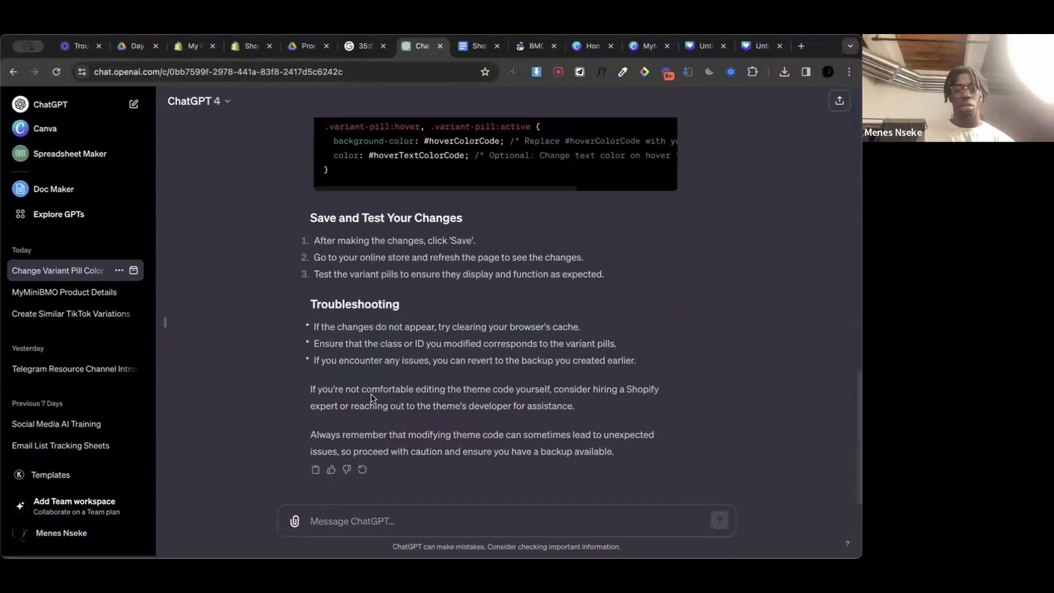
left_click(310, 475)
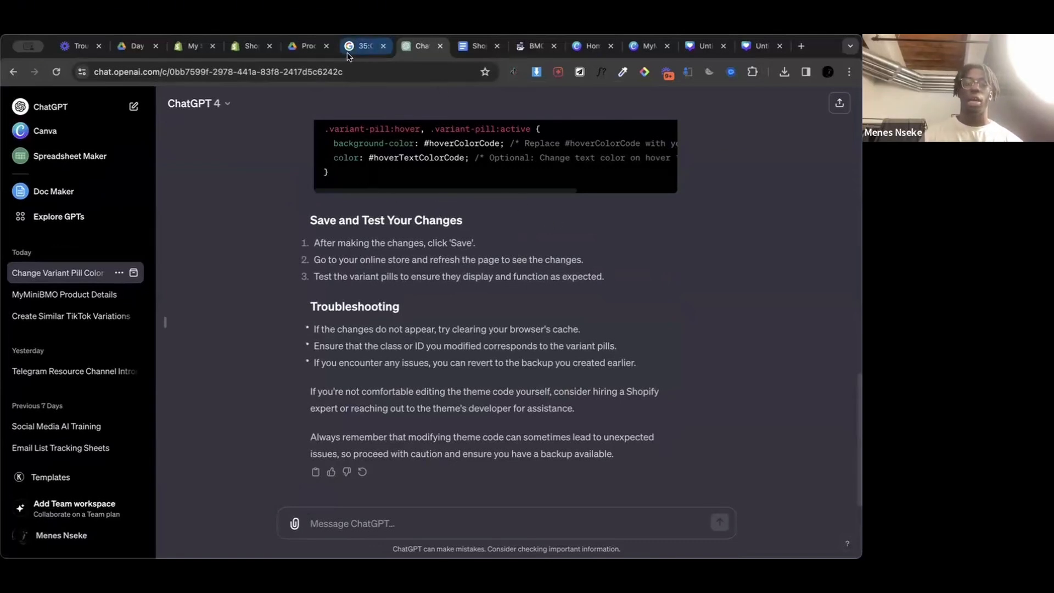
Step: Close the Shopify Help Center page and switch to the Shopify theme editor for the Plugnplay theme
left_click(242, 47)
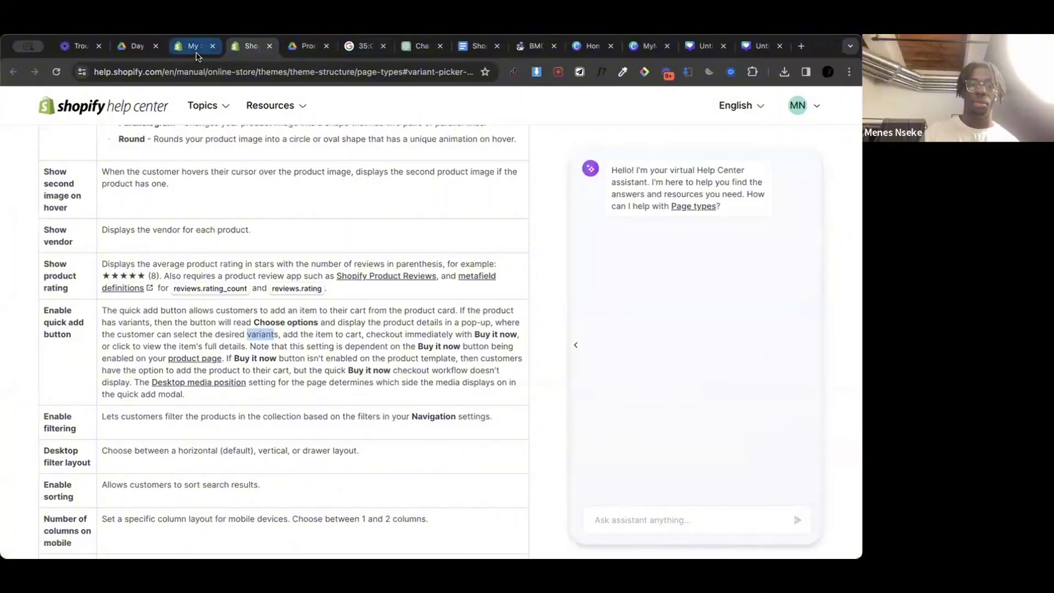
left_click(270, 47)
key("ctrl+shift+Tab")
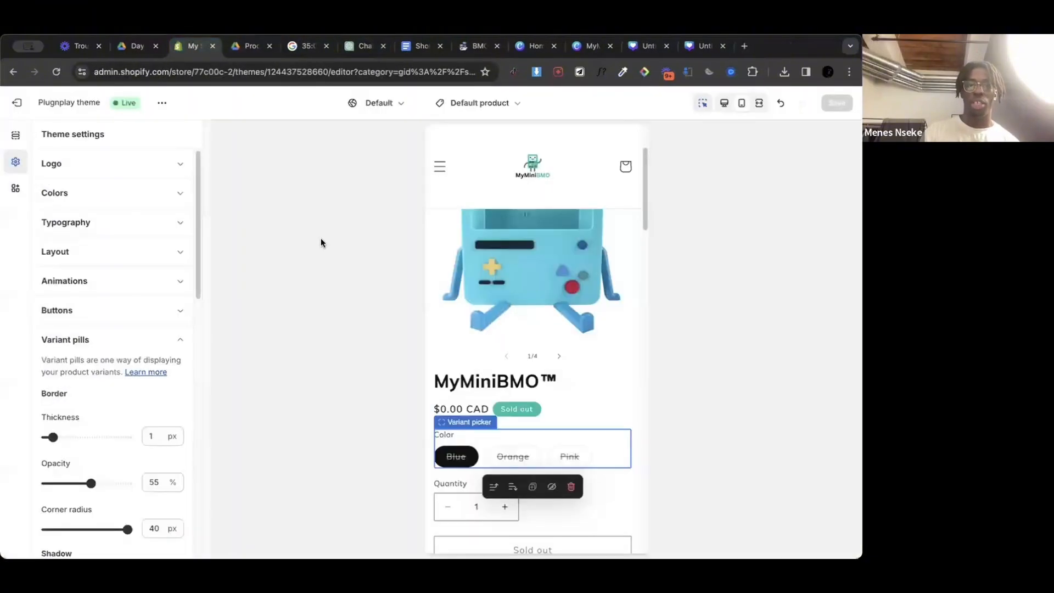
Step: Look over the product page preview down to the footer, and return from the quantity selector's settings to the template's section list
scroll(556, 358, "down", 2)
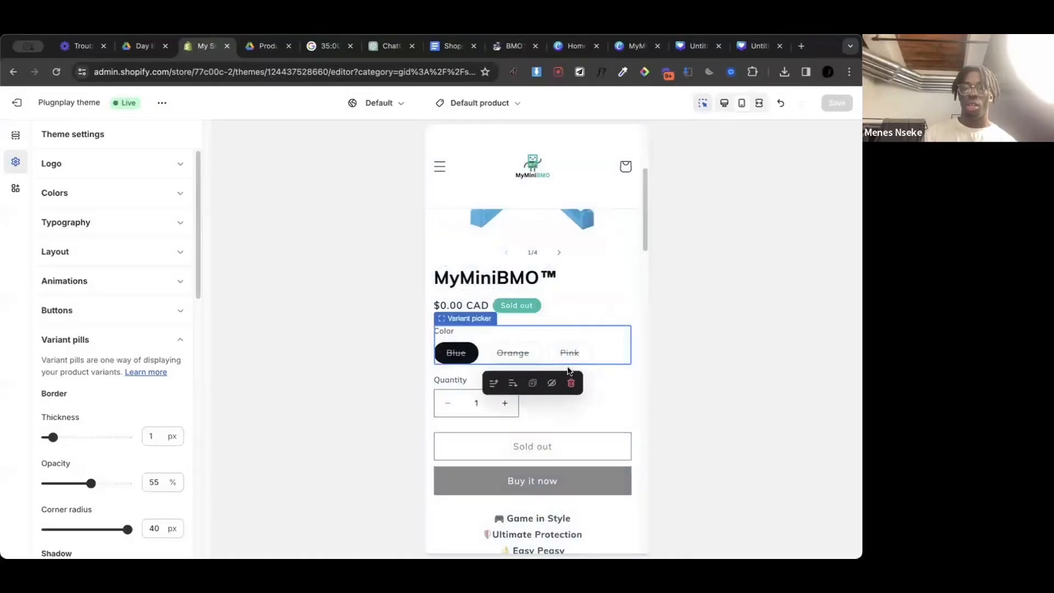
left_click(618, 404)
scroll(618, 404, "down", 8)
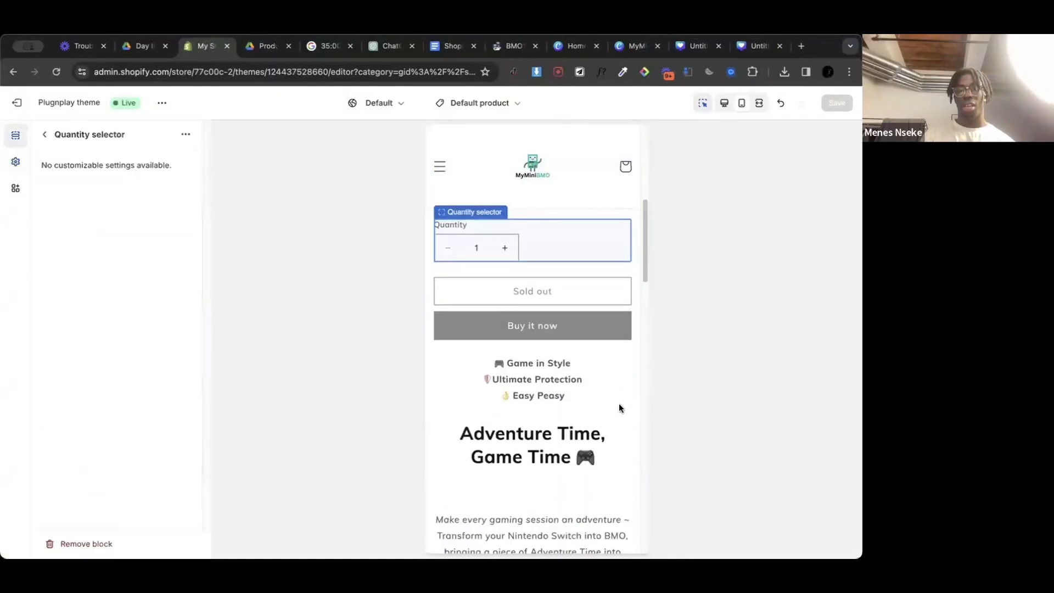
scroll(619, 407, "down", 10)
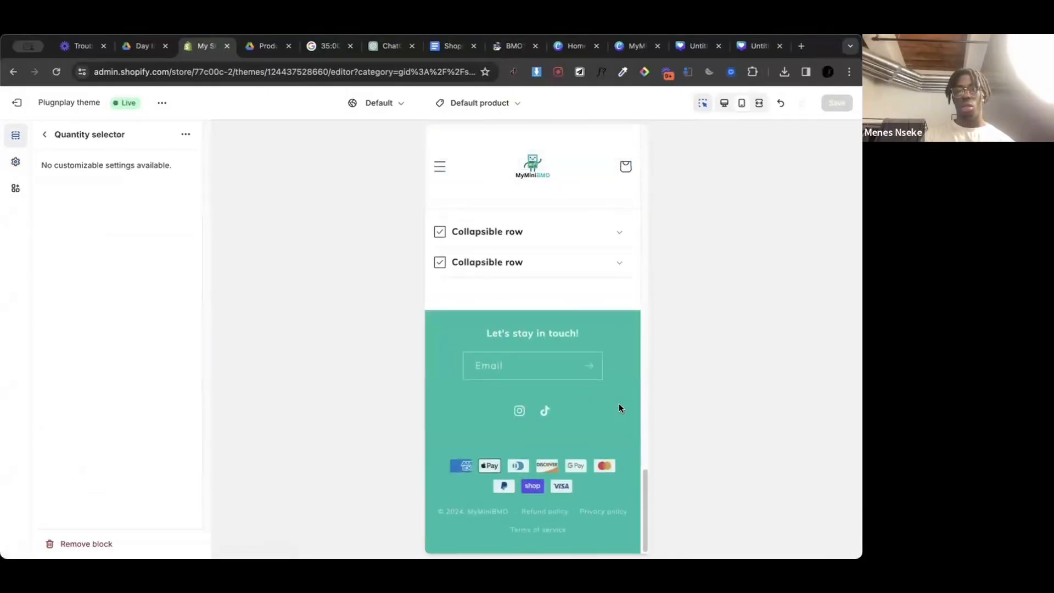
scroll(619, 407, "up", 20)
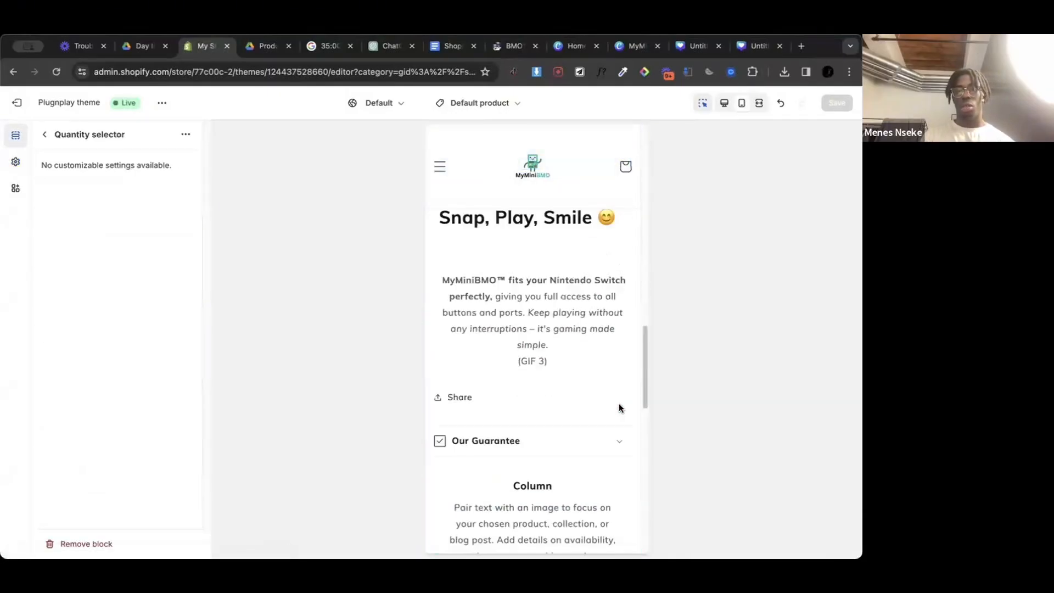
left_click(45, 136)
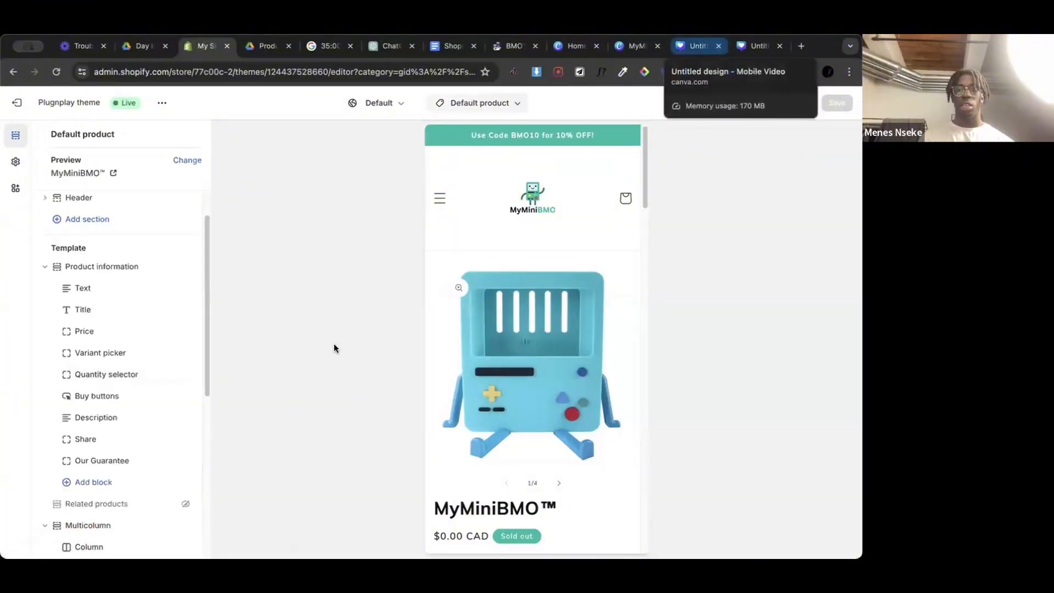
Step: Examine the product description, guarantee, column and Questions sections in the mobile product page preview
scroll(572, 475, "down", 10)
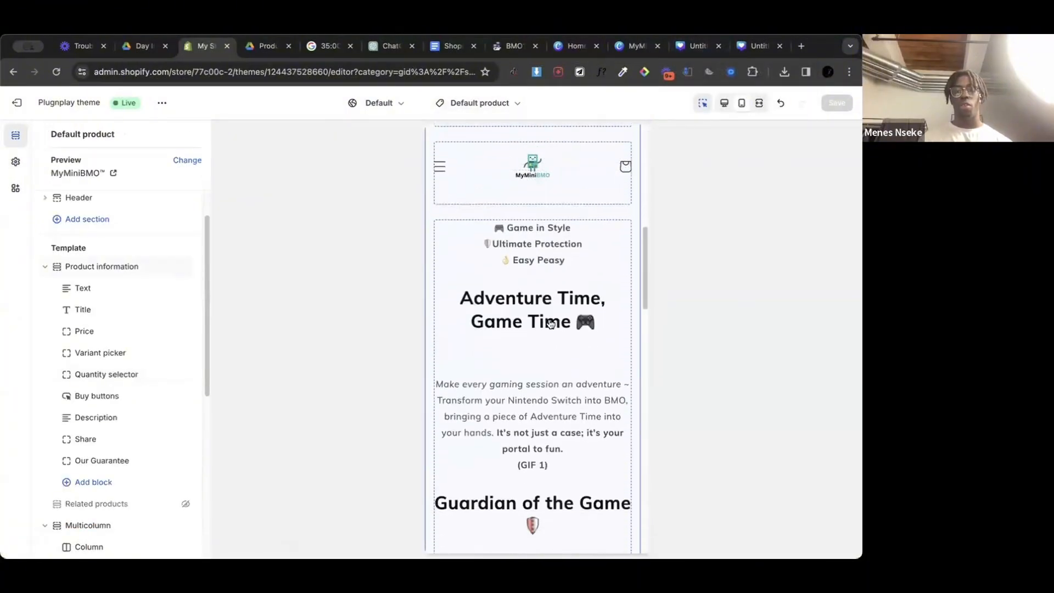
scroll(572, 475, "down", 10)
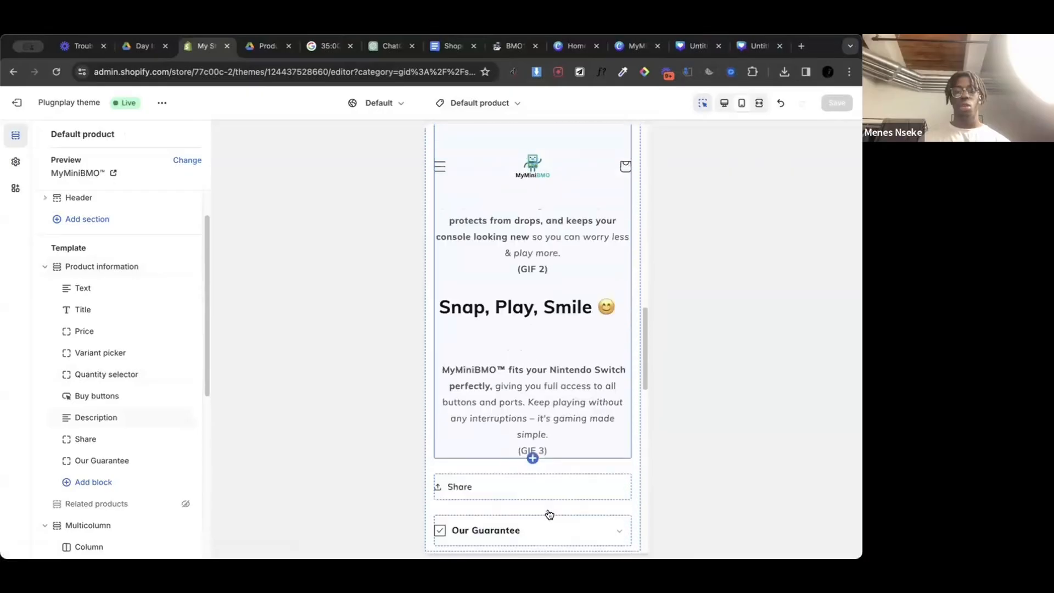
scroll(549, 515, "down", 10)
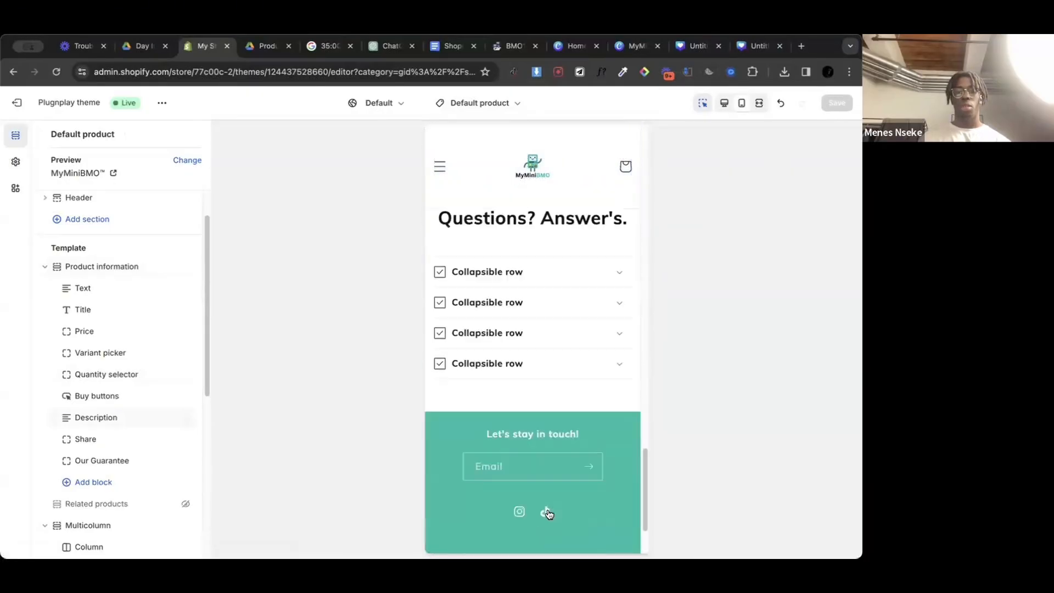
scroll(549, 515, "up", 5)
scroll(549, 514, "up", 5)
scroll(549, 514, "down", 8)
scroll(549, 515, "up", 5)
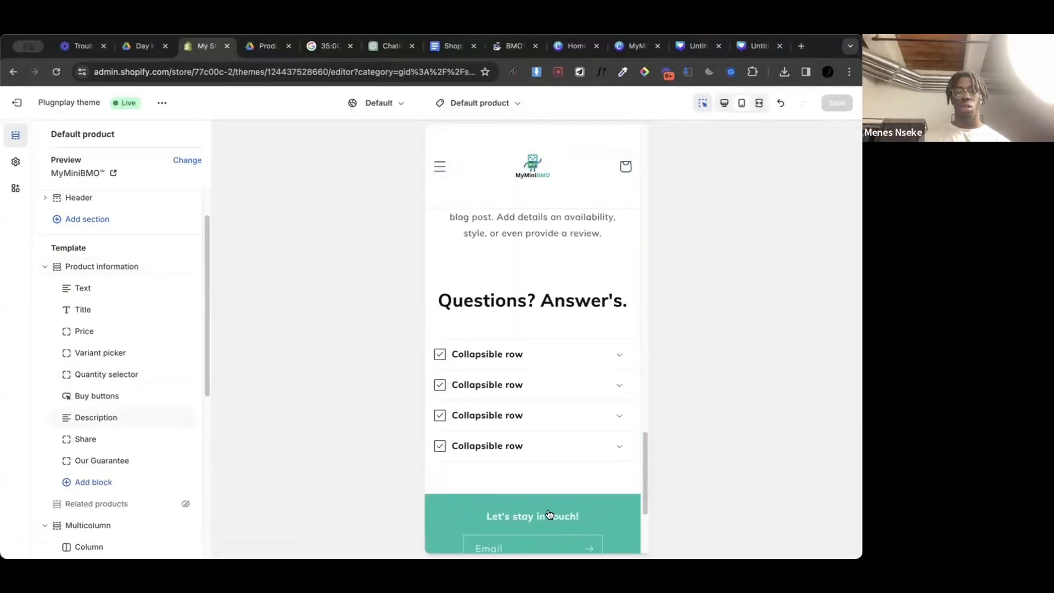
scroll(549, 515, "up", 15)
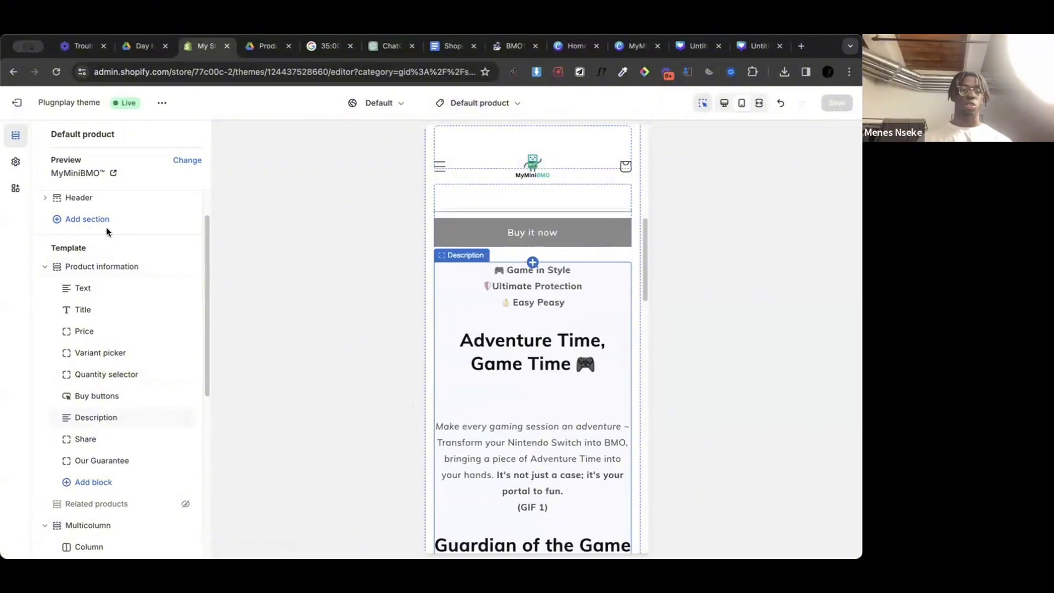
Step: Collapse the Product information, Multicolumn and Collapsible content sections in the template's section list
left_click(45, 267)
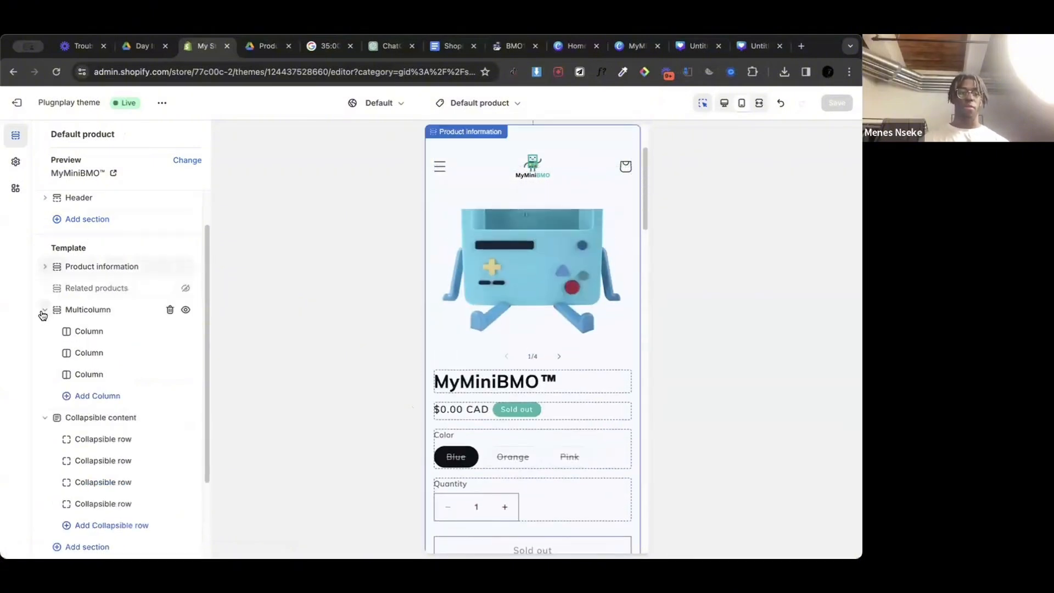
left_click(44, 310)
left_click(45, 417)
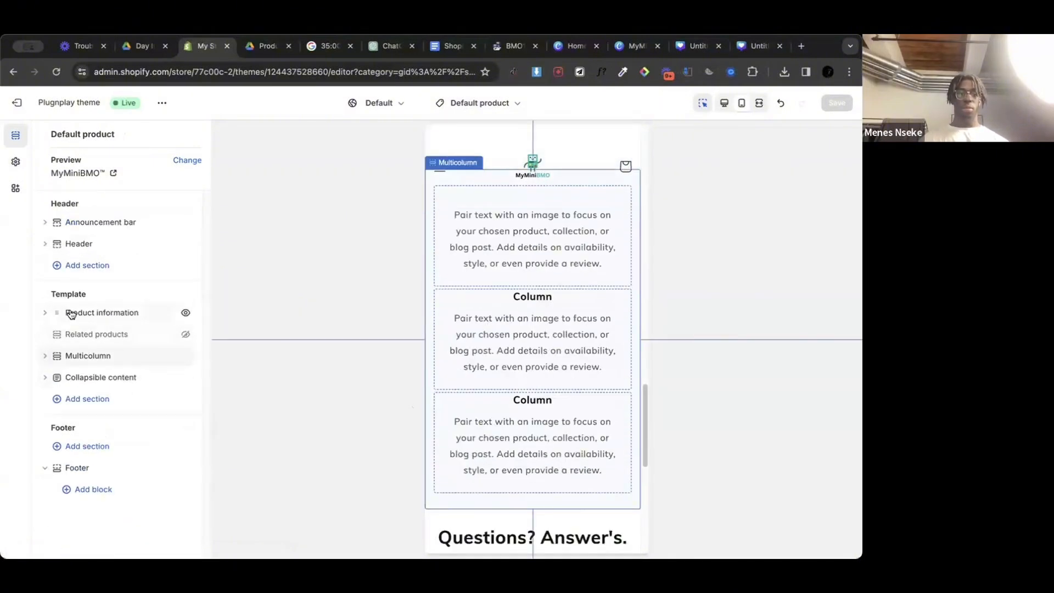